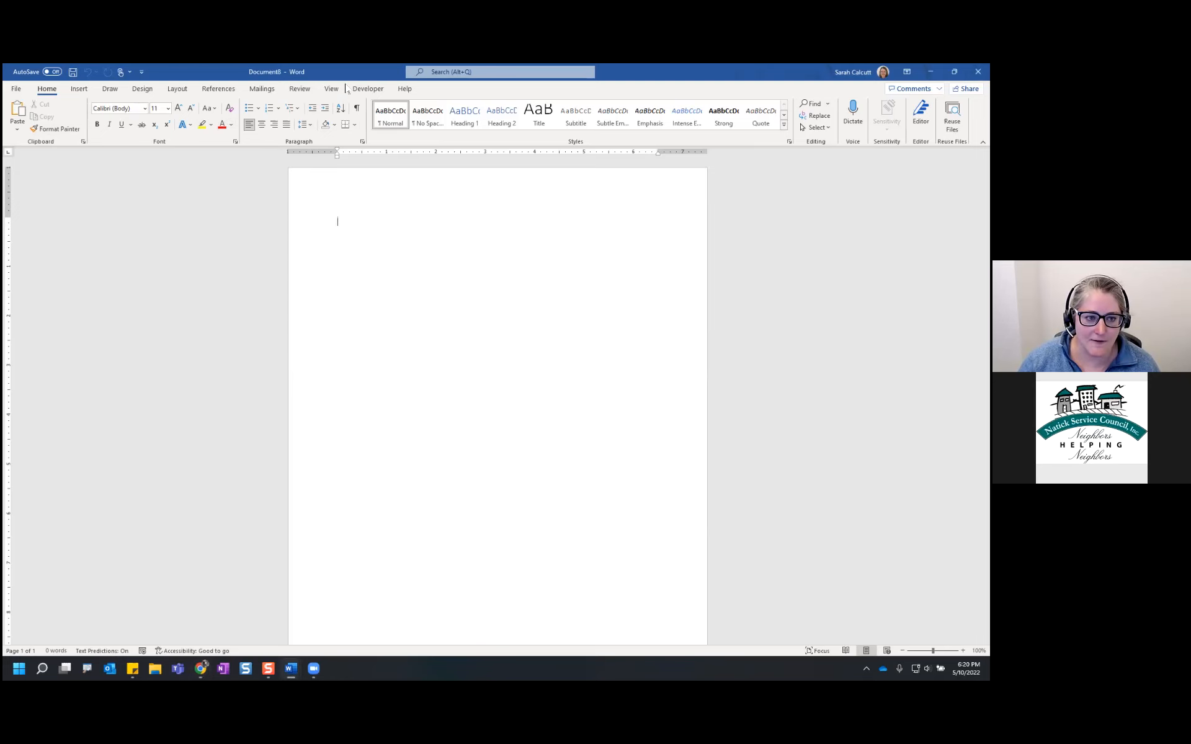
drag(346, 85, 383, 120)
click(747, 108)
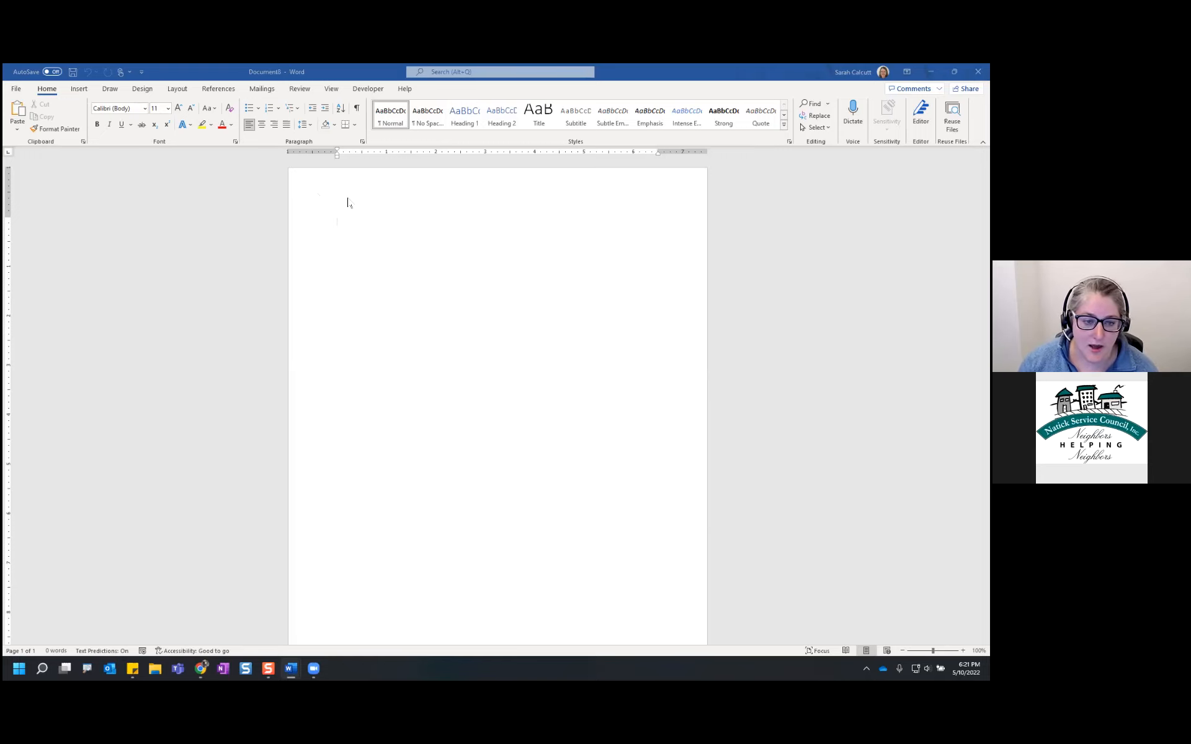
Step: Enter the filler text "hgvmhgsdvfhvahgdsvhgavsdmgf" on the first line of the blank document
text(hgvmhgsdvfhvahgdsvhgavsdmgf)
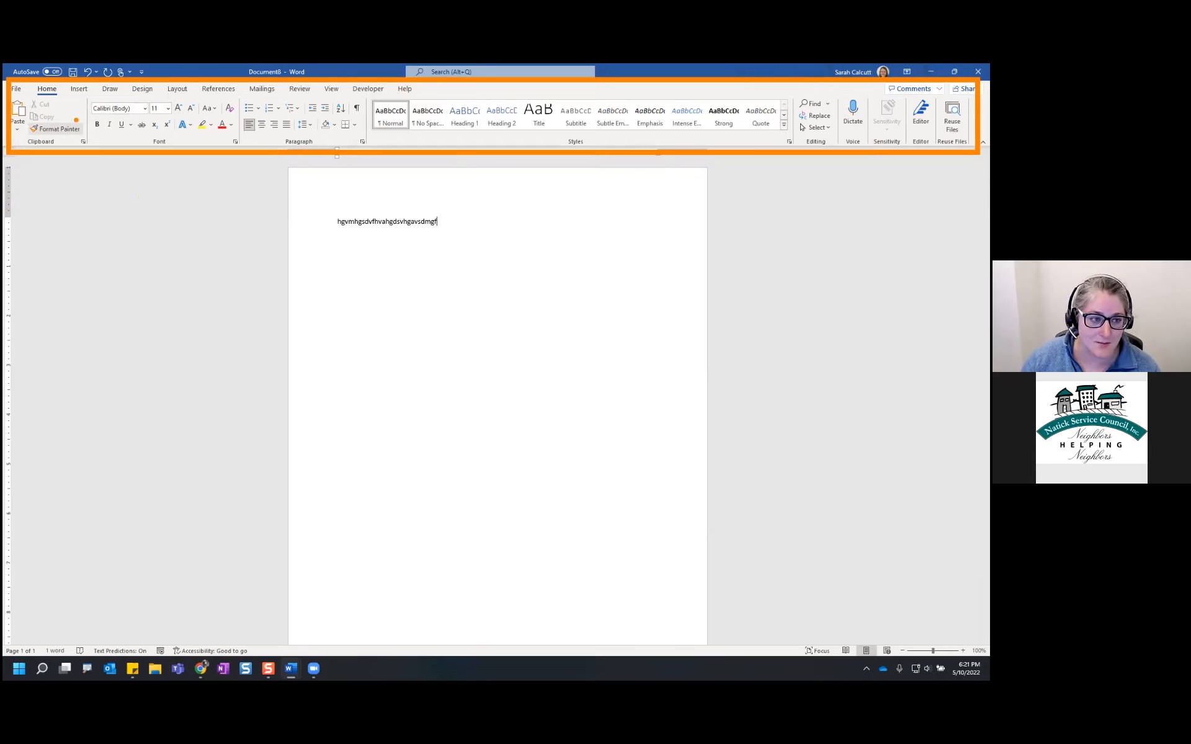
mouse_move(231, 140)
mouse_down()
mouse_move(307, 146)
mouse_move(363, 109)
mouse_move(196, 88)
mouse_move(90, 115)
mouse_move(297, 159)
mouse_up()
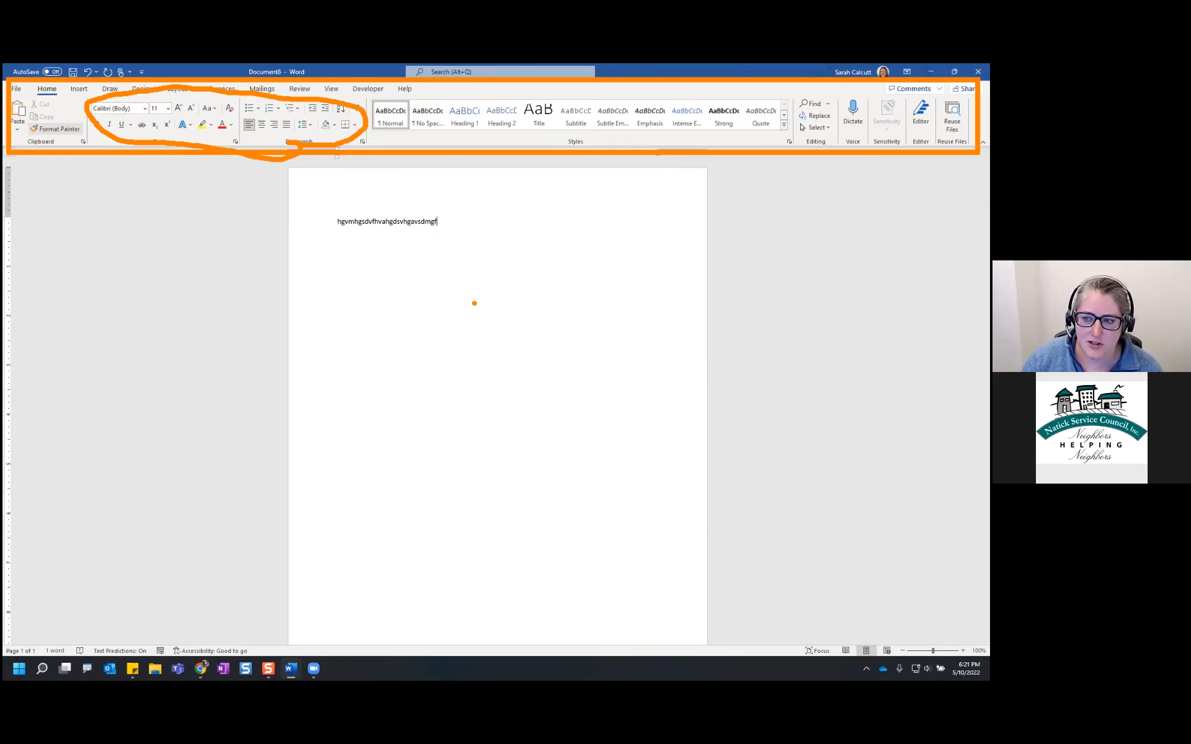
key(Escape)
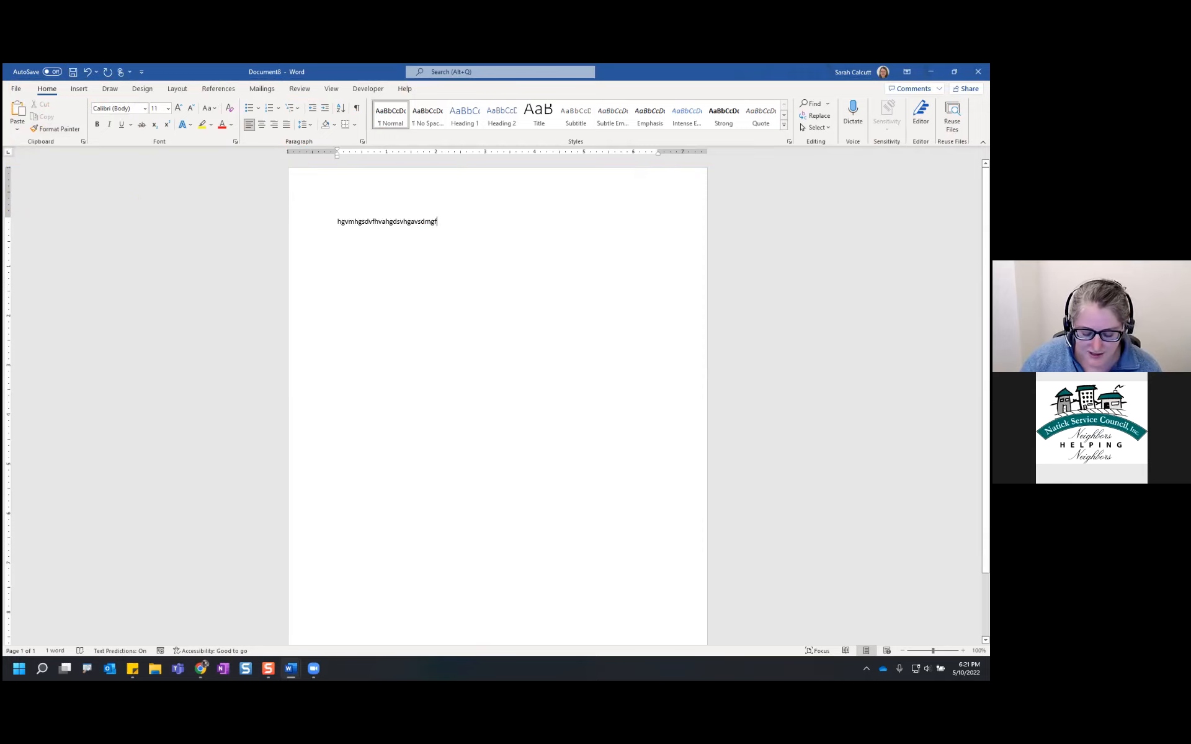
drag(342, 232, 596, 235)
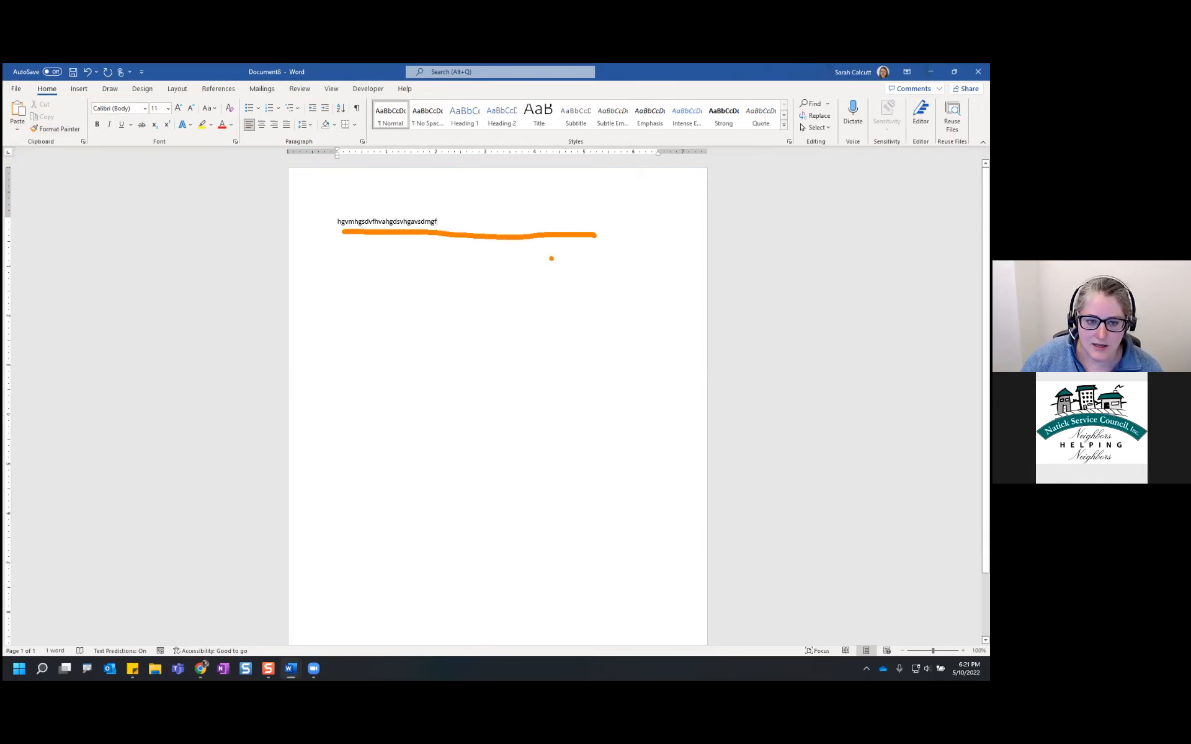
drag(335, 297, 605, 291)
drag(367, 340, 551, 347)
drag(343, 407, 520, 418)
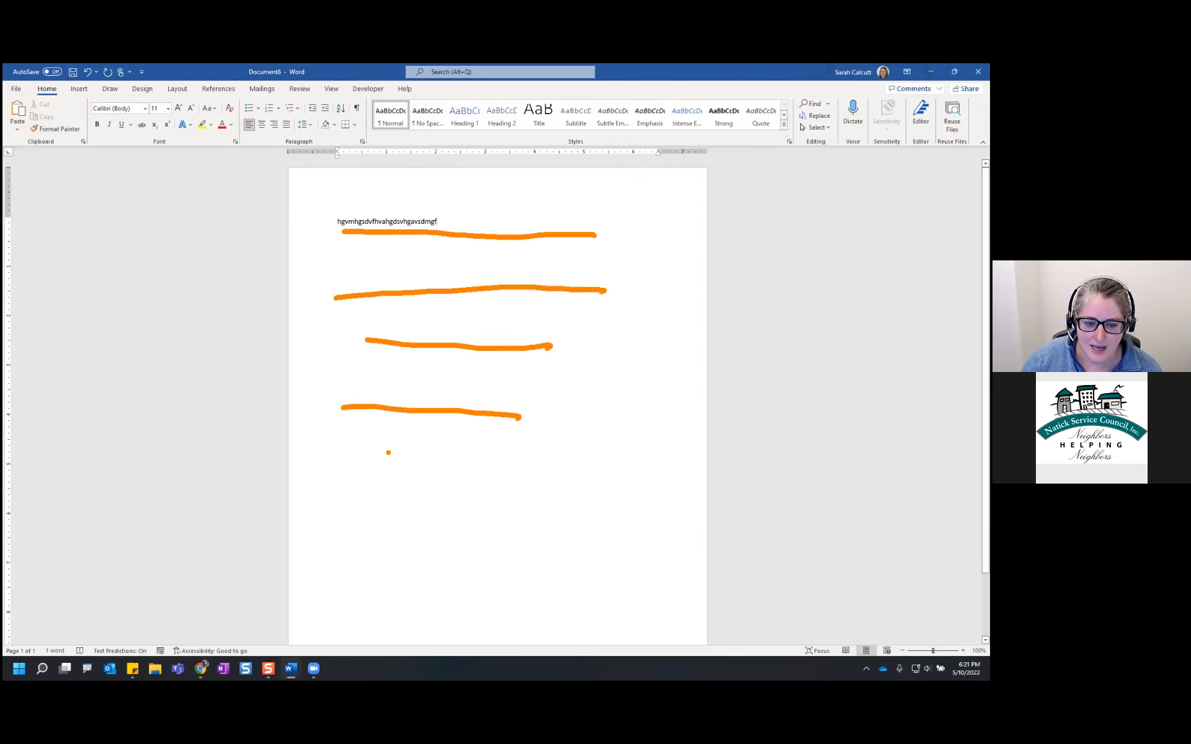
drag(323, 476, 512, 487)
drag(290, 548, 523, 580)
drag(376, 616, 600, 613)
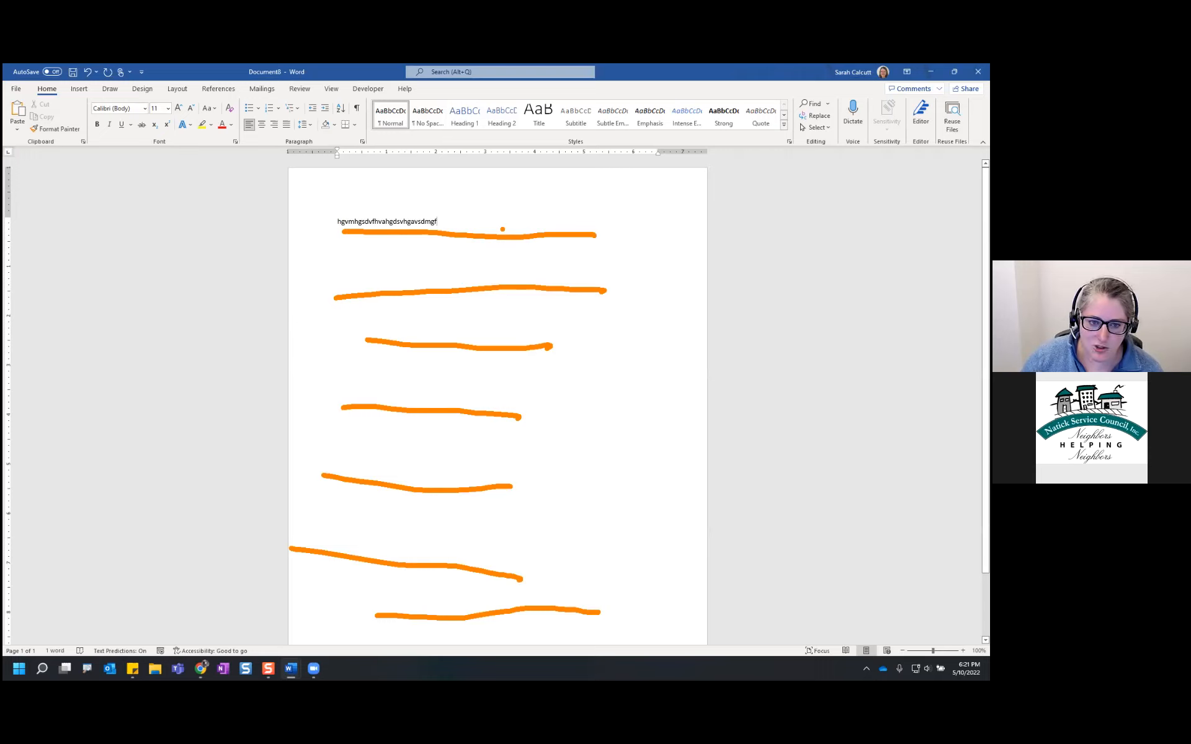
key(Escape)
drag(495, 204, 517, 613)
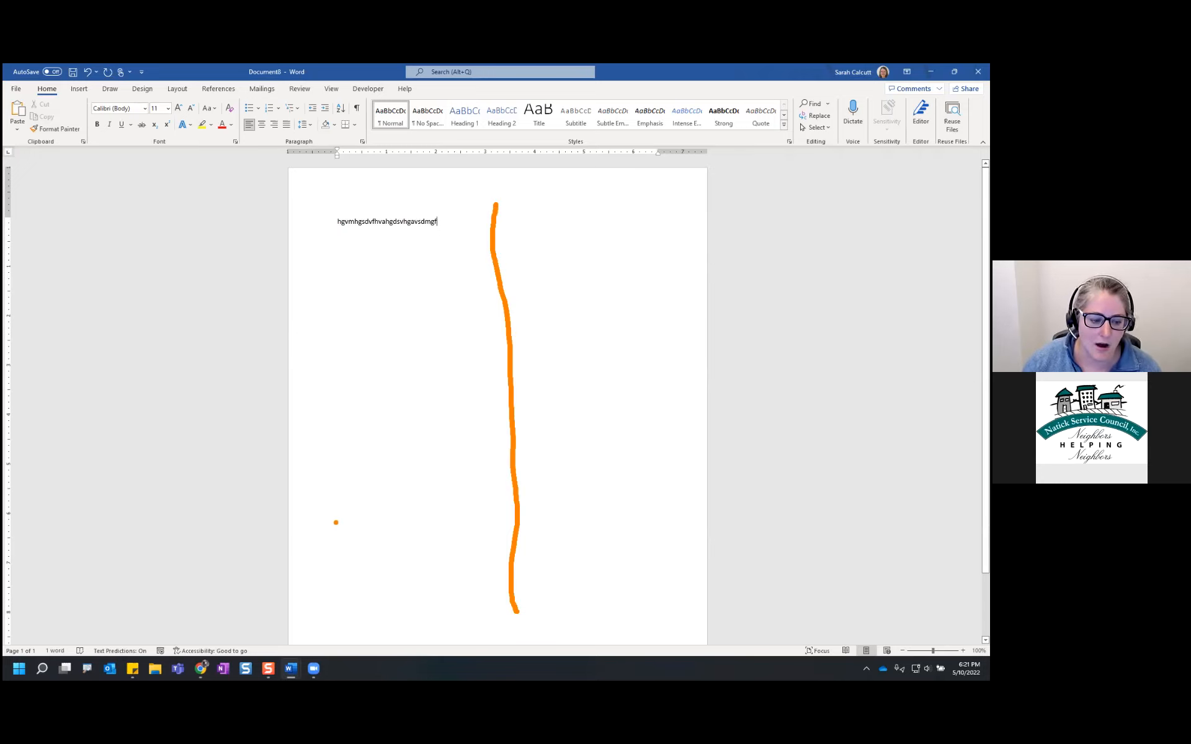
key(Escape)
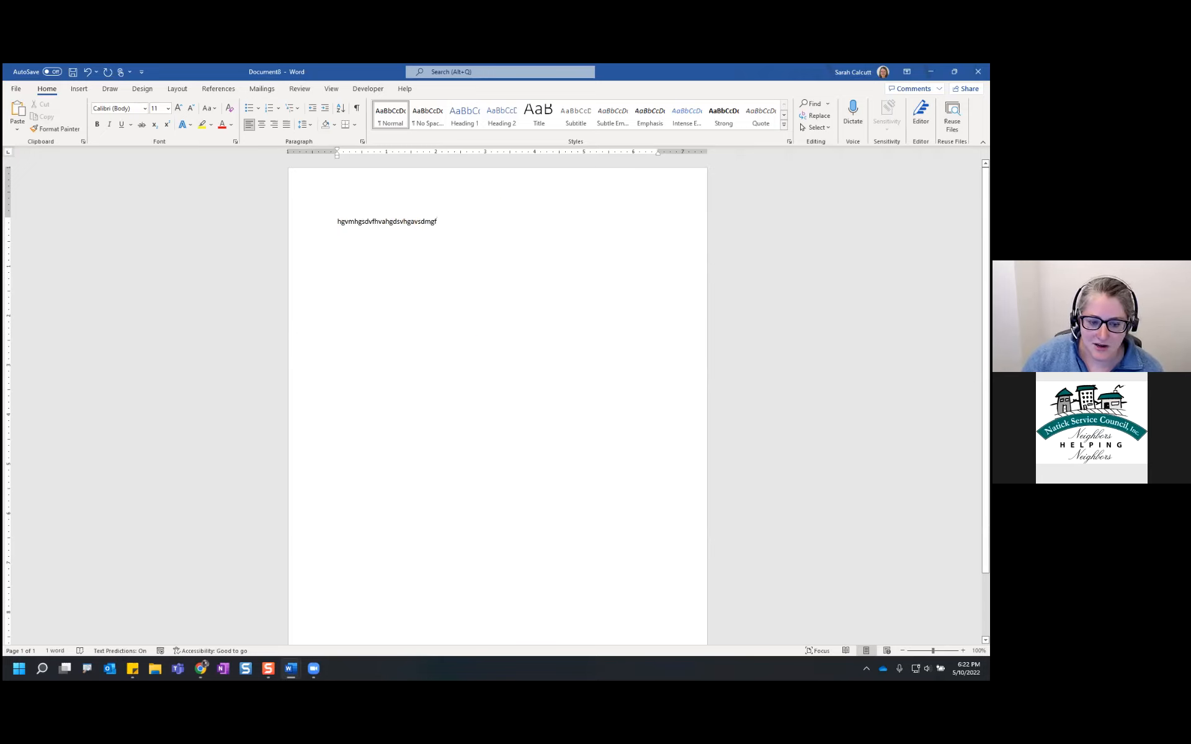
Step: Format the document's text in three columns
click(81, 92)
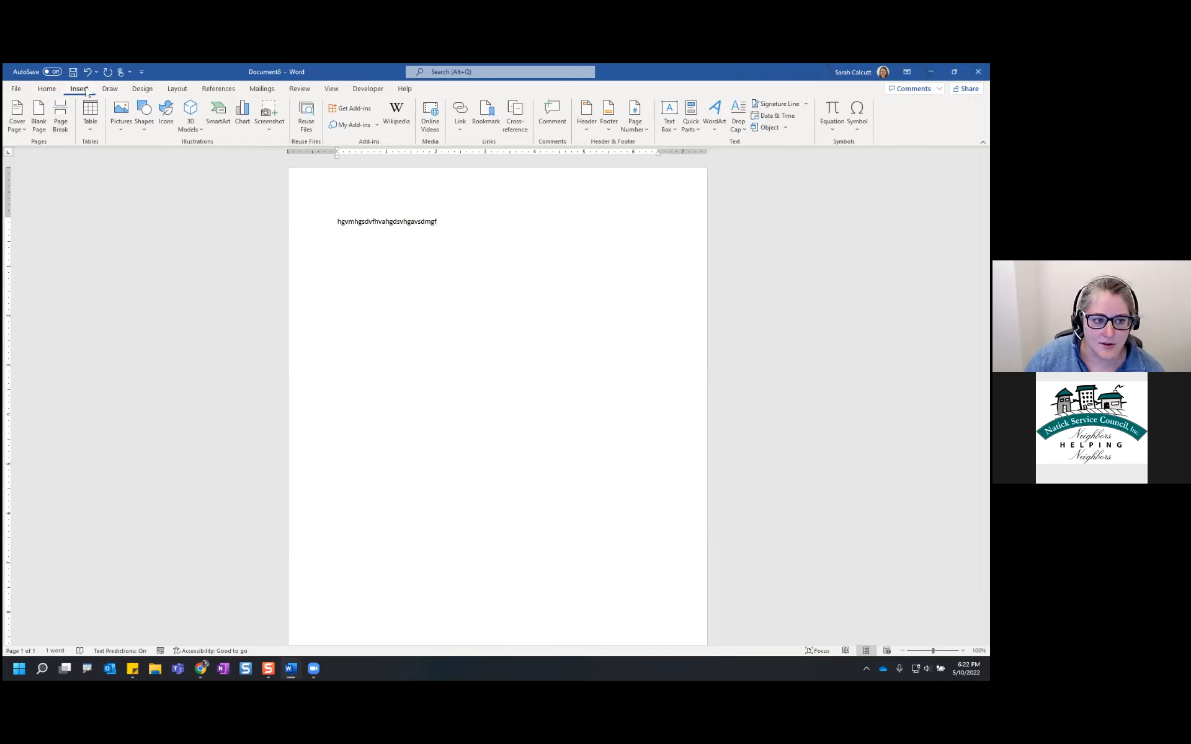
click(110, 90)
click(148, 91)
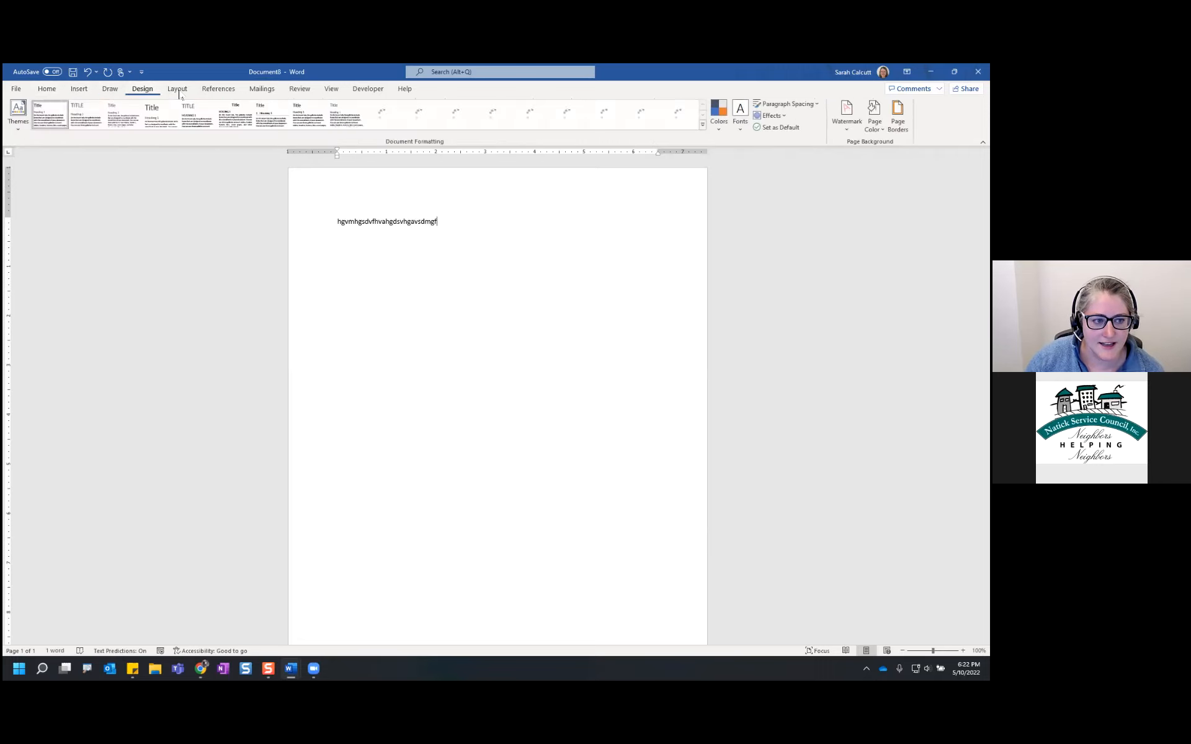
click(177, 89)
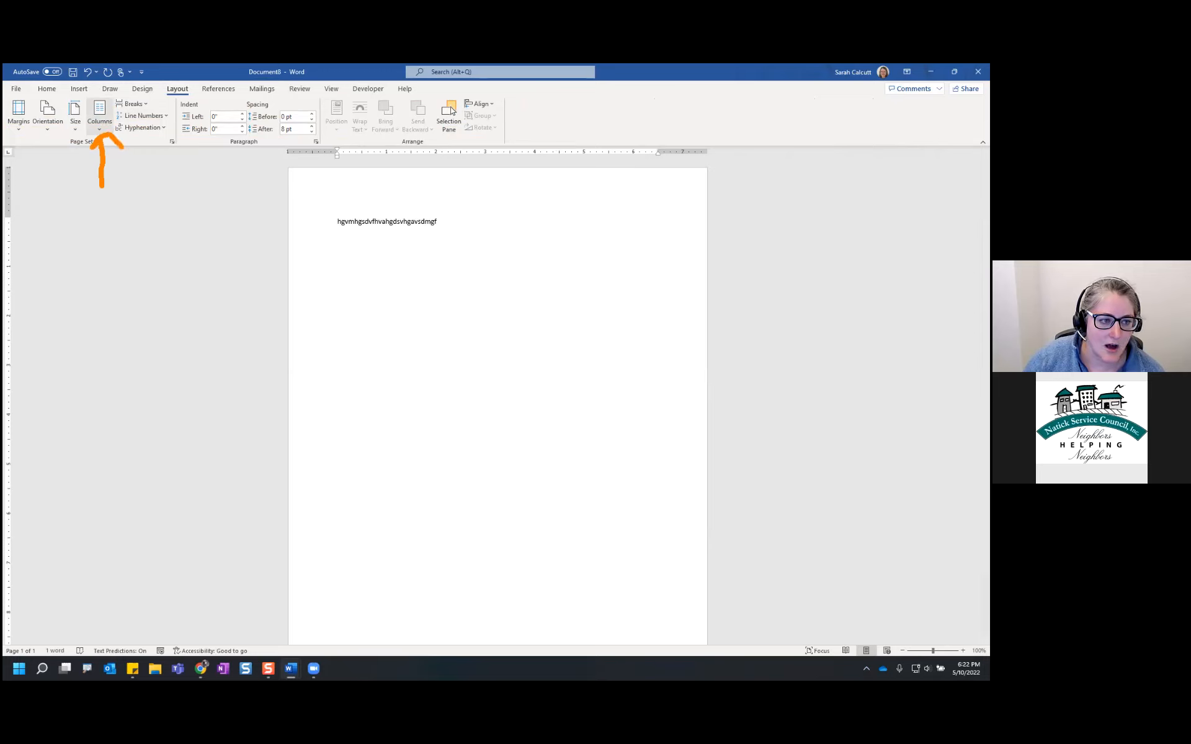
click(100, 115)
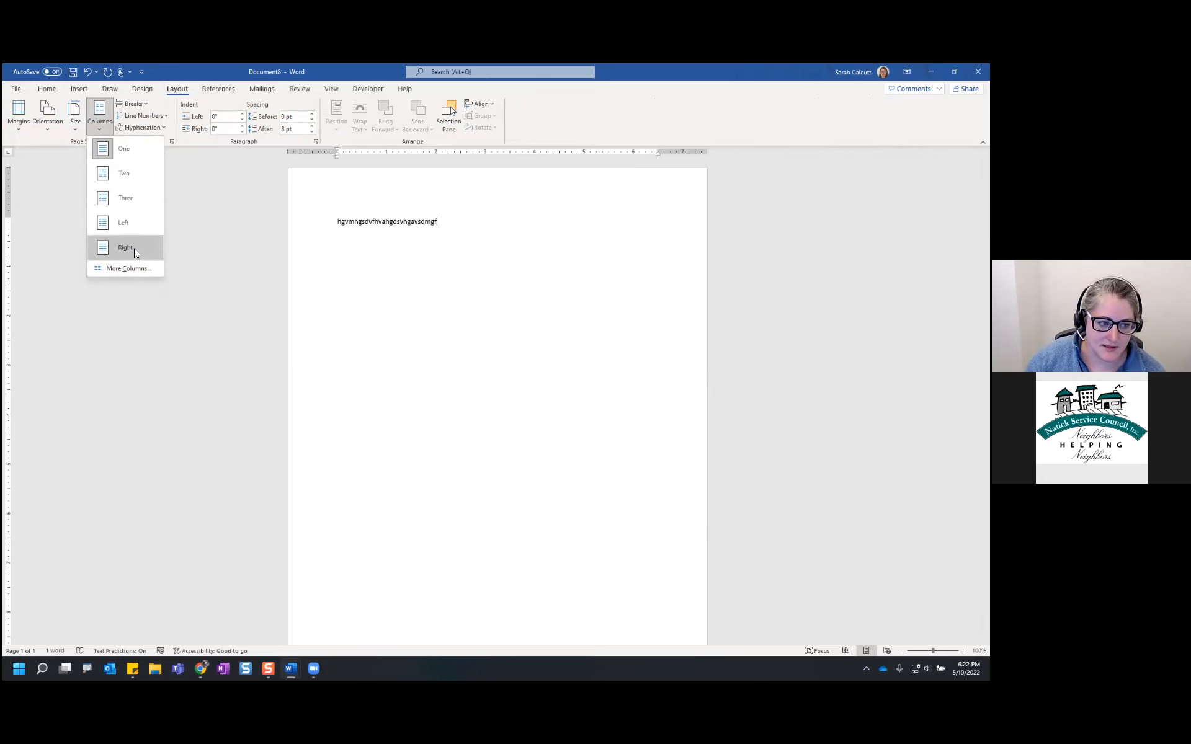
click(128, 200)
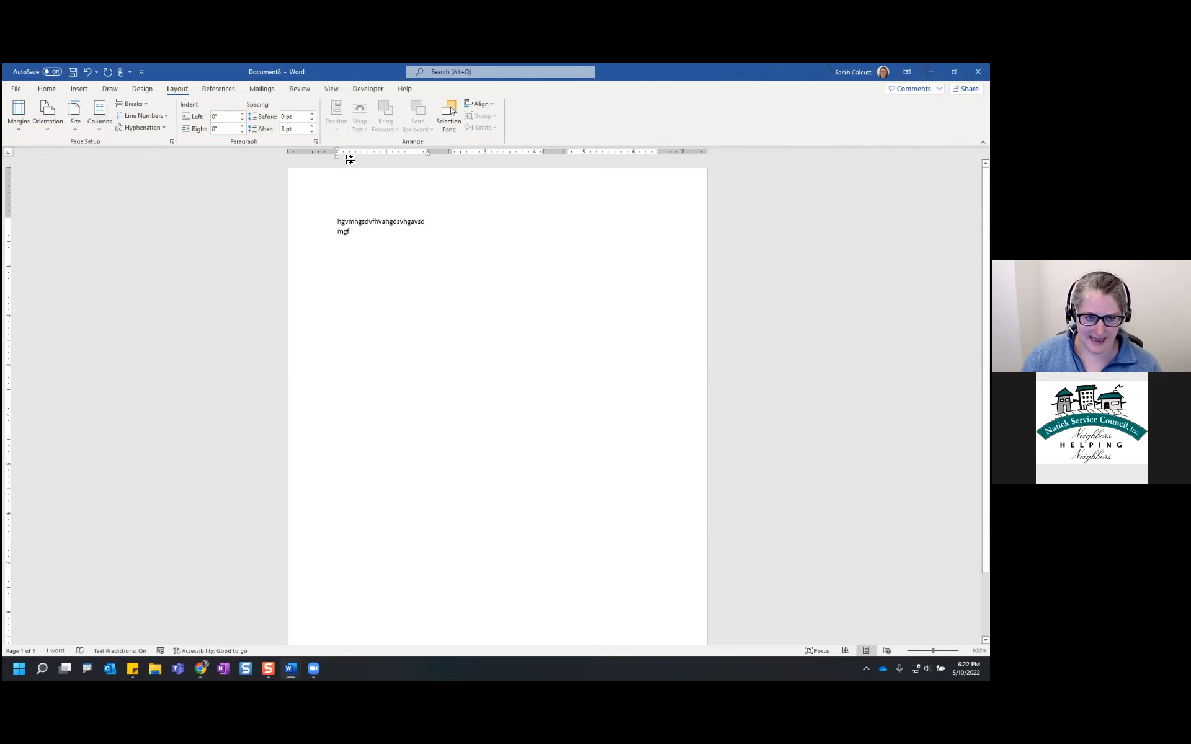
Step: Extend the first line with filler text and add further filler paragraphs, such as "aushdiuflhadsf" and "kiuhgkaiusdfasf", below it in the first column
text(suauhfuhsfhads)
key(Return)
text(aushdiuflhadsf)
key(Return)
text(kiuhgkaiusdfasf)
key(Return)
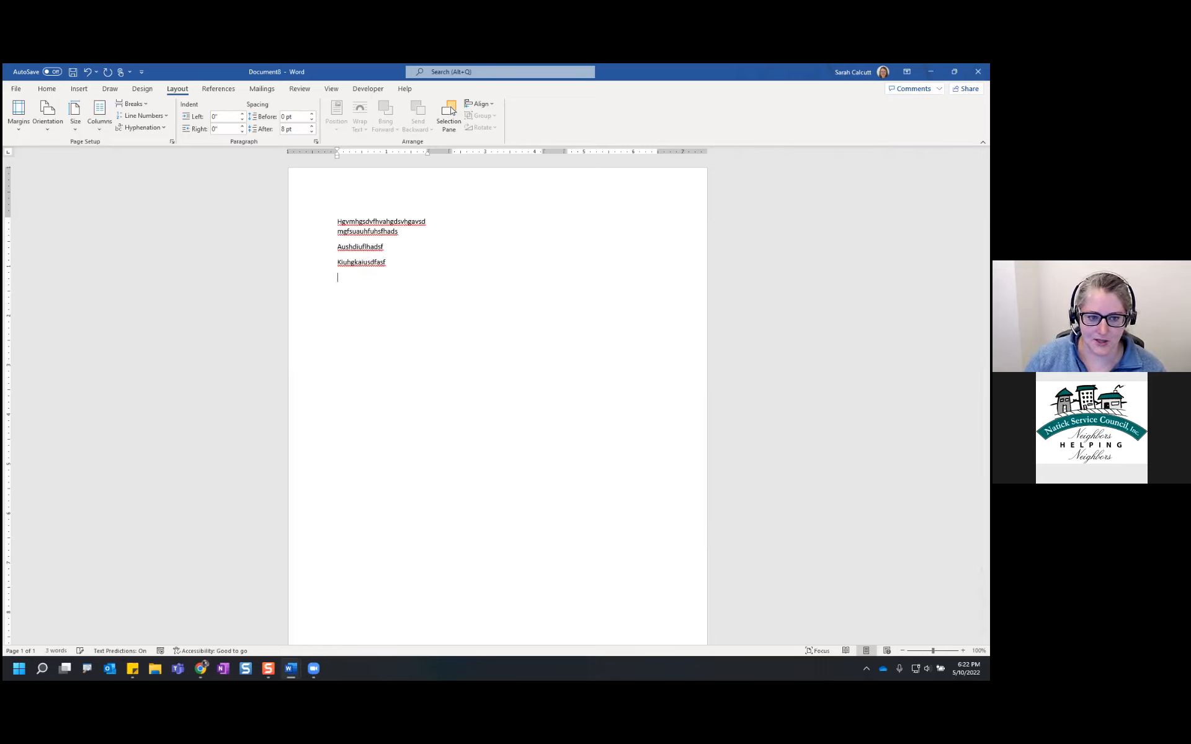
text(asdfads)
text(fyasdgguguyguyguyguyguyguyg)
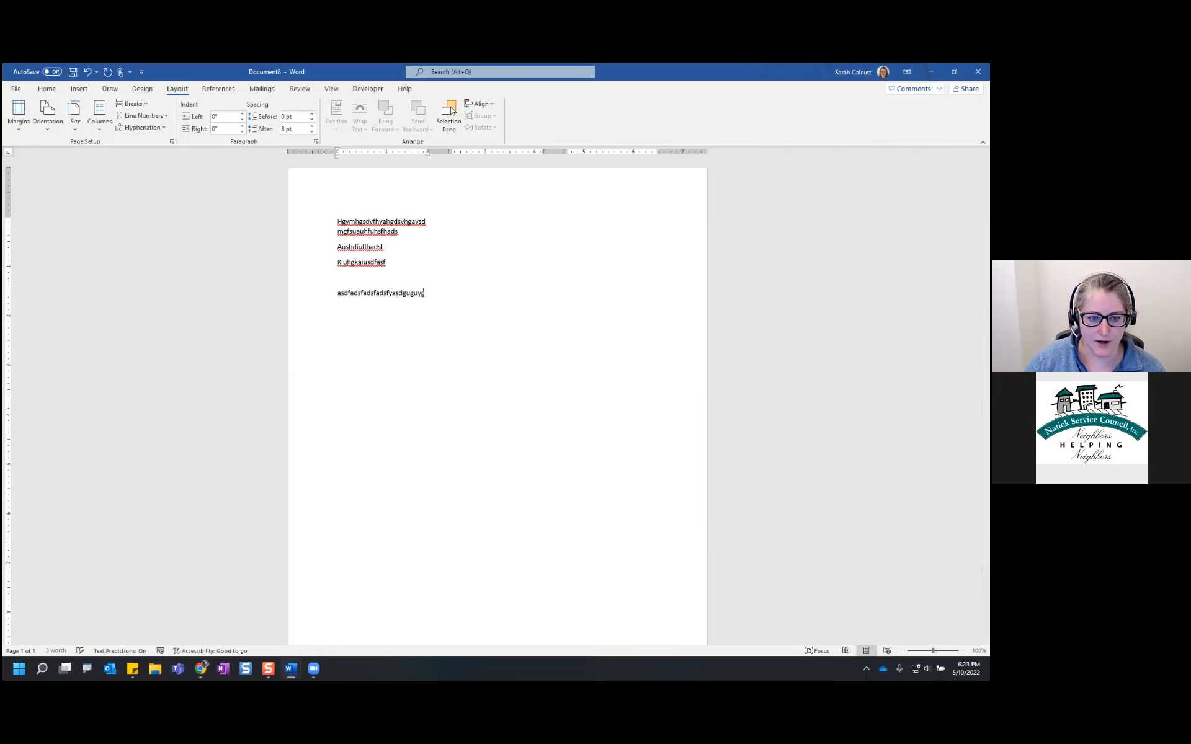
text(uyguyuasdfdsafsdfasdfsa)
drag(441, 200, 443, 455)
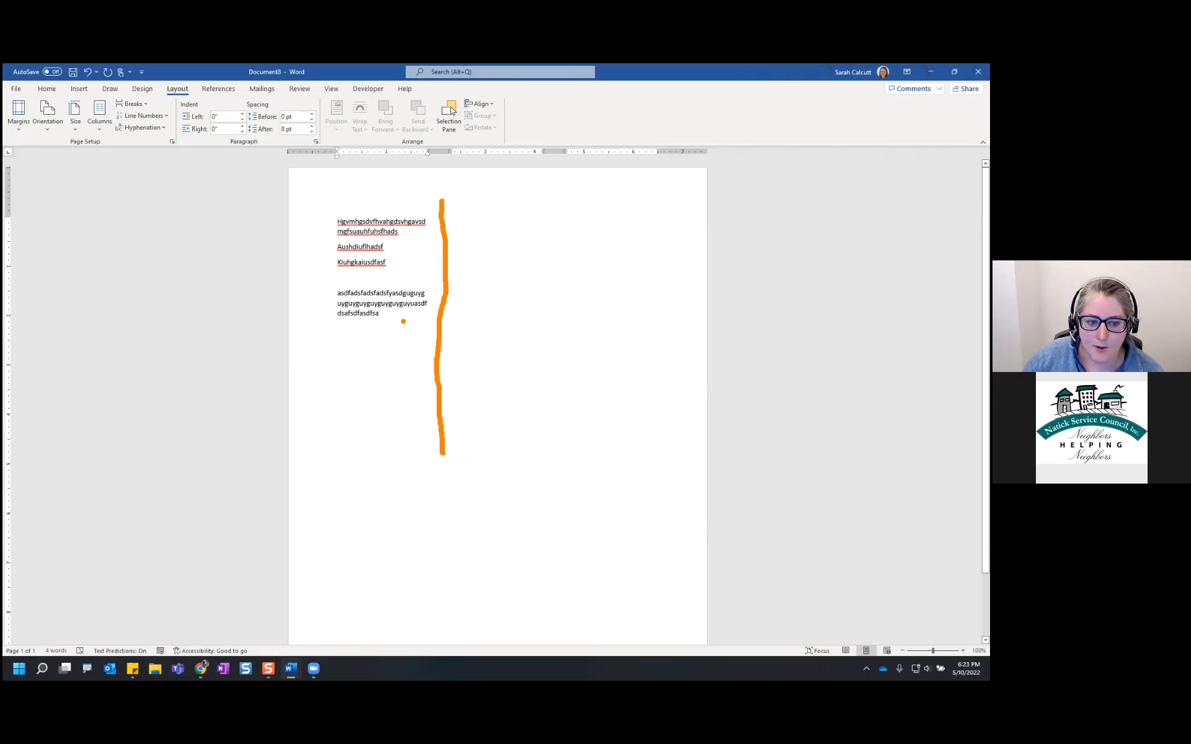
key(ctrl+z)
Step: Continue with short filler lines such as "asdf", "adsf" and "adfs" until the text flows into the second column
text(asdf adsf asdf dafs adfs asdf adsf  adsf)
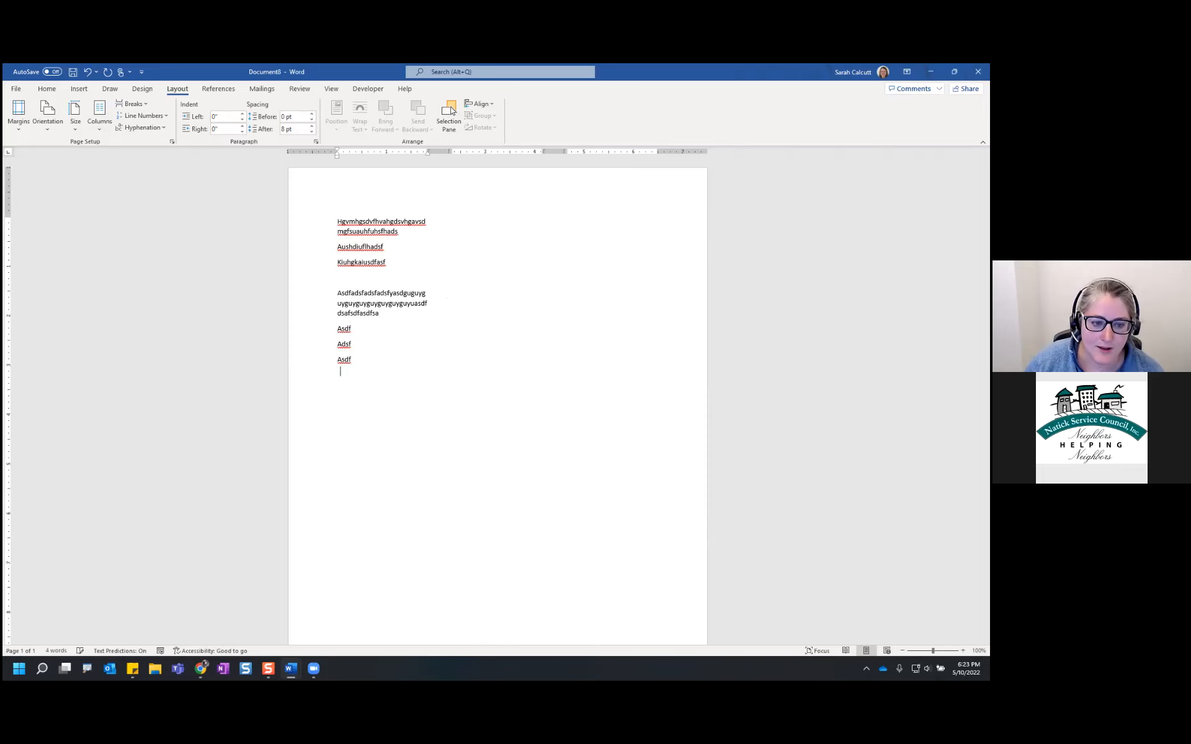
text( adfs adsf)
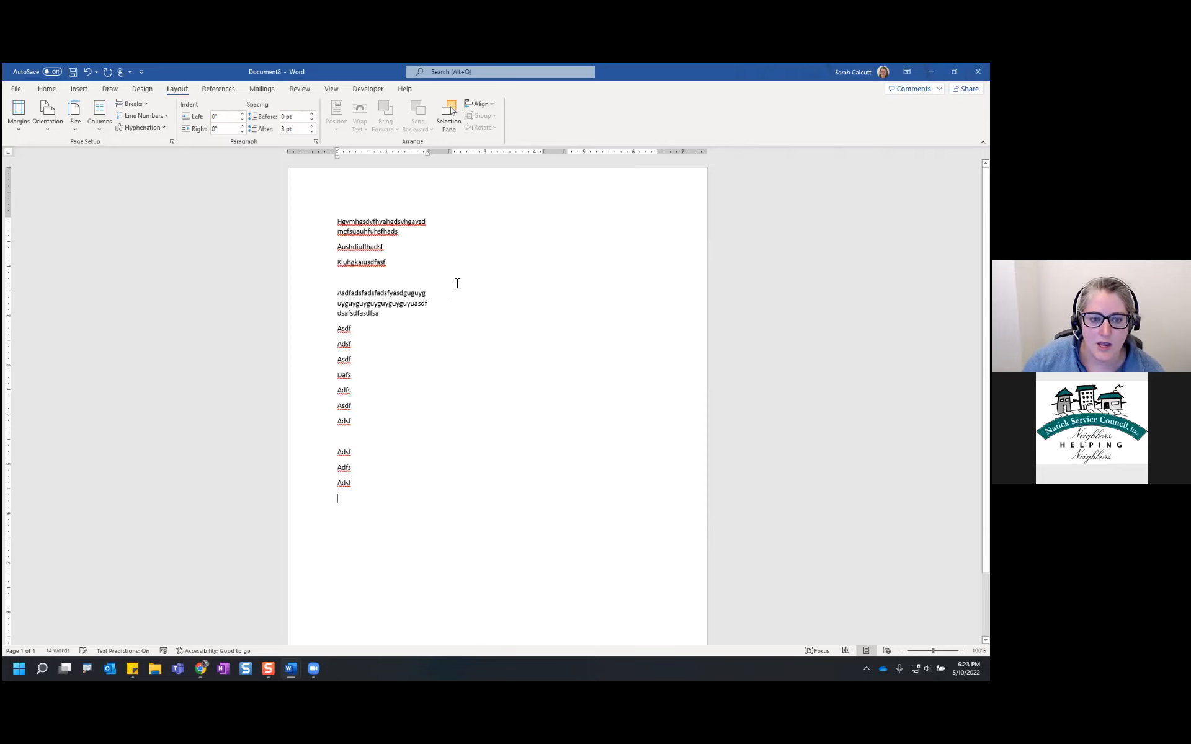
triple_click(476, 227)
click(474, 232)
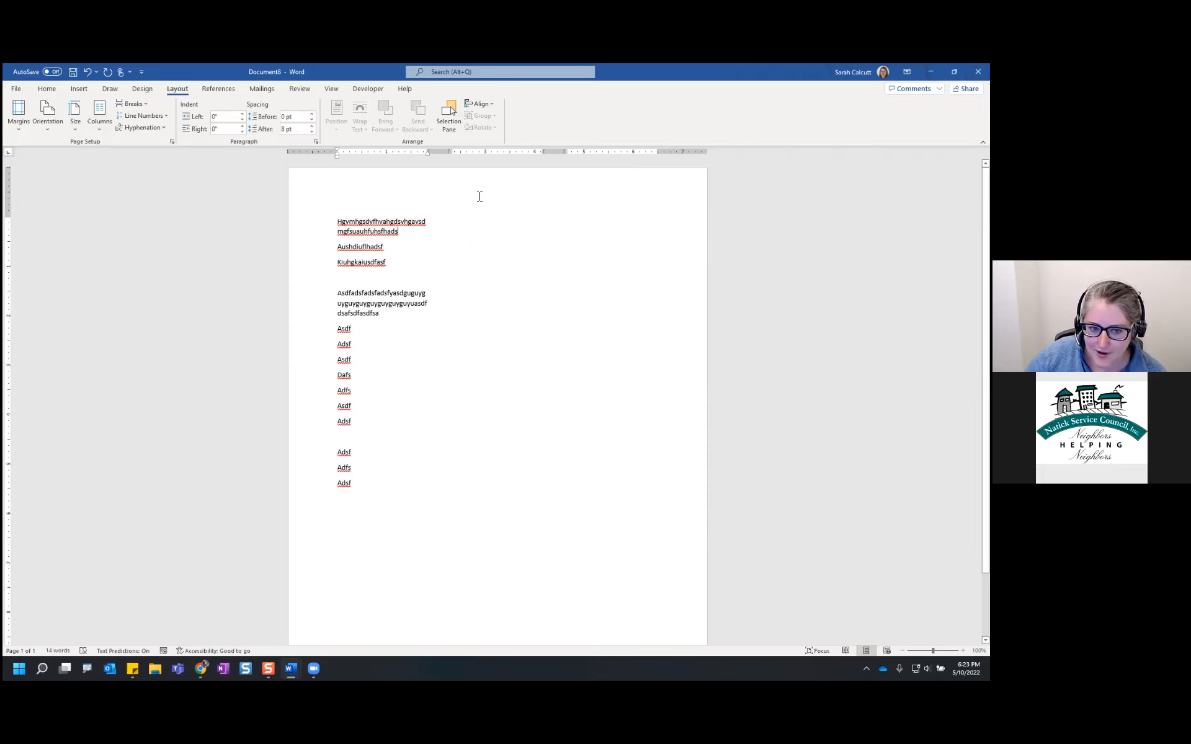
click(358, 486)
text(asdf asdf asdf asdf adsf adsf adsf adsf adfs adfs dsaf adsf asdf adsf dasf dsaf adfs adsf adsf adfs adfs)
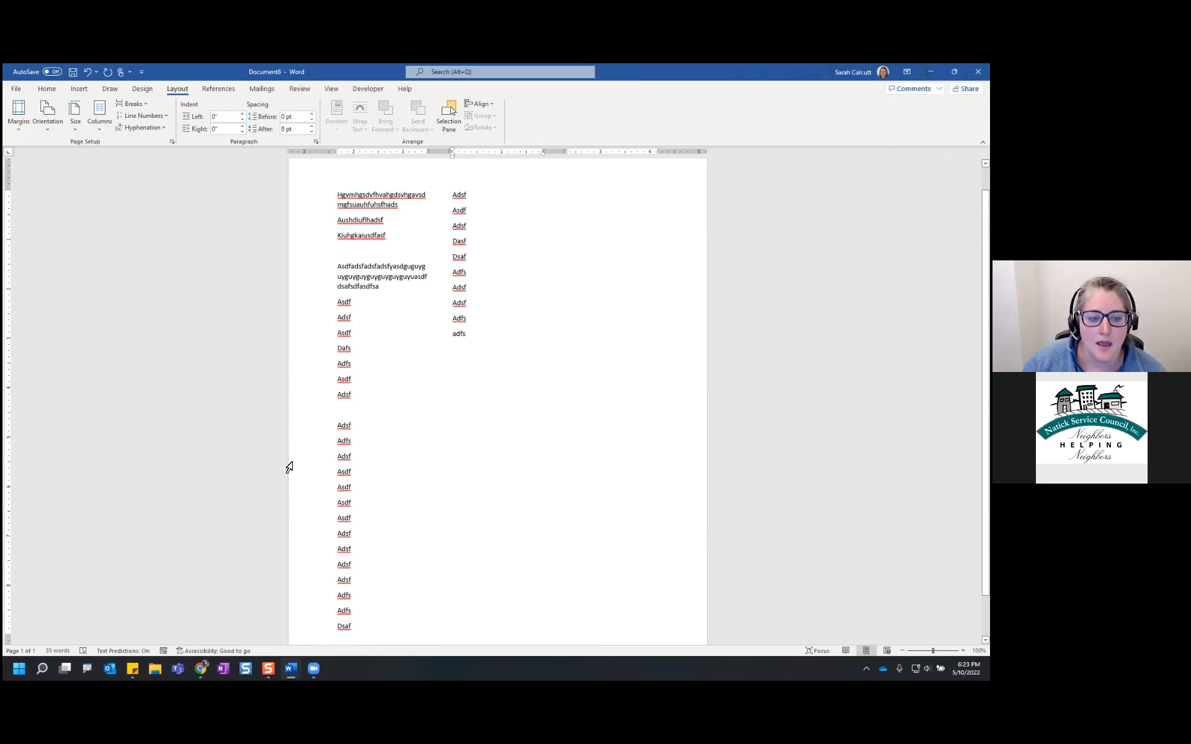
Step: Apply the Left column preset to the document and extend the second column's first line with a long string of filler letters
click(99, 114)
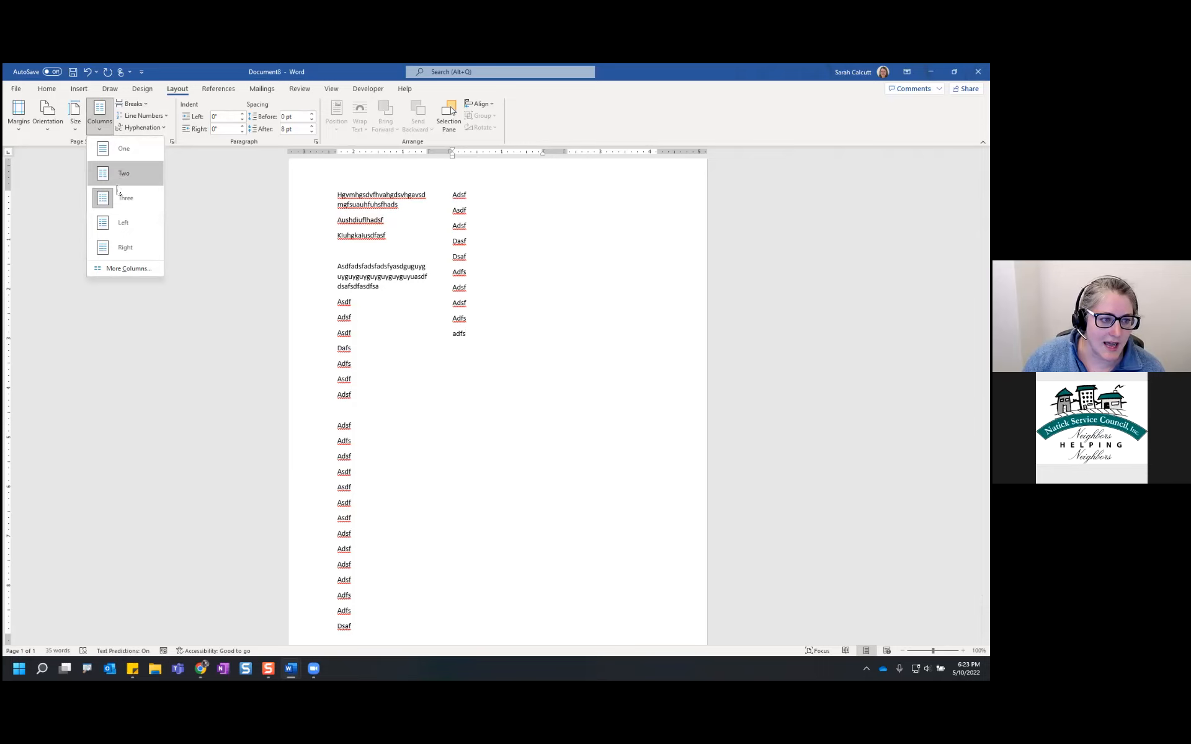
click(102, 229)
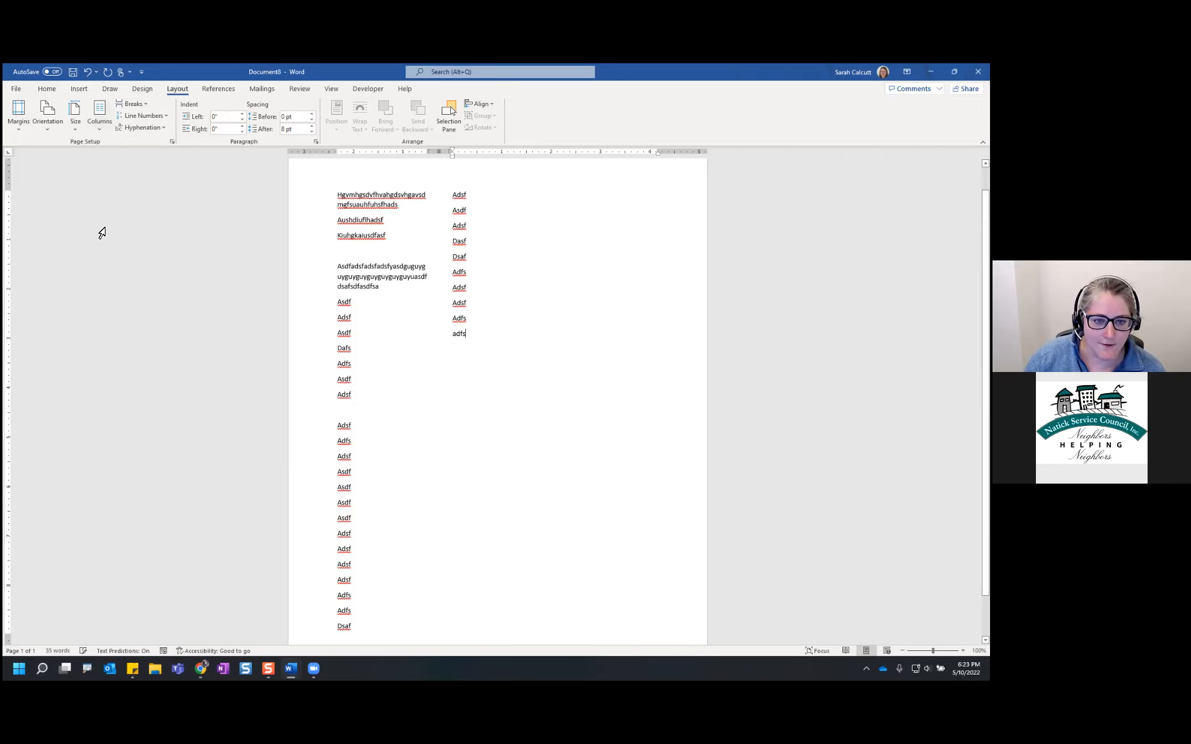
text(asdf)
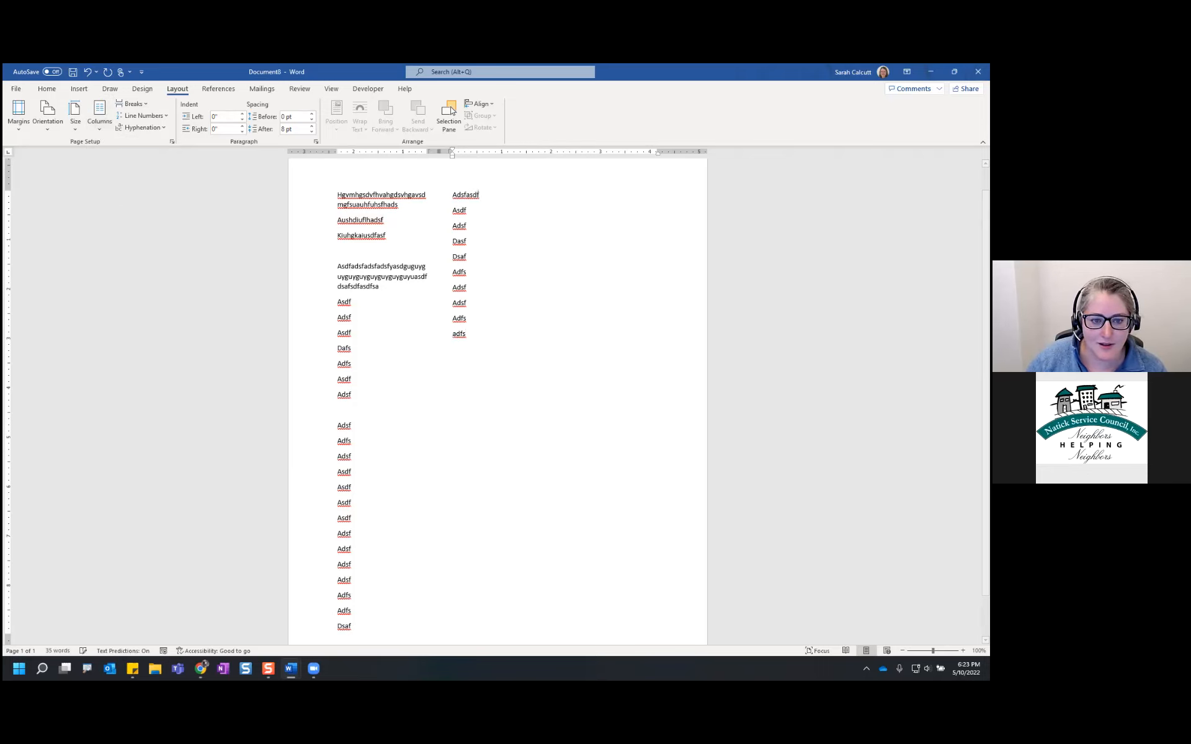
text(asdhiuhhliuhluhlhluhhuh)
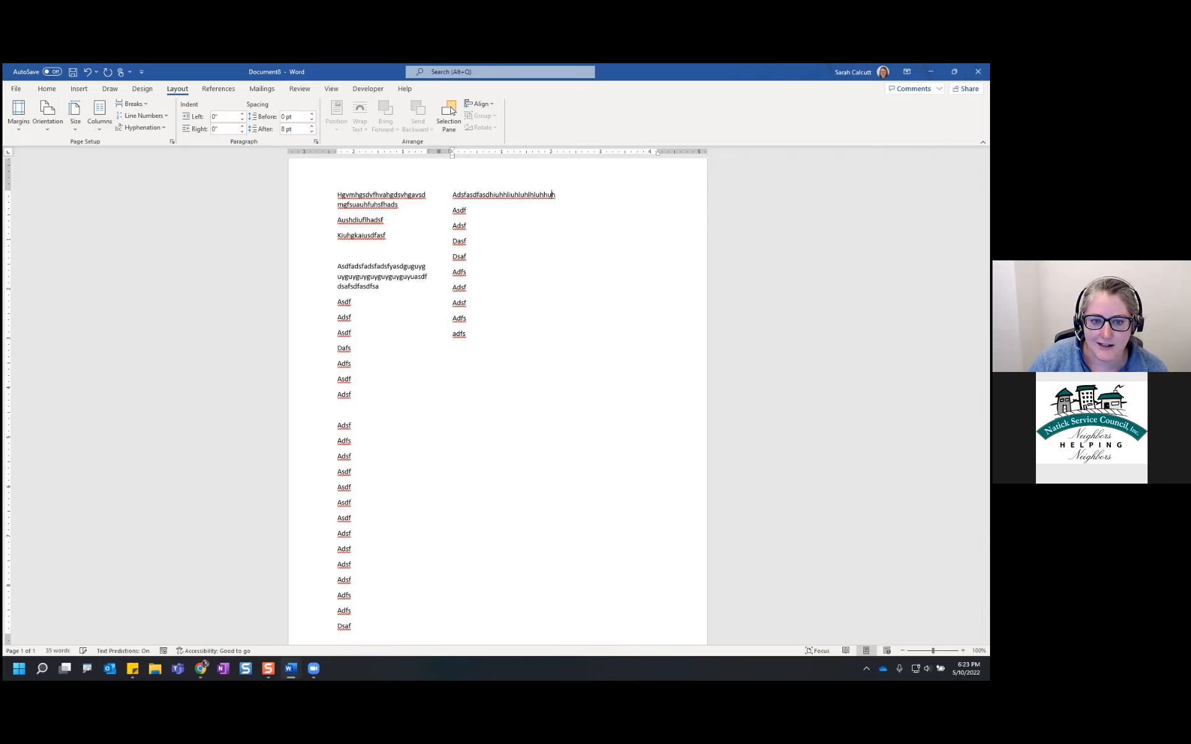
text(lhluihiuhluhliuhluihliuhli)
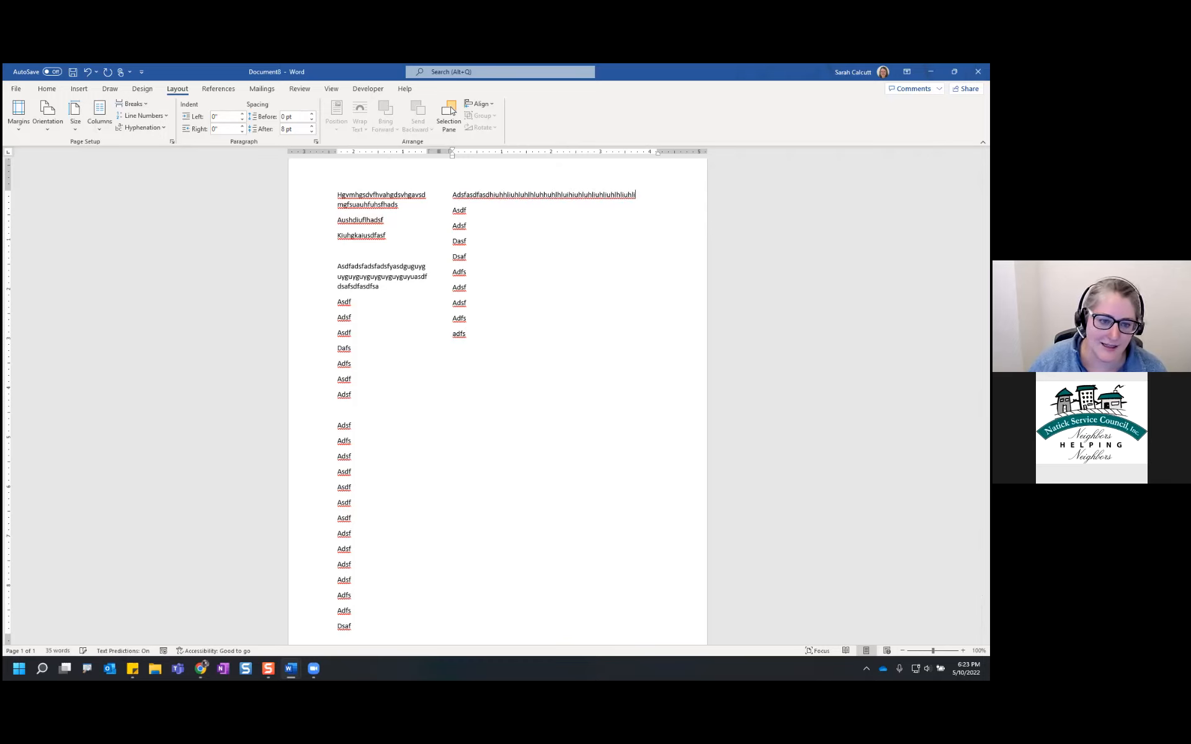
Step: Add a line between the columns for the whole document, keeping the Left preset
click(98, 130)
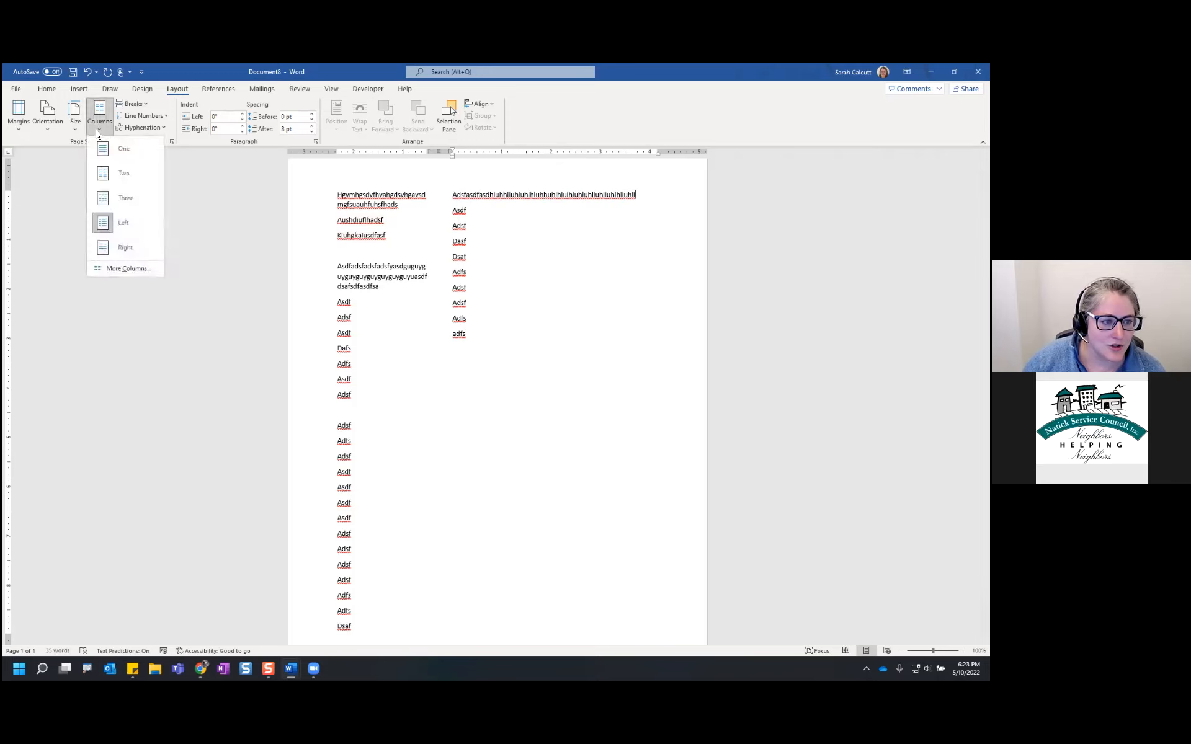
click(127, 271)
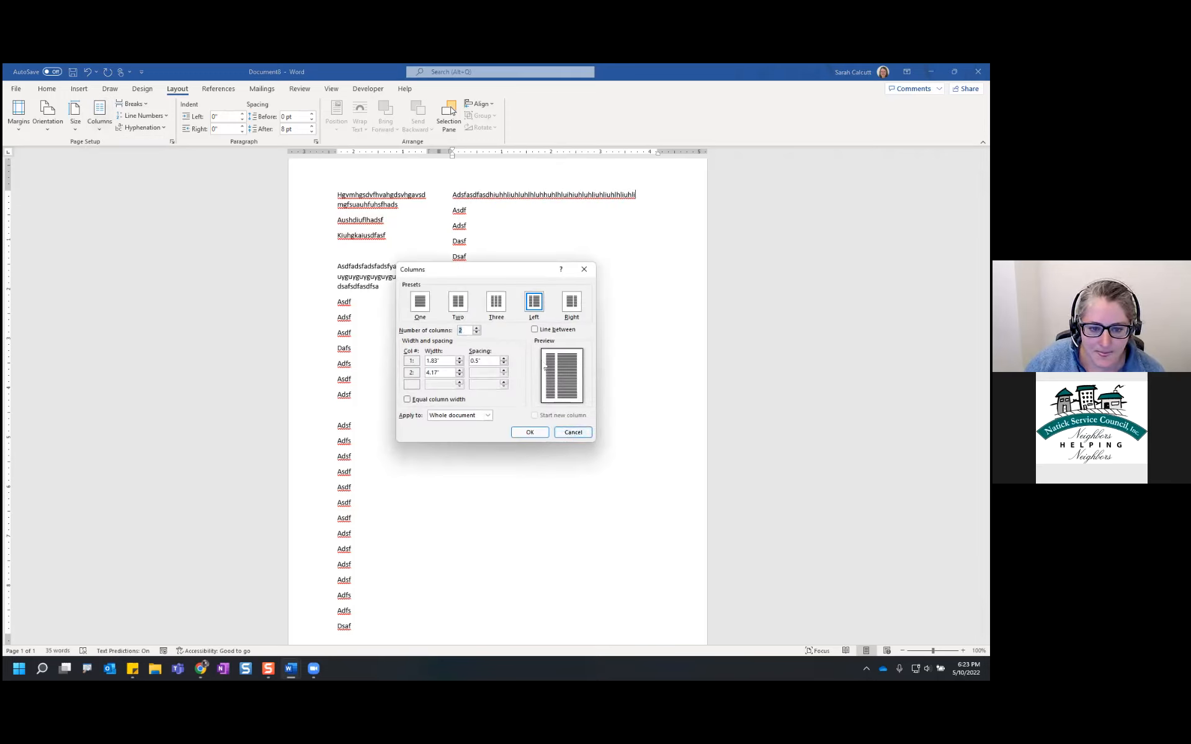
click(534, 329)
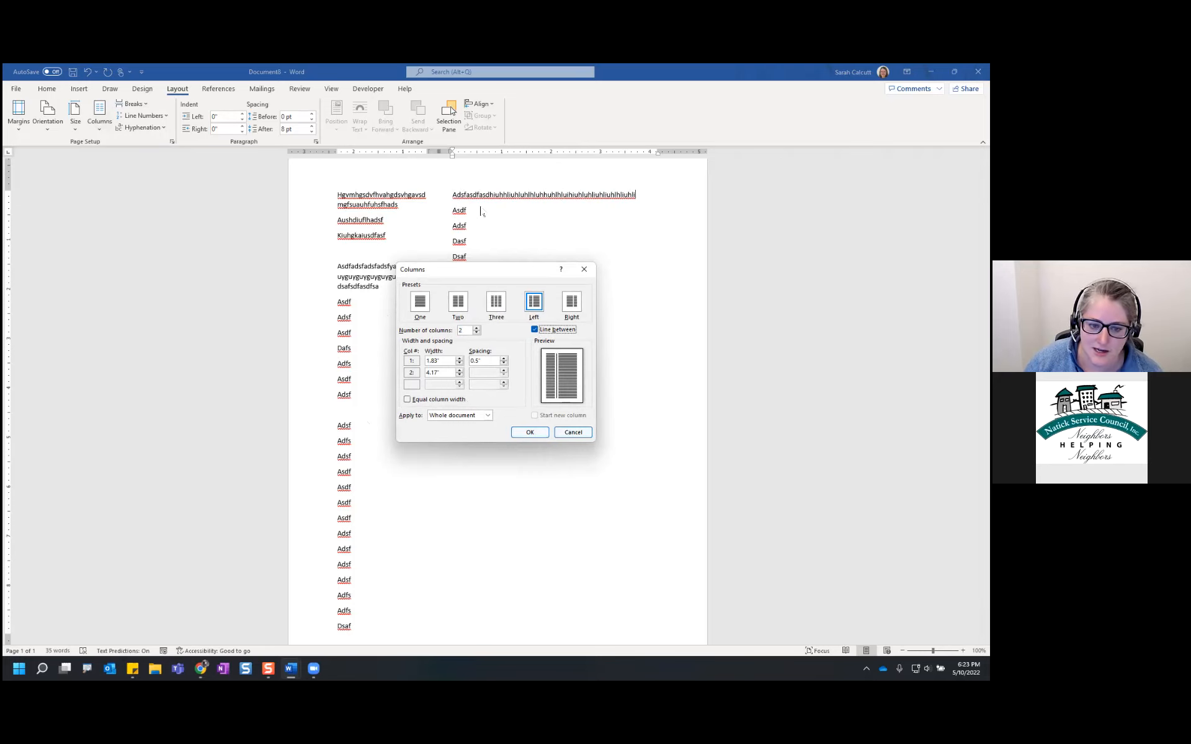
click(530, 433)
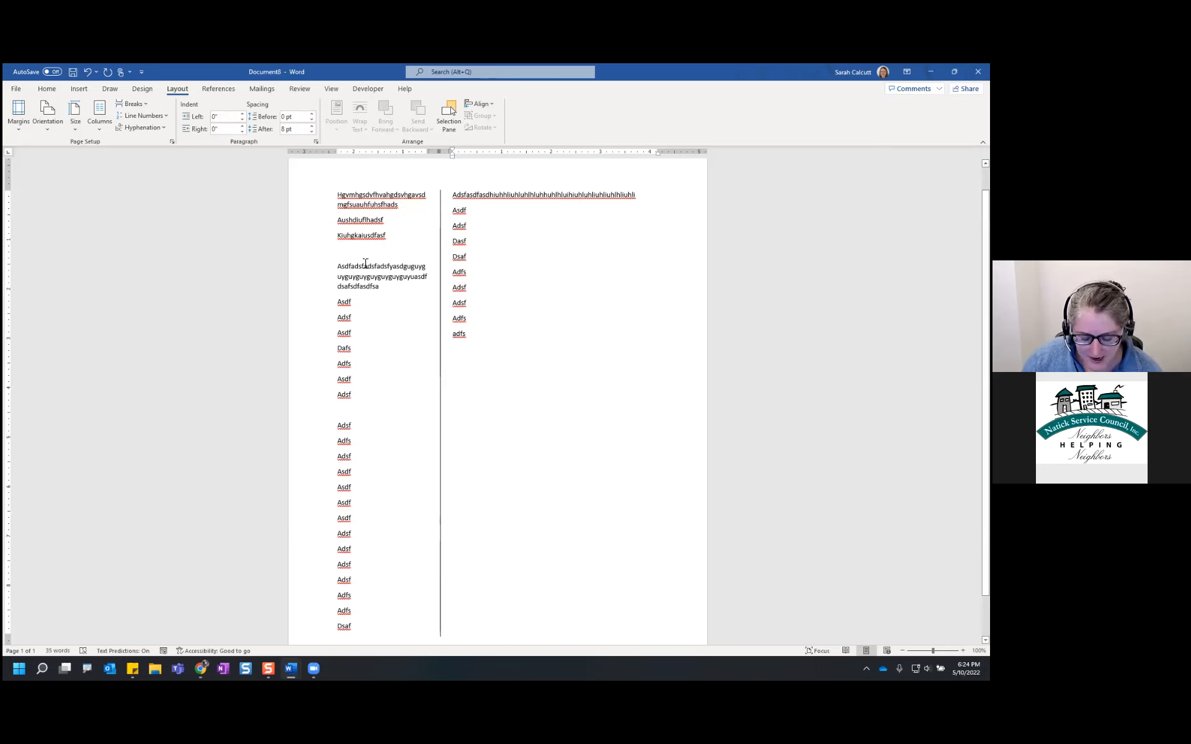
Step: Set only the opening paragraphs, down to the long filler paragraph starting "Asdfads", to a single column
drag(331, 190, 407, 286)
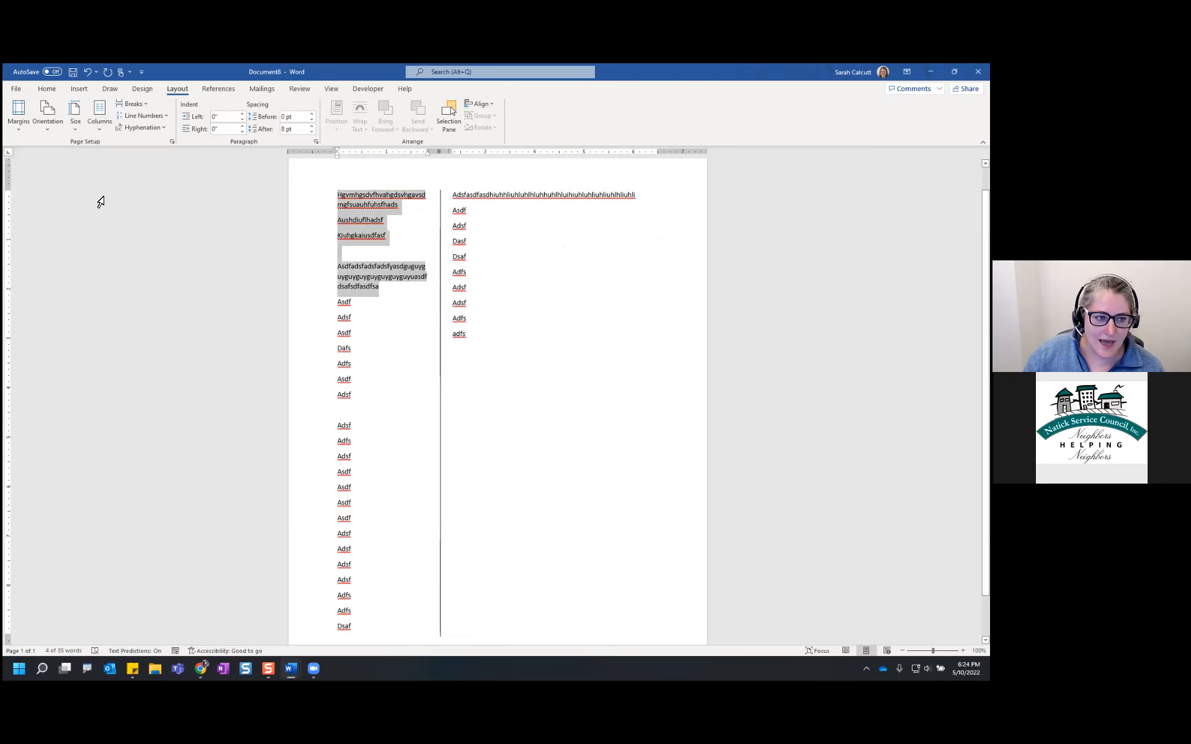
click(99, 113)
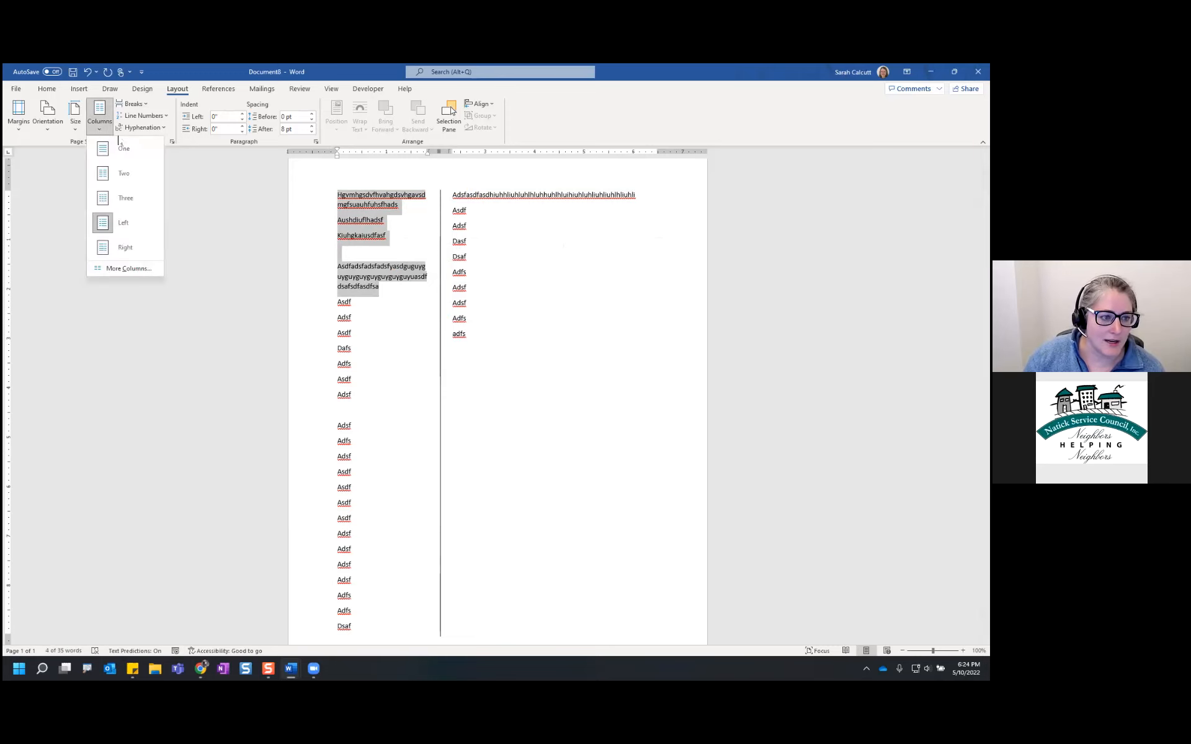
click(127, 149)
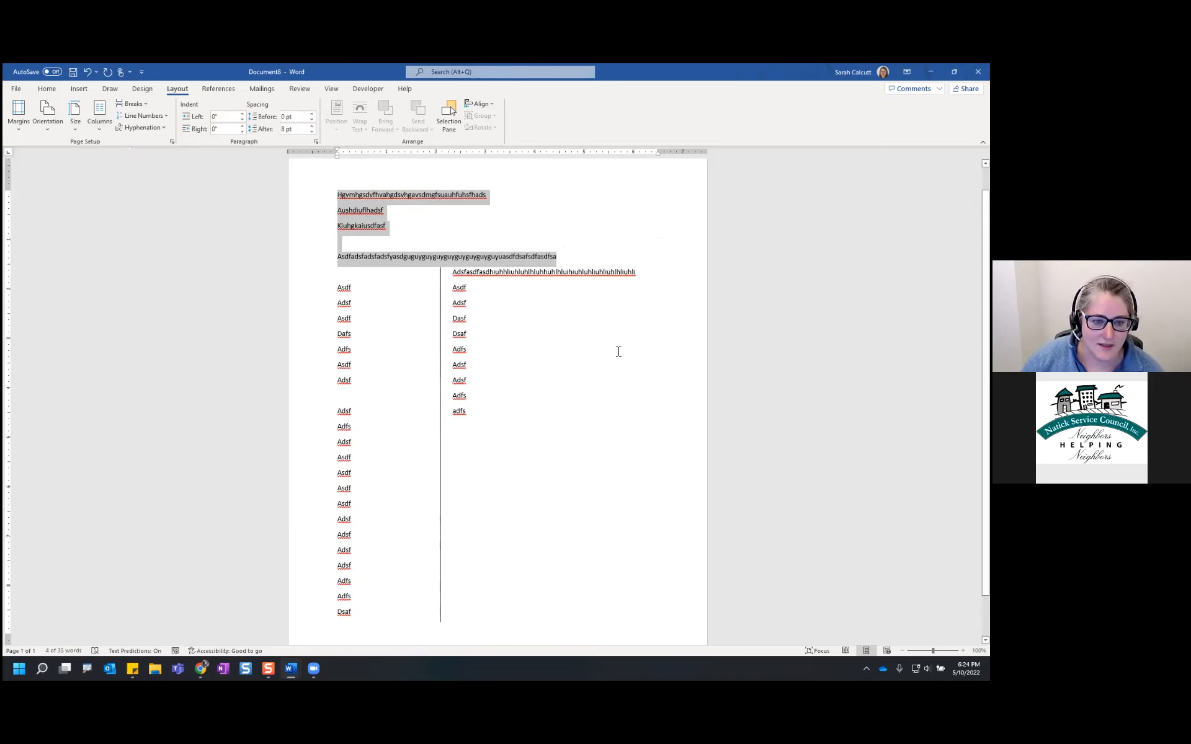
Step: Set the remaining two-column section below the opening paragraphs to one column
click(514, 348)
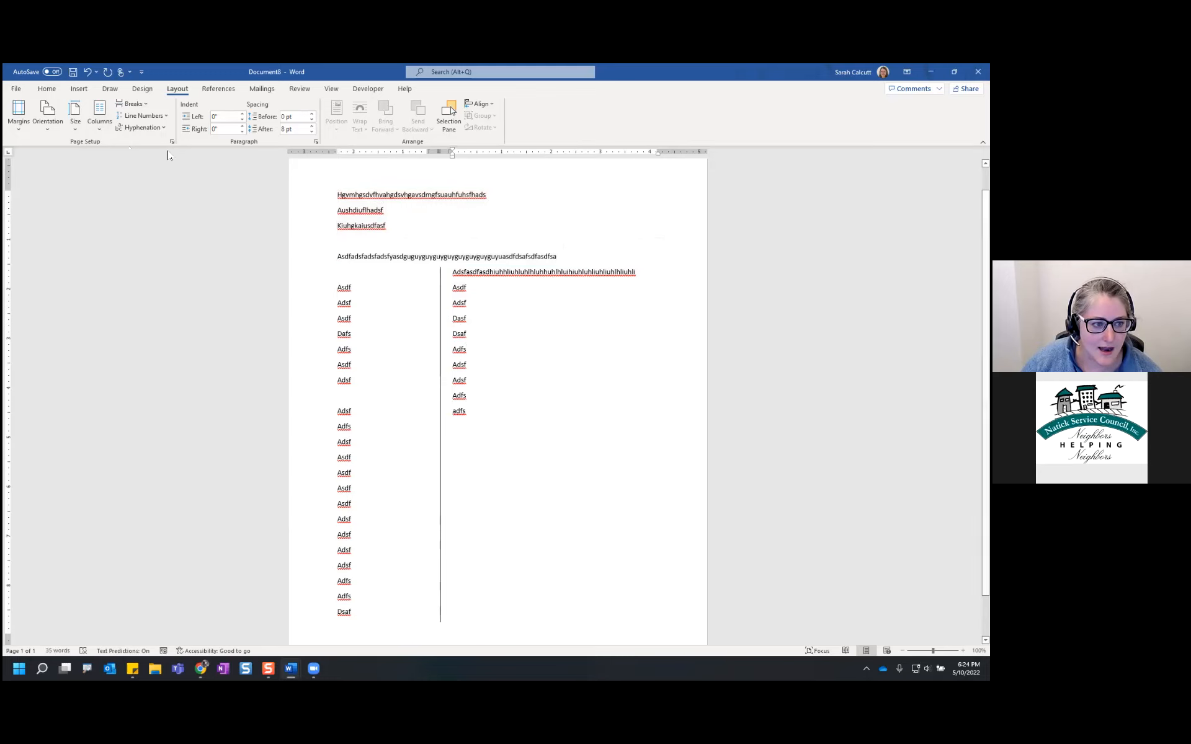
click(100, 113)
click(113, 149)
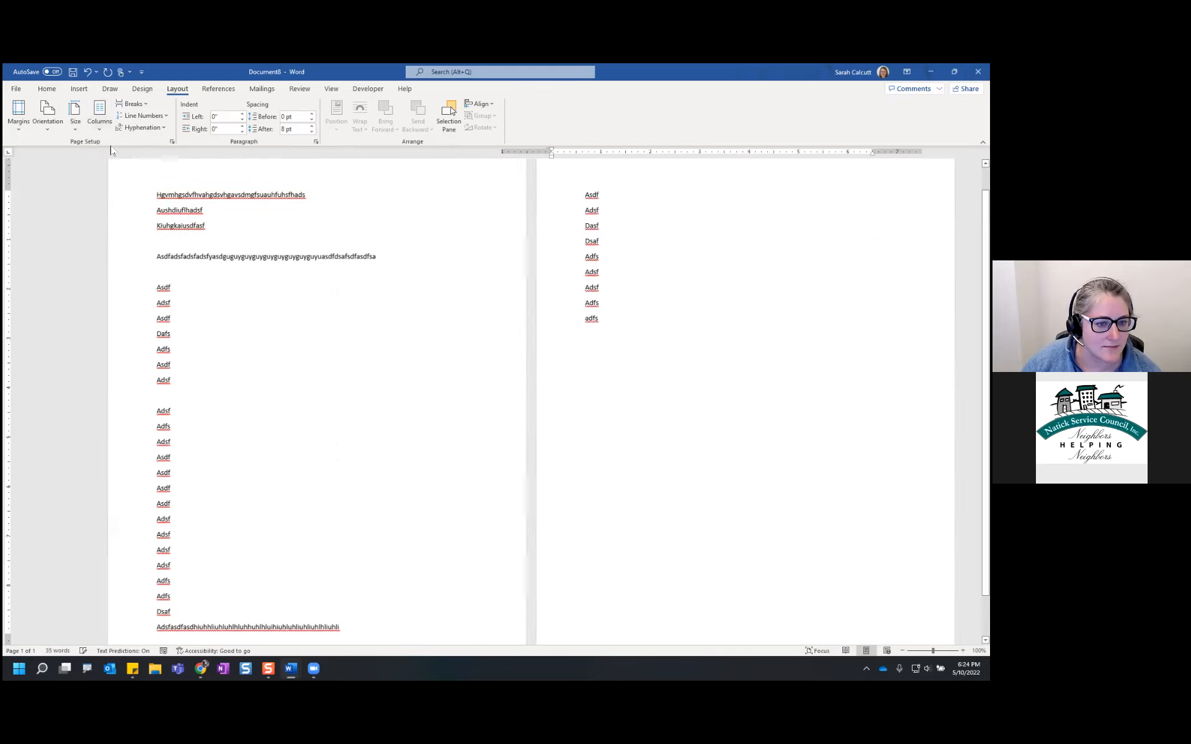
Step: Delete the filler lines on the second page and the ending lines of the first page, keeping four lines of its last block
drag(621, 330, 536, 199)
key(Delete)
drag(330, 619, 87, 471)
key(Delete)
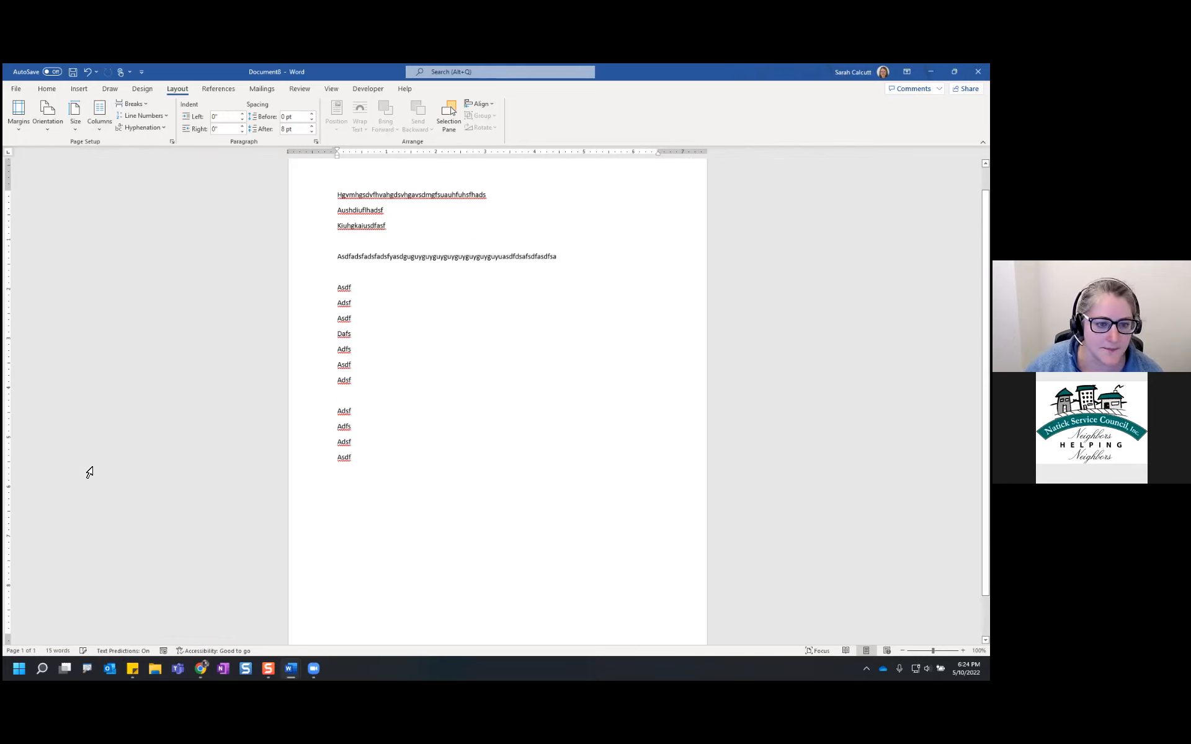
Step: Insert a table with two columns and four rows below the filler text and delete all the text above it
scroll(574, 416, up, 1)
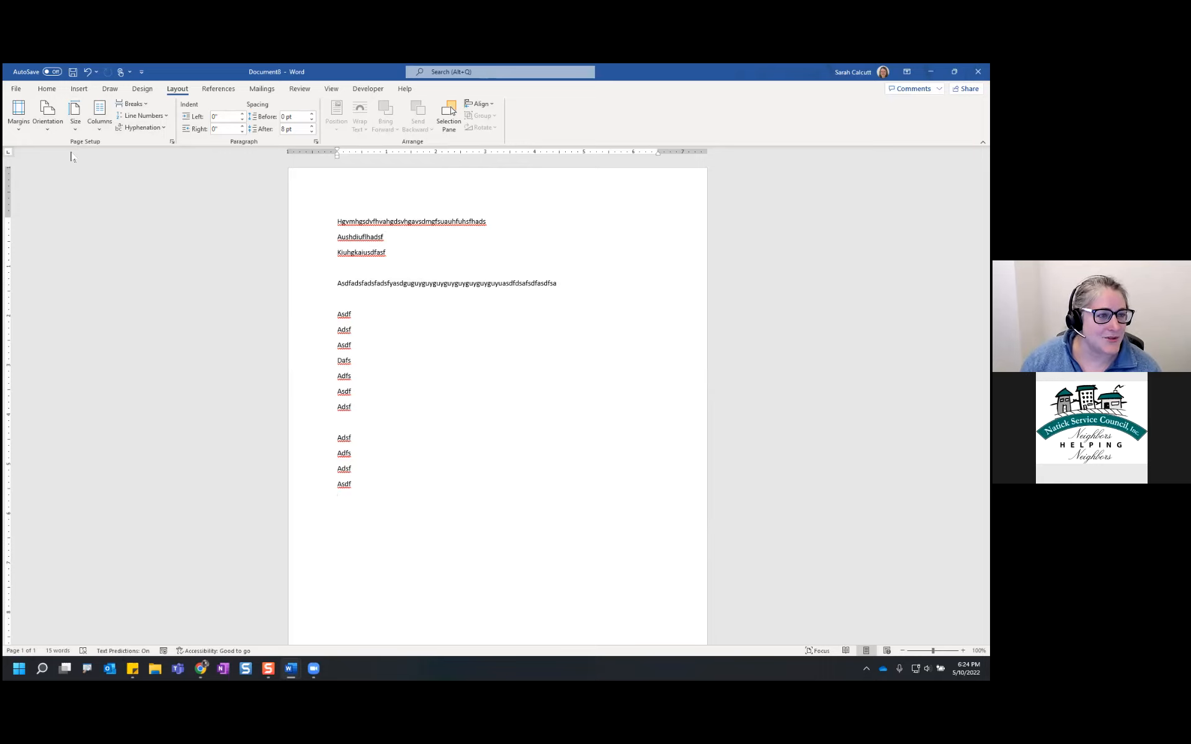
click(78, 89)
click(89, 121)
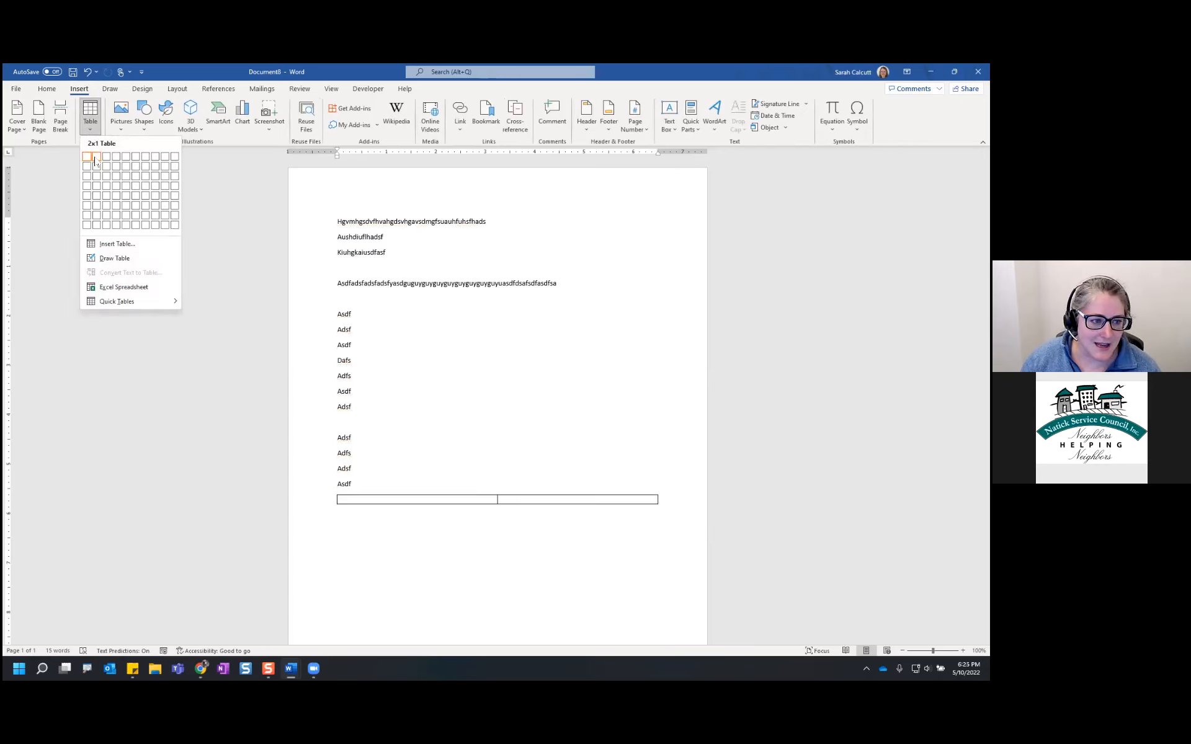
click(95, 196)
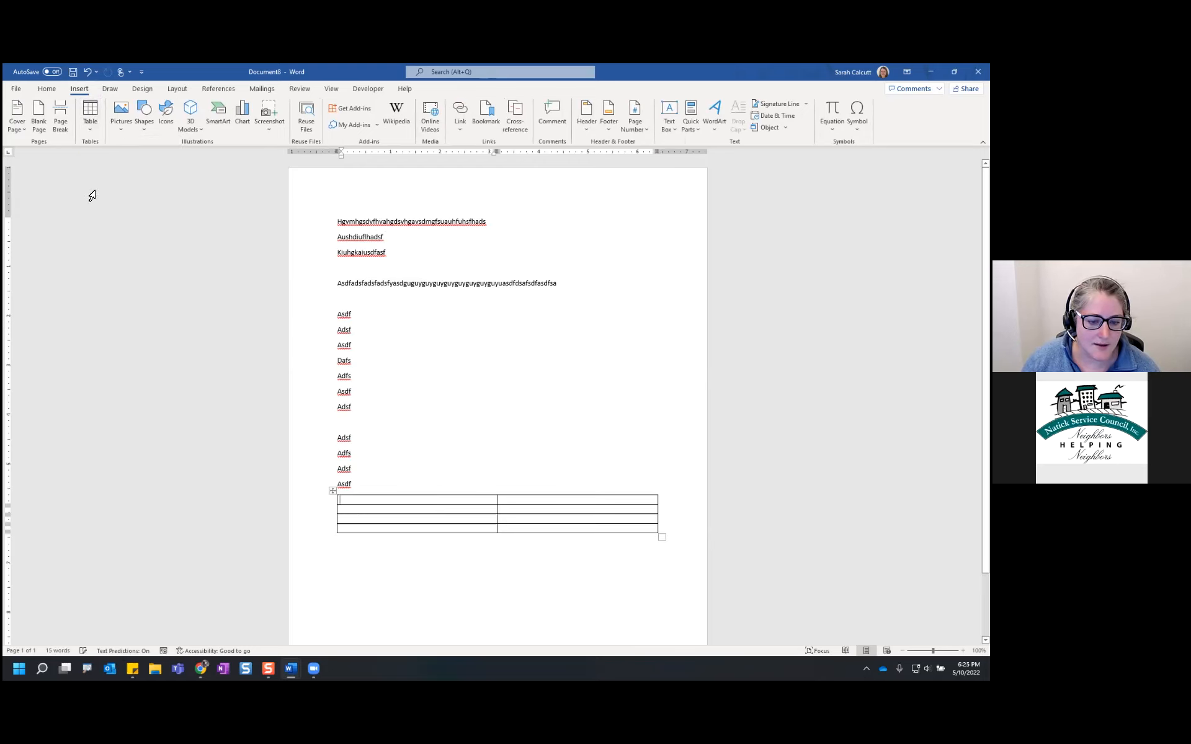
drag(355, 485, 340, 225)
key(Delete)
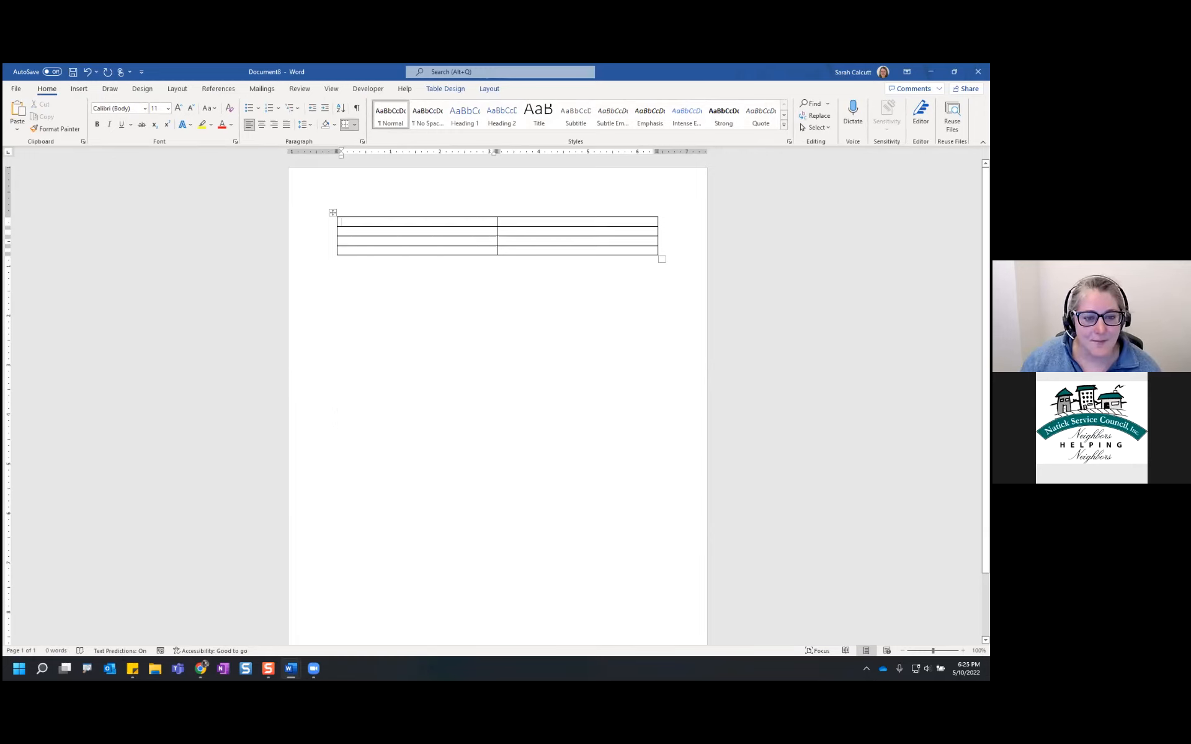
click(334, 214)
click(372, 222)
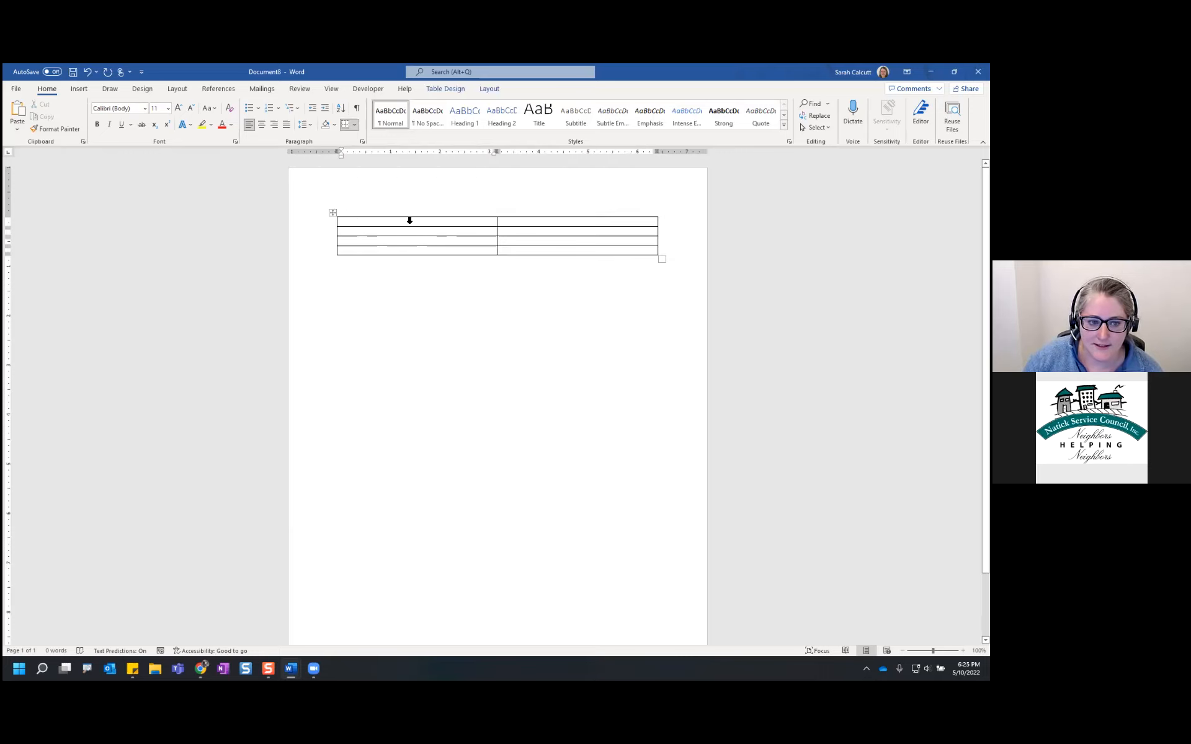
click(356, 126)
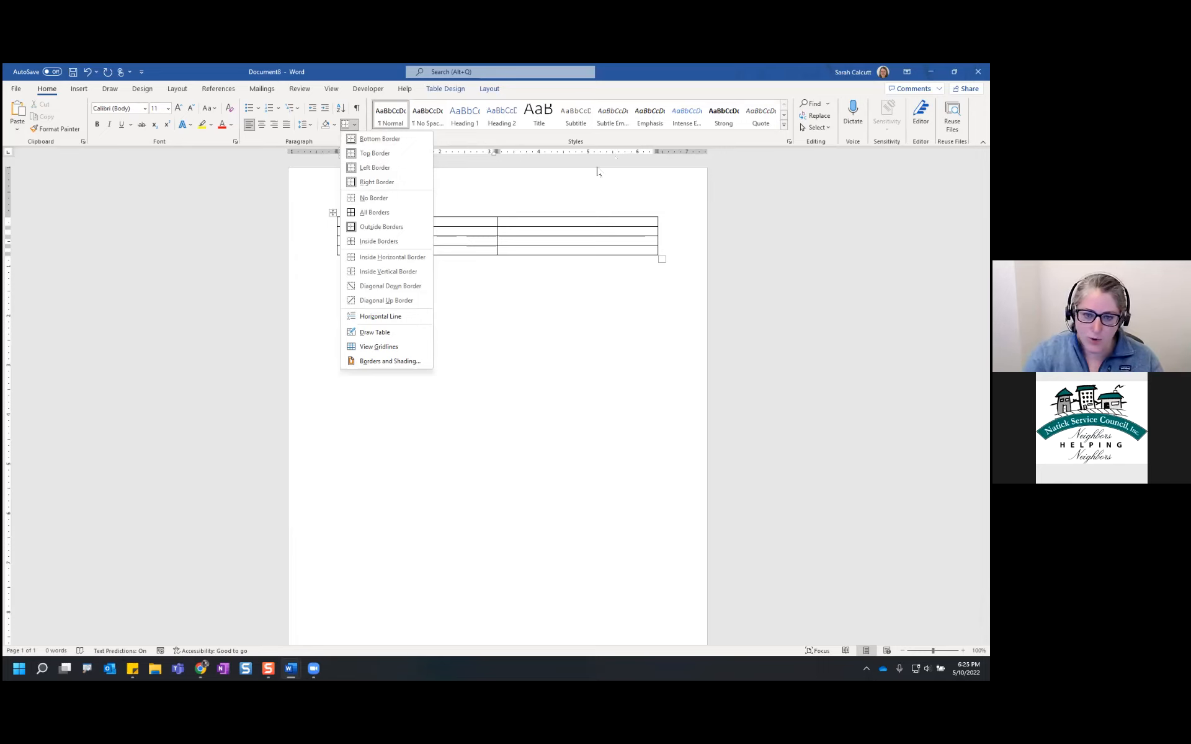
click(581, 181)
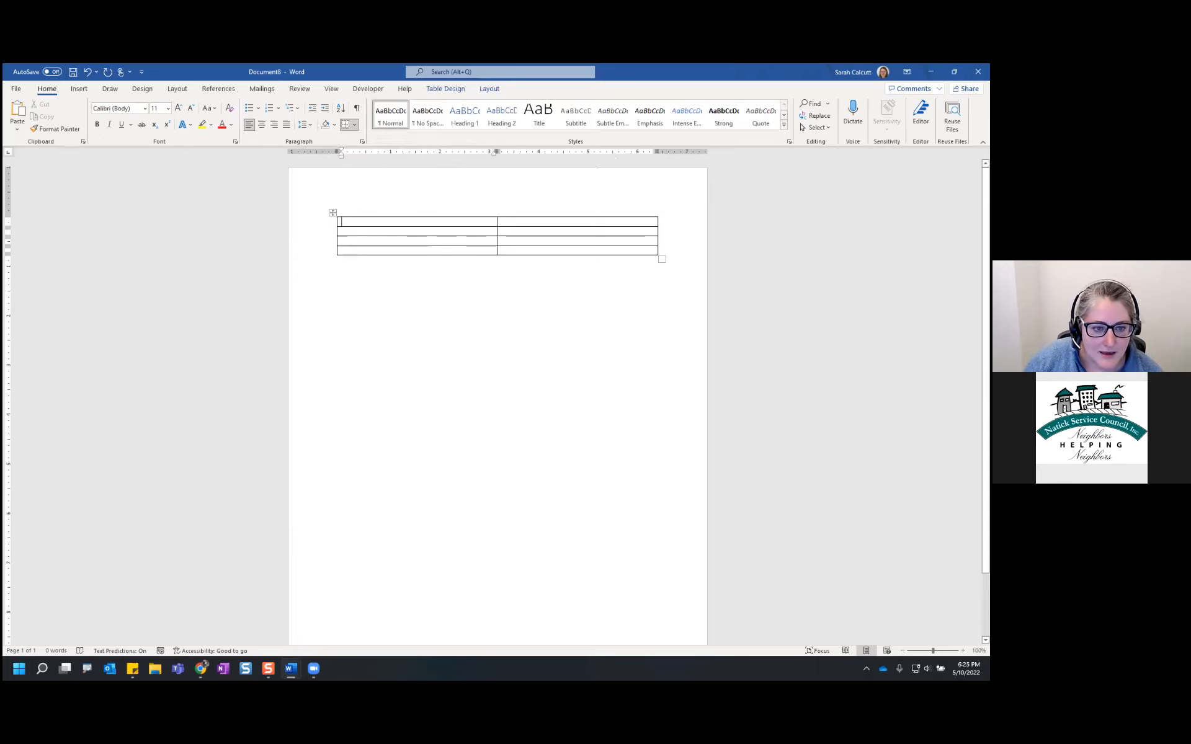
Step: Remove all borders from the whole table
click(333, 213)
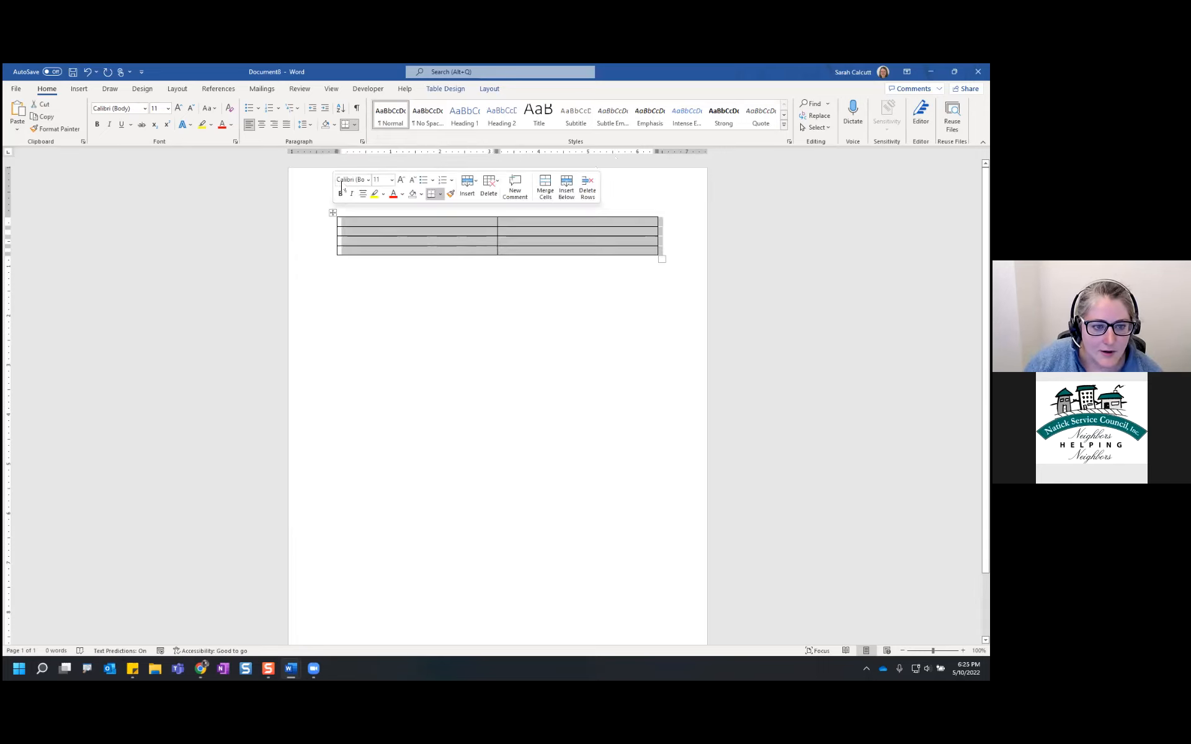
click(355, 126)
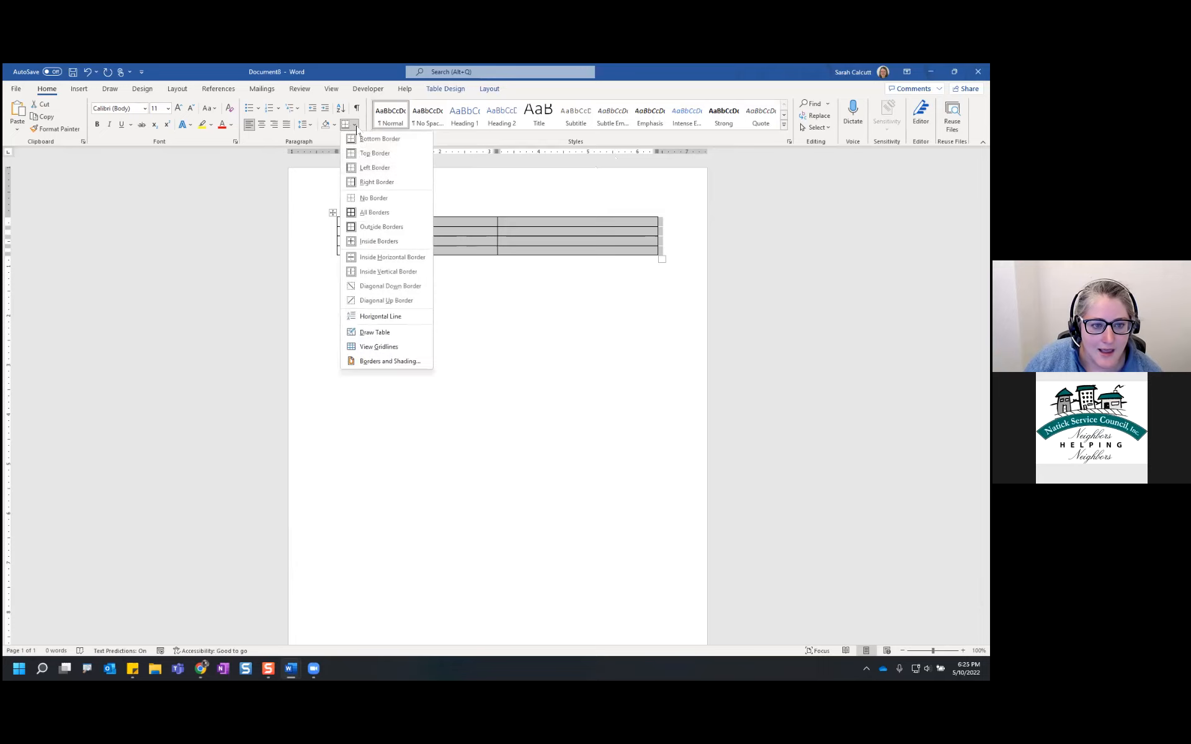
click(381, 198)
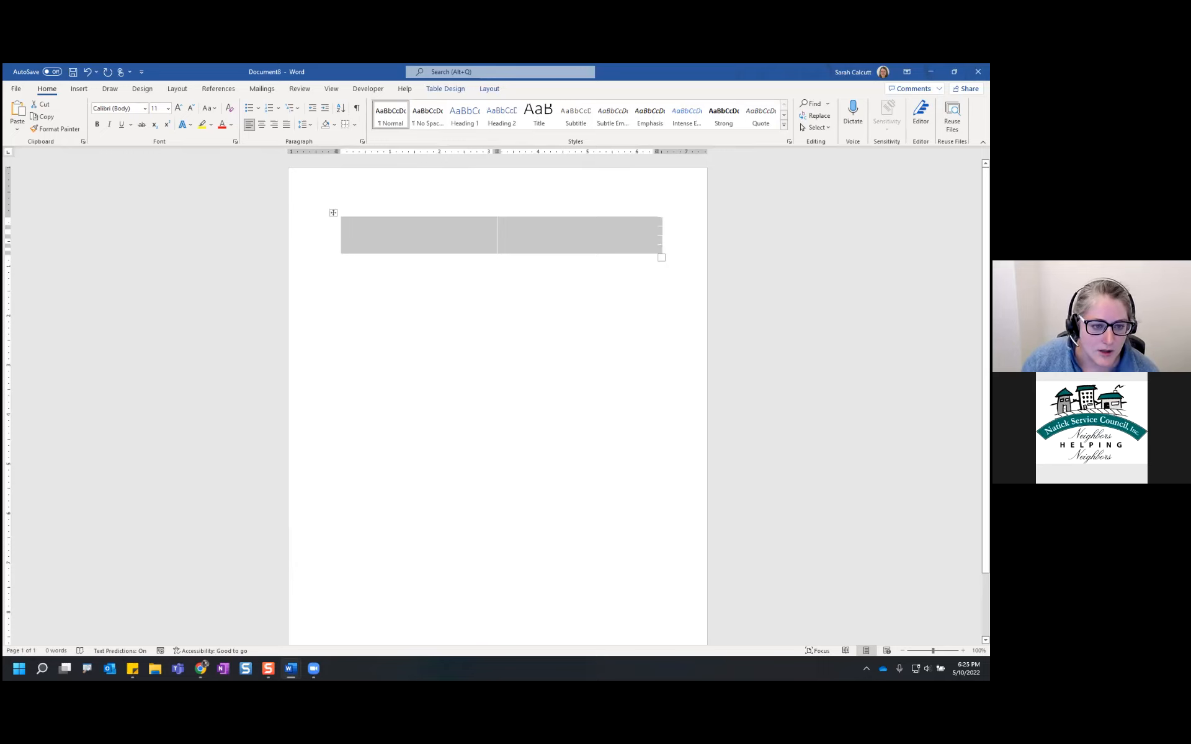
Step: Fill the table's first row with "asdbfasdjfaudfs" in the first cell and "Jahgskduygfkasdfgadsy" in the second
click(380, 227)
text(asdbfasdjfaudfs)
click(507, 222)
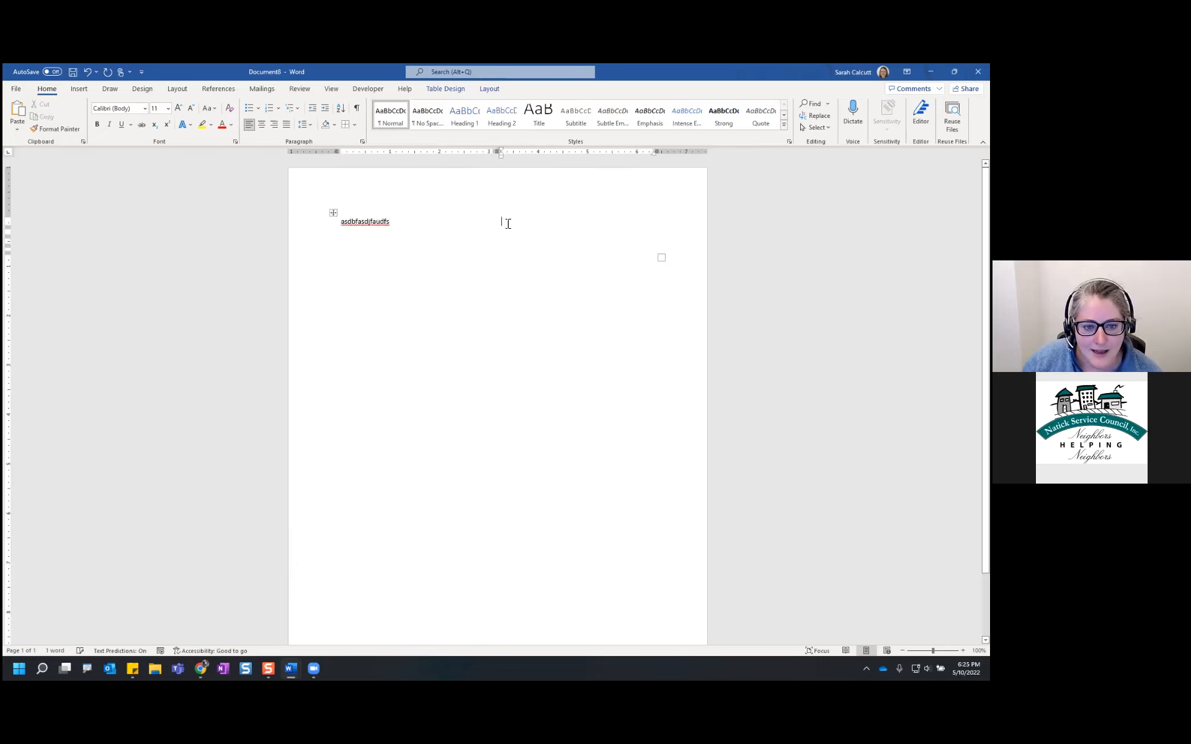
text(Jahgskduygfkasdfgadsy)
Step: Add a bulleted list under the second cell's text with the items "Aydsfyuadgfs", "Uygakusydf" and "Asdfgyusadfad"
key(Return)
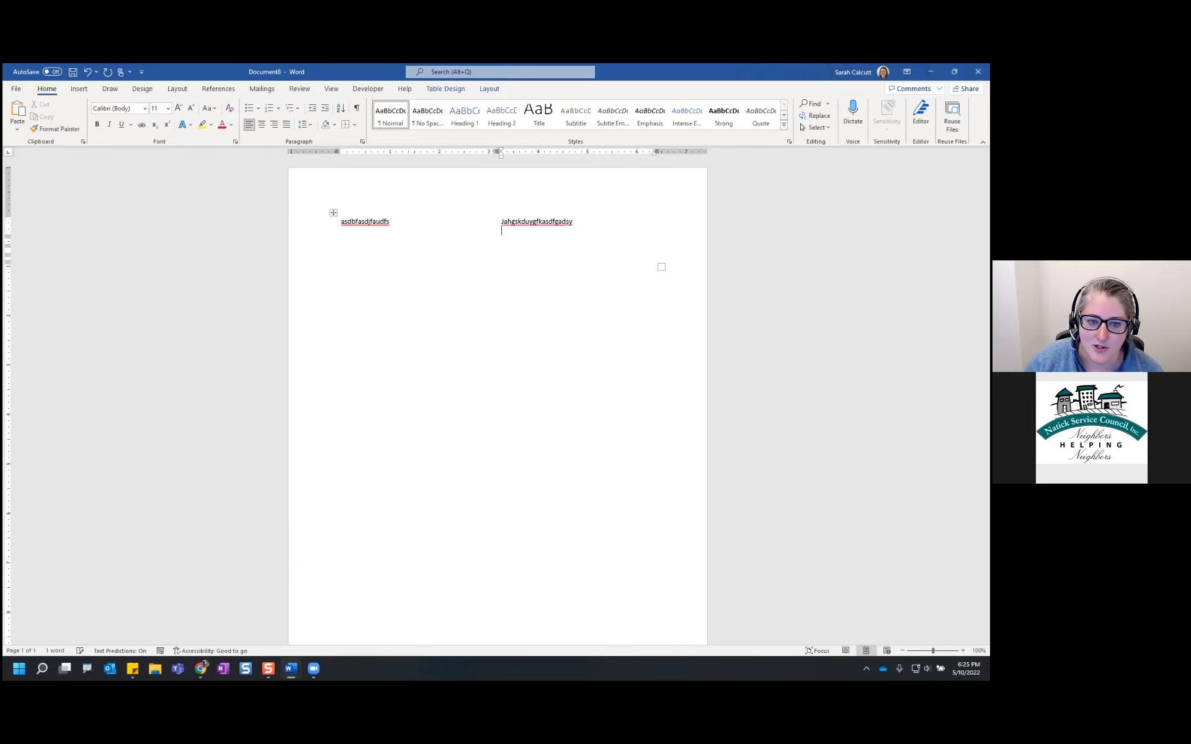
click(249, 108)
text(aydsfyuadgfs)
key(Return)
text(uygakusydf)
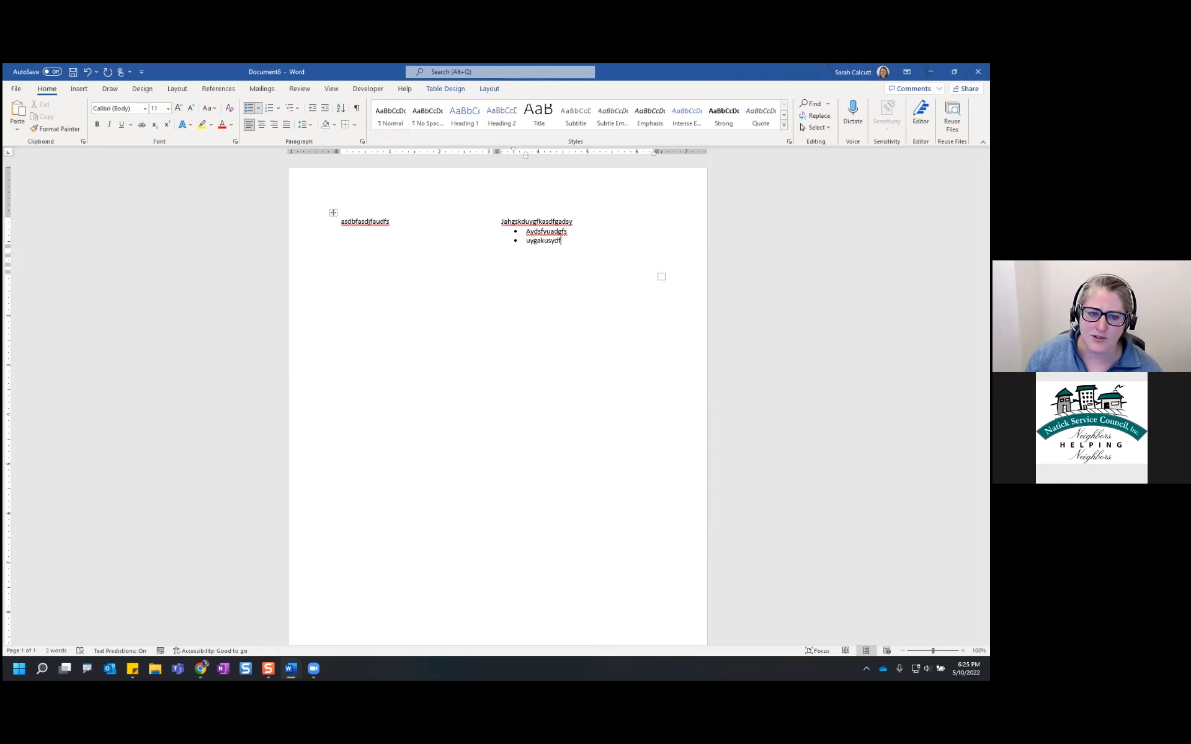
key(Return)
text(asdfgyusadfad)
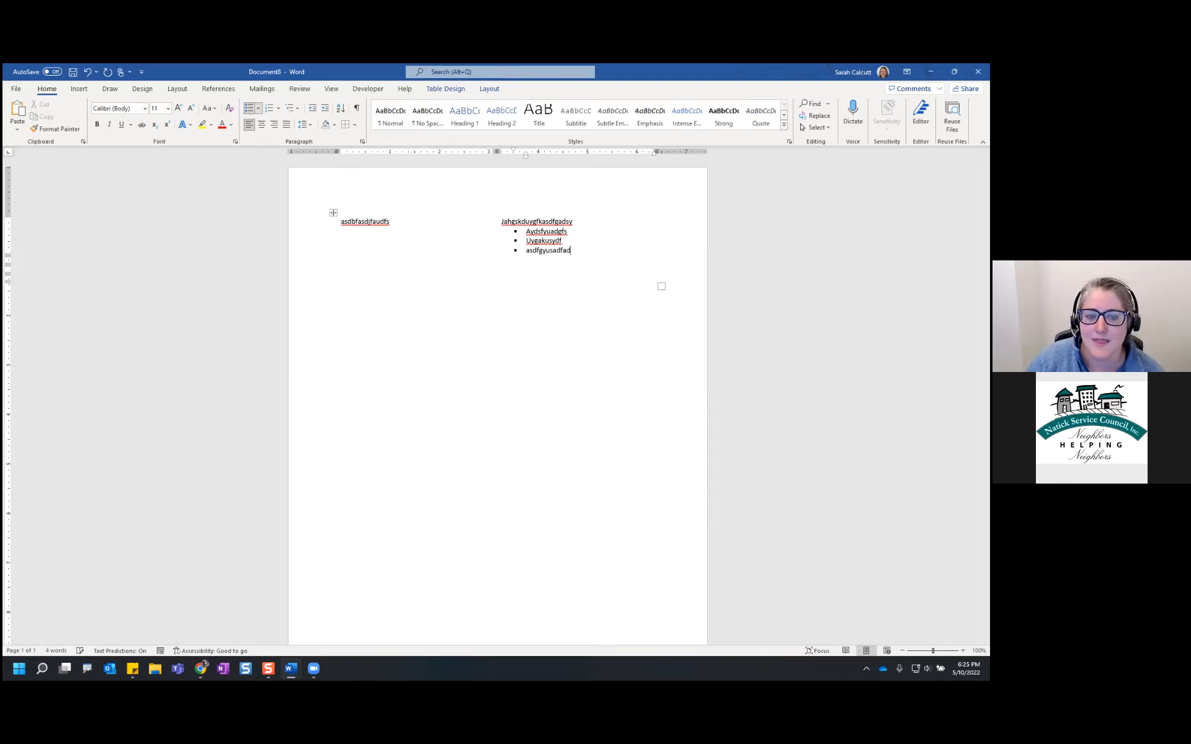
Step: Apply all borders to the whole table
click(333, 213)
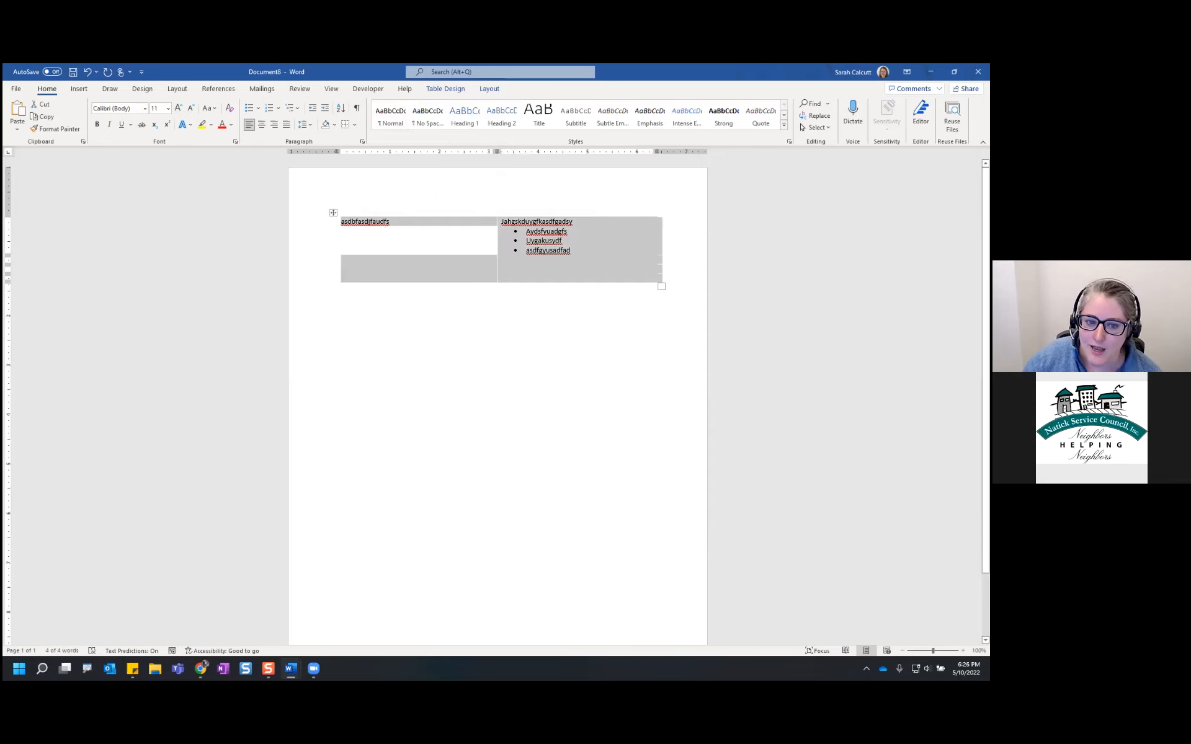
click(356, 126)
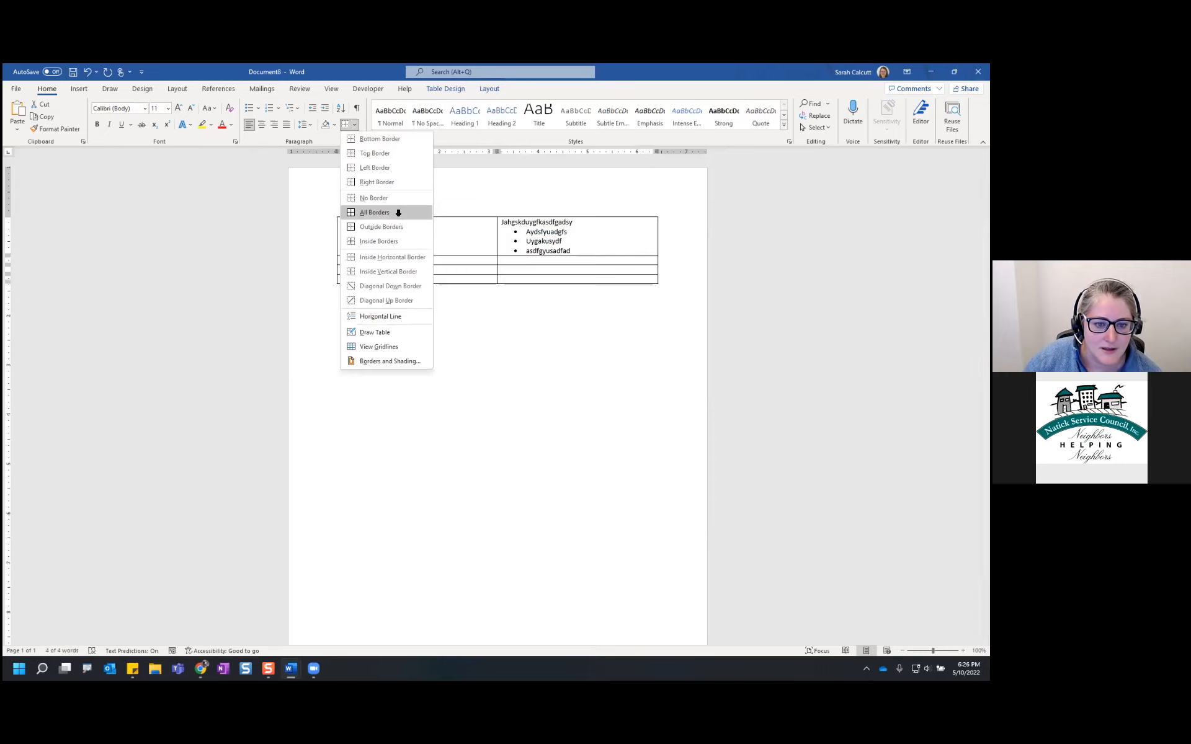
click(375, 212)
Step: Add a fourth bullet, "akuhaiusdhiuadsfad", at the end of the list in the second cell
click(596, 249)
key(Return)
text(akuhaiusdhiuadsfad)
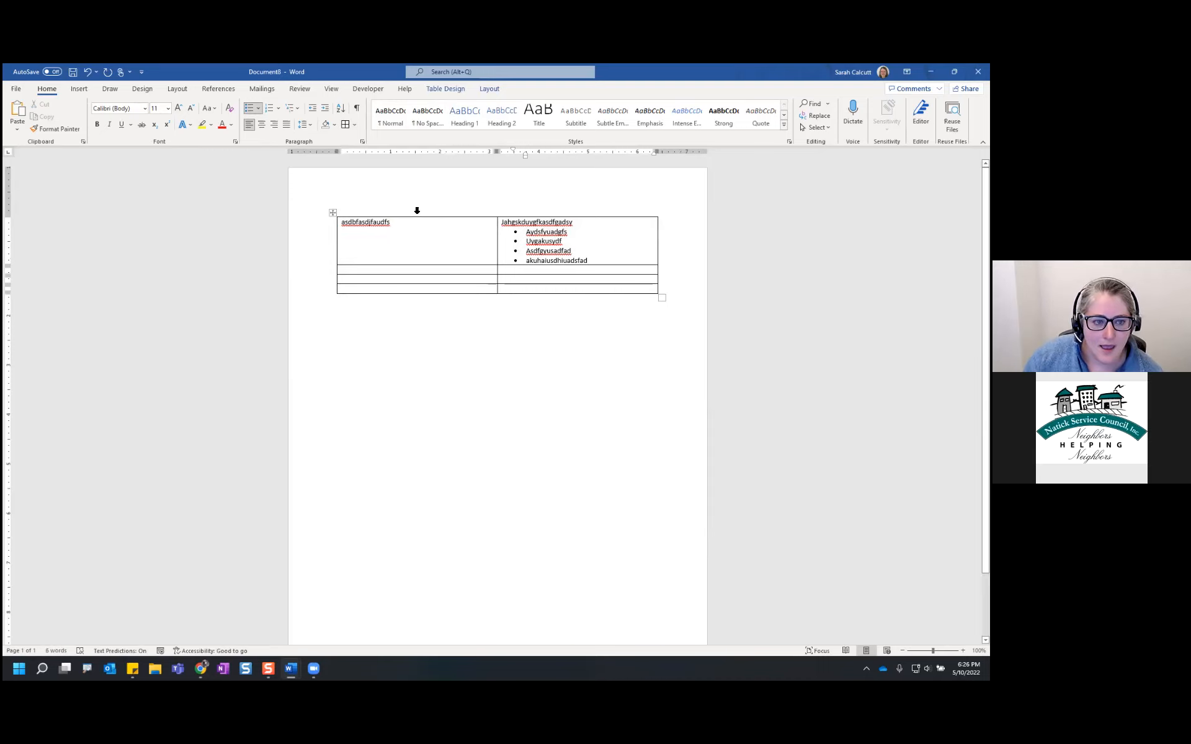
Step: Insert a new row above the table's first row and merge its two cells into one
click(355, 228)
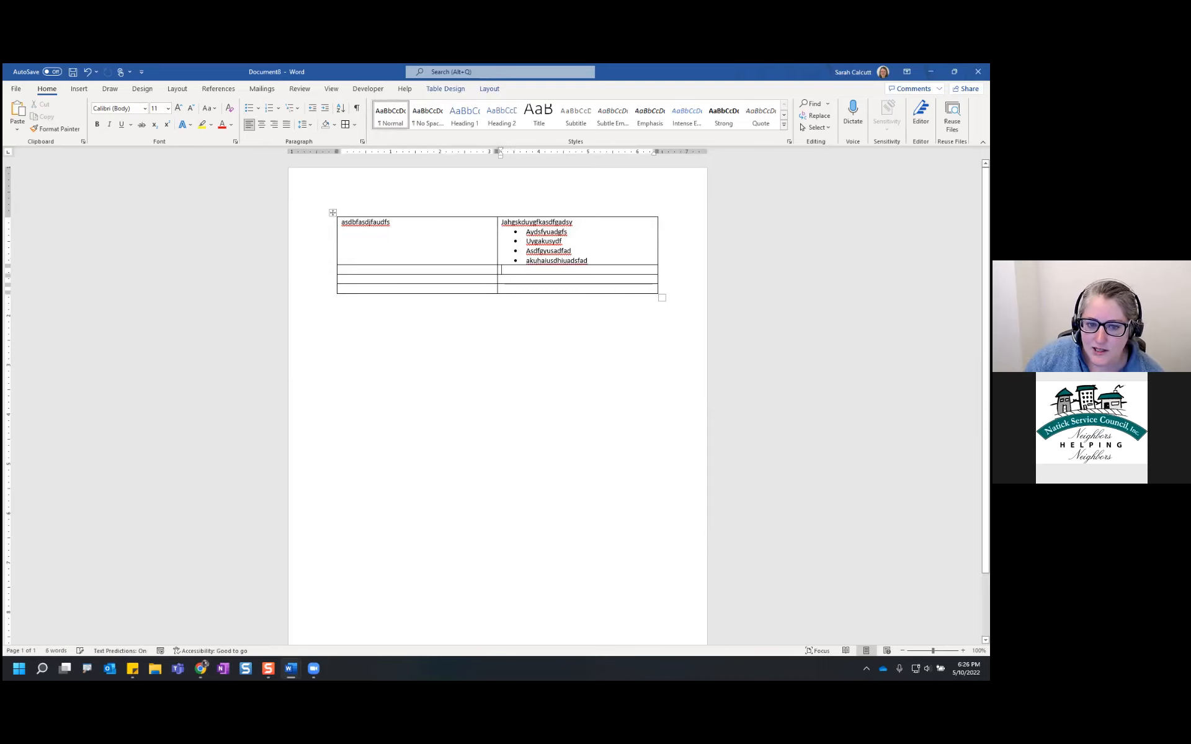
key(End)
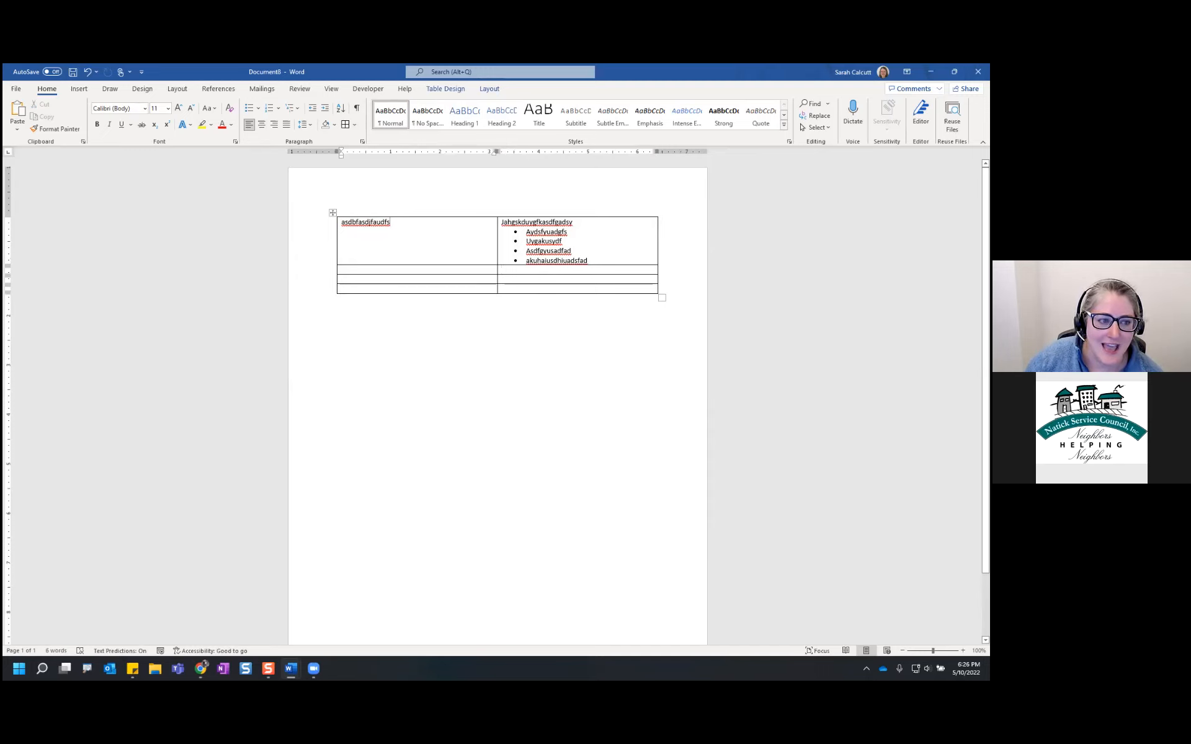
right_click(400, 228)
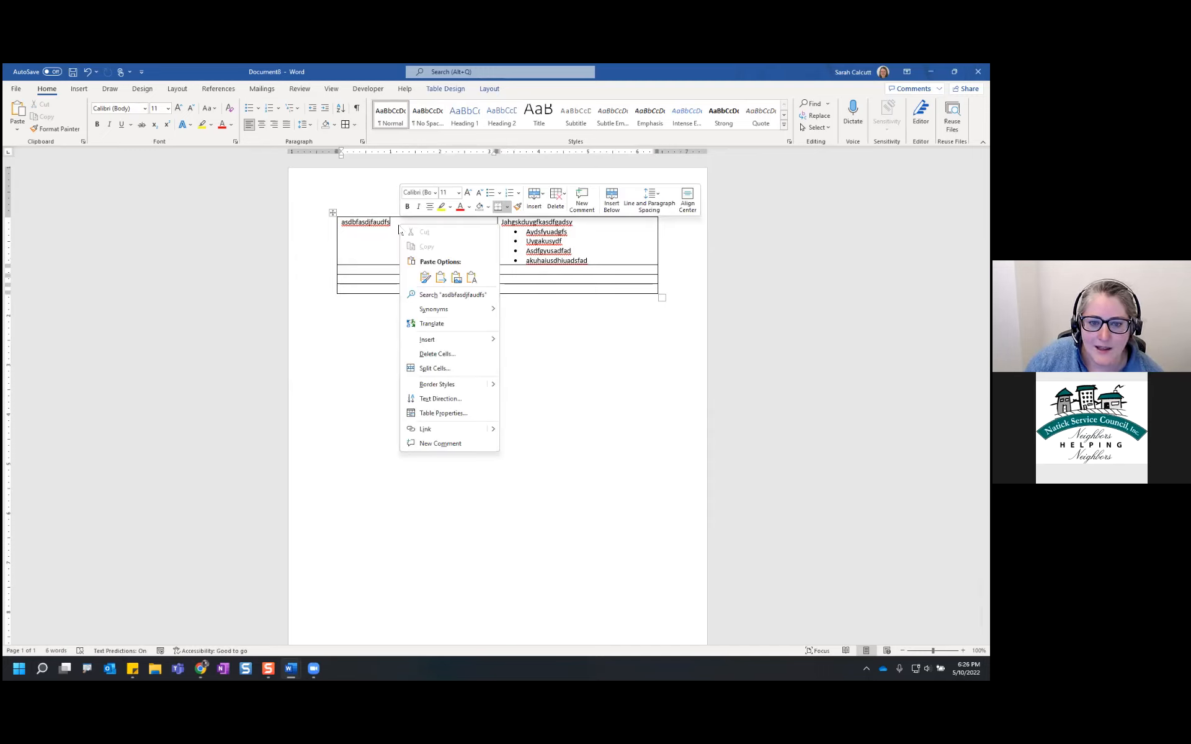
click(538, 207)
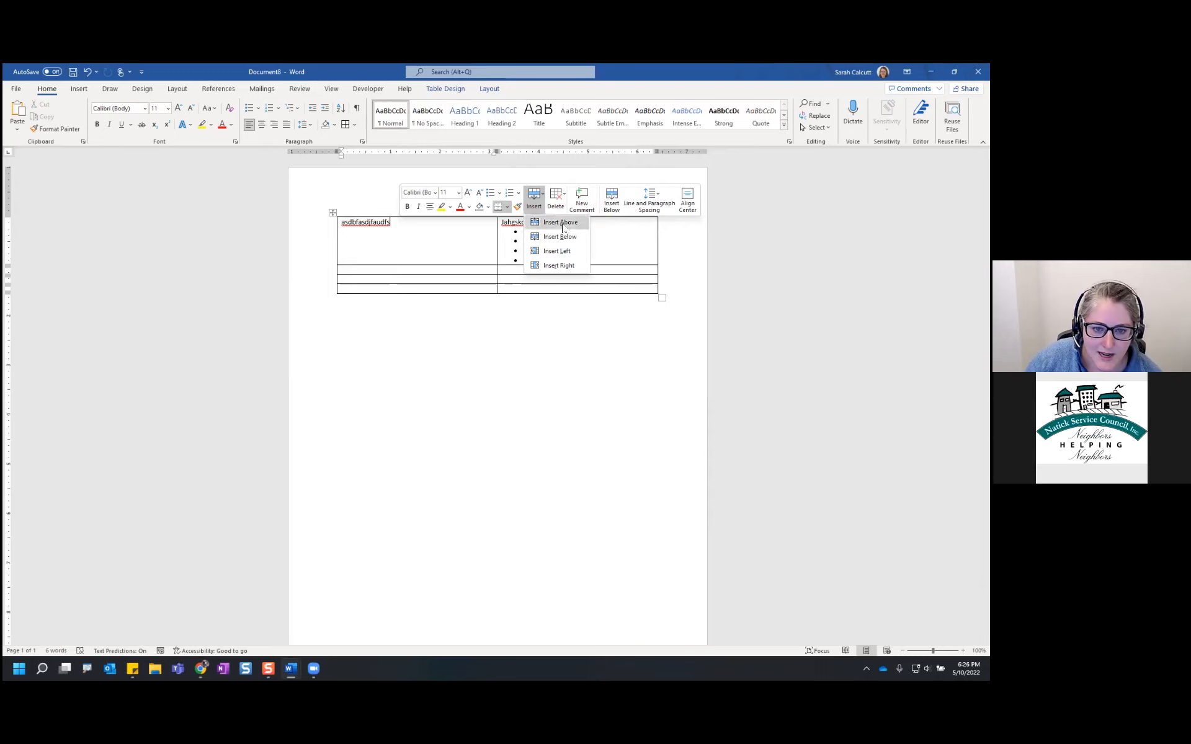
click(559, 222)
drag(459, 222, 520, 218)
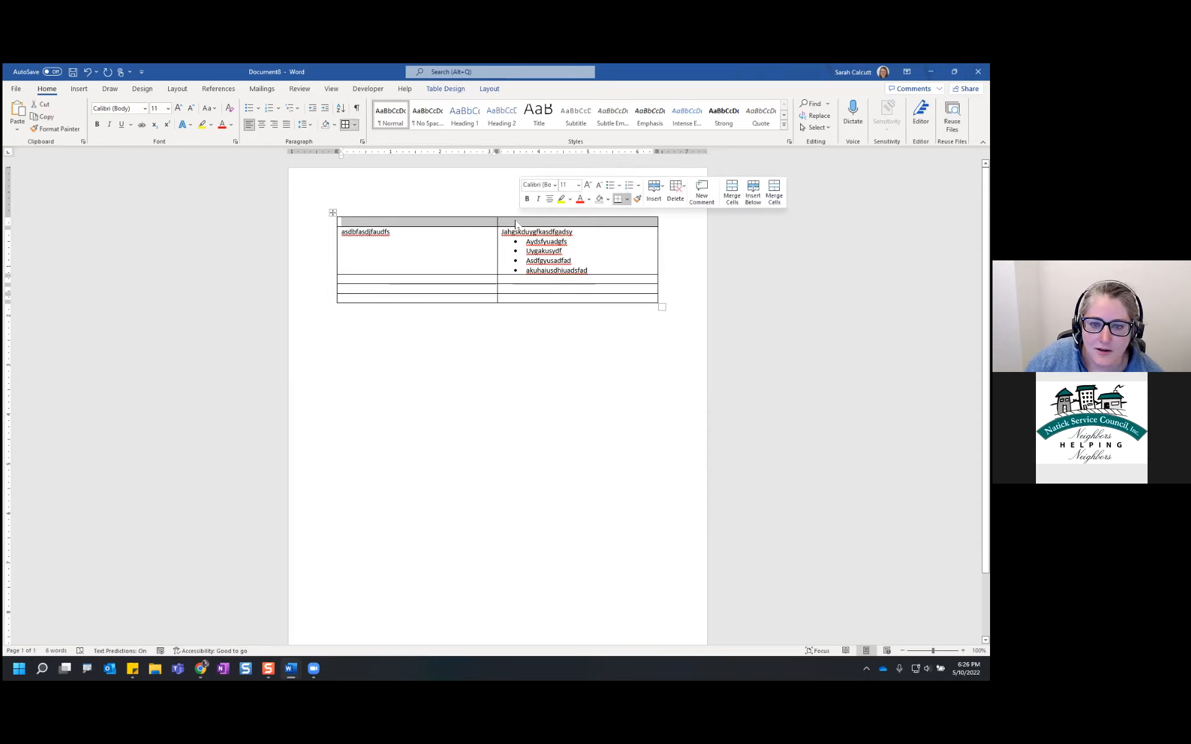
click(732, 191)
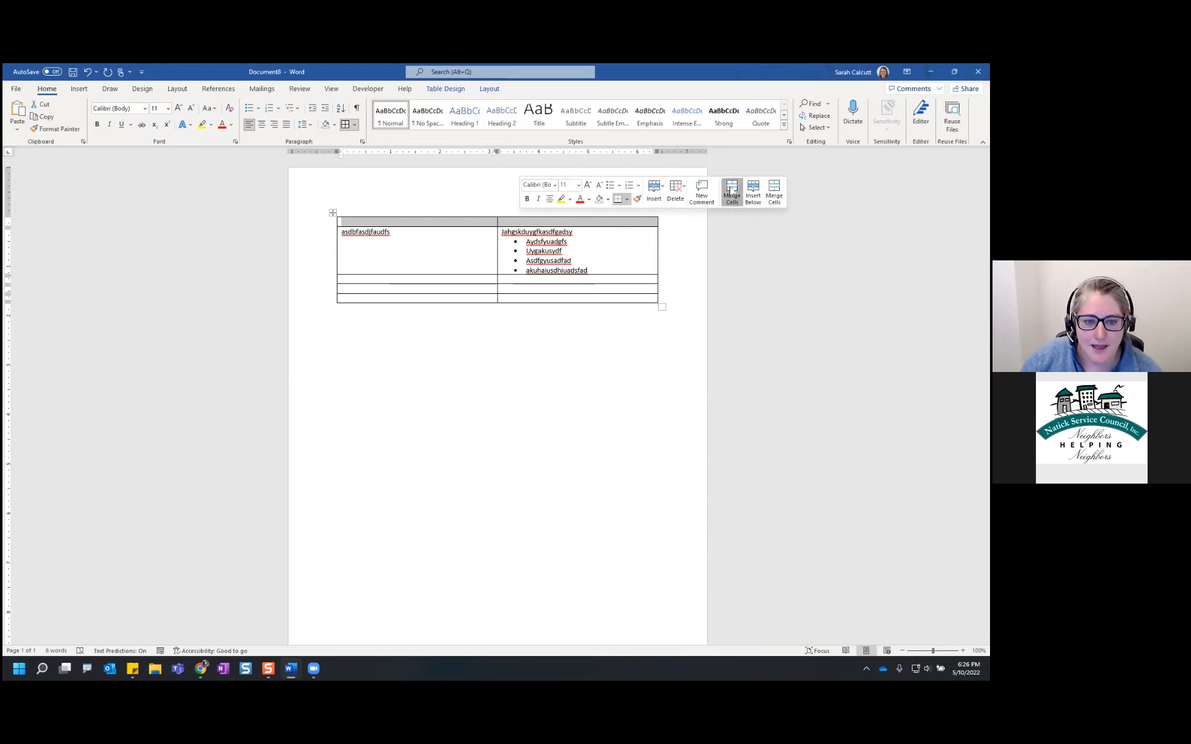
Step: Enter the title "NSC Newsletter" in the merged top row of the table
click(451, 222)
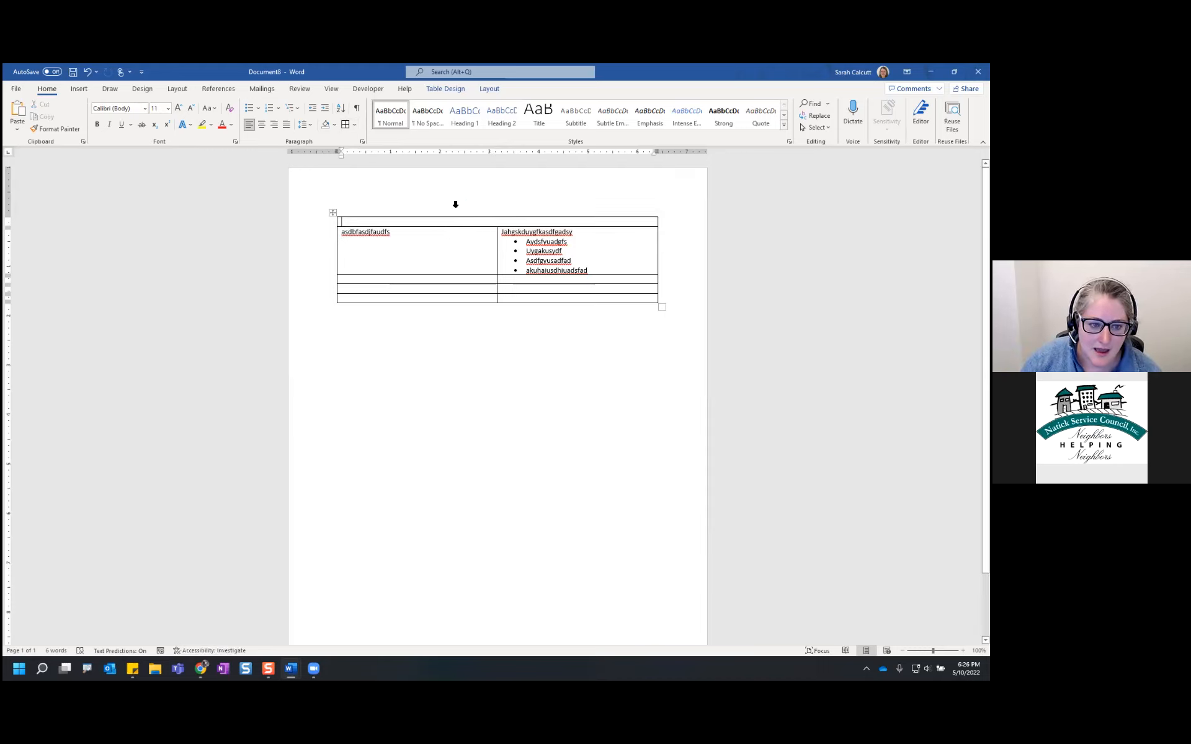
text(NSC Ne)
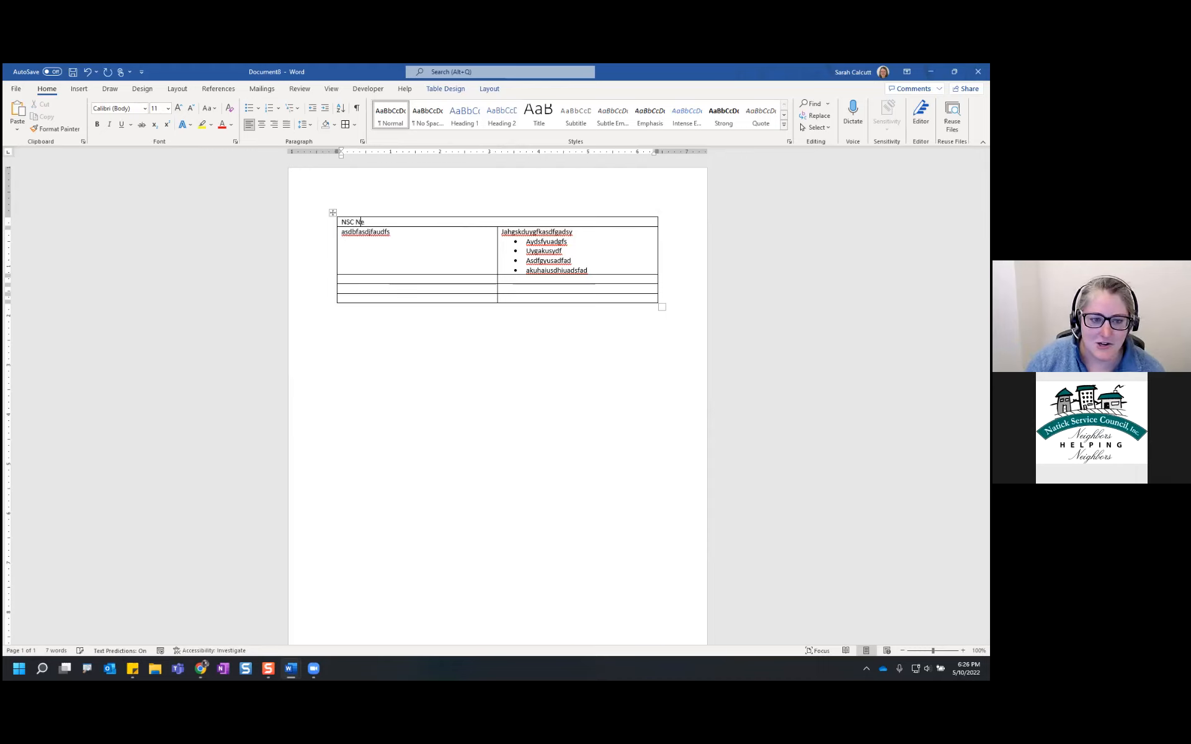
text(wsletter)
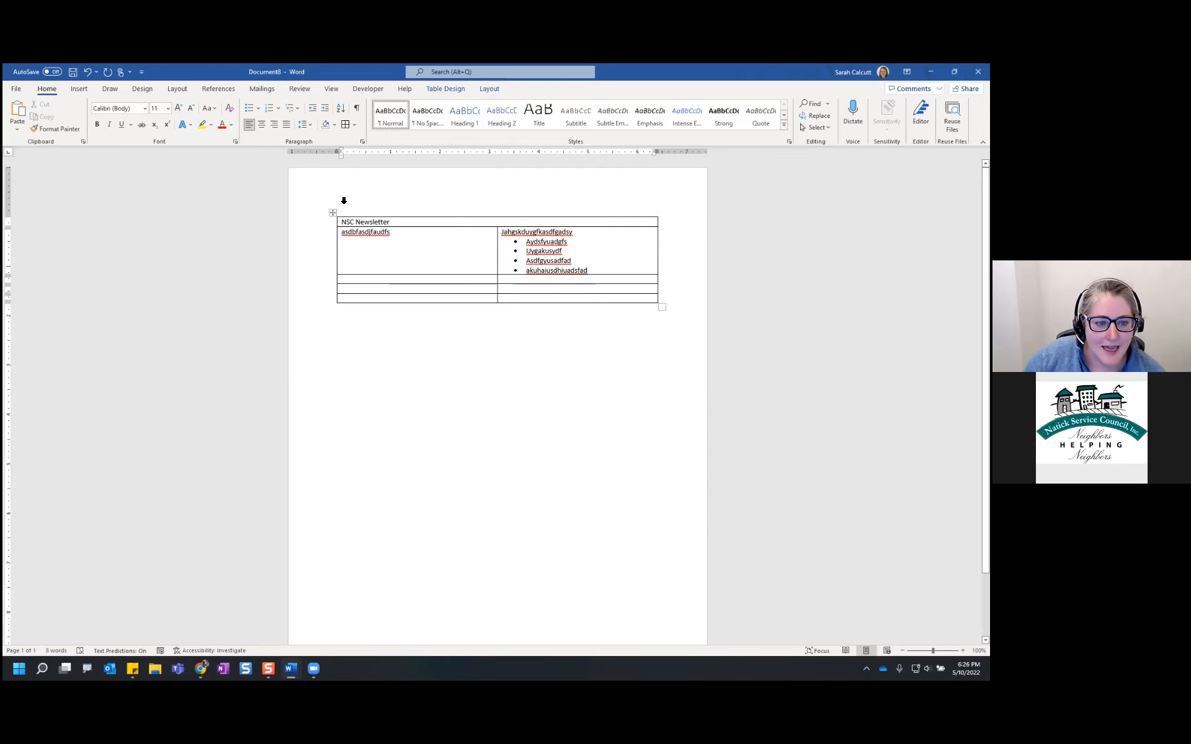
Step: Enlarge the "NSC Newsletter" title to 28 pt
drag(391, 223, 339, 223)
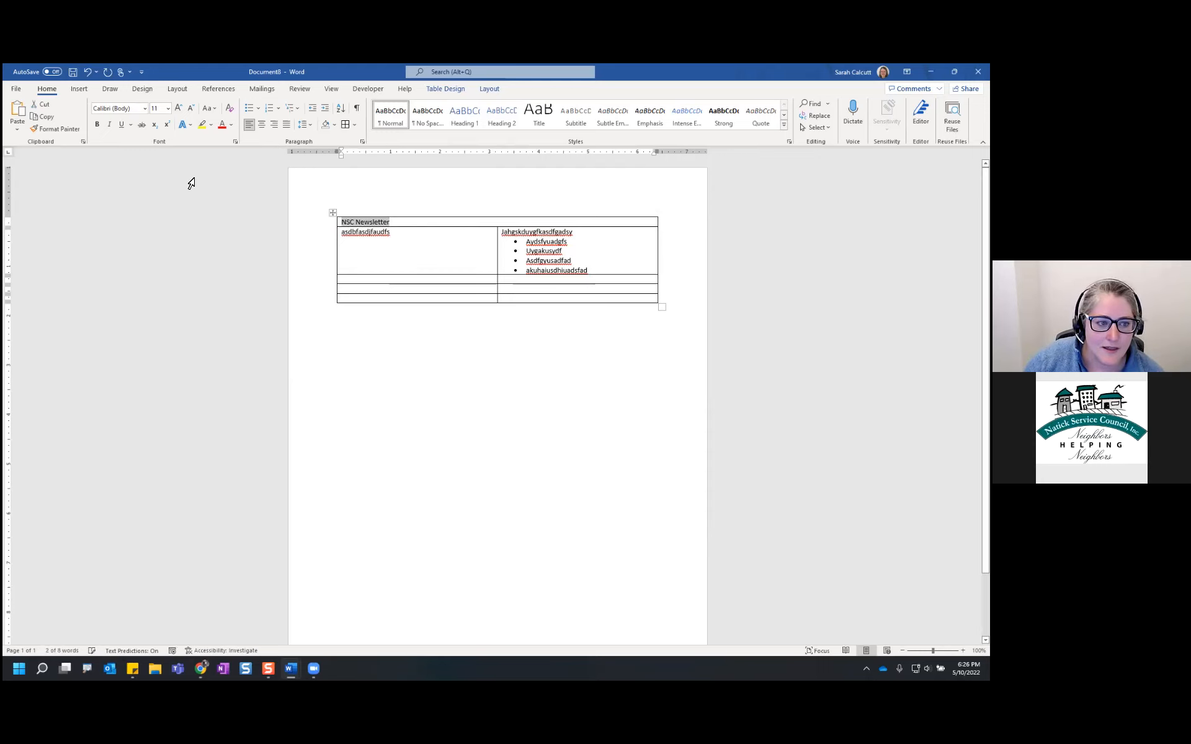
click(178, 108)
click(178, 108)
click(178, 108)
click(178, 108)
click(178, 108)
click(178, 108)
click(178, 108)
click(178, 108)
key(Right)
drag(464, 229, 341, 230)
click(467, 229)
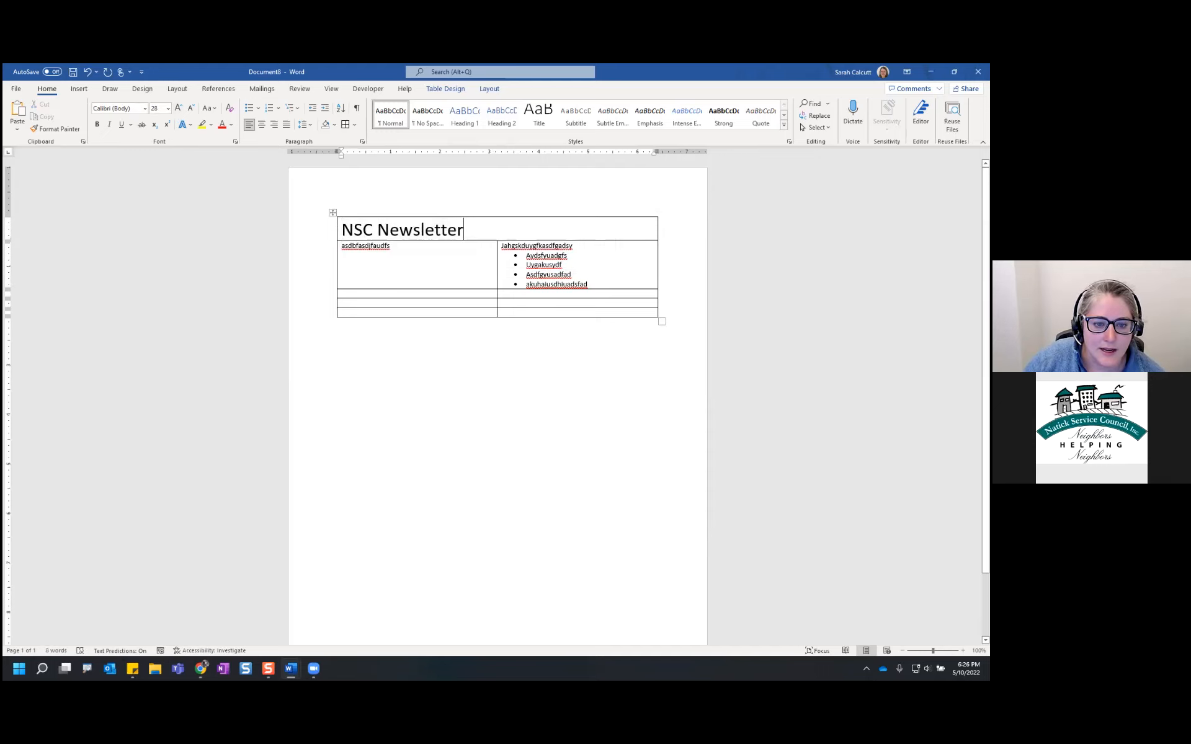
Step: Shade the title row with the dark blue-gray theme color and make the "NSC Newsletter" text white
click(334, 124)
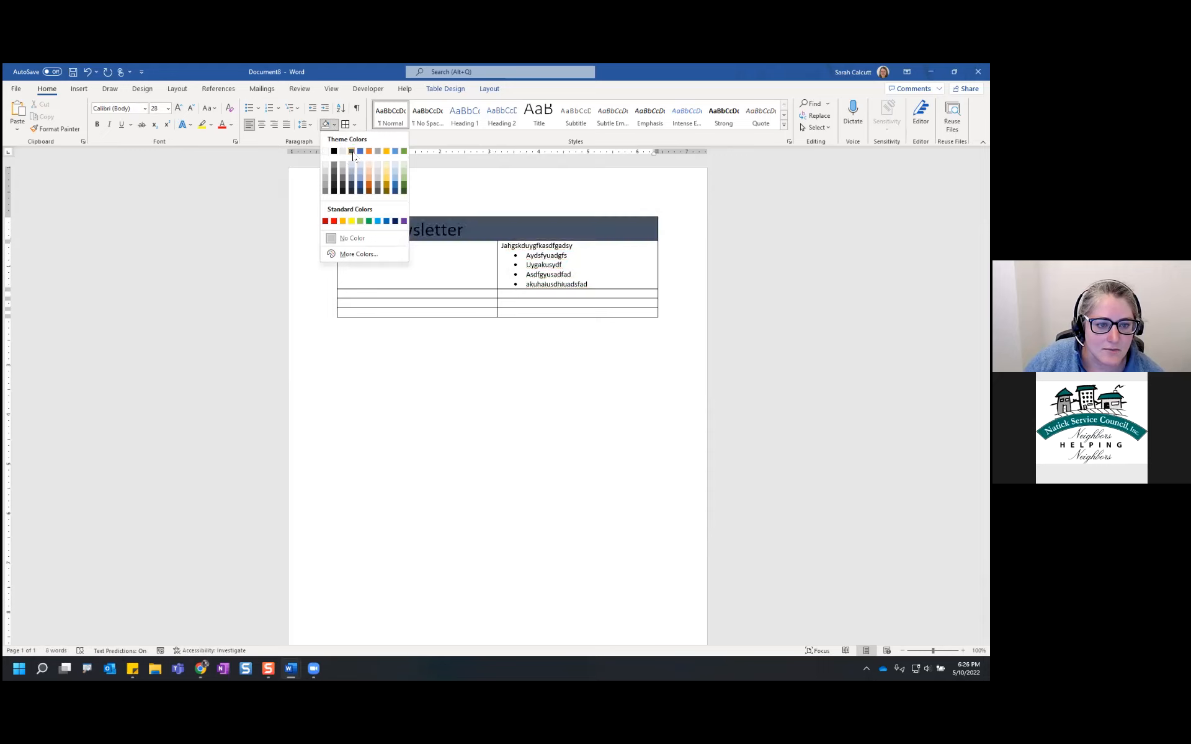
click(352, 153)
drag(465, 230, 340, 229)
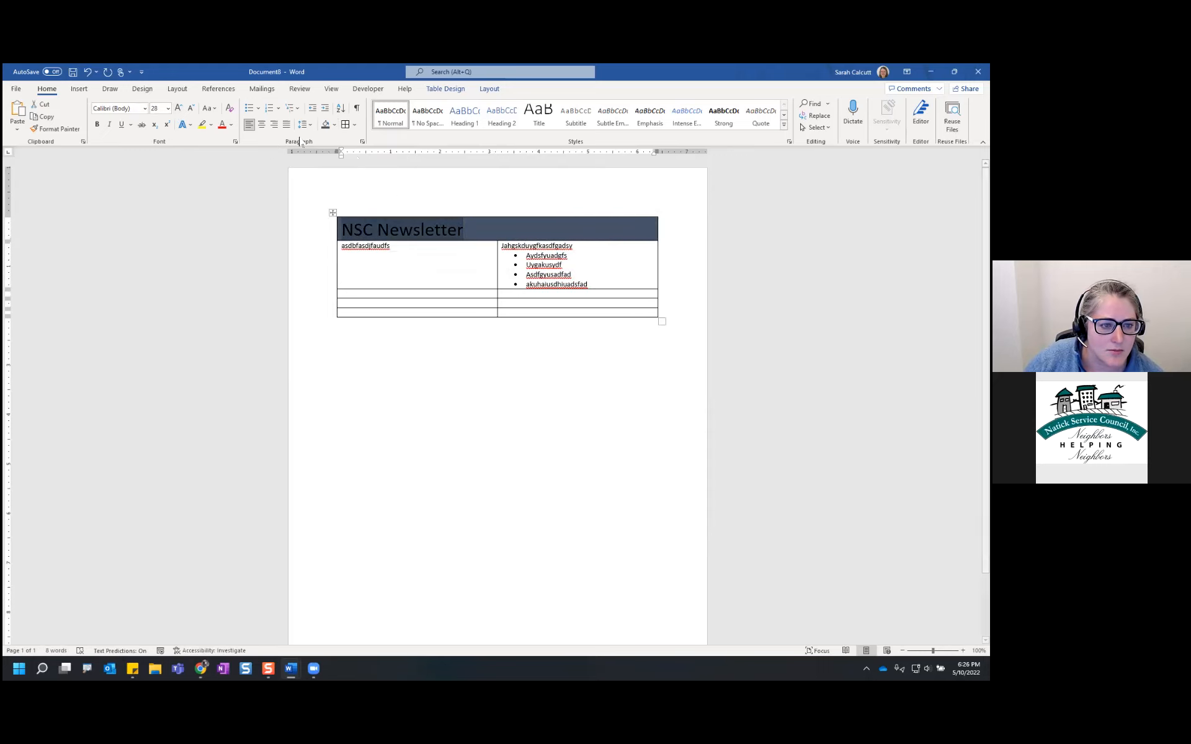
click(234, 127)
click(224, 169)
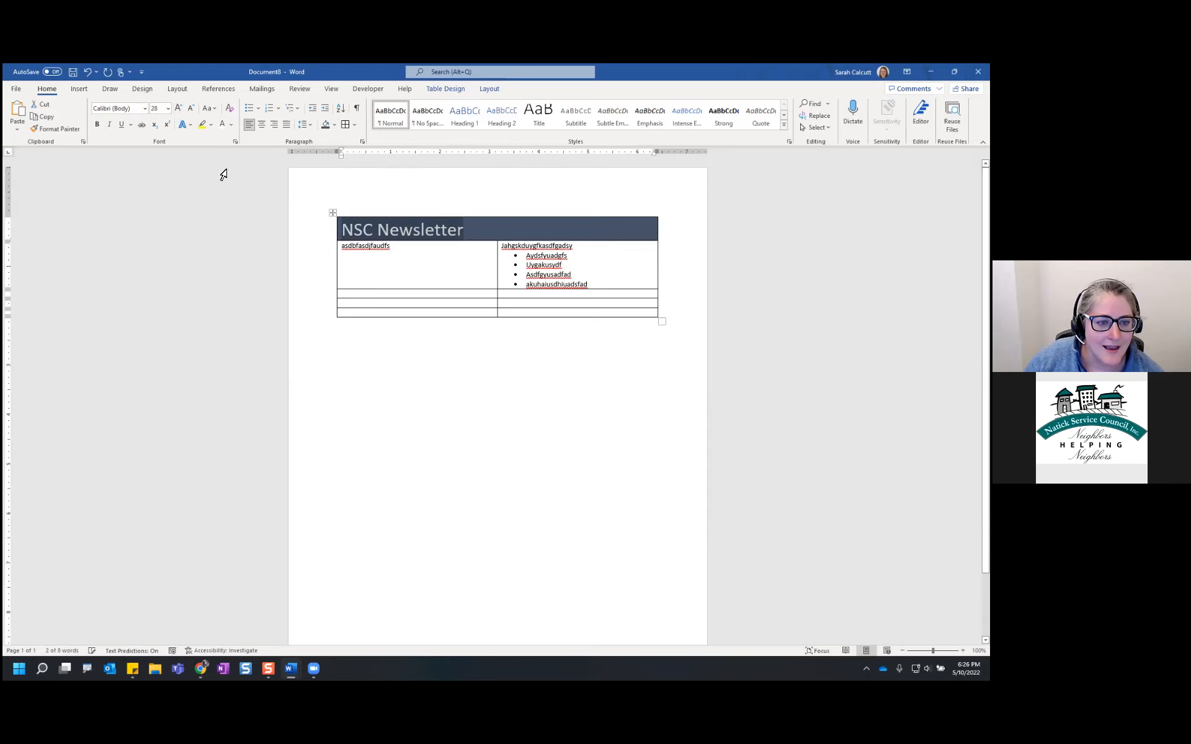
click(462, 353)
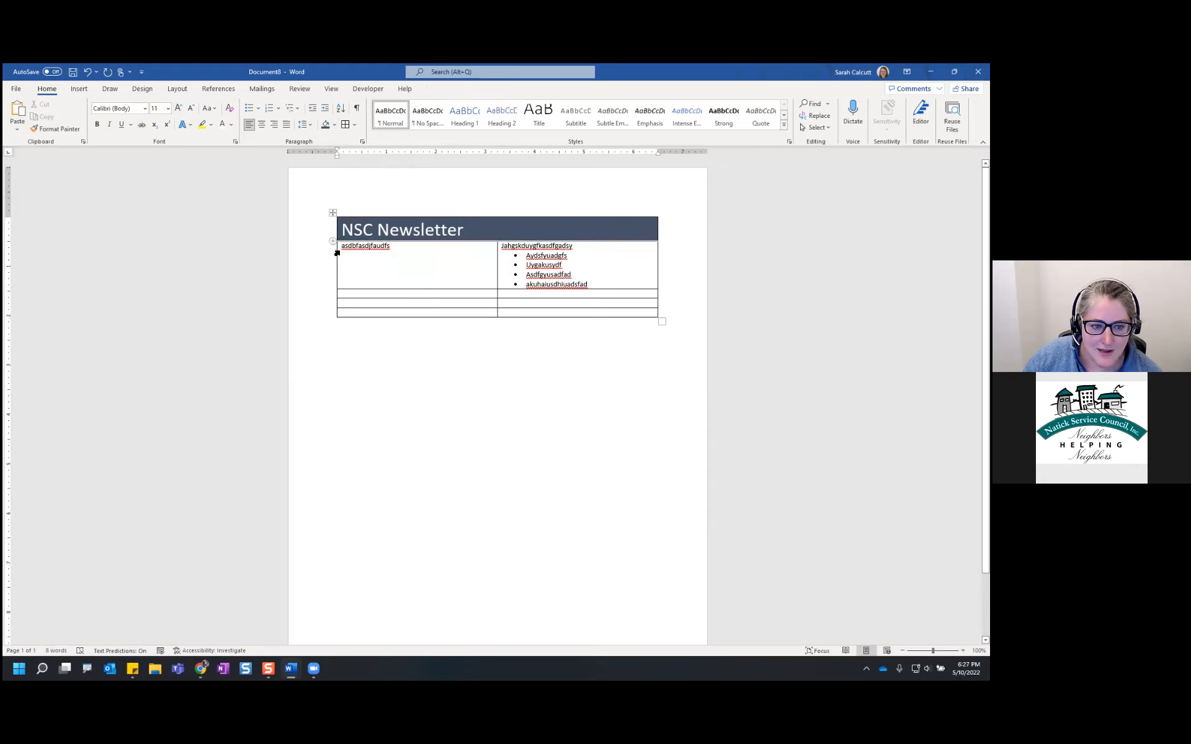
Step: Narrow the table's left column below the title row, widening the column that holds the bulleted list
drag(496, 271, 411, 270)
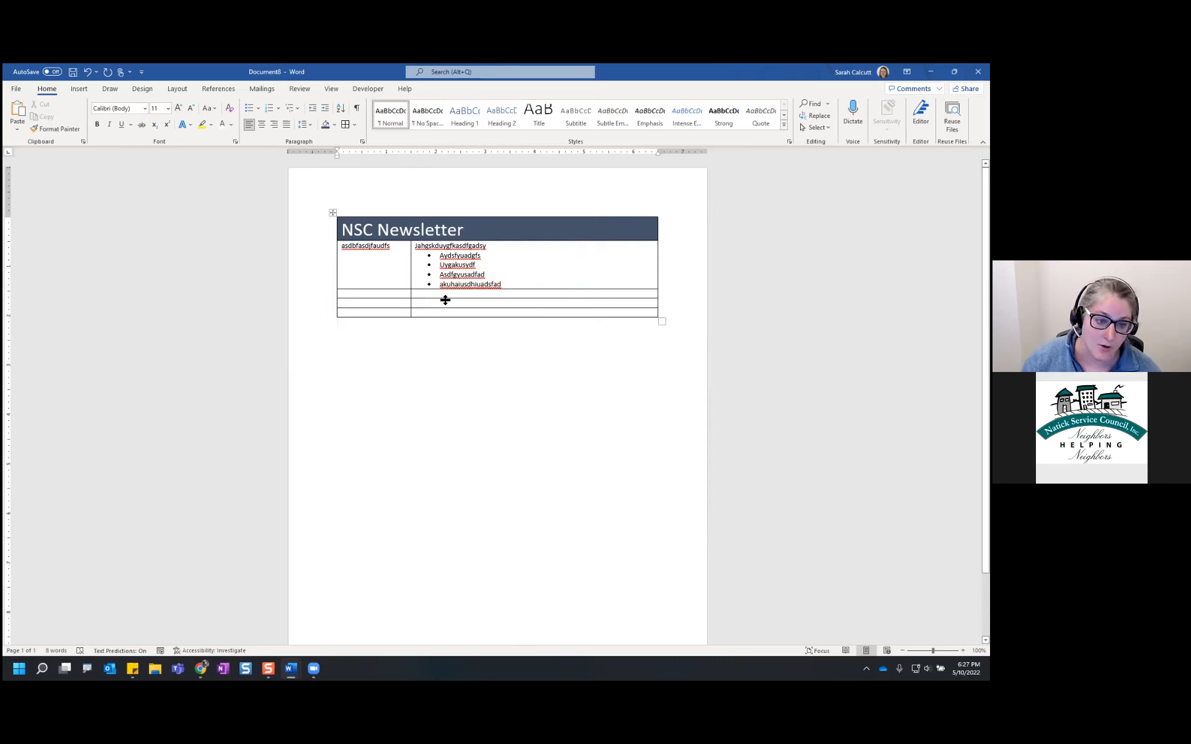
drag(395, 251, 343, 257)
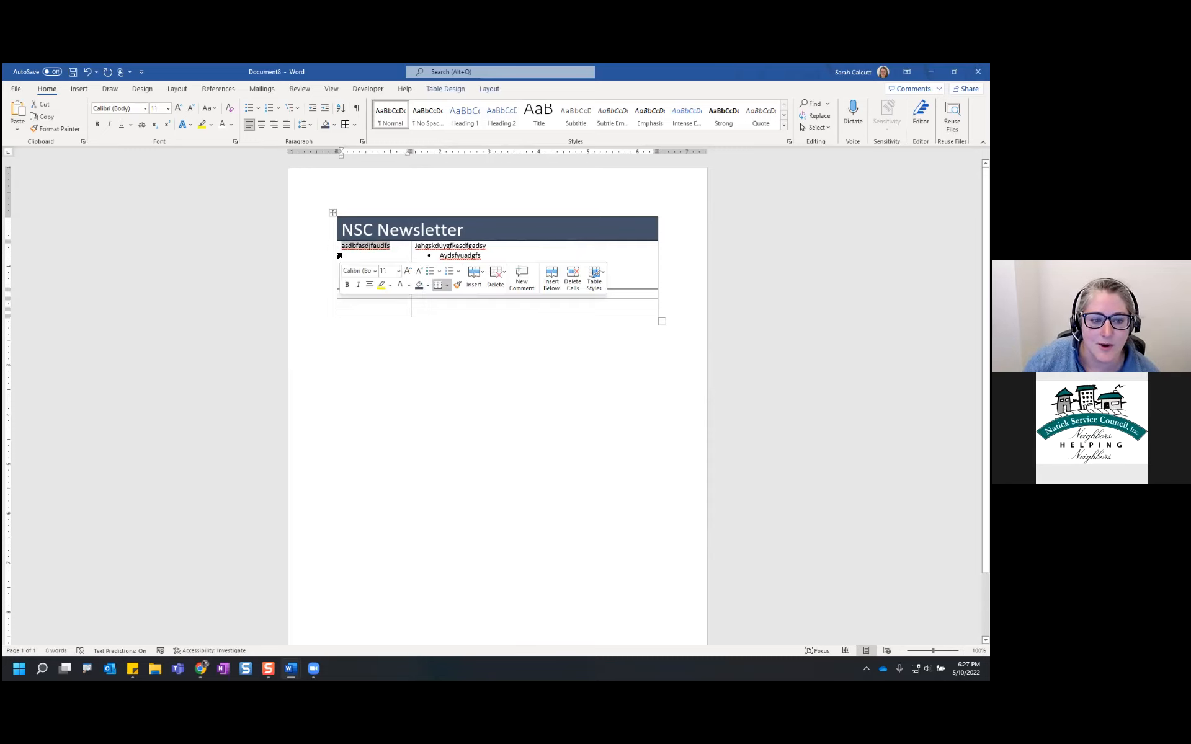
click(393, 246)
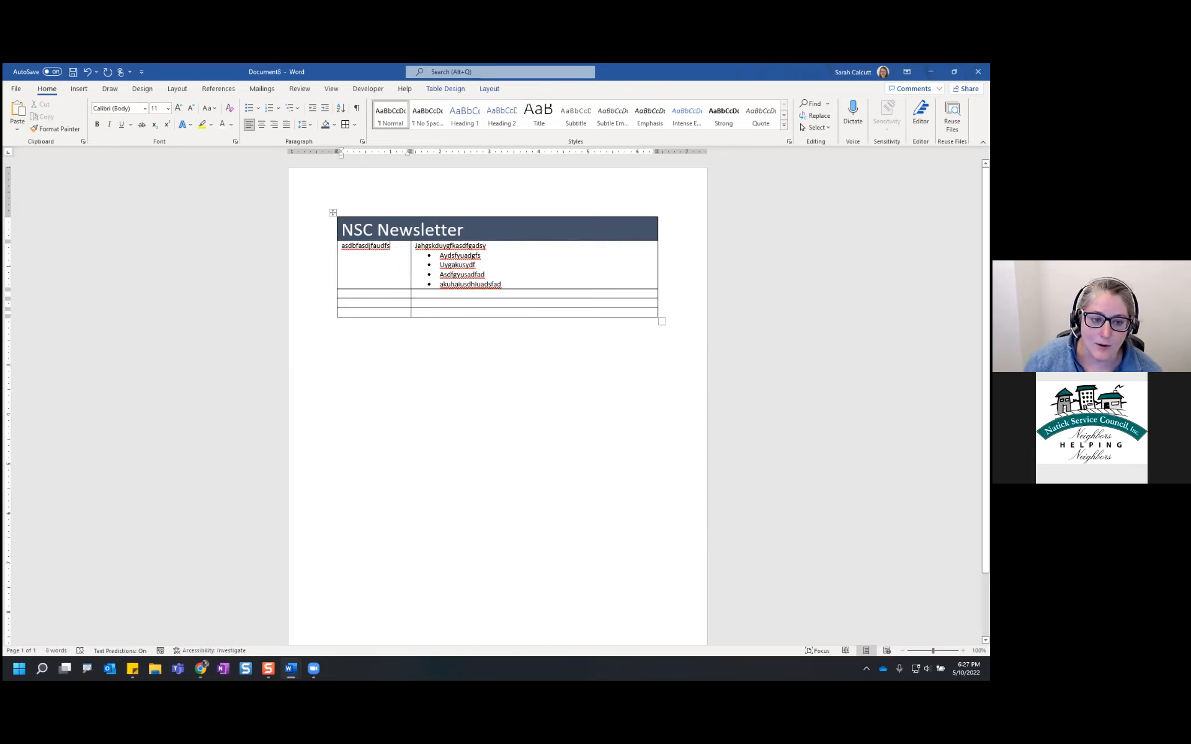
Step: Remove the inside borders from all table rows below the "NSC Newsletter" title row, keeping the outer border
click(333, 212)
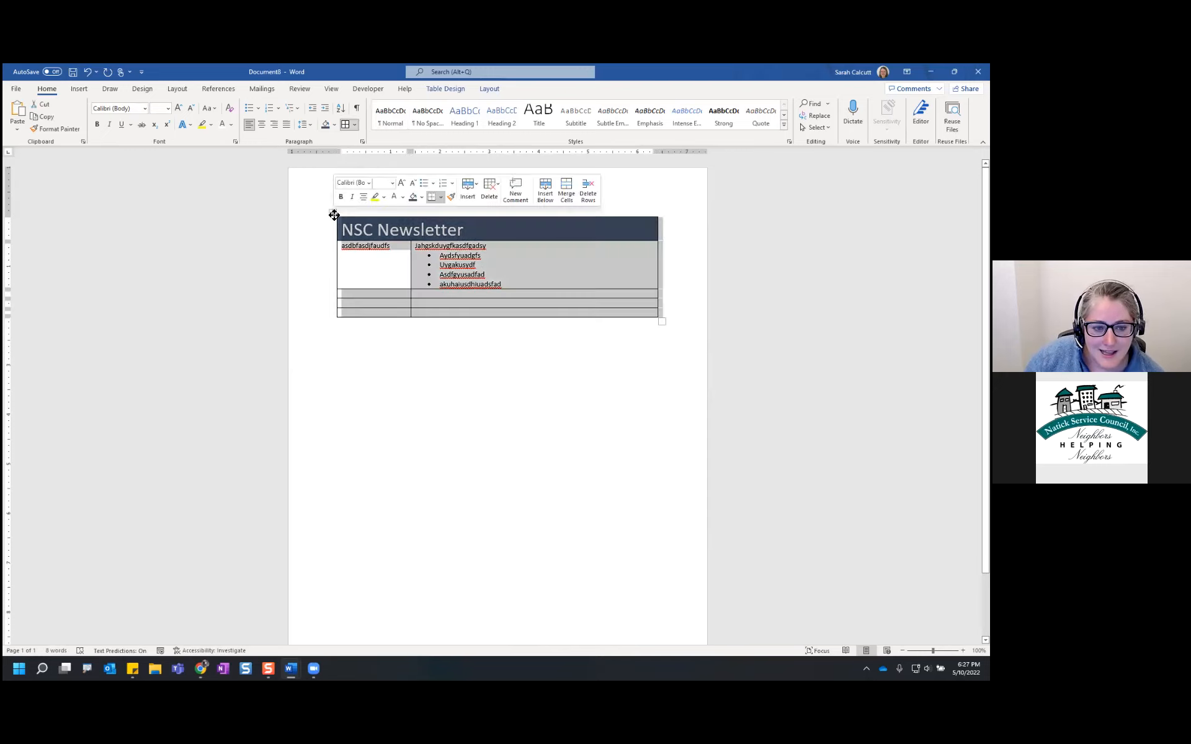
click(461, 266)
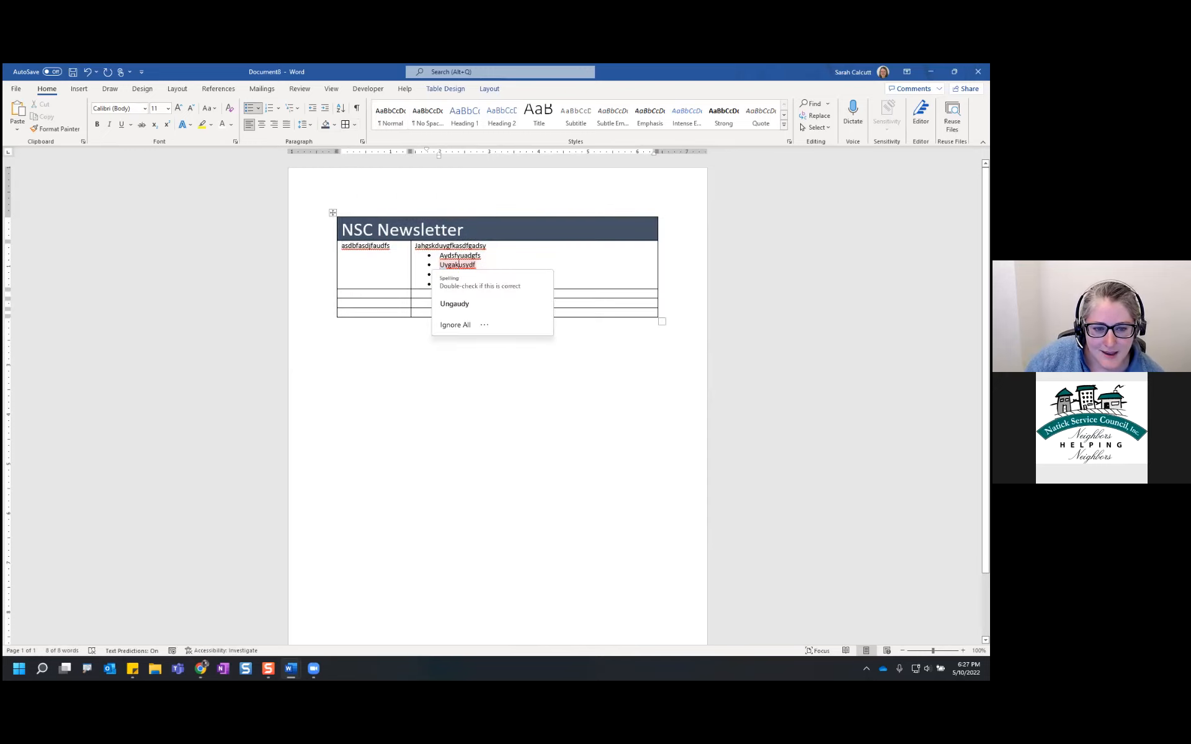
drag(372, 247, 482, 315)
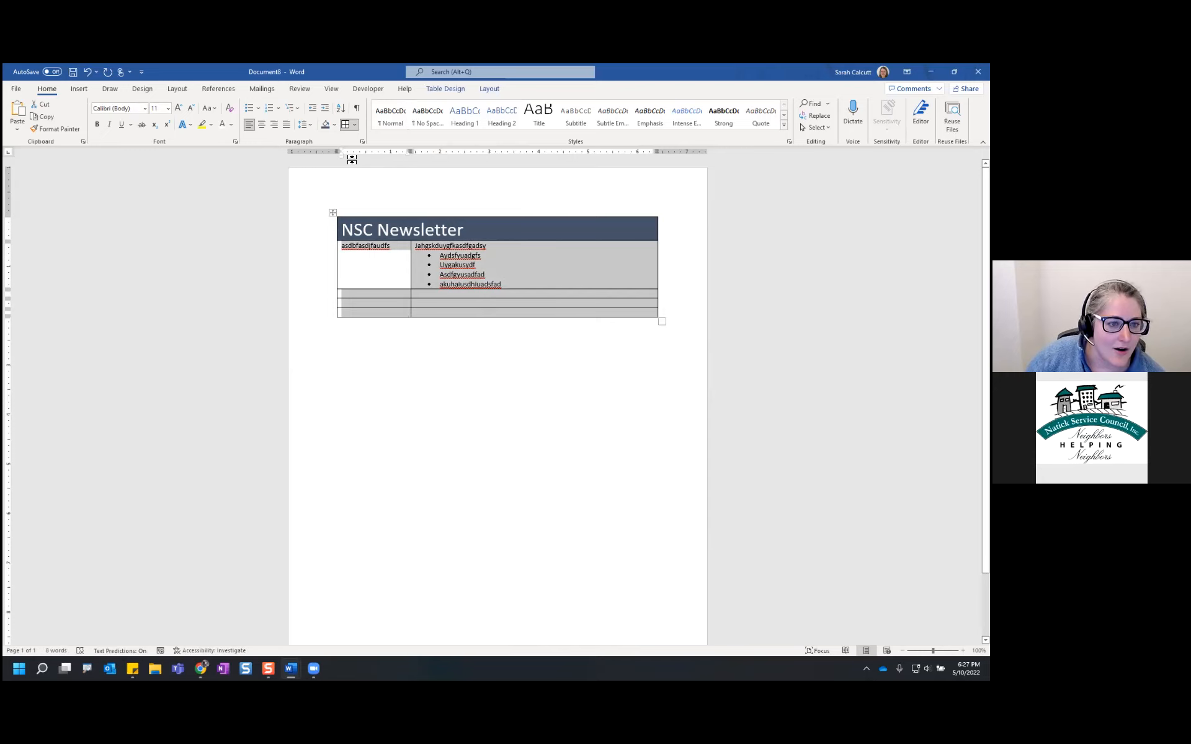
click(356, 125)
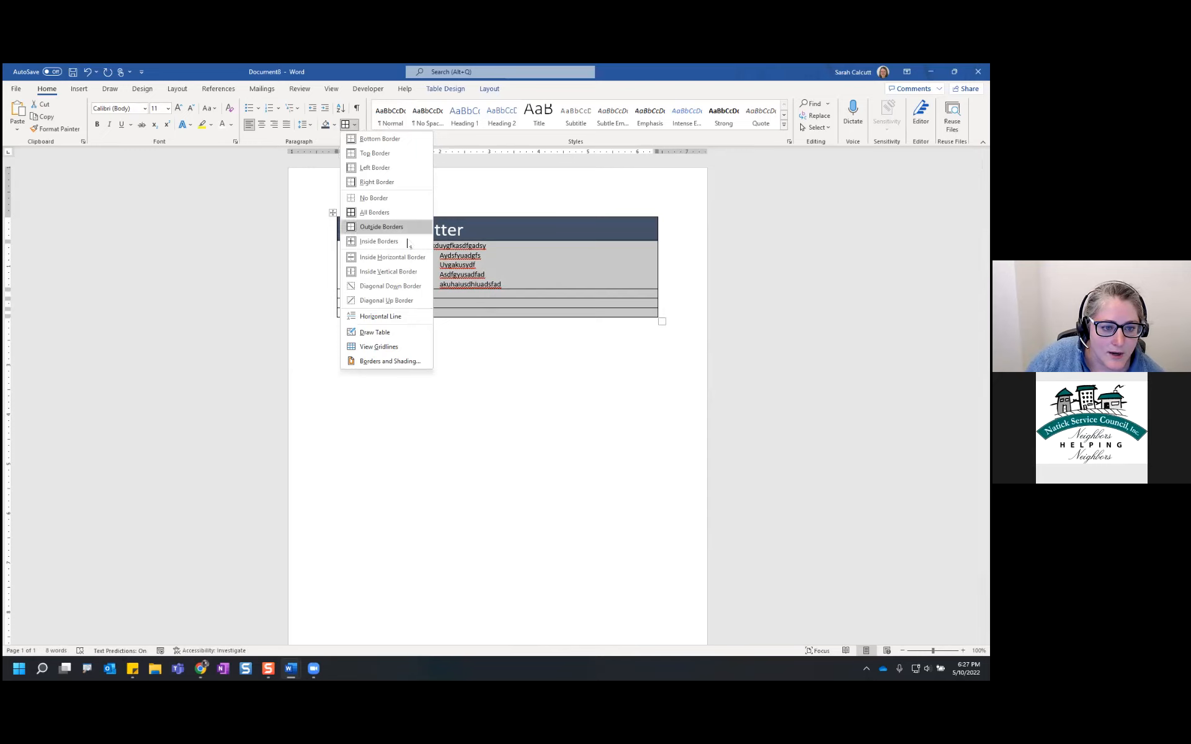
click(388, 240)
click(428, 371)
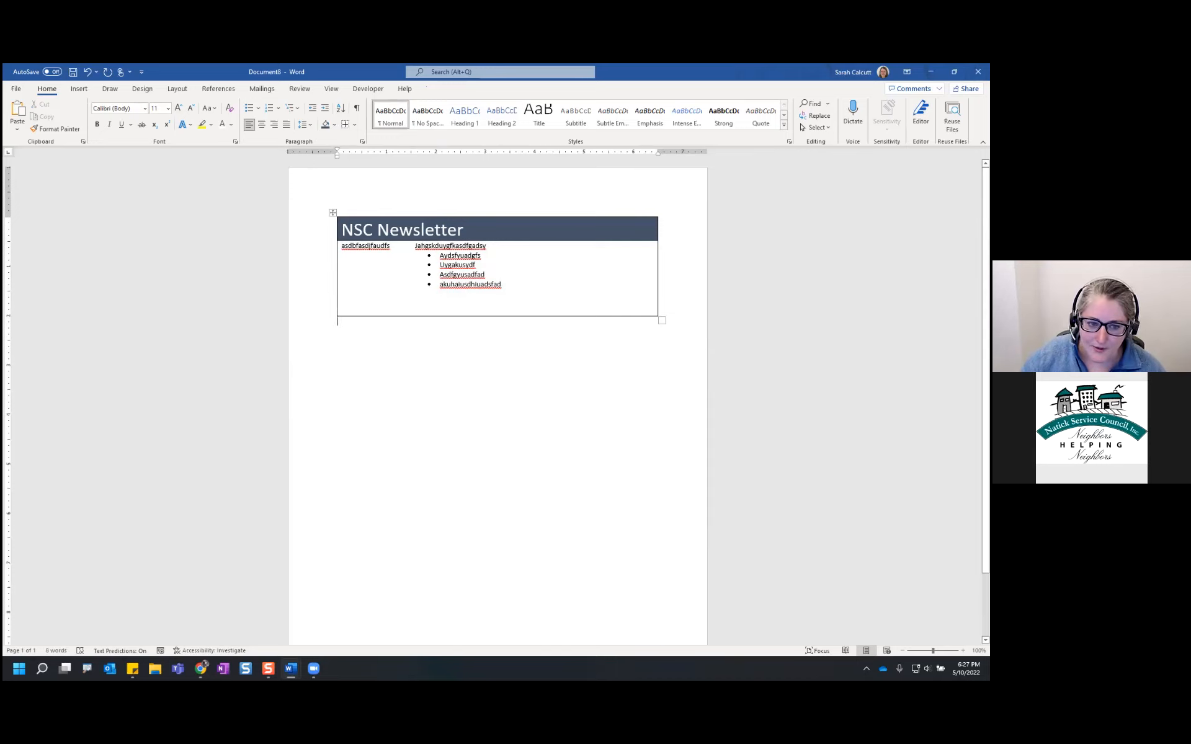
Step: Enter "hjaksdkfaydgskyuagfs" in the left cell just below the row with the bulleted list and move to the next cell
click(394, 304)
text(hjaksdkfaydgskyuagfs)
key(Tab)
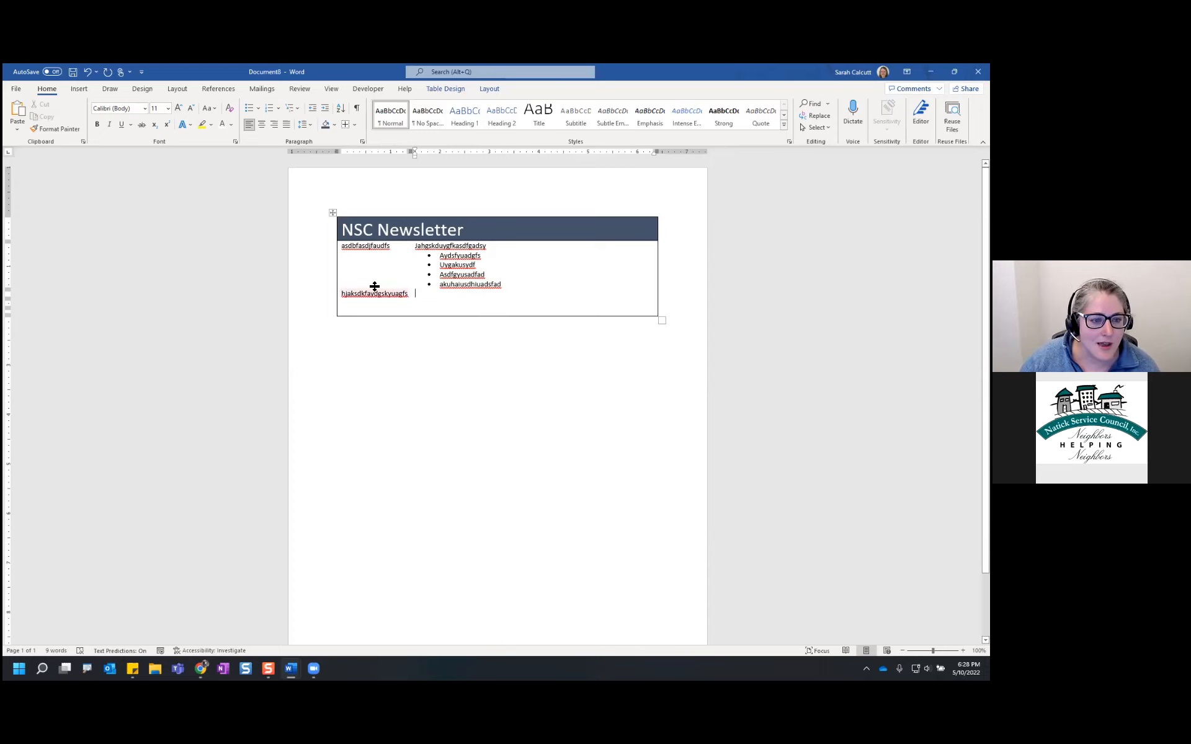
click(79, 89)
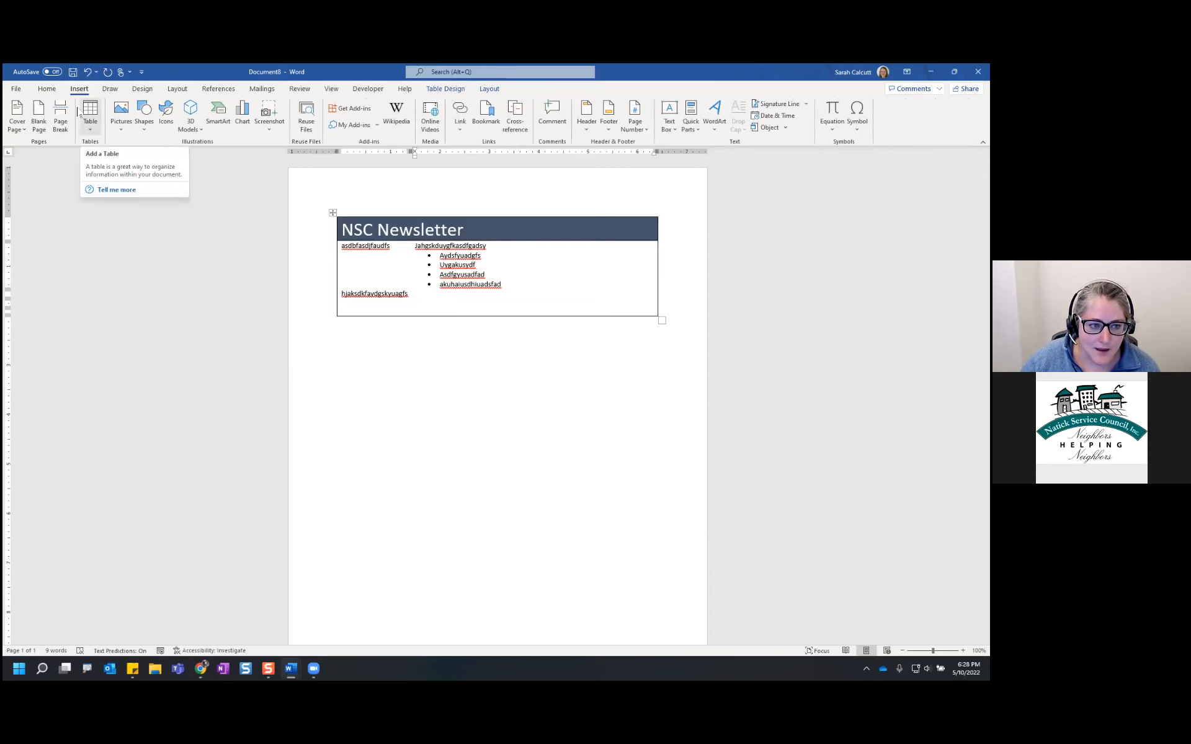
click(54, 90)
click(443, 227)
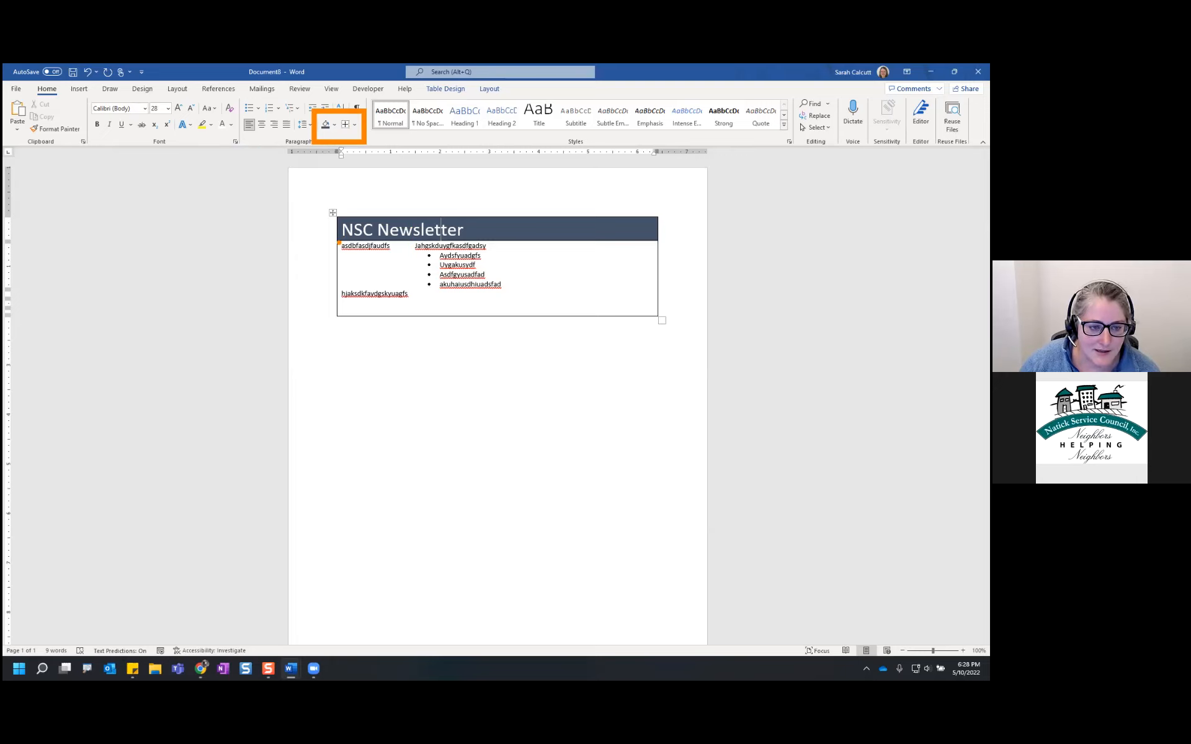
right_click(541, 229)
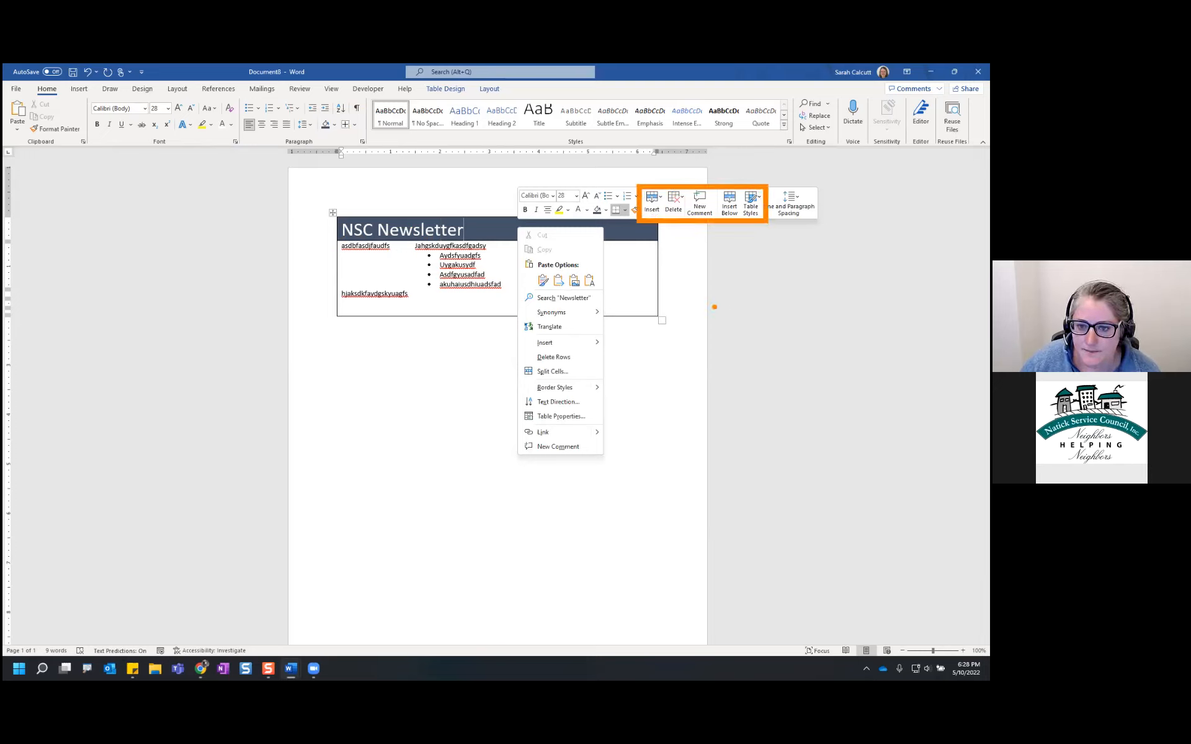
key(Escape)
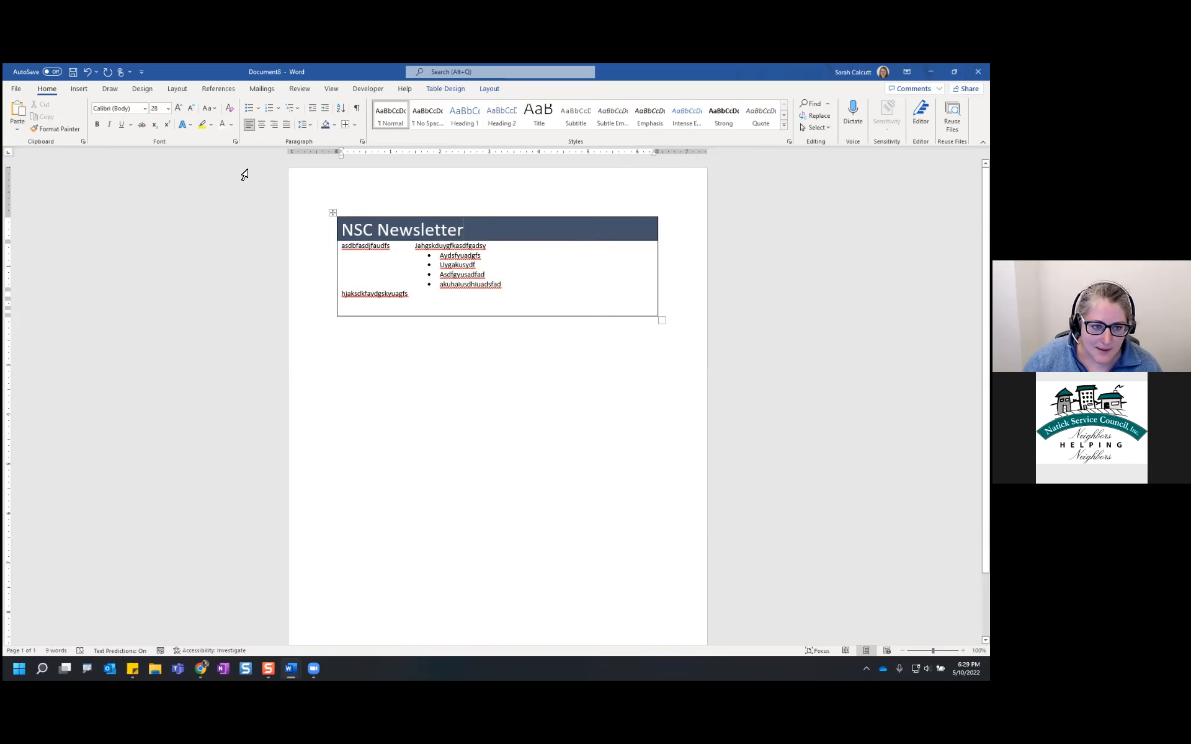
Step: Browse the templates for new documents and search the online templates for "resume"
click(16, 90)
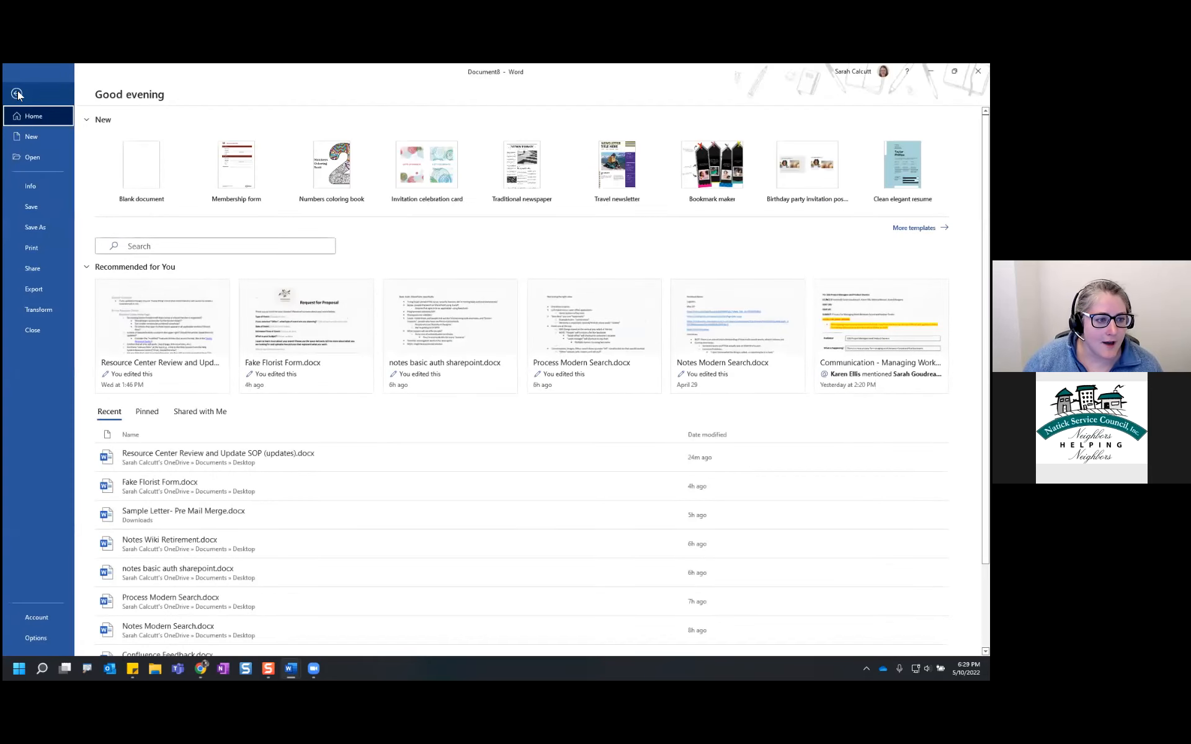
click(30, 136)
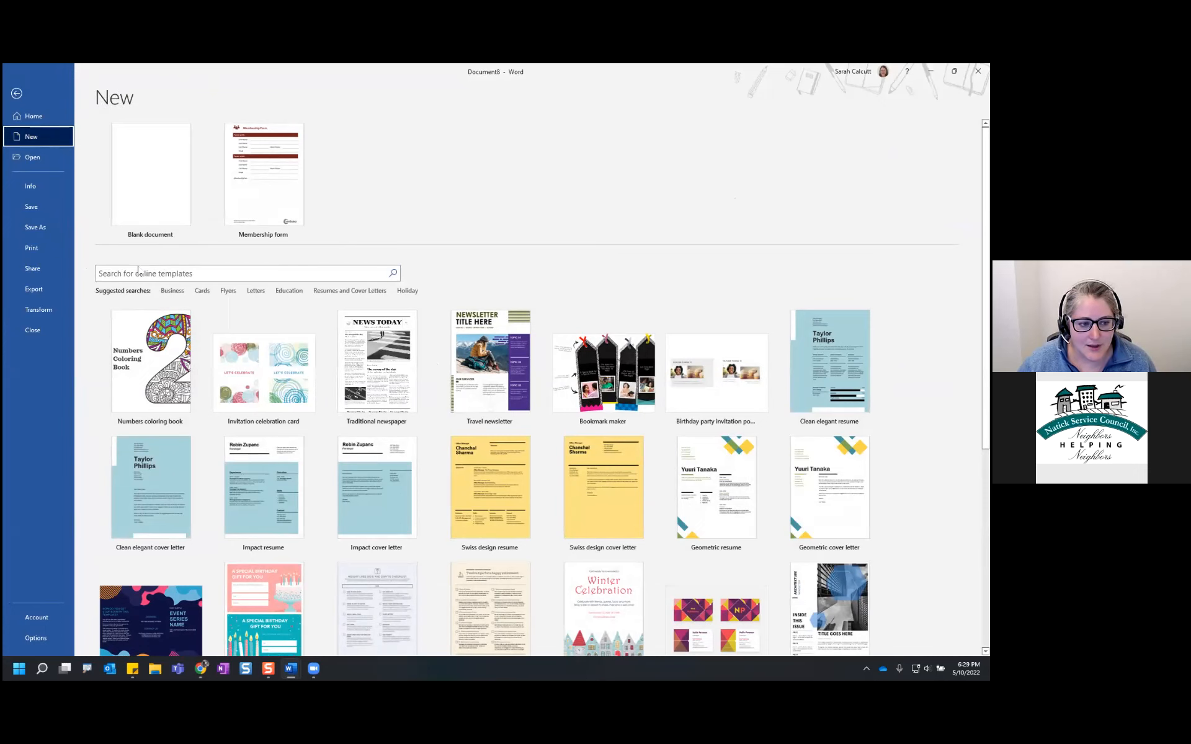
scroll(539, 385, down, 5)
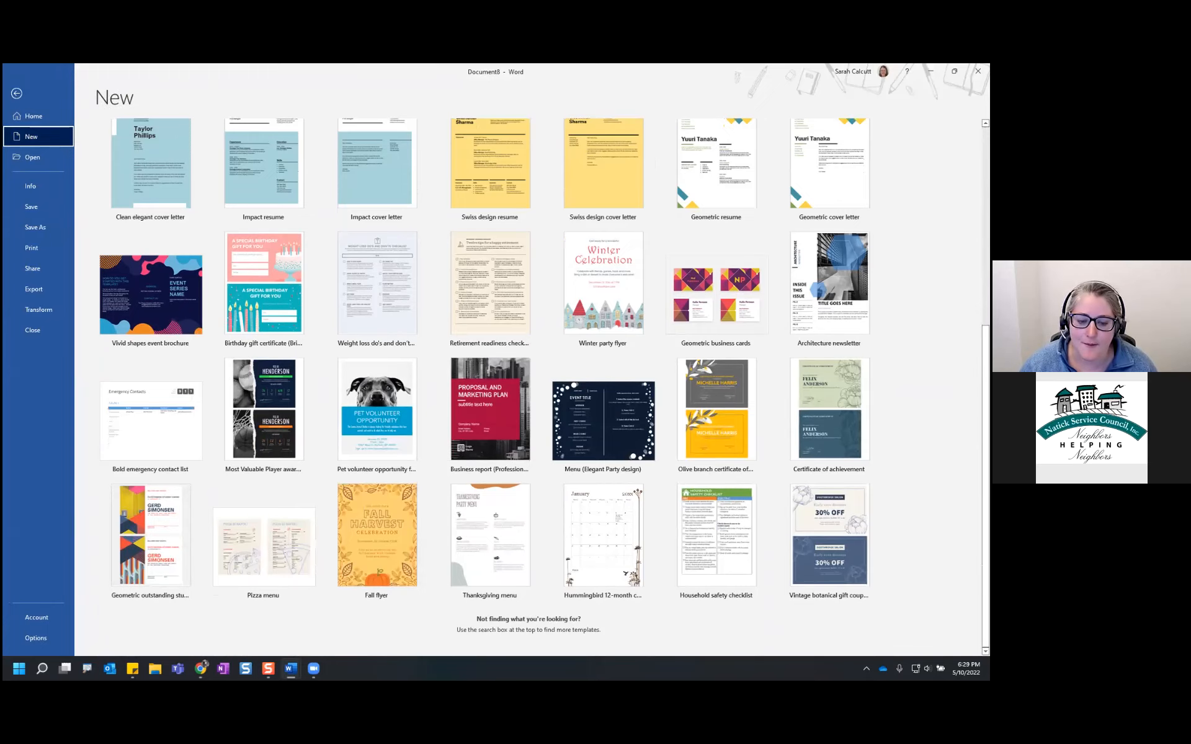
scroll(539, 385, up, 5)
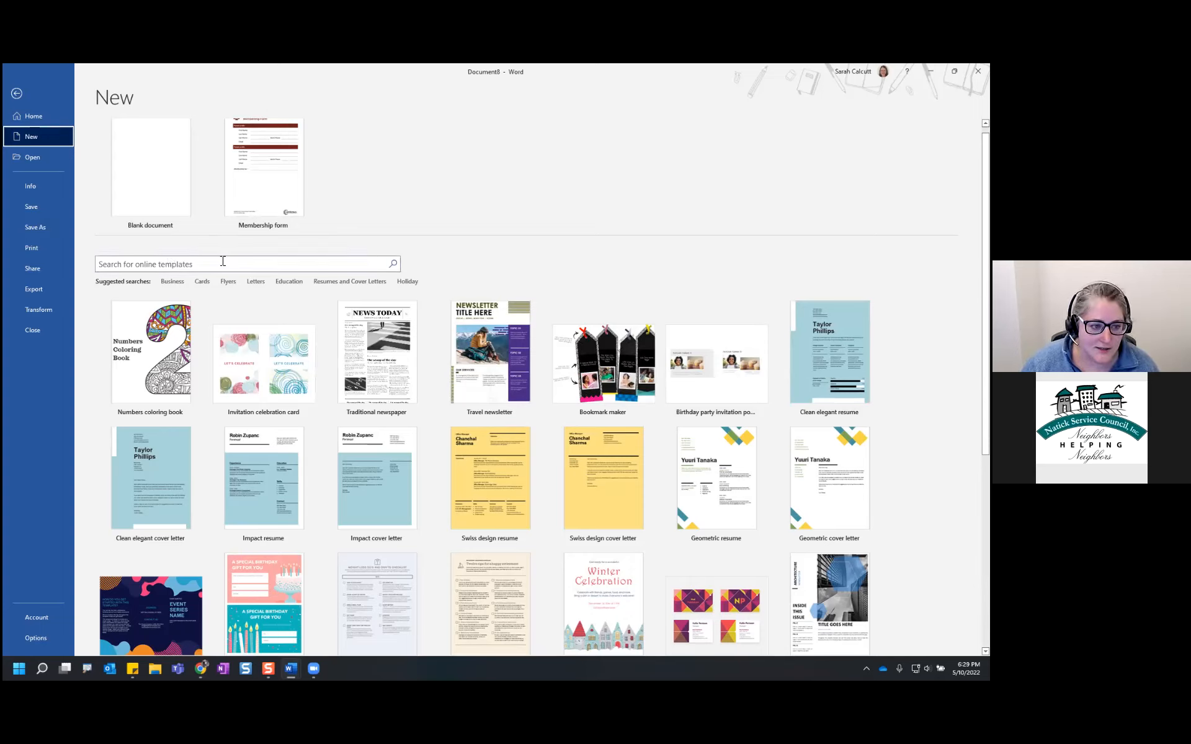
click(308, 267)
text(resu)
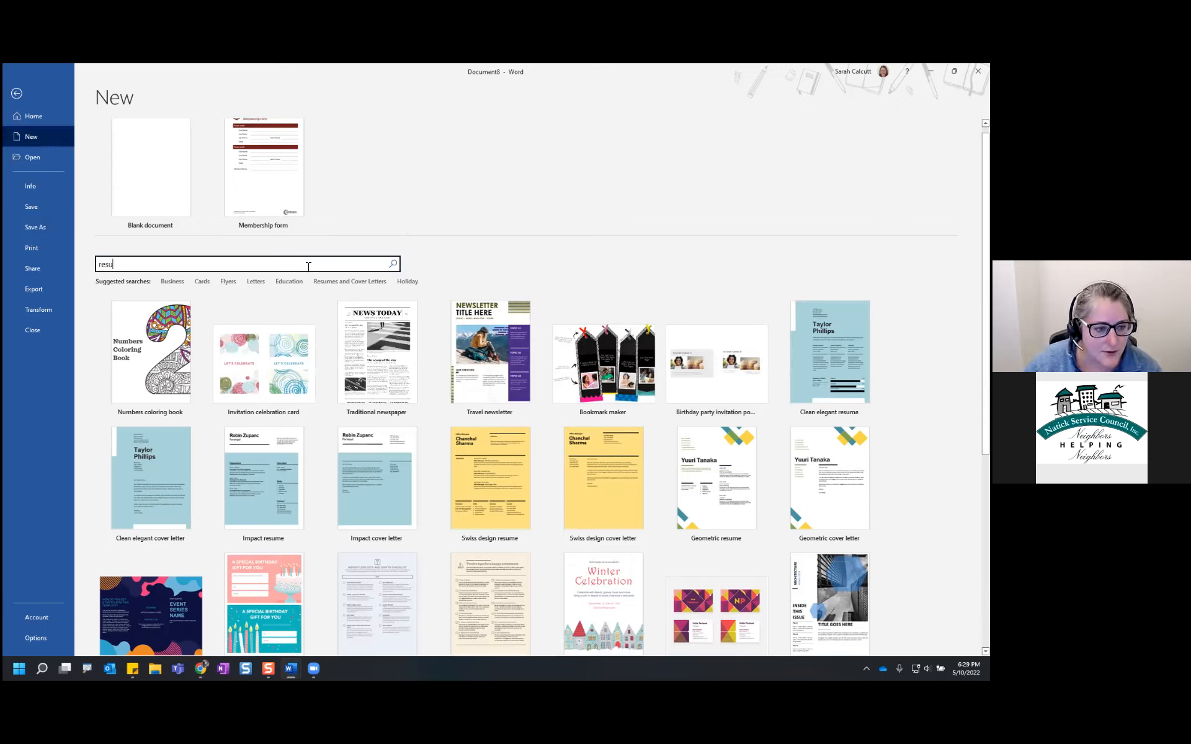
text(me)
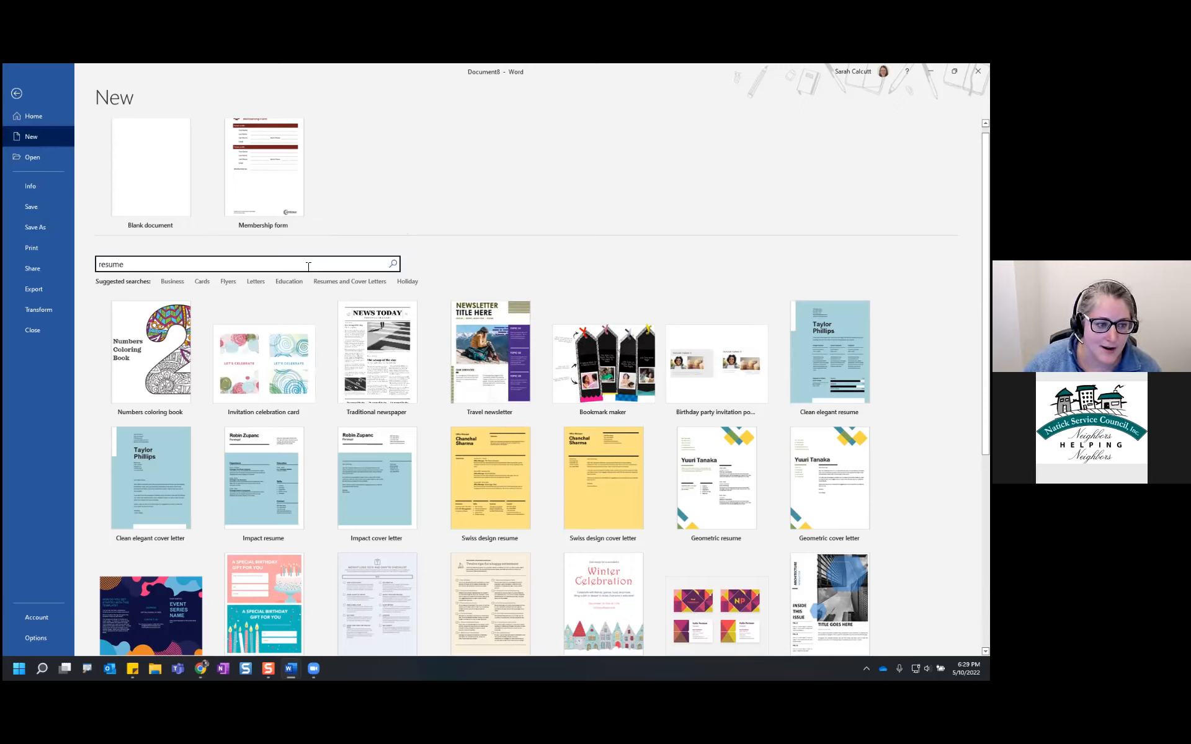
key(Return)
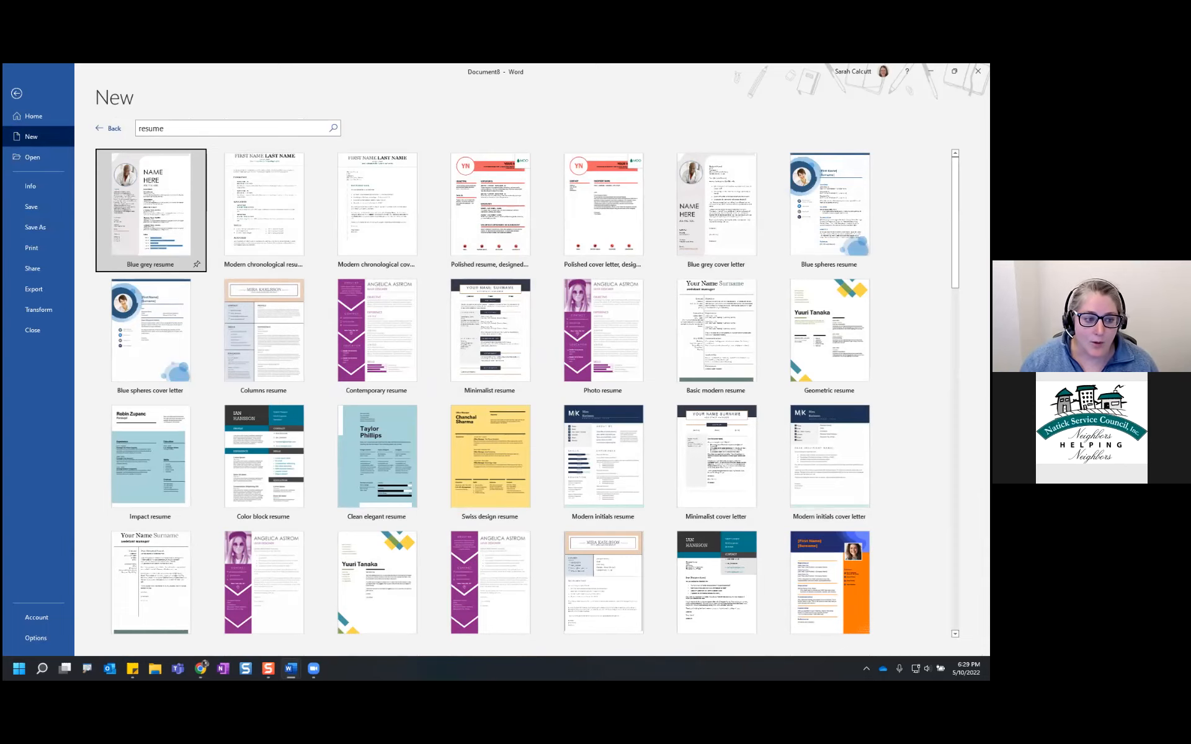
click(101, 129)
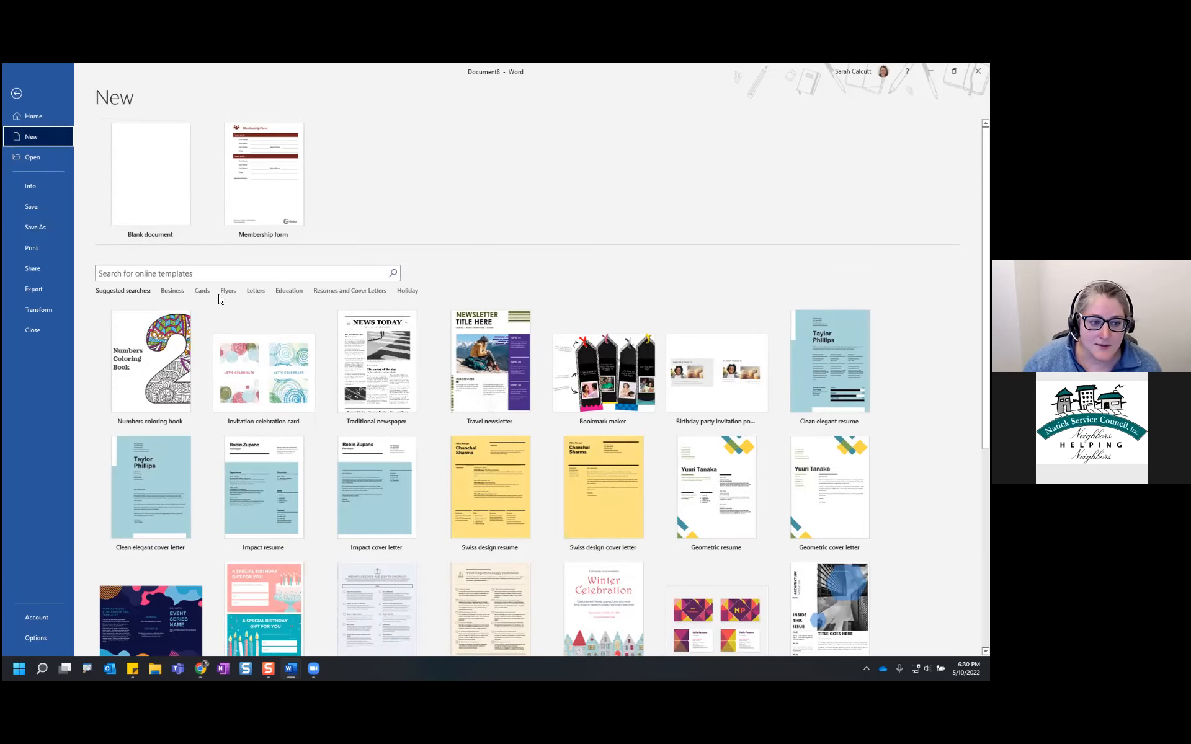
Step: Look through the suggested Flyers templates and return to the main template list
click(228, 291)
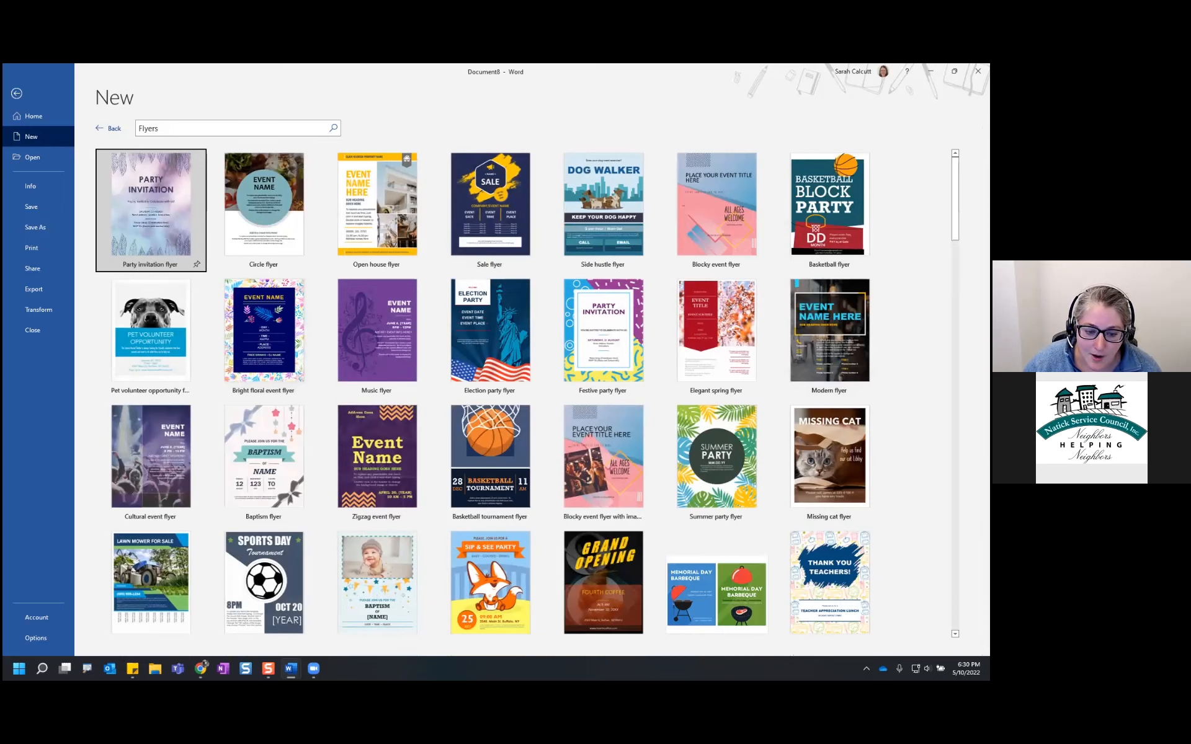
scroll(490, 397, down, 5)
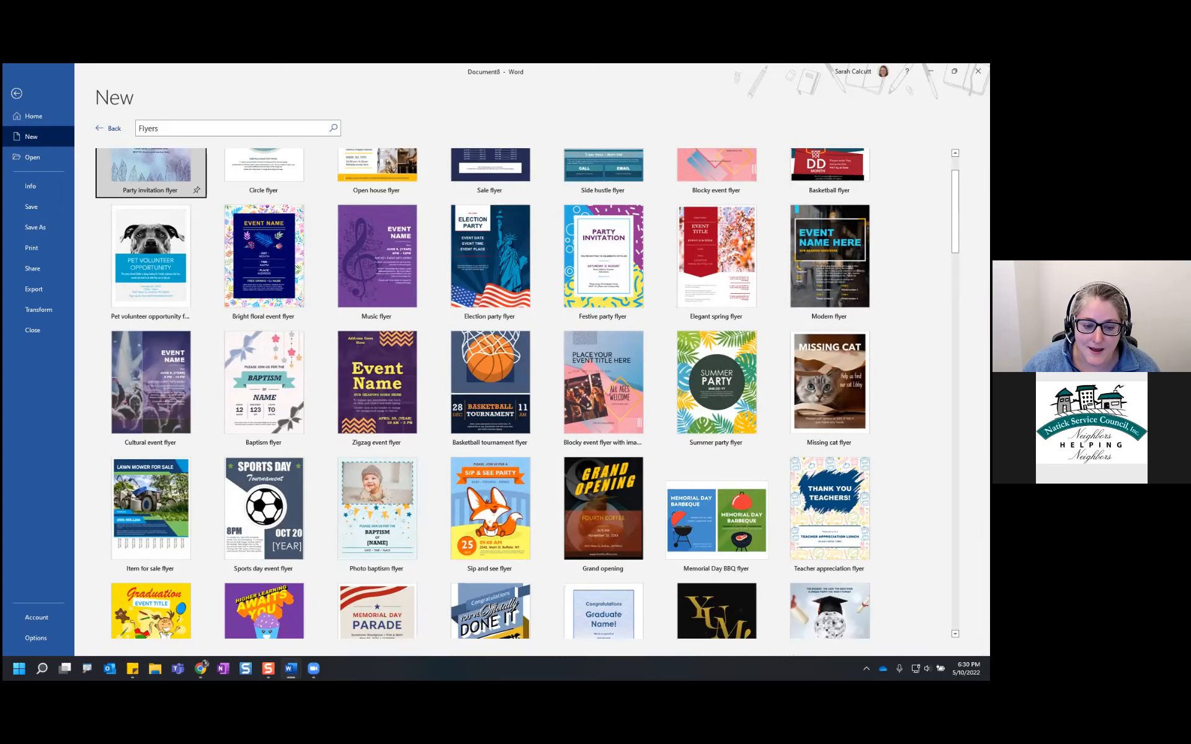
scroll(149, 248, up, 6)
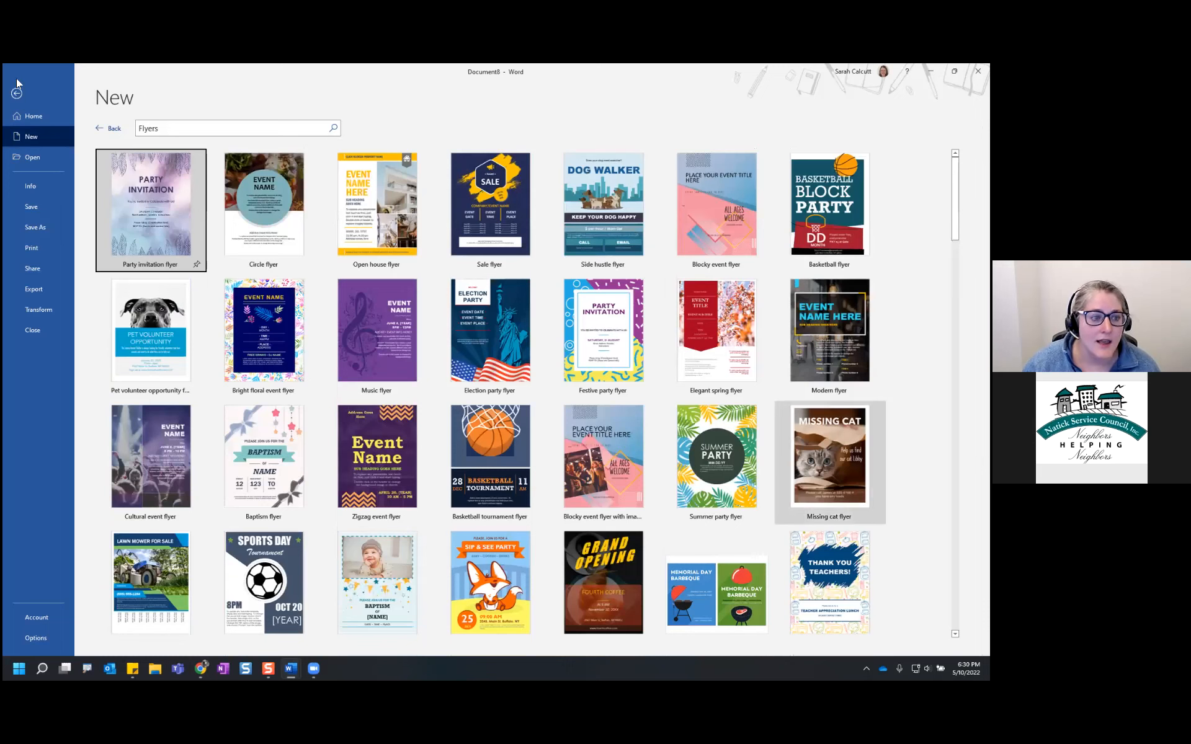
click(109, 128)
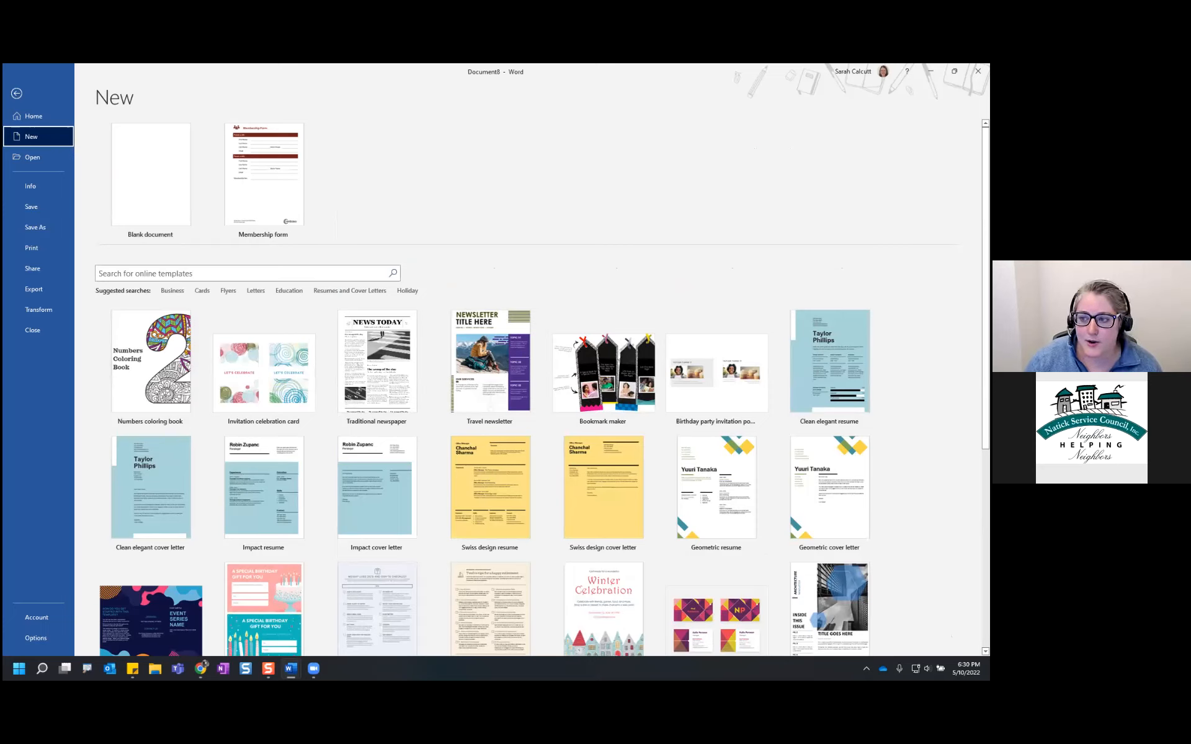
Step: Switch to the blank untitled Google Docs document in Chrome and hide its document outline
key(alt+Tab)
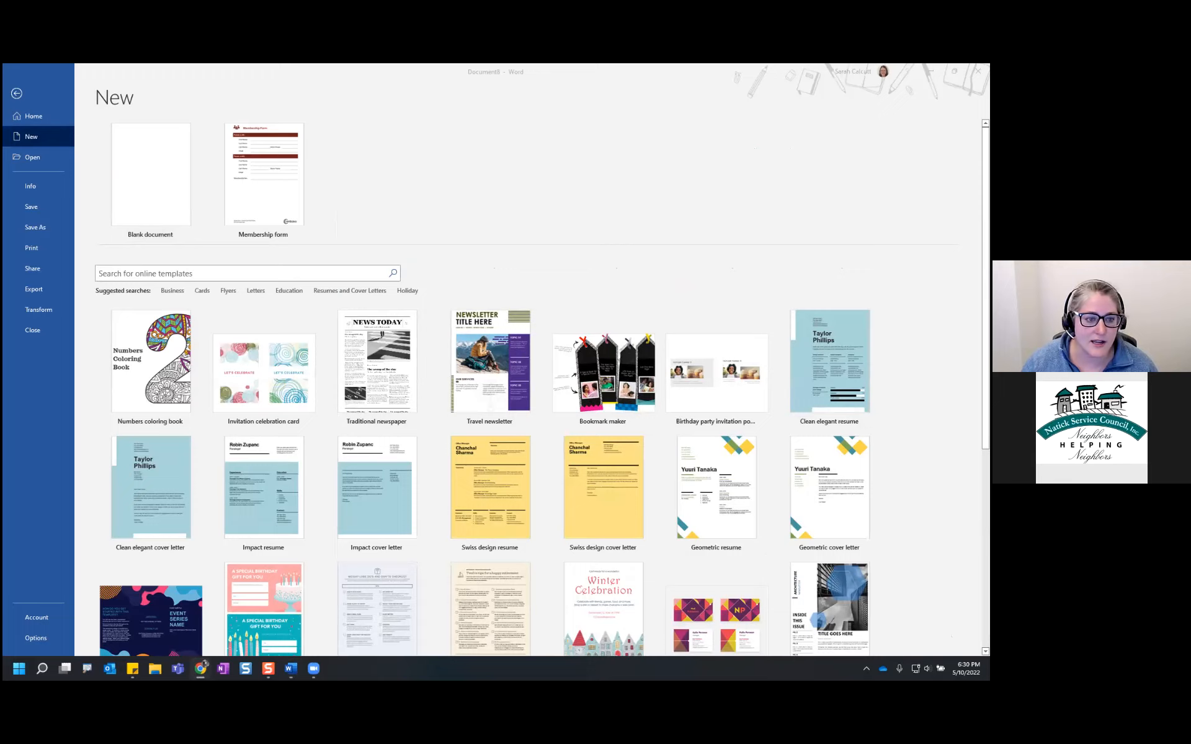
drag(3, 75, 268, 75)
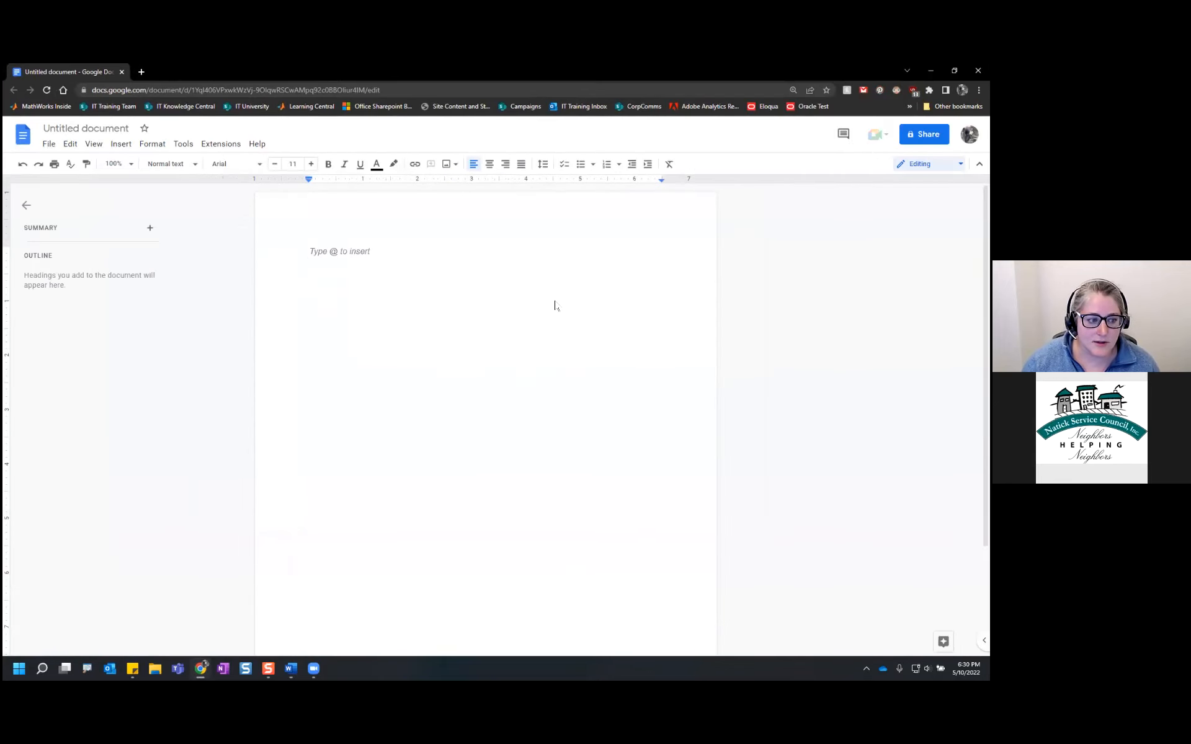
click(25, 207)
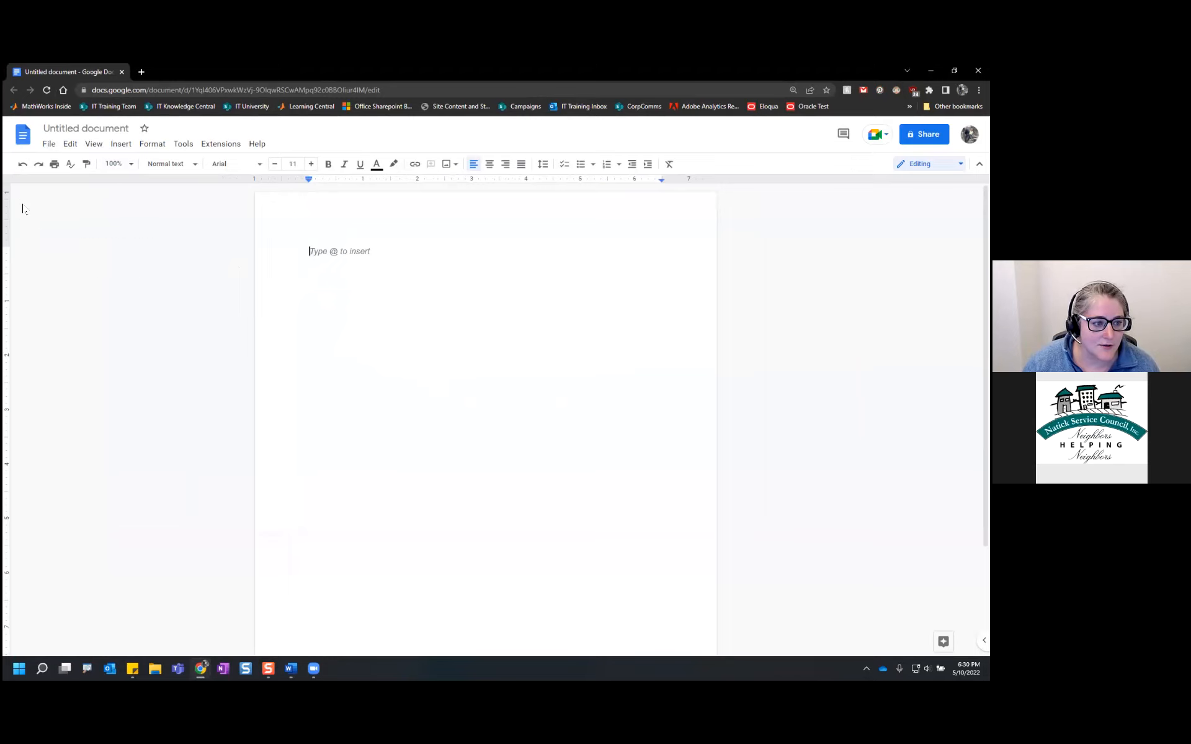
Step: Search the document's menu commands for "templ" and dismiss the search
click(252, 145)
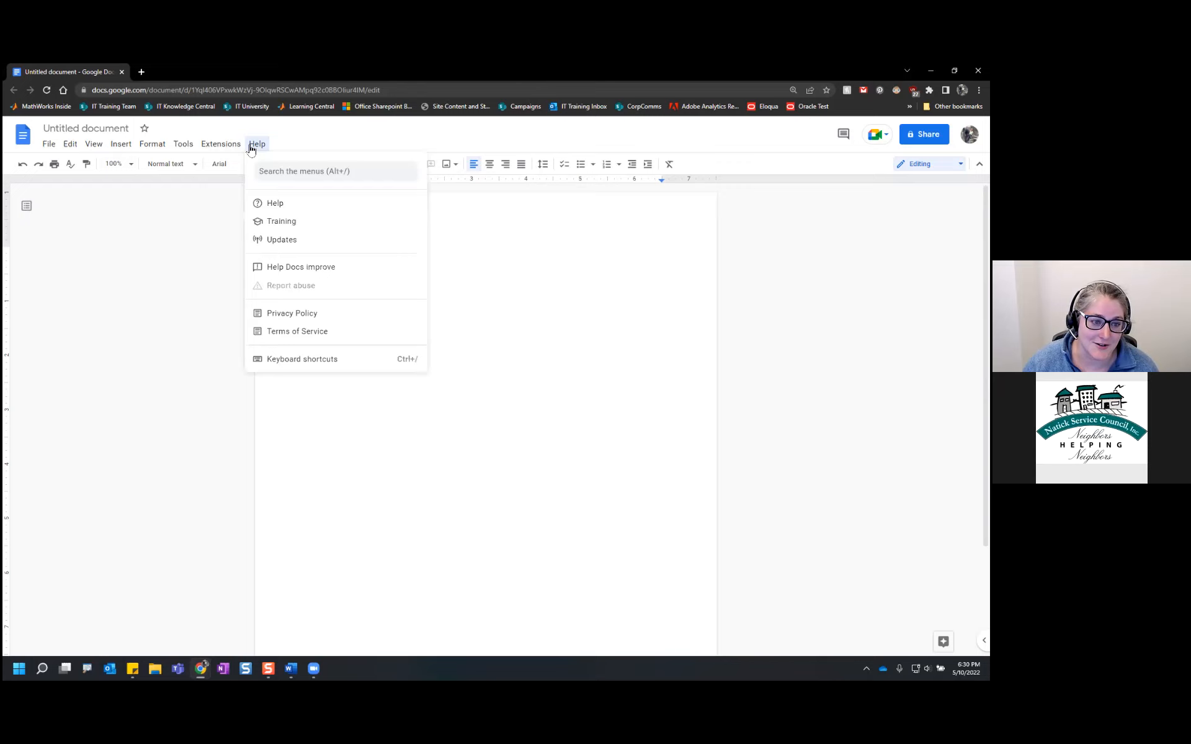
click(280, 168)
text(temp)
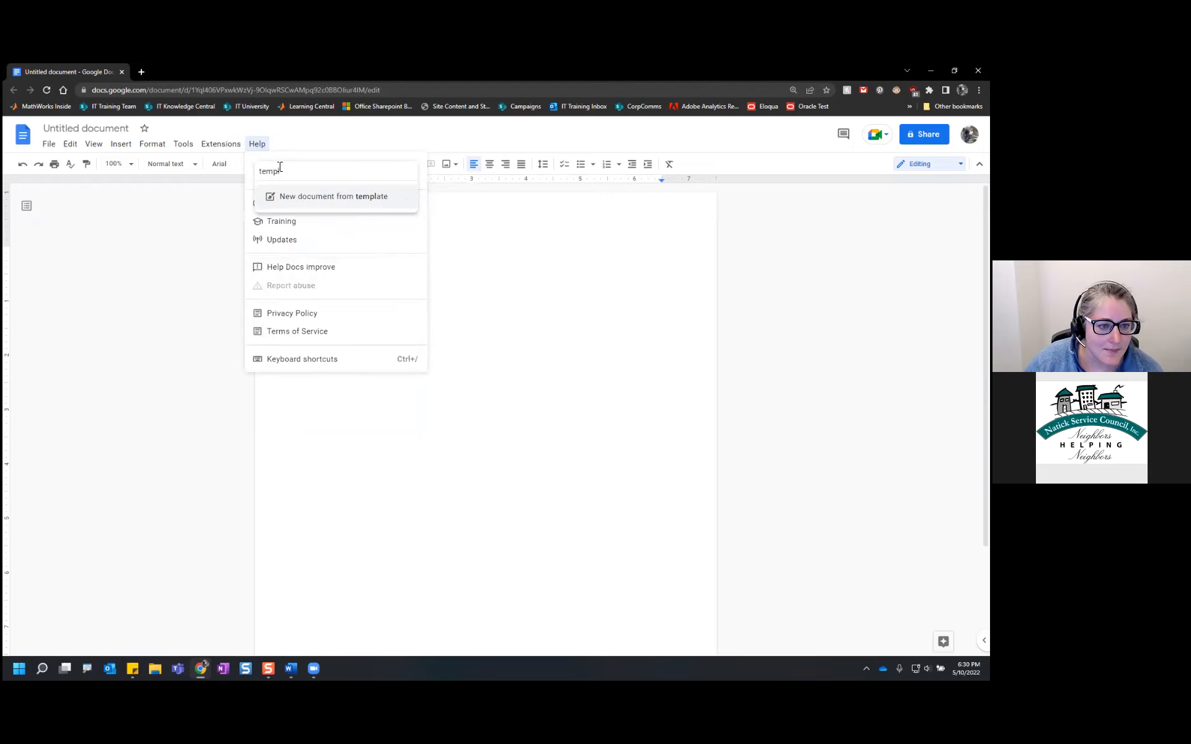
text(l)
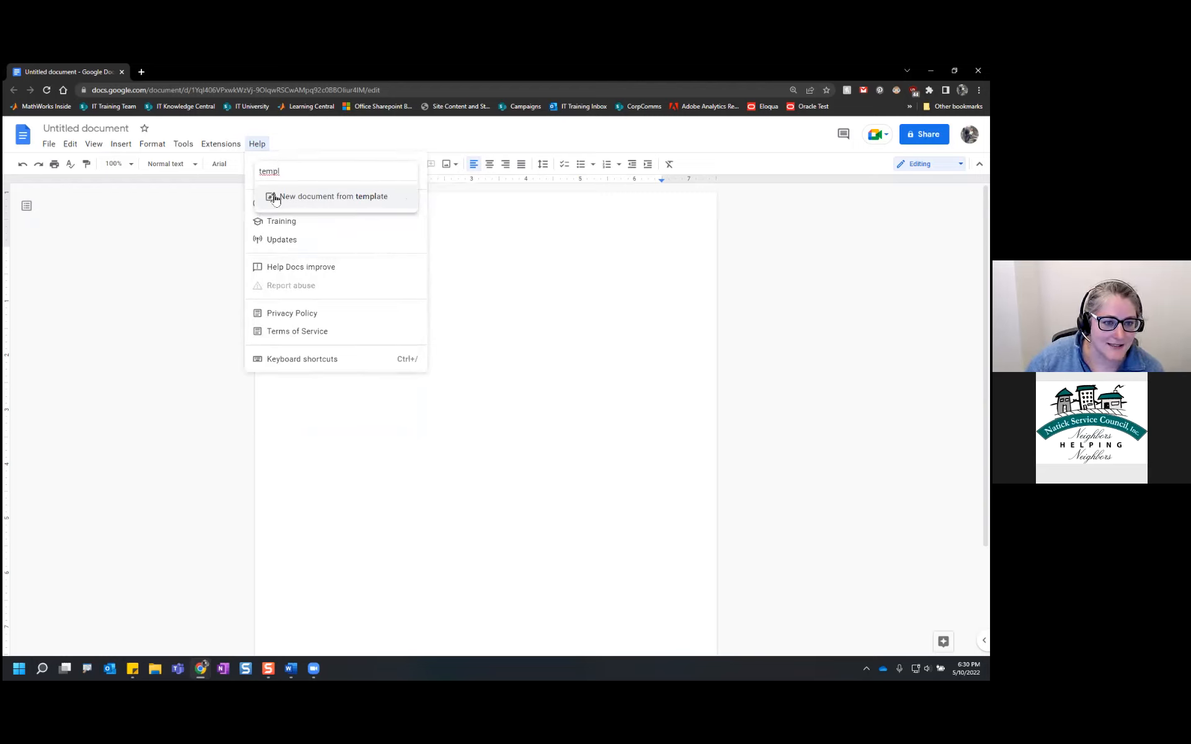
click(667, 280)
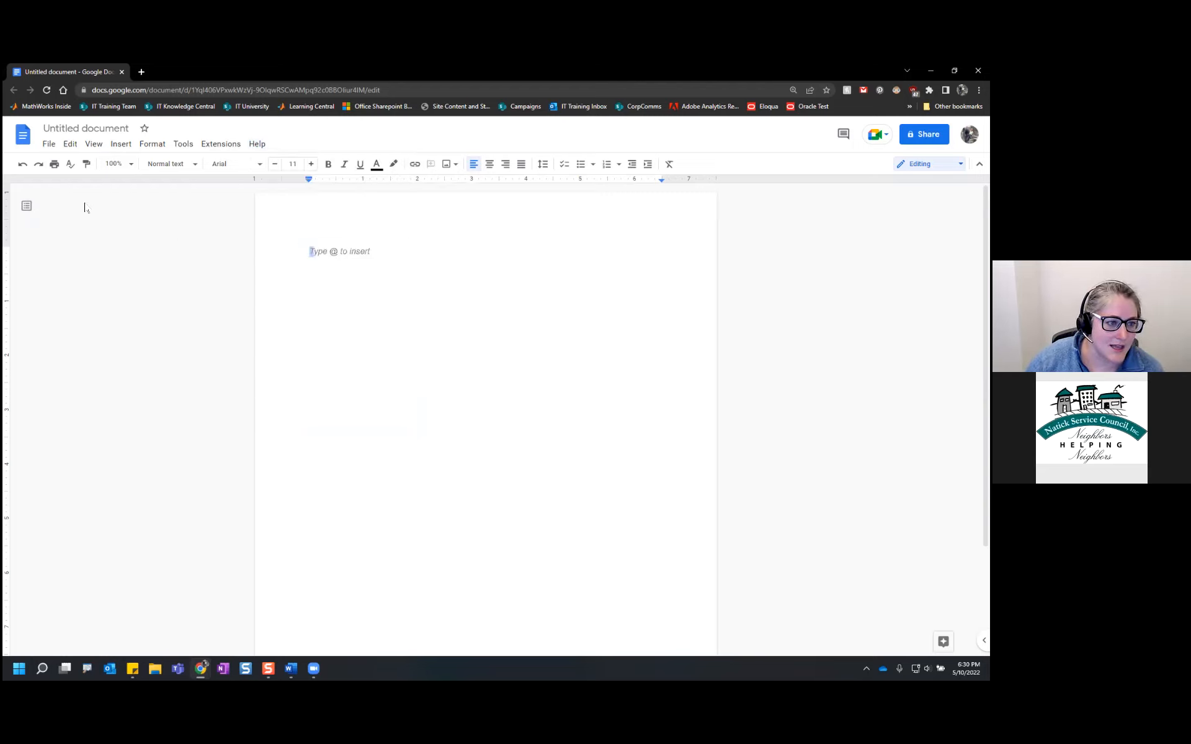
Step: Open the Google Docs template gallery from the untitled document
click(50, 149)
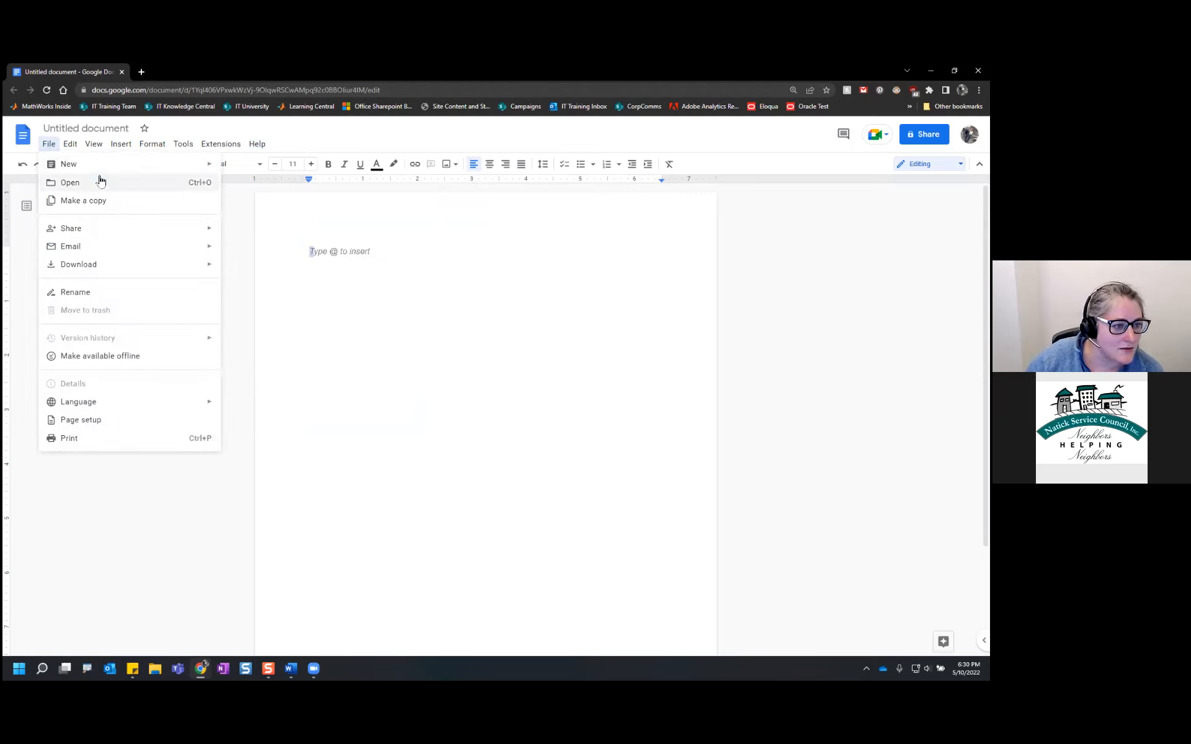
mouse_move(98, 172)
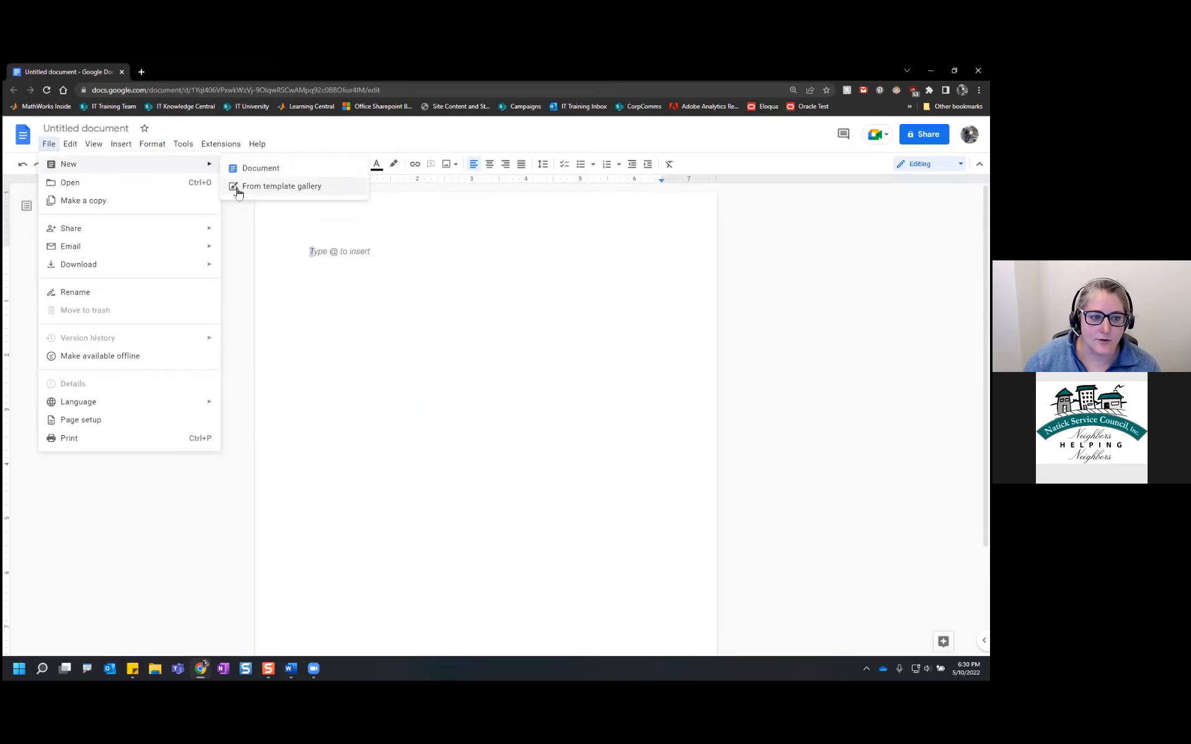
click(294, 188)
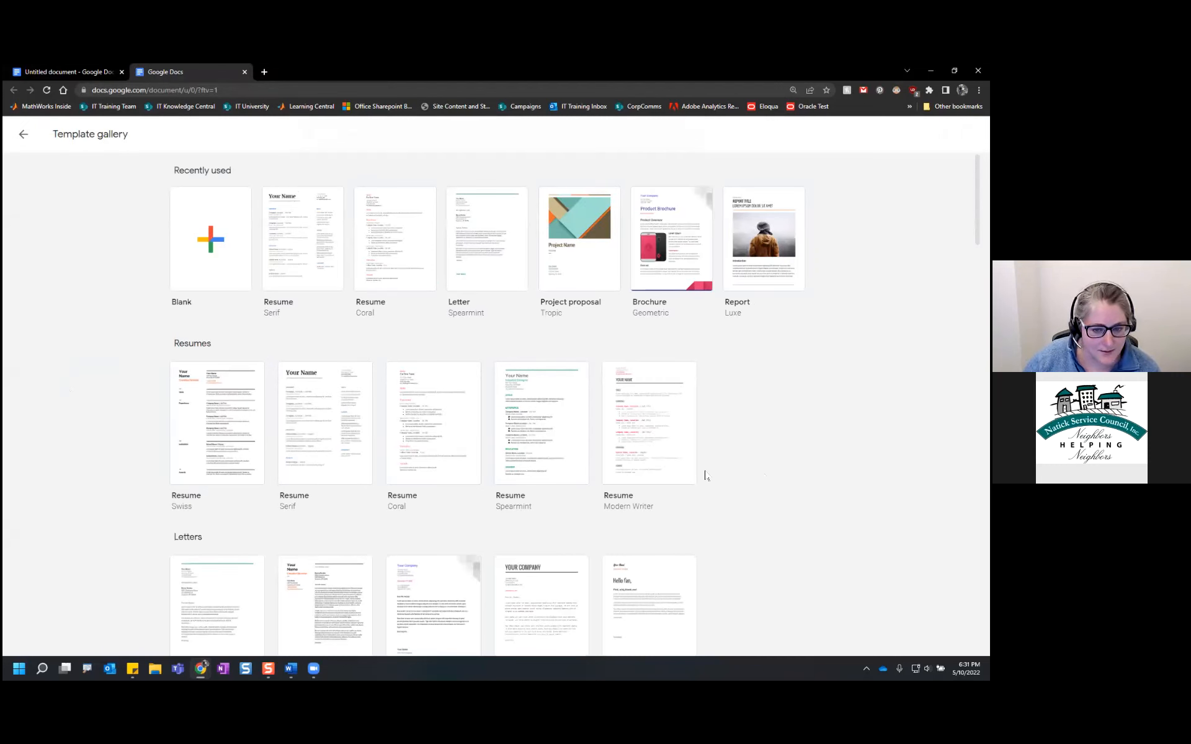
Step: Look through the Google Docs template gallery, pointing out the Legal templates marked as add-ons, and return to the recently used ones
scroll(569, 478, down, 3)
scroll(571, 478, down, 6)
scroll(570, 477, down, 4)
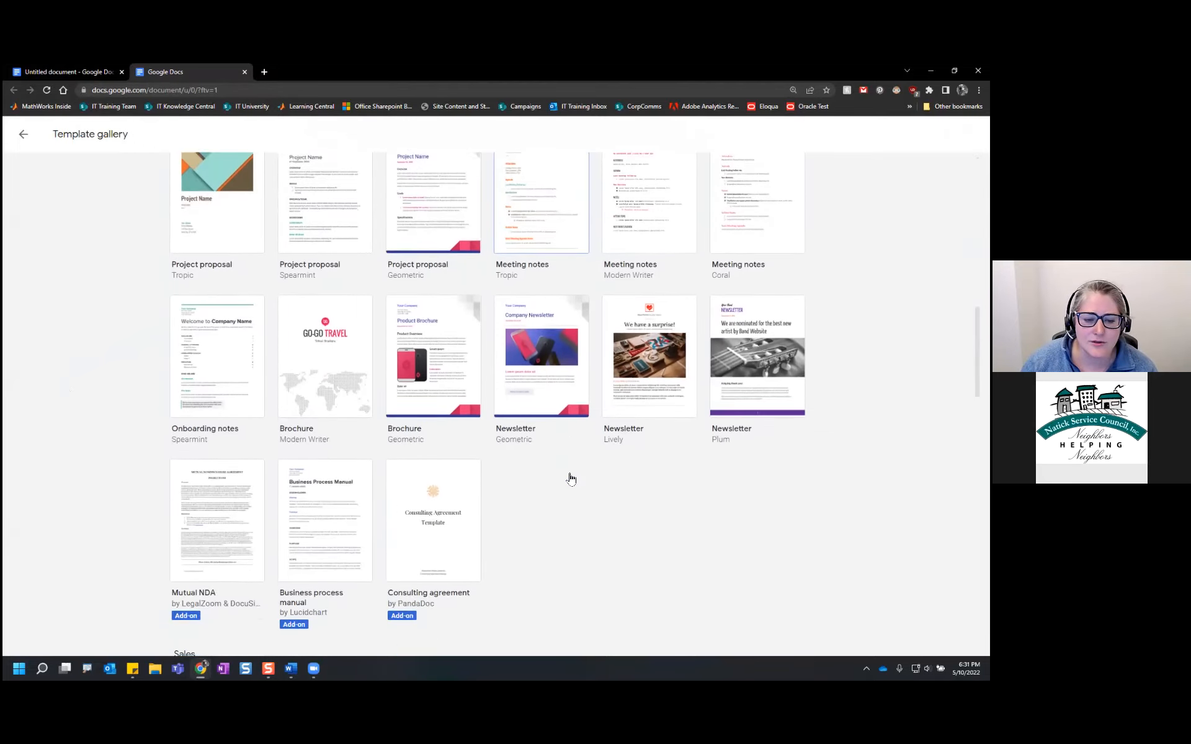
scroll(570, 477, down, 10)
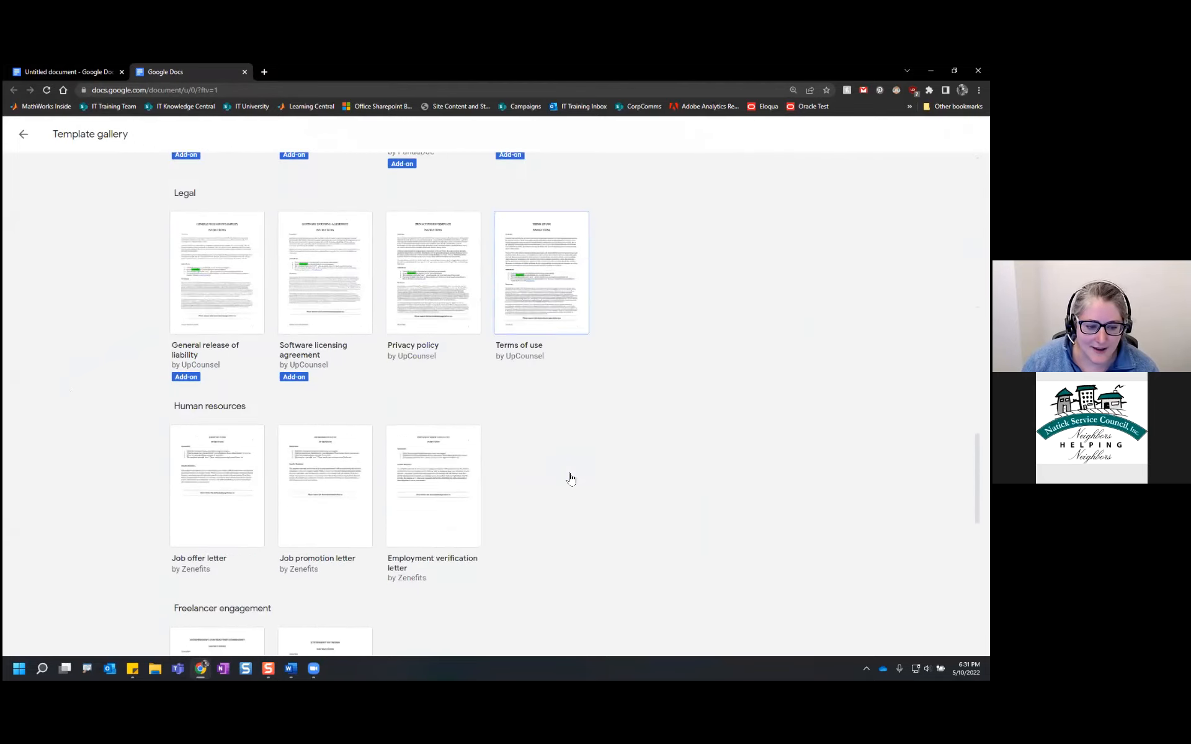
scroll(570, 478, down, 3)
scroll(571, 479, up, 2)
scroll(570, 478, down, 2)
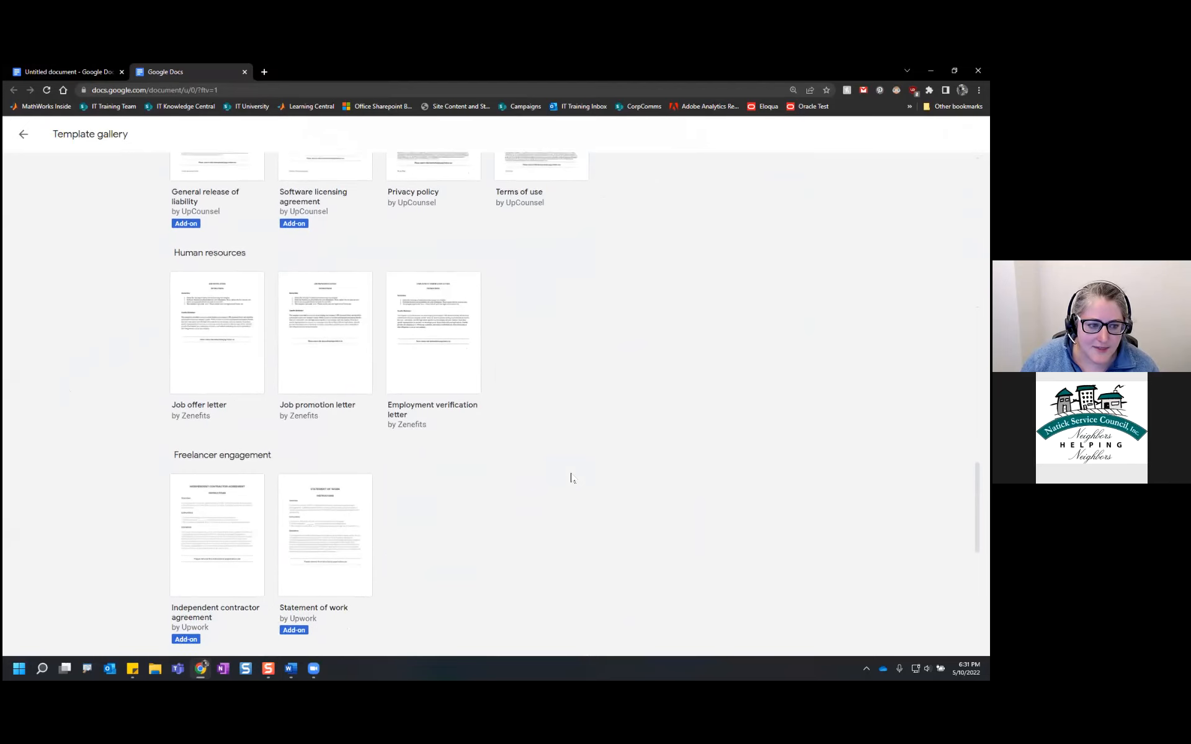
scroll(569, 478, up, 4)
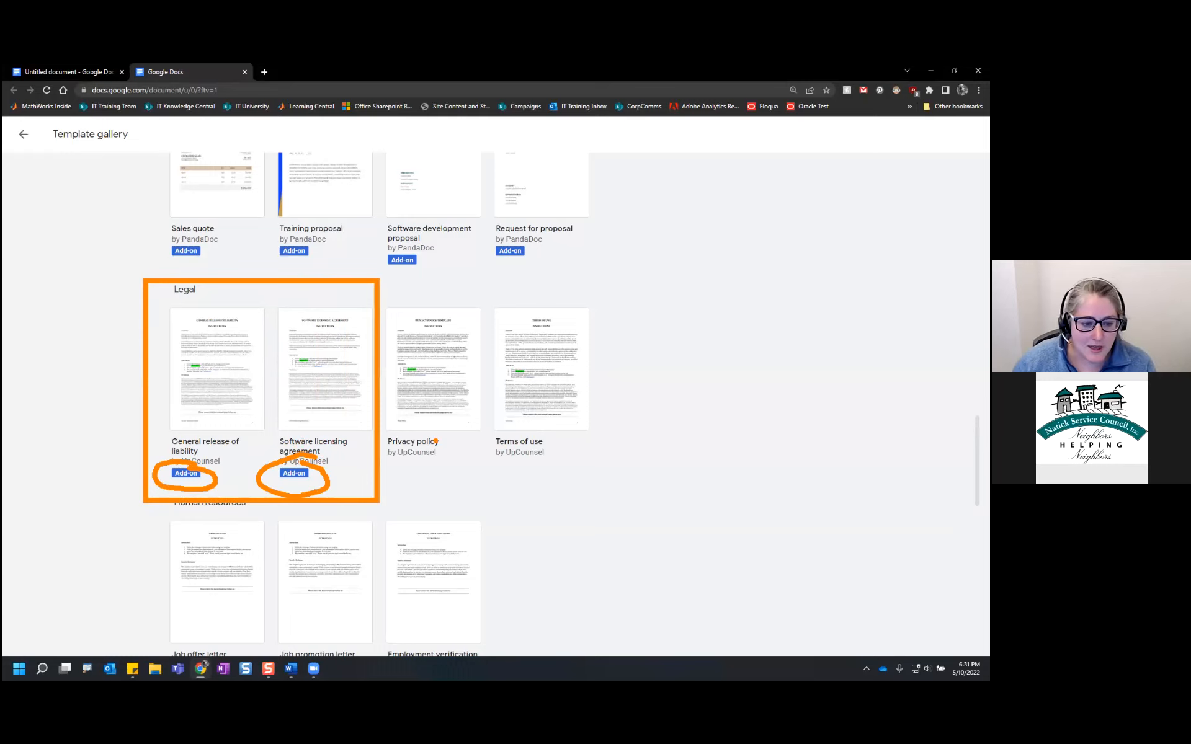
drag(418, 461, 401, 459)
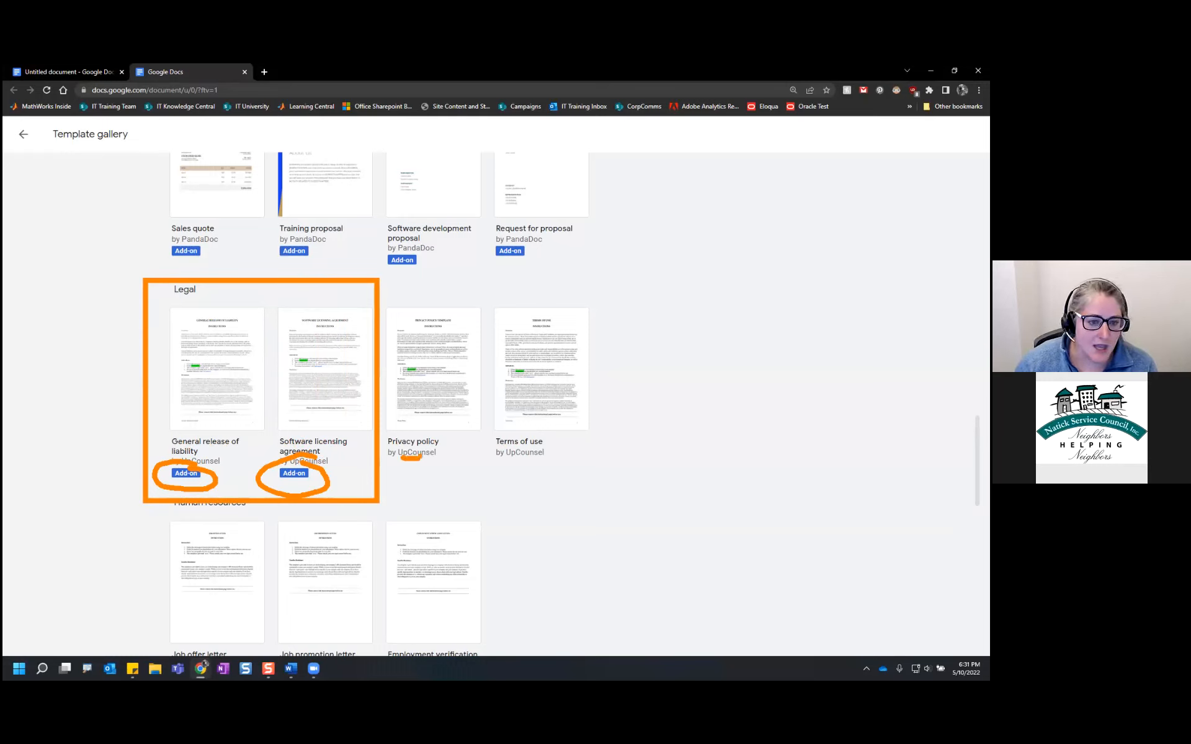
drag(426, 247, 393, 252)
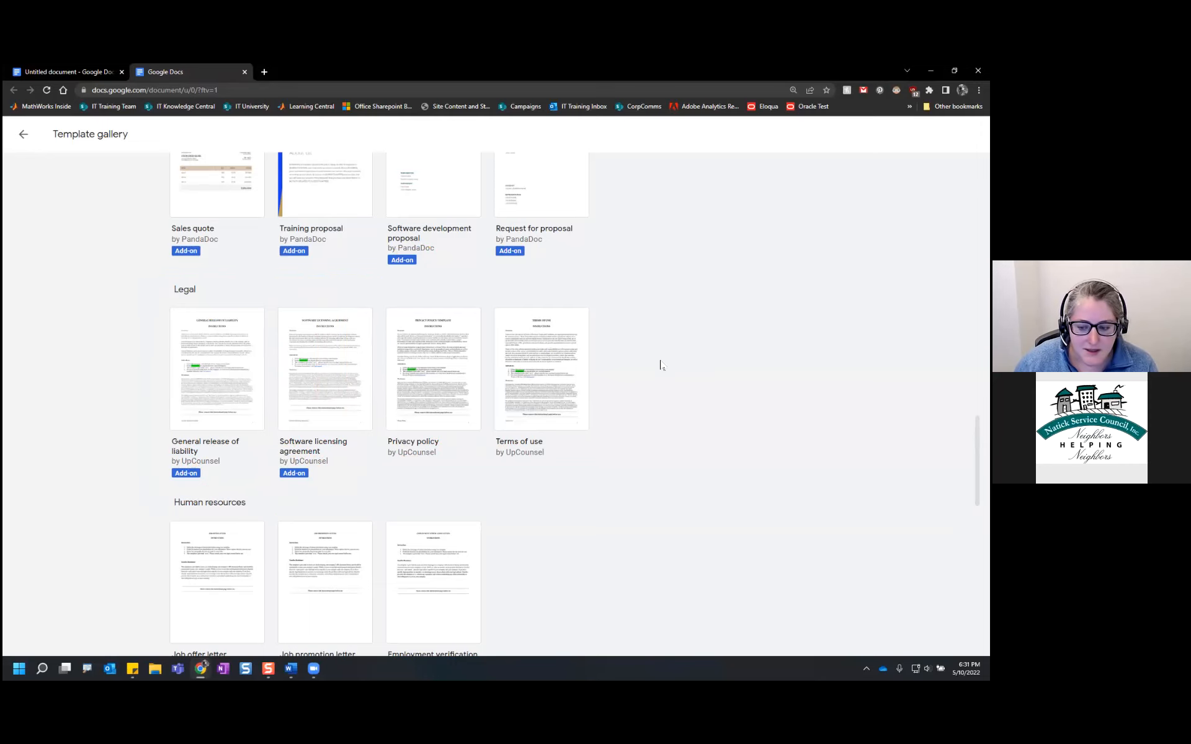
scroll(659, 365, up, 10)
scroll(710, 374, up, 15)
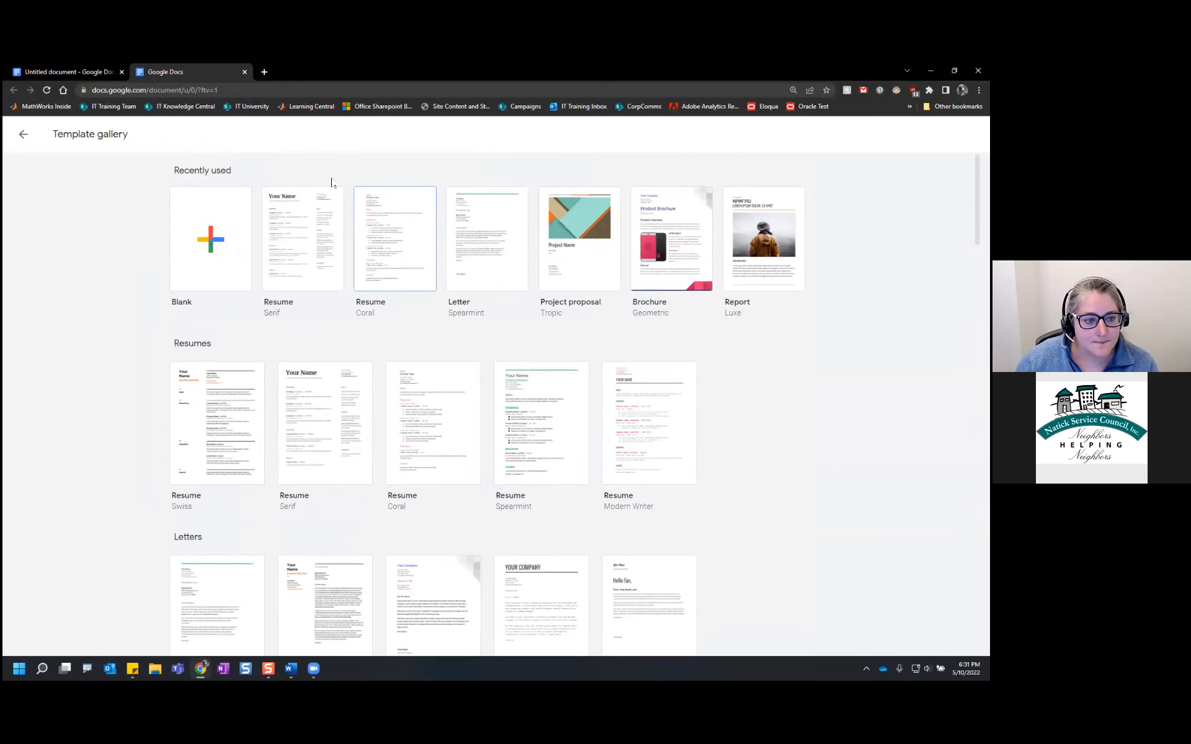
Step: Return to the untitled document and try setting 3 columns in the column options, cancelling without applying
click(68, 70)
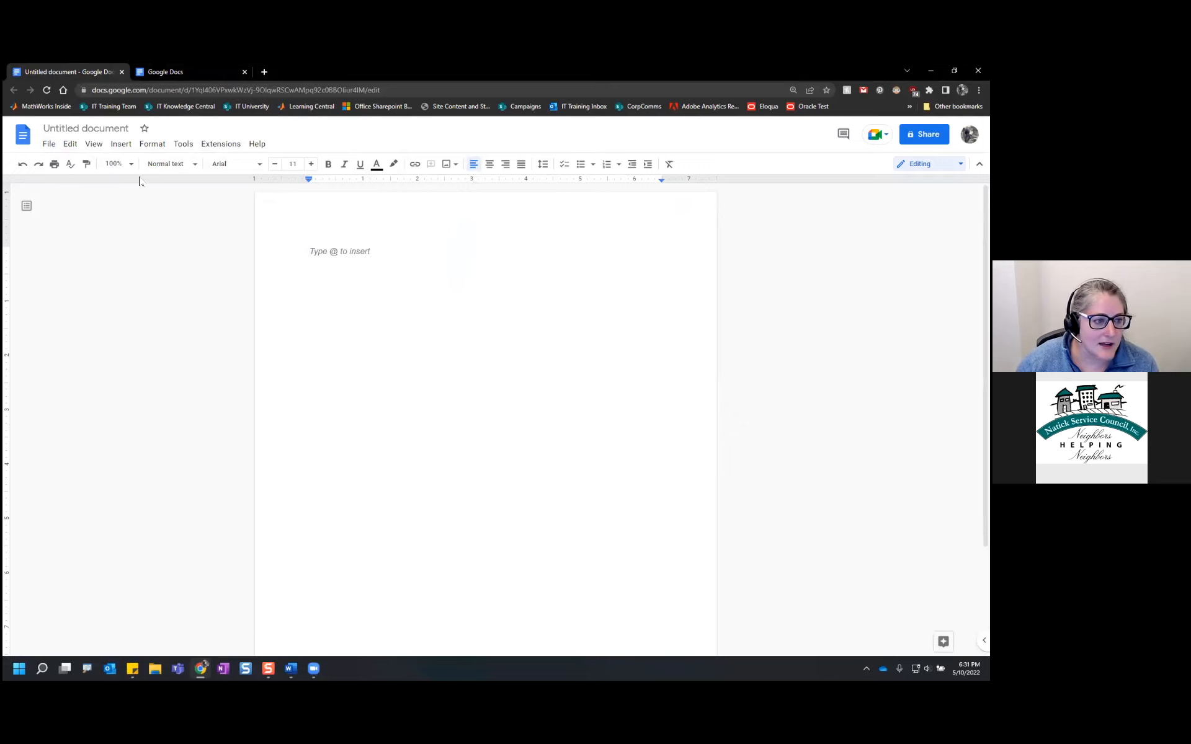
click(153, 145)
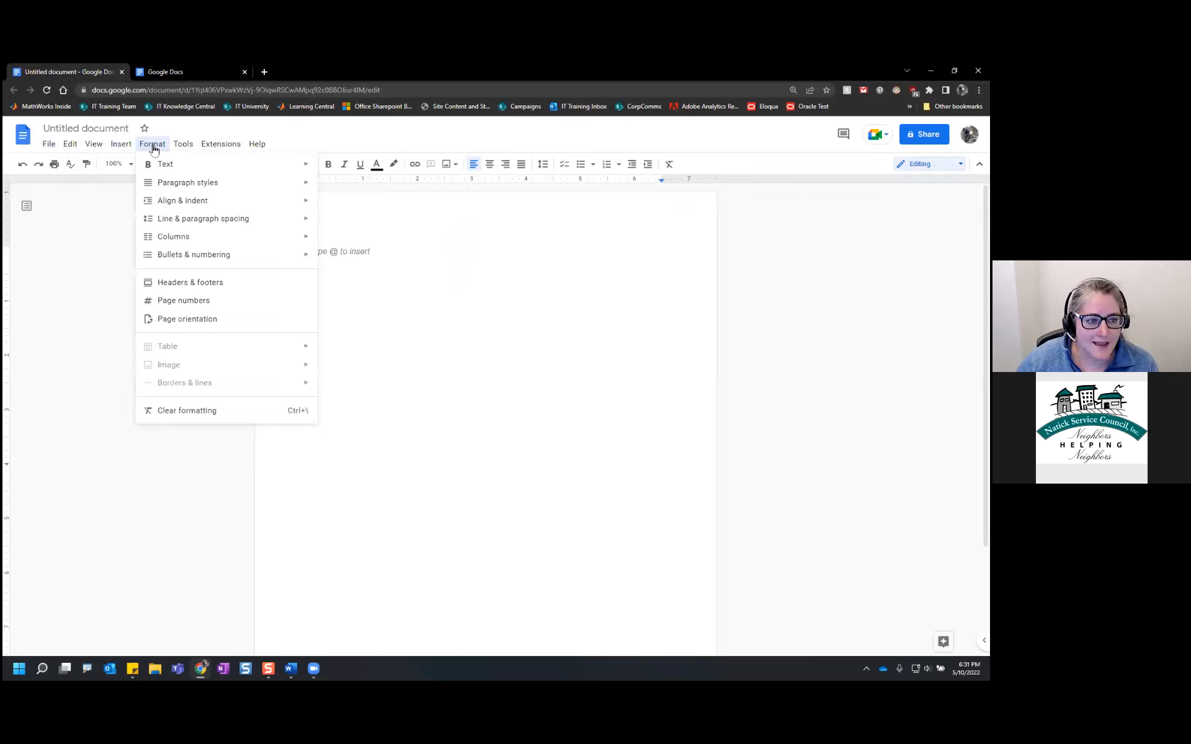
mouse_move(192, 243)
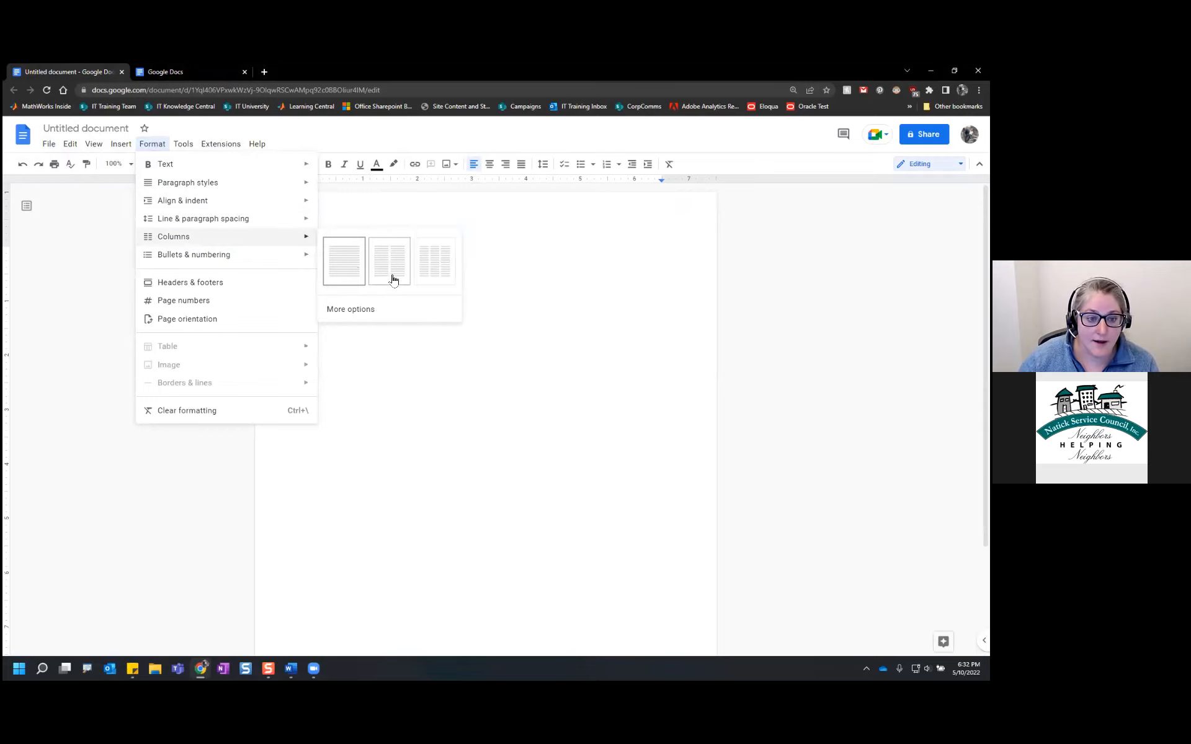
click(363, 310)
click(558, 354)
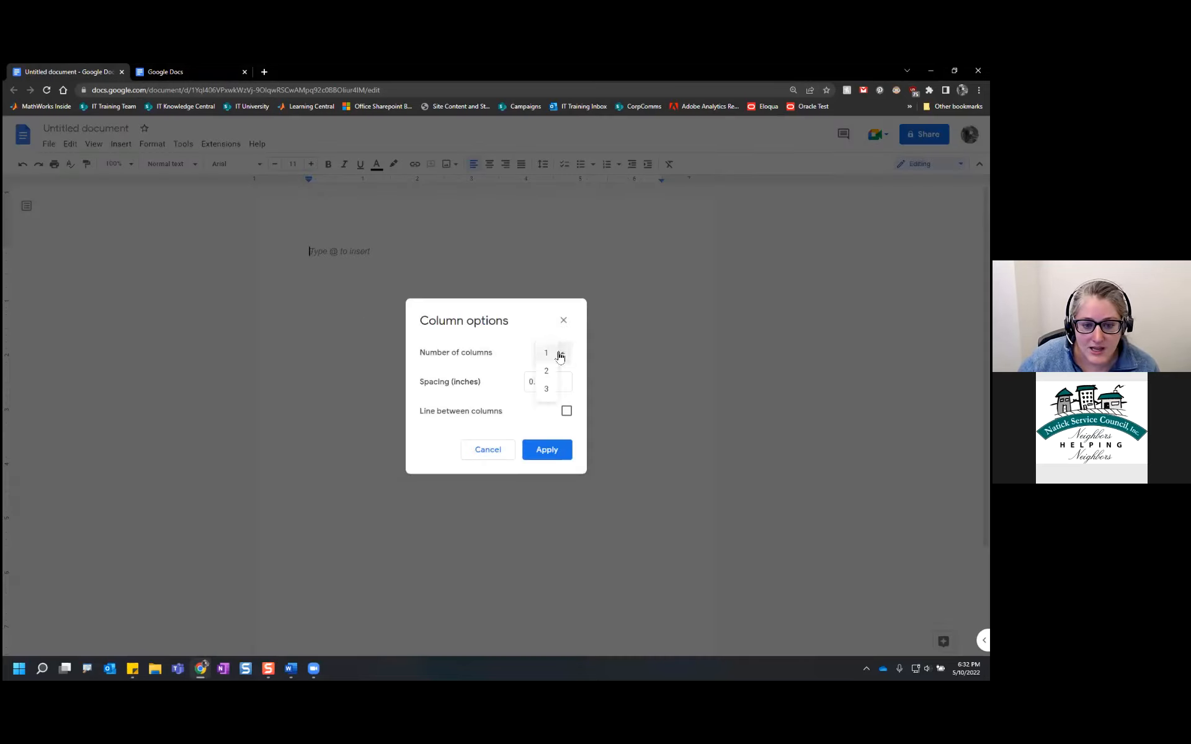
click(547, 390)
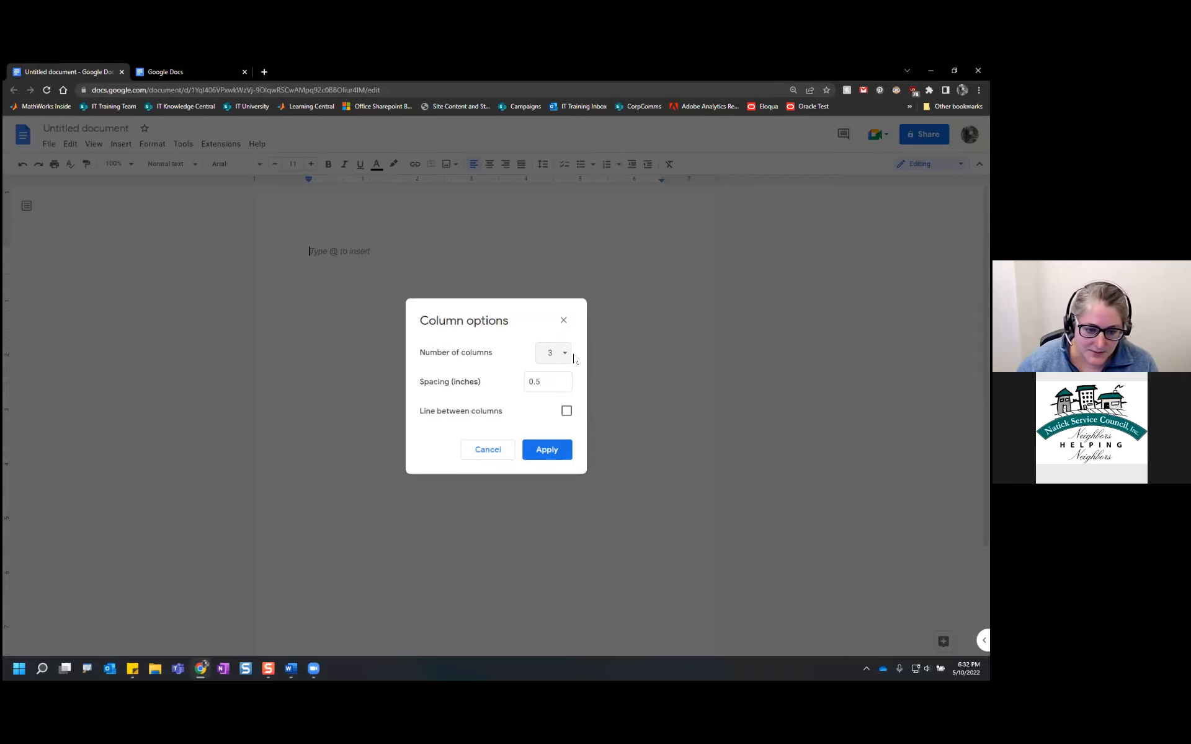
click(489, 453)
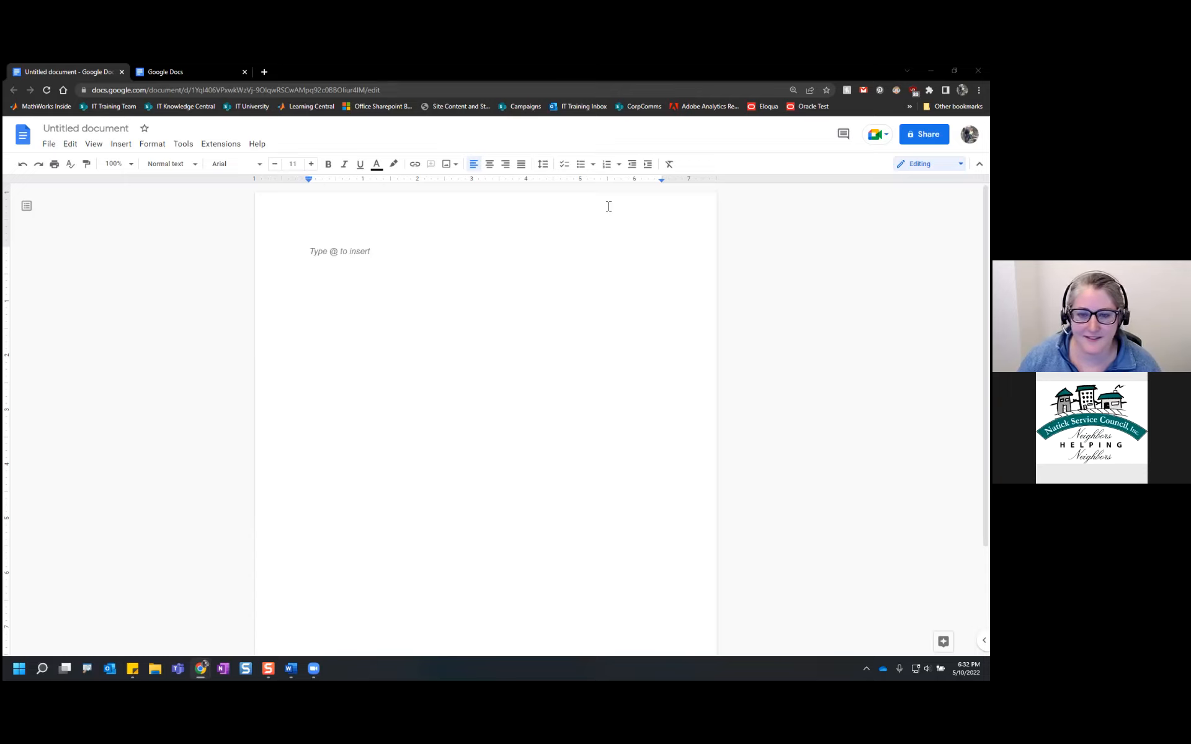
Step: Shrink the Chrome window, switch to Word and leave the new-document page to return to the newsletter
click(356, 74)
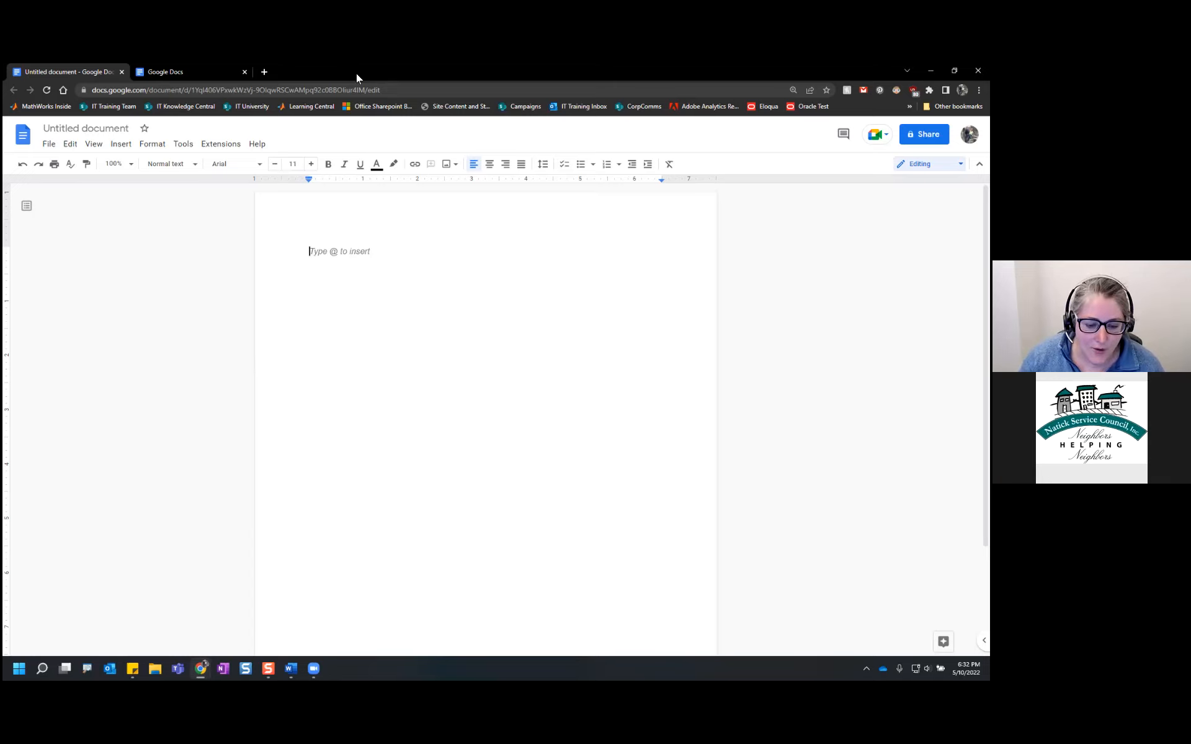
double_click(356, 74)
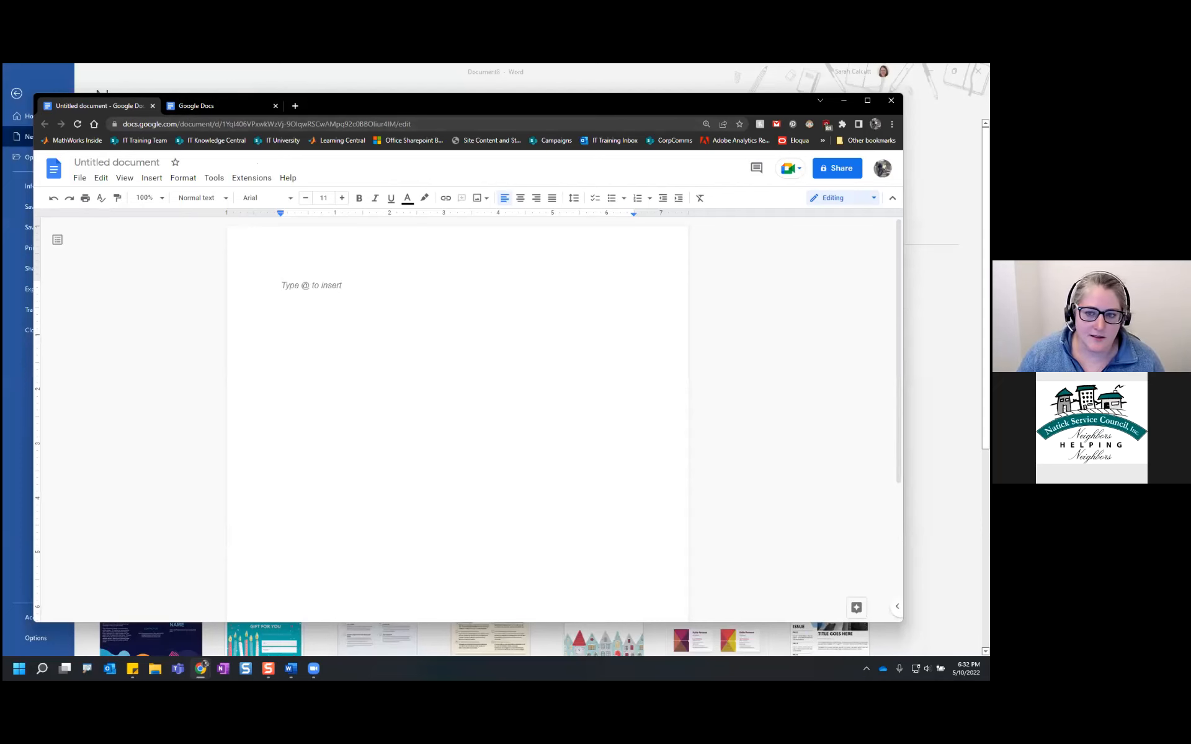
click(70, 91)
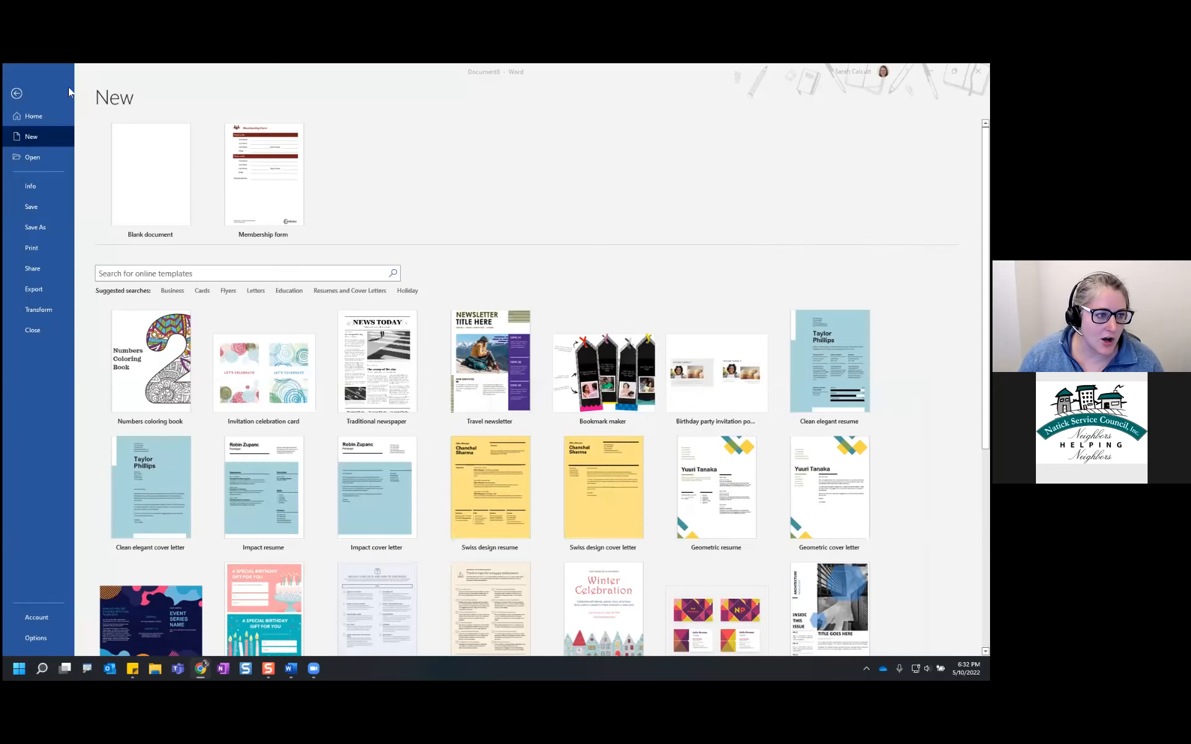
click(18, 94)
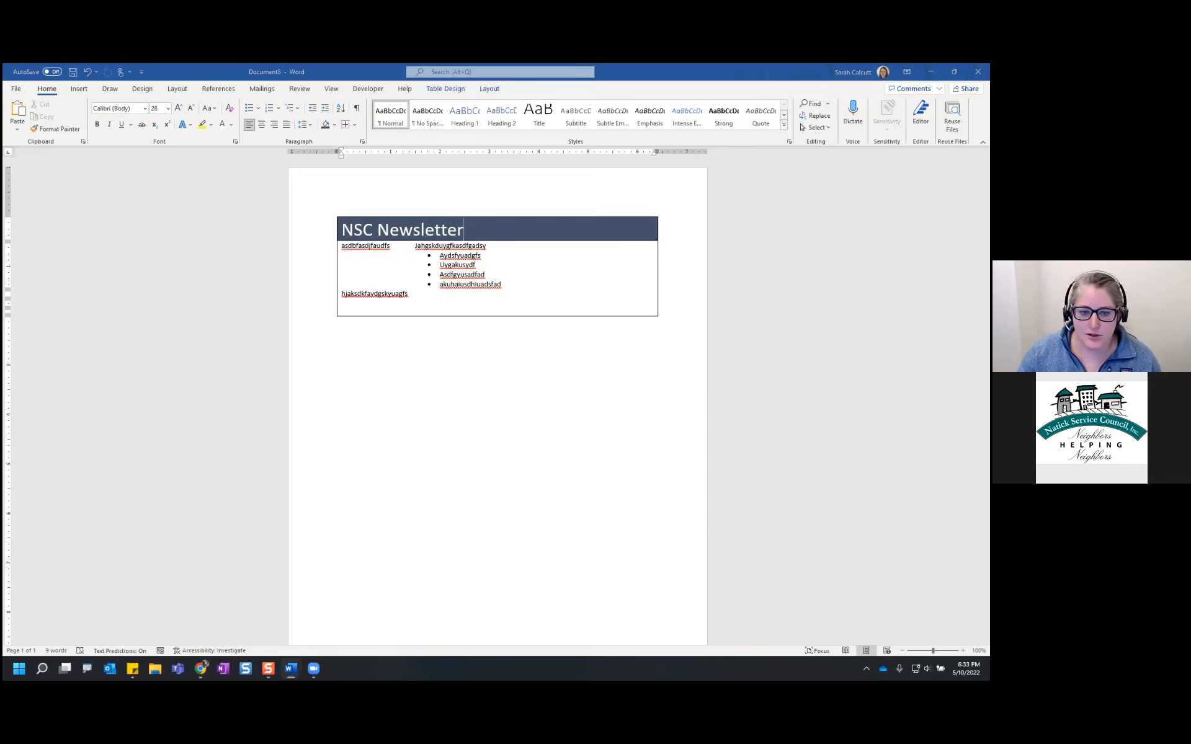
Step: Bring the Google Docs window back in front of Word, start sharing the untitled document and name it "test"
drag(610, 65, 610, 150)
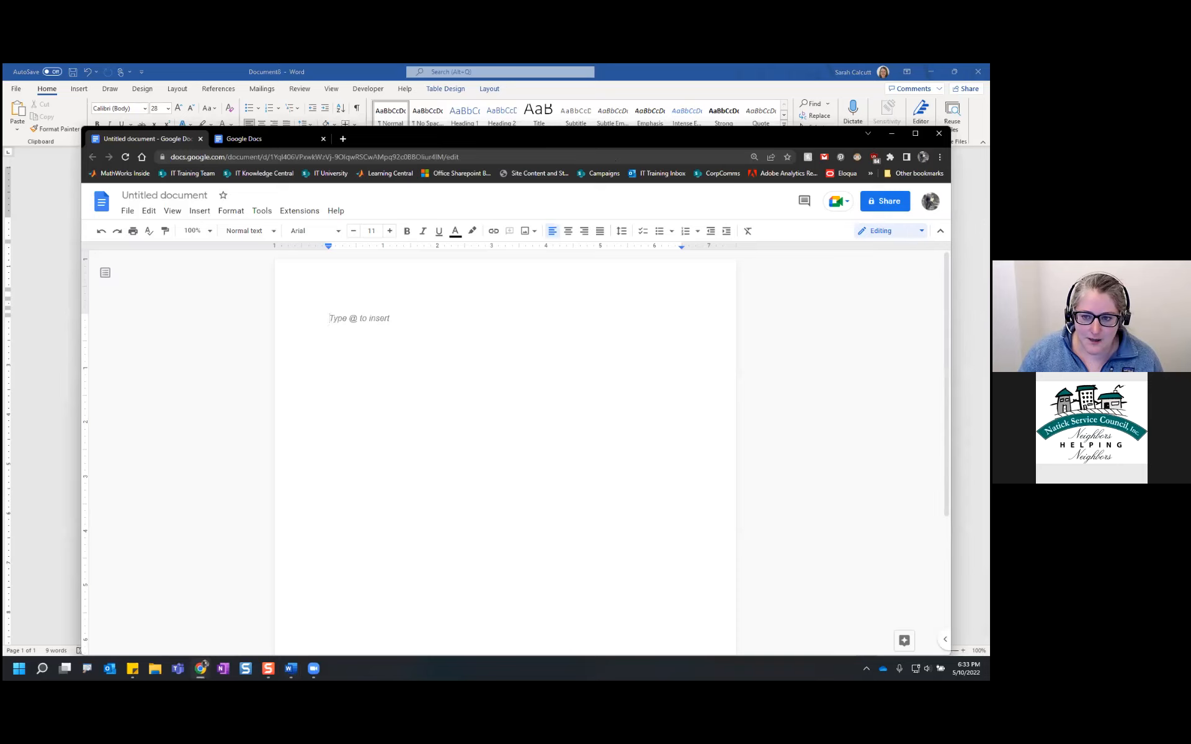
click(885, 201)
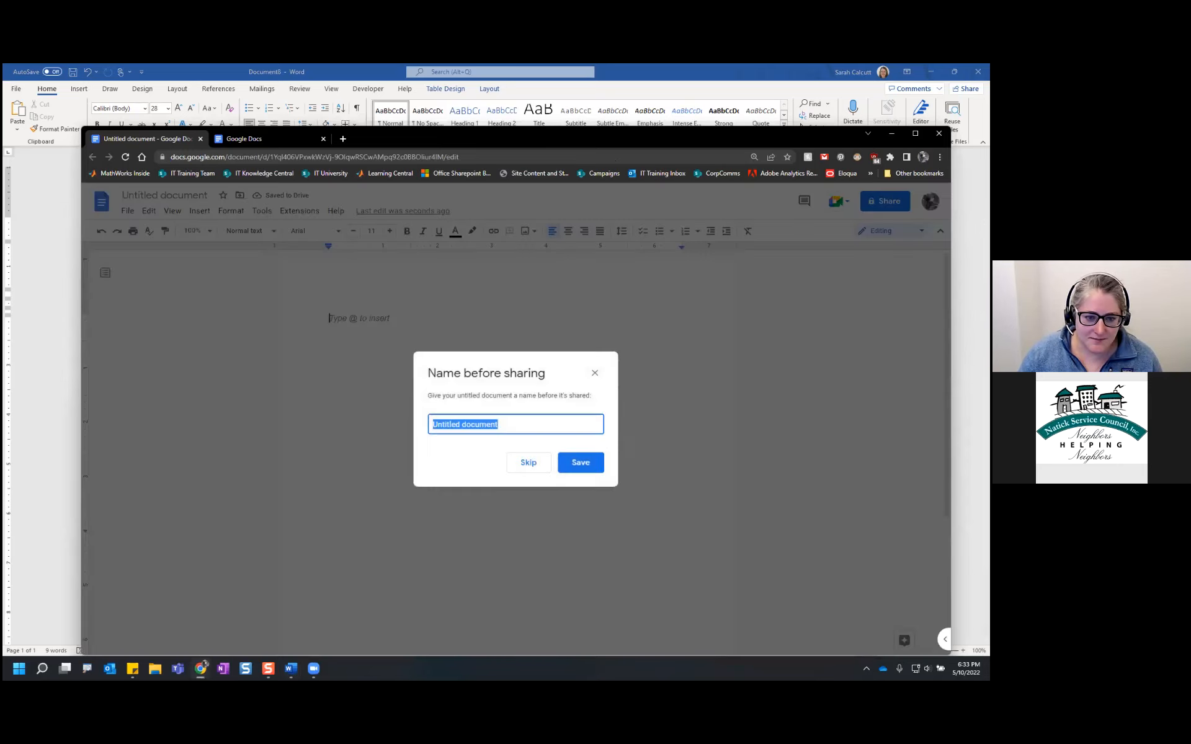
text(test)
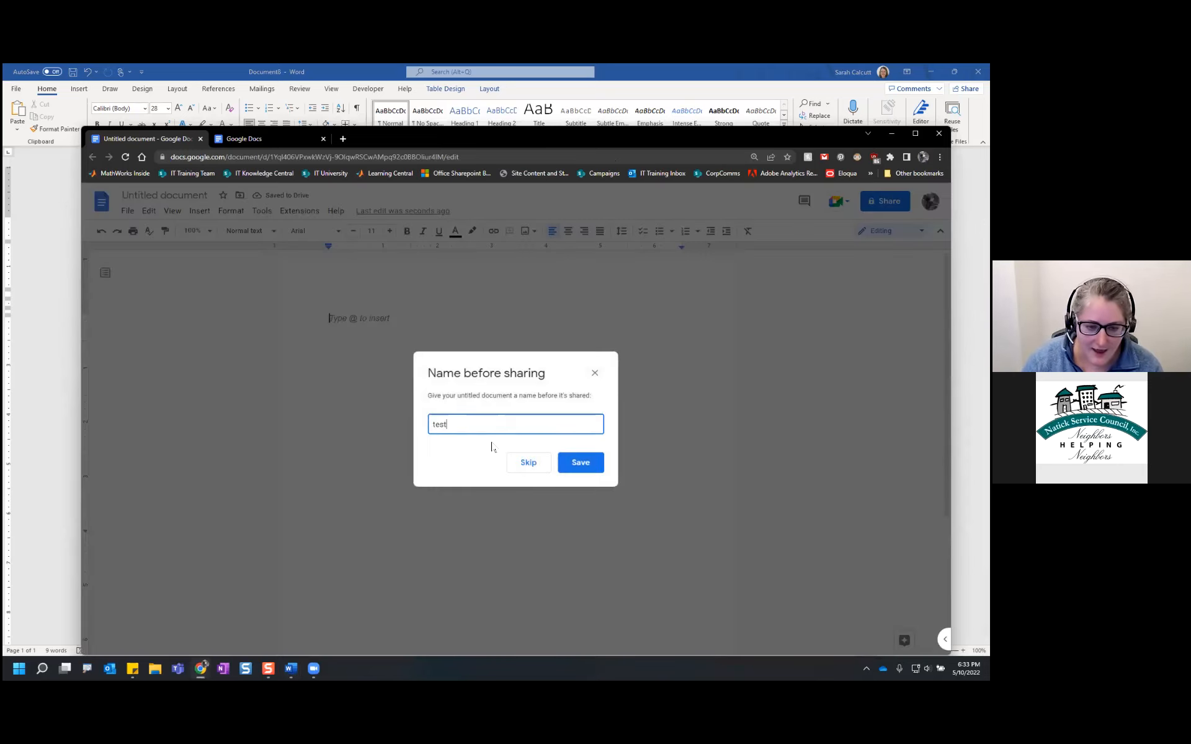
click(582, 466)
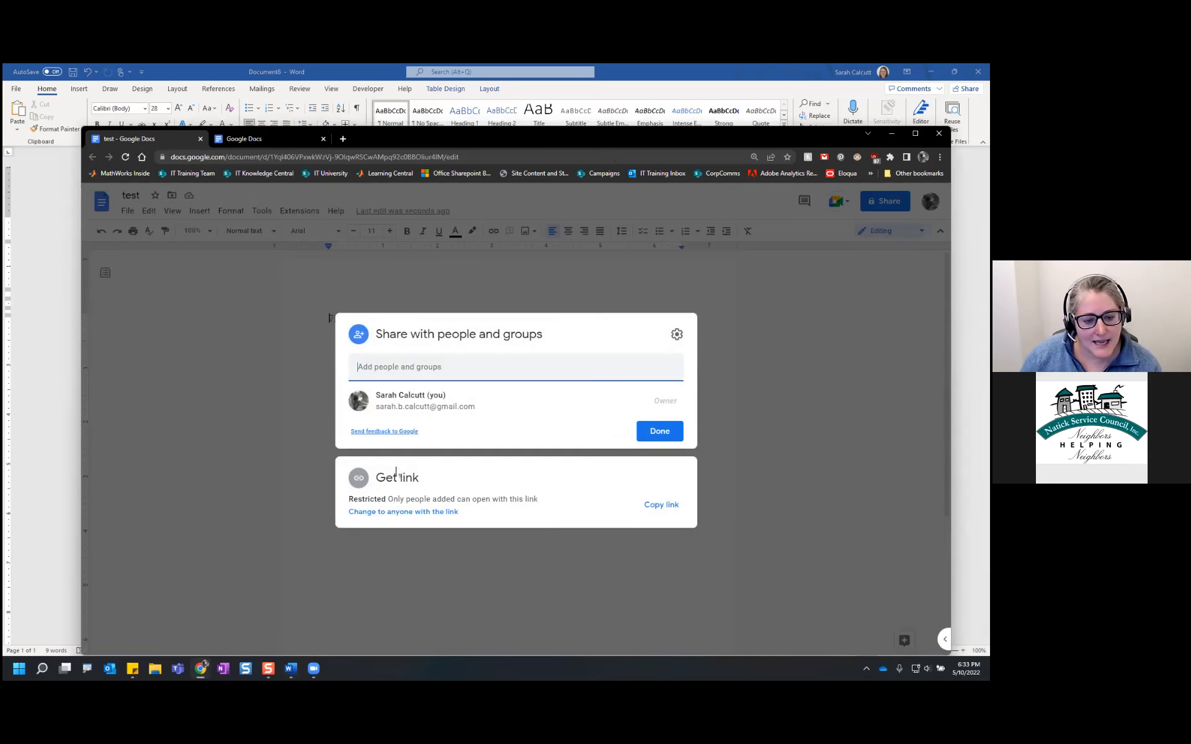
Step: Share the document with anyone who has the link, granting the Editor role, and finish sharing
click(421, 513)
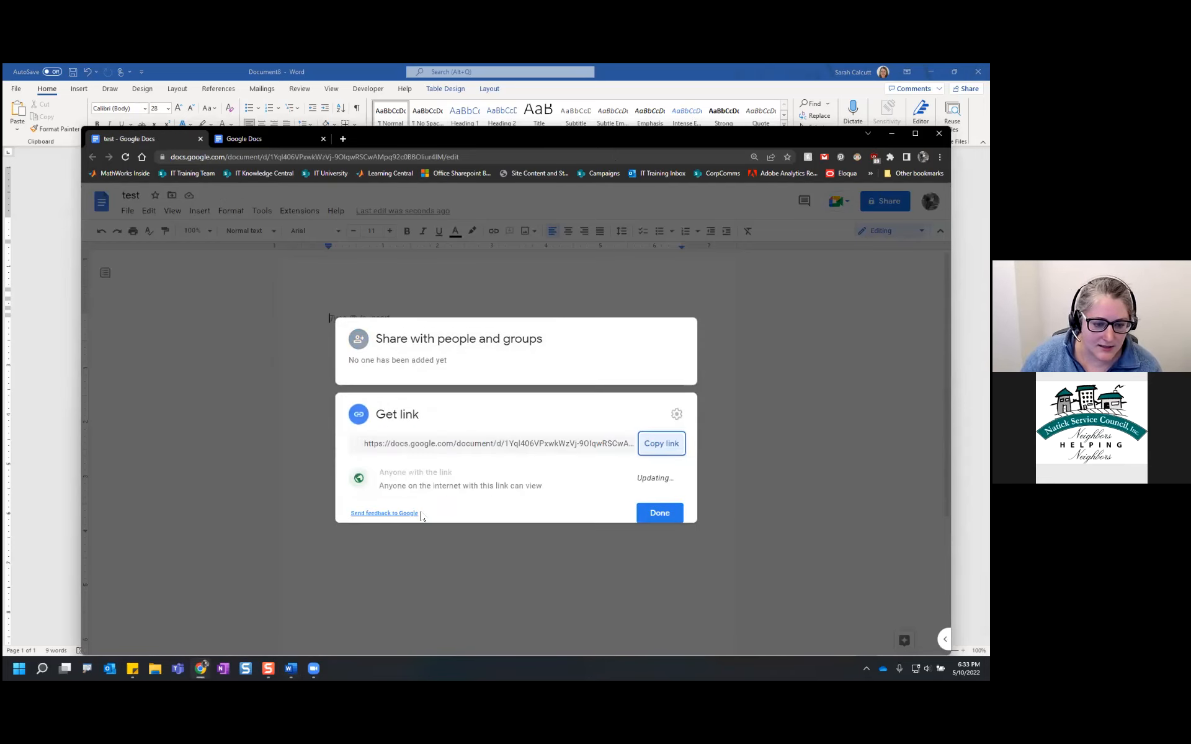
click(664, 472)
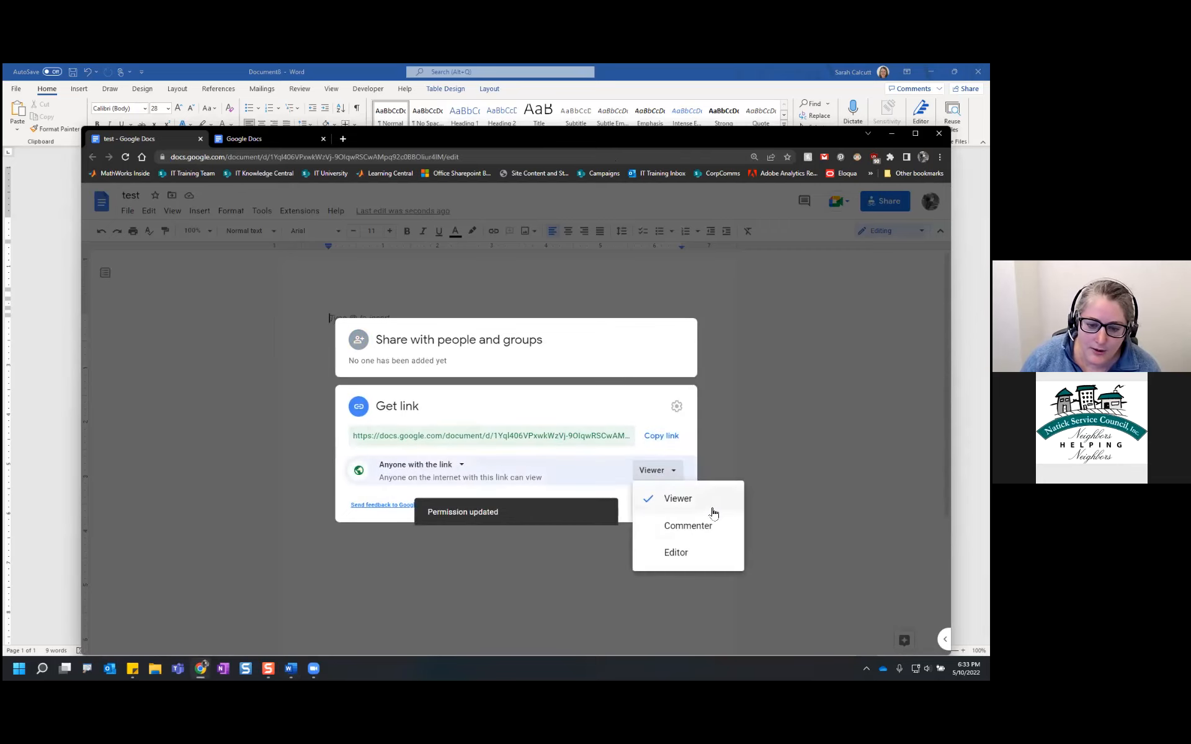
click(703, 556)
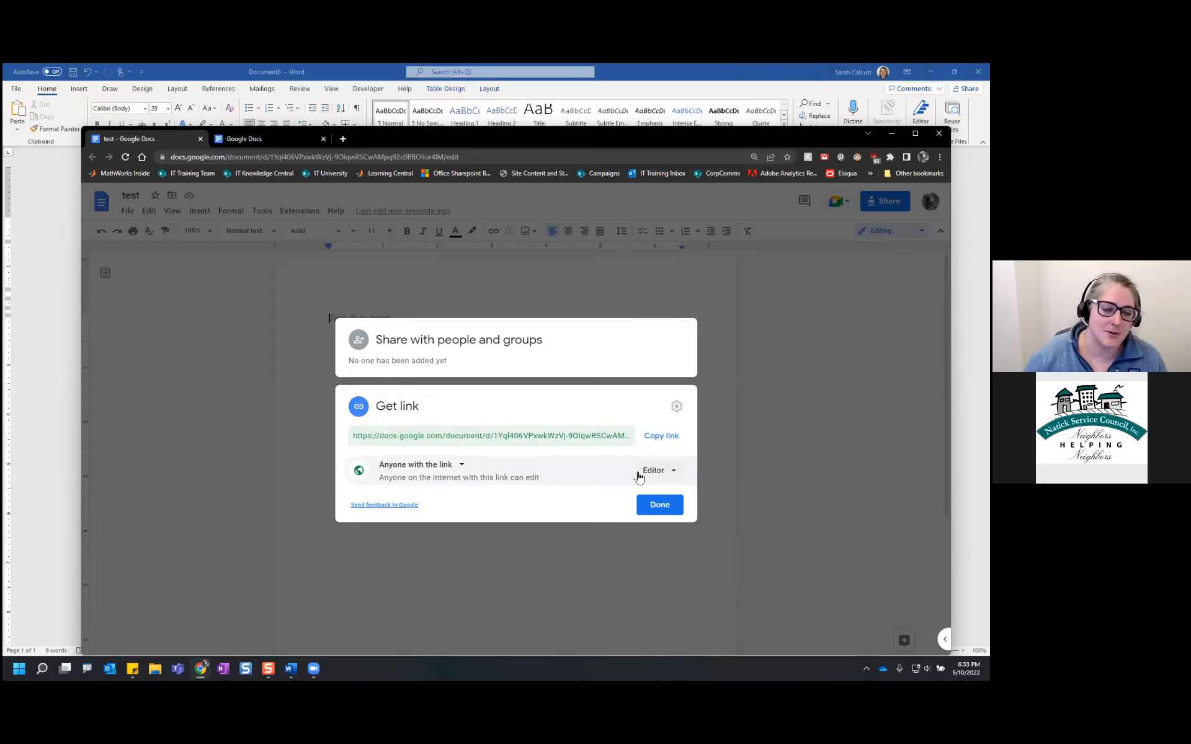
click(656, 505)
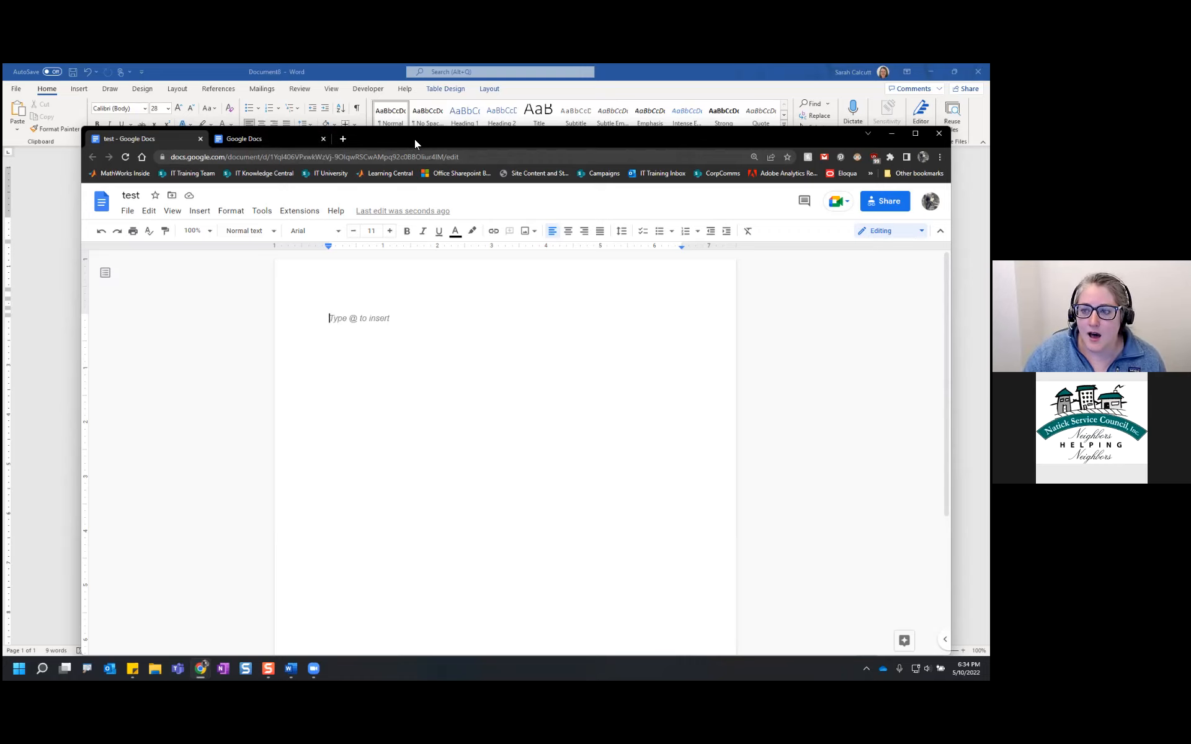
Step: Move the Chrome window out of the way, view the Word newsletter's sharing options and dismiss them
drag(414, 141, 4, 141)
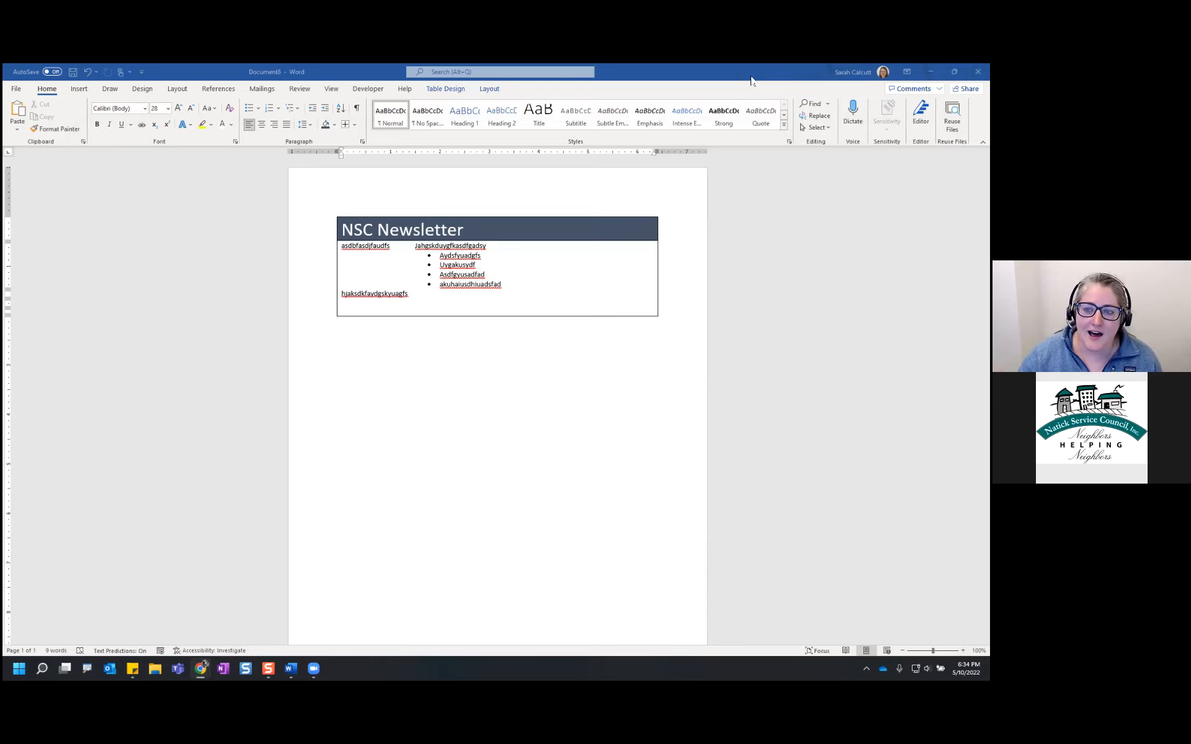
click(627, 77)
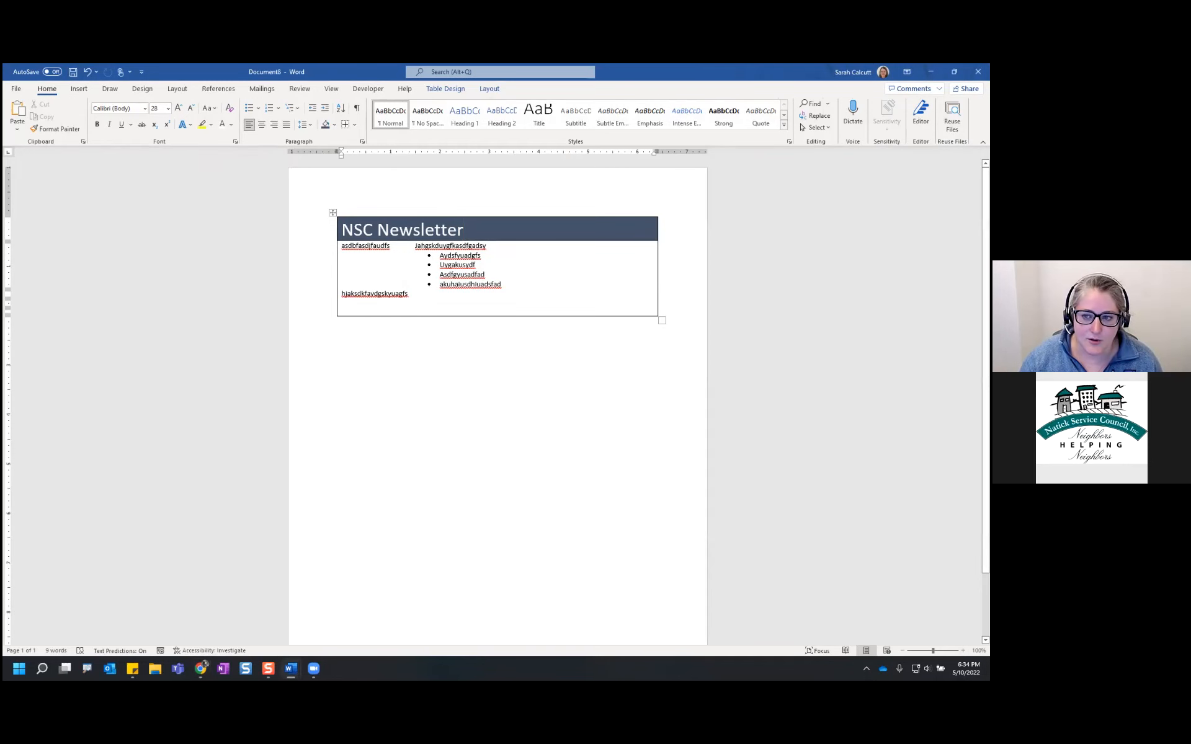
click(966, 88)
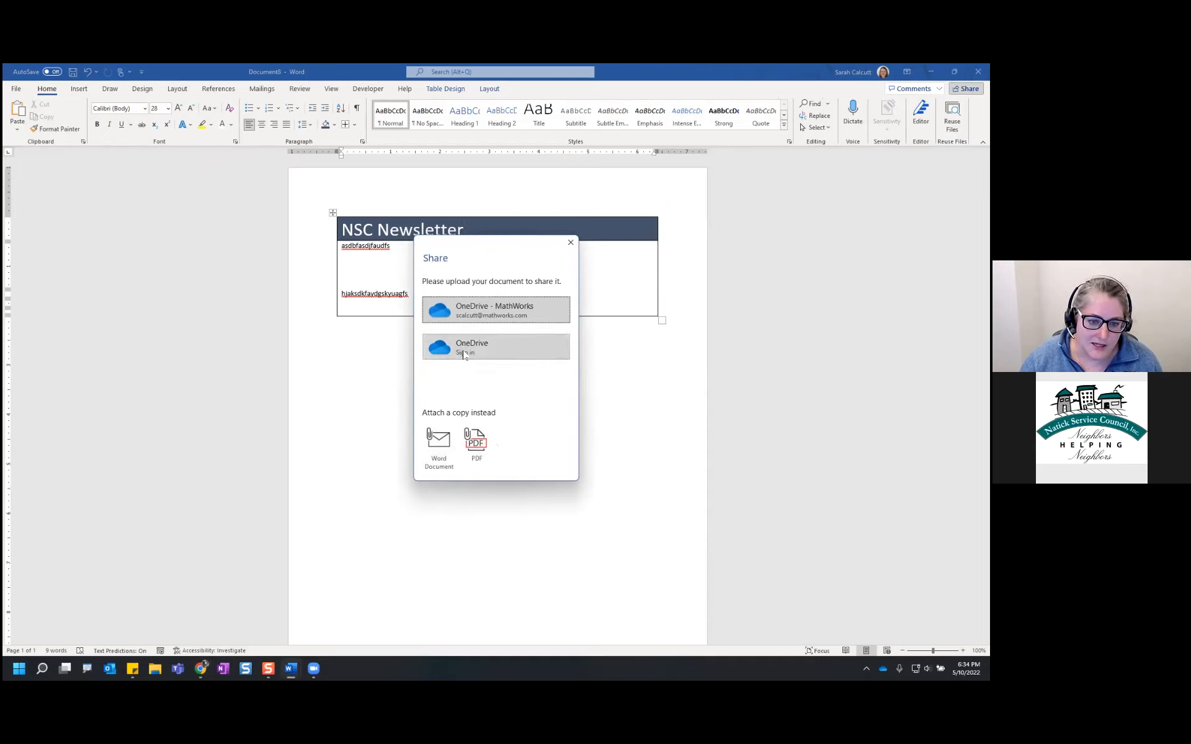
click(571, 242)
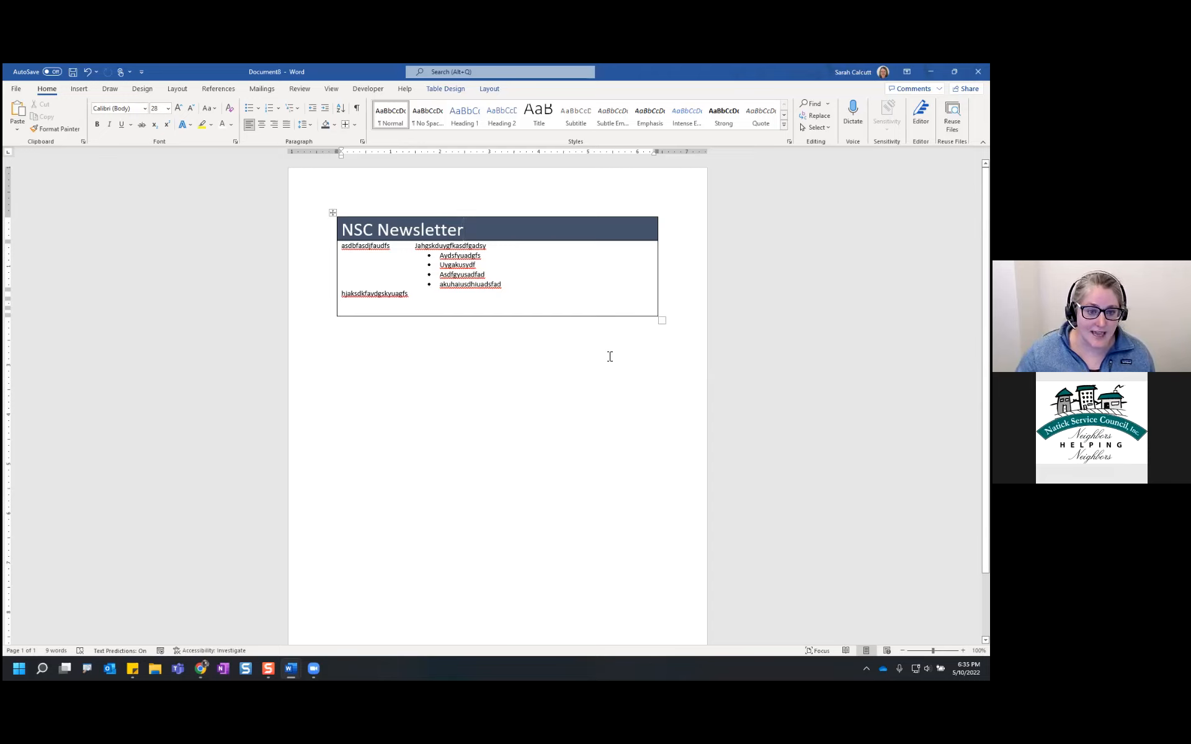
Step: Turn on Track Changes for everyone in the Word newsletter document
drag(494, 247, 424, 248)
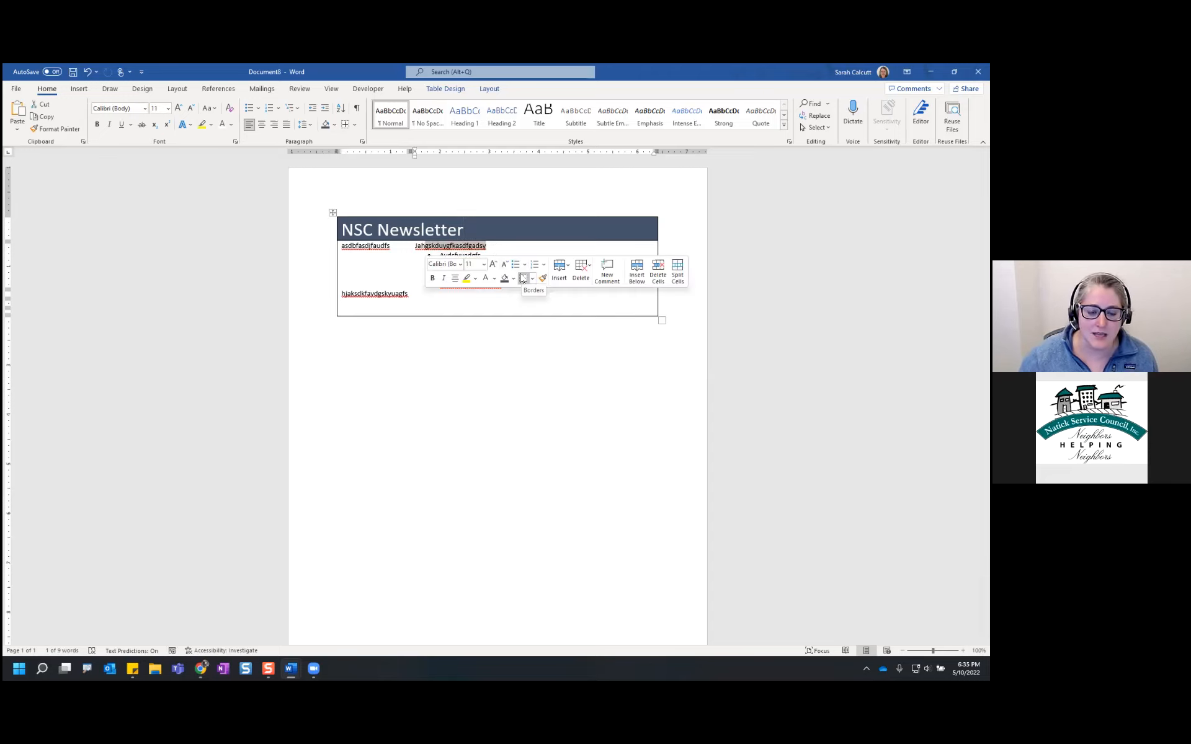
click(338, 321)
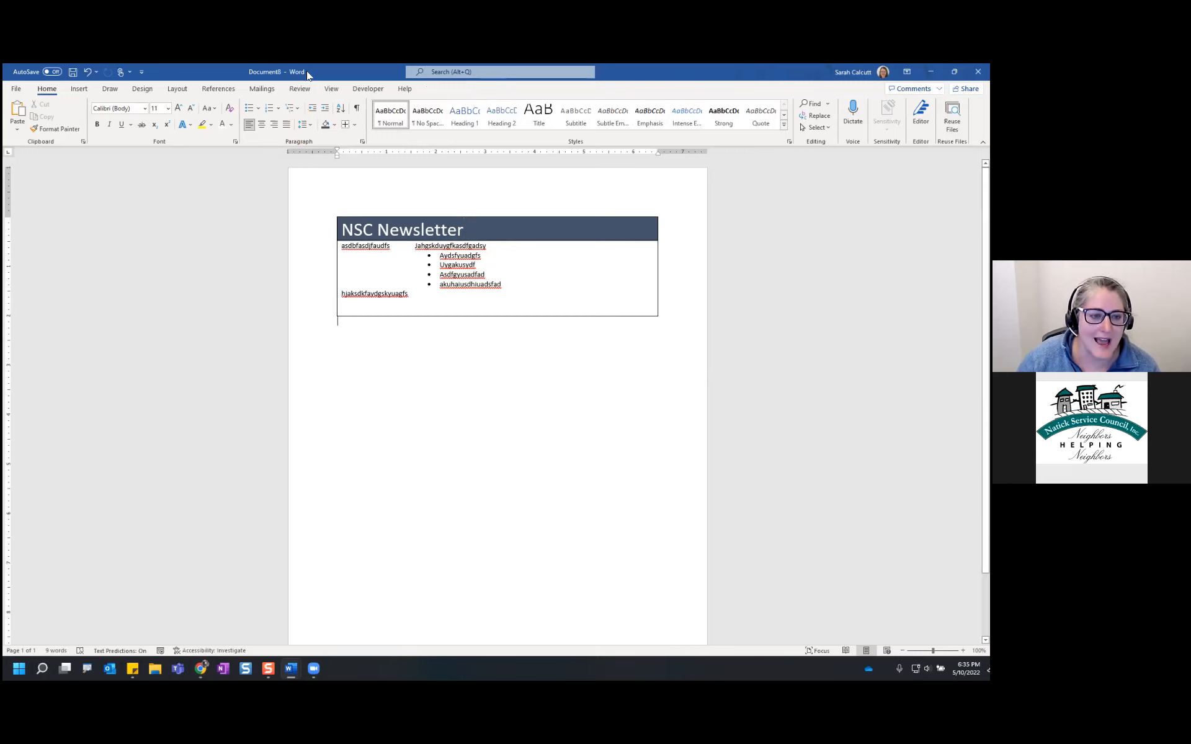
click(304, 90)
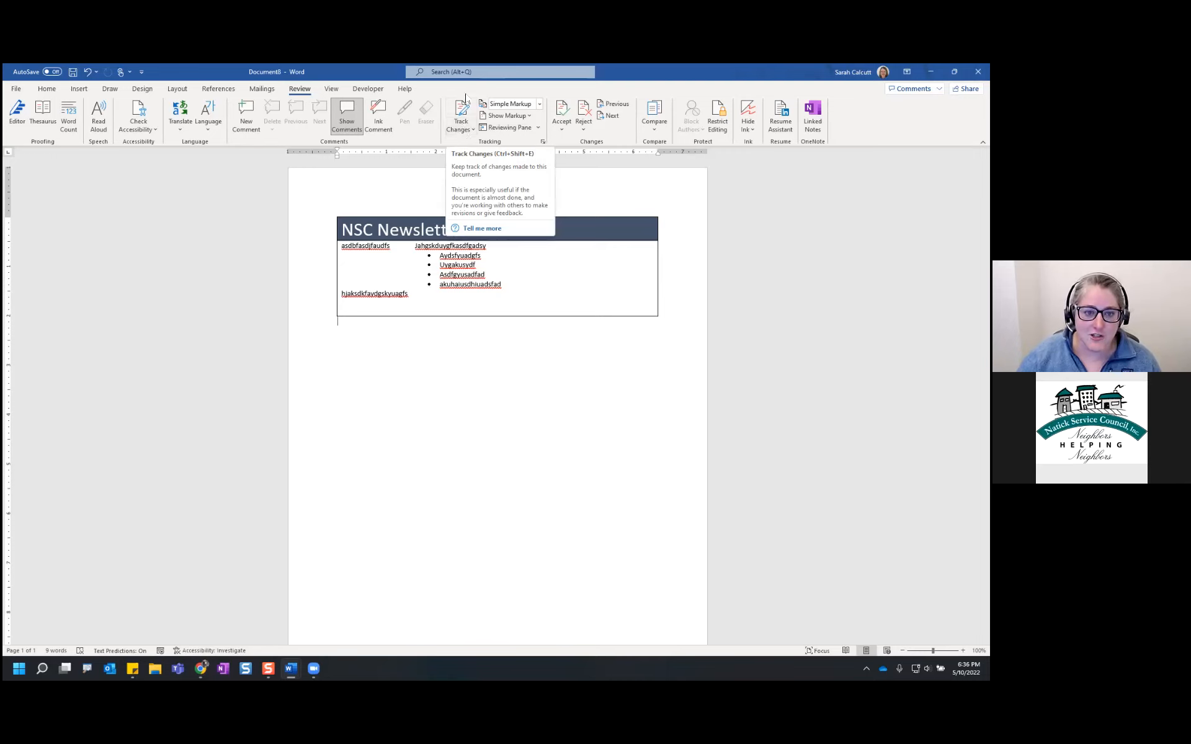
click(463, 130)
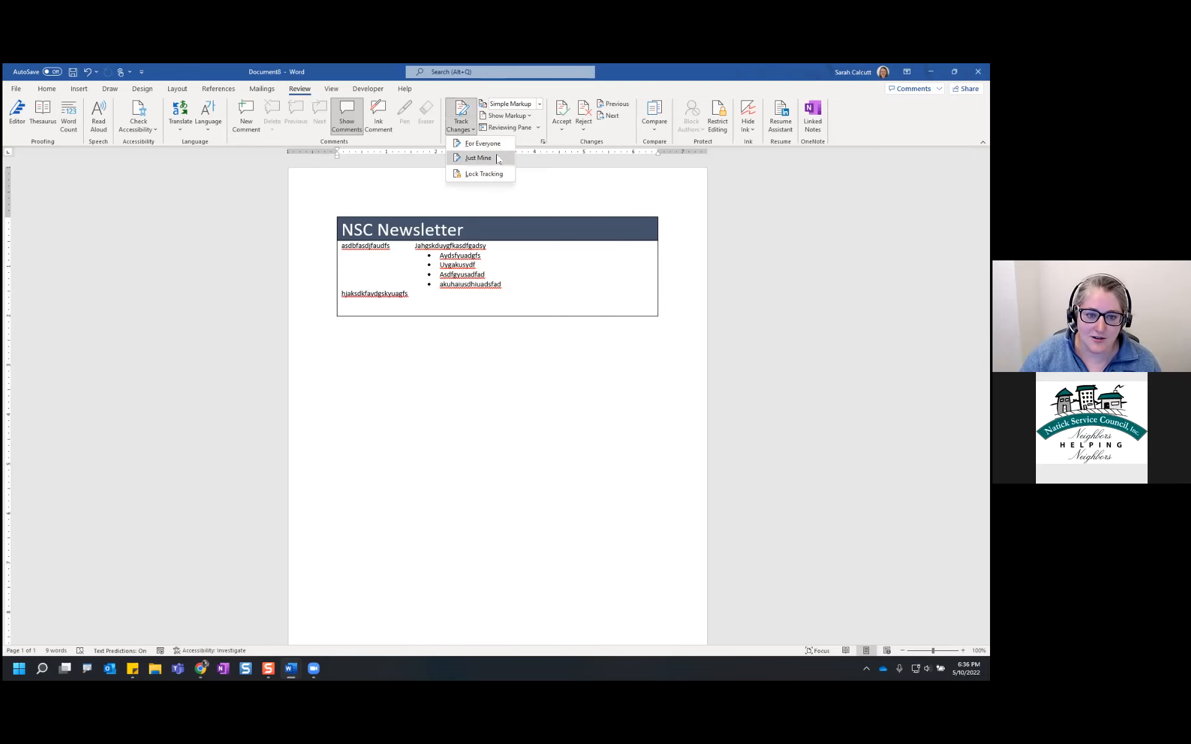
click(498, 145)
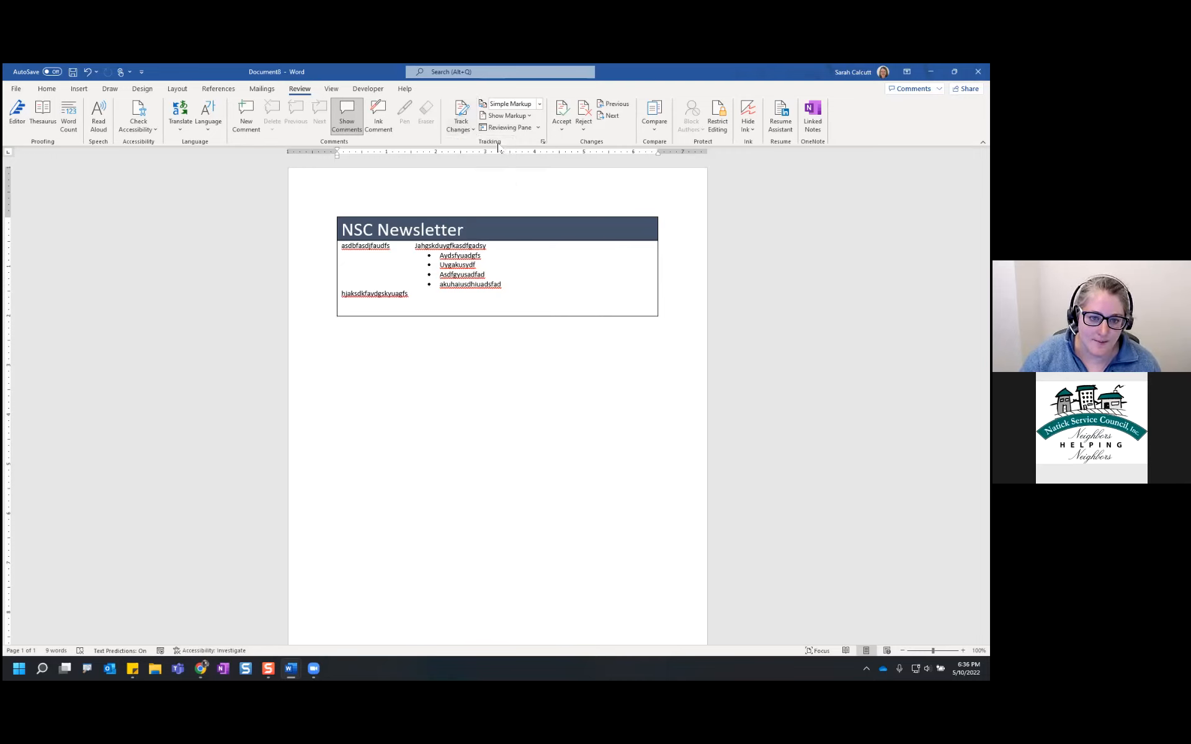
Step: Delete "dfgadsy" from the end of the line above the bullets and show the tracked changes as All Markup
double_click(481, 246)
right_click(478, 248)
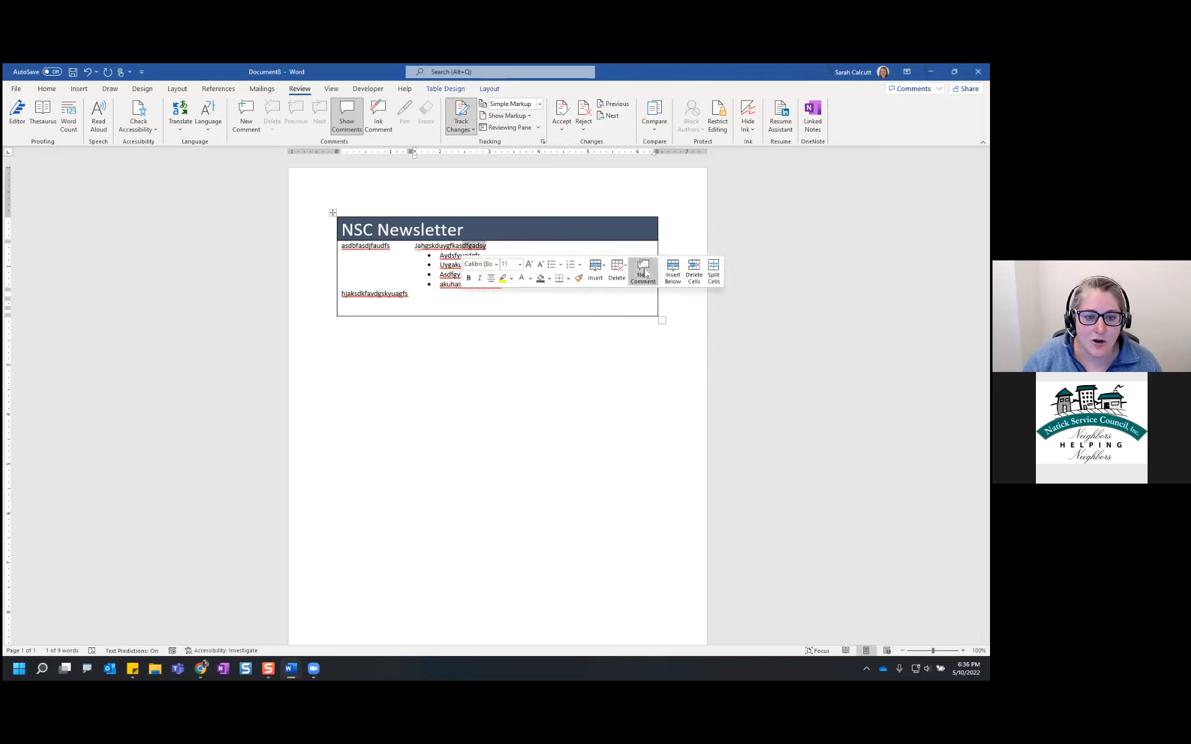
key(Delete)
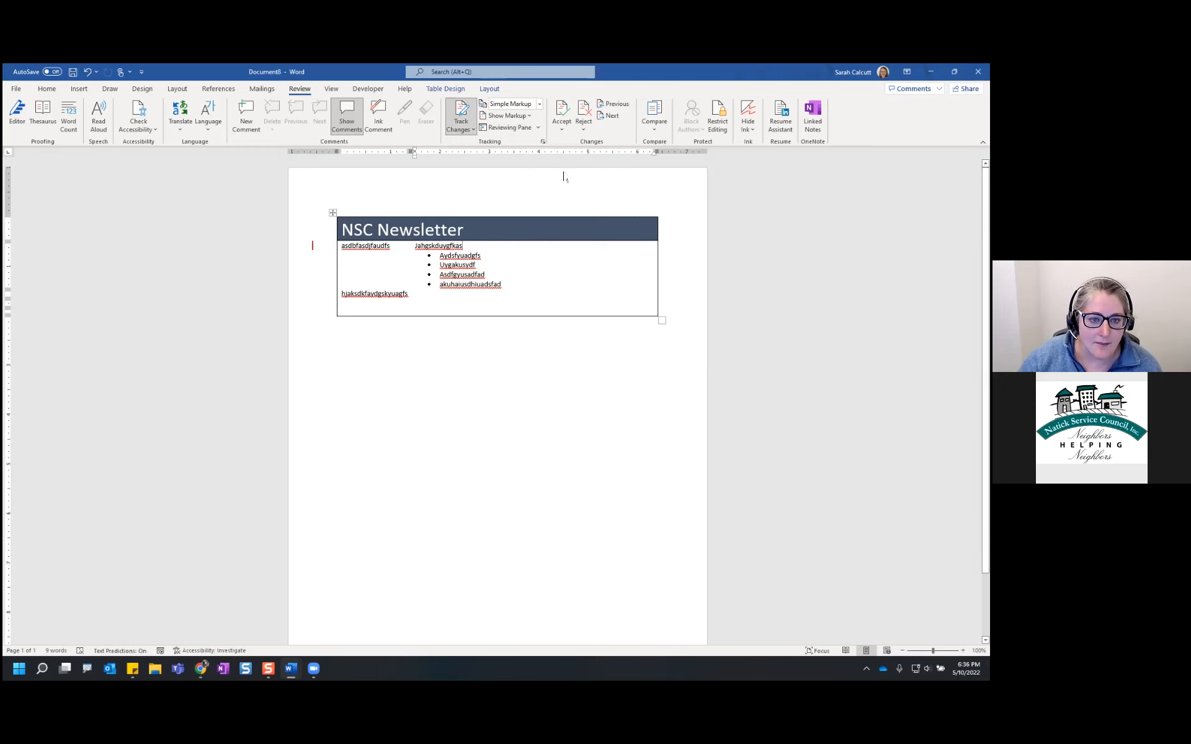
click(539, 104)
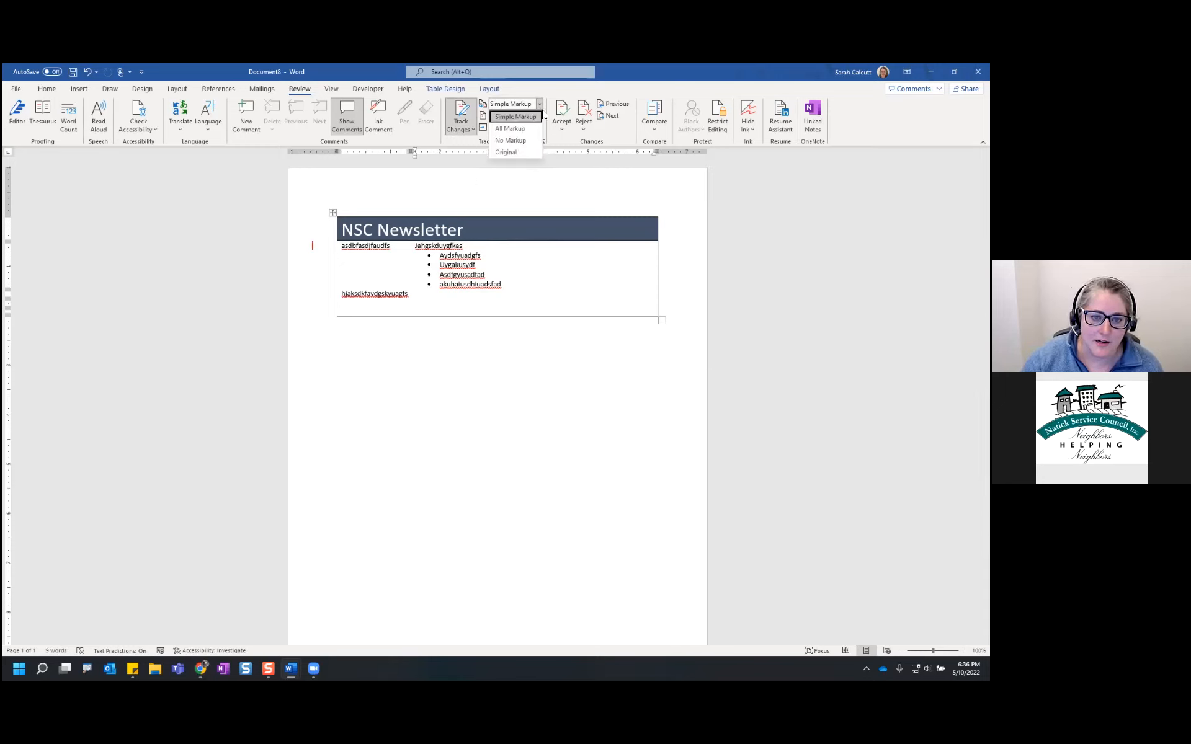
click(510, 129)
Step: Add three bullets after "Uygakusydf": "Kuyahsuydgfkuyadsf", "'uhiulhhiuasdf" and "asdfasdfdsa"
drag(457, 257, 486, 254)
click(487, 265)
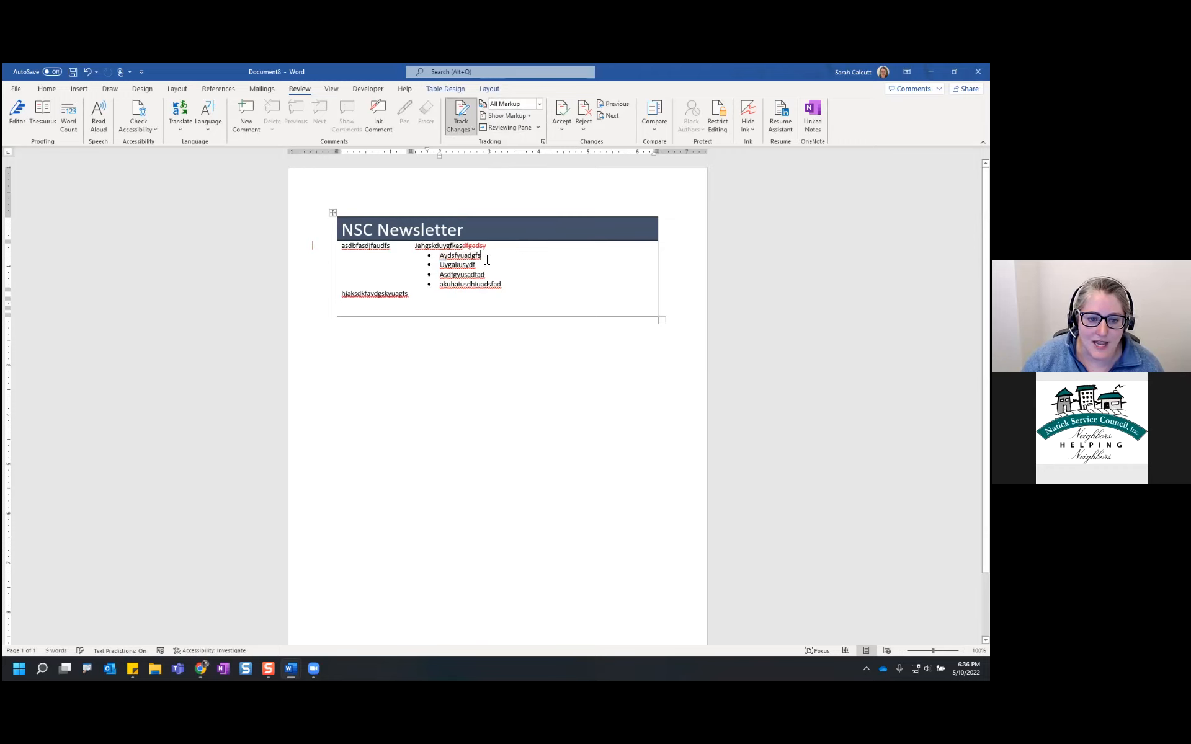
key(Return)
text(Kuyahsuydgfkuyadsf)
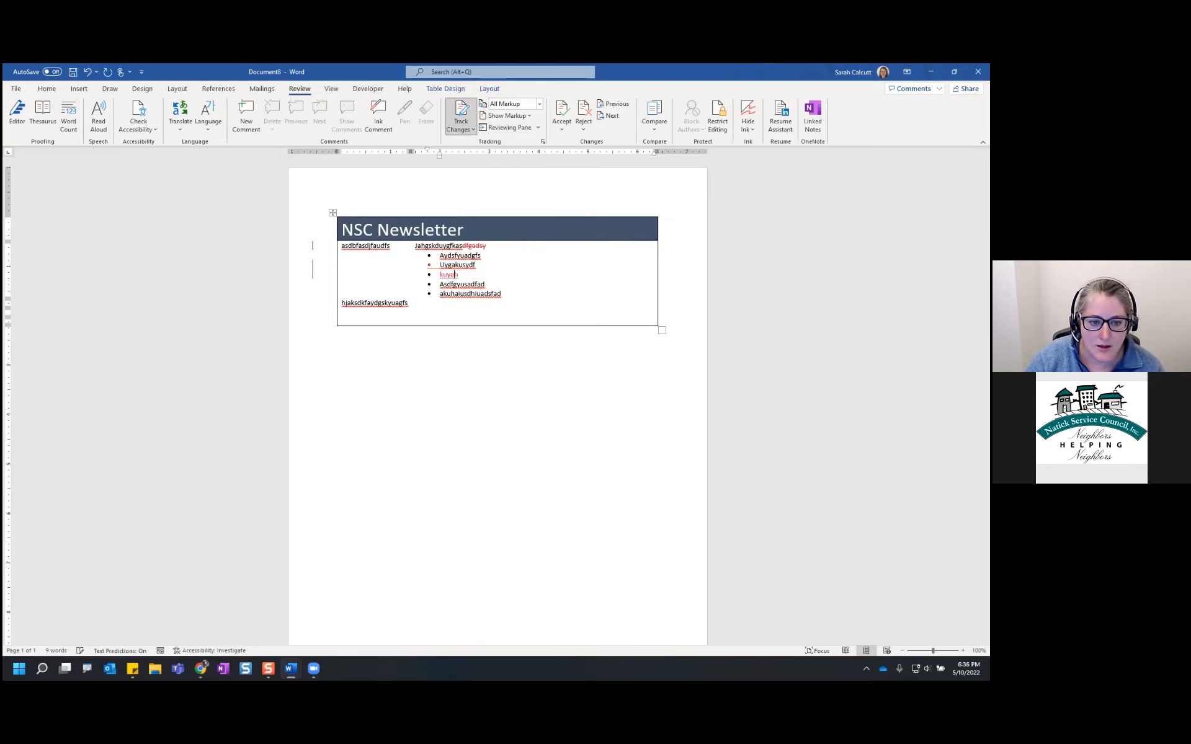
key(Return)
text('uhiulhhiuasdf)
key(Return)
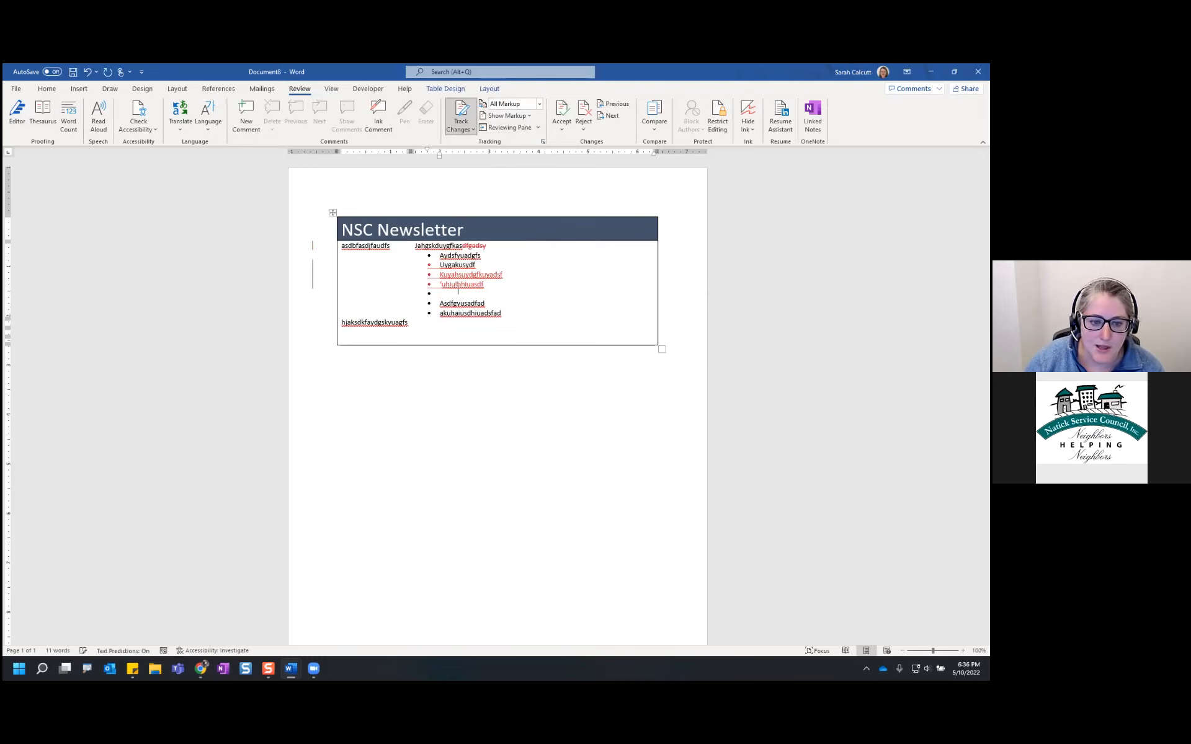
text(asdfasdfdsa)
Step: Bold the "Jahgskduygfka" part of the line above the bullet list as a tracked formatting change
click(427, 343)
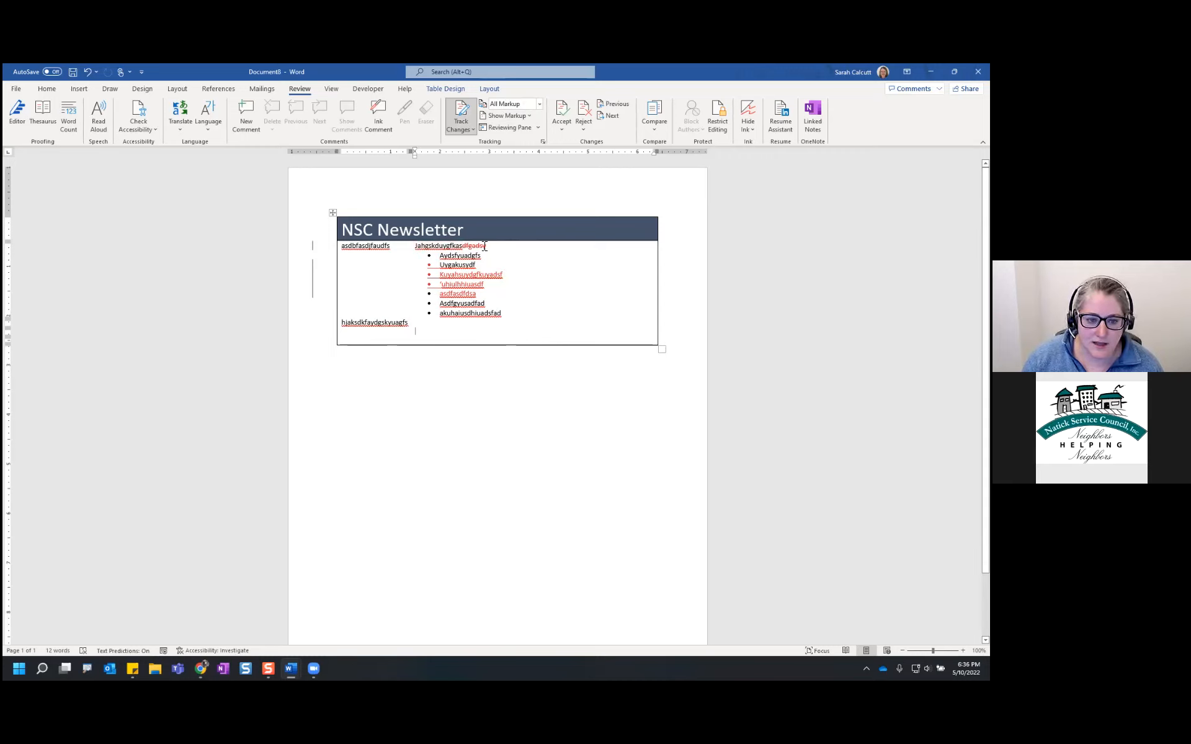
double_click(461, 246)
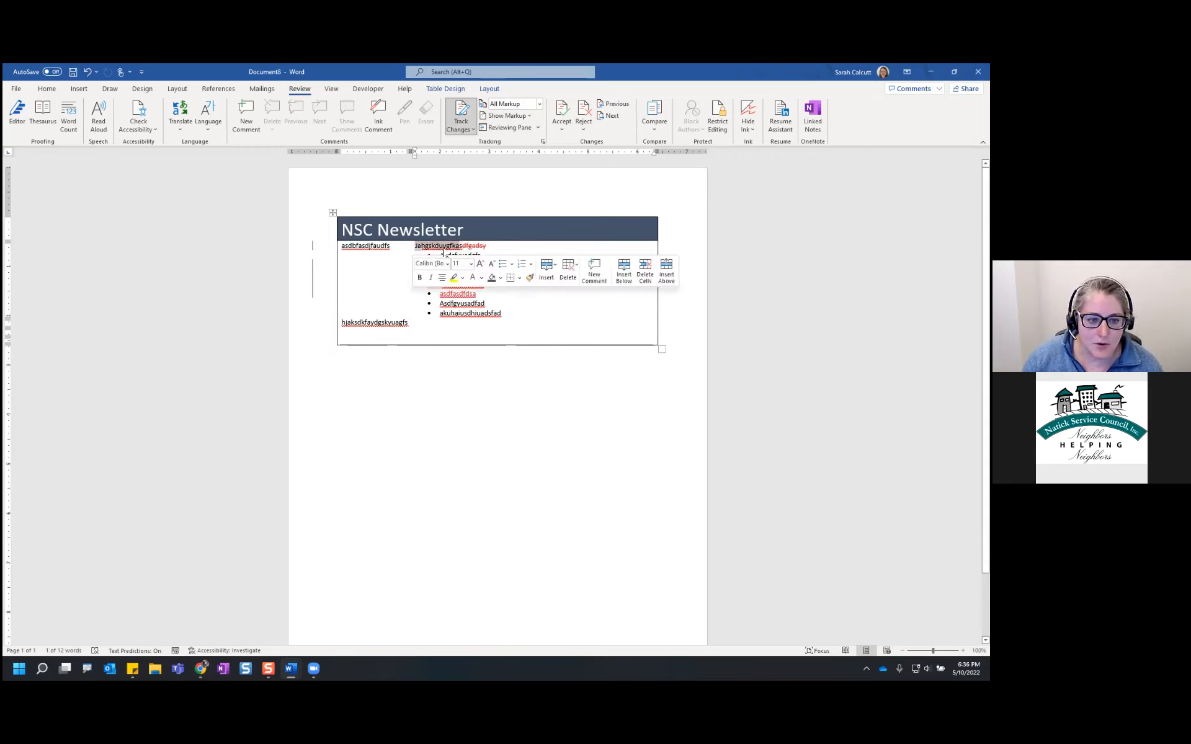
click(420, 277)
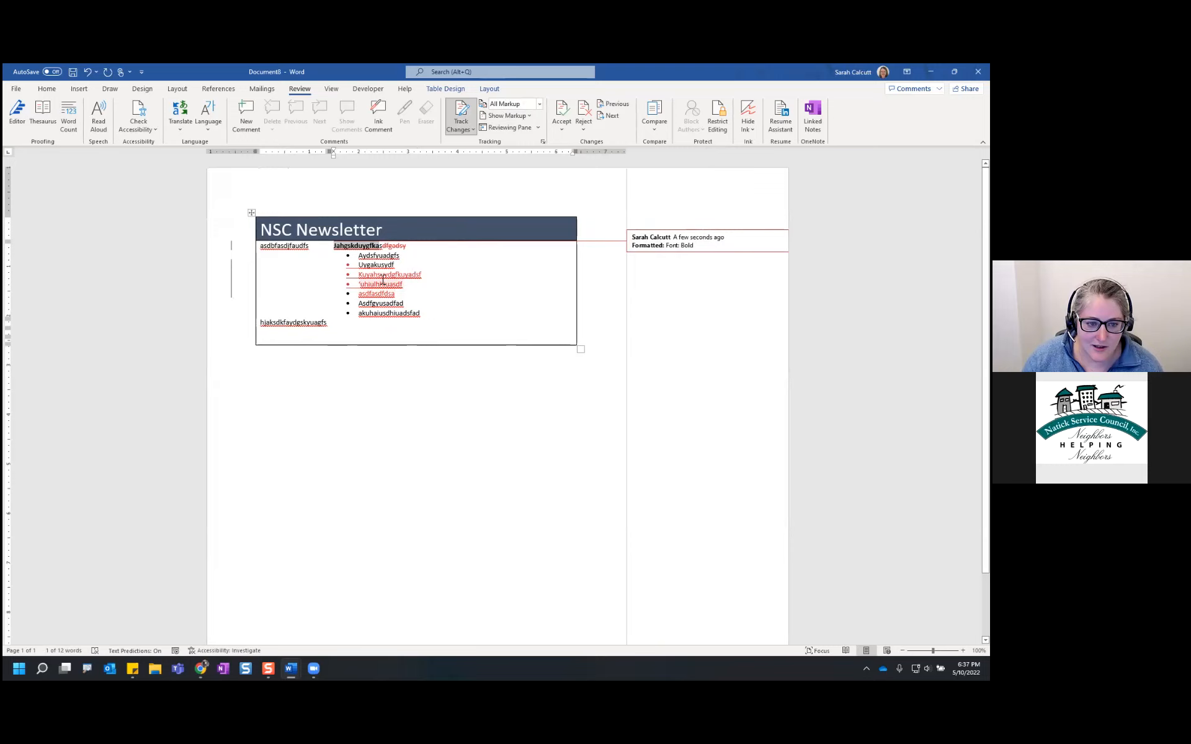
Step: Compare how the tracked edits display by switching to Simple Markup and back to All Markup
mouse_move(382, 281)
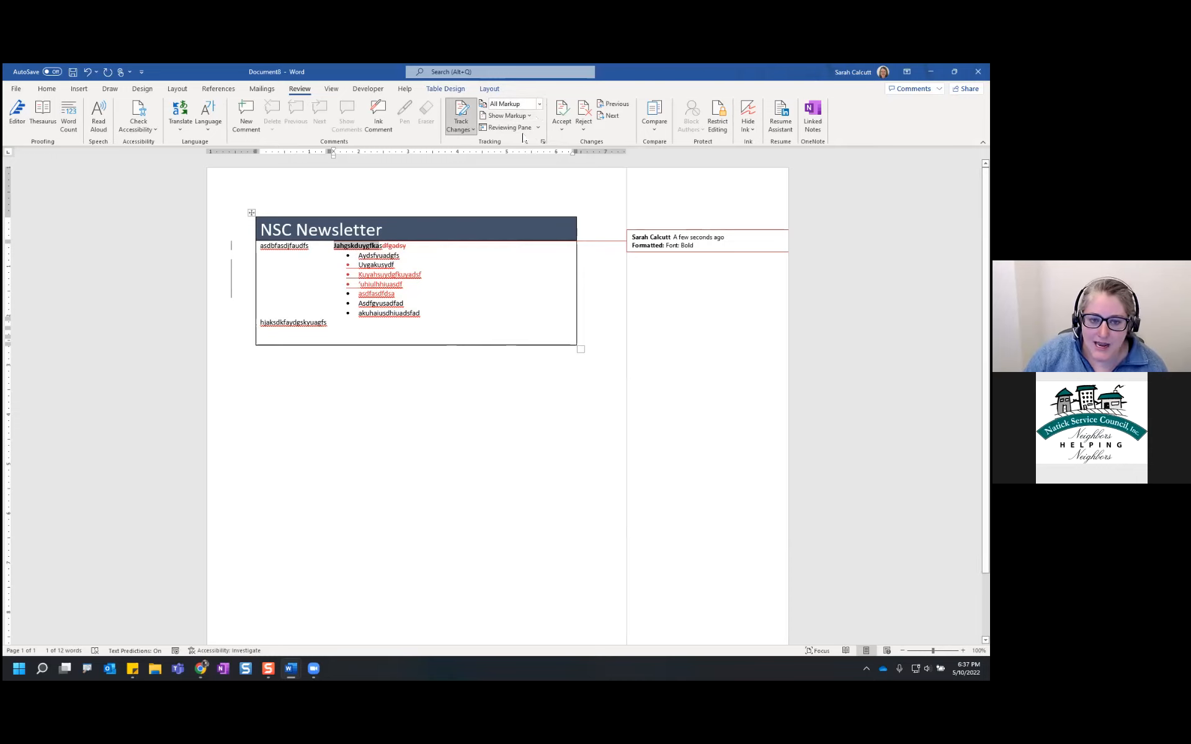
click(533, 104)
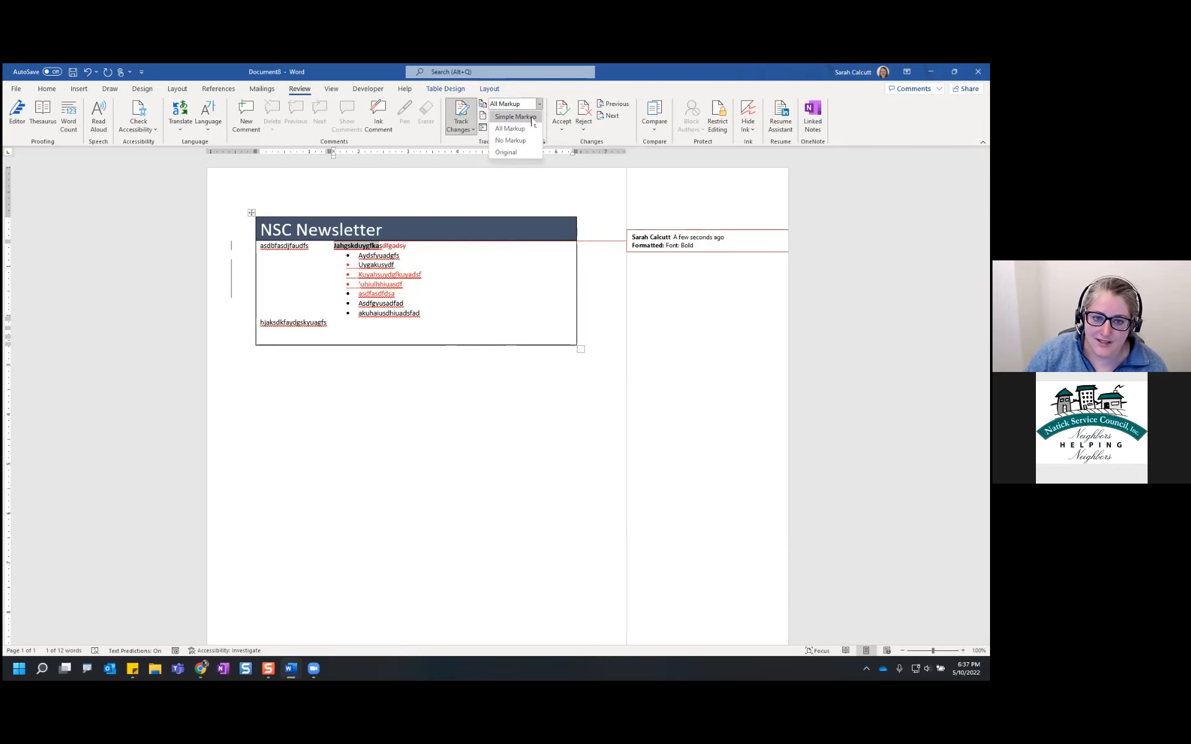
click(515, 117)
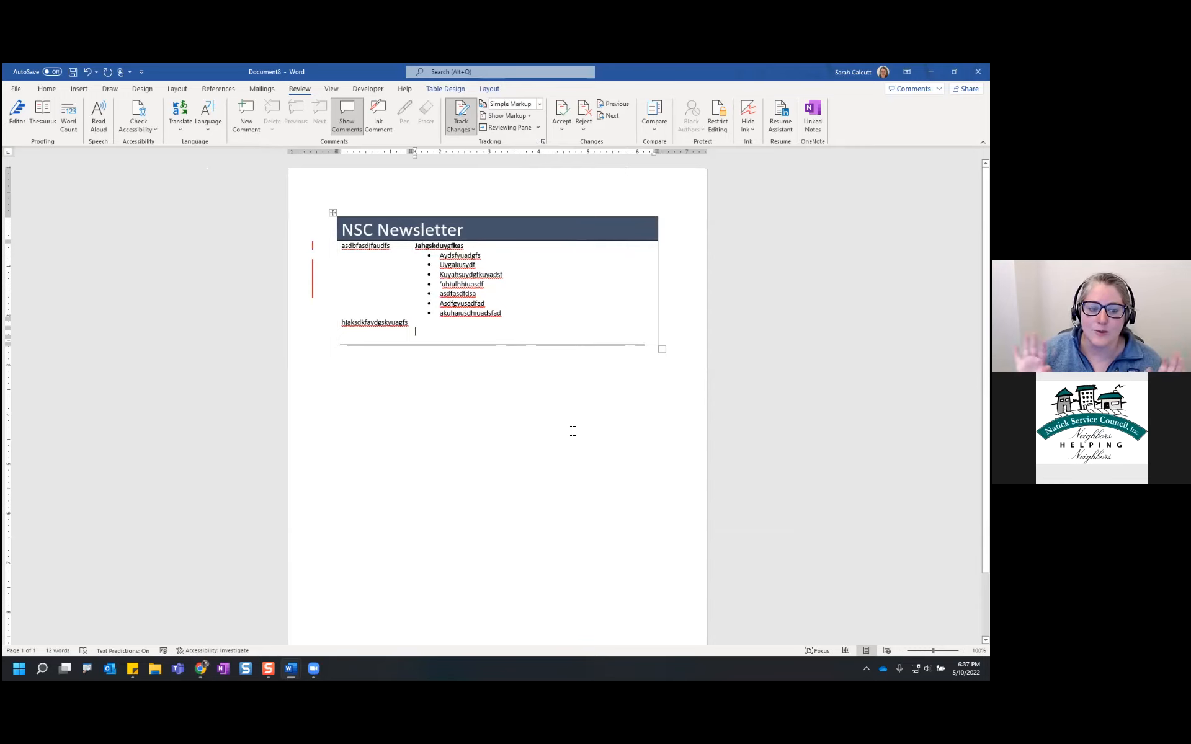
click(422, 325)
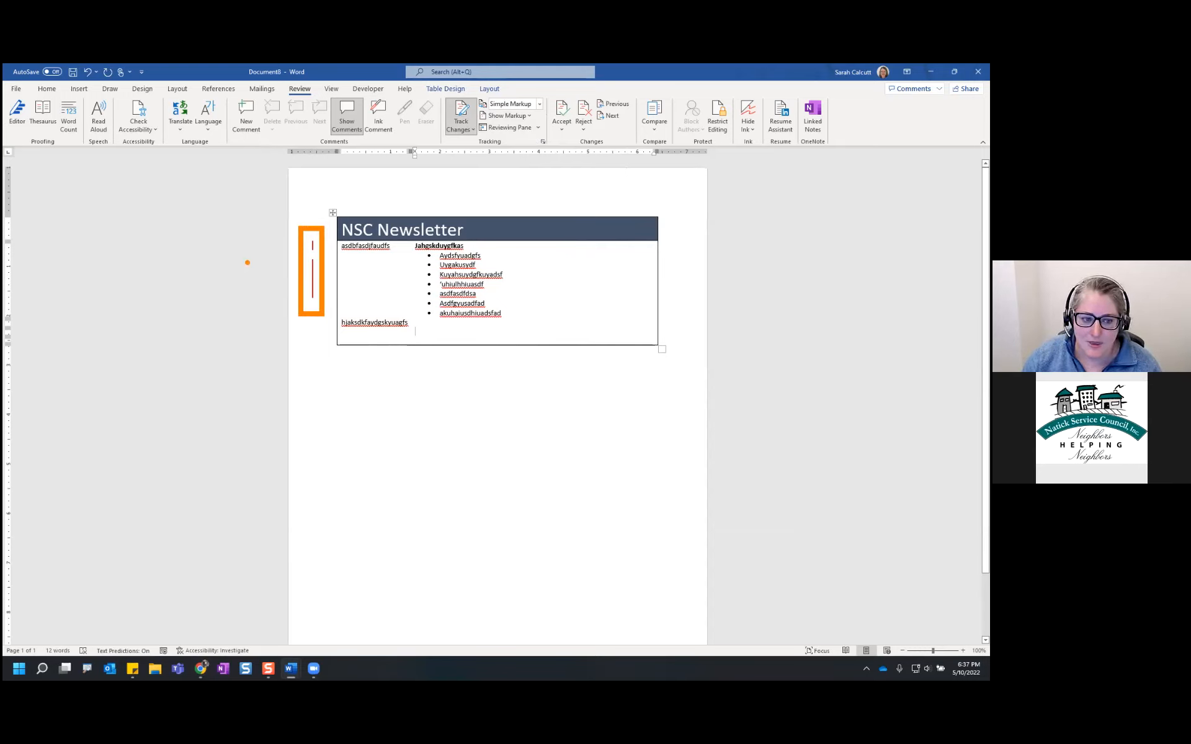
click(539, 104)
click(528, 129)
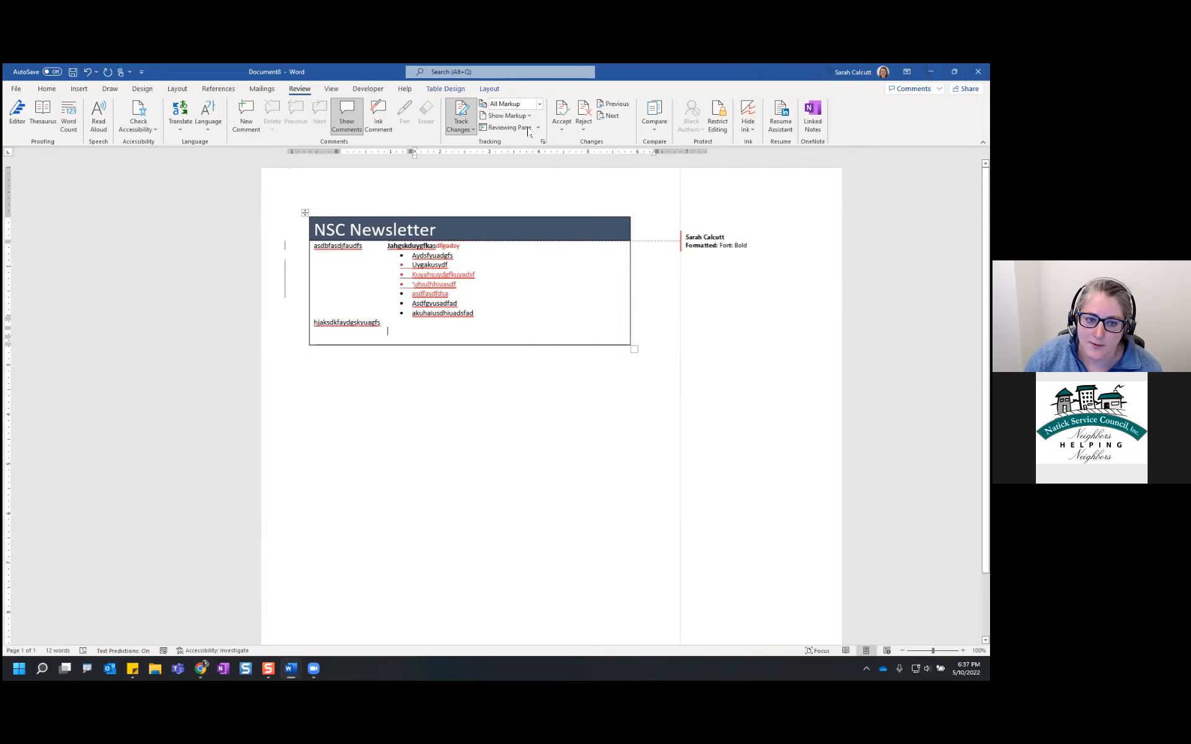
Step: View the newsletter's Original version without the edits and set the markup display to Simple Markup
click(540, 104)
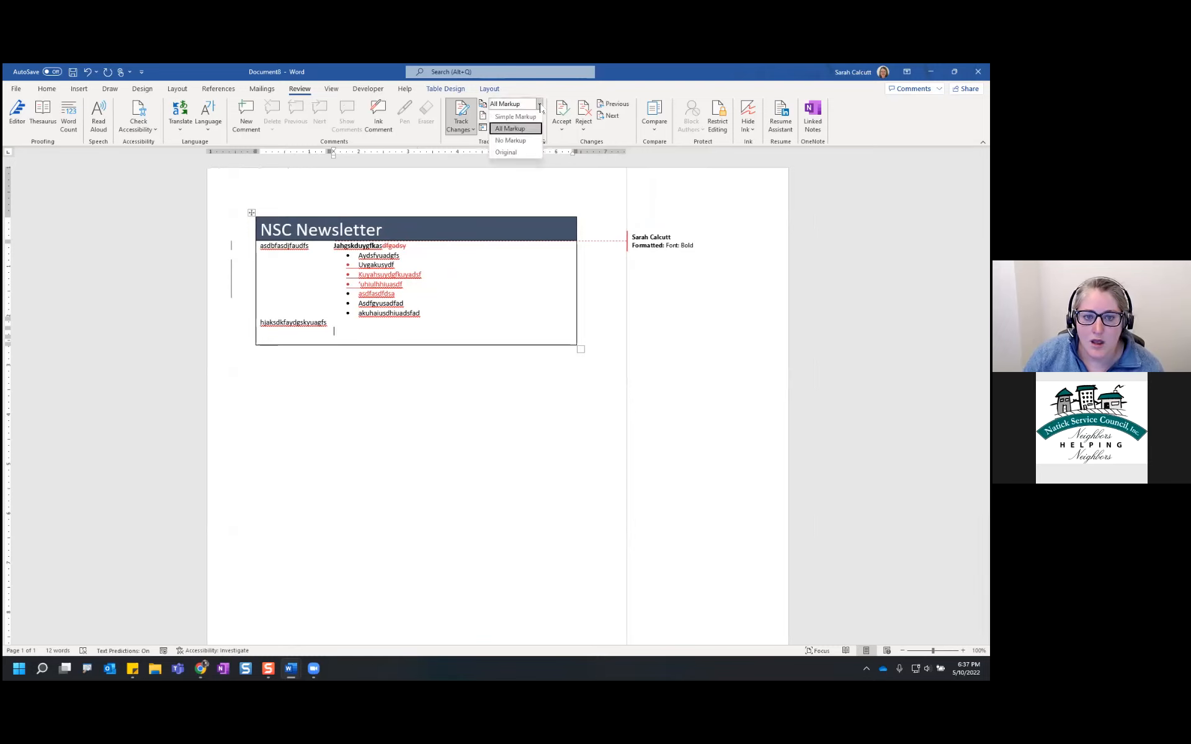
click(514, 153)
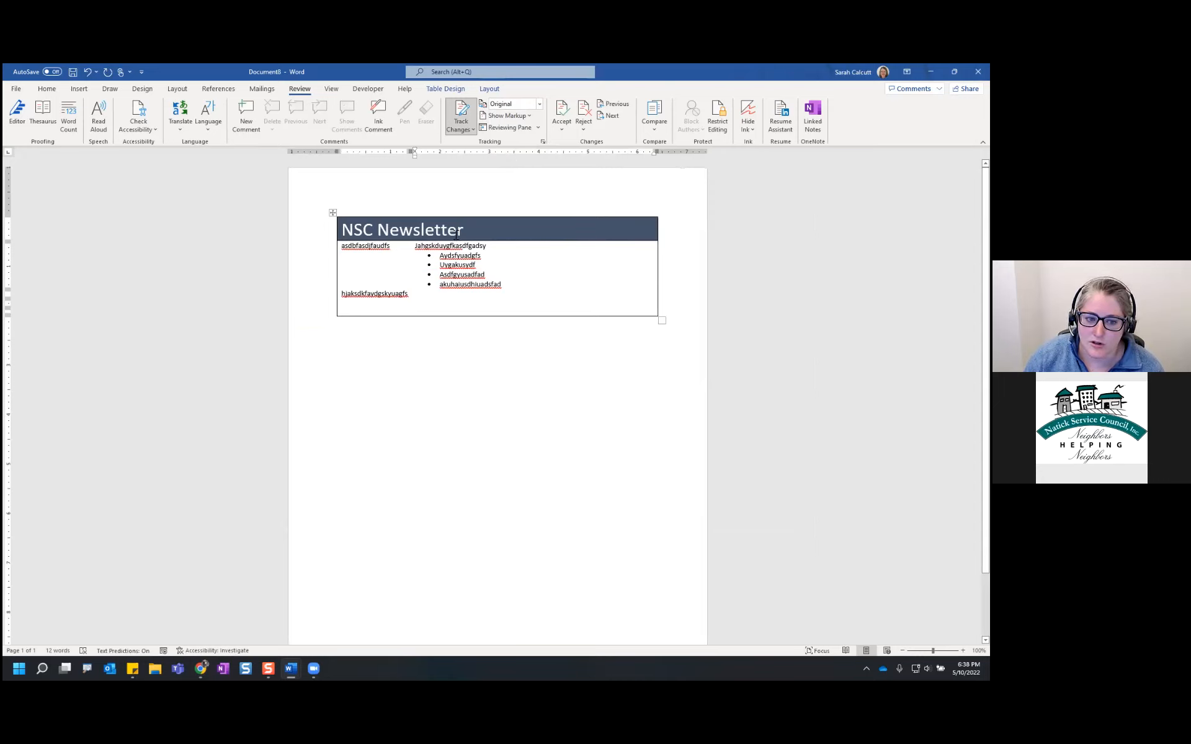
click(539, 104)
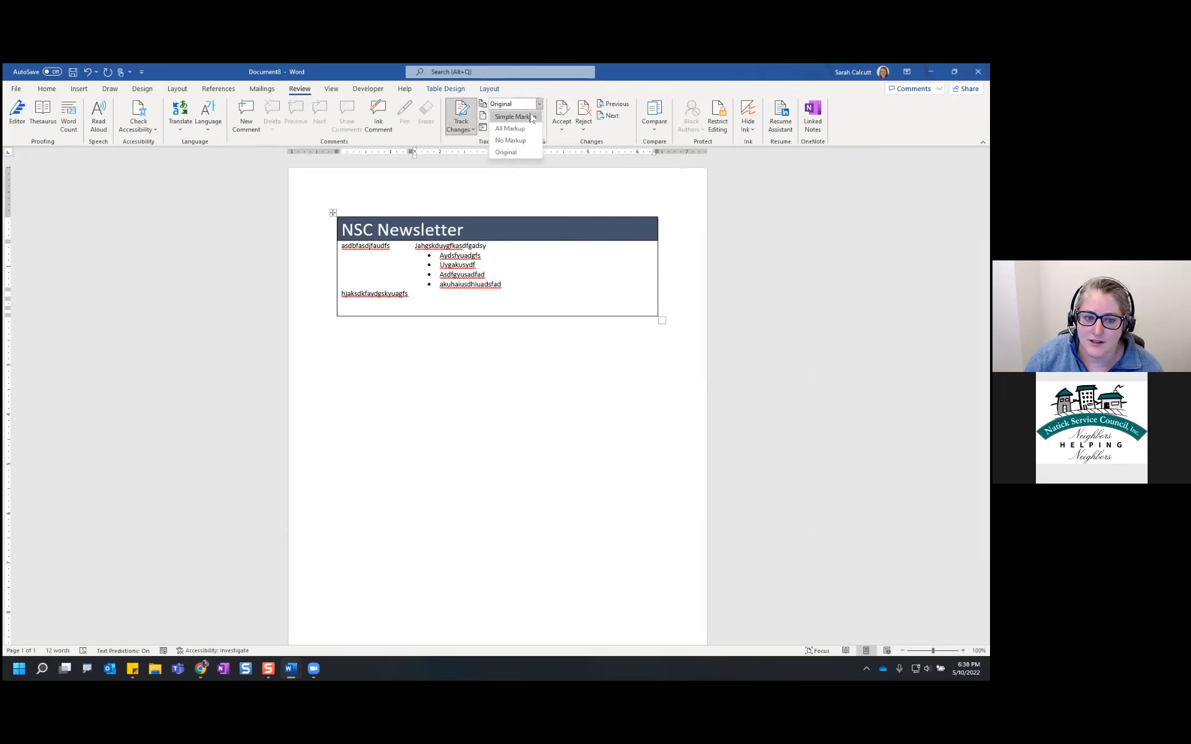
click(532, 117)
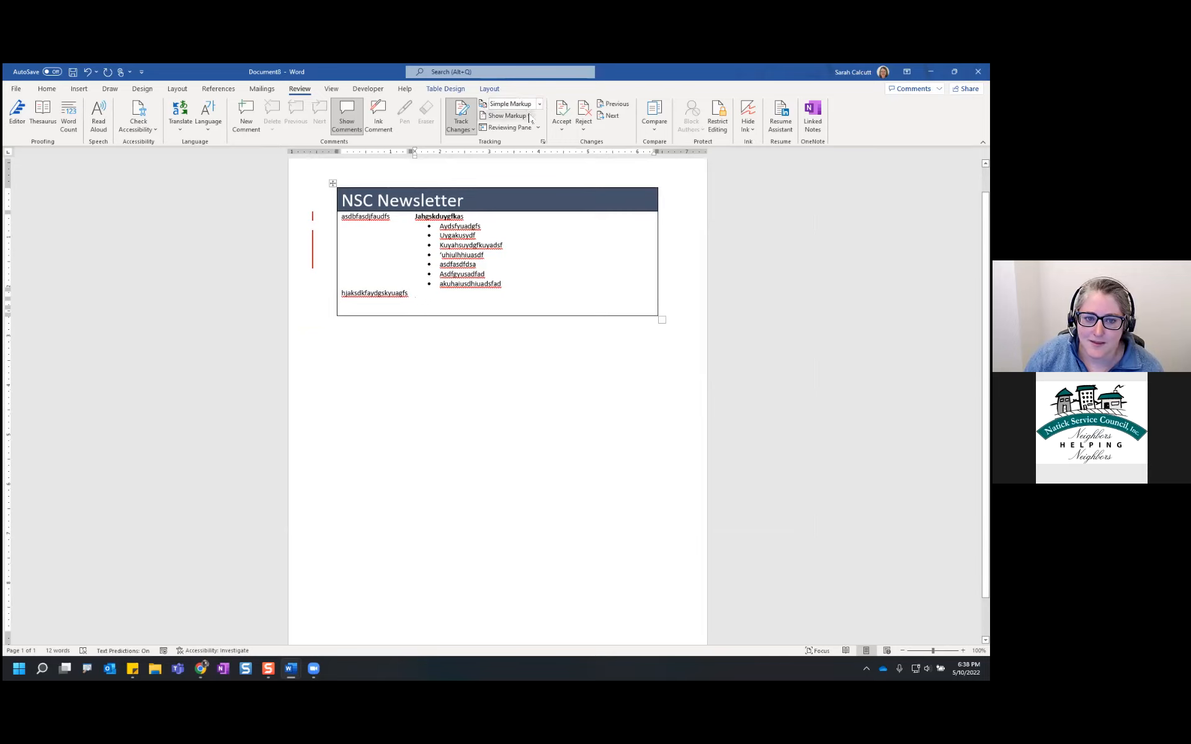
Step: Examine which markup types and specific reviewers can be shown, and close the options without changing them
click(531, 116)
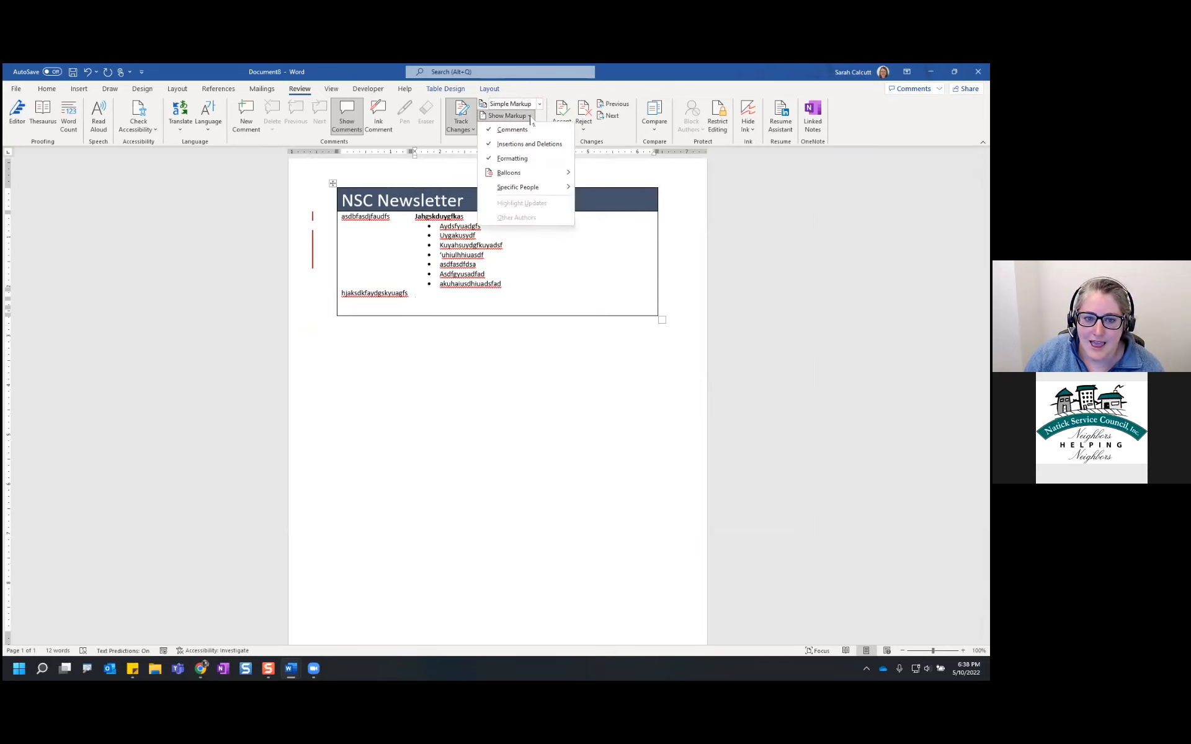
click(529, 116)
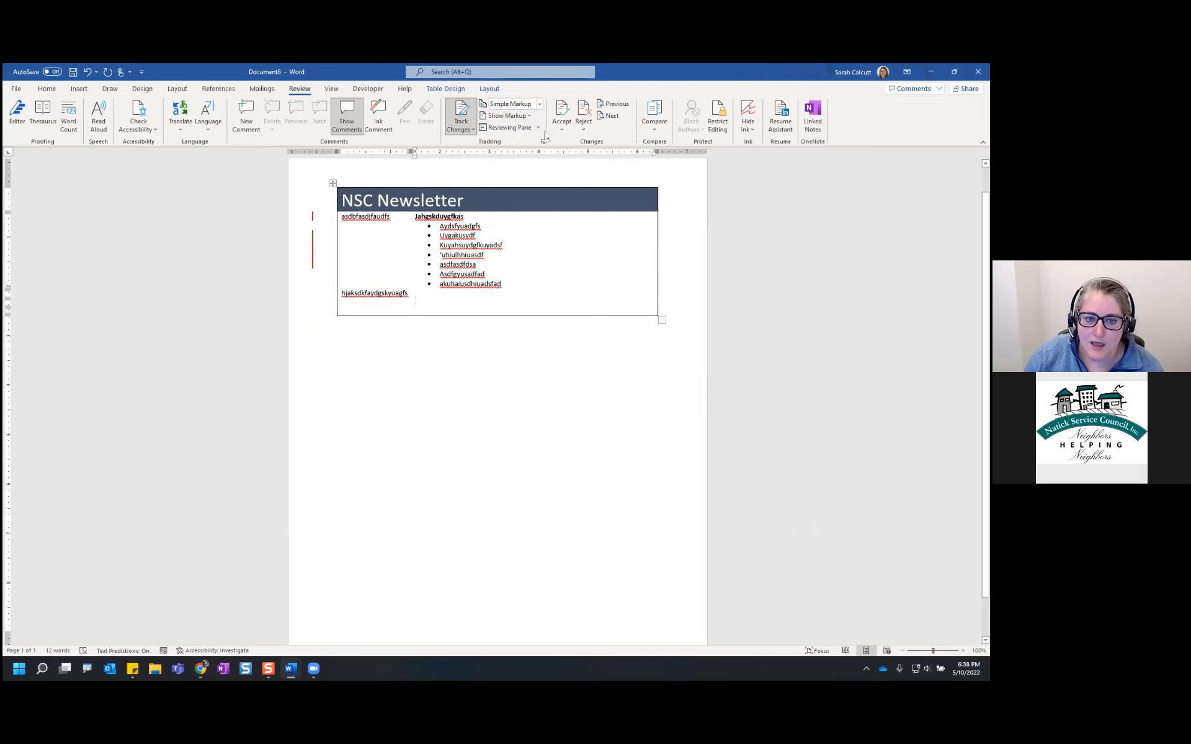
click(524, 116)
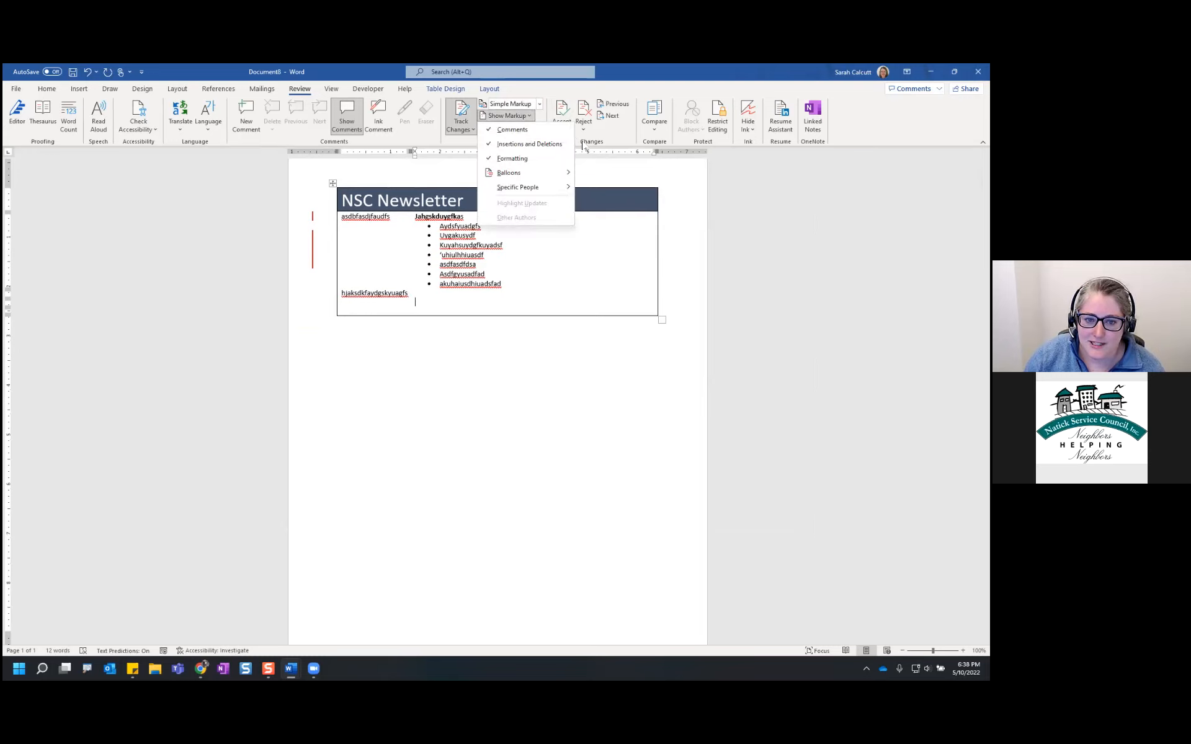
mouse_move(524, 189)
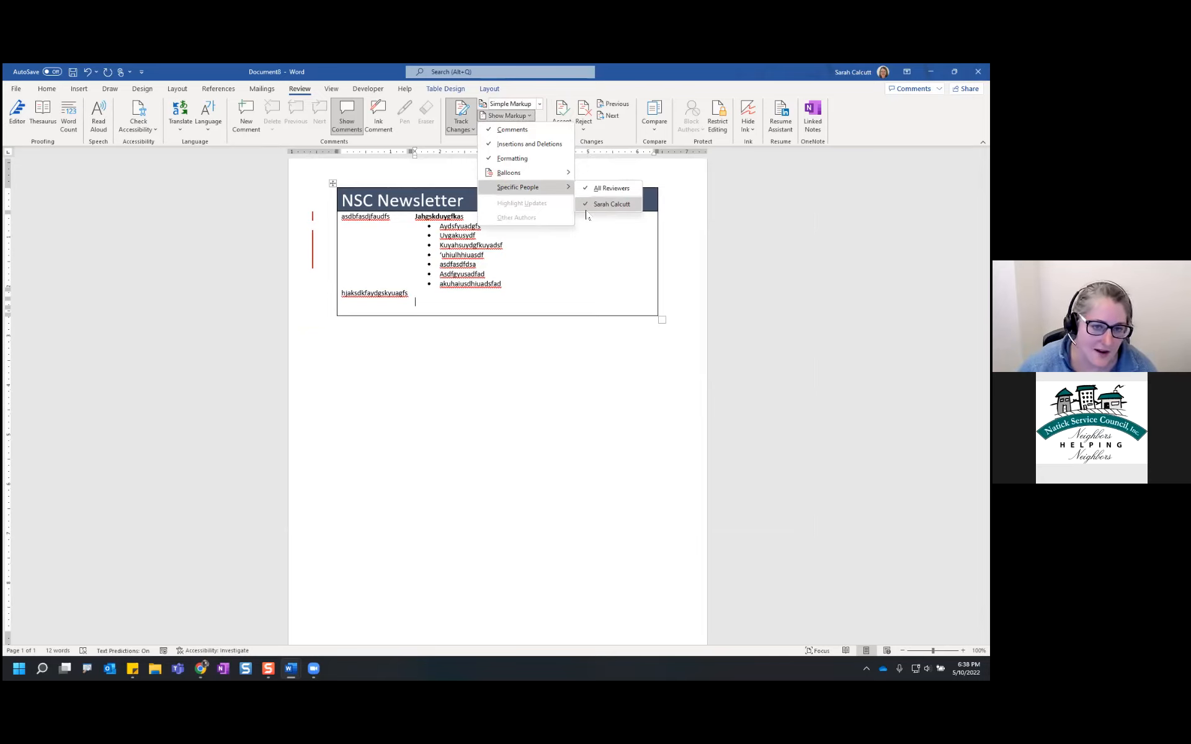
click(790, 209)
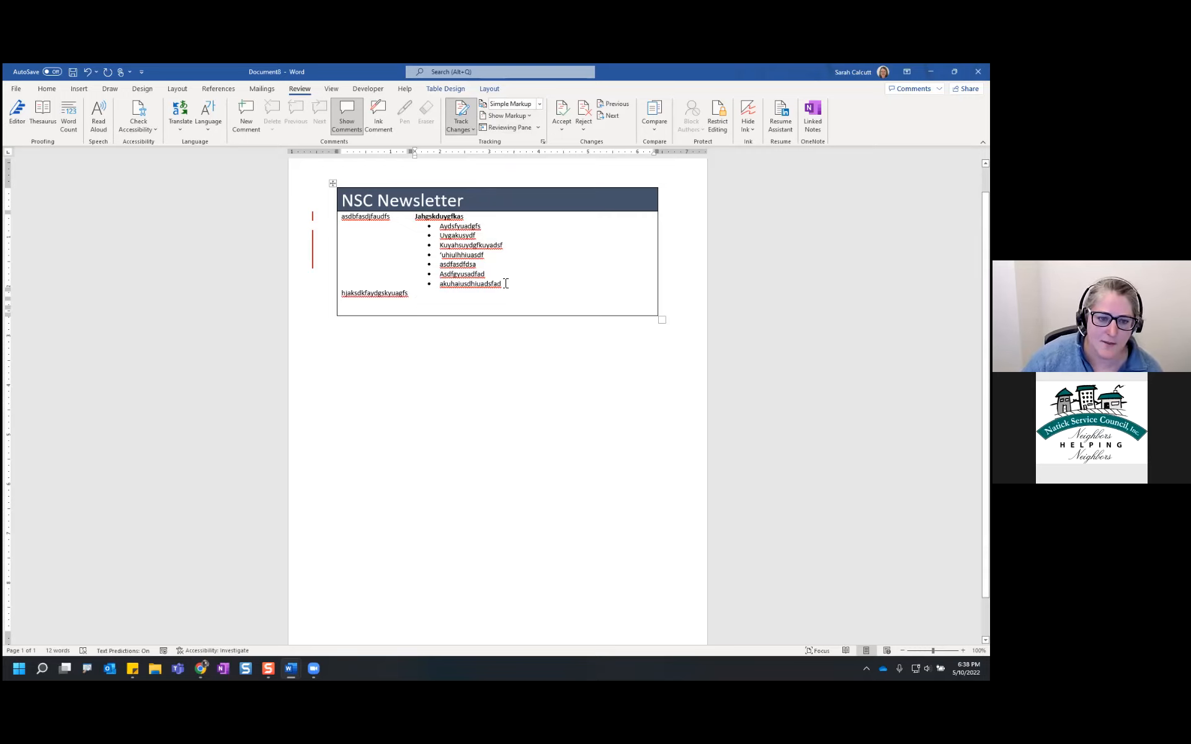
Step: Comment "I think you need to spell check this!" on the "asdfasdfdsa" and "Asdfgyusadfad" bullets and try to resolve the comment
drag(440, 265, 505, 276)
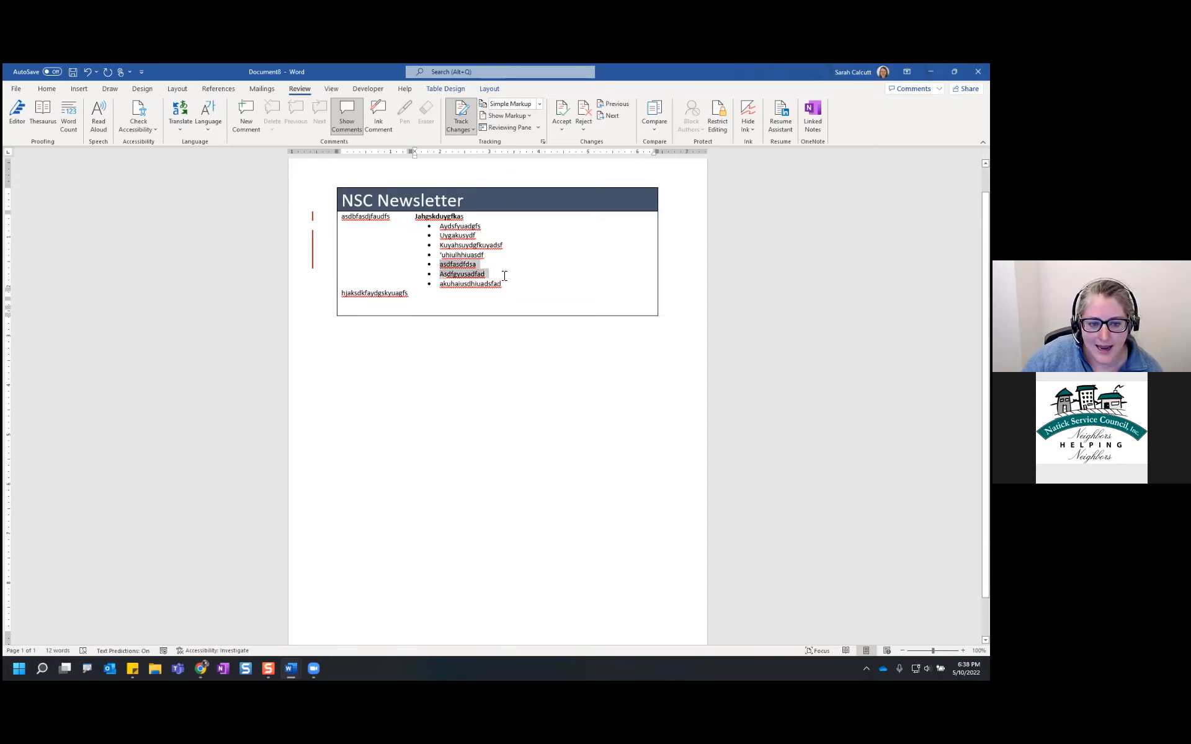
right_click(464, 271)
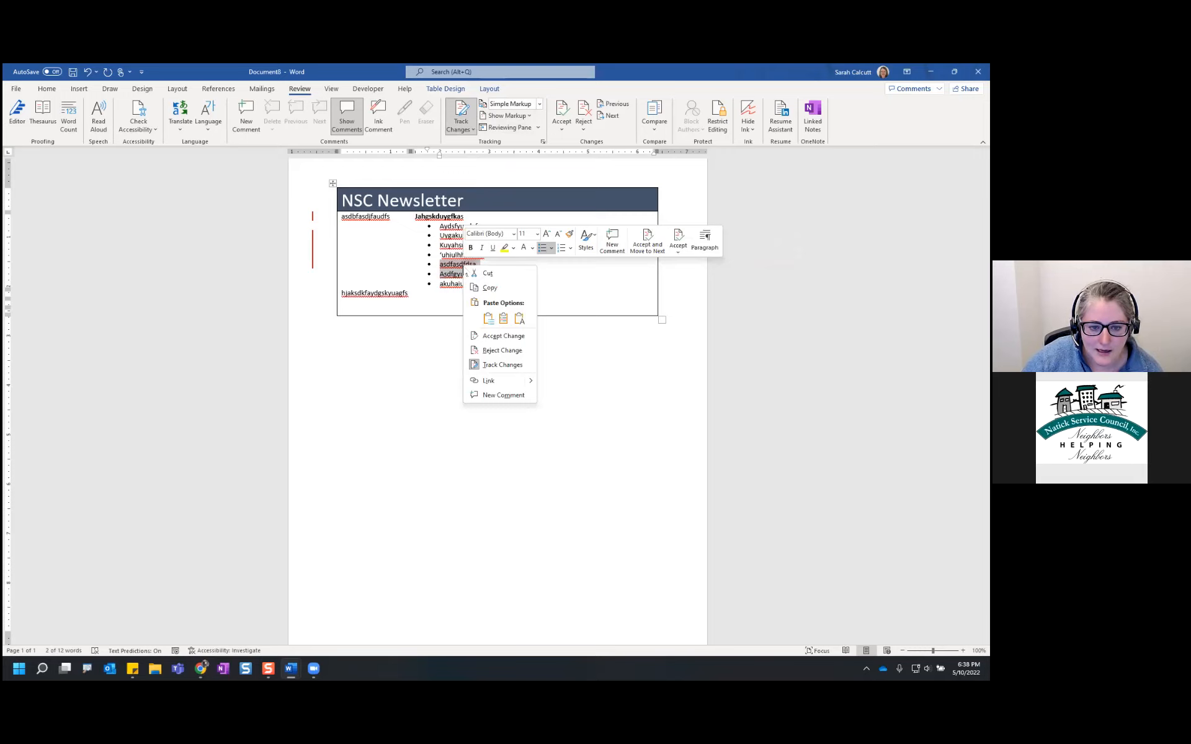
click(496, 397)
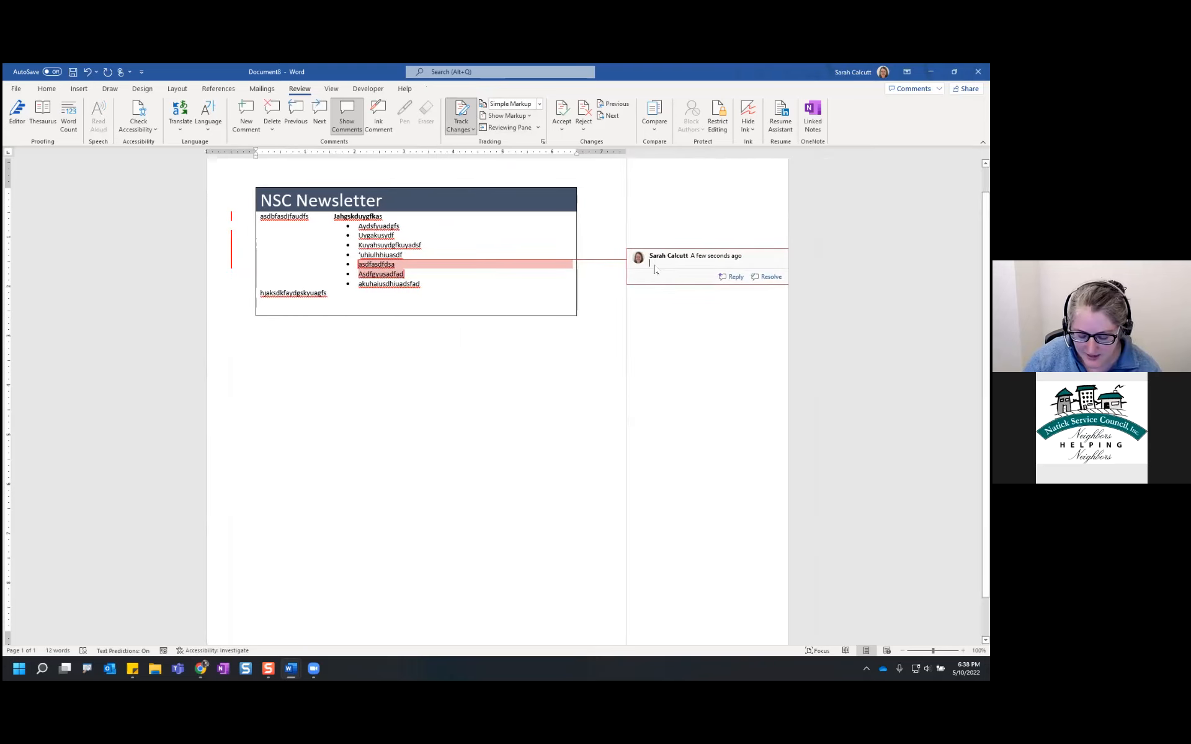
text(I think you need to spell)
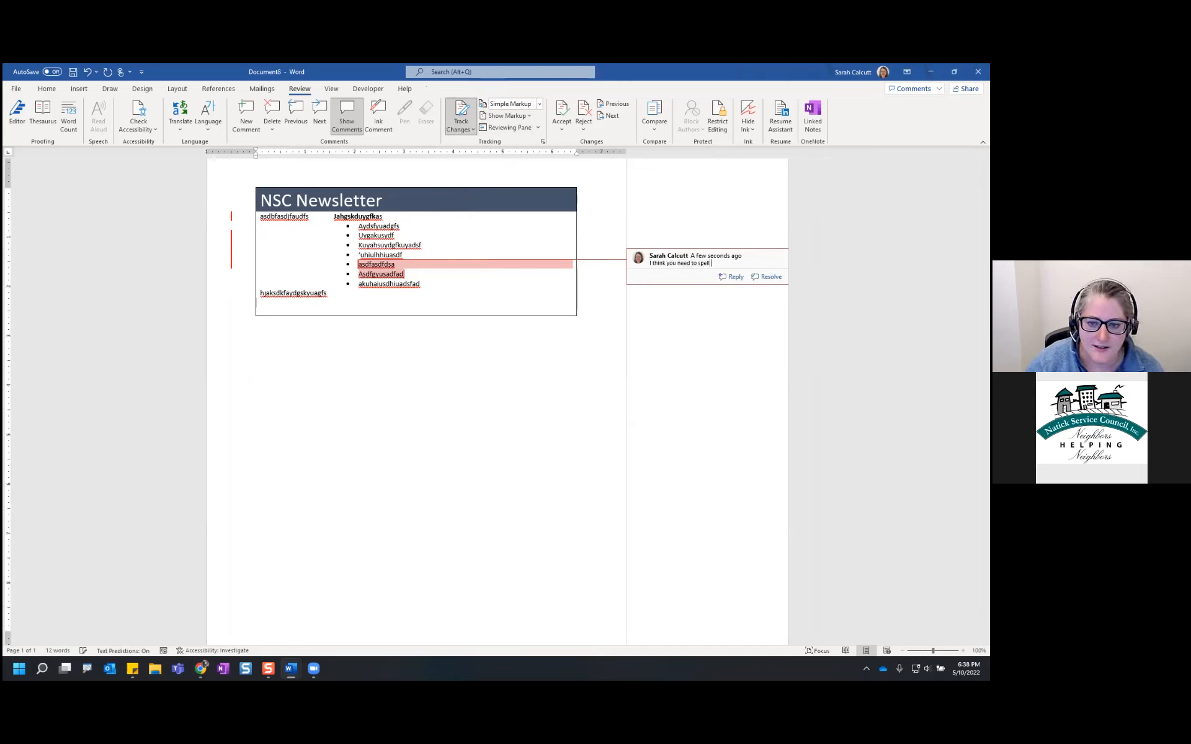
text( check this!)
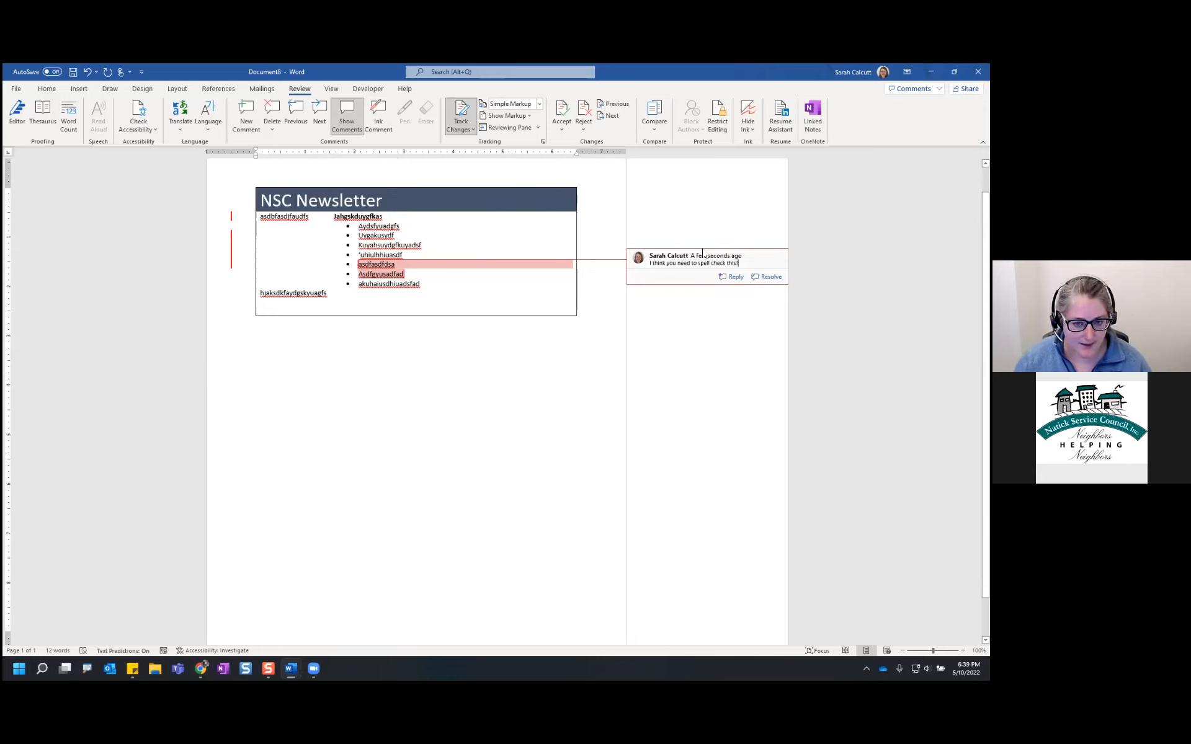
click(725, 314)
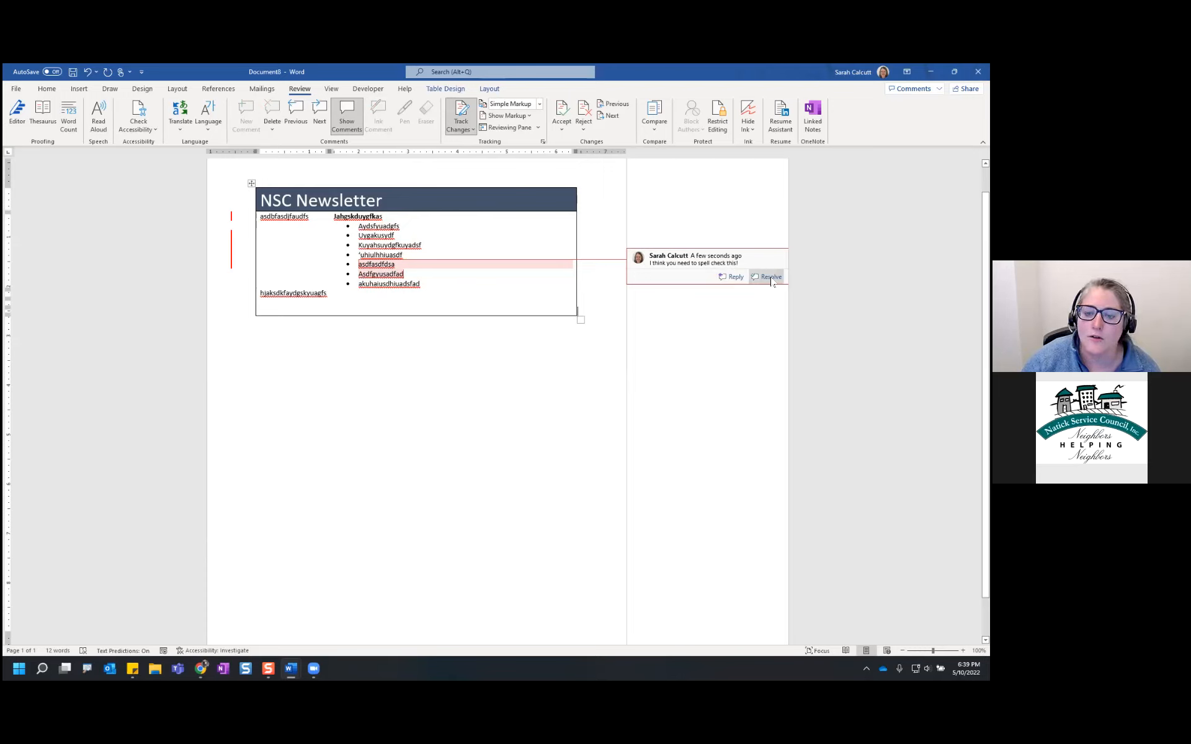
click(771, 278)
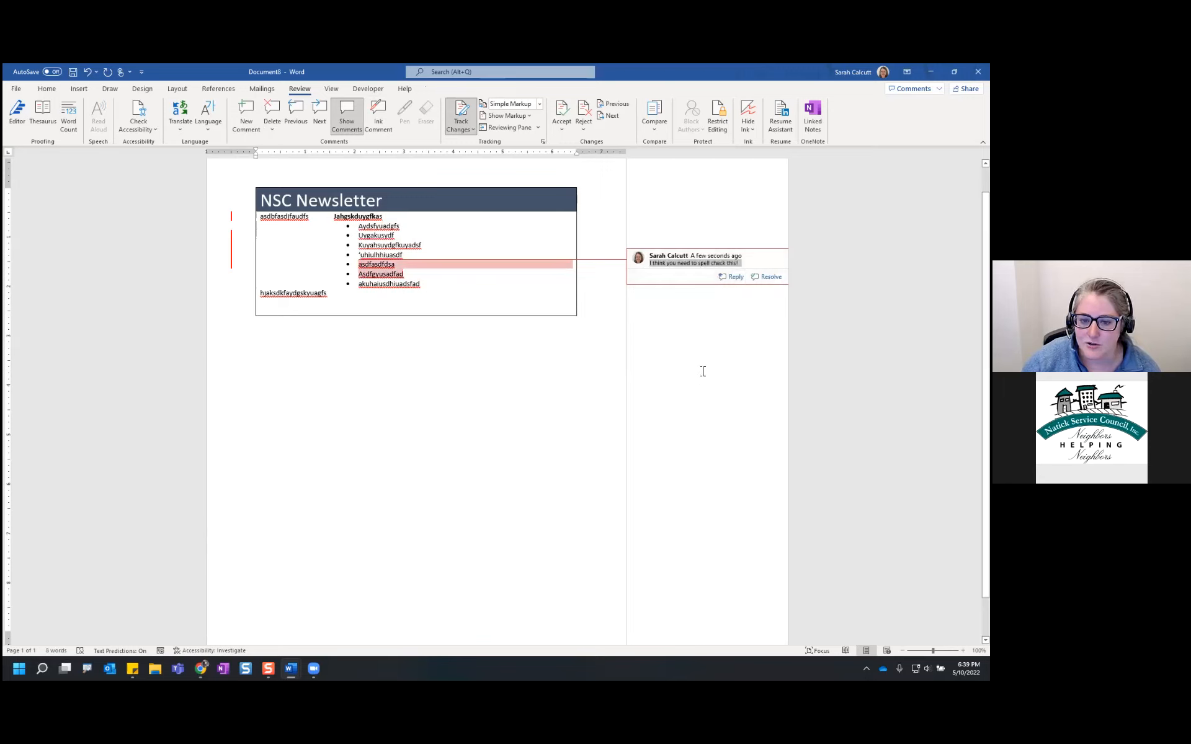
click(676, 263)
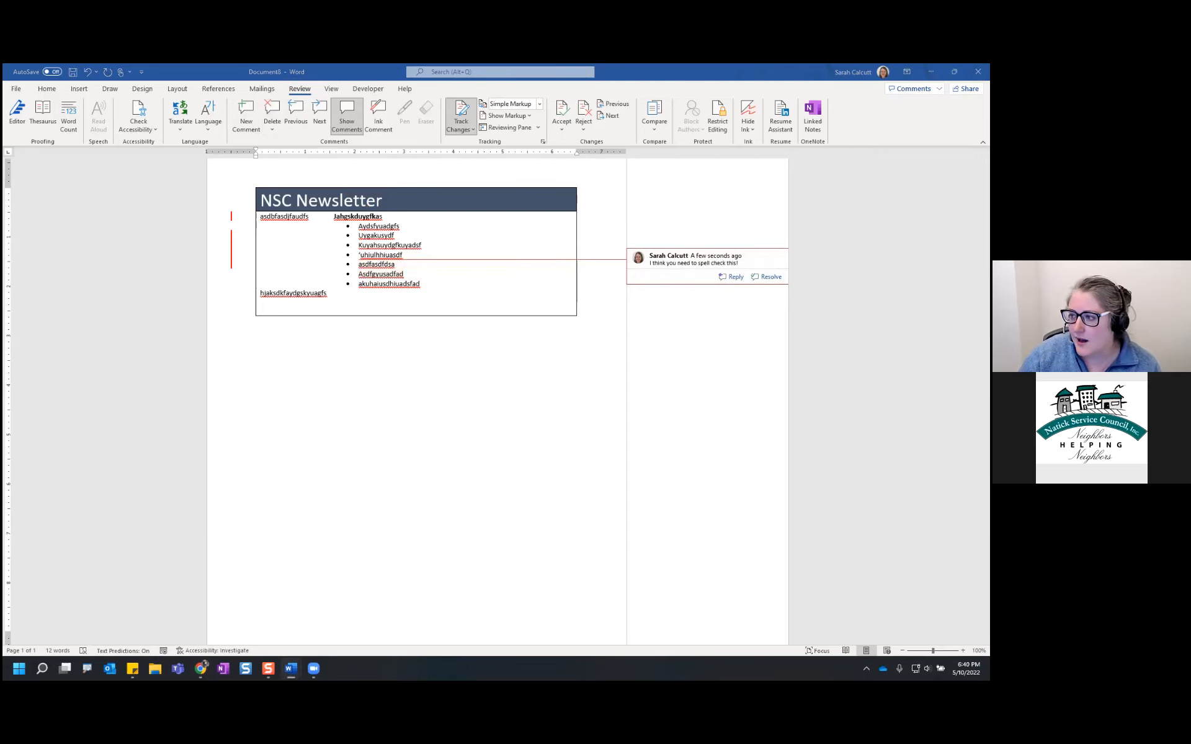
Step: Switch to the Resource Center Review and Update SOP (updates) document and point out its tracked insertions and replacement wording with on-screen annotations
key(alt+Tab)
scroll(348, 275, up, 5)
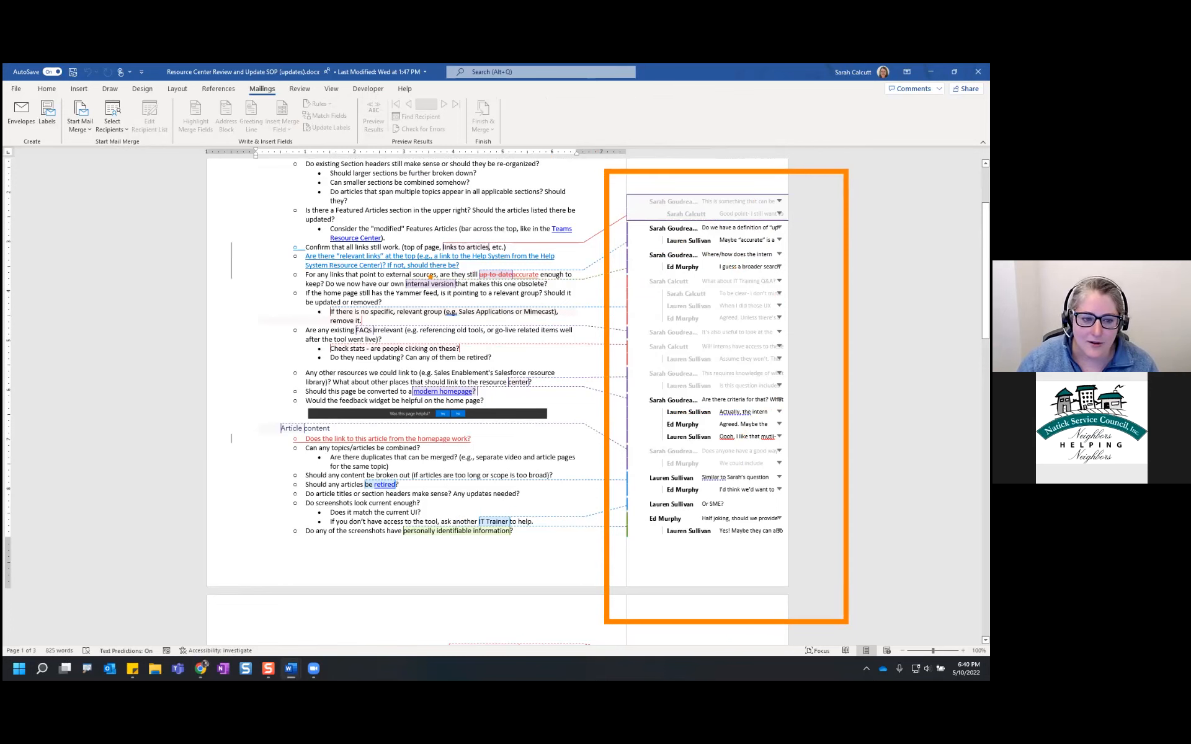
mouse_move(303, 271)
mouse_down()
mouse_move(472, 271)
mouse_move(534, 263)
mouse_move(545, 245)
mouse_move(341, 249)
mouse_move(300, 265)
mouse_up()
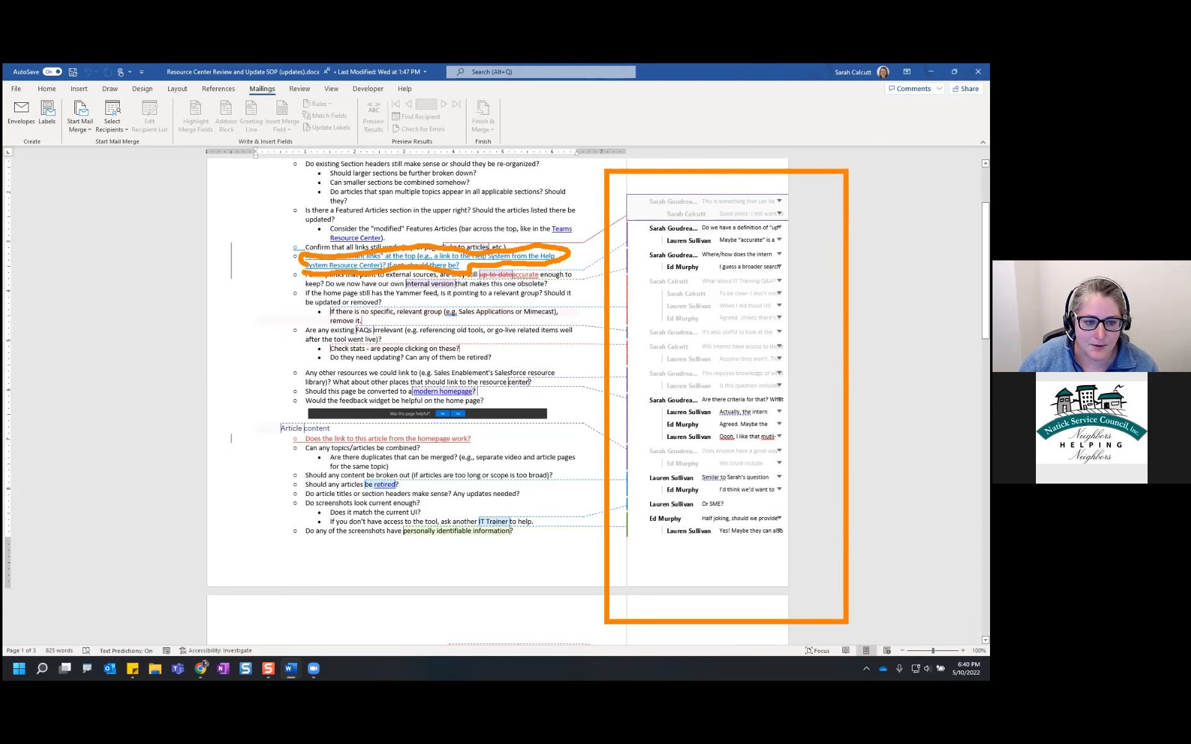
mouse_move(524, 310)
mouse_down()
mouse_move(524, 286)
mouse_move(513, 287)
mouse_move(537, 289)
mouse_up()
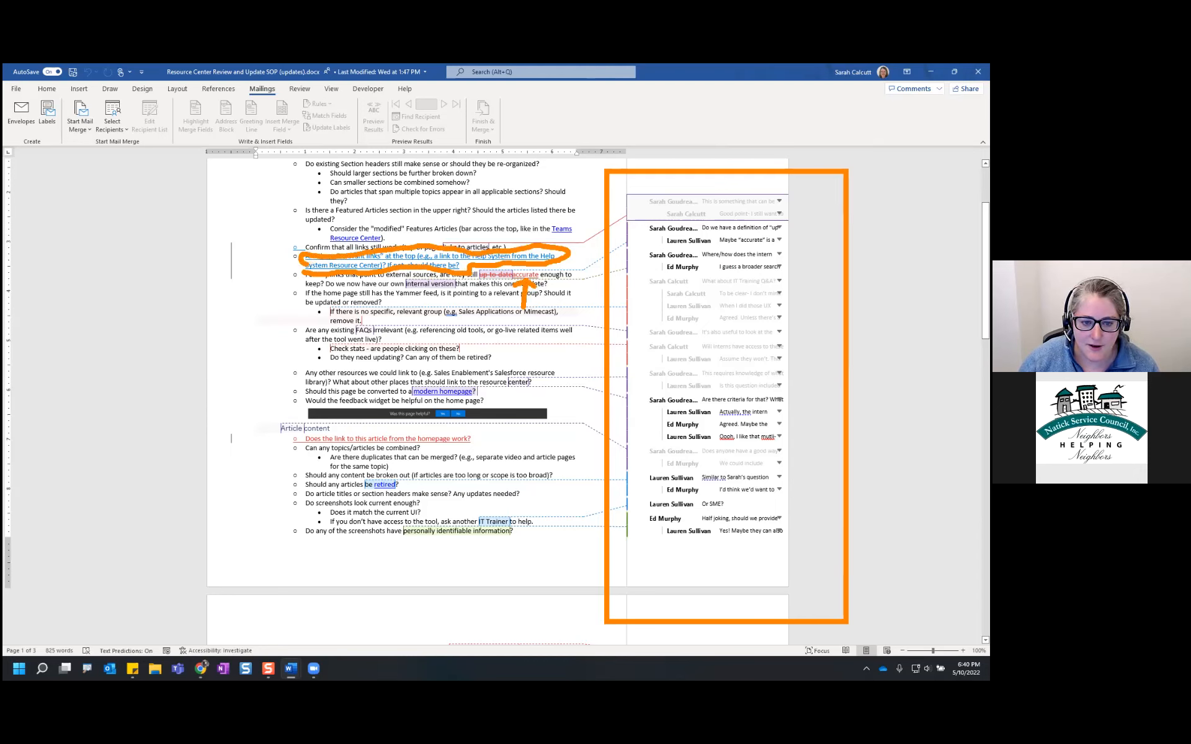
mouse_move(351, 474)
mouse_down()
mouse_move(349, 448)
mouse_move(377, 461)
mouse_up()
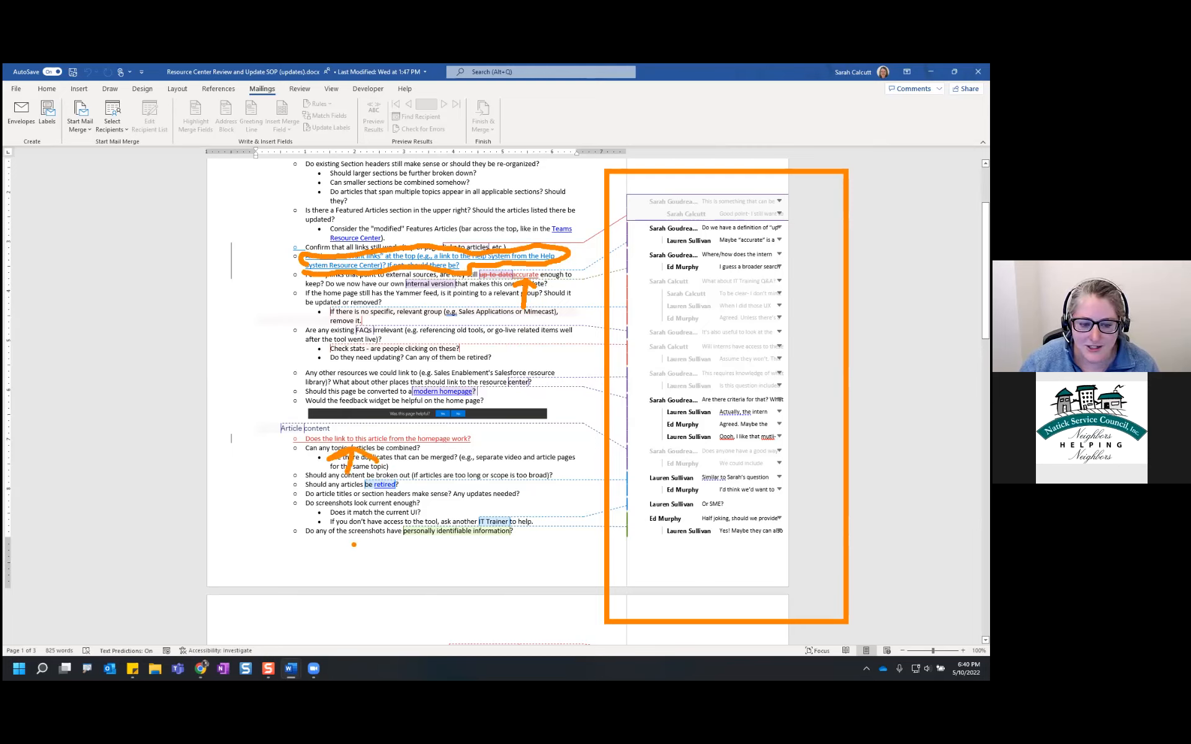
Step: Circle the commented phrase "personally identifiable information" with an annotation, clear all annotations, and examine the remaining comments further down the document
mouse_move(433, 537)
mouse_down()
mouse_move(450, 546)
mouse_move(515, 531)
mouse_move(453, 522)
mouse_move(389, 533)
mouse_move(422, 543)
mouse_up()
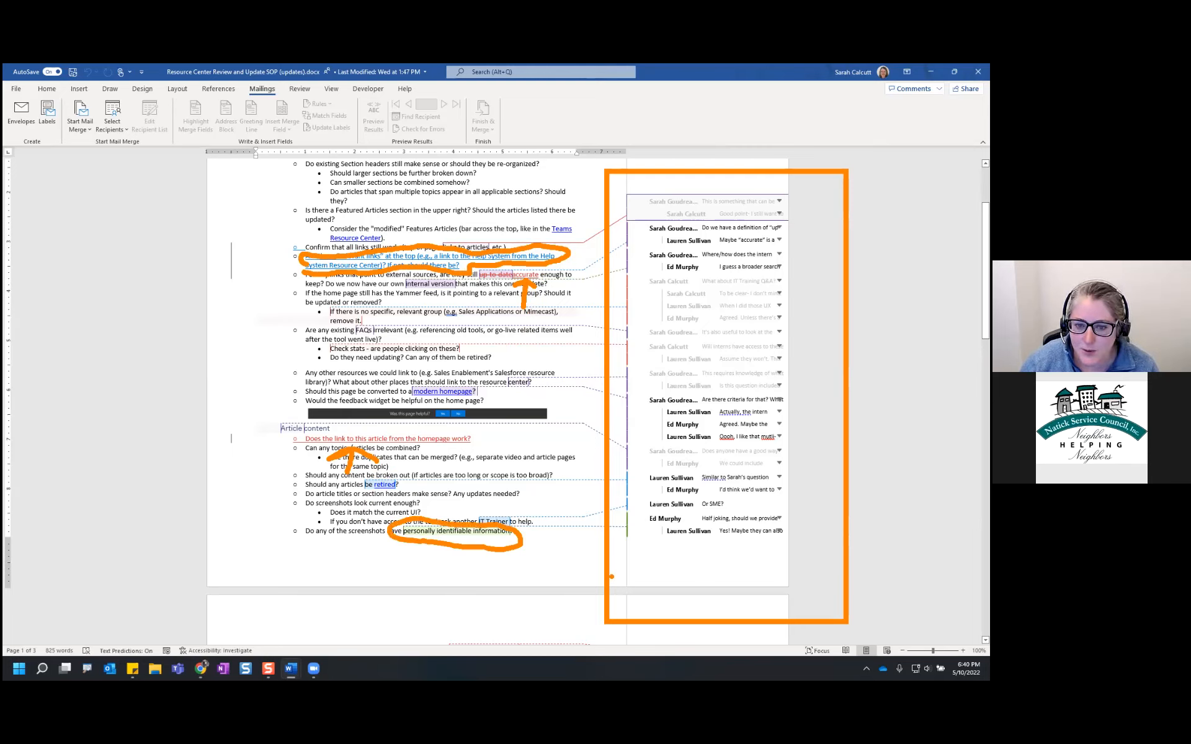
key(Escape)
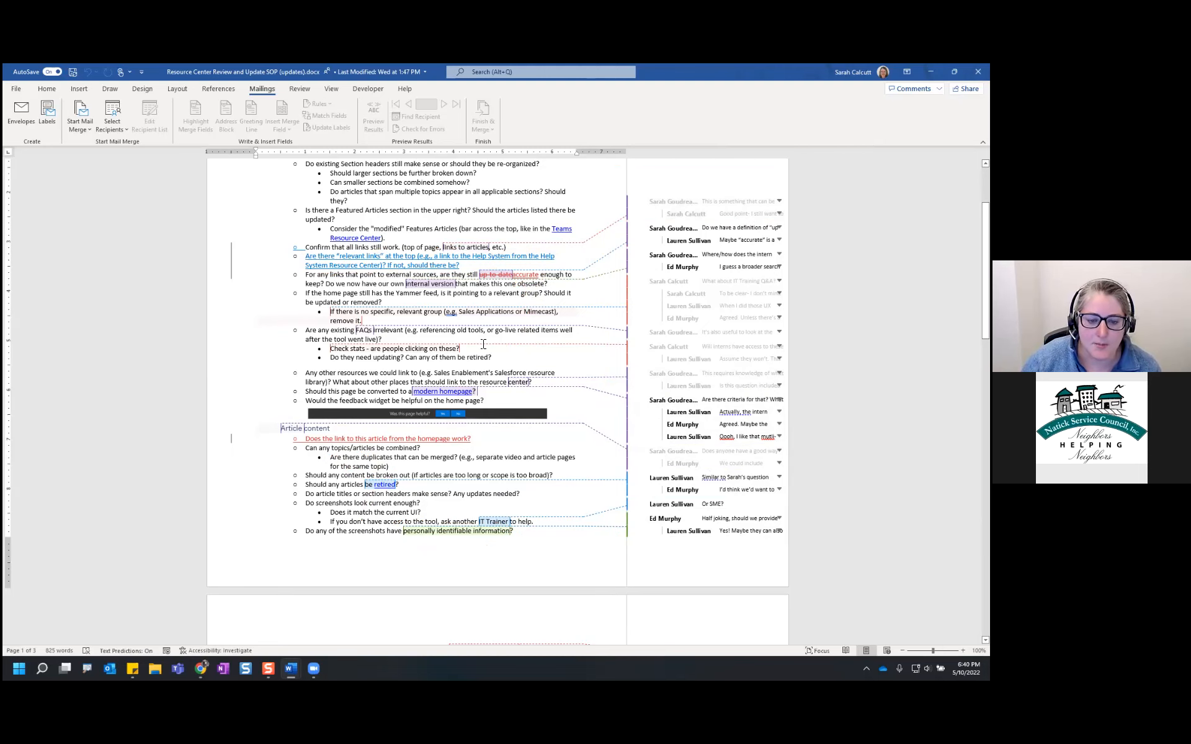
scroll(519, 350, up, 2)
scroll(536, 352, down, 12)
scroll(546, 356, down, 4)
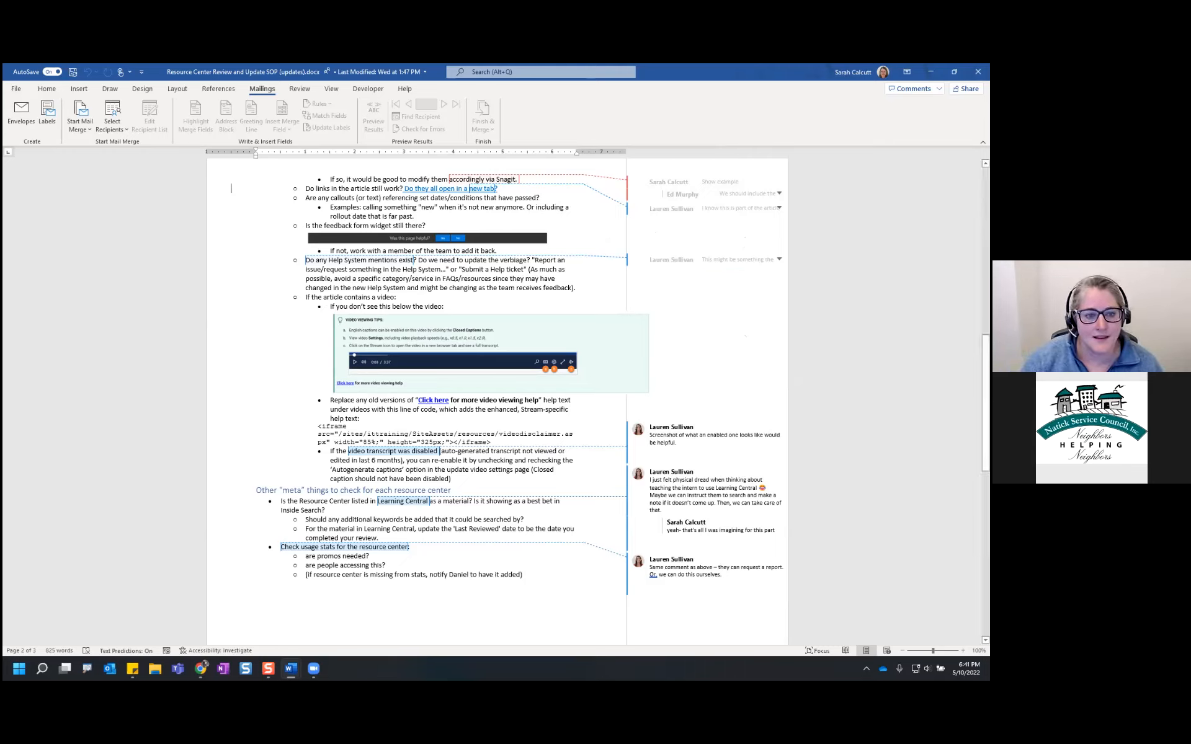
Step: Return to the NSC Newsletter document and set its markup display to All Markup
click(300, 88)
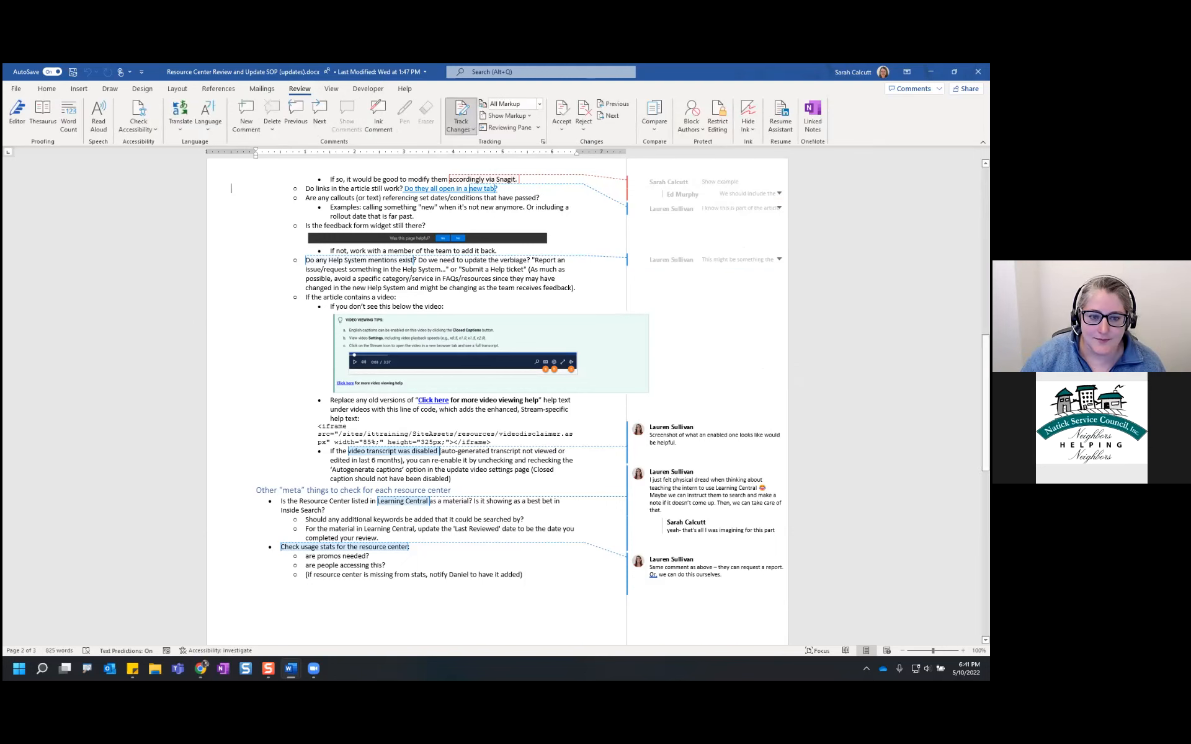
drag(680, 77, 988, 77)
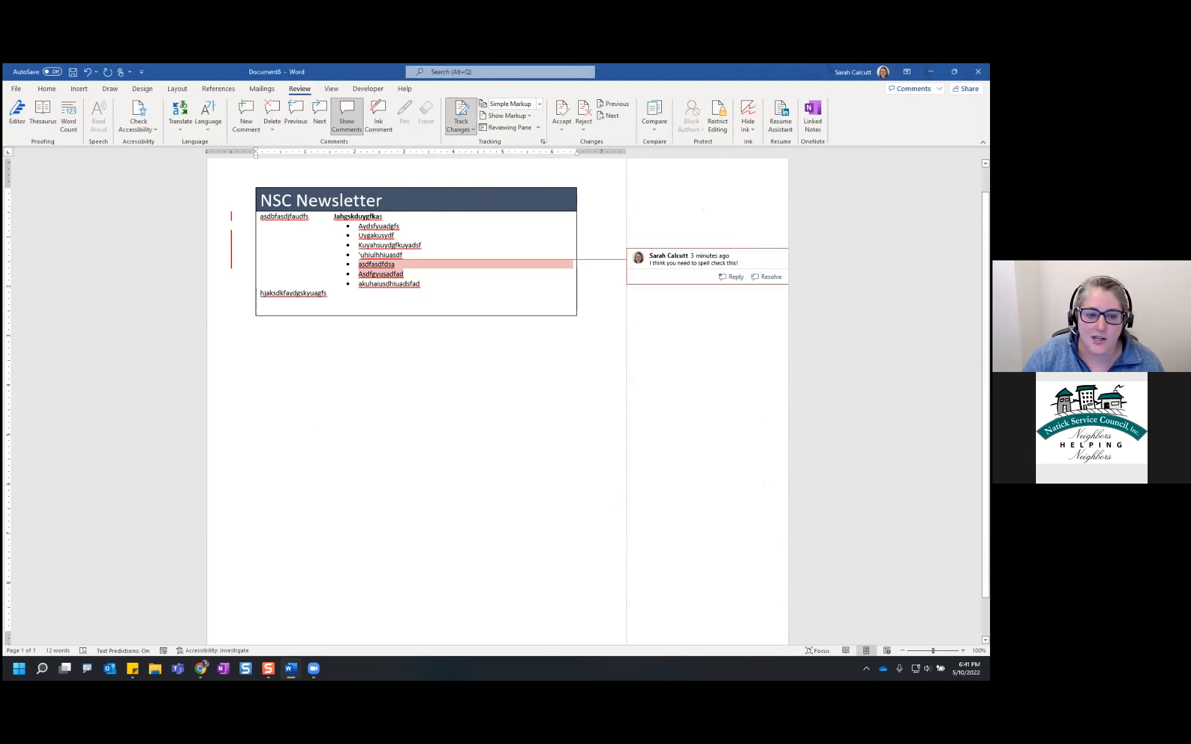
click(539, 105)
click(510, 129)
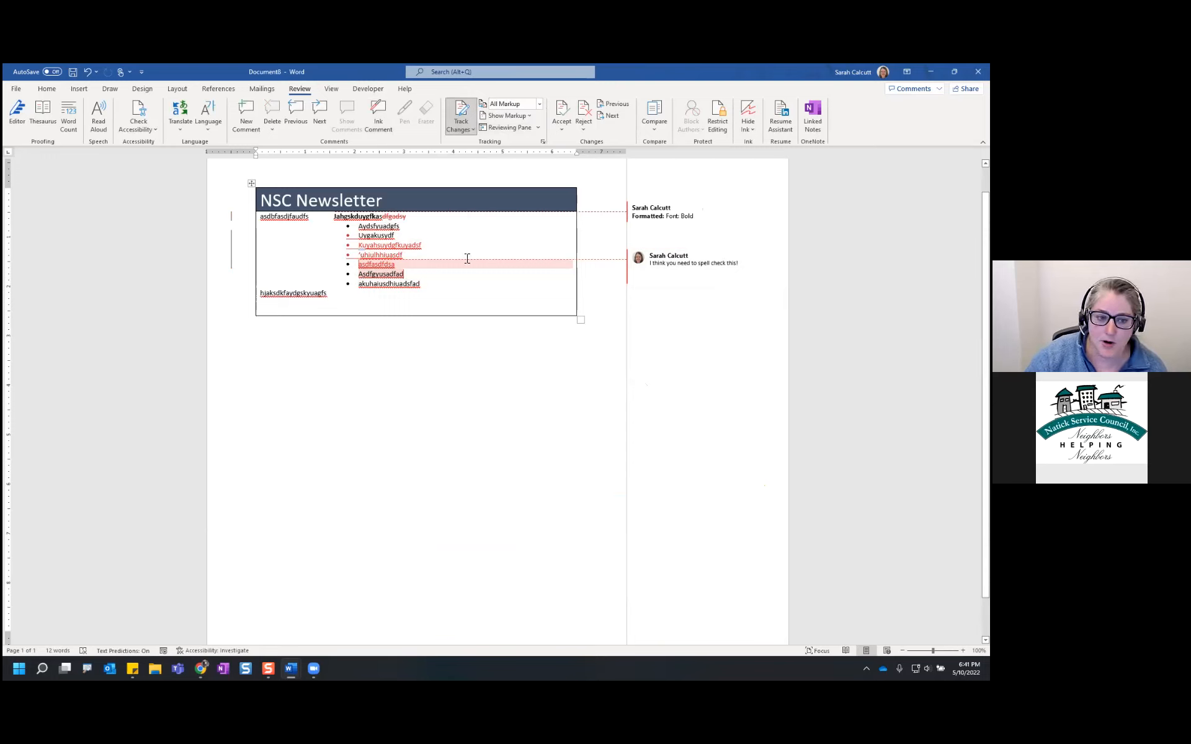
Step: Place the cursor in the struck-out "dfgadsy" text, point out that deletion and the Accept command with annotations, and clear them
click(396, 217)
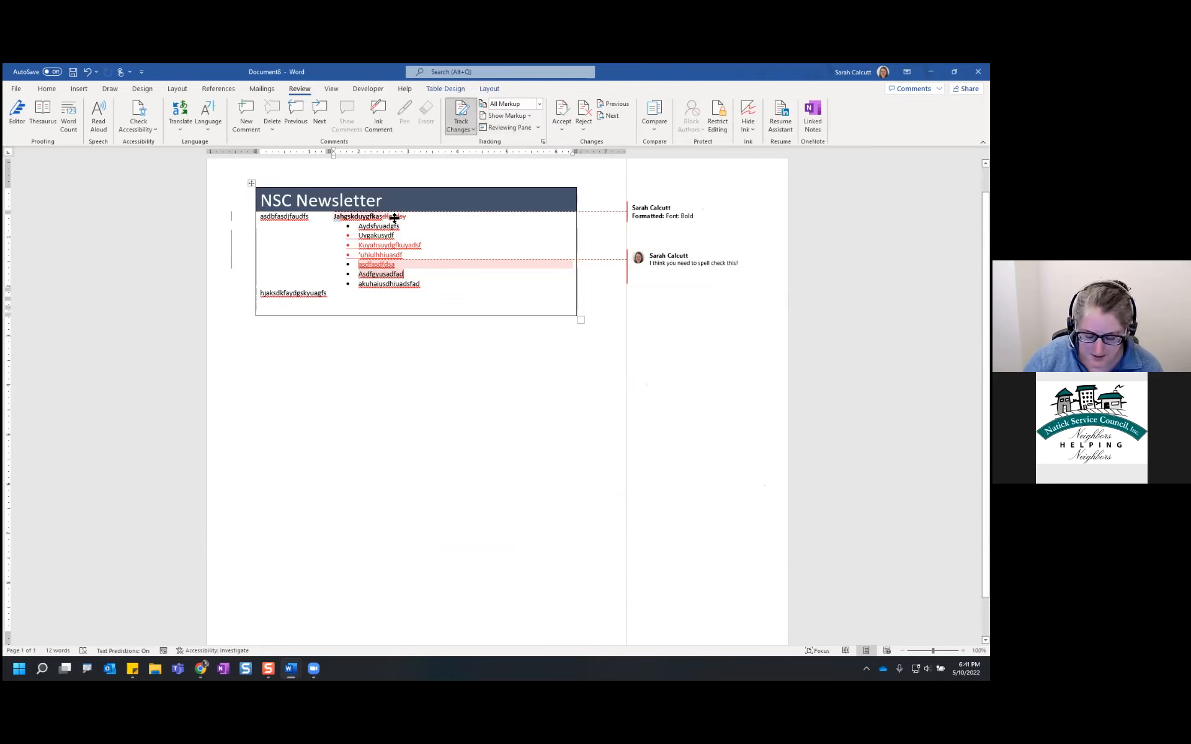
click(392, 217)
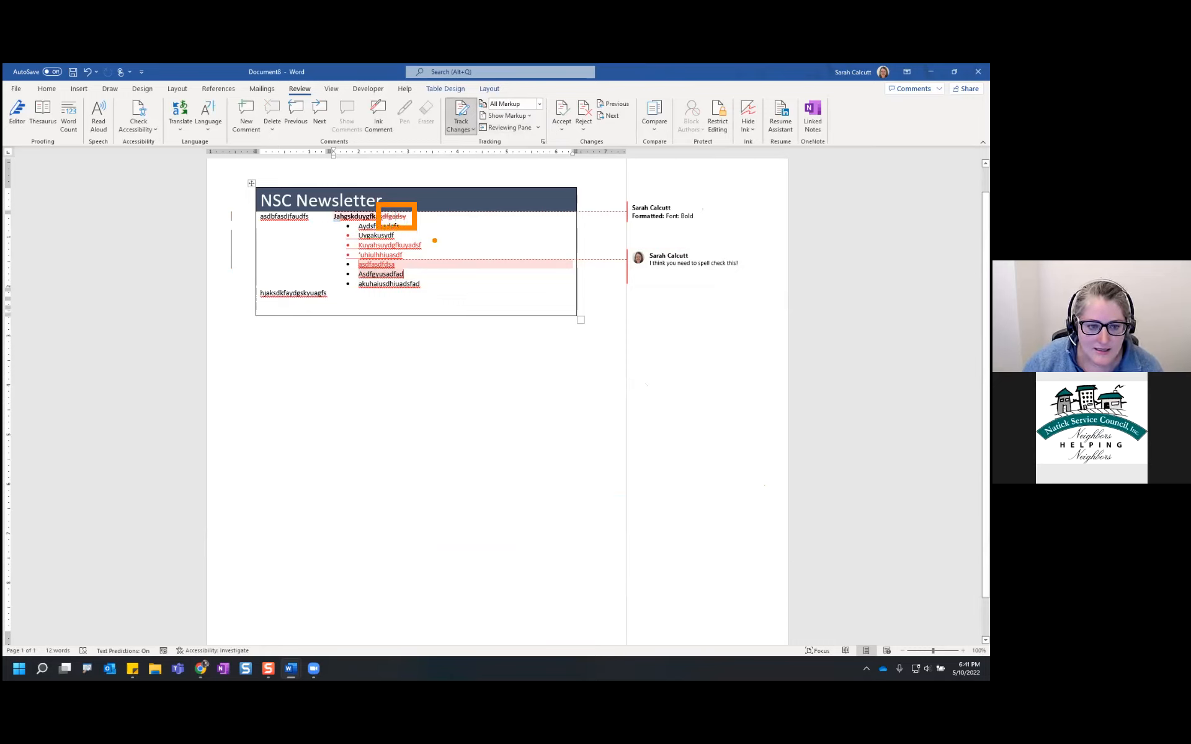
mouse_move(551, 176)
mouse_down()
mouse_move(558, 139)
mouse_move(578, 149)
mouse_up()
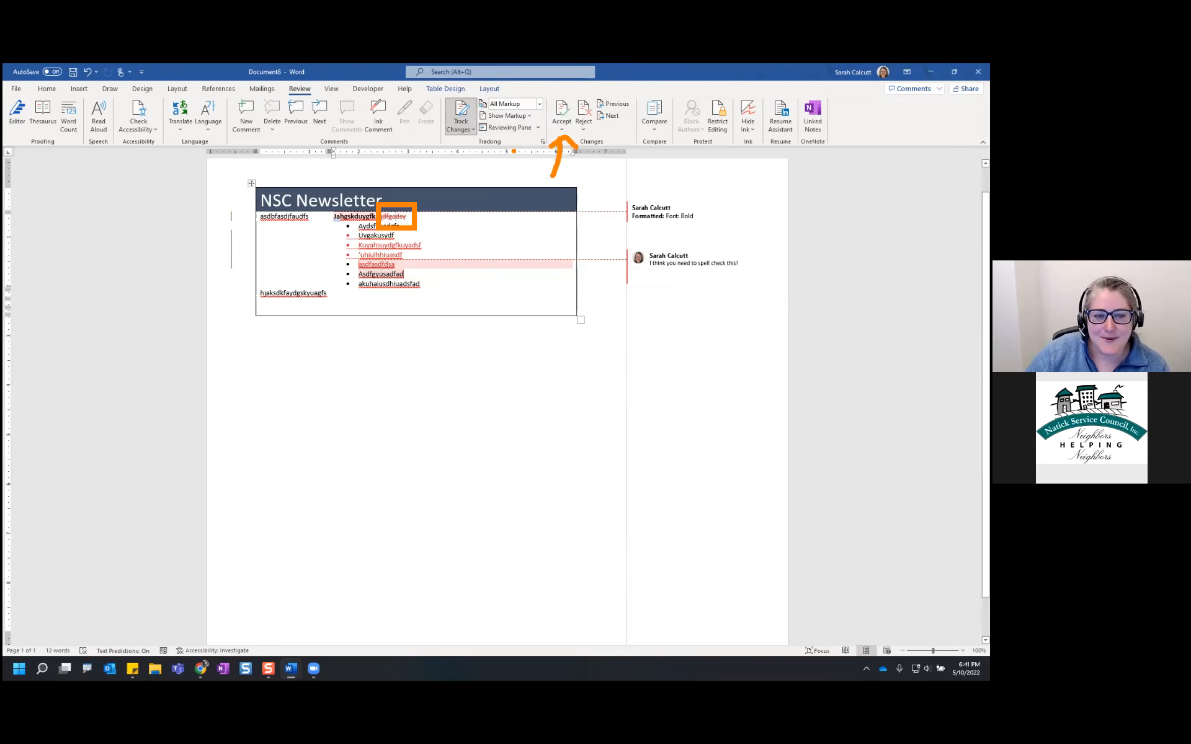
key(Escape)
Step: Open the newsletter's list of revisions, examine its inserted and commented entries, and close the list
click(510, 128)
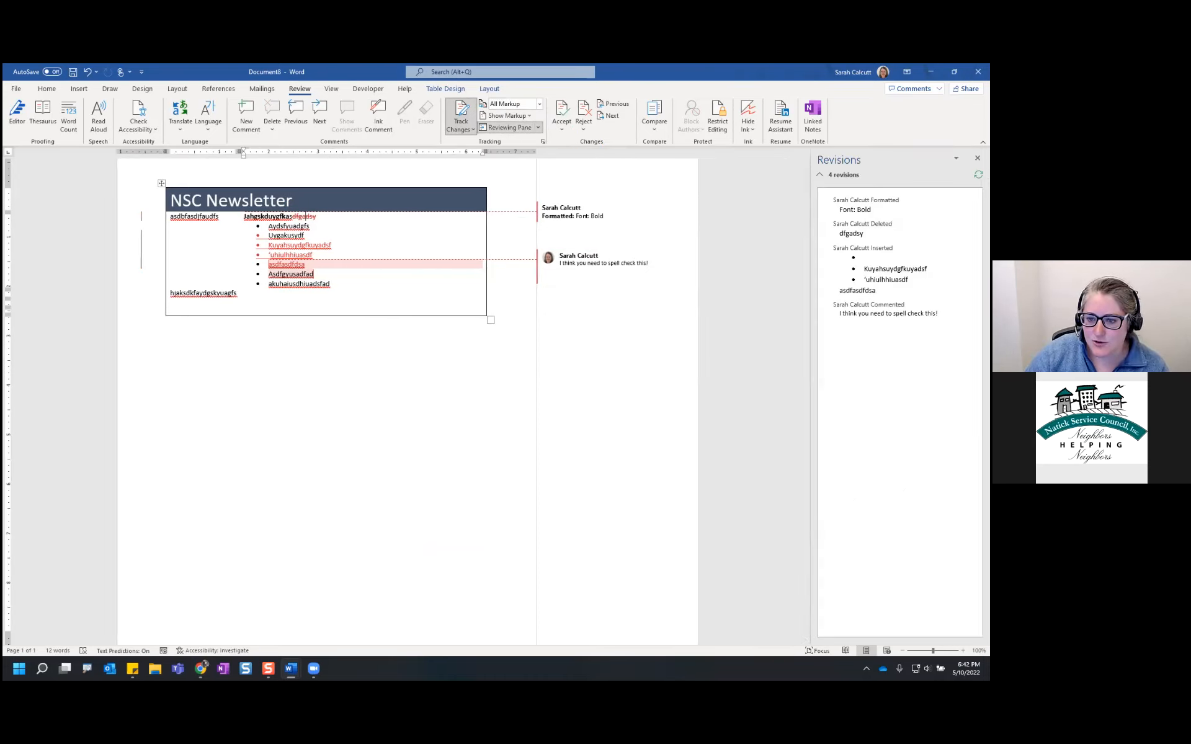
click(889, 280)
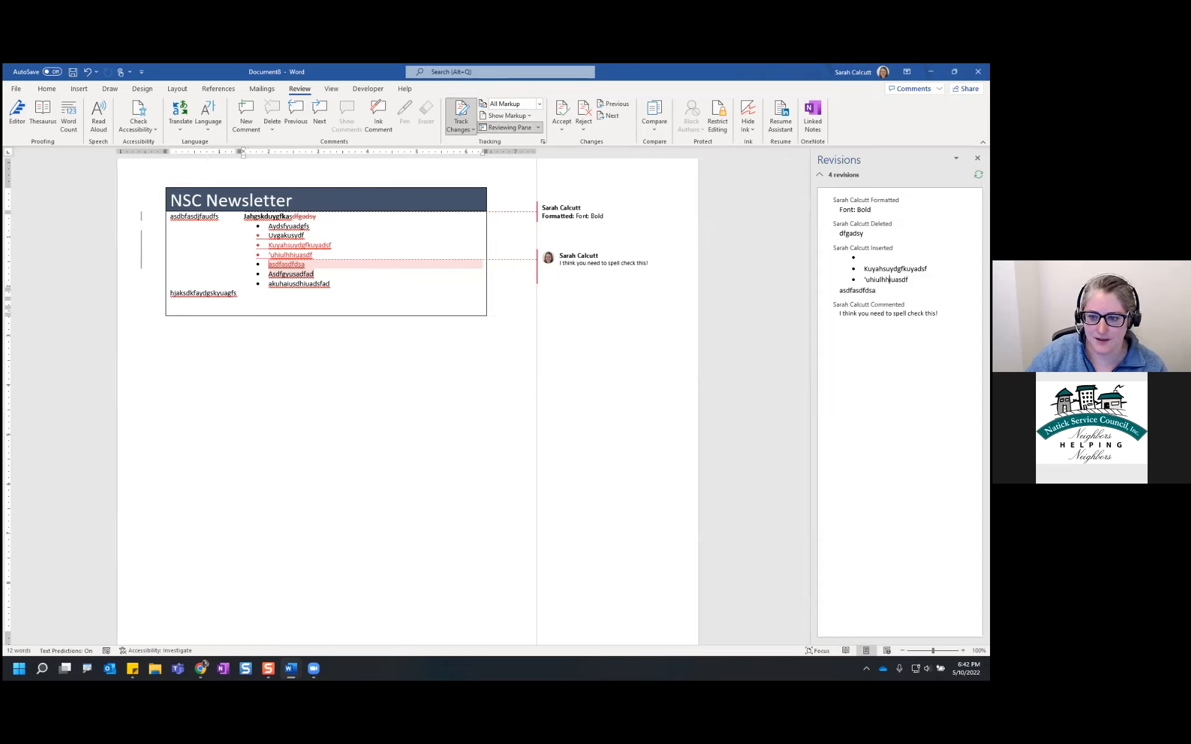
click(875, 290)
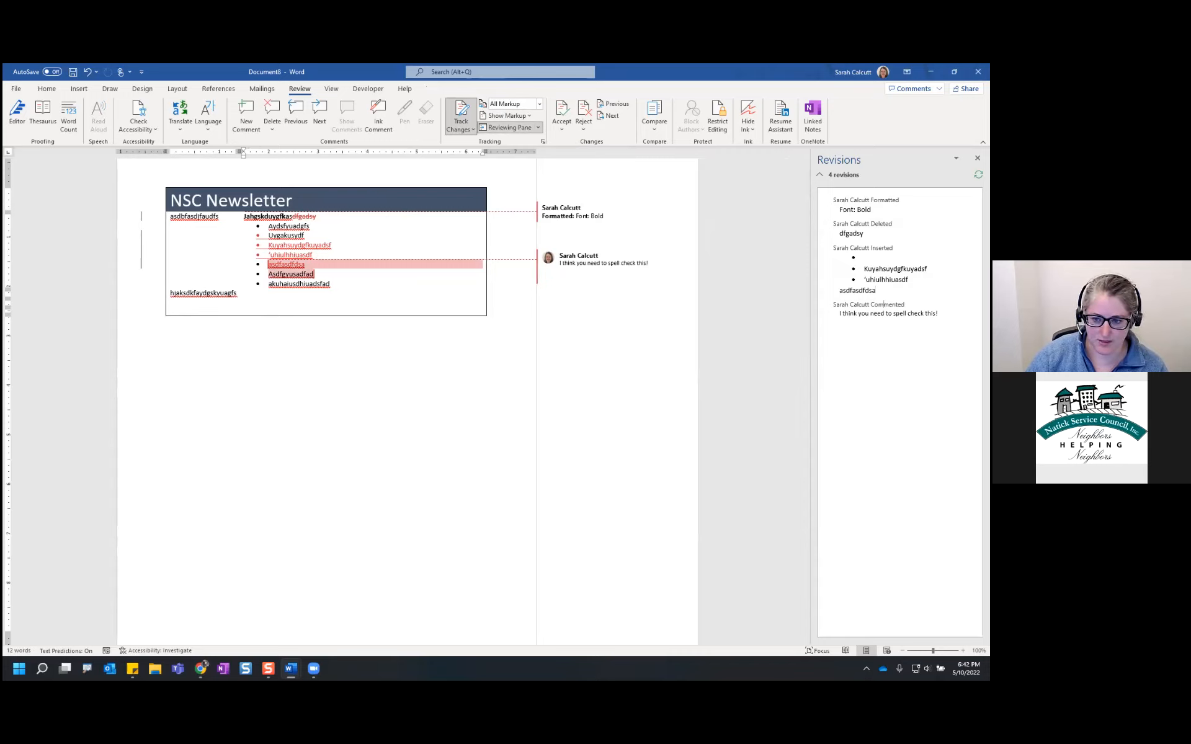
click(853, 291)
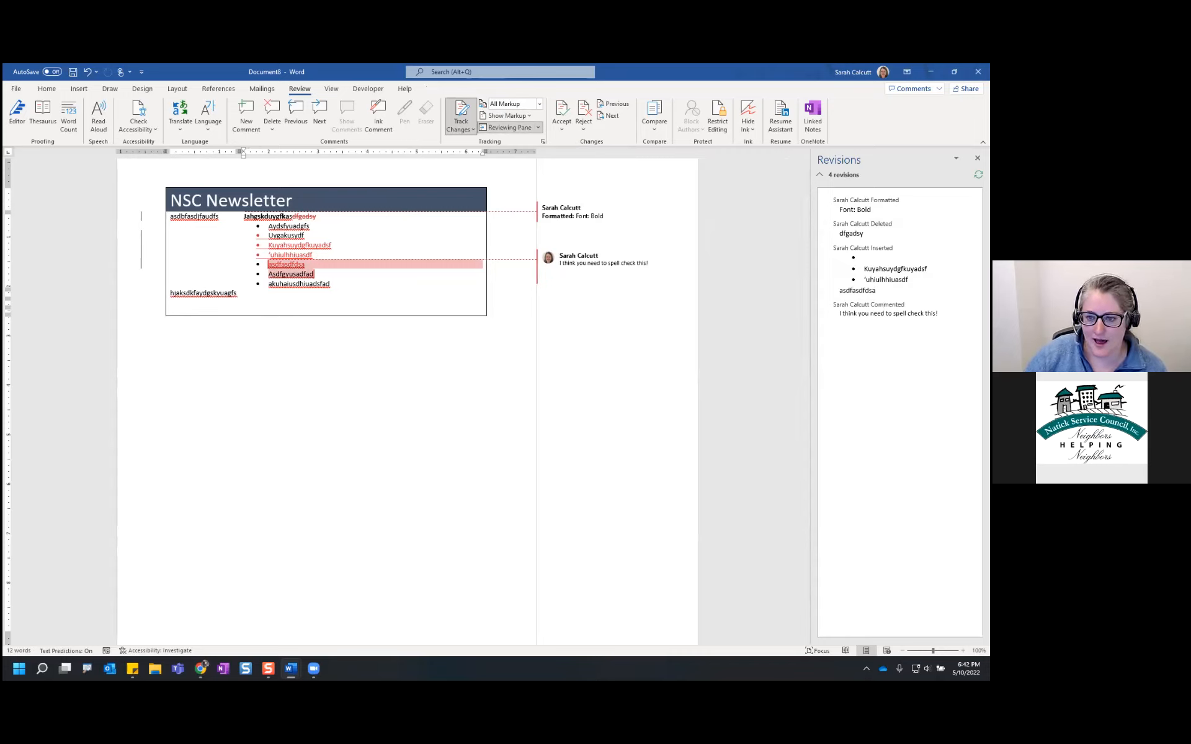
click(978, 158)
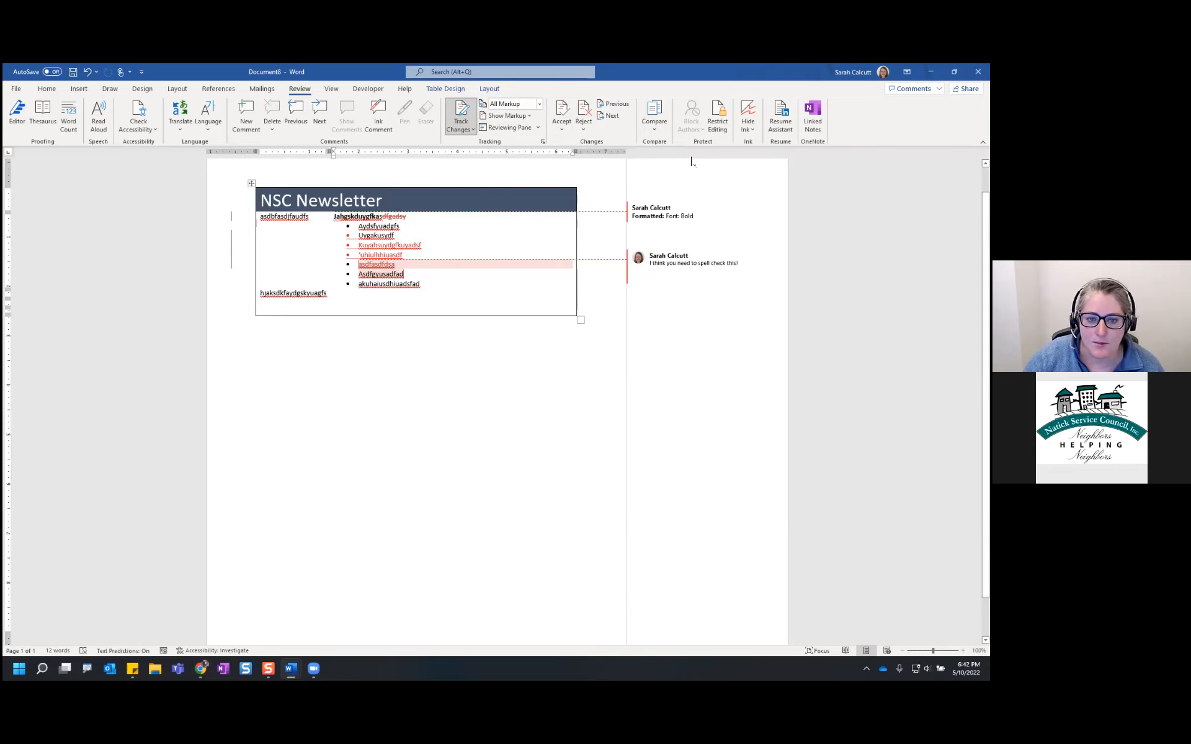
Step: Accept the tracked deletion of "dfgadsy" and set the markup display to Simple Markup
click(560, 111)
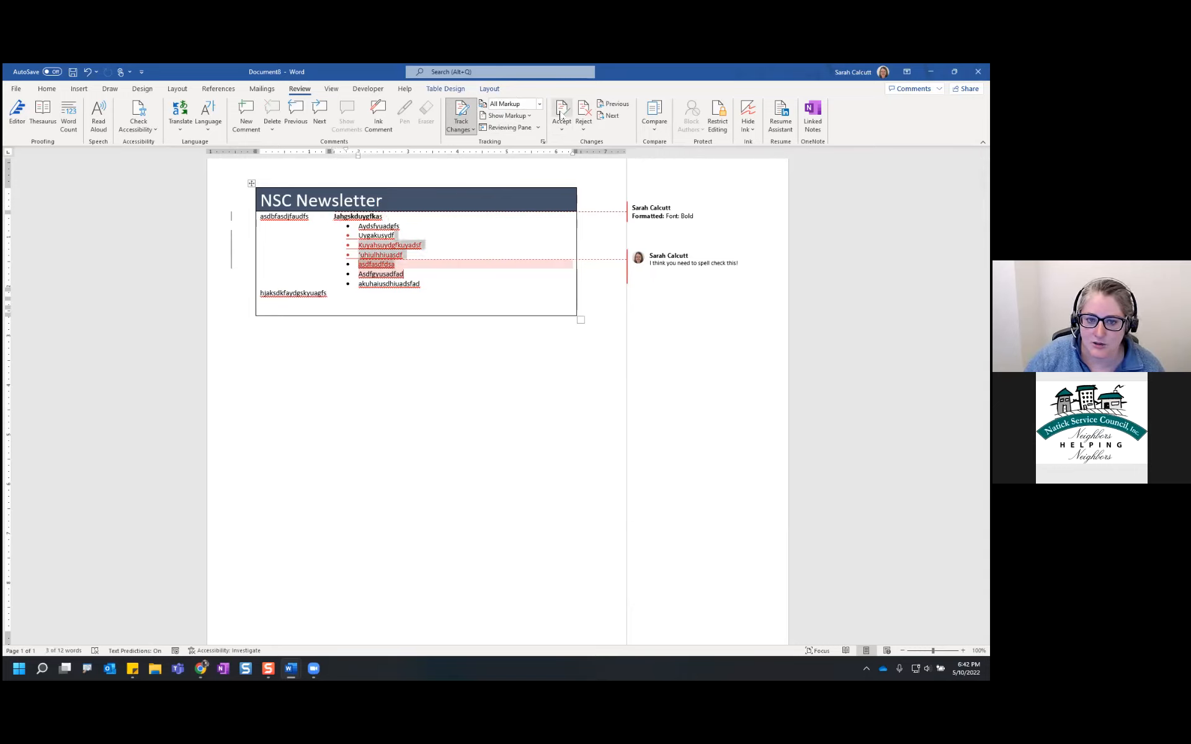
click(539, 104)
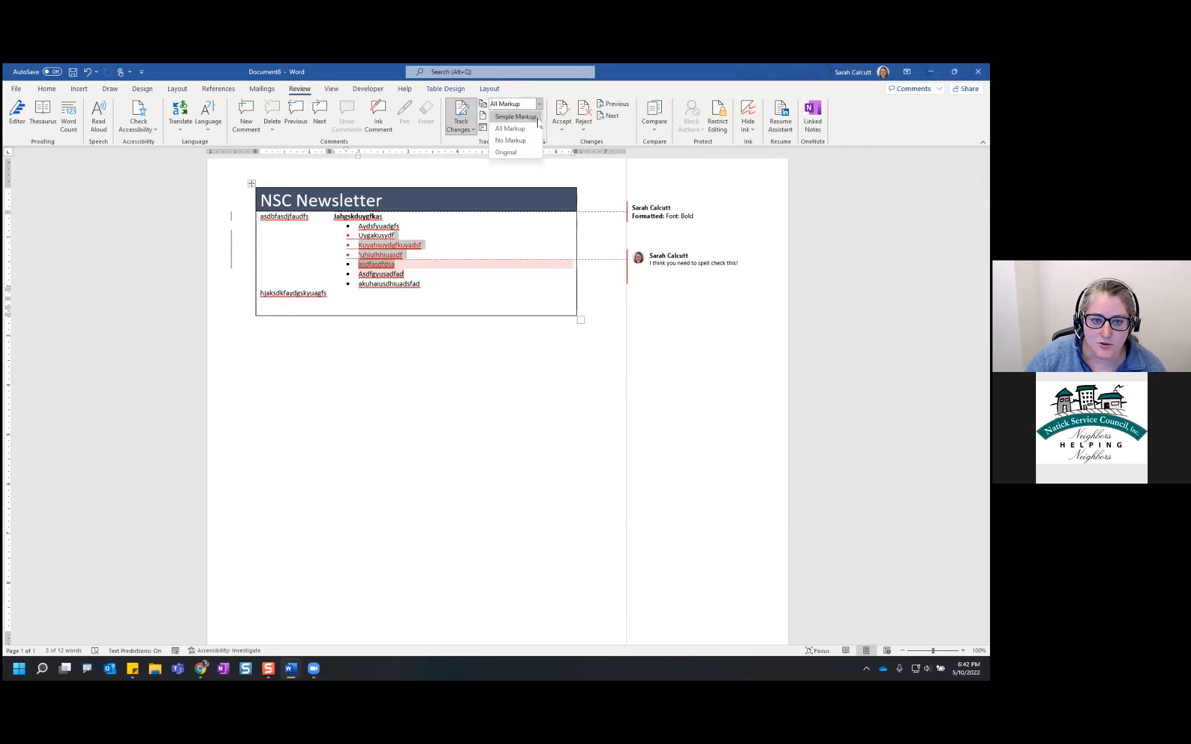
click(535, 117)
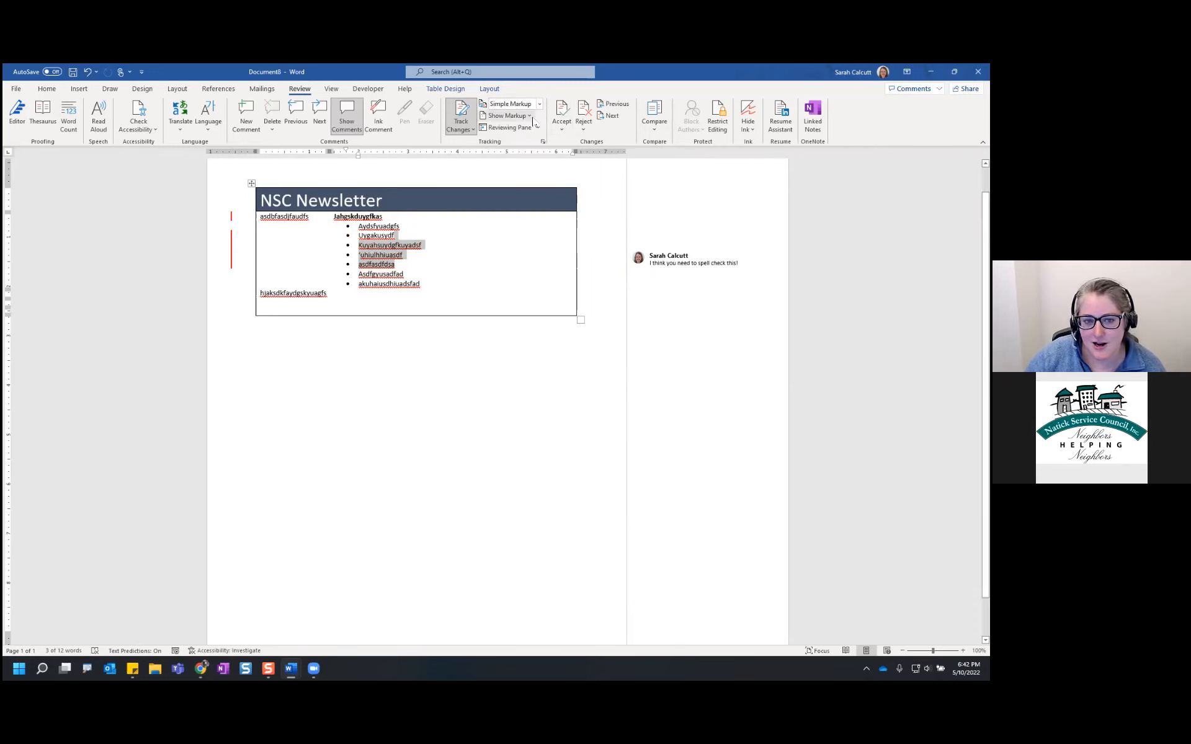
click(480, 358)
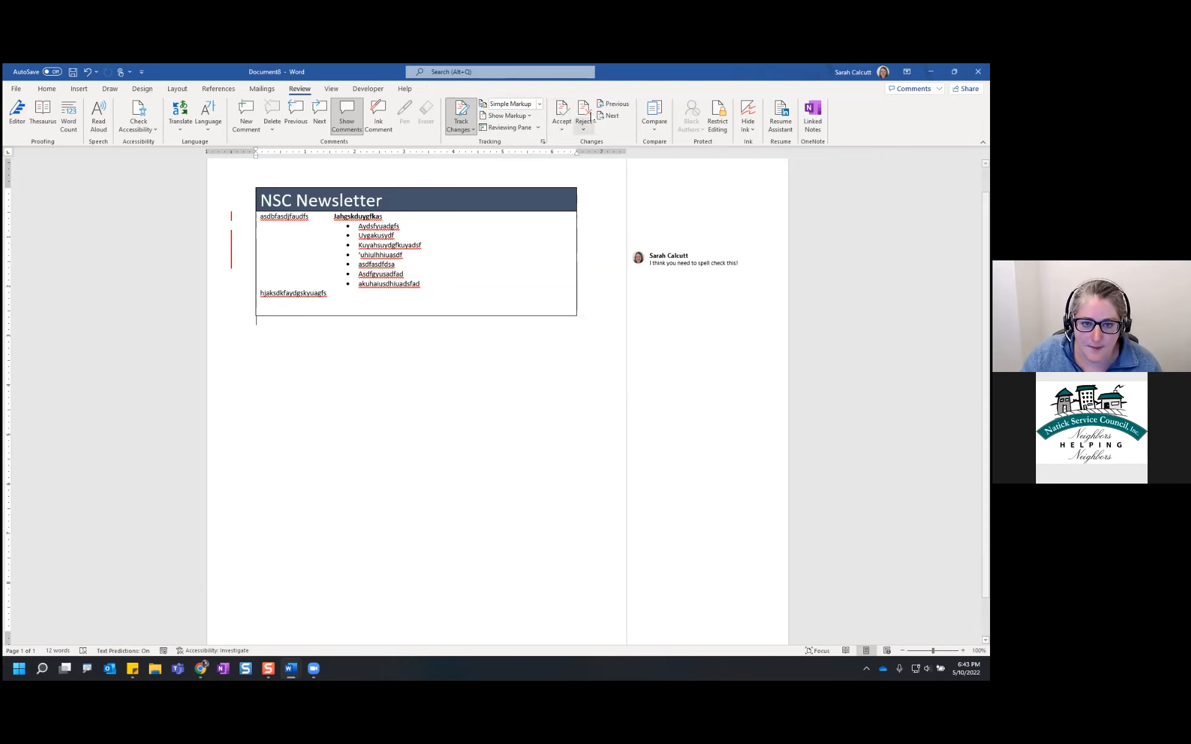
Step: Show All Markup and examine the options for accepting changes, closing them without accepting anything
click(539, 104)
click(523, 133)
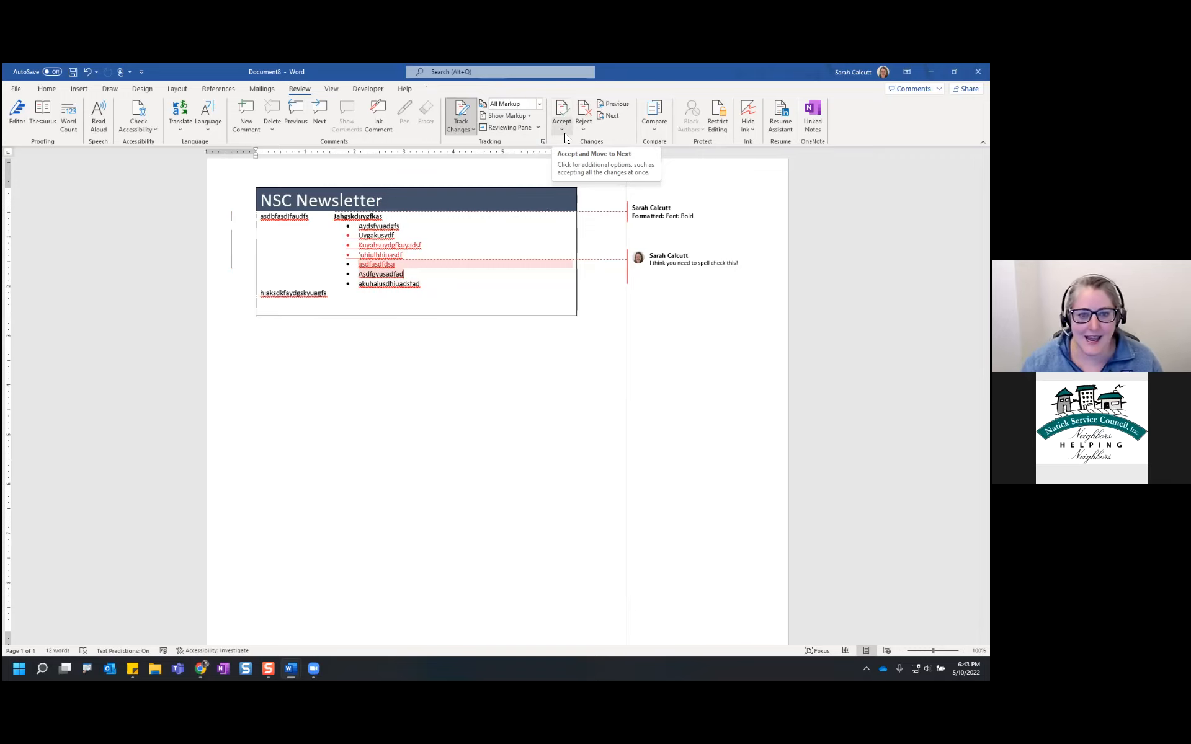
click(563, 134)
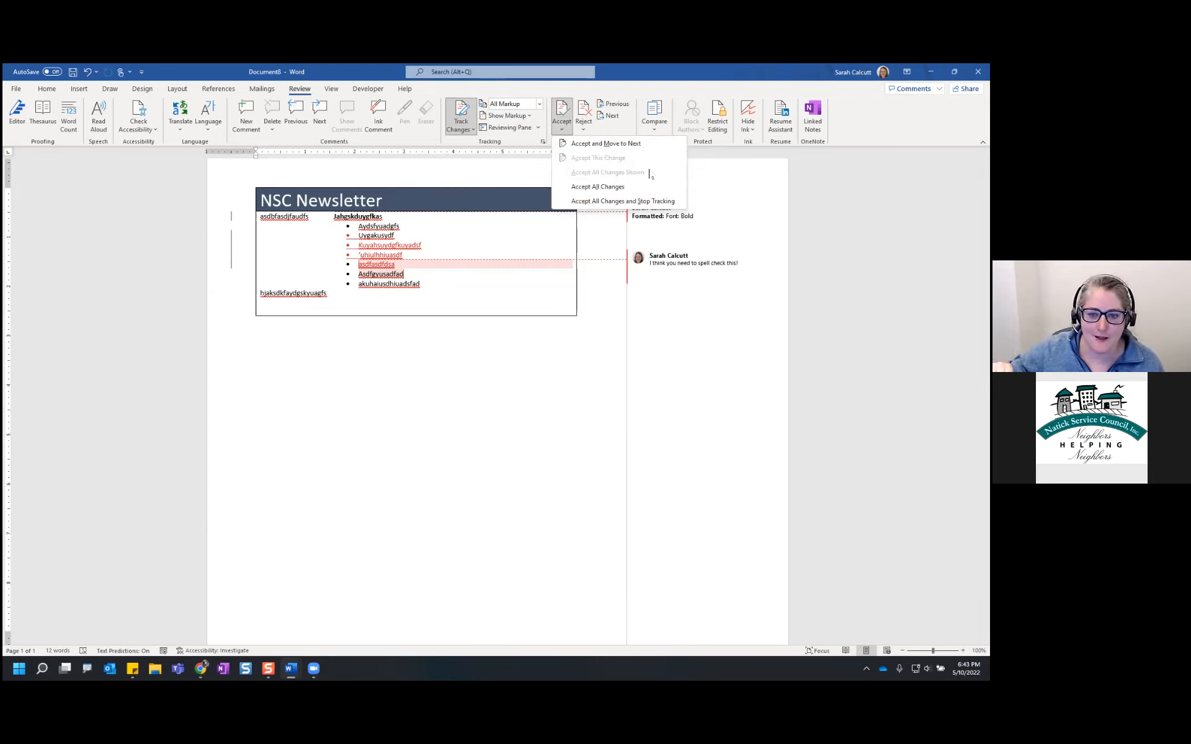
click(607, 217)
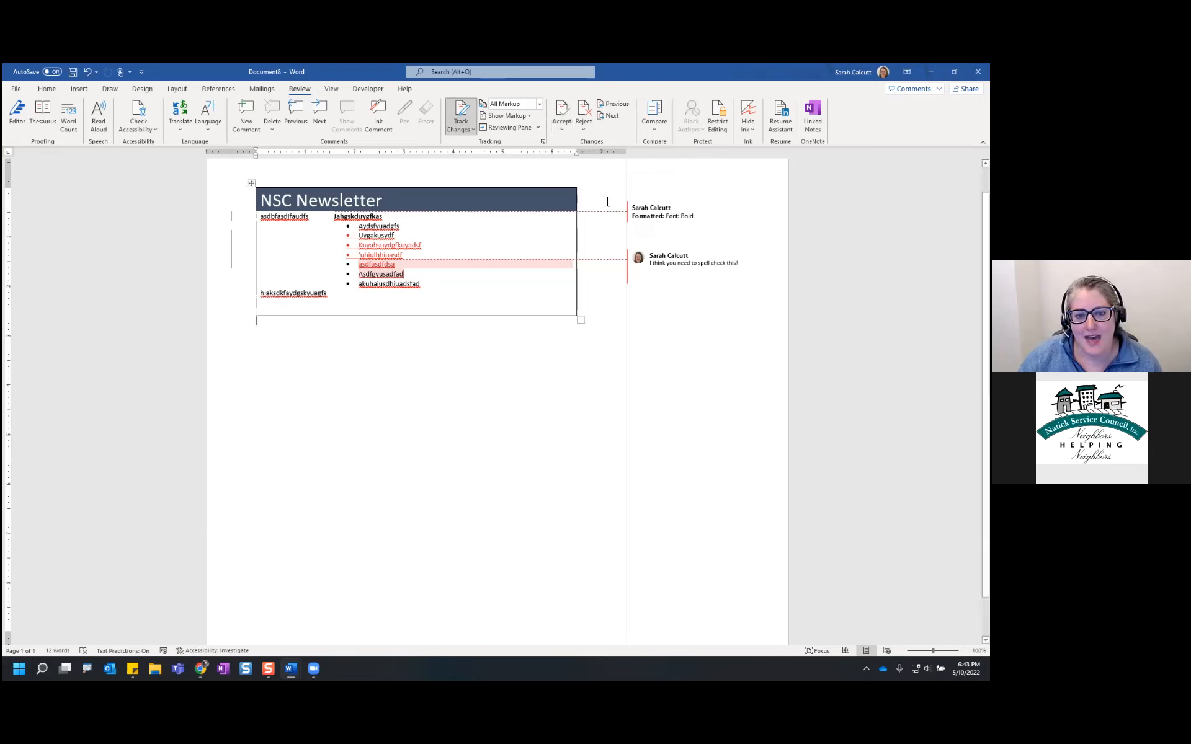
Step: Set the markup display to Simple Markup and accept all tracked changes in the newsletter
click(540, 104)
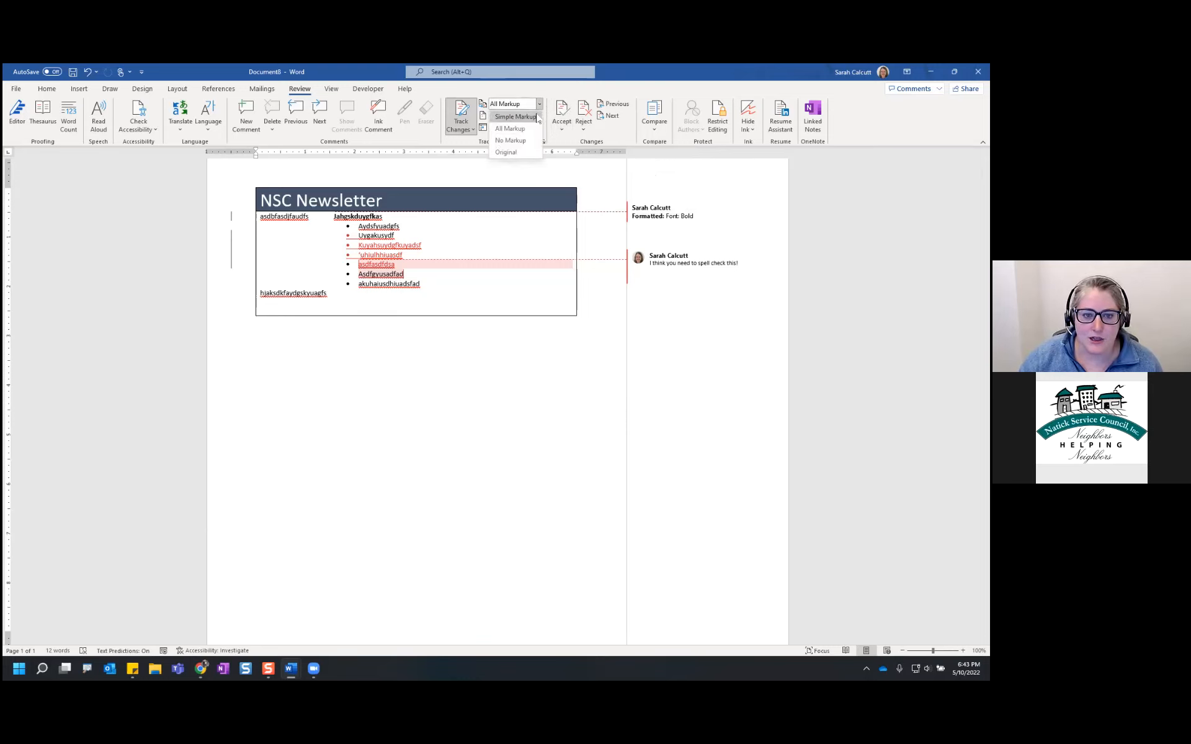
click(538, 118)
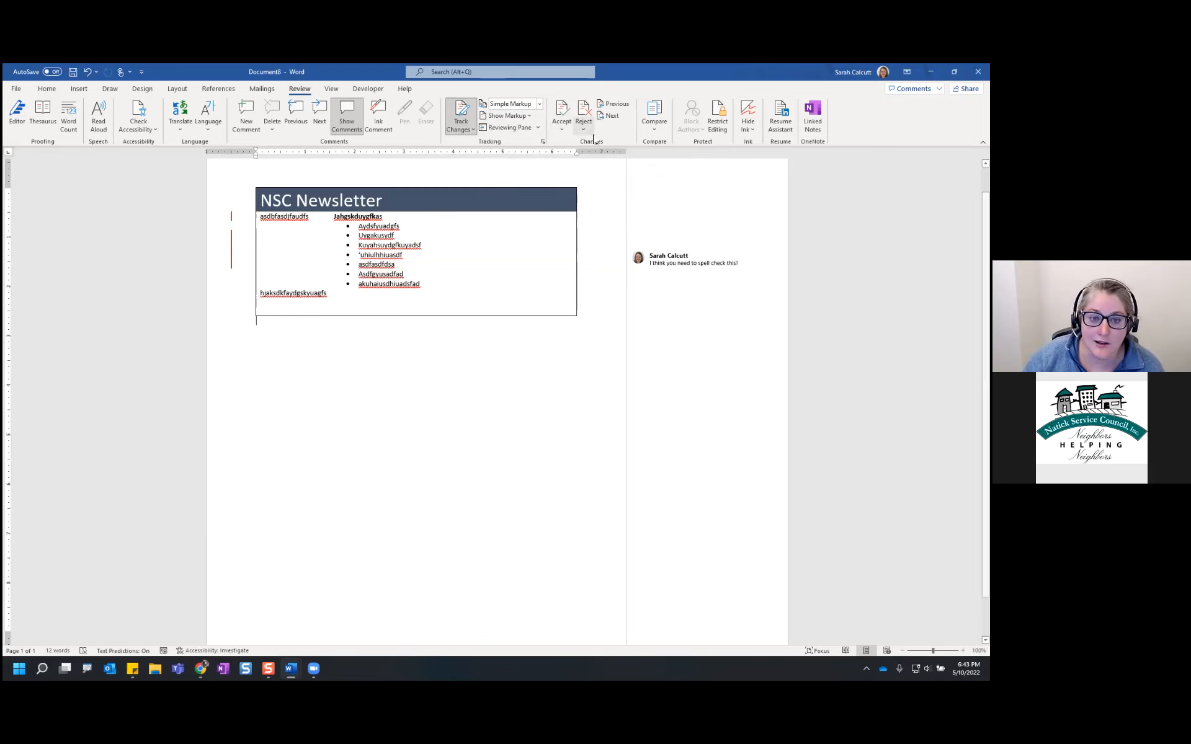
click(563, 126)
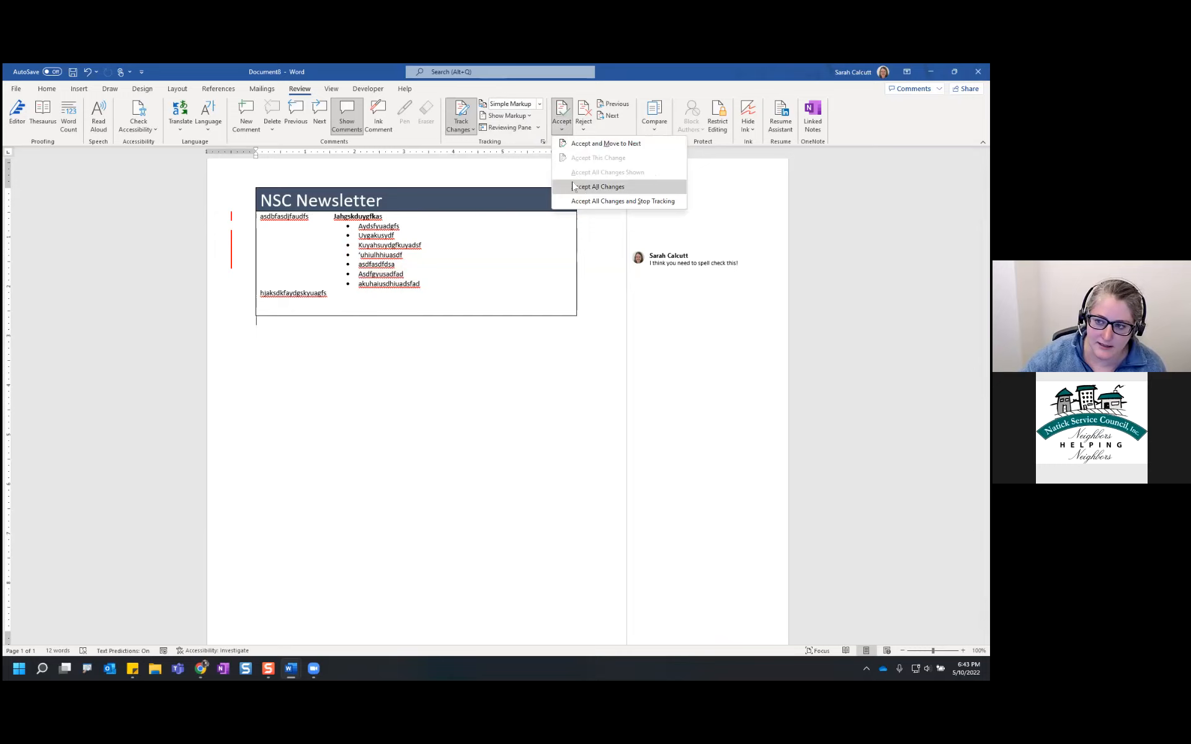
click(607, 187)
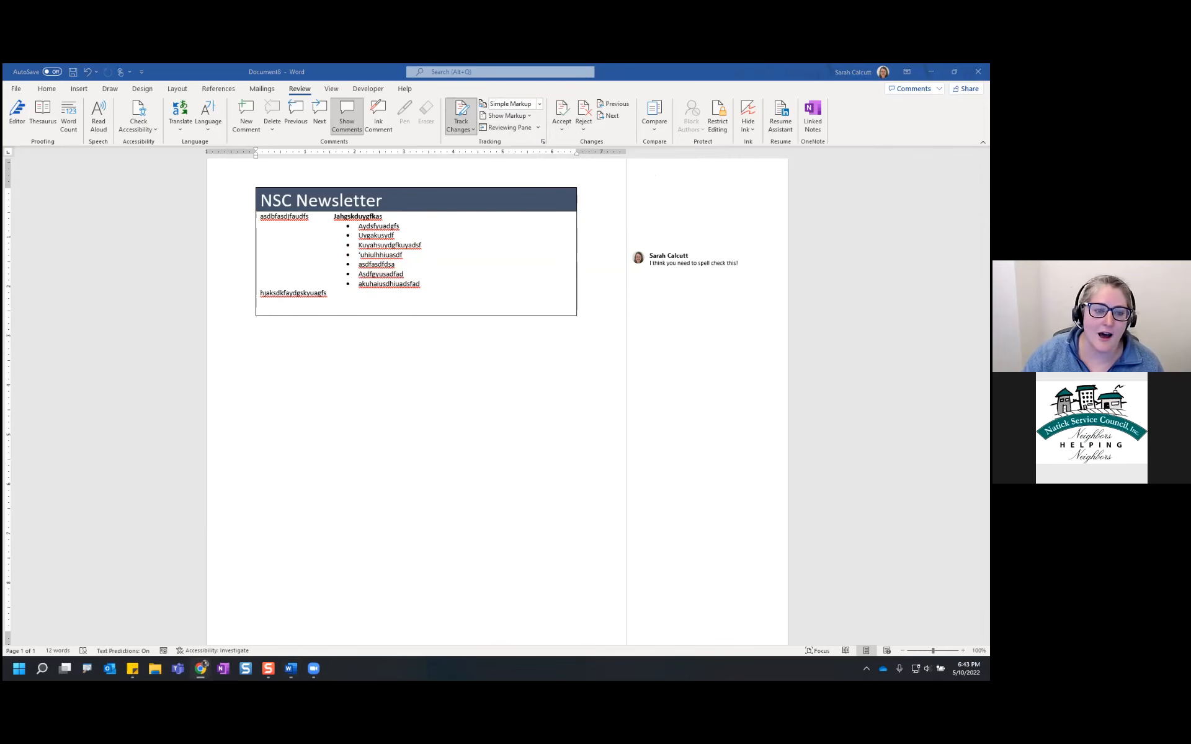
Step: Switch to 1. Sample Document in Google Docs and place the cursor at the end of the first Lorem ipsum paragraph
drag(318, 76, 323, 65)
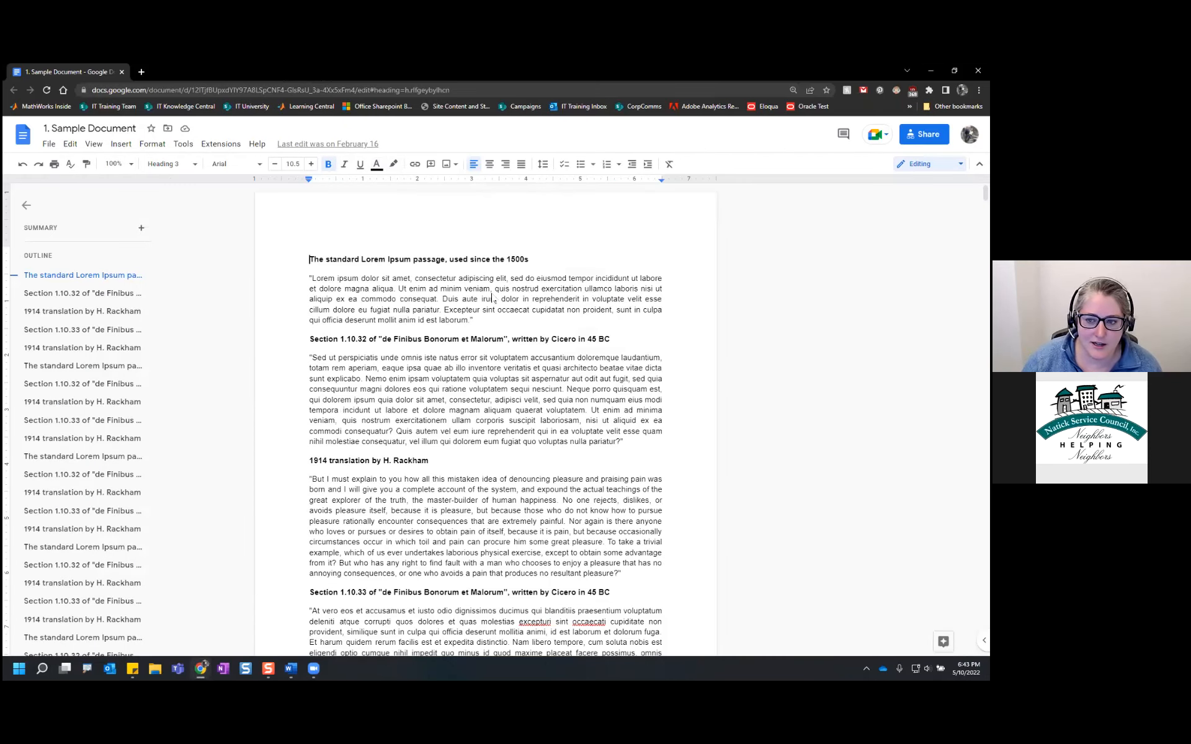
click(463, 298)
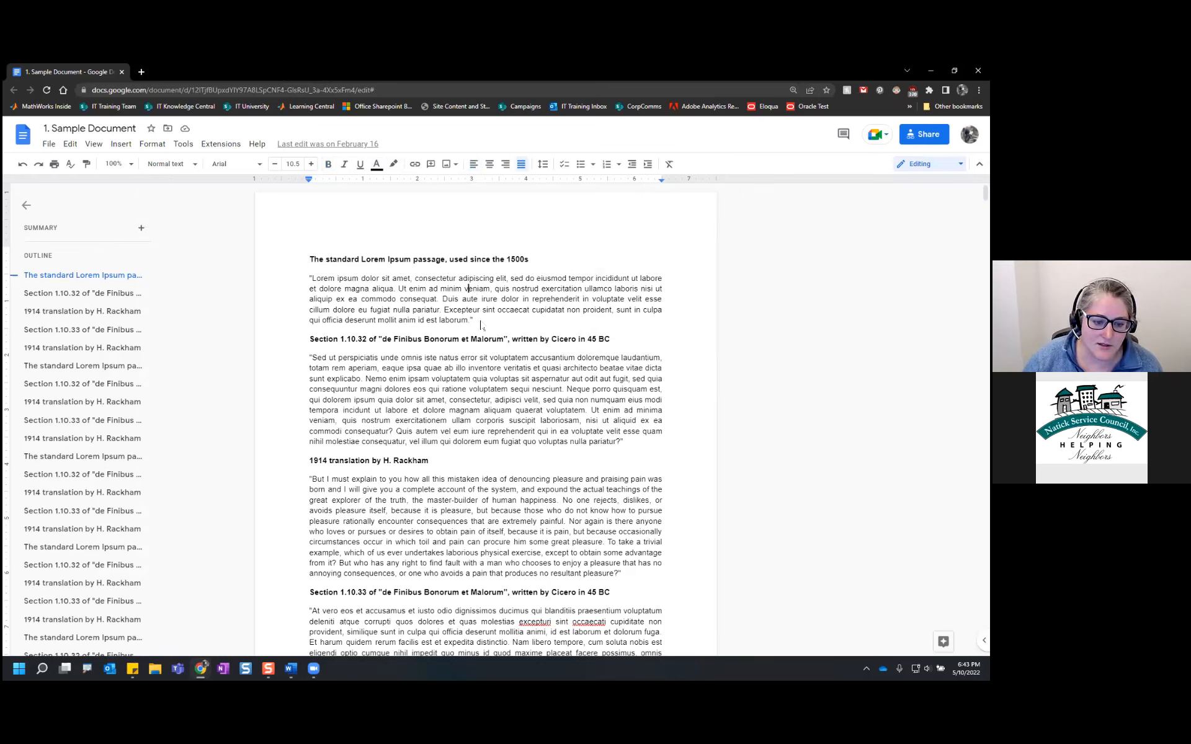
scroll(484, 320, down, 1)
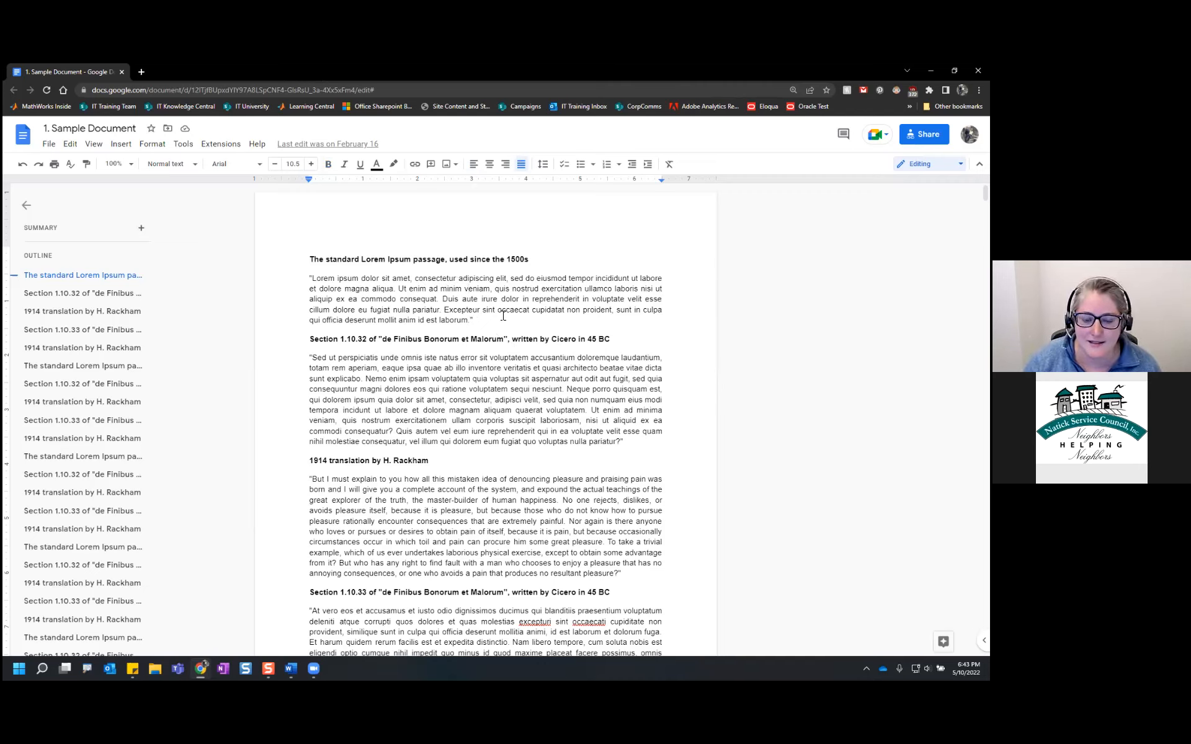
Step: Try editing the first paragraph directly with a few test characters and remove them
text(sgsg)
key(BackSpace)
key(BackSpace)
key(BackSpace)
key(BackSpace)
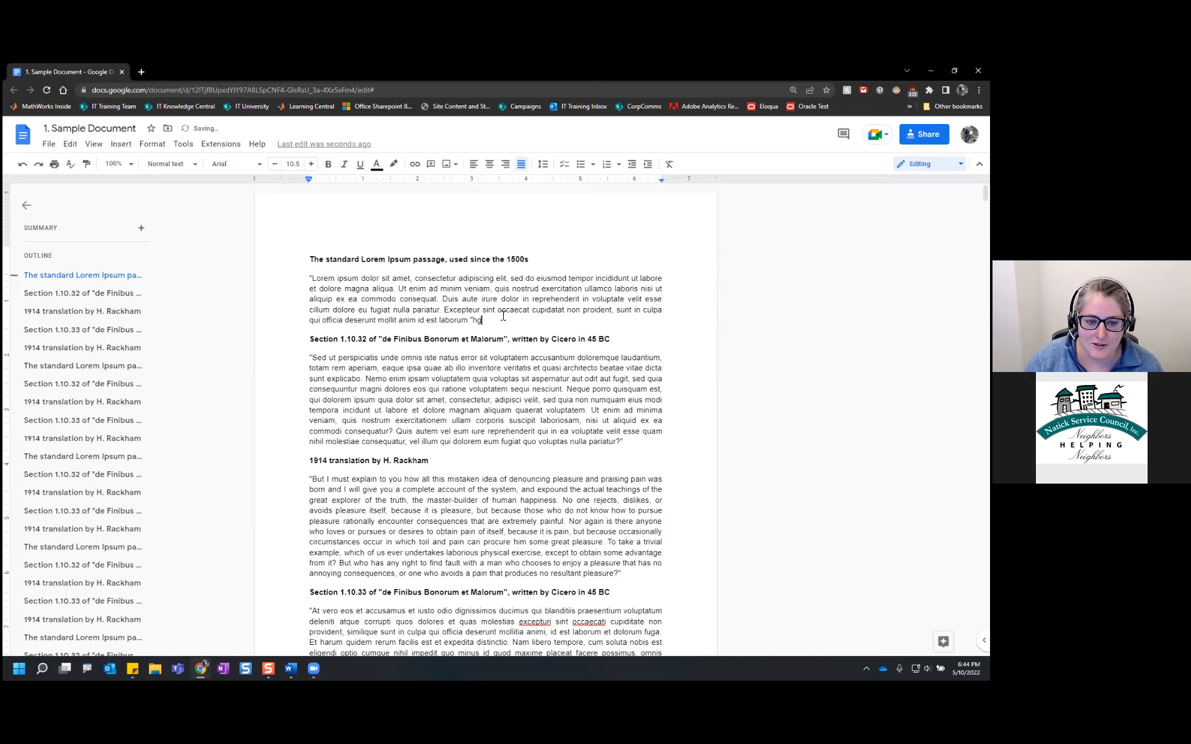
Step: Switch to Suggesting mode and suggest adding "asdfhiuhiuadslfhadsf" at the end of the first paragraph, without replying to the suggestion
click(930, 165)
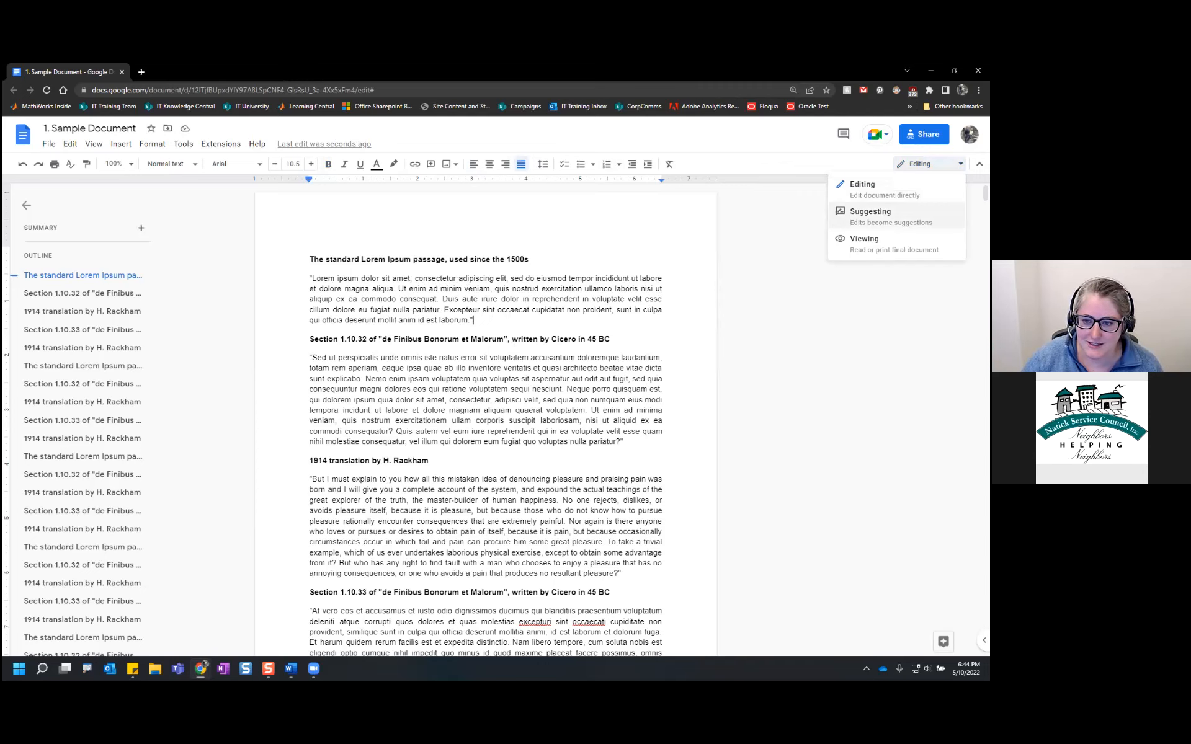
click(881, 216)
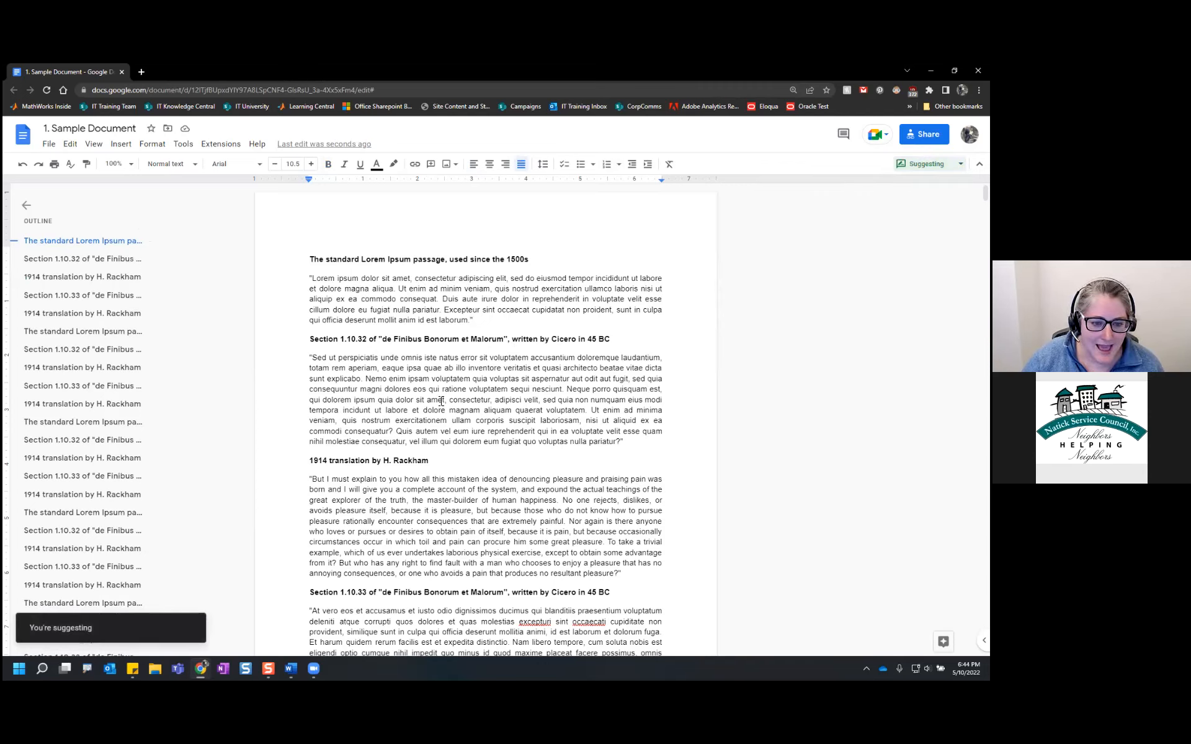
text(asdfhiuhiuadslfhadsf)
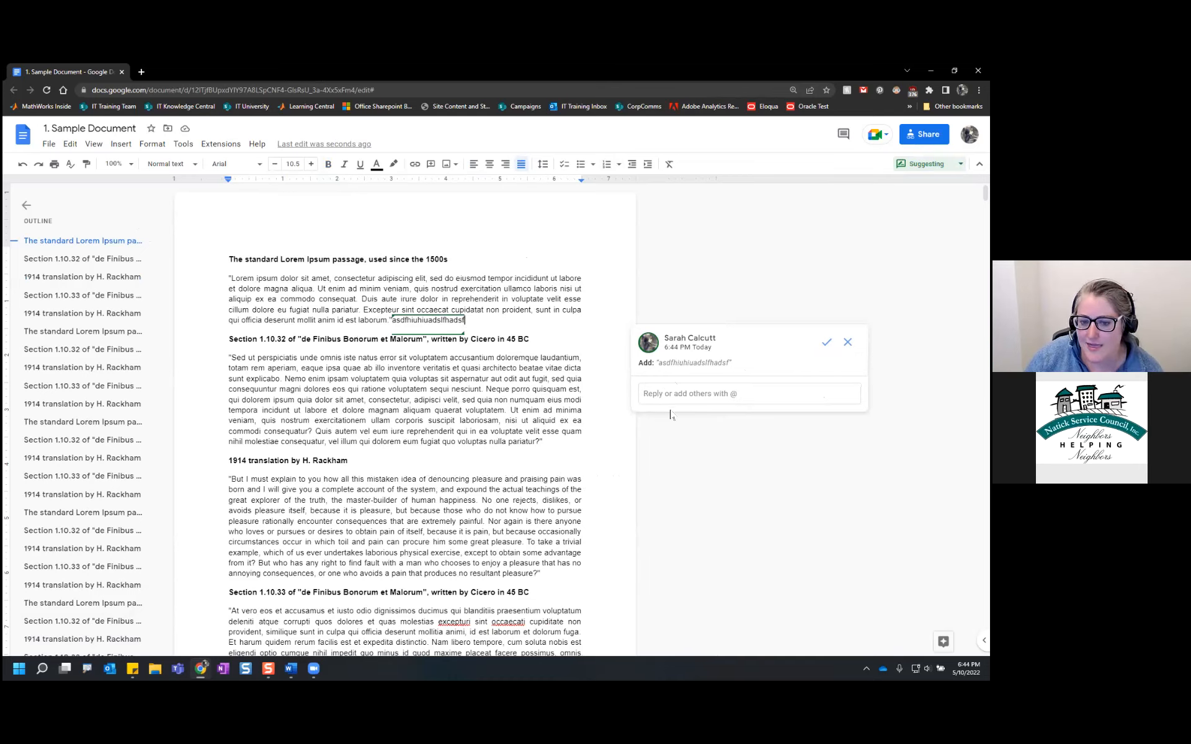
click(674, 394)
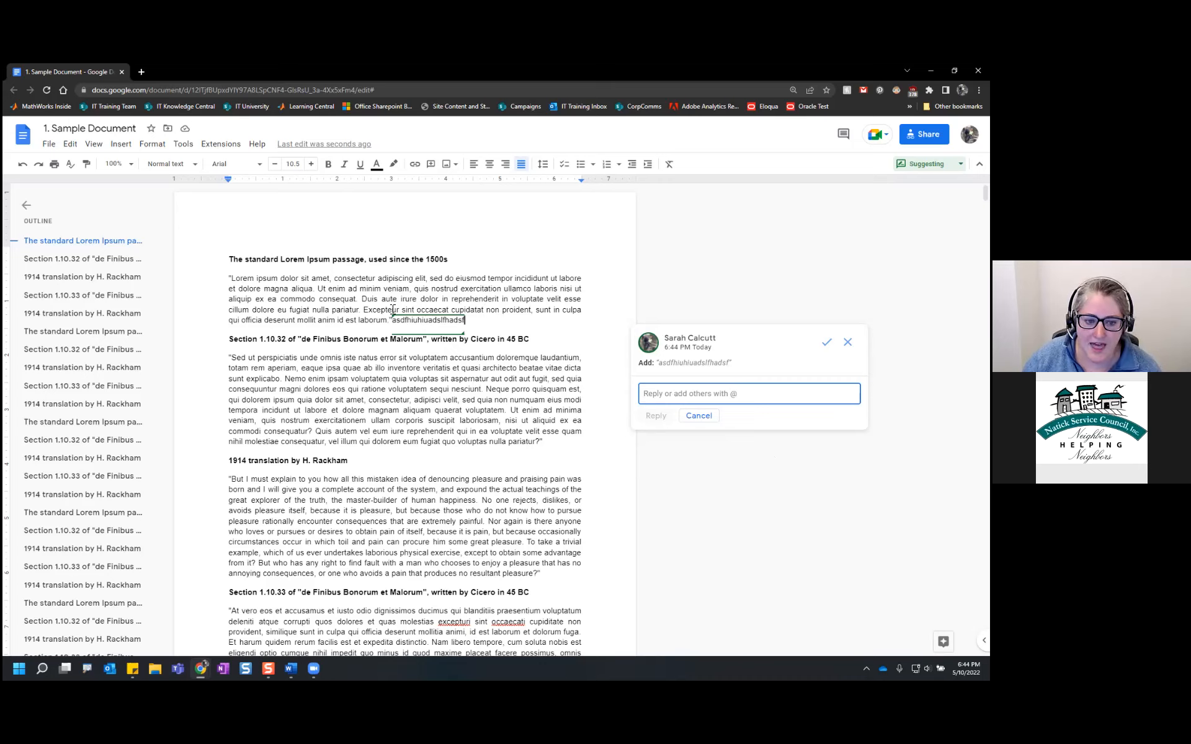
click(583, 431)
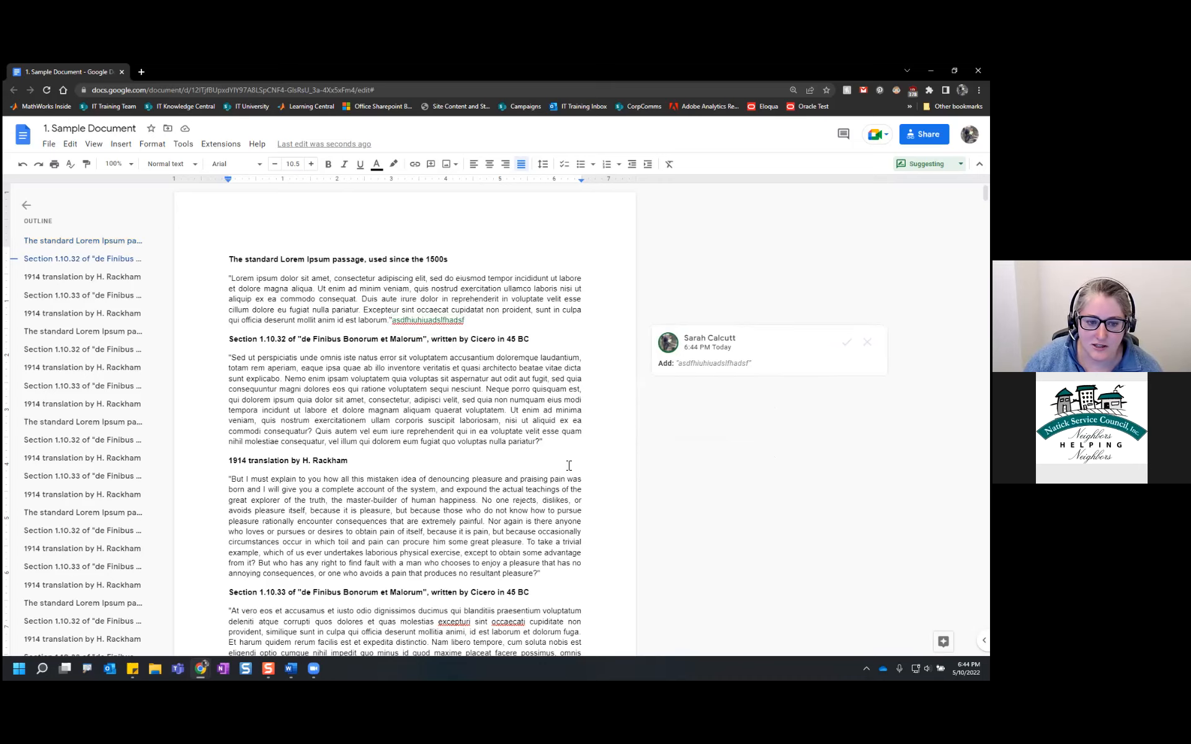
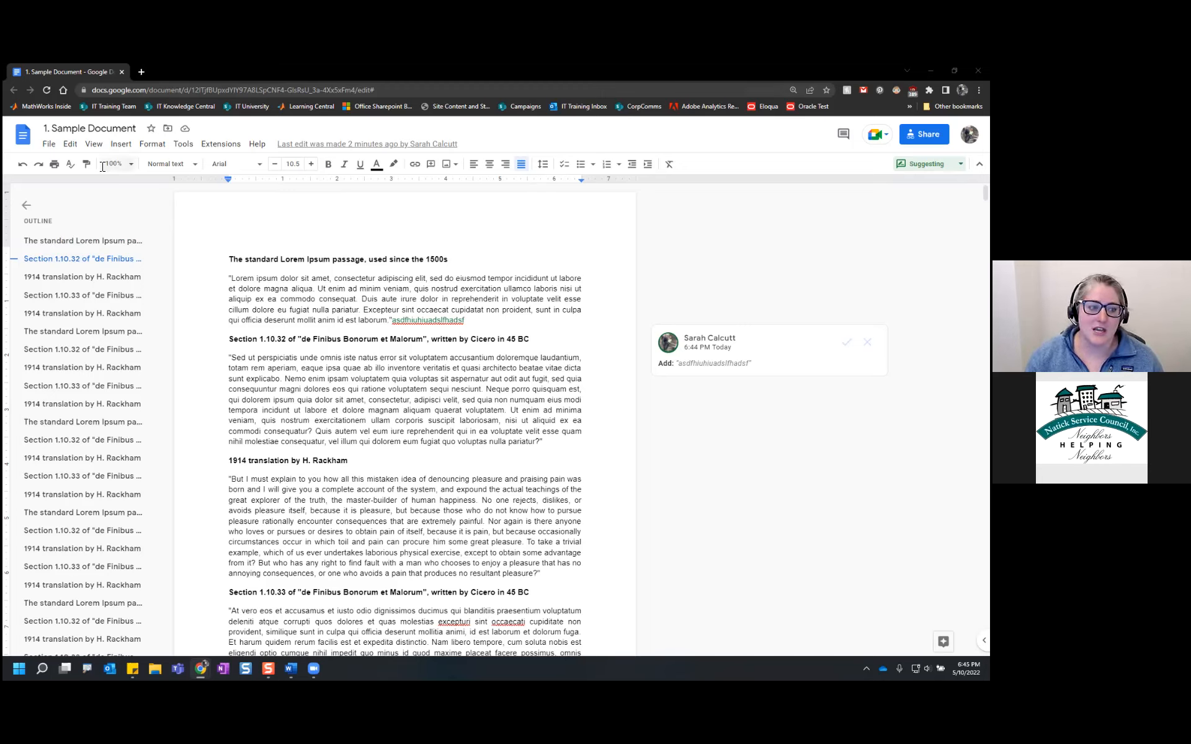
Step: Switch to Word and open Fake Florist Form.docx
key(alt+Tab)
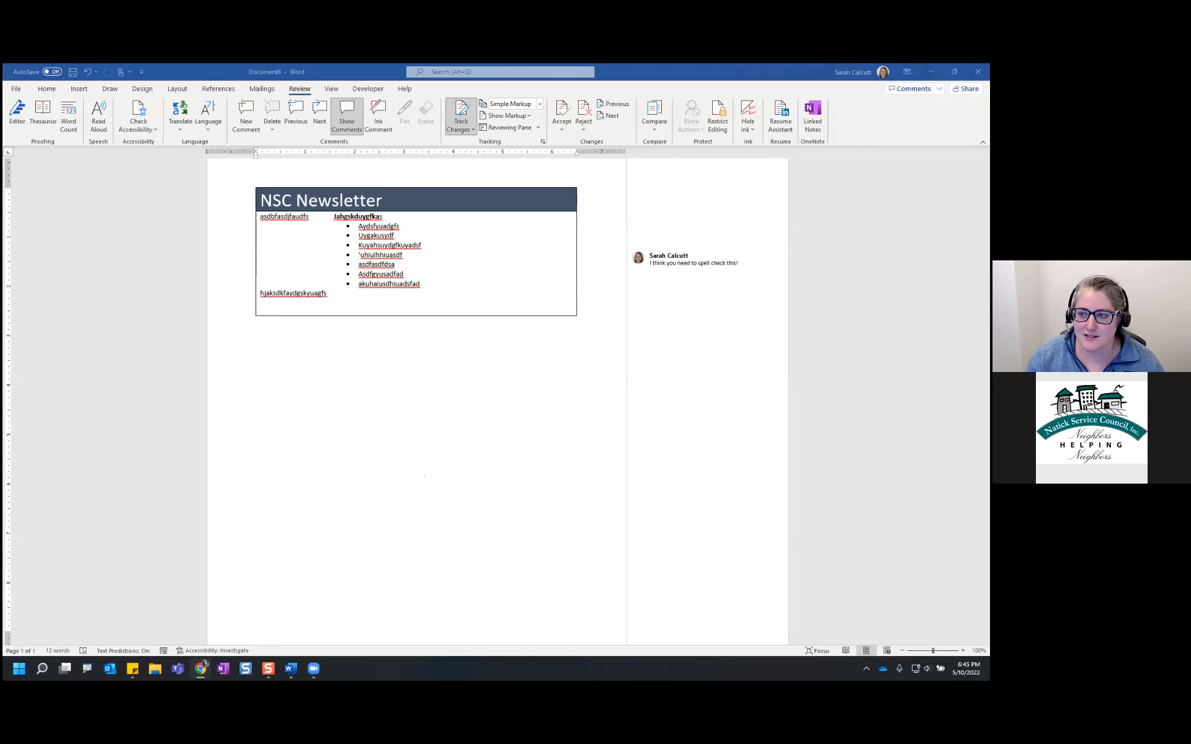
click(16, 88)
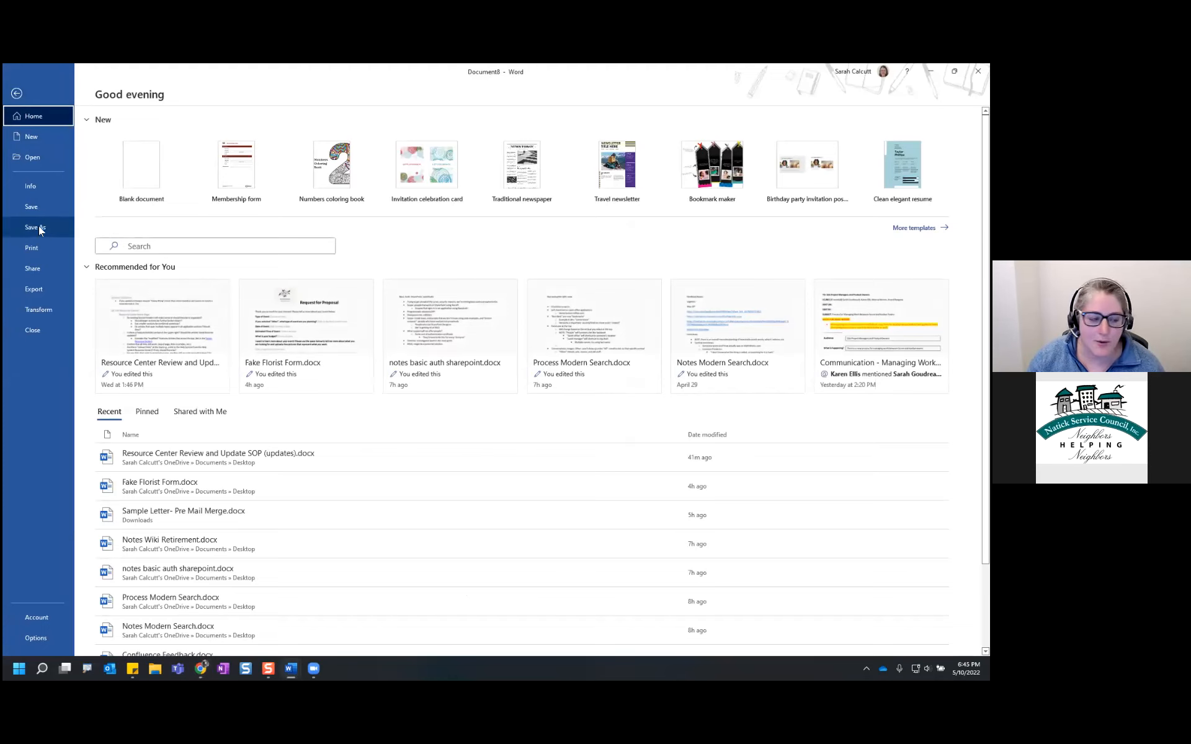
click(17, 94)
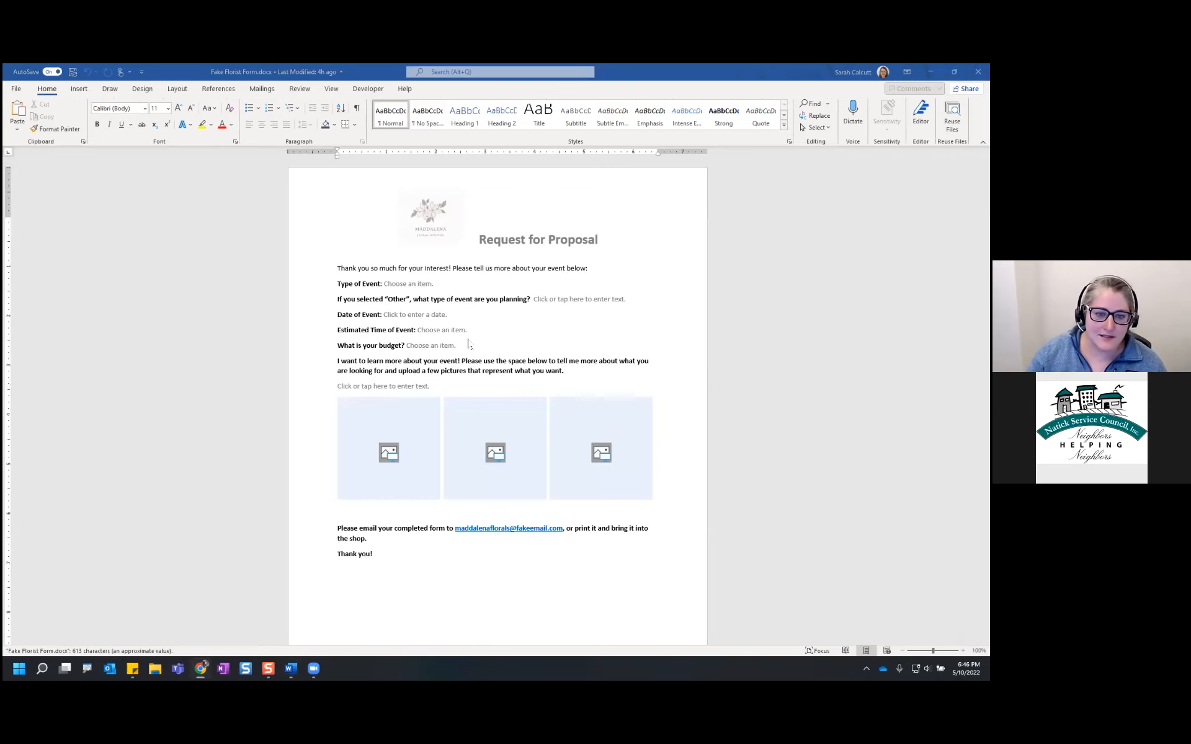
Step: Try selecting part of the introductory thank-you sentence in the form, and clear the selection
click(401, 268)
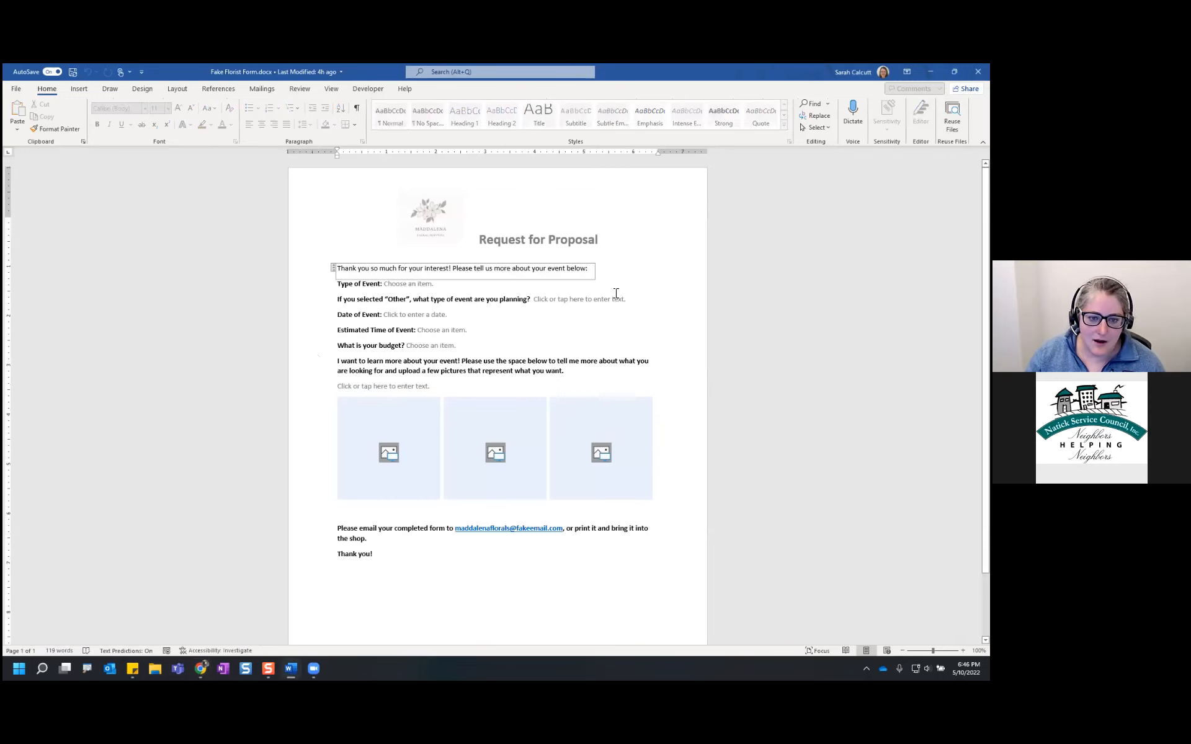
drag(557, 268, 514, 269)
drag(421, 272, 513, 279)
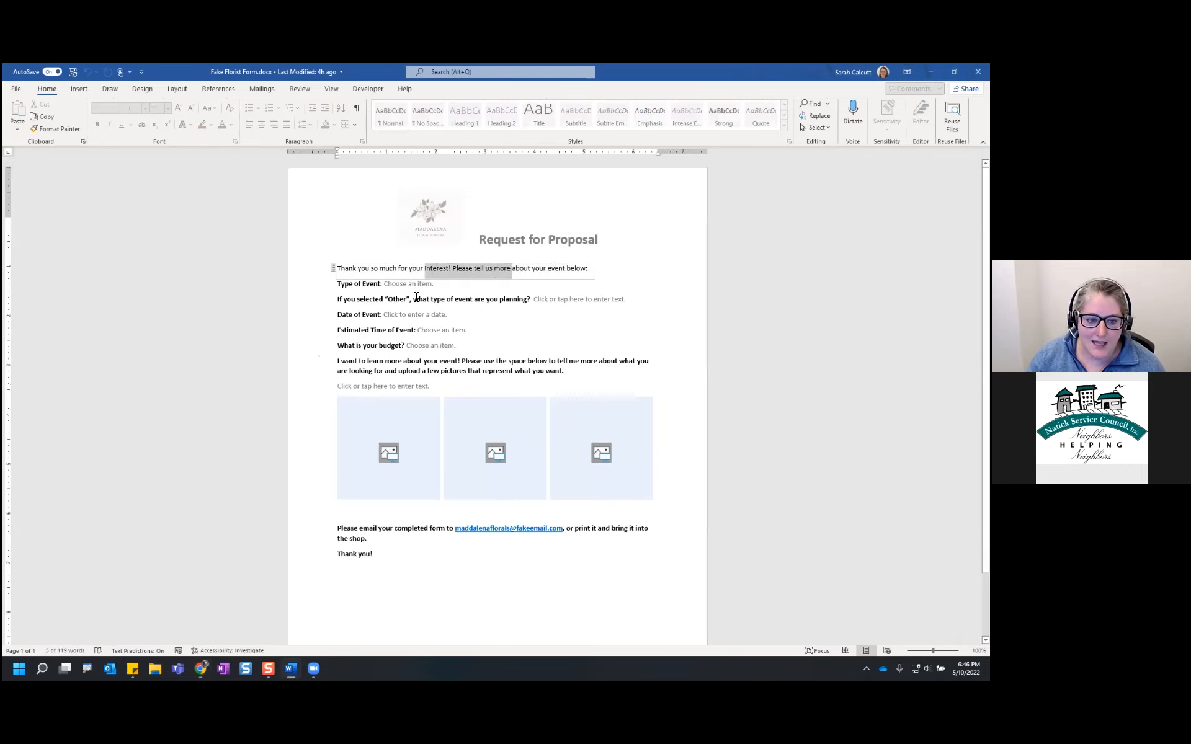
click(733, 325)
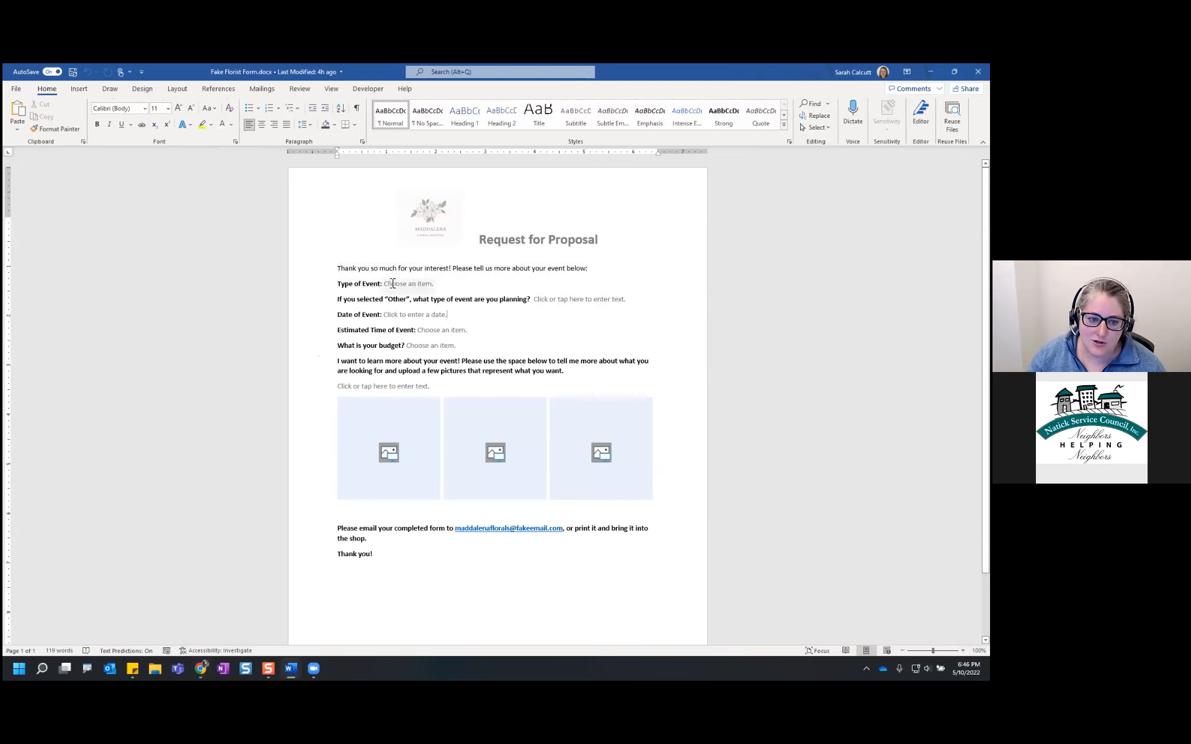
Step: Choose Wedding as the Type of Event and change the choice to Other (specify below)
click(425, 289)
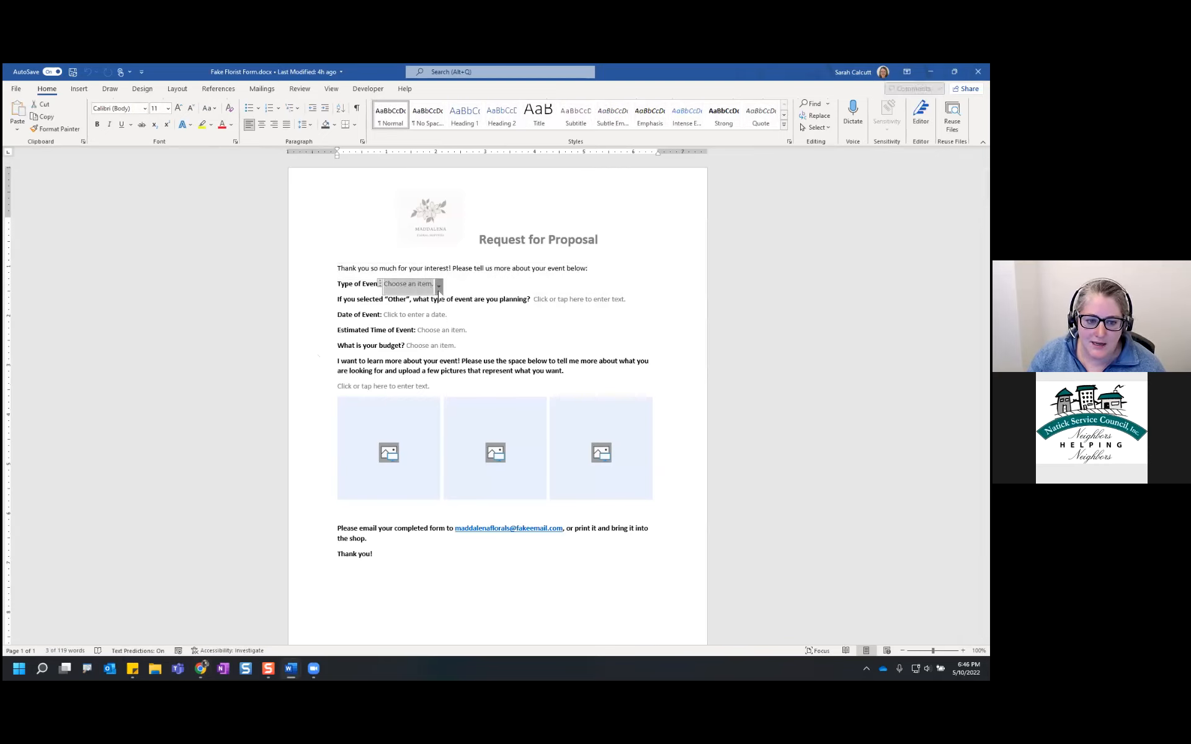
click(439, 287)
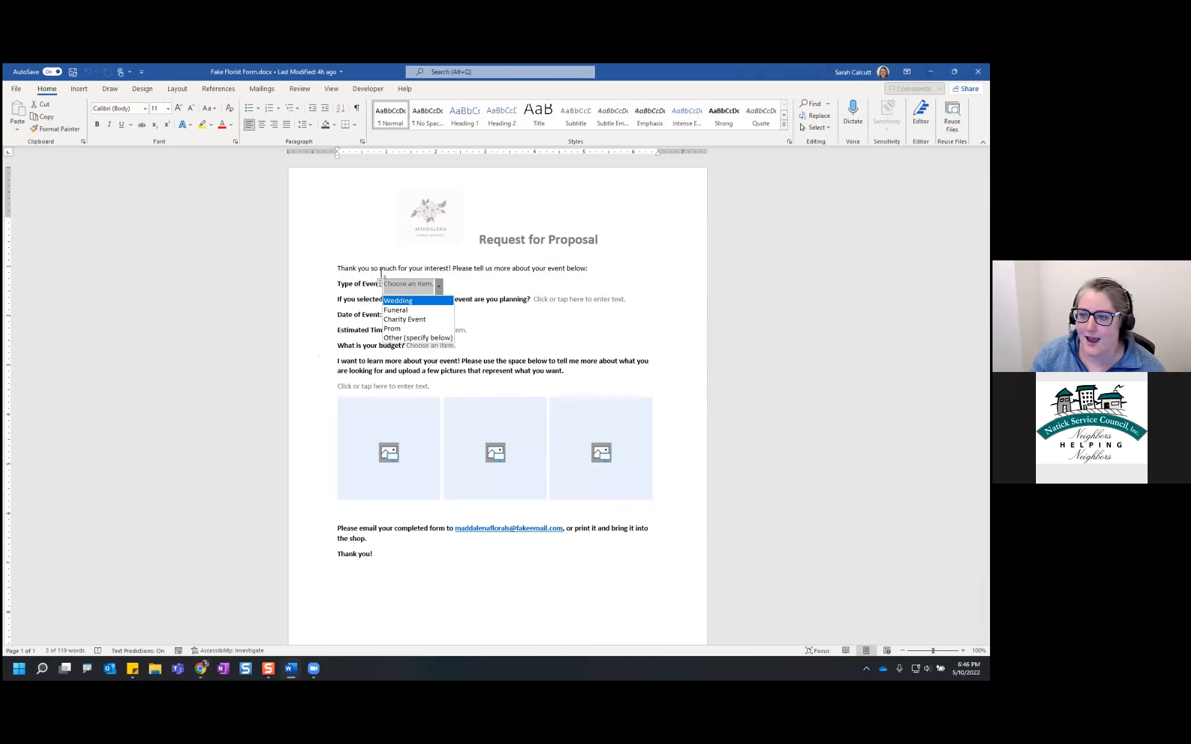
click(414, 301)
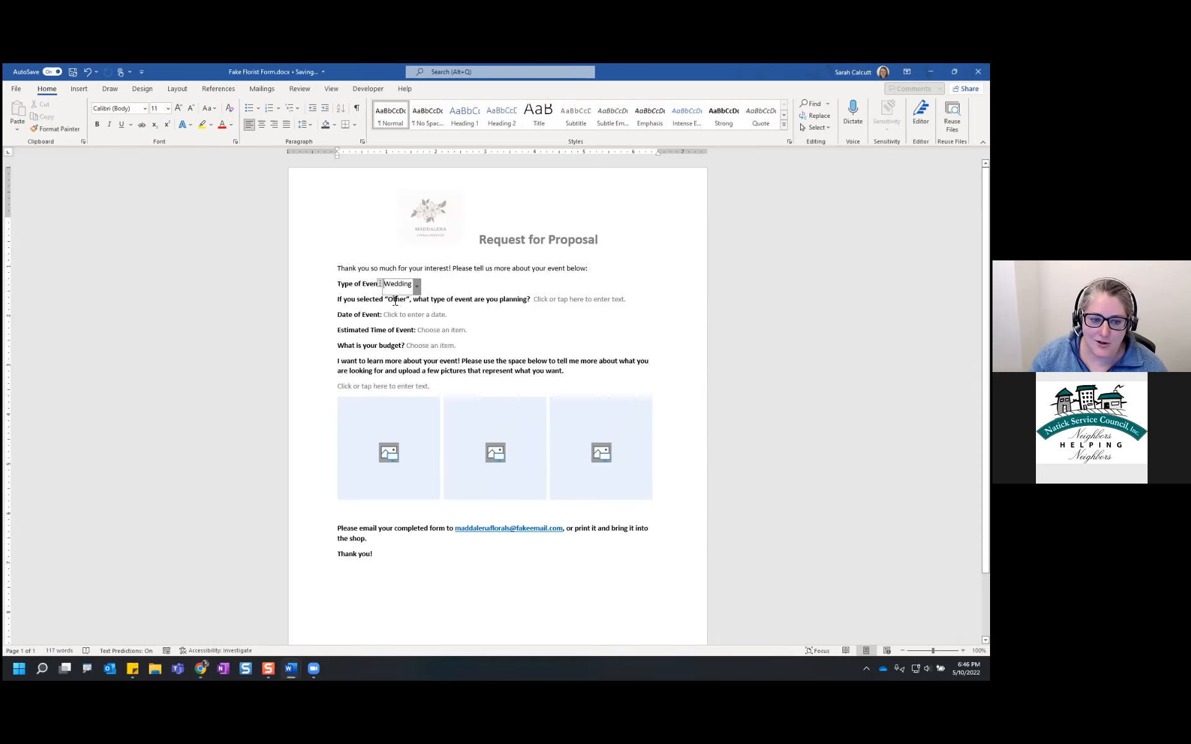
click(417, 286)
click(413, 332)
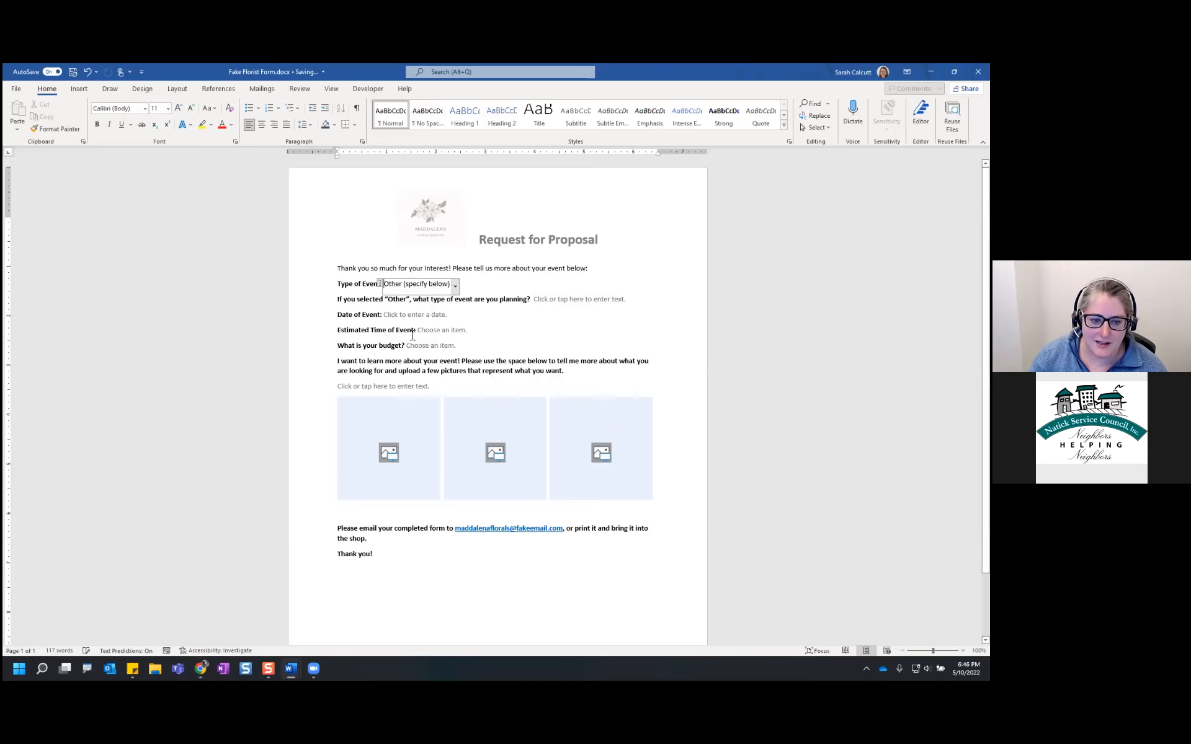
Step: Enter "Party" as the answer to what type of event is being planned
click(551, 301)
text(Pe)
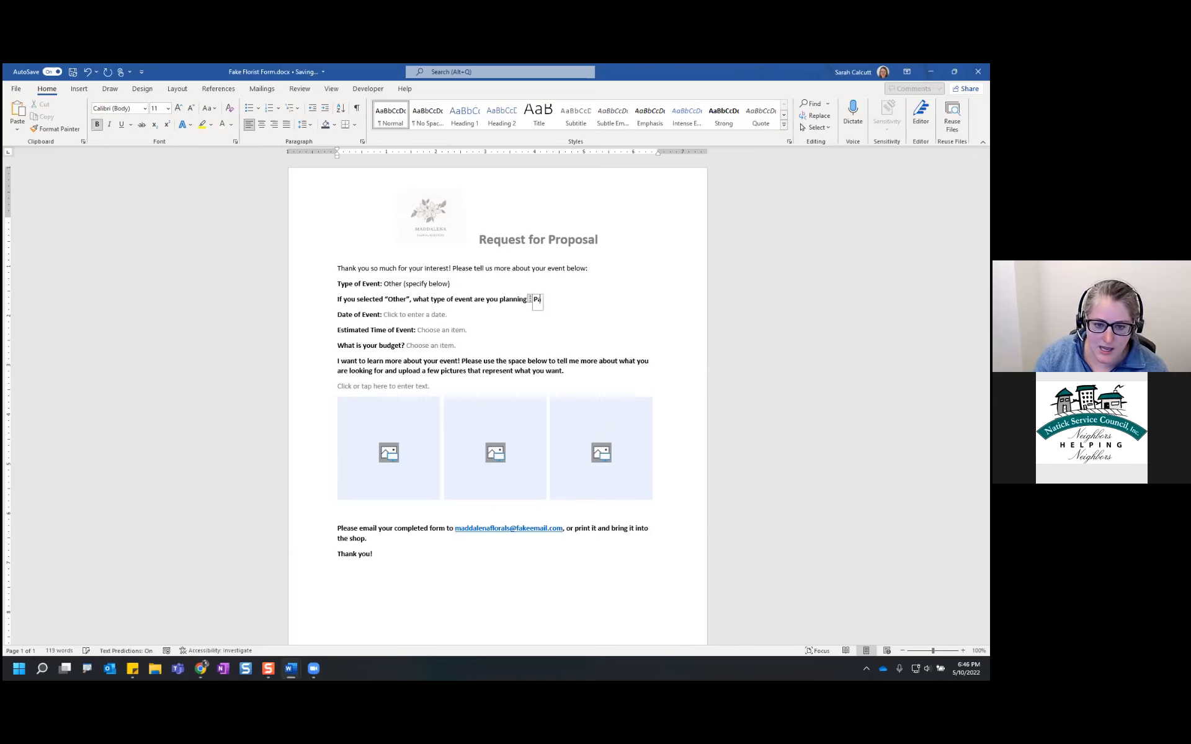
key(BackSpace)
text(arty)
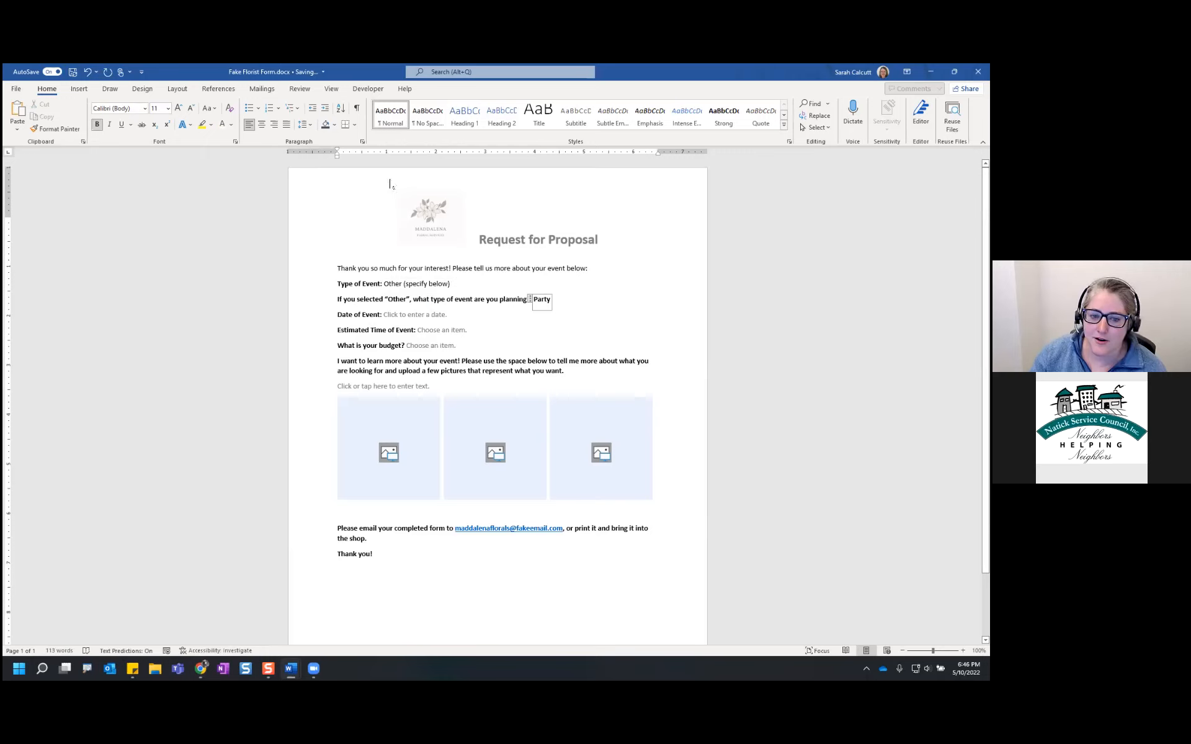
Step: Set the Date of Event to 5/27/2022 and the Estimated Time of Event to Afternoon
click(413, 315)
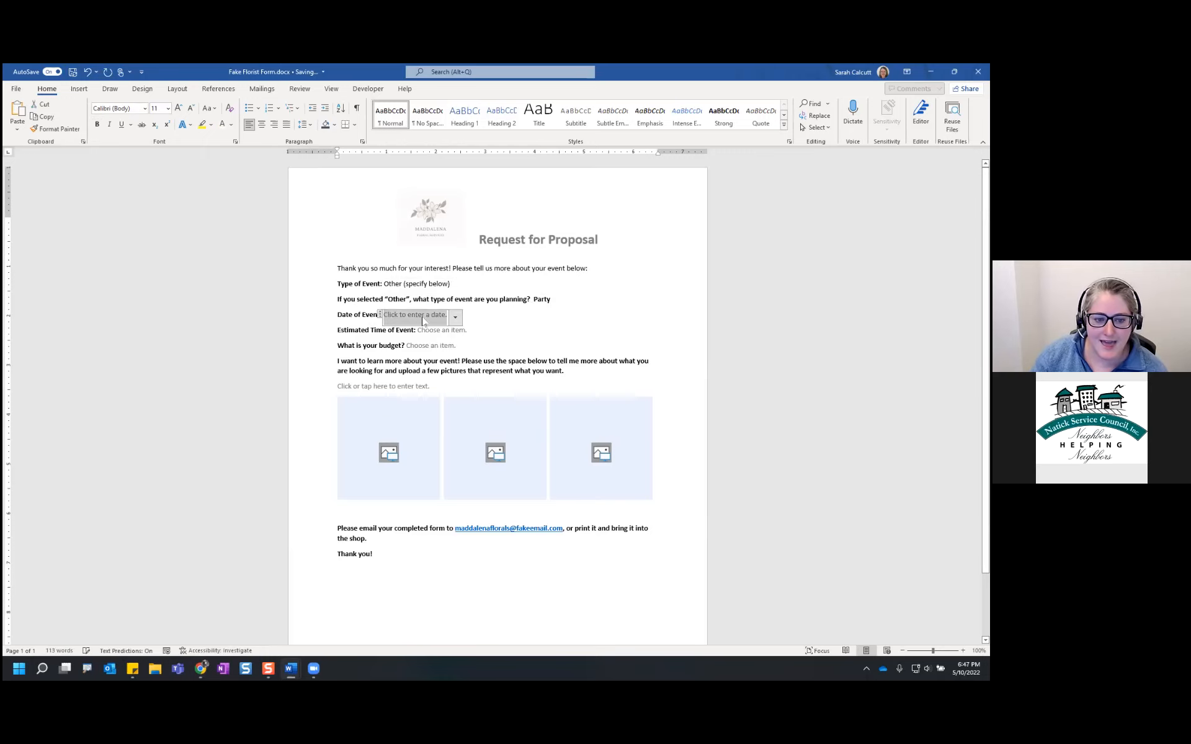
click(455, 318)
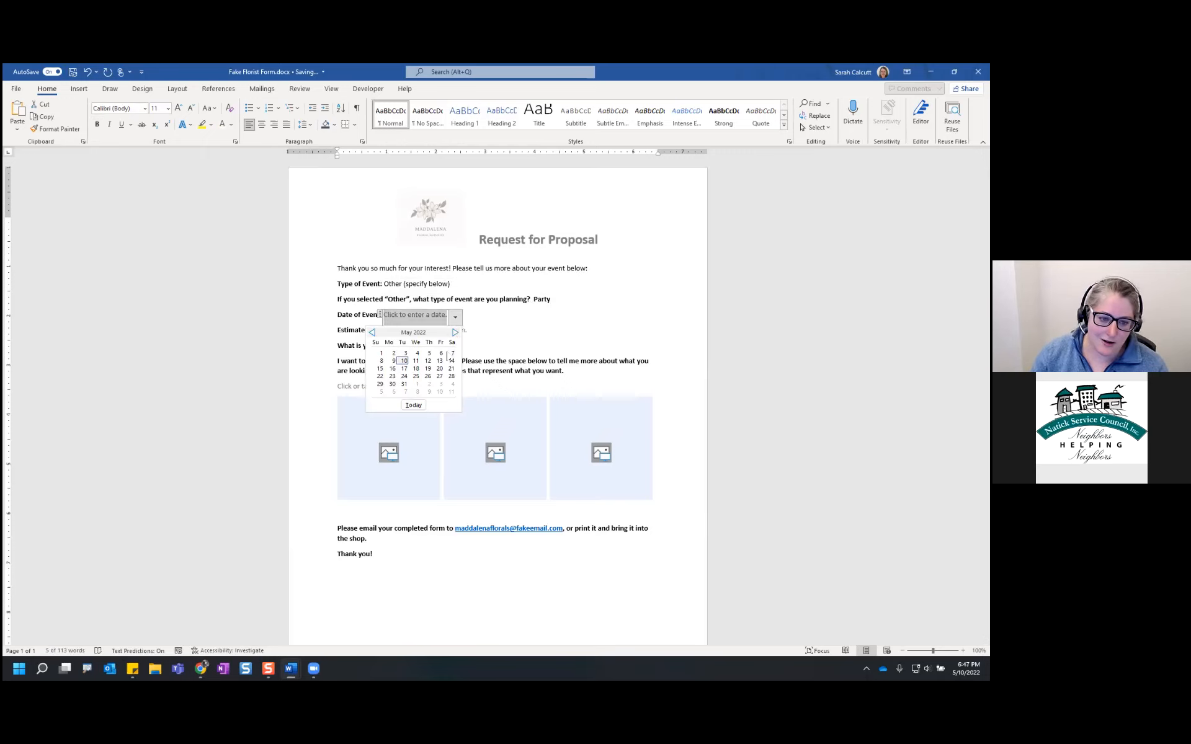
click(440, 377)
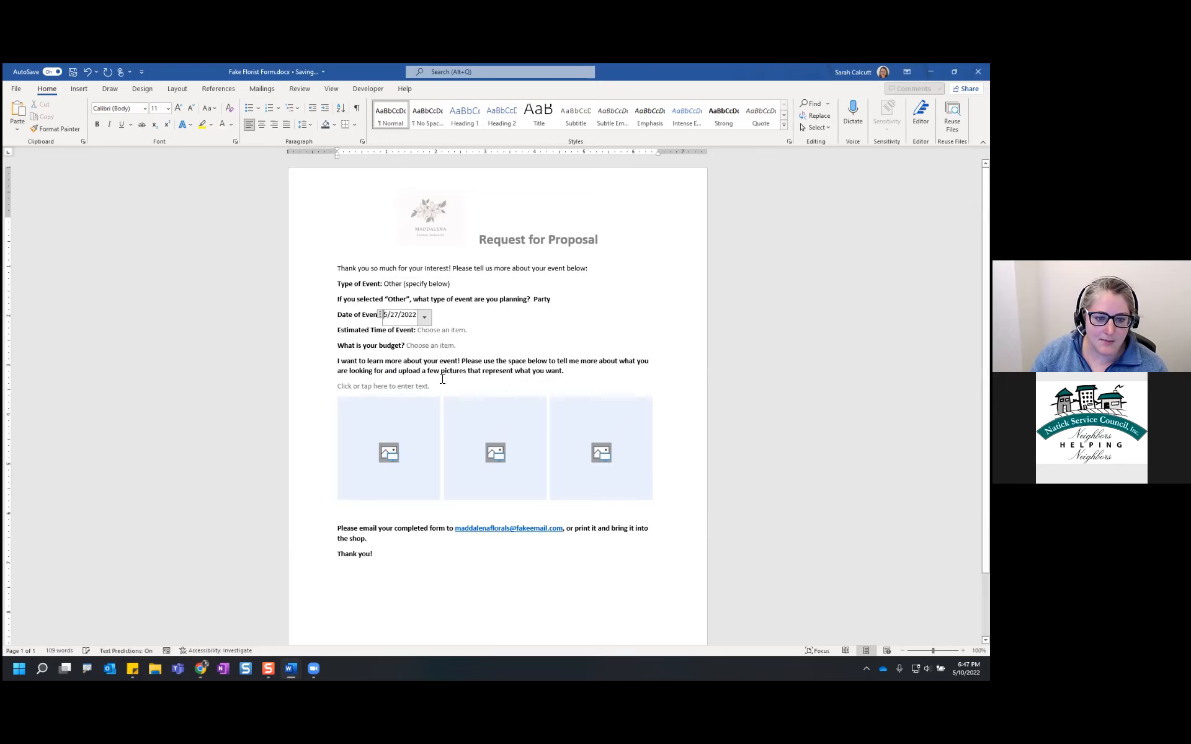
click(459, 330)
click(473, 333)
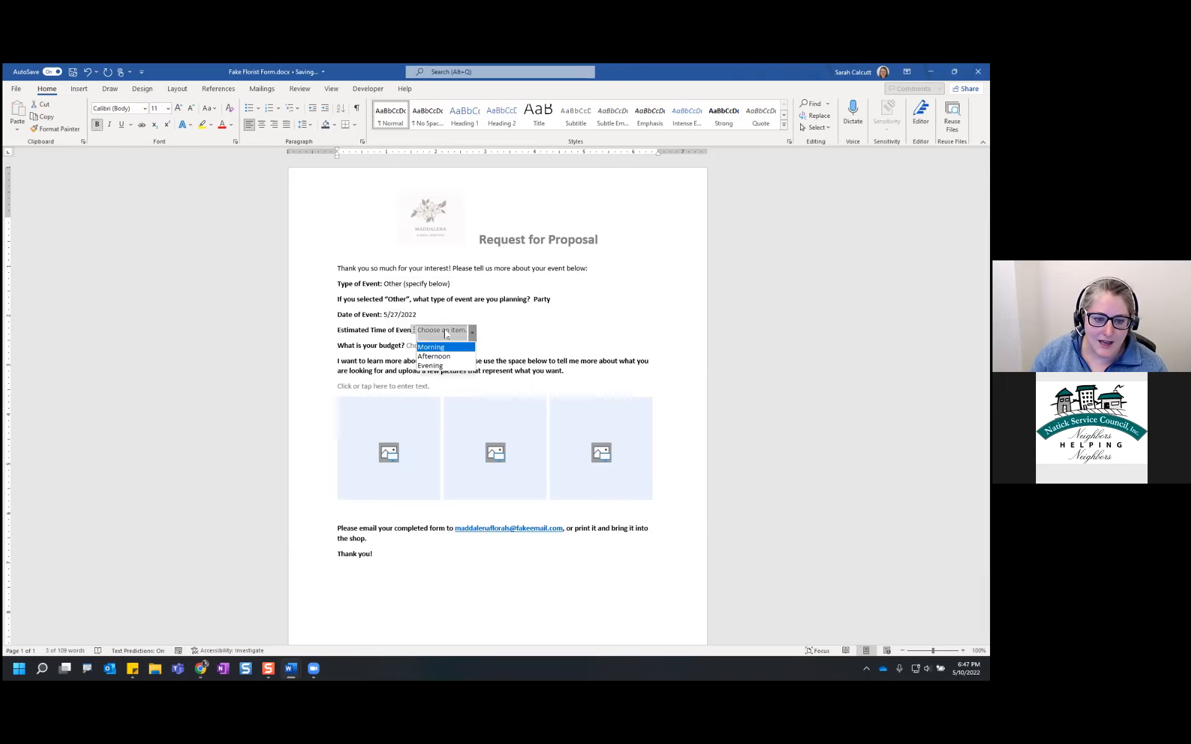
click(450, 360)
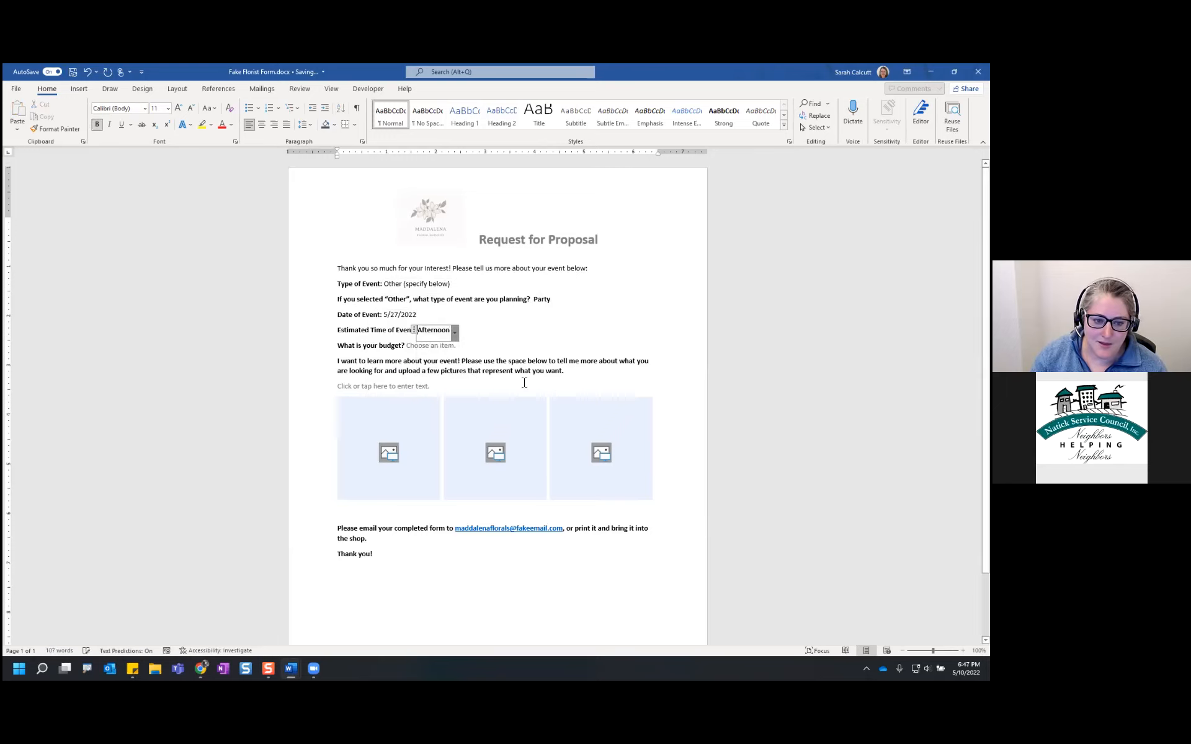
Step: Set the answer to the budget question to $1000-$1500
click(443, 346)
click(456, 346)
click(454, 383)
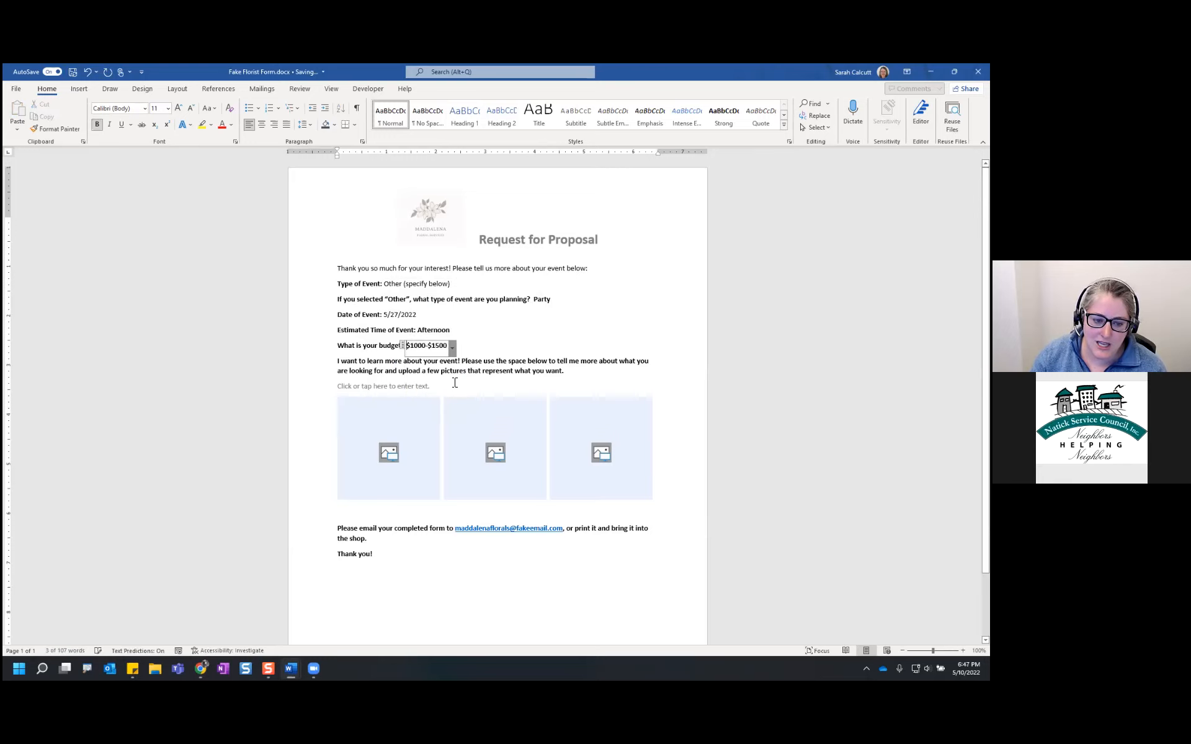
click(530, 353)
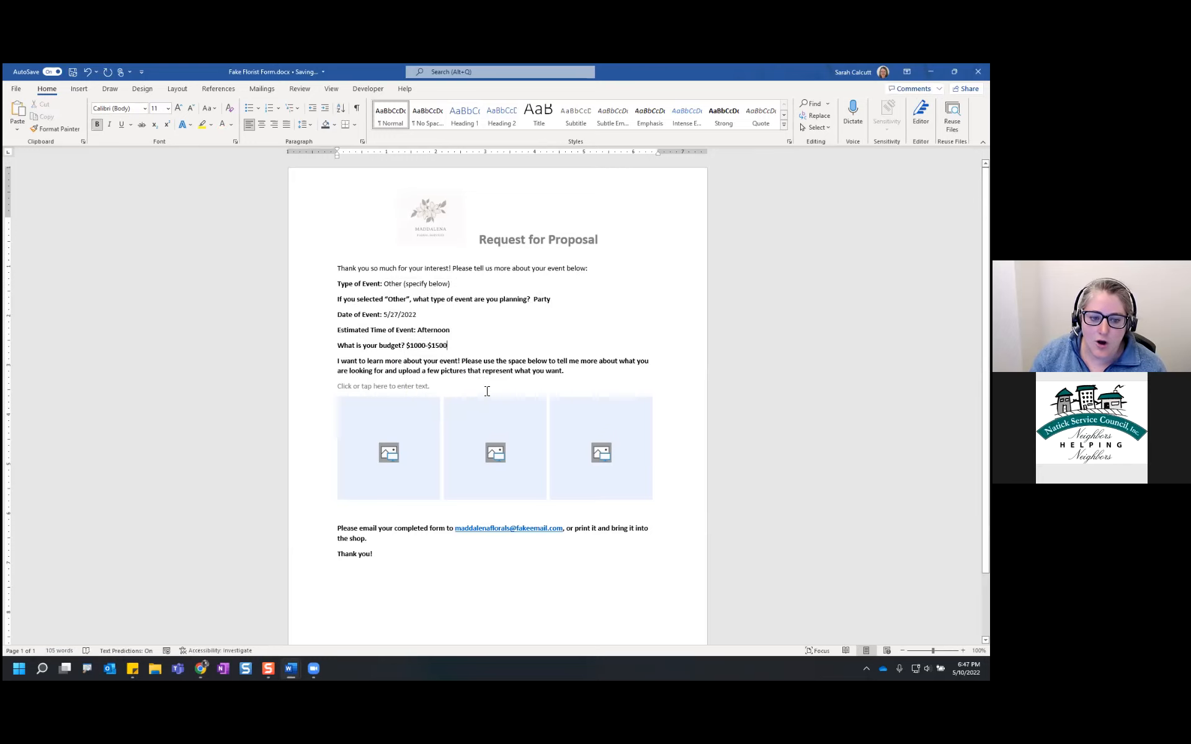
Step: Enter "hUHZHXH<ZUX" in the event description field, try bulleting it and undo the bullet
click(425, 388)
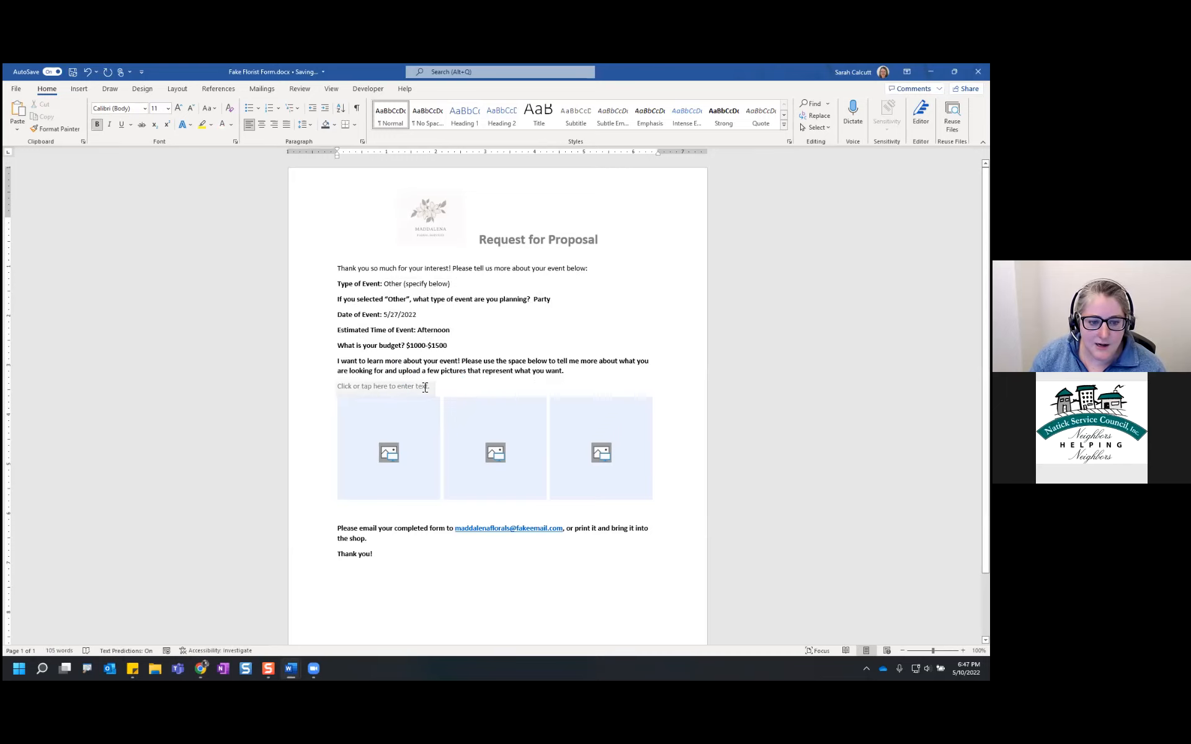
text(hUHZHXH<ZUX)
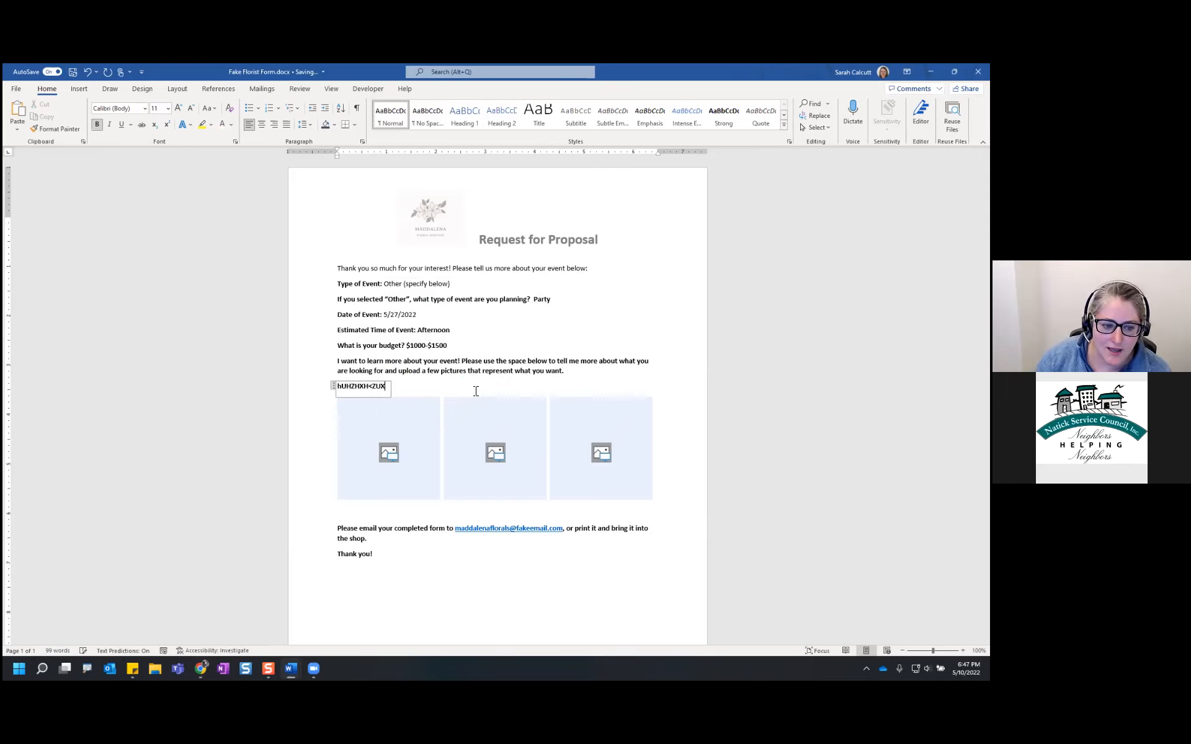
click(249, 108)
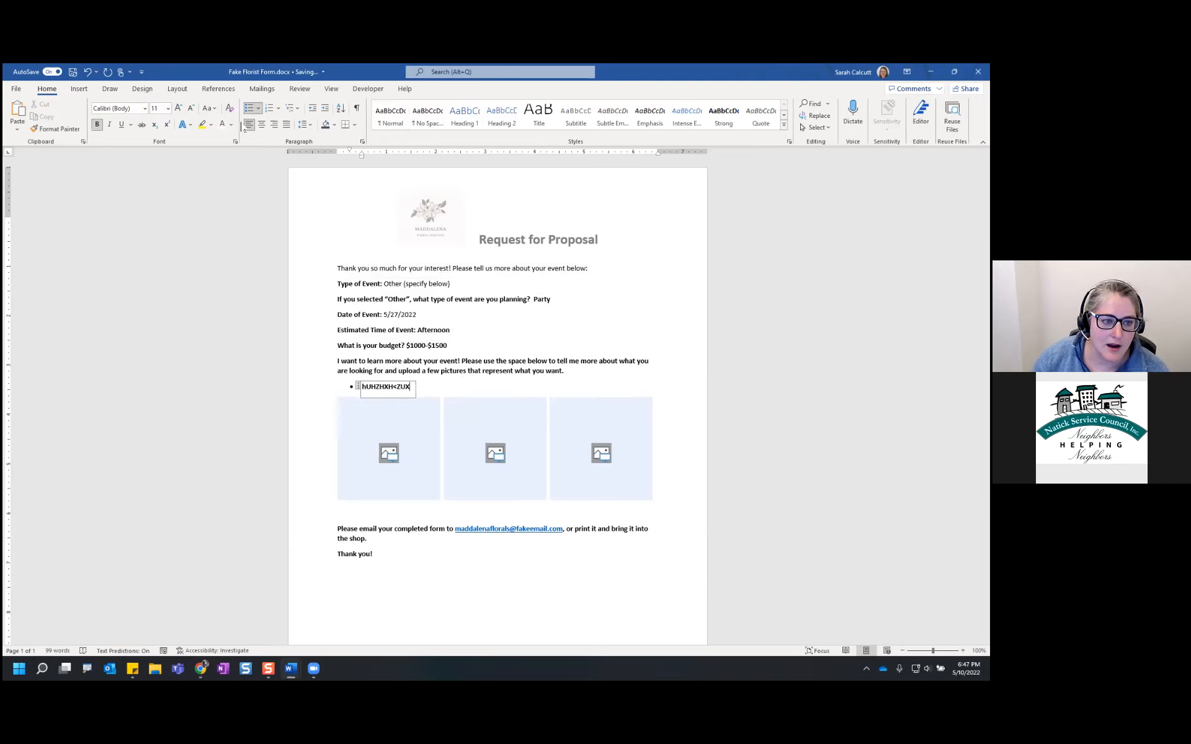
key(ctrl+z)
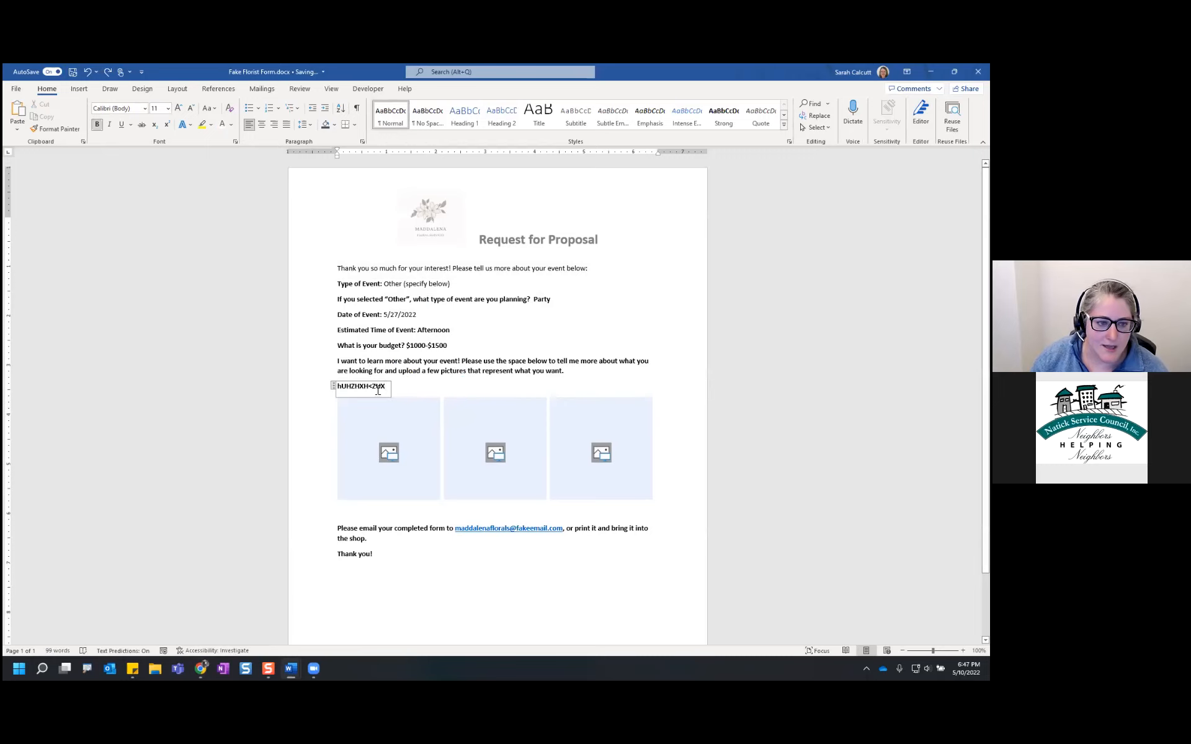
Step: Replace the description with four non-bold lines: "Liuhaiusdlhifuahliaudsa", "Liuhaildushliasdf", "Liuhiaudlsfas" and "kuygkuysgdkfasdf"
triple_click(358, 387)
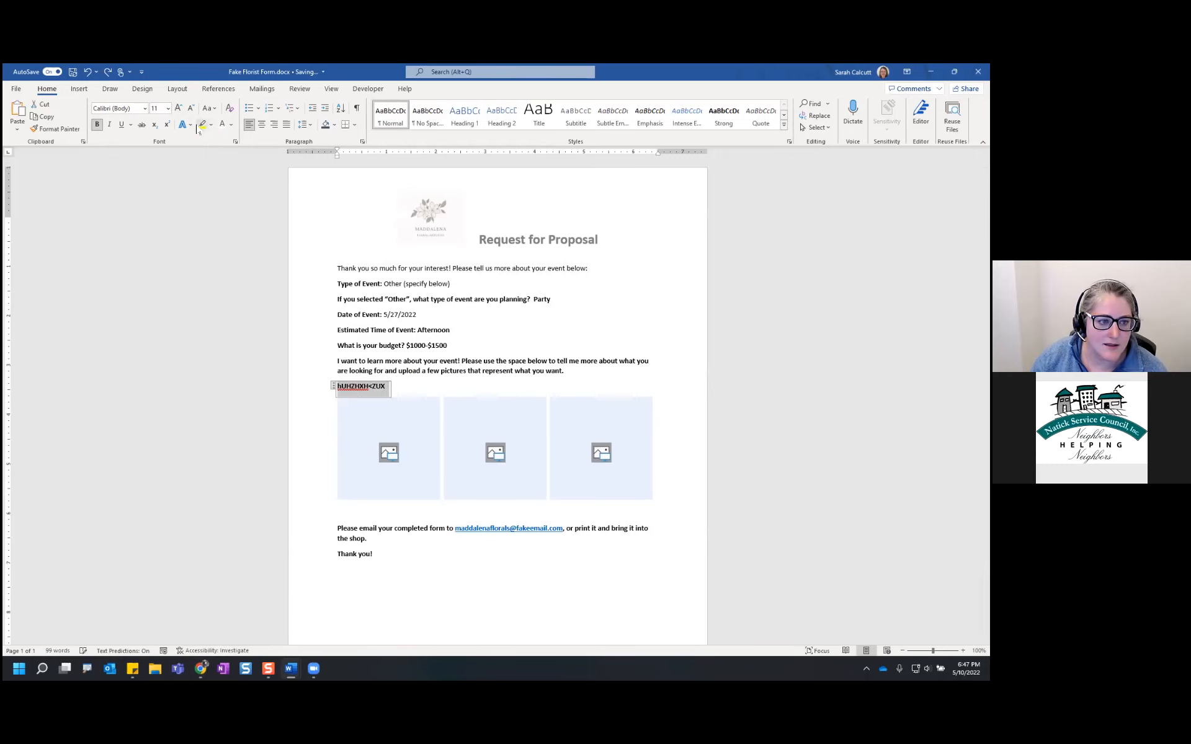
click(97, 124)
text(Liuhaiusdlhifuahliaudsa)
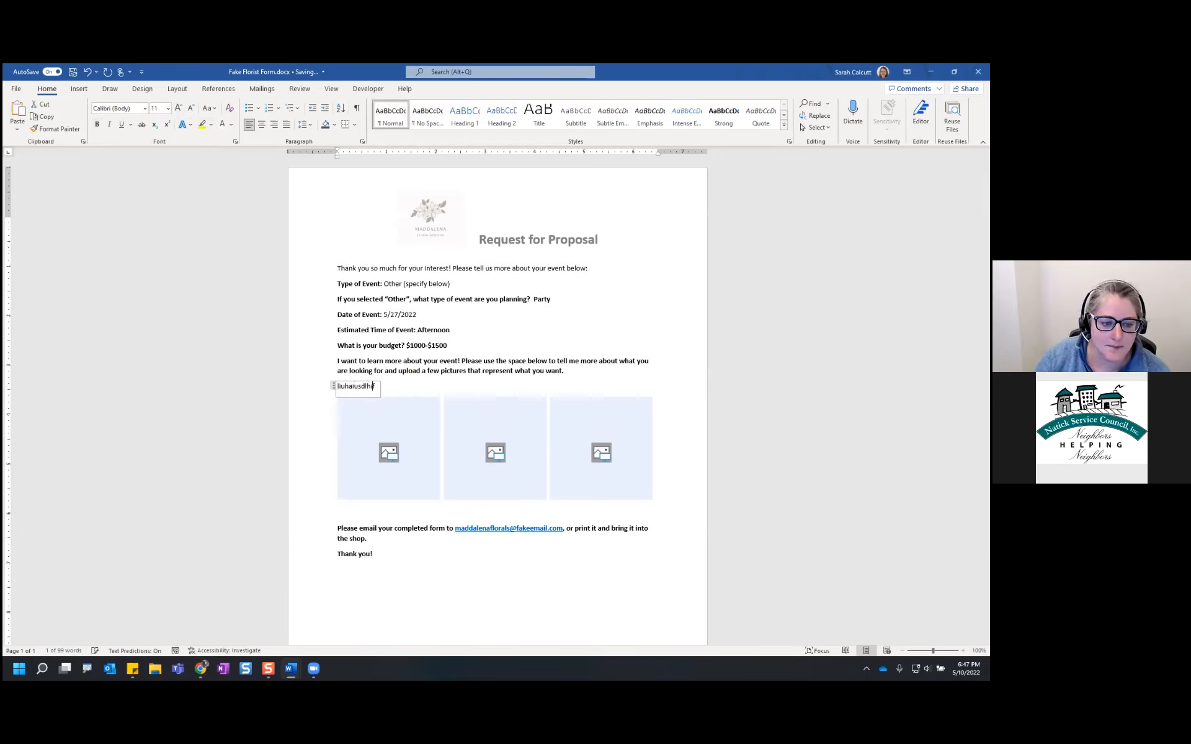
key(Return)
text(Liuhaildushliasdf)
key(Return)
text(Liuhiaudlsfas)
key(Return)
text(kuygkuysgdkfasdf)
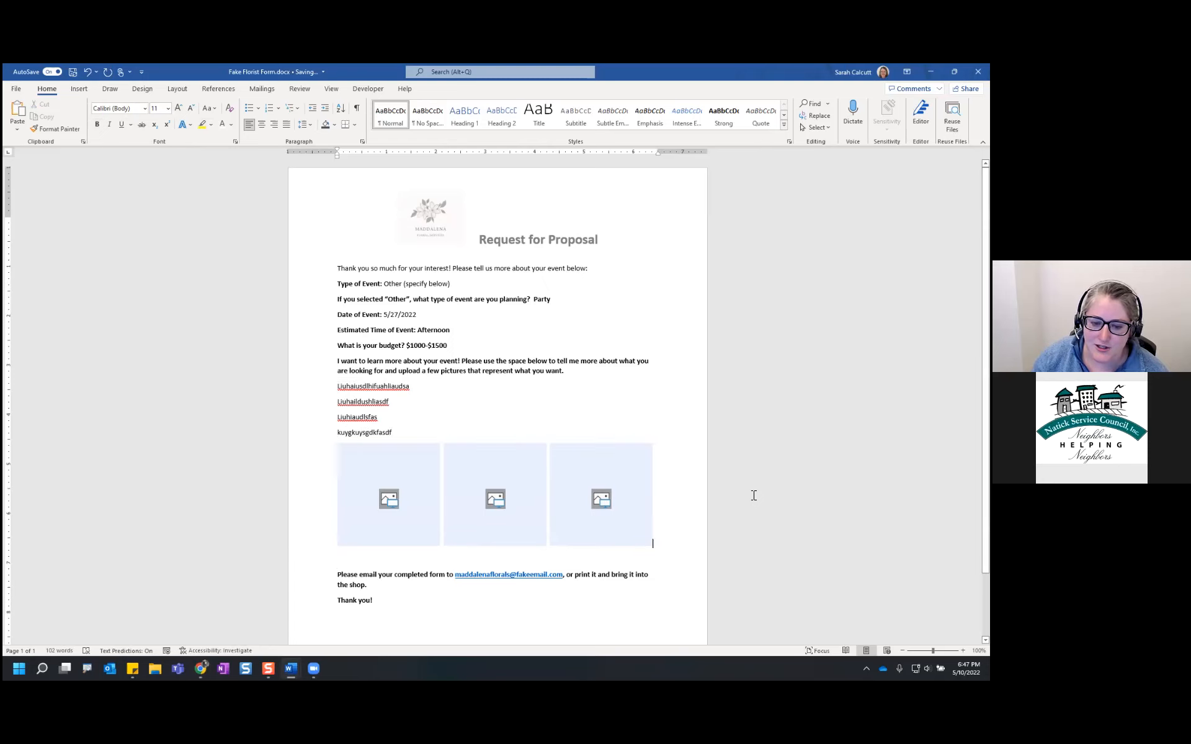
Step: Search the stock images for "flower" and insert the dark-background bouquet photo into the third picture placeholder
click(600, 504)
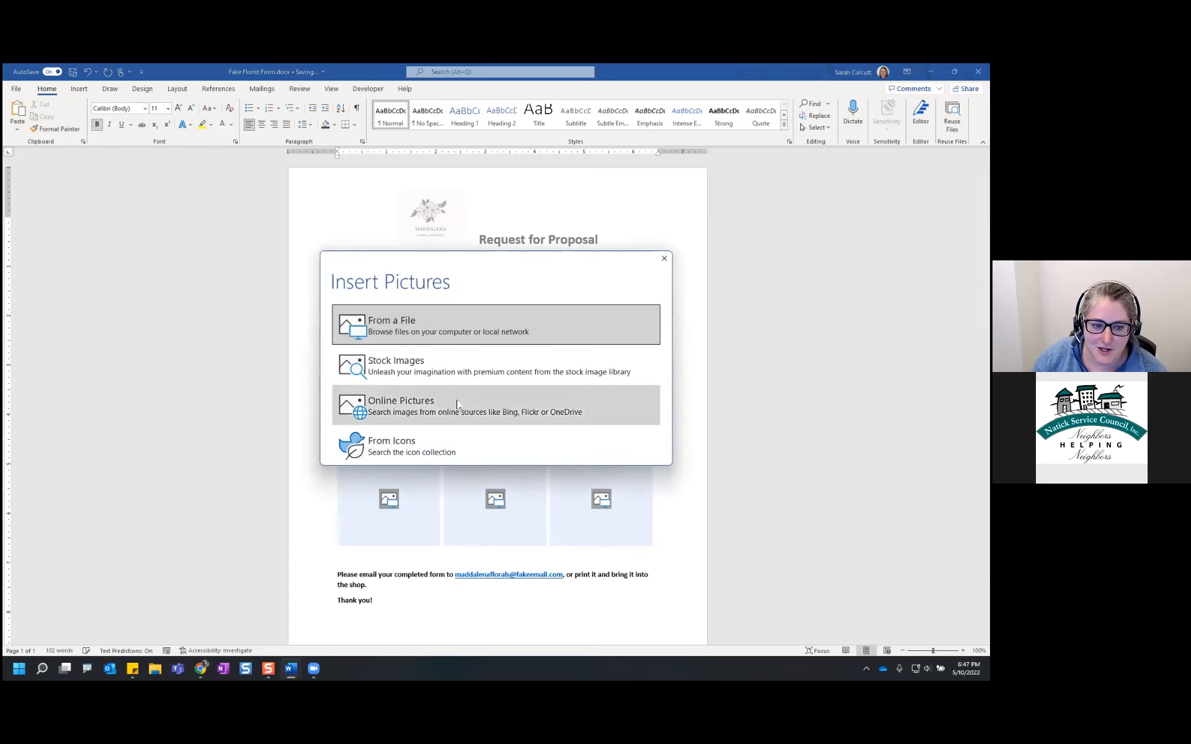
click(450, 377)
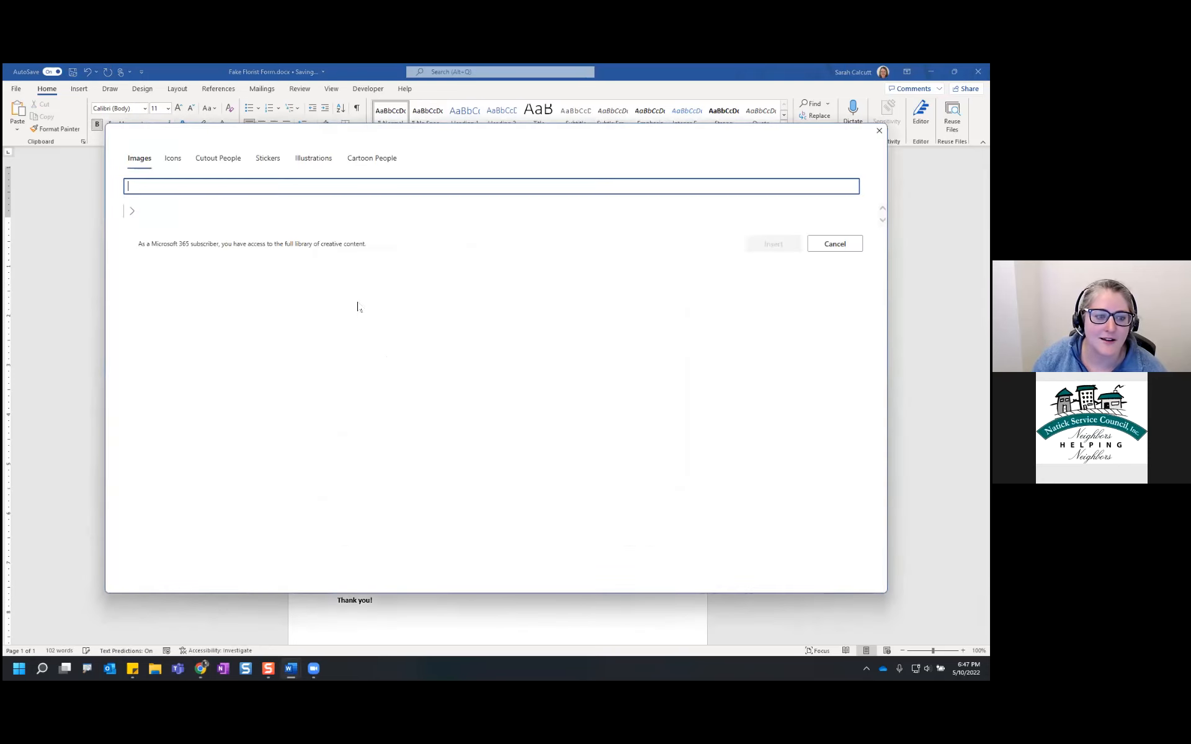
text(flower)
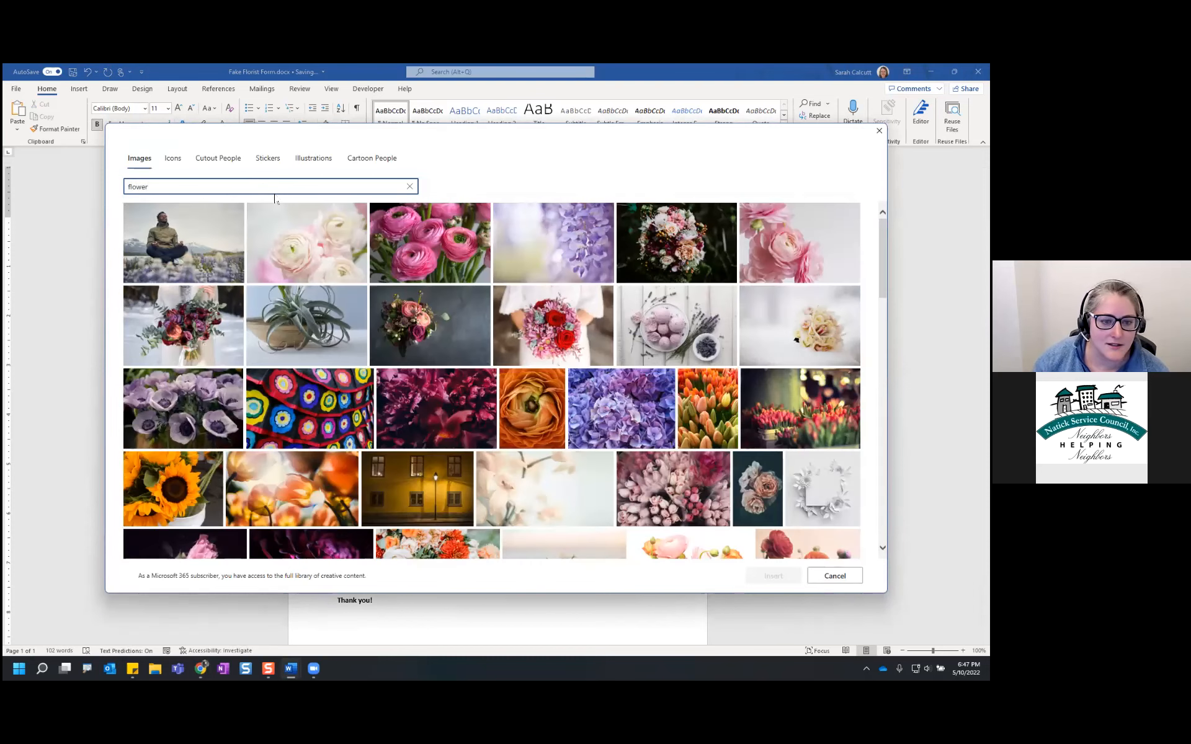
click(674, 273)
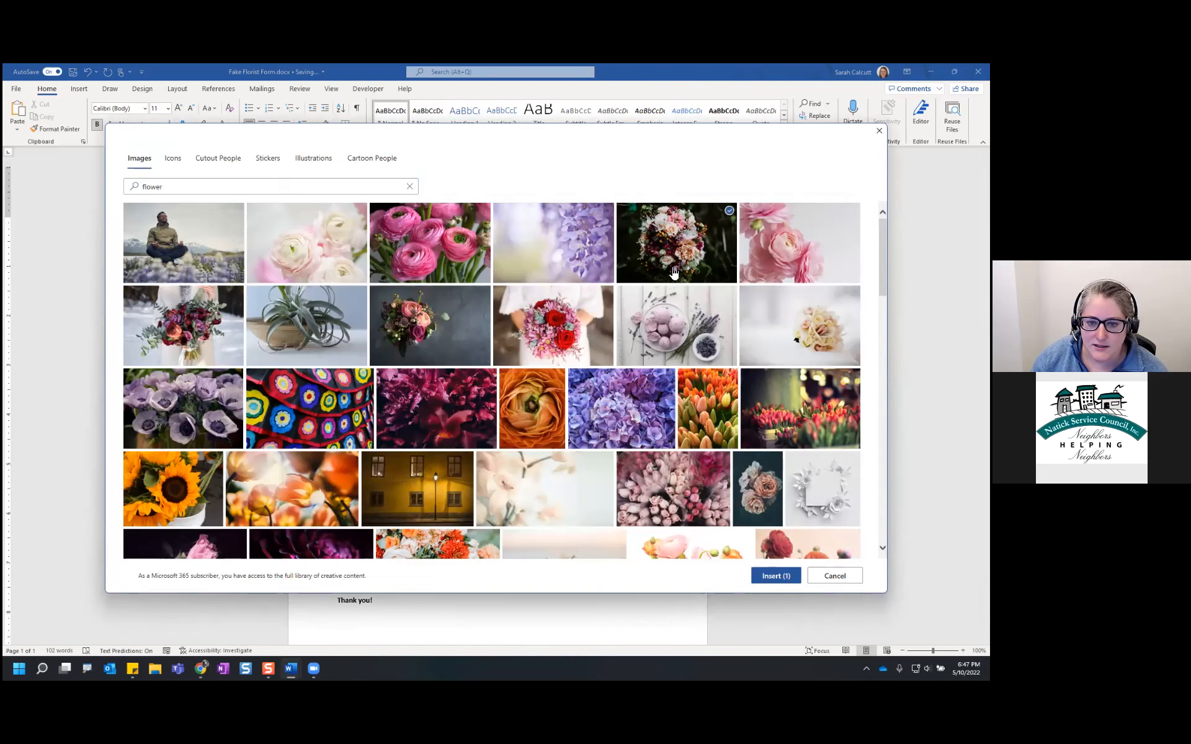
click(776, 576)
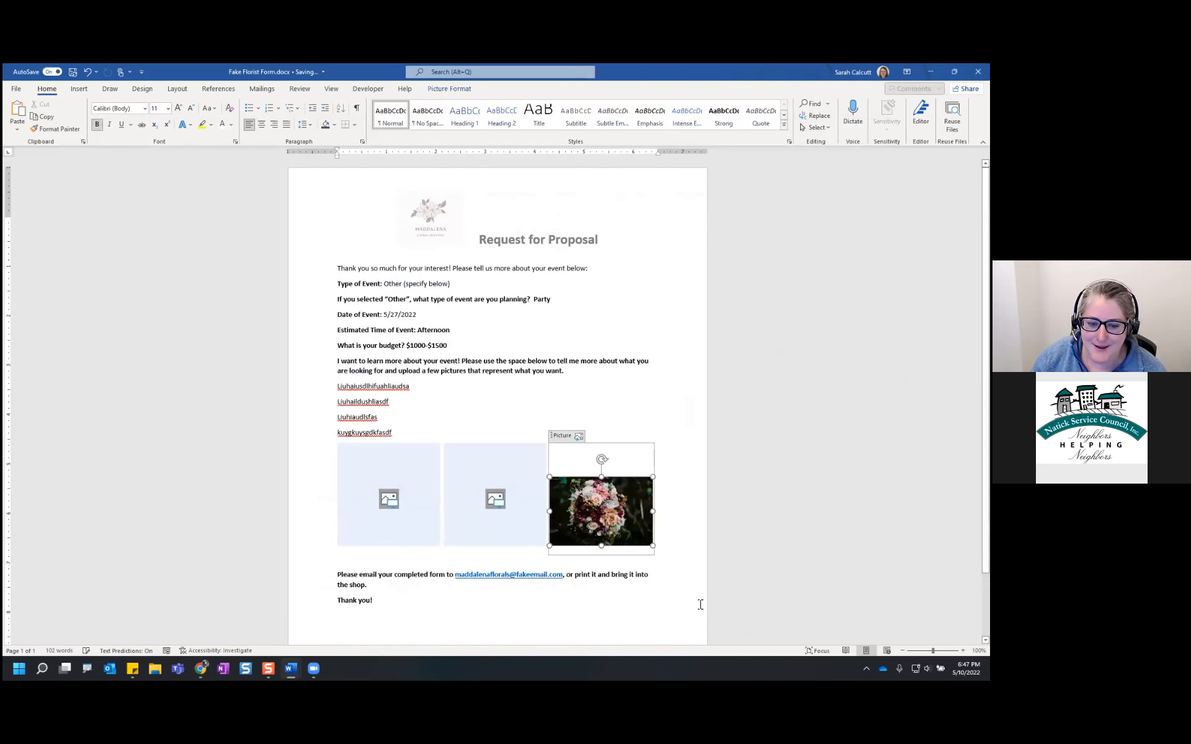
click(683, 547)
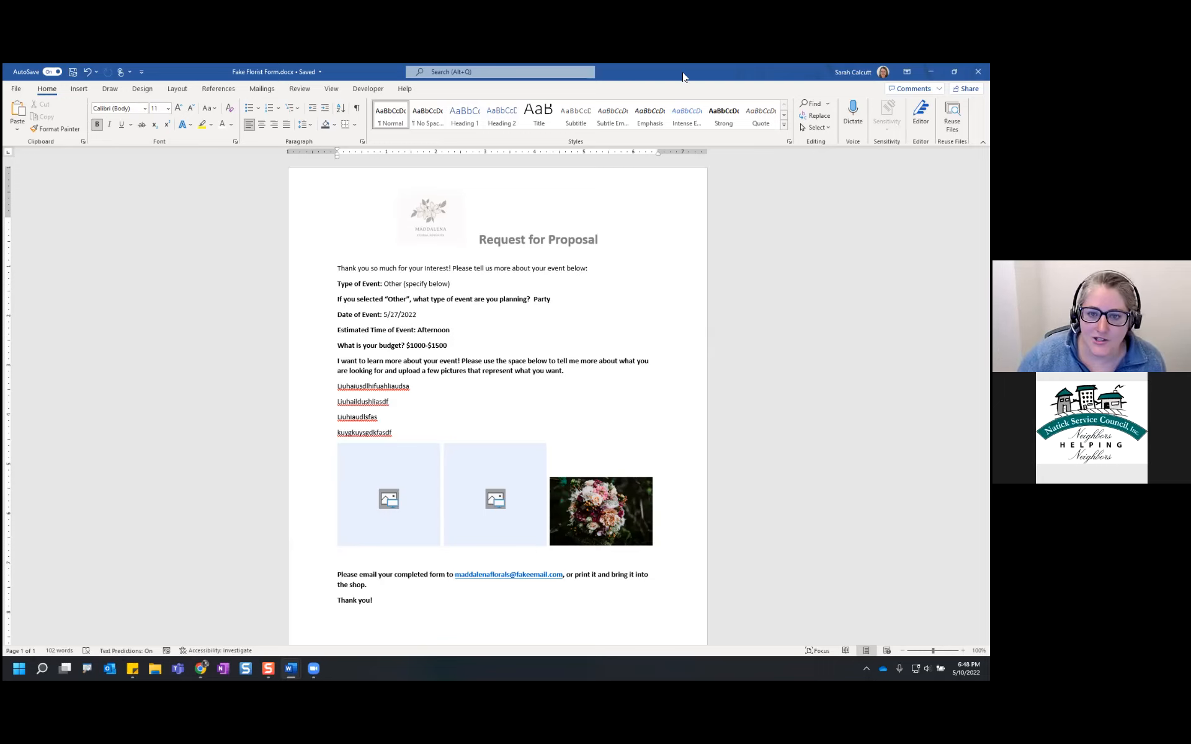
Step: Create a new blank document
click(16, 91)
click(139, 182)
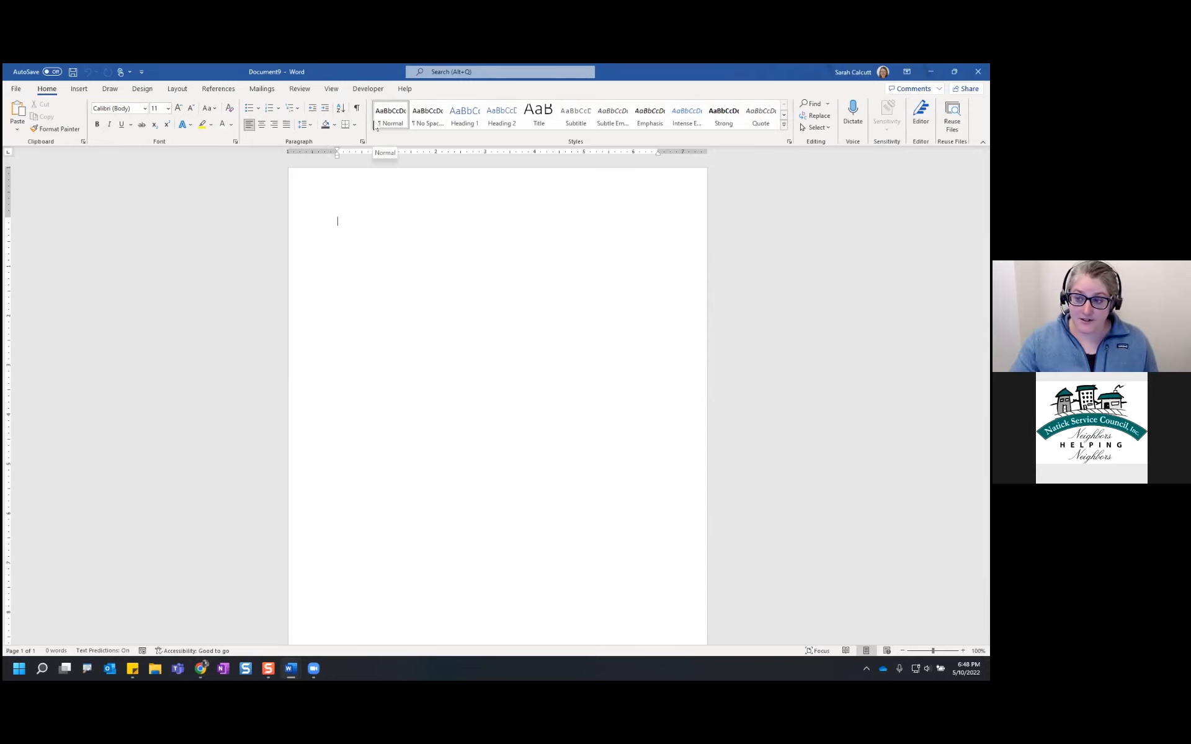
mouse_move(362, 163)
mouse_down()
mouse_move(371, 94)
mouse_move(353, 110)
mouse_move(385, 106)
mouse_up()
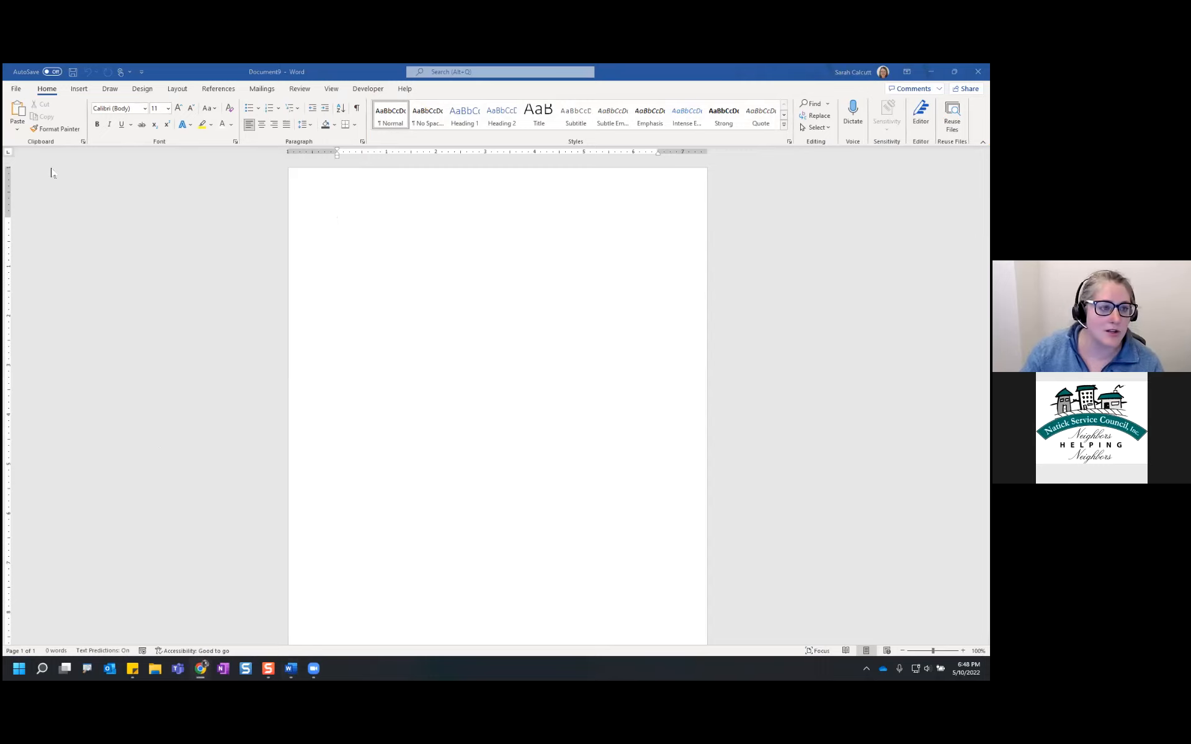
Step: Open Word's ribbon customization options and look through the main tabs for Developer
click(16, 91)
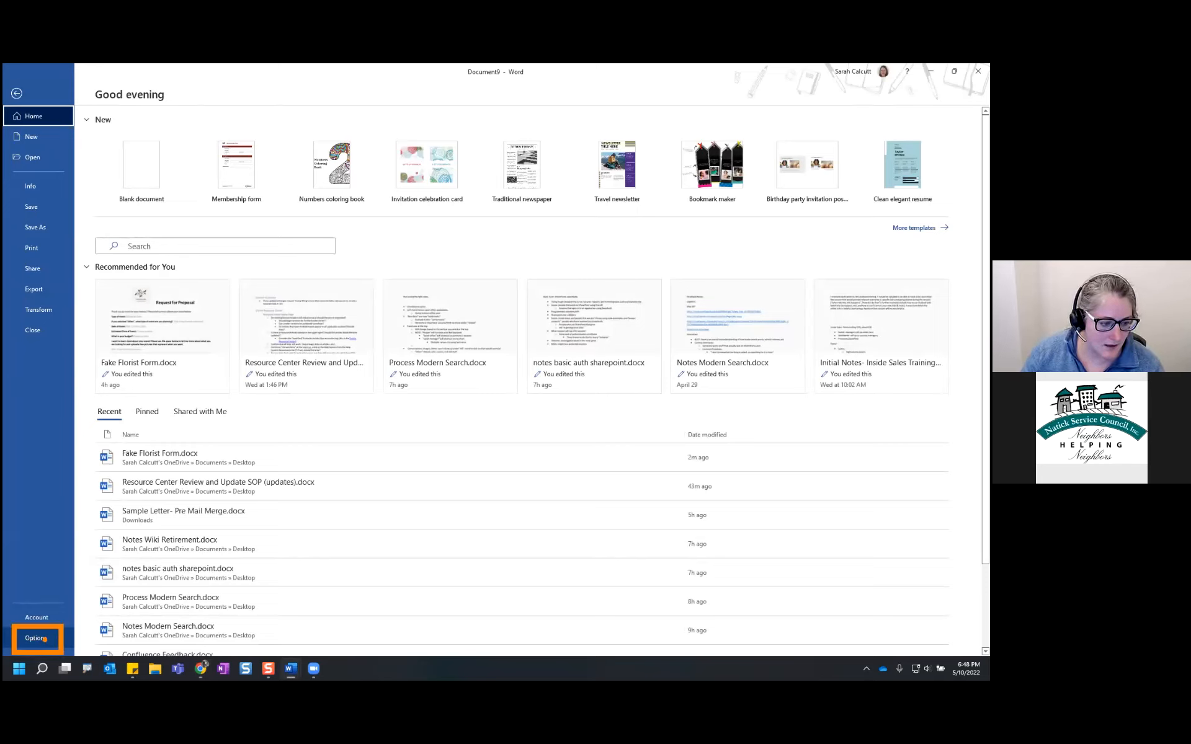
click(38, 638)
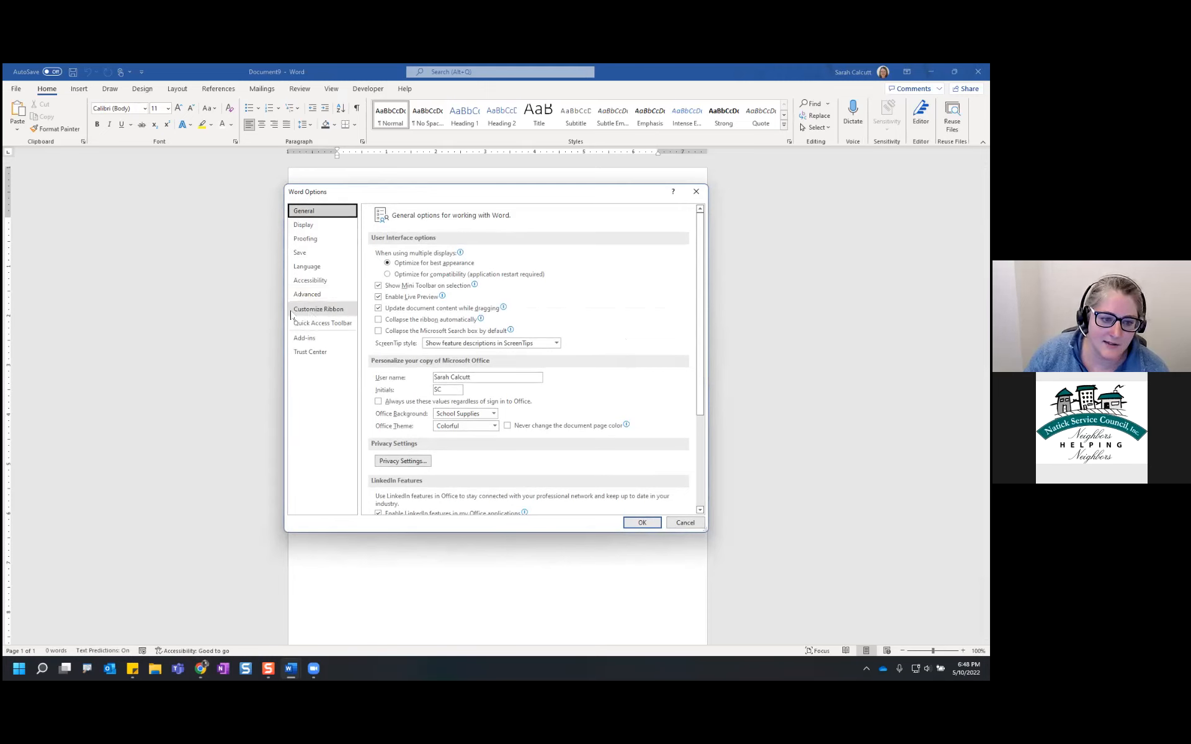
click(324, 310)
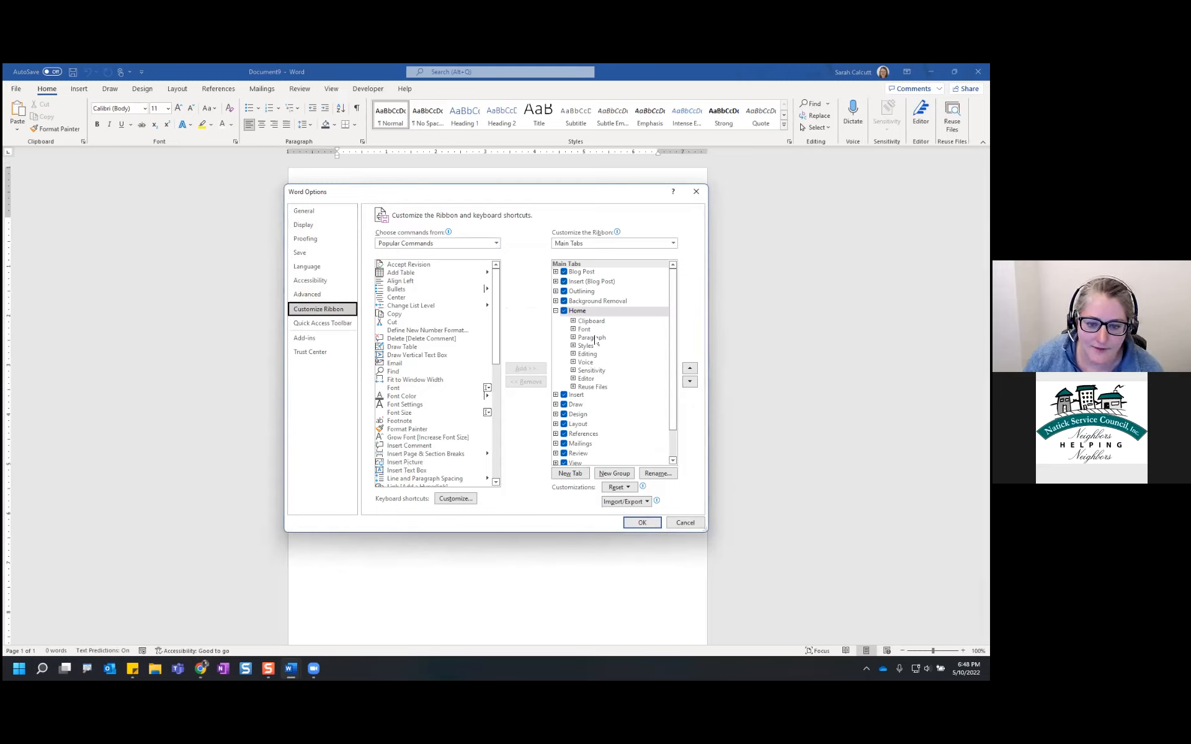
scroll(598, 348, down, 2)
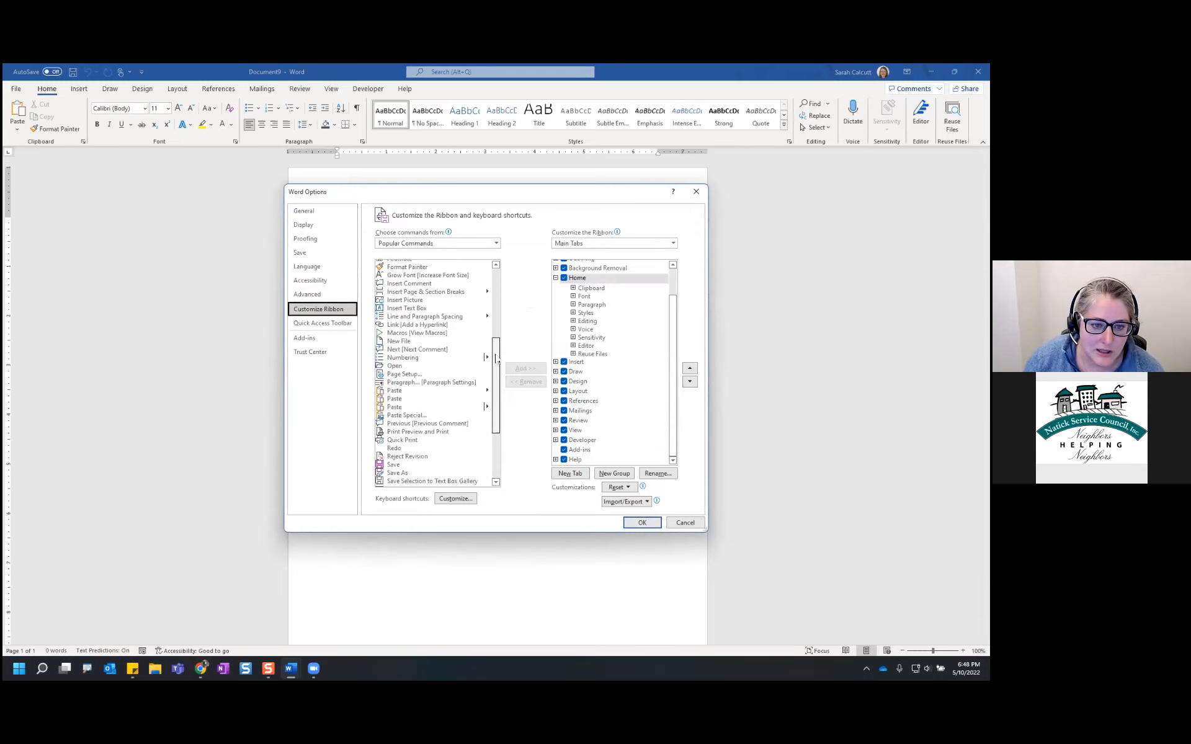
Step: Browse the commands not in the ribbon and close the options without applying changes
click(496, 243)
click(513, 236)
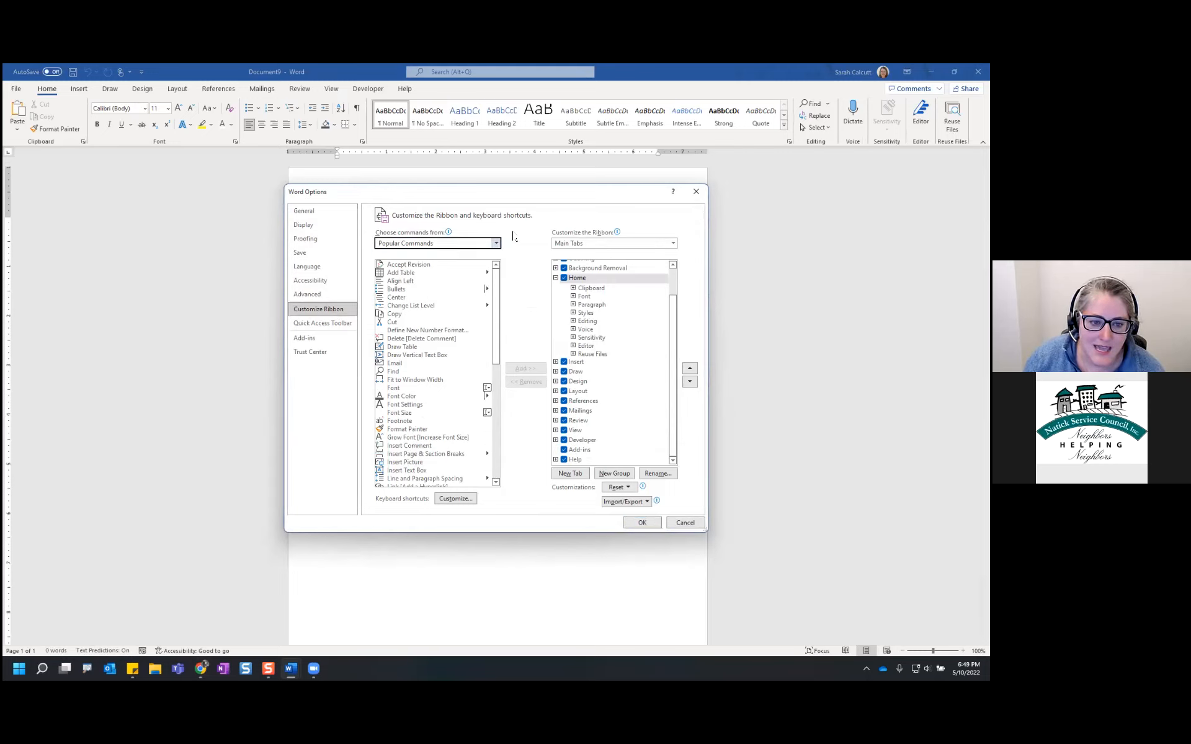
click(496, 245)
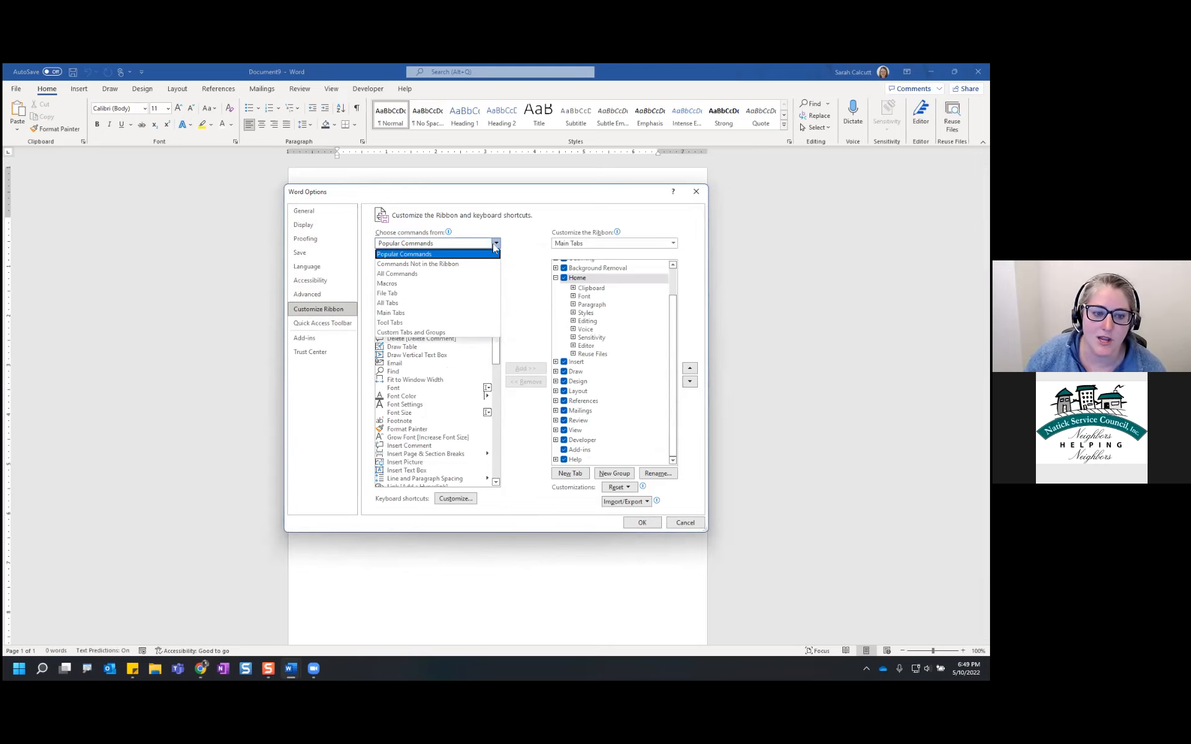
click(446, 264)
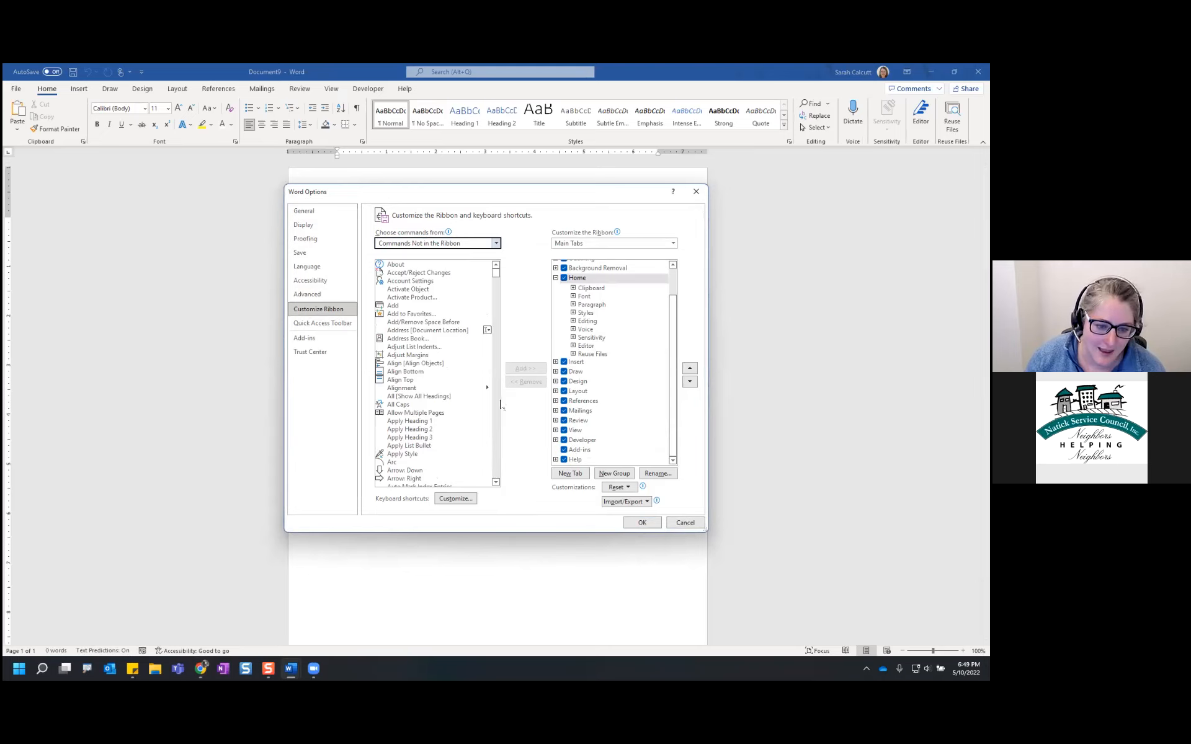
drag(497, 274, 502, 308)
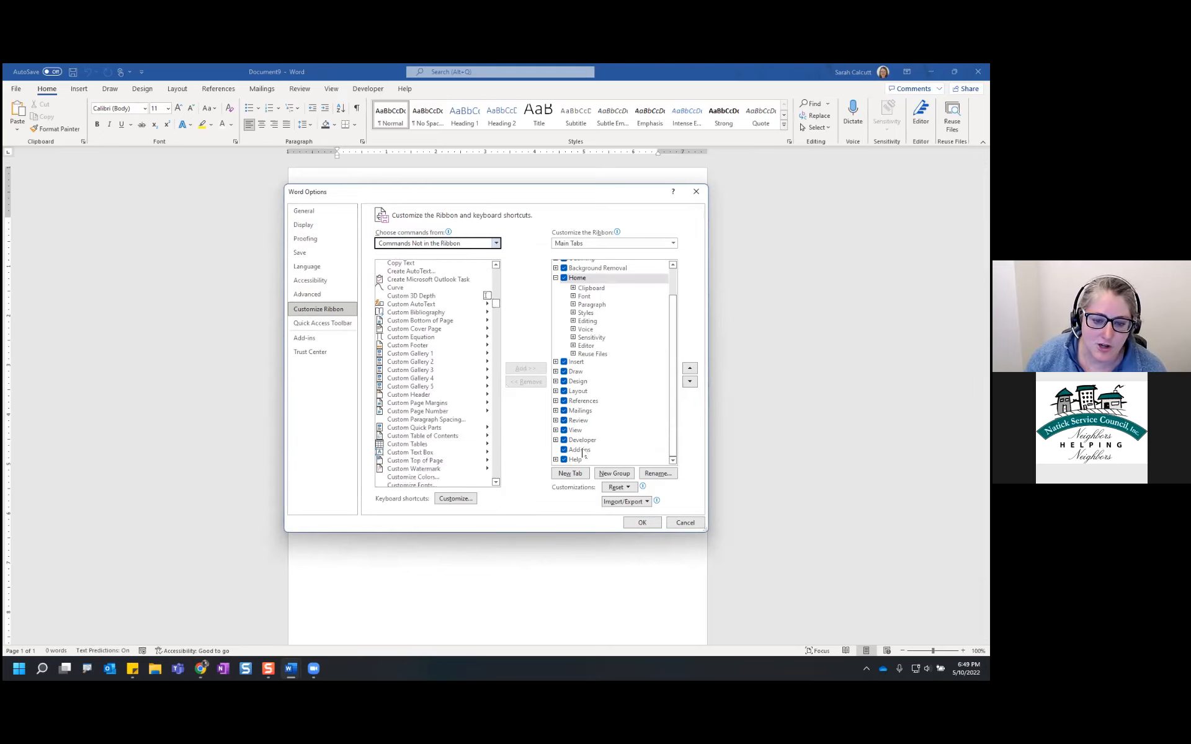
click(398, 477)
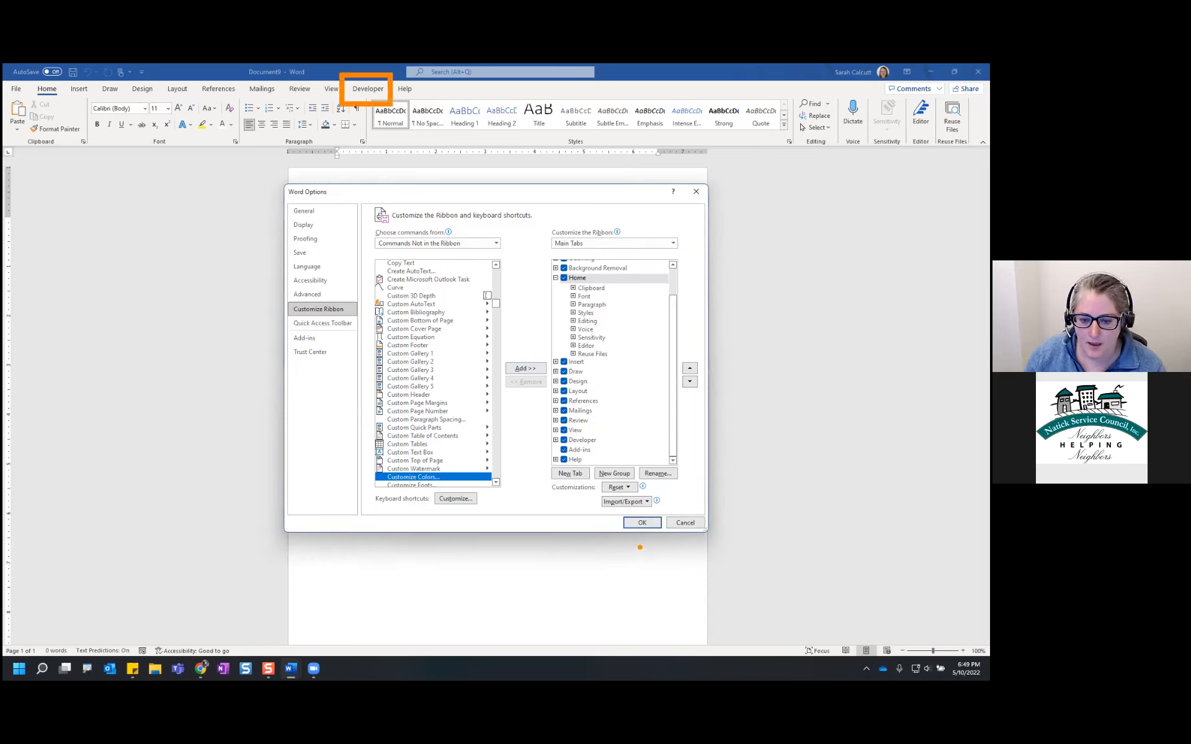
click(685, 525)
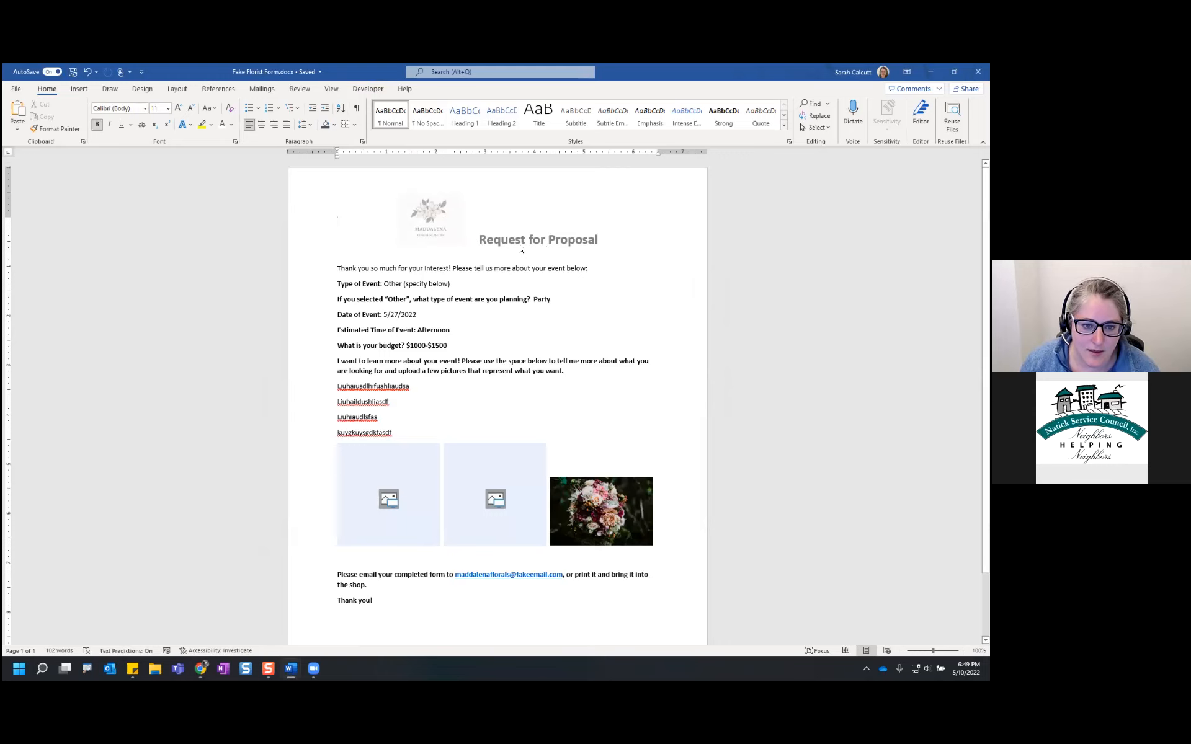
Step: Switch to Fake Florist Form.docx, inspect its header with the logo and title, and return to the body
double_click(486, 217)
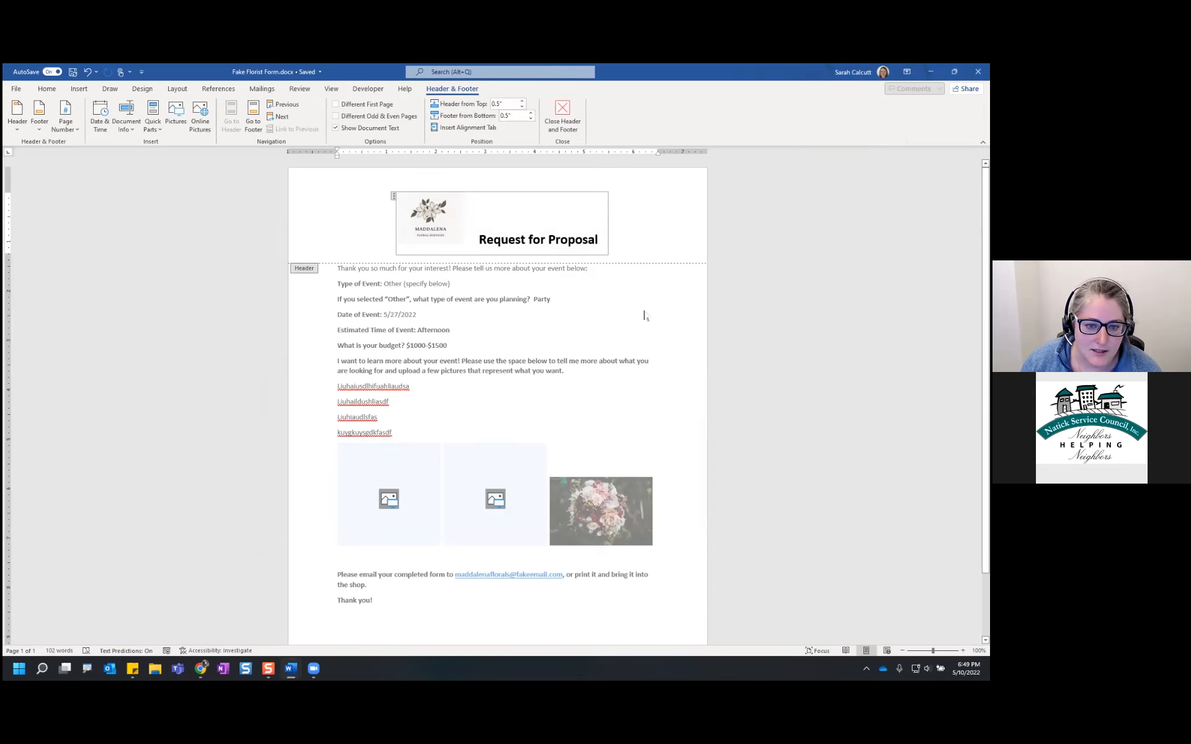
double_click(608, 303)
click(359, 268)
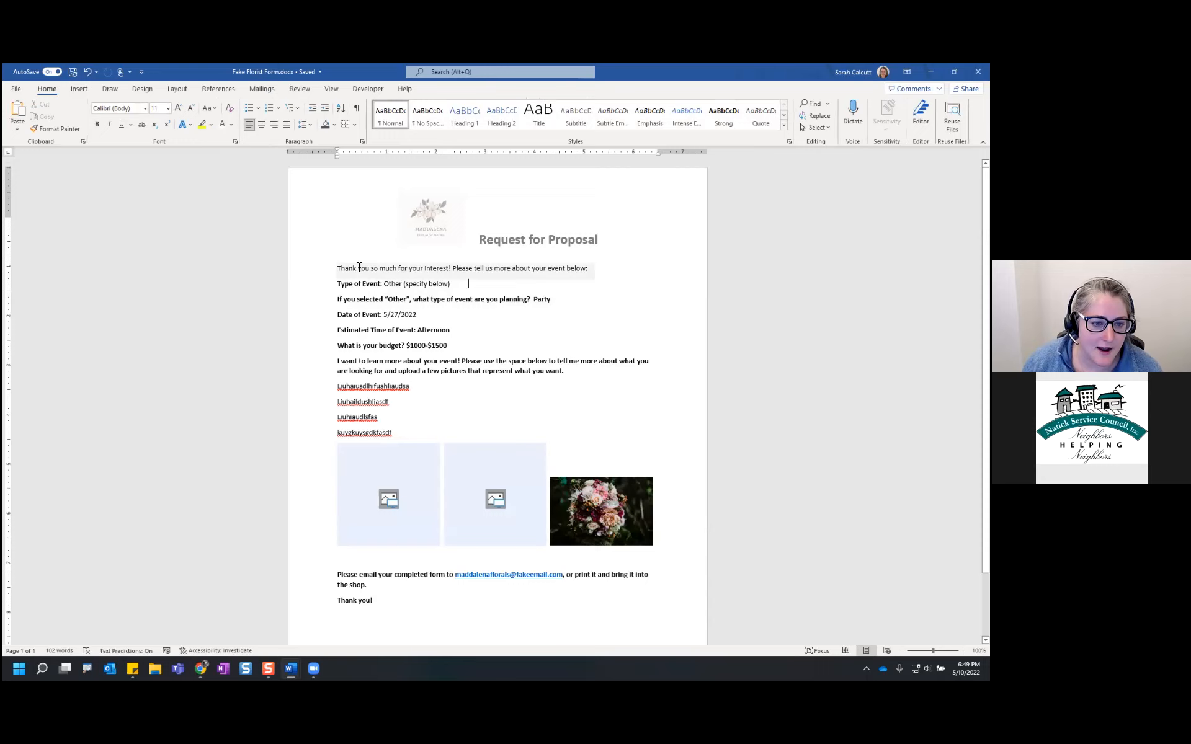
Step: Copy the florist form's "Thank you so much for your interest!" line into the blank document and delete it there again
triple_click(492, 271)
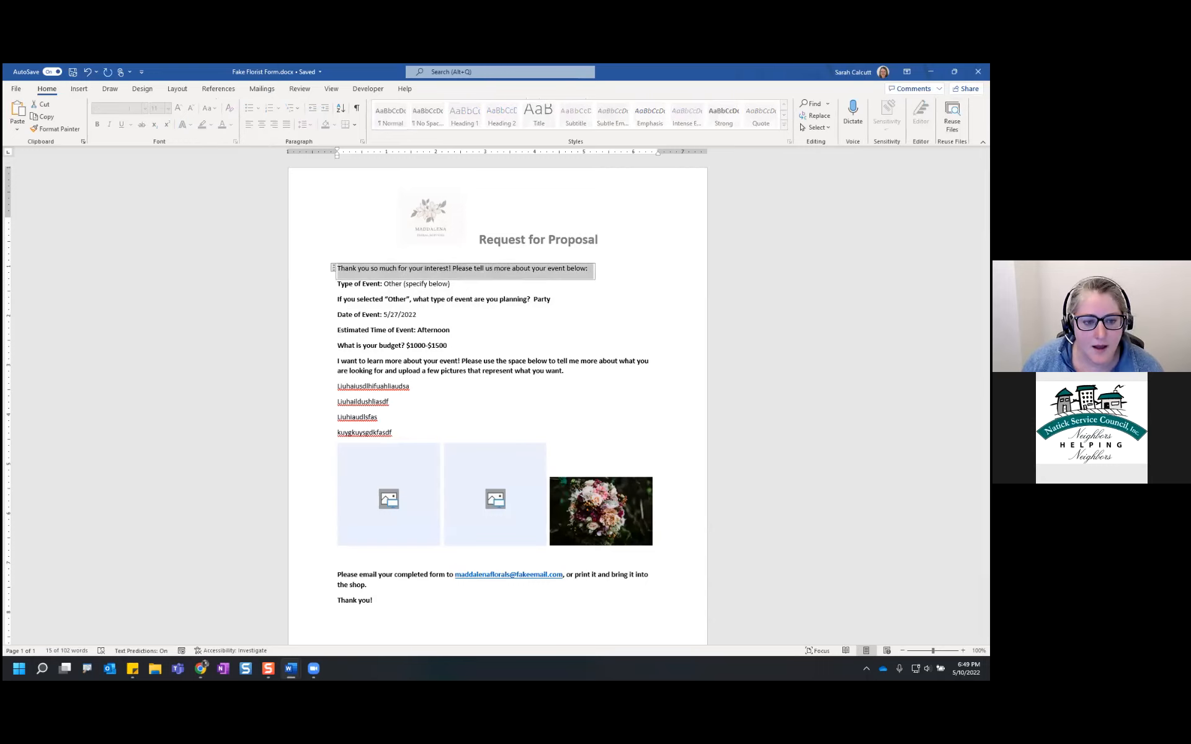
key(ctrl+c)
key(ctrl+n)
key(ctrl+v)
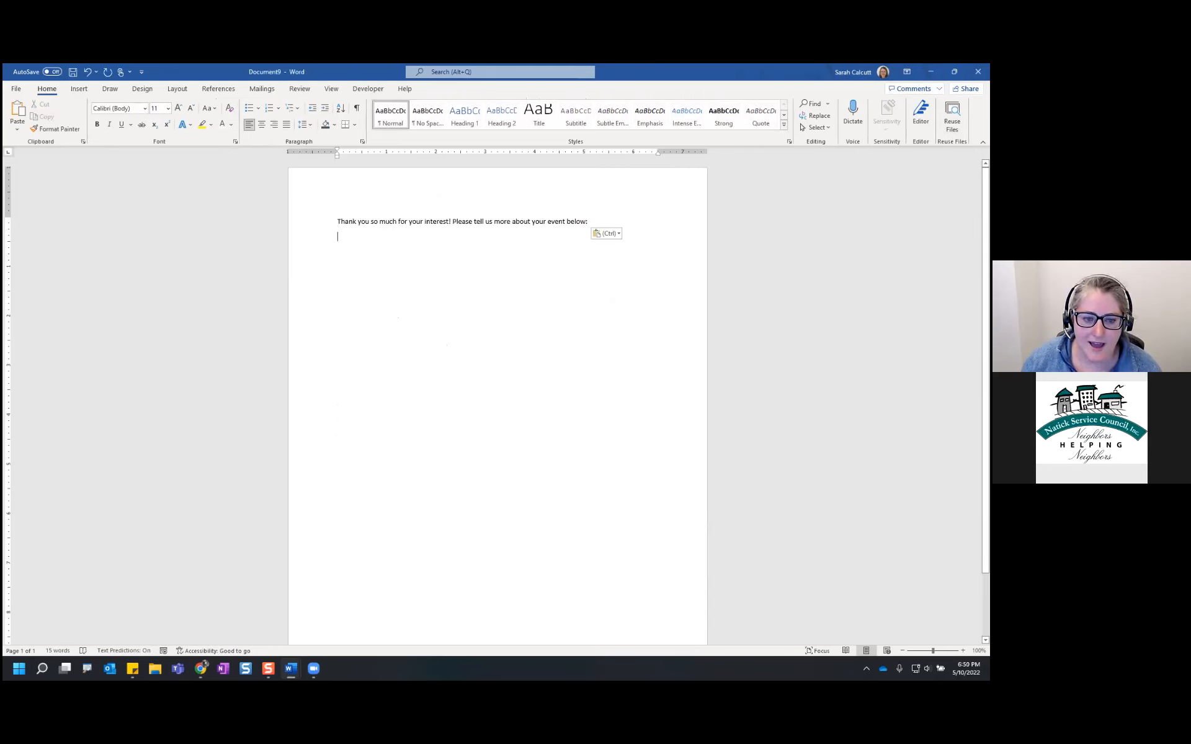
click(337, 222)
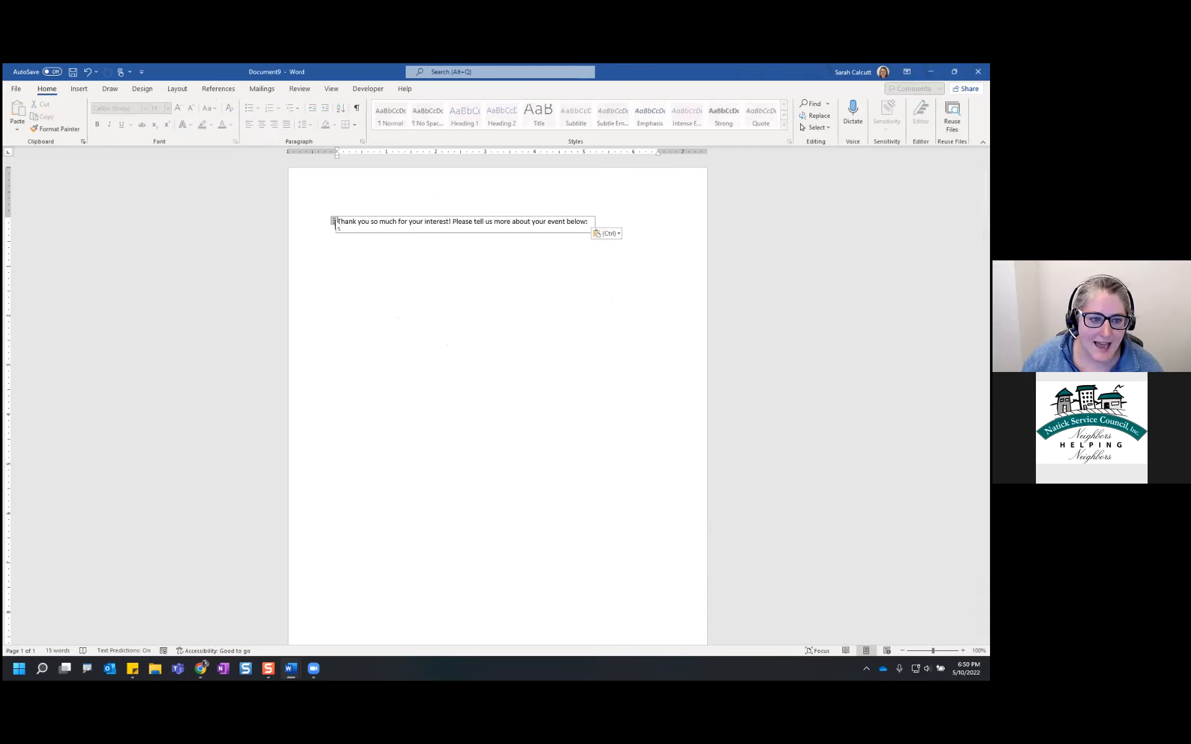
click(333, 222)
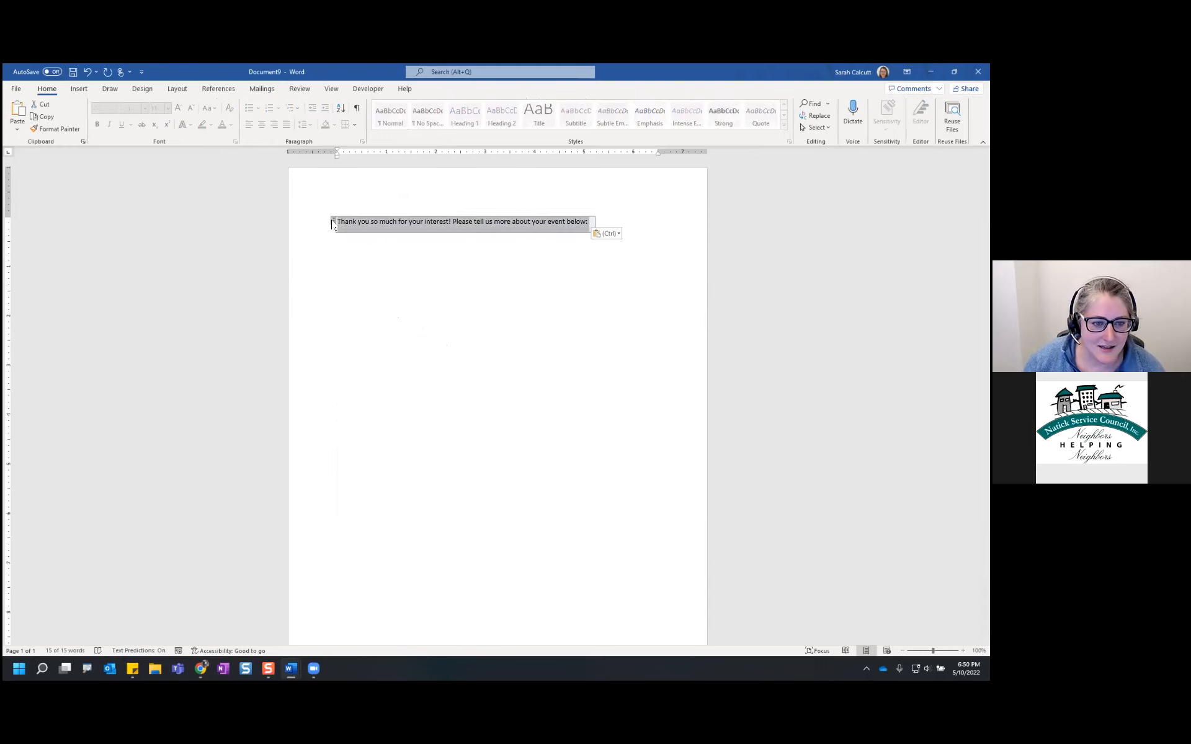
key(Delete)
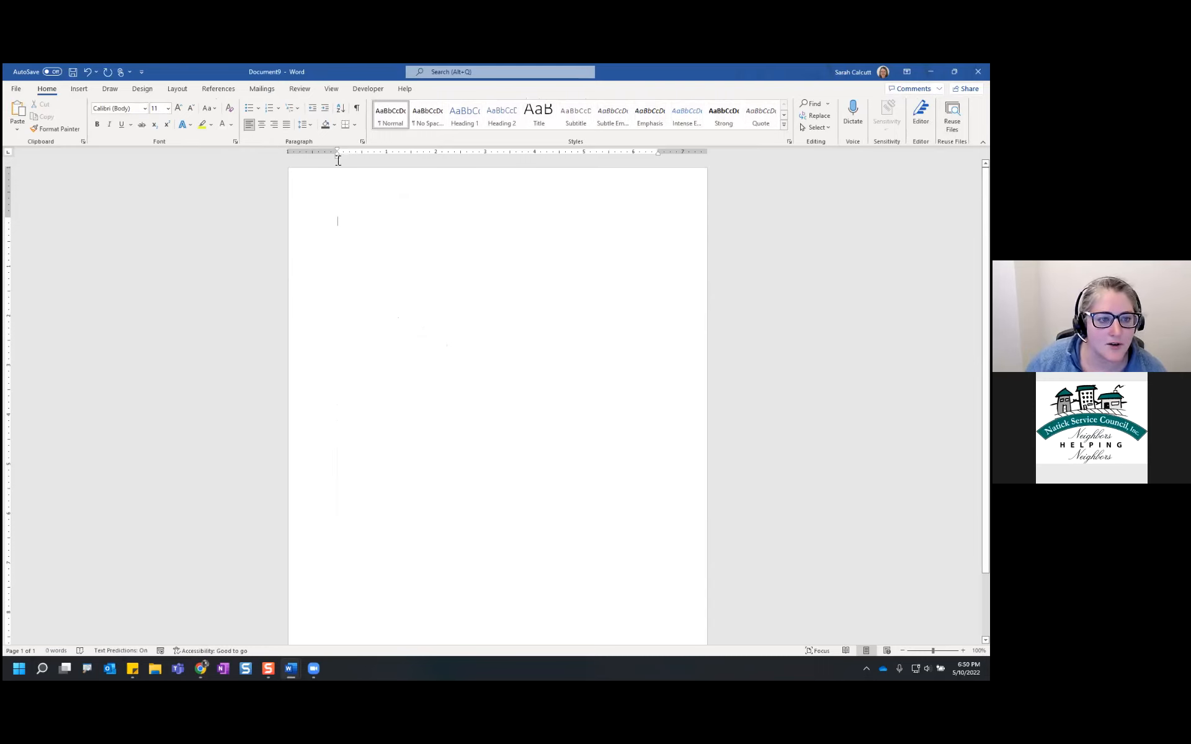
Step: Write "Thanks for your interest!" and, on the next line, "Tell me about yourself:" in the blank document
click(368, 88)
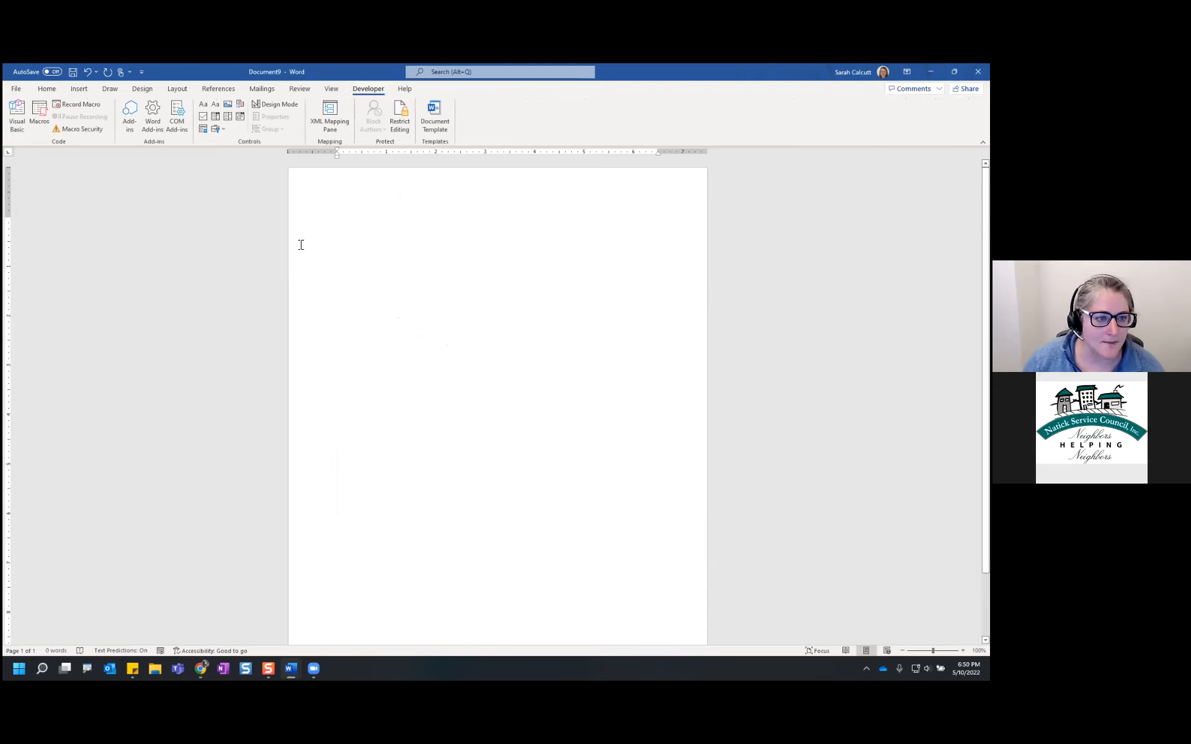
text(Thanks for your intere)
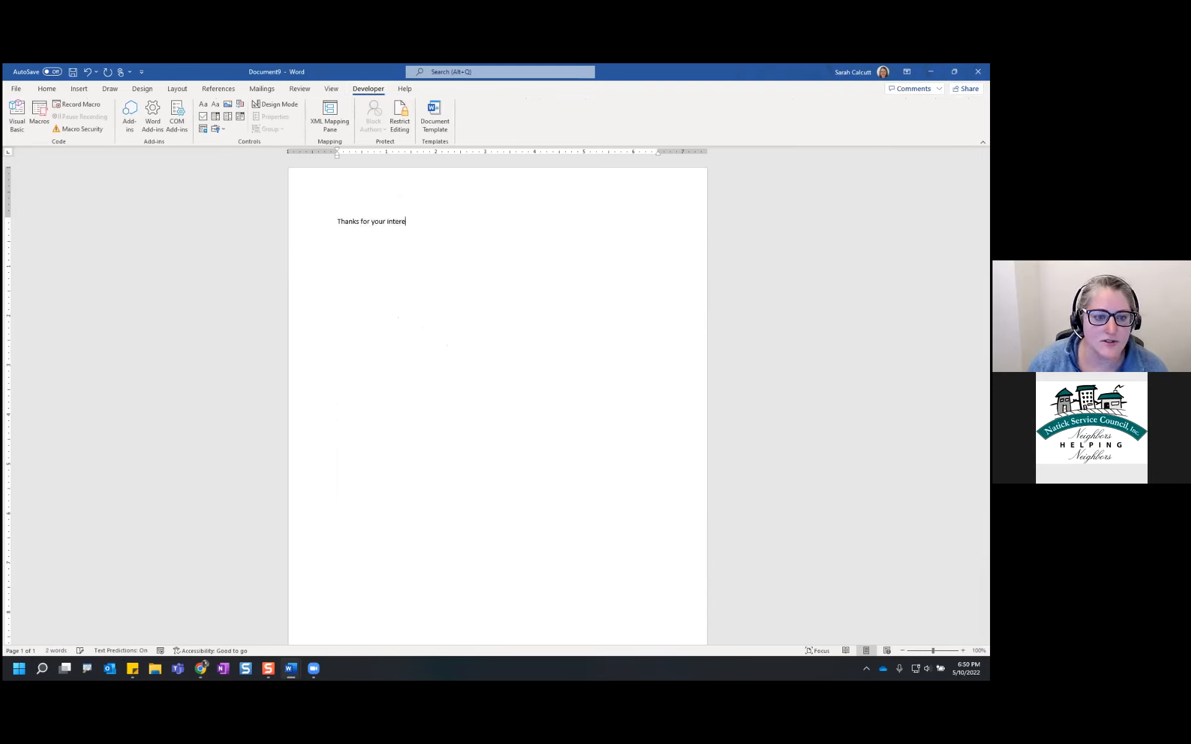
text(st!)
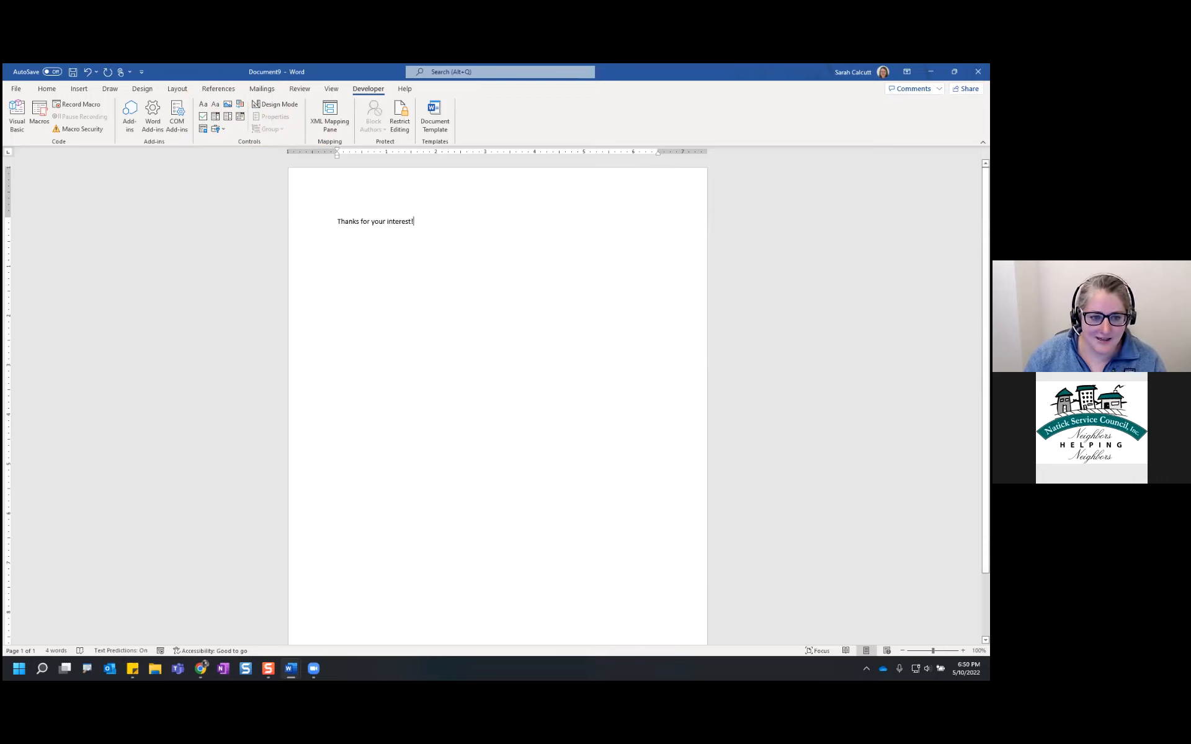
key(Return)
text(Tell me about yourself:)
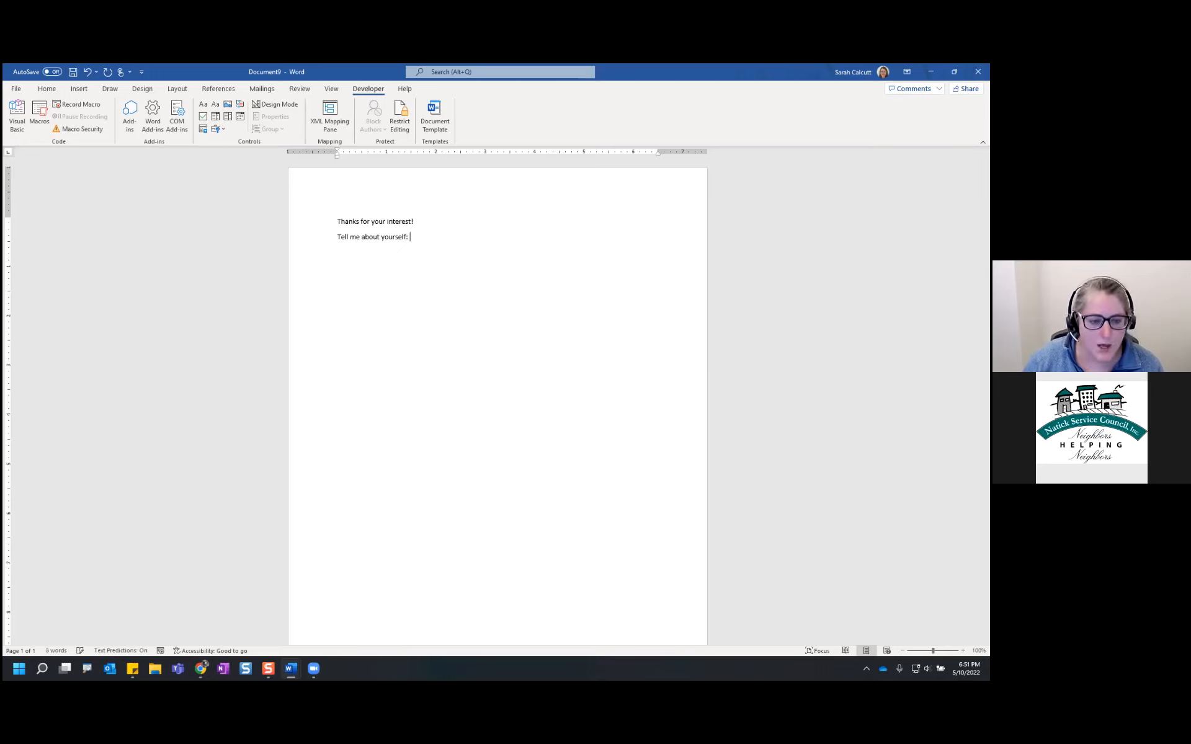
Step: Insert a rich text content control after "Tell me about yourself:" and fill it with filler text starting "kjhliuhifuads", running onto a second line
click(204, 109)
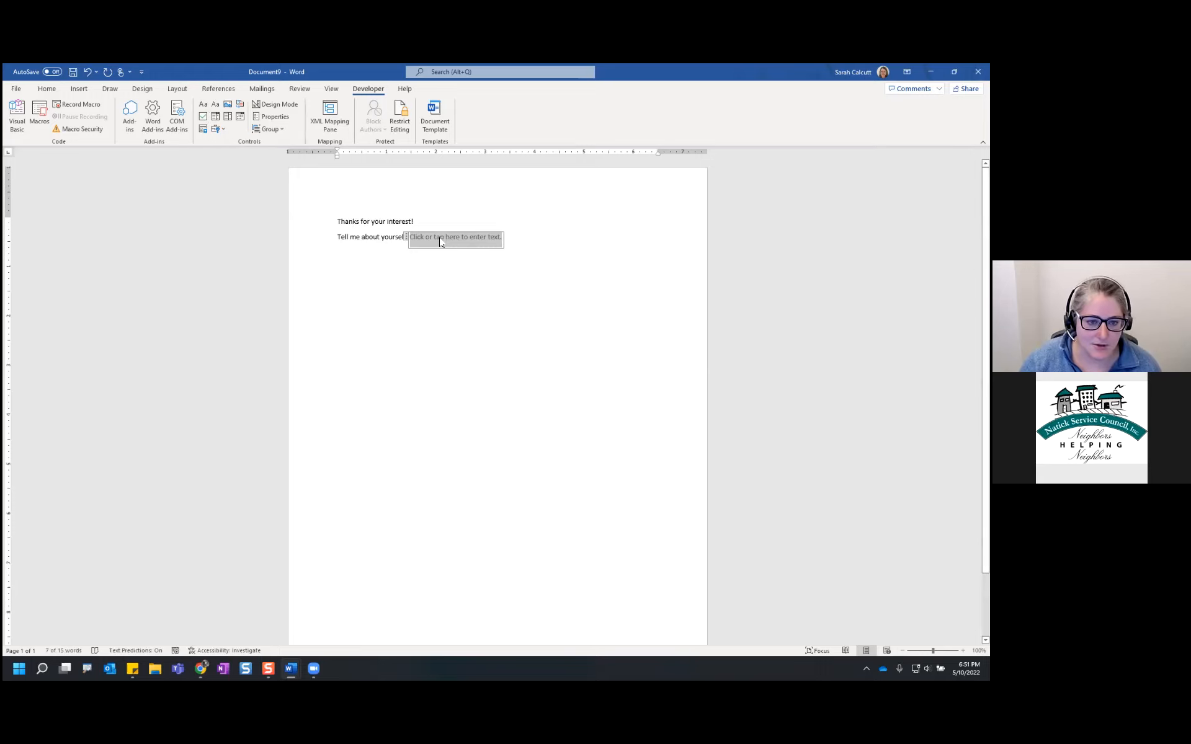
text(kjhliuhifuads)
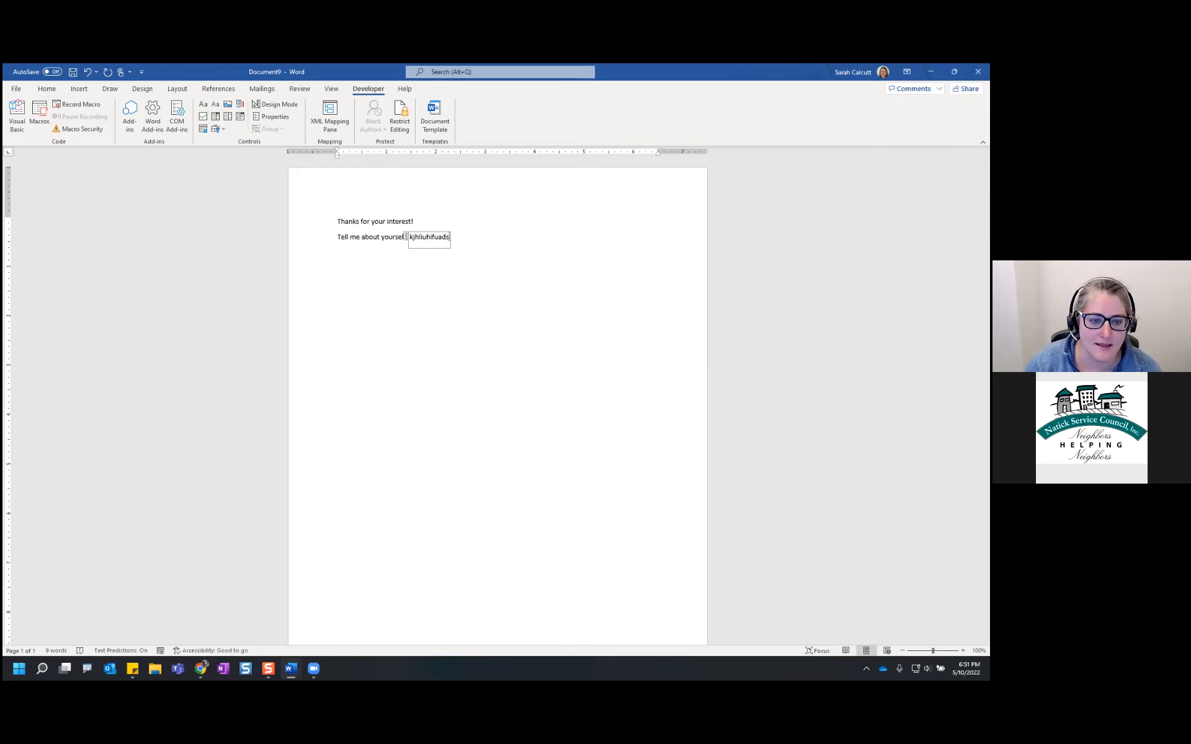
text(adsf)
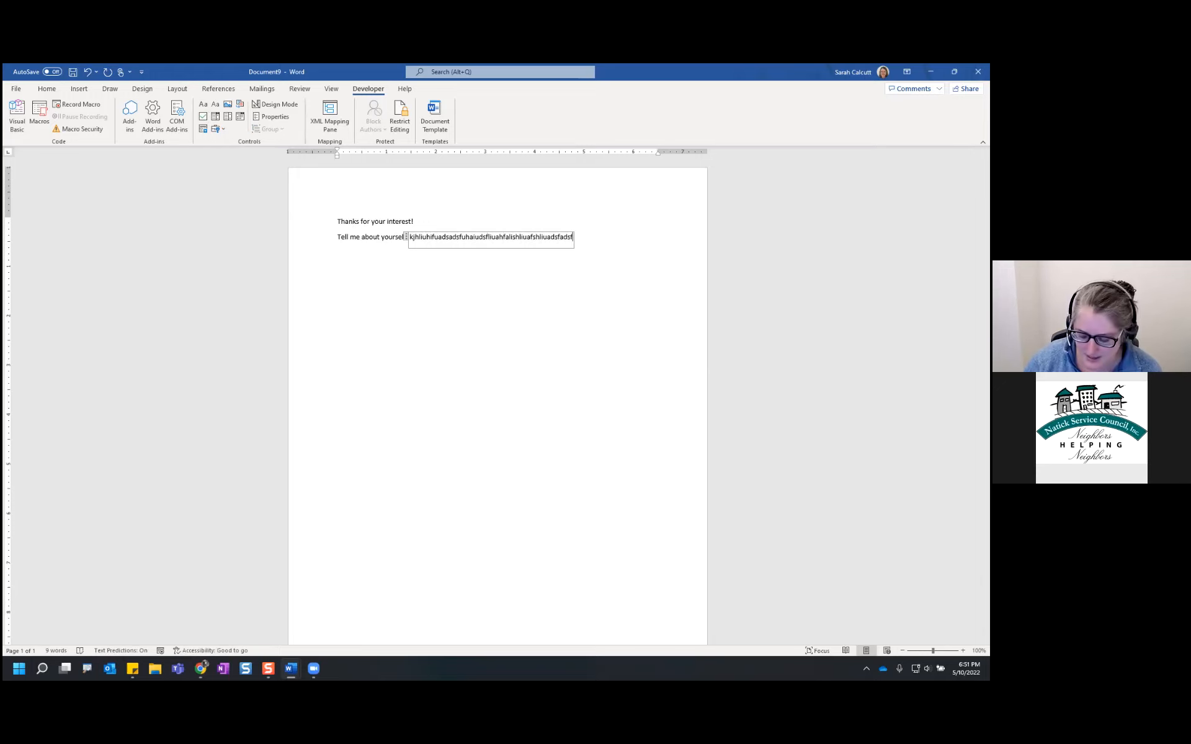
text(uhaiudsfliuahfalishliuadsfadsfadsfliausdlfuhadishfuaidshfliuadhsfiuadhsfliuahsdiuhflaiusdhliuadshf)
text(liuadhsliuadhsliuhdfals)
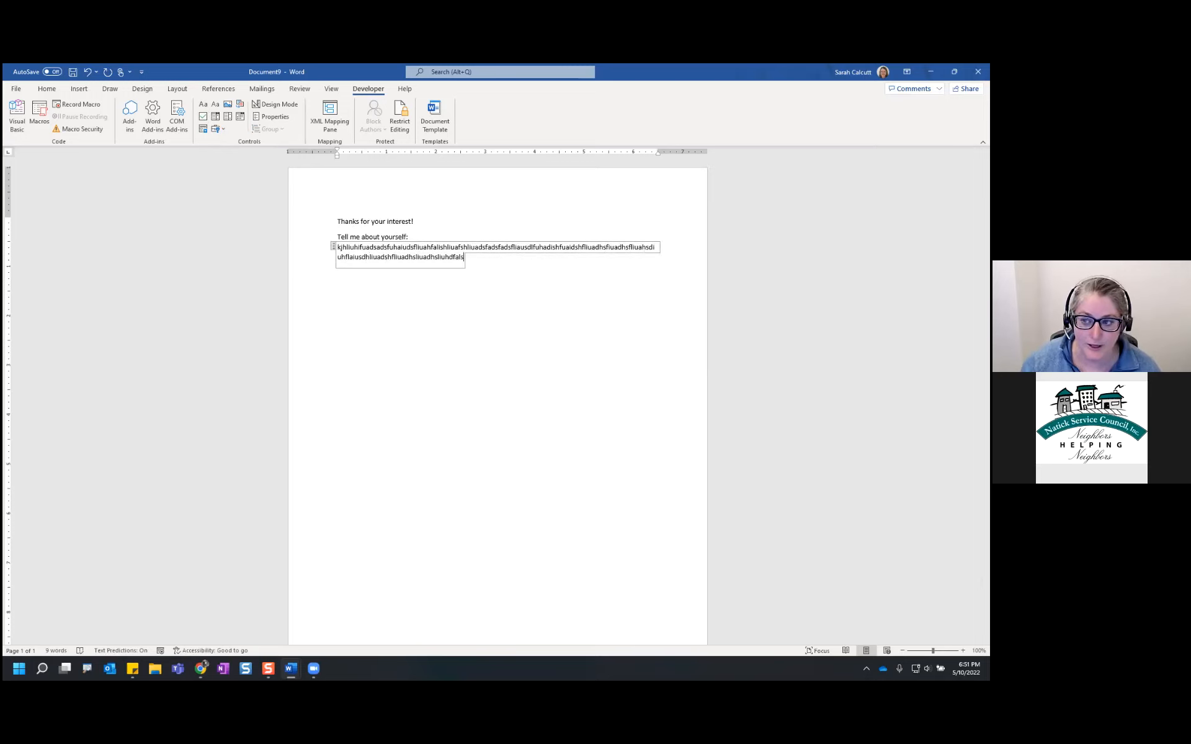
Step: Insert a plain text content control below the rich text one, and bold the last part of the rich text entry
click(335, 264)
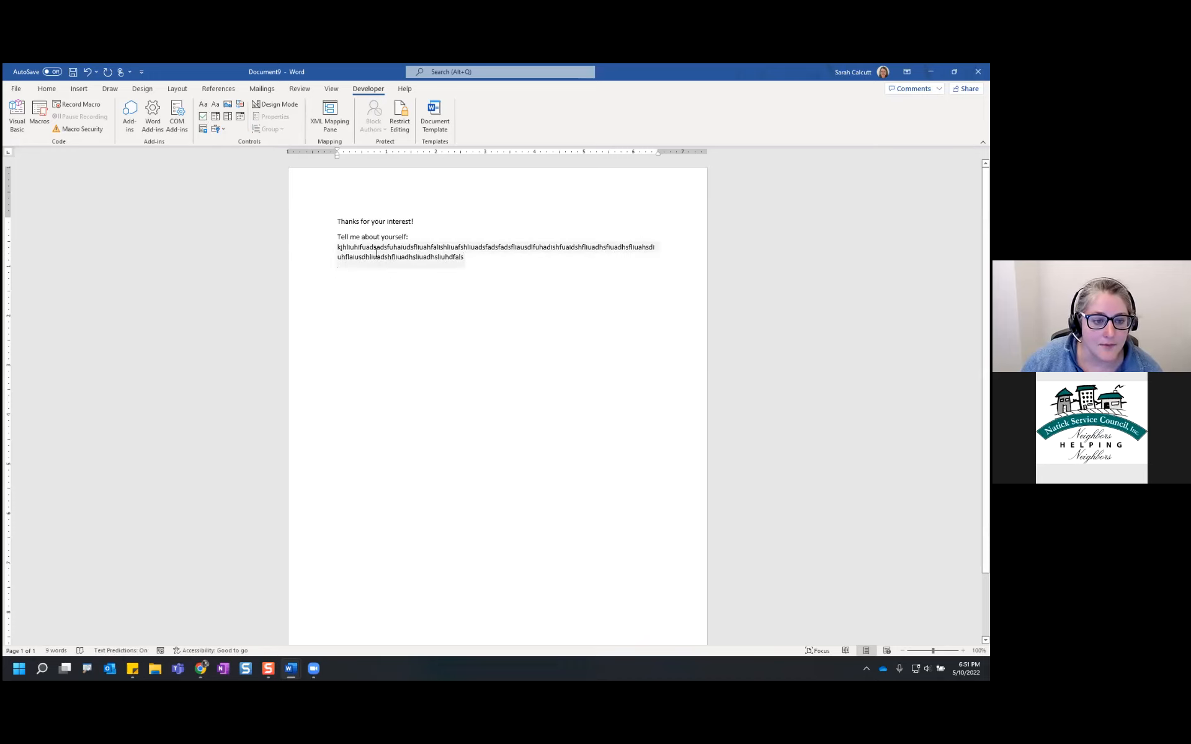
click(215, 105)
click(366, 254)
triple_click(365, 255)
click(370, 257)
drag(464, 258, 377, 257)
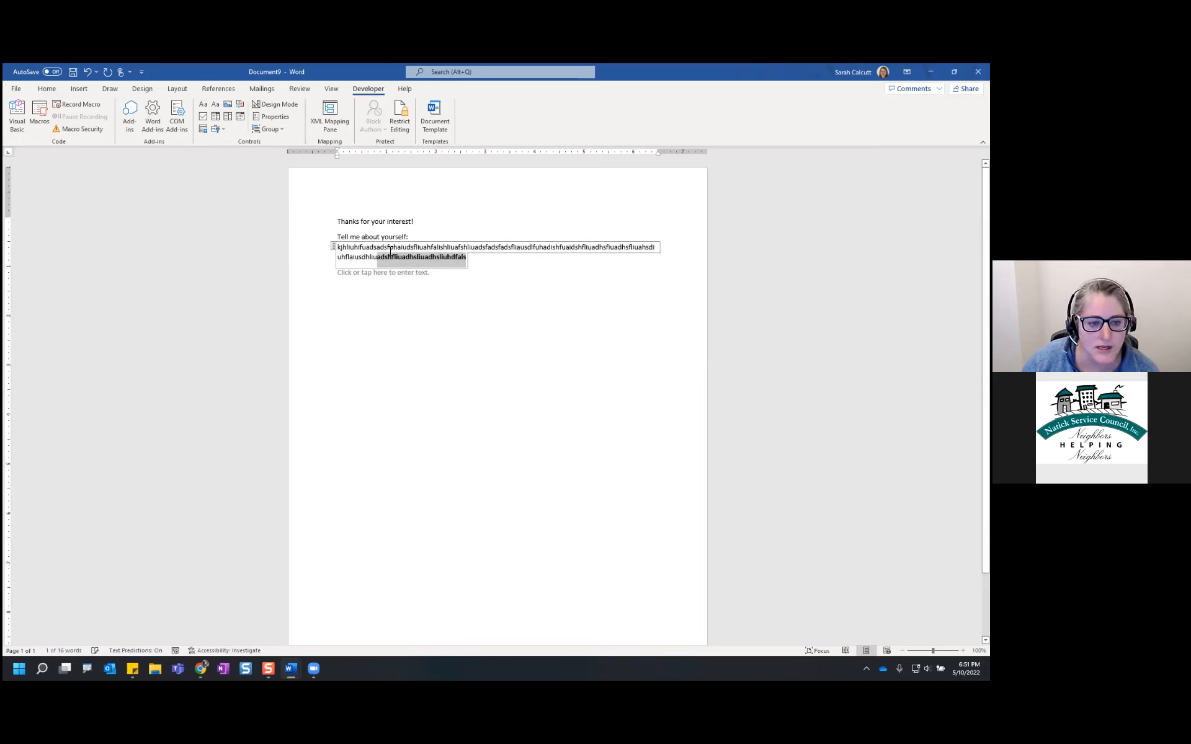
click(378, 257)
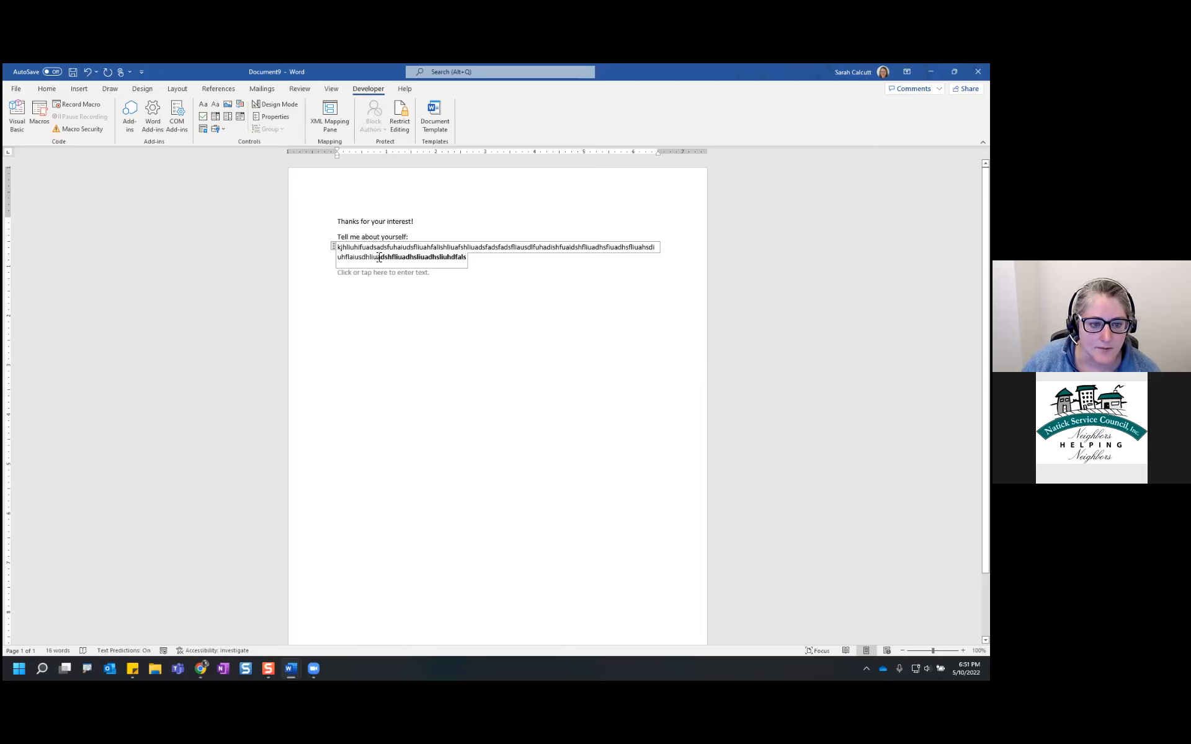
Step: Enter "duuhiuhaliusdhliufadsfadsfadsf" in the plain text content control and make the entry bold
click(390, 275)
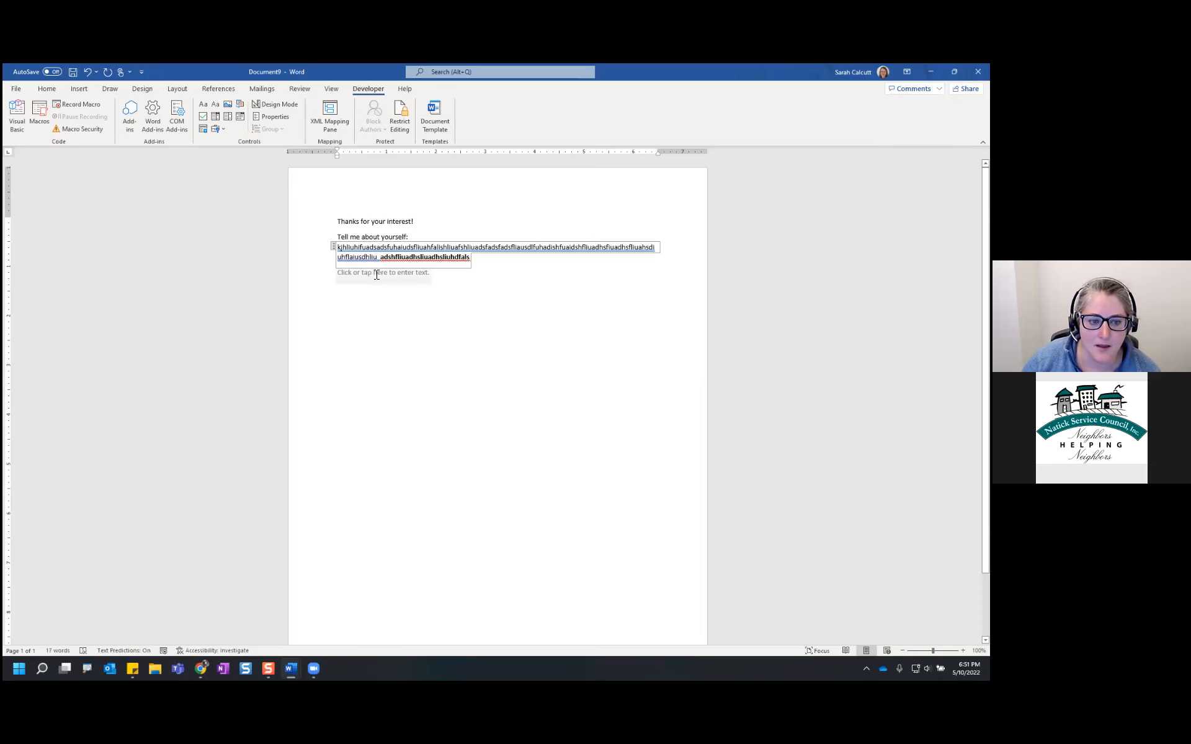
text(duuhiuhaliusdhliufadsfadsfadsf)
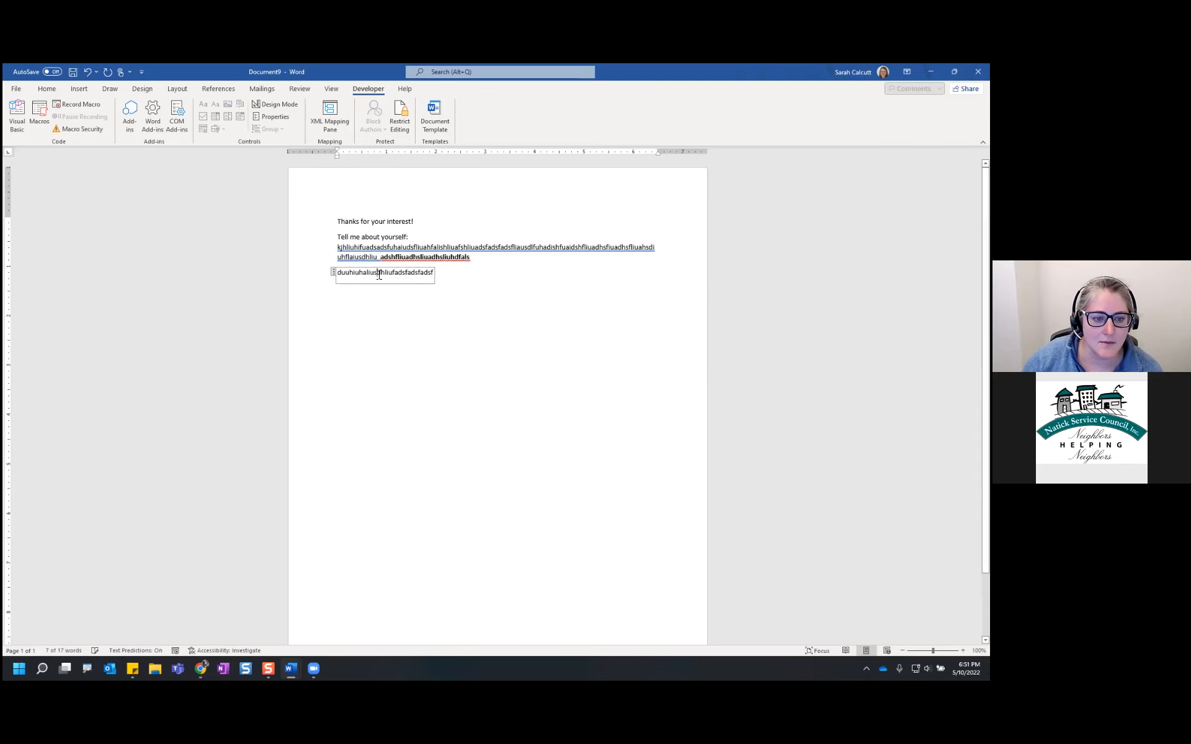
double_click(394, 273)
click(385, 257)
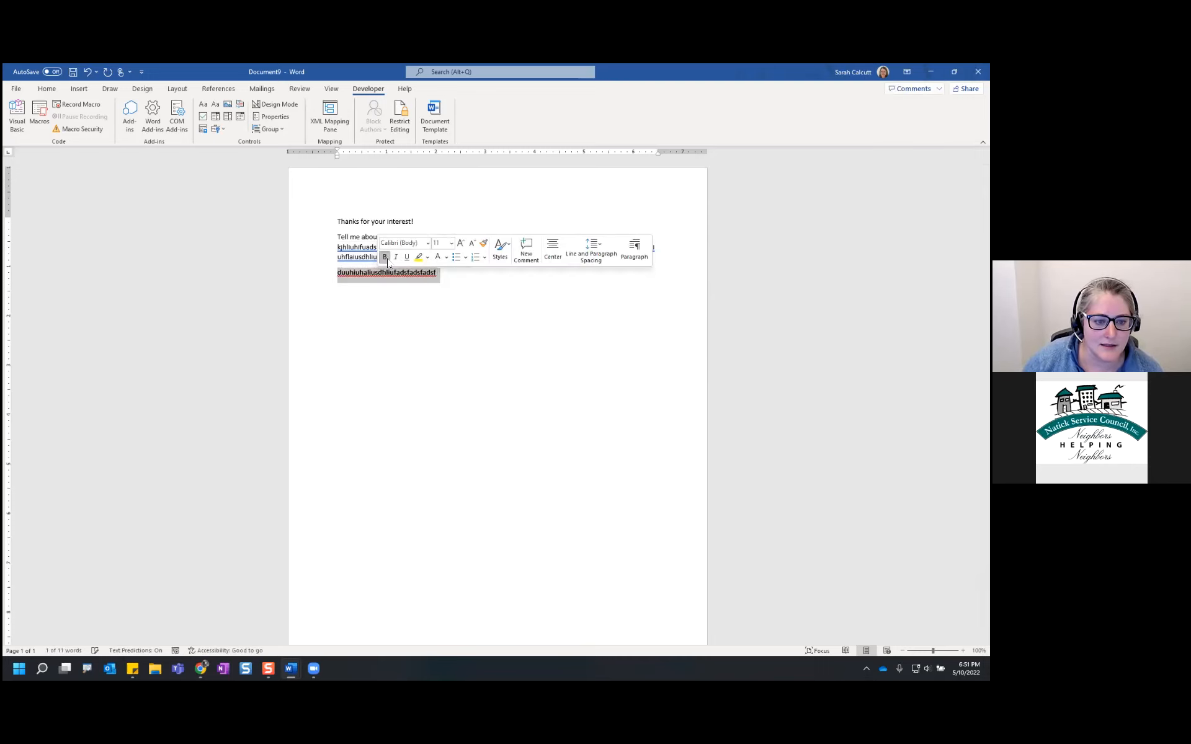
click(396, 274)
key(End)
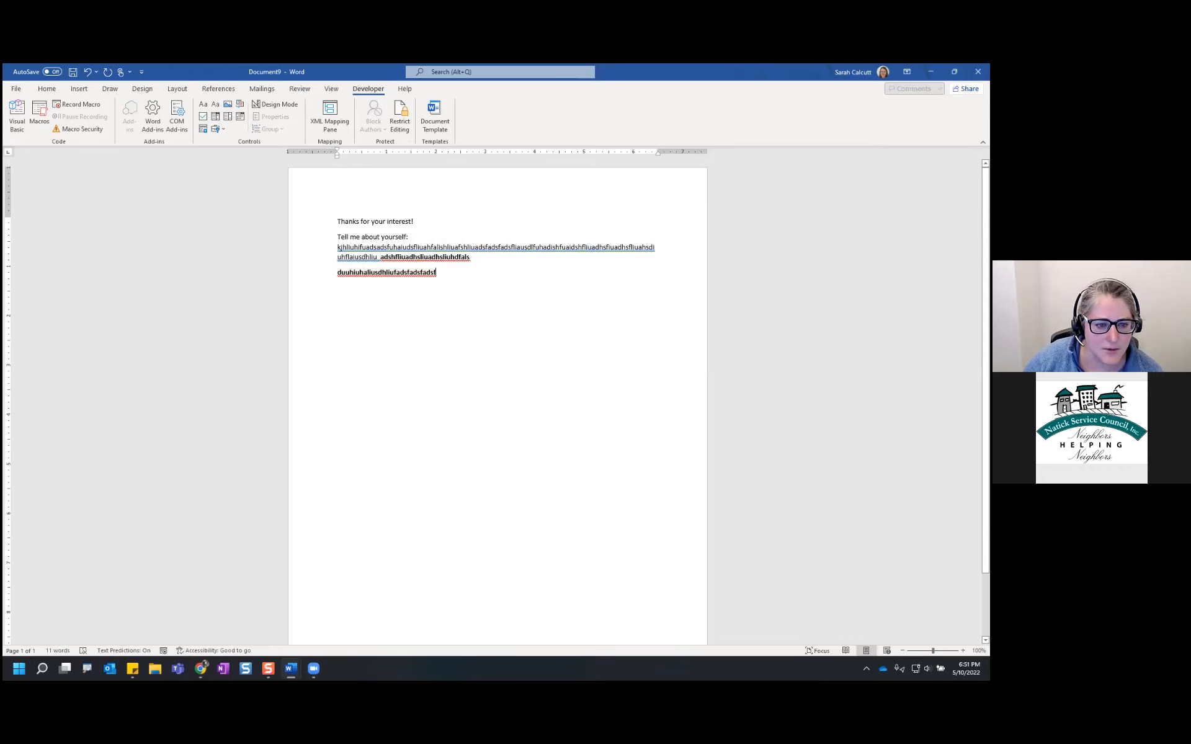
Step: Remove the bold formatting from the plain text entry
click(216, 108)
click(340, 274)
drag(439, 276, 345, 277)
key(ctrl+b)
key(Right)
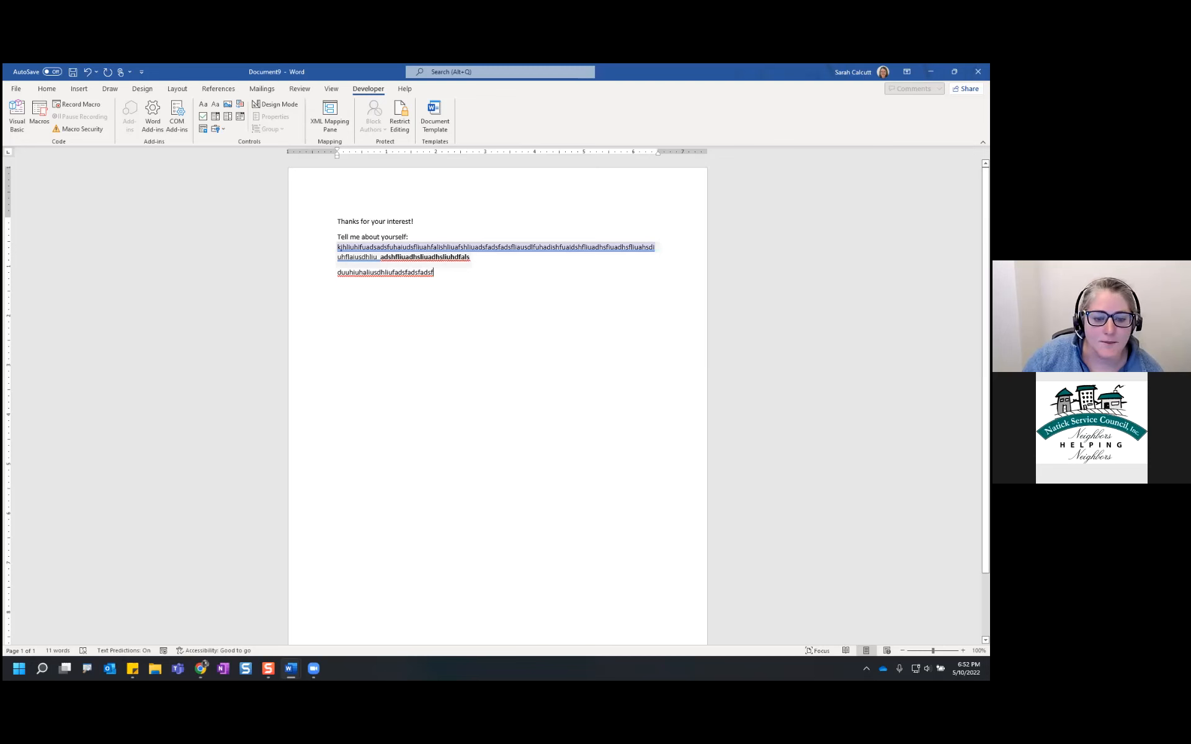
Step: Switch to Fake Florist Form.docx, view the Type of Event choices without changing the selection, and return to the new form document
key(alt+Tab)
click(542, 393)
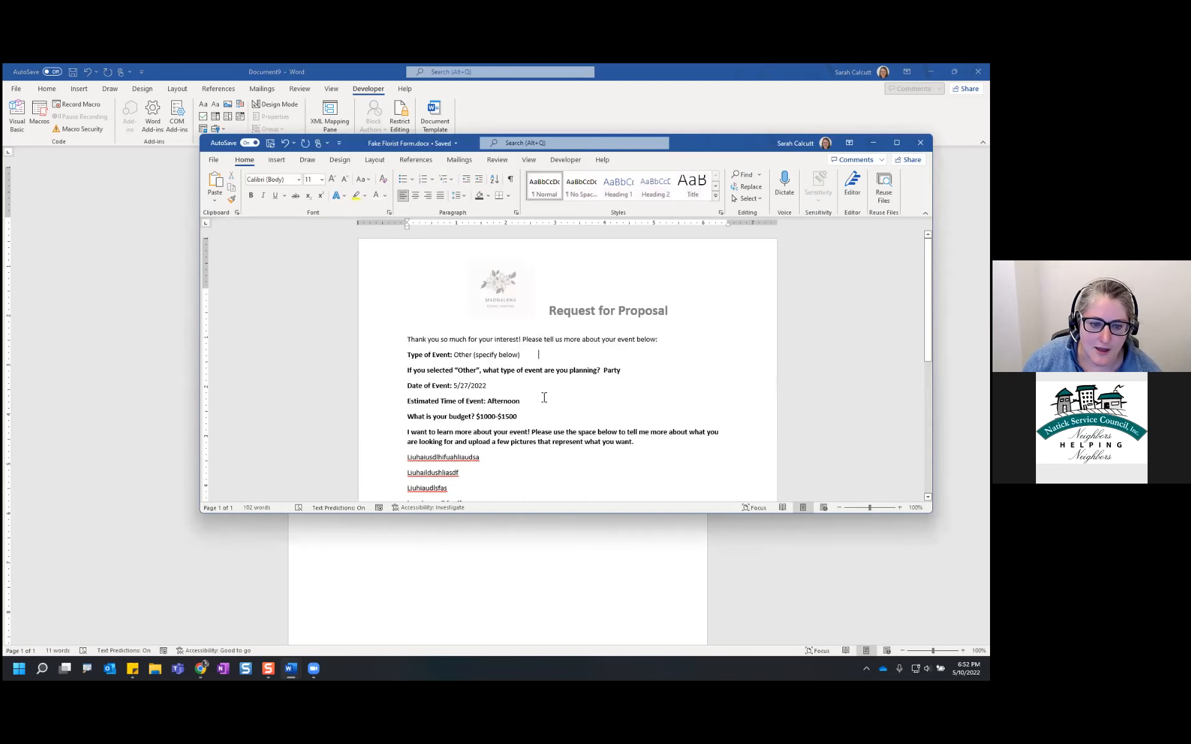
click(486, 358)
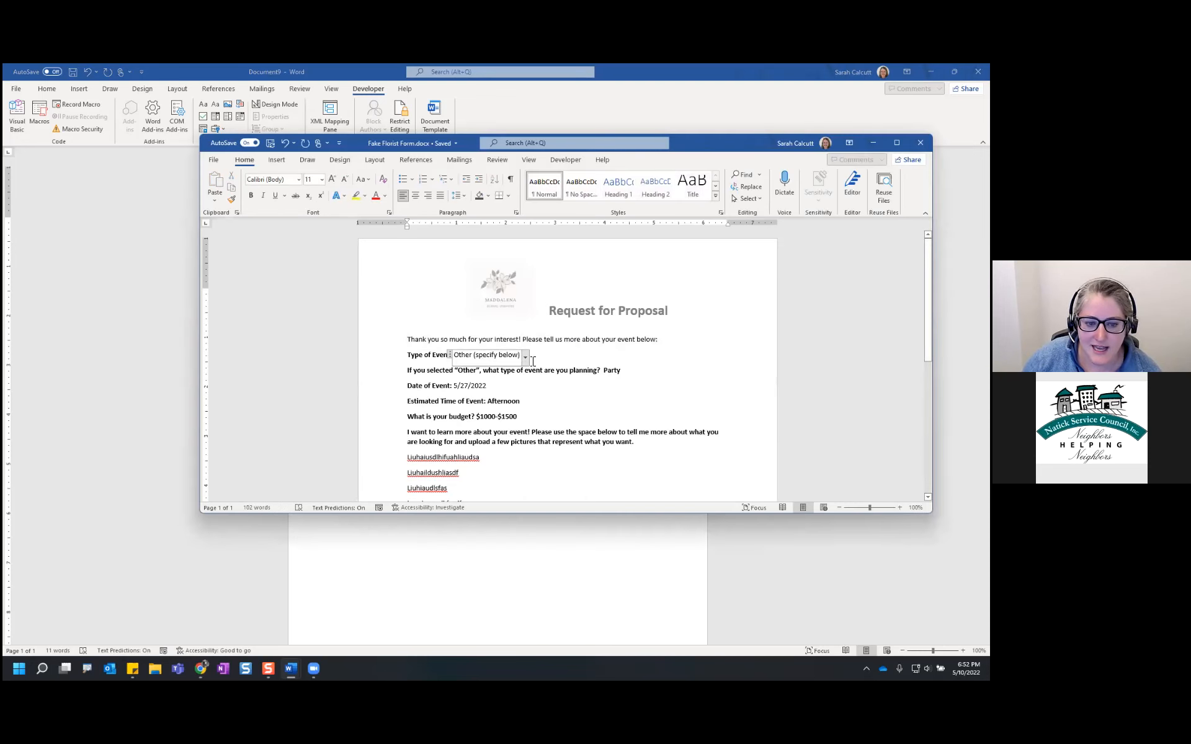
click(526, 359)
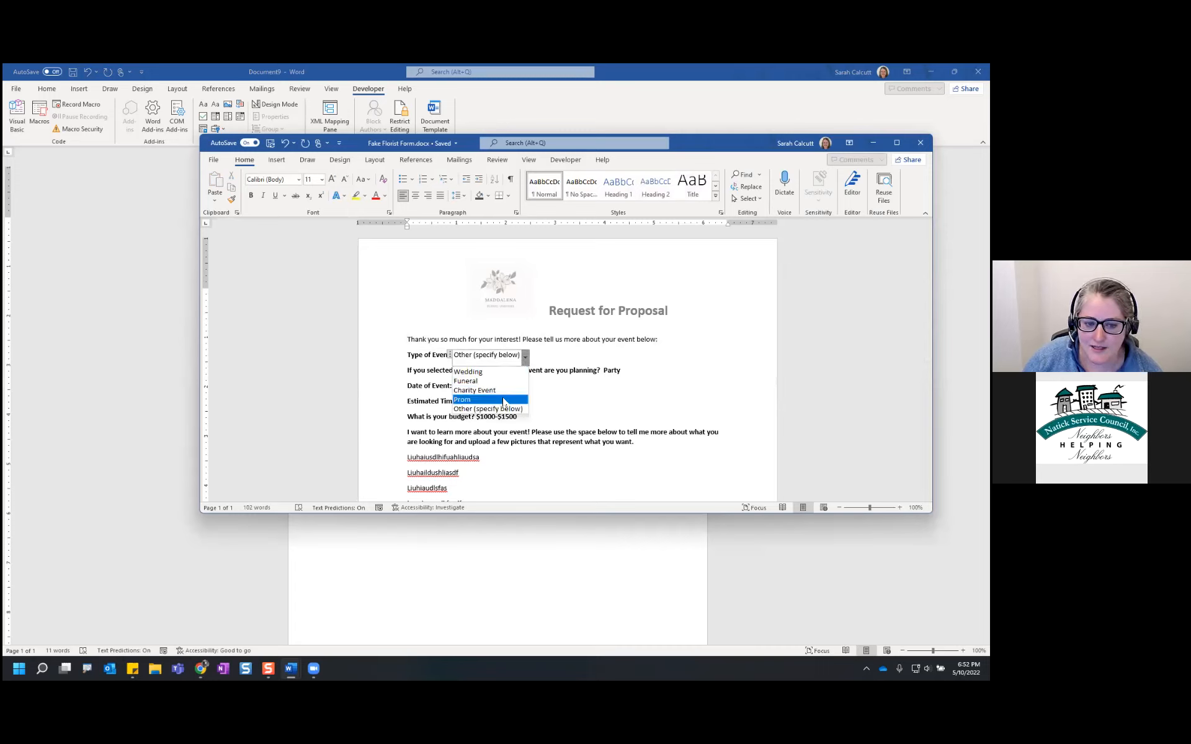
click(595, 349)
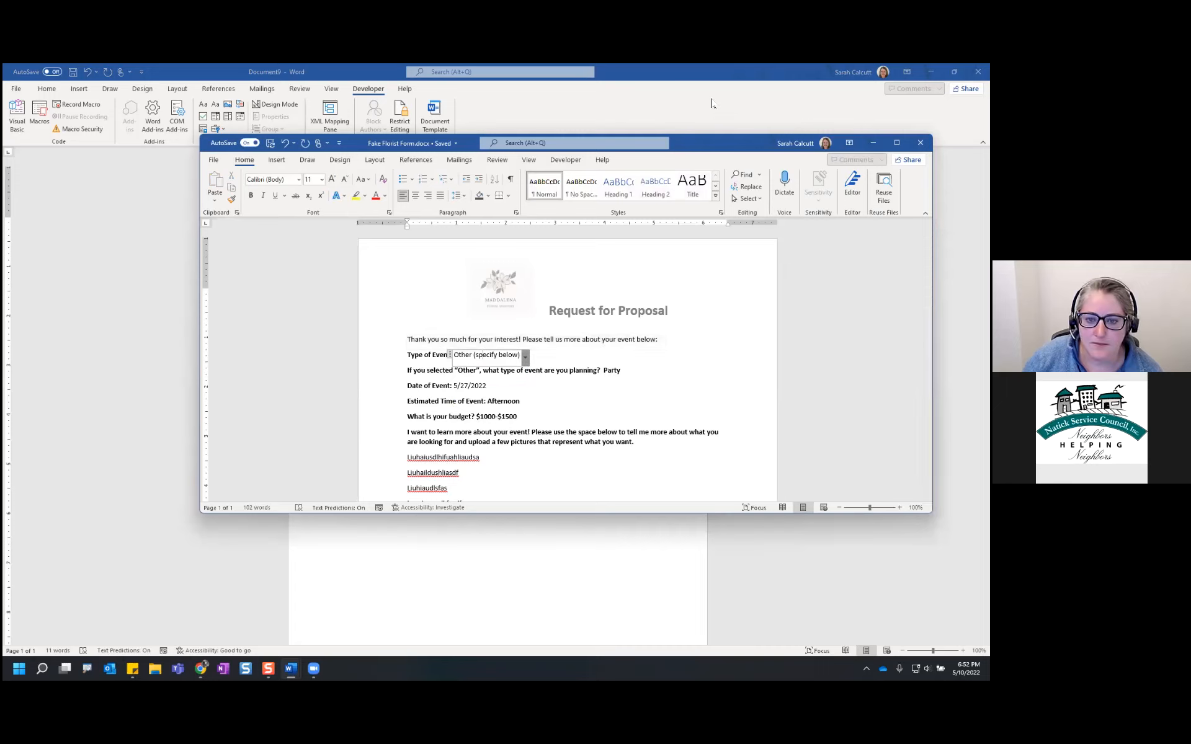
key(alt+Tab)
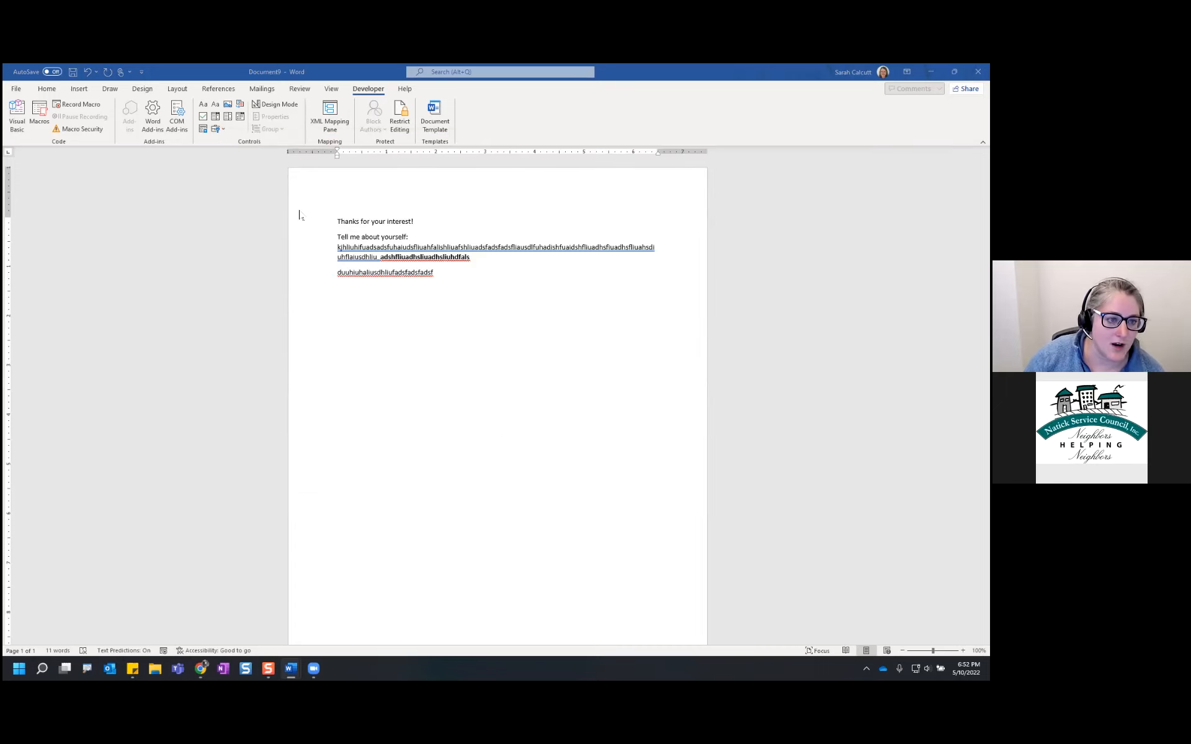
Step: Zoom the document to 110%, insert a combo box content control at the end of the plain text entry, and preview its list
ctrl+scroll(243, 165, up, 2)
ctrl+scroll(243, 165, down, 1)
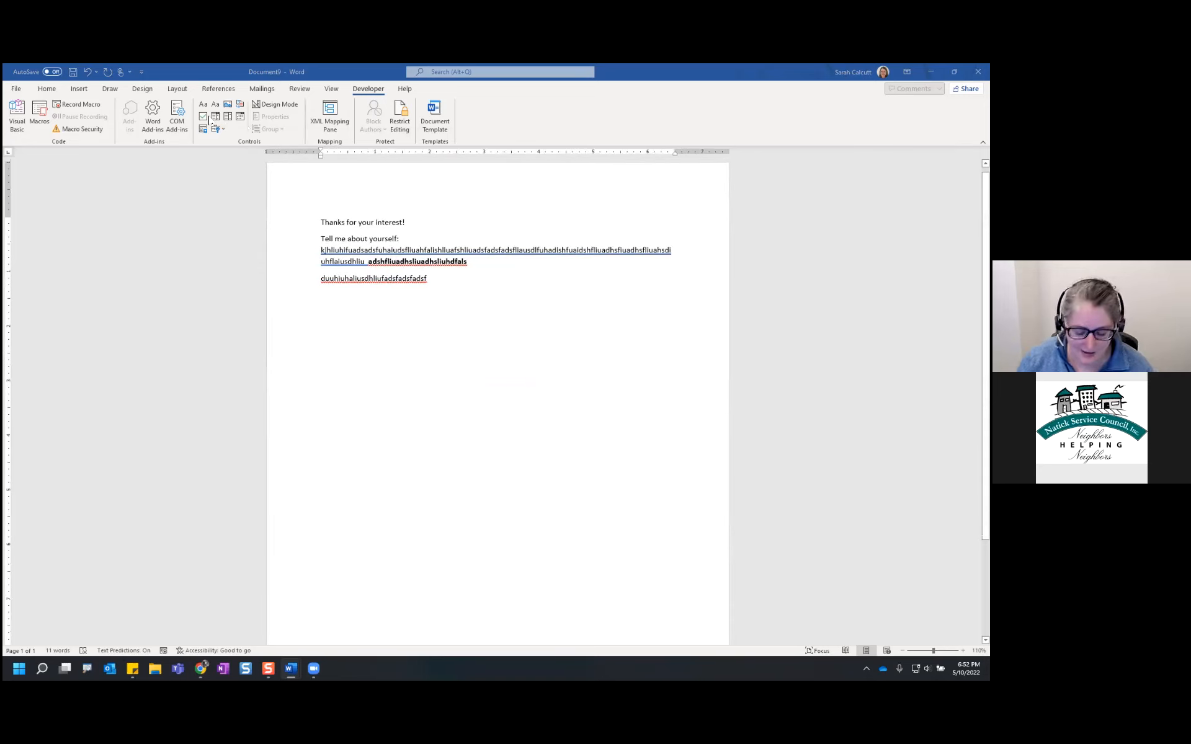
drag(220, 168, 215, 121)
drag(237, 173, 224, 127)
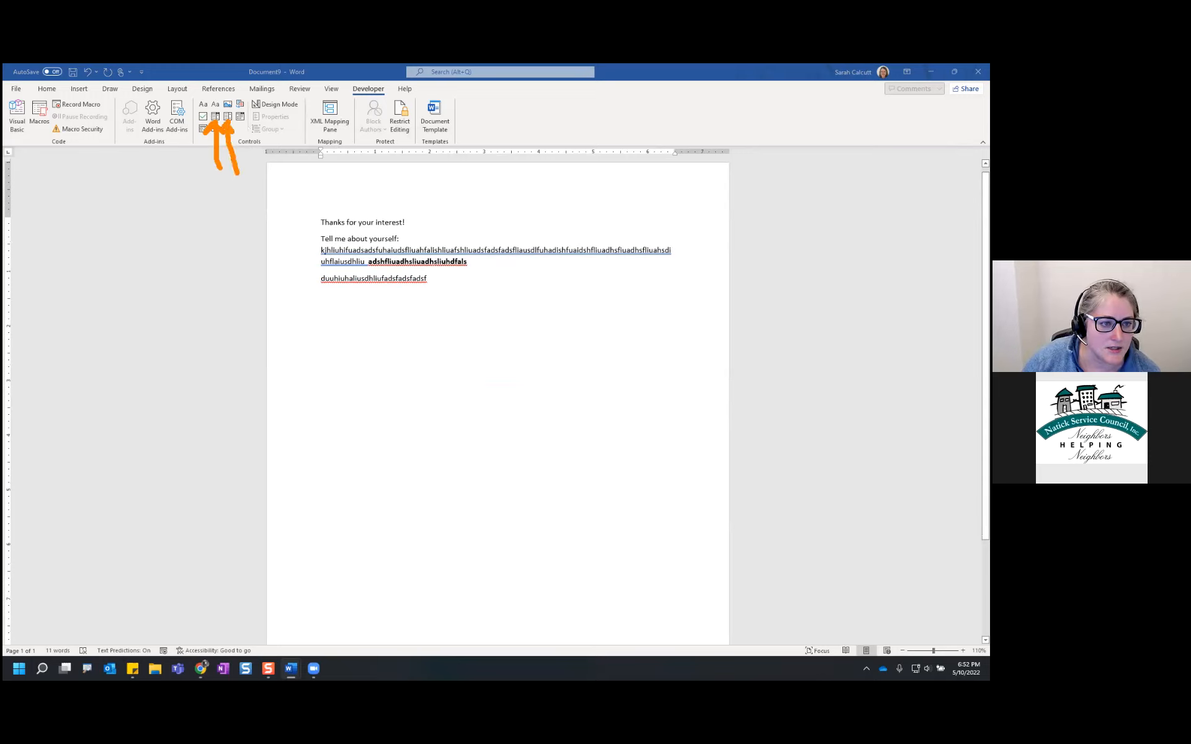
click(216, 122)
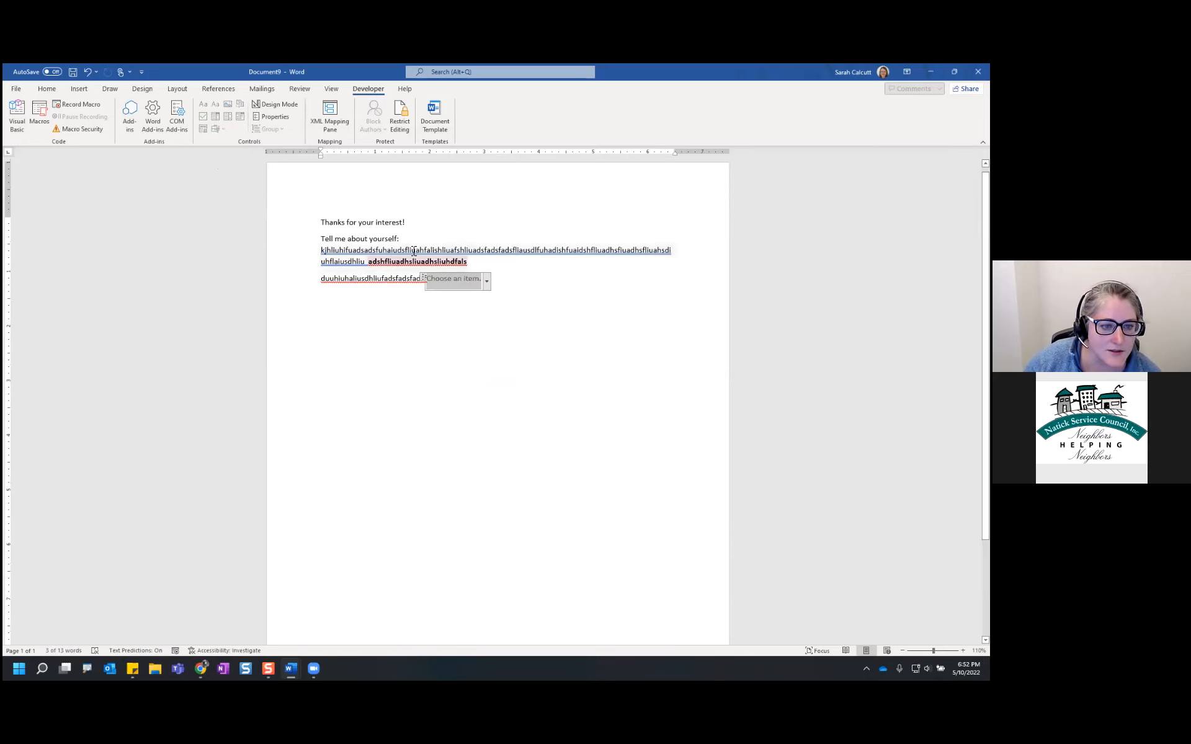
click(488, 282)
click(487, 281)
Step: Delete the misplaced combo box content control together with the plain text entry below the rich text one
double_click(429, 278)
click(524, 285)
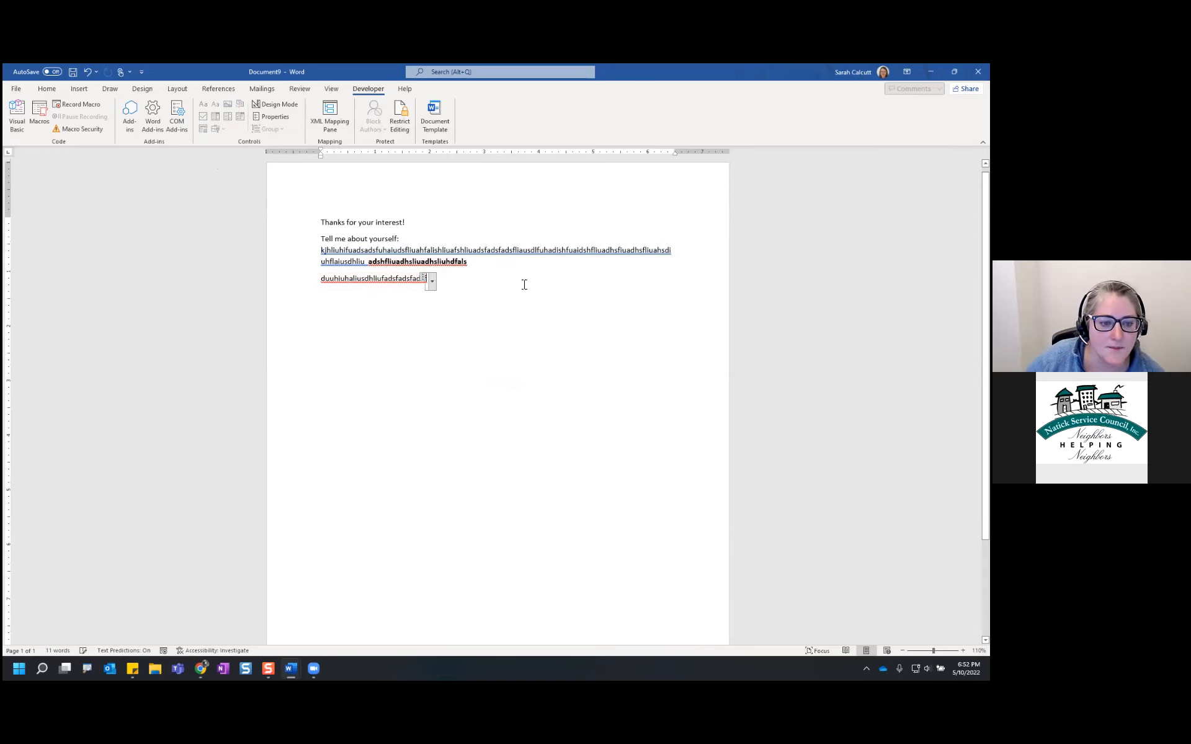
key(BackSpace)
key(BackSpace)
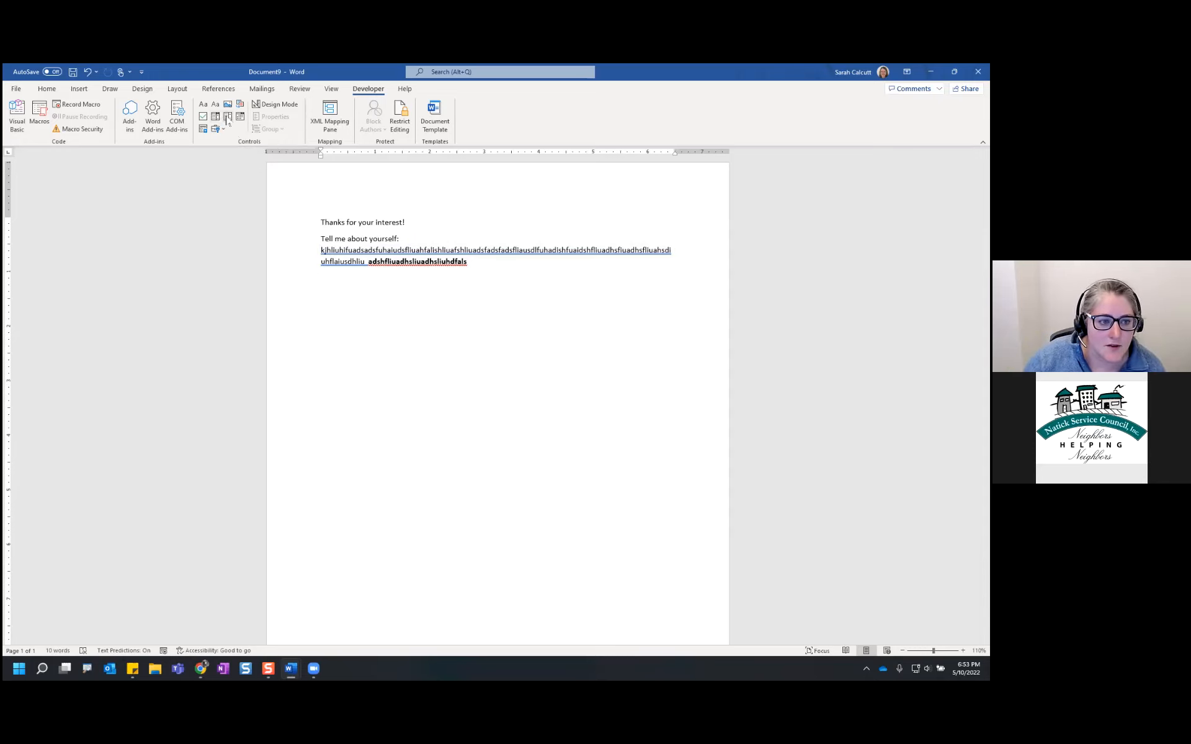
Step: Insert a combo box content control on the empty line below the rich text entry and preview its list of choices
click(215, 121)
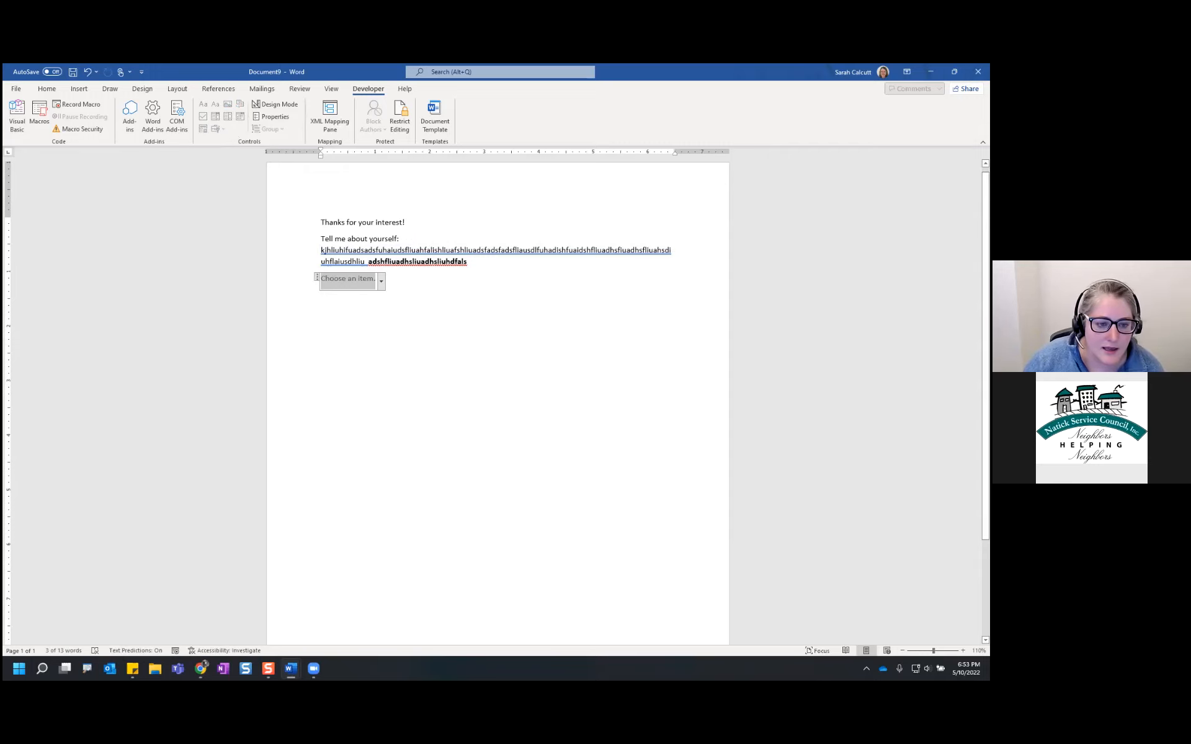
click(383, 282)
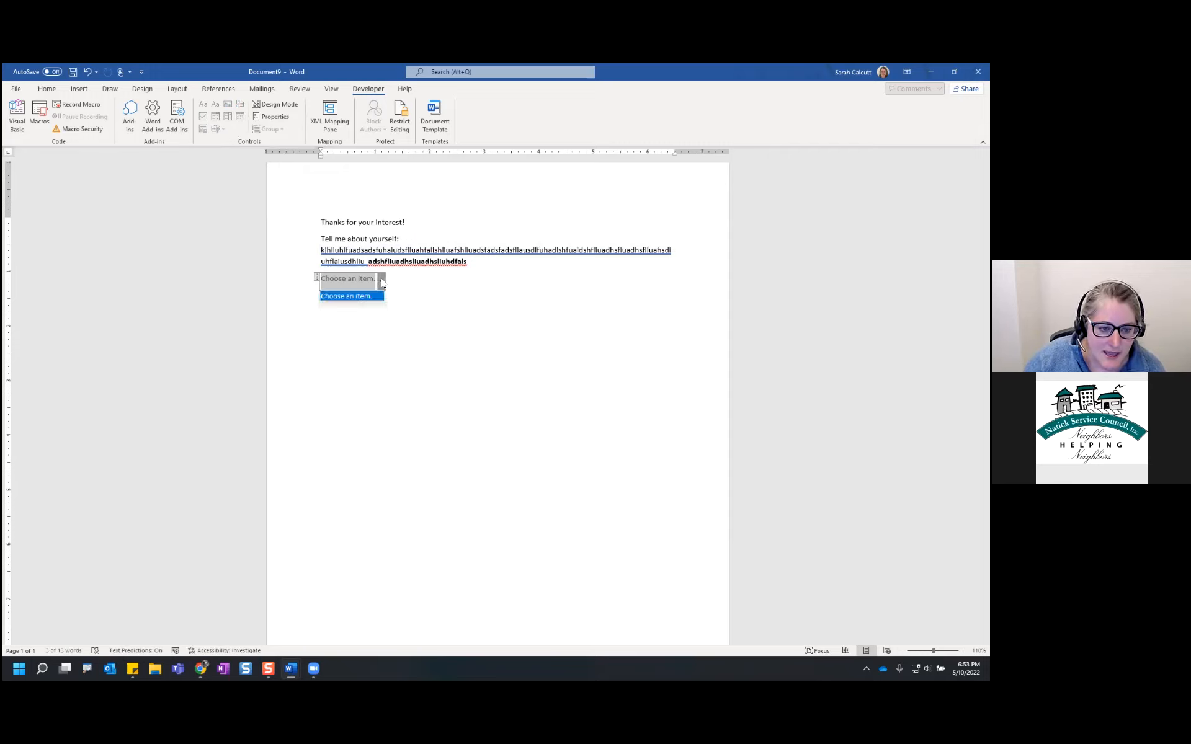
click(382, 281)
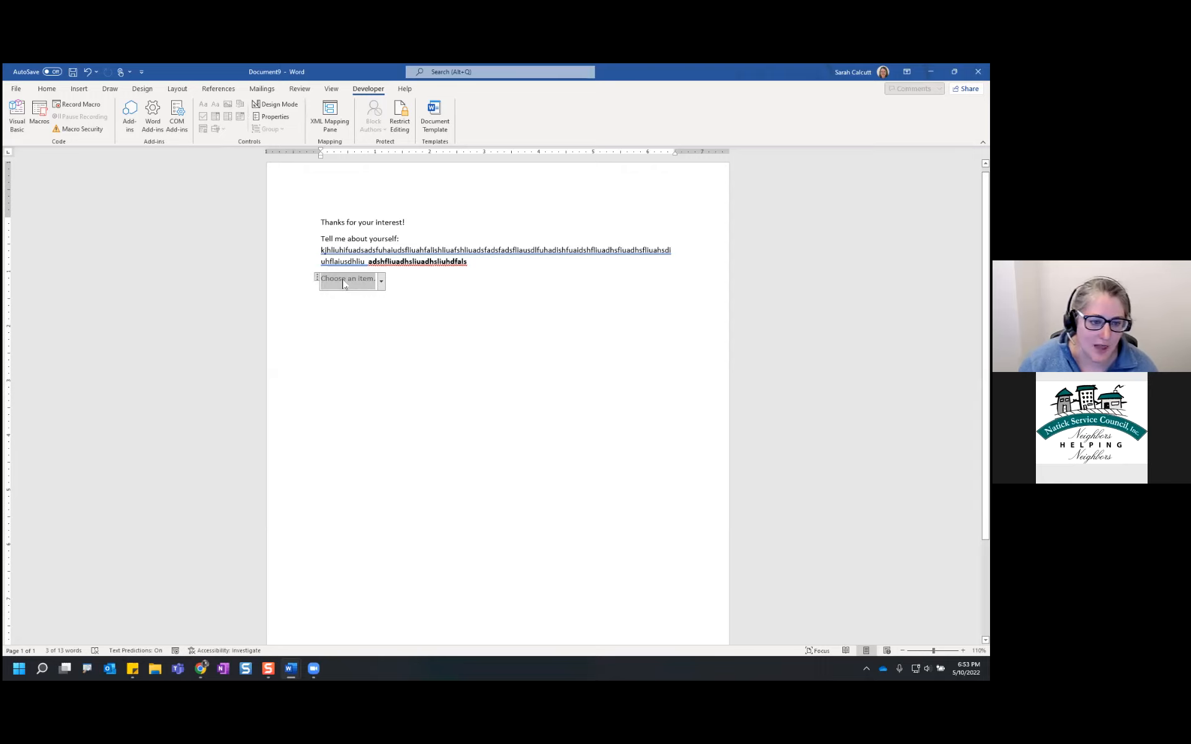
click(382, 283)
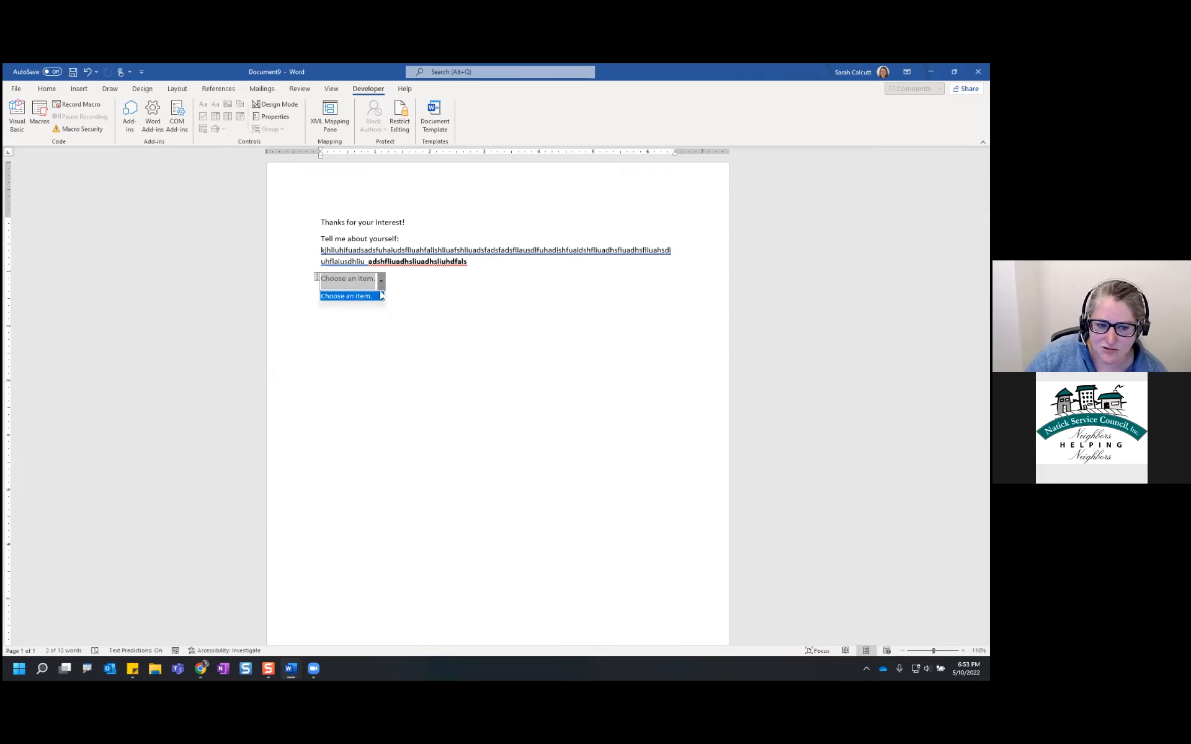
click(382, 283)
click(317, 280)
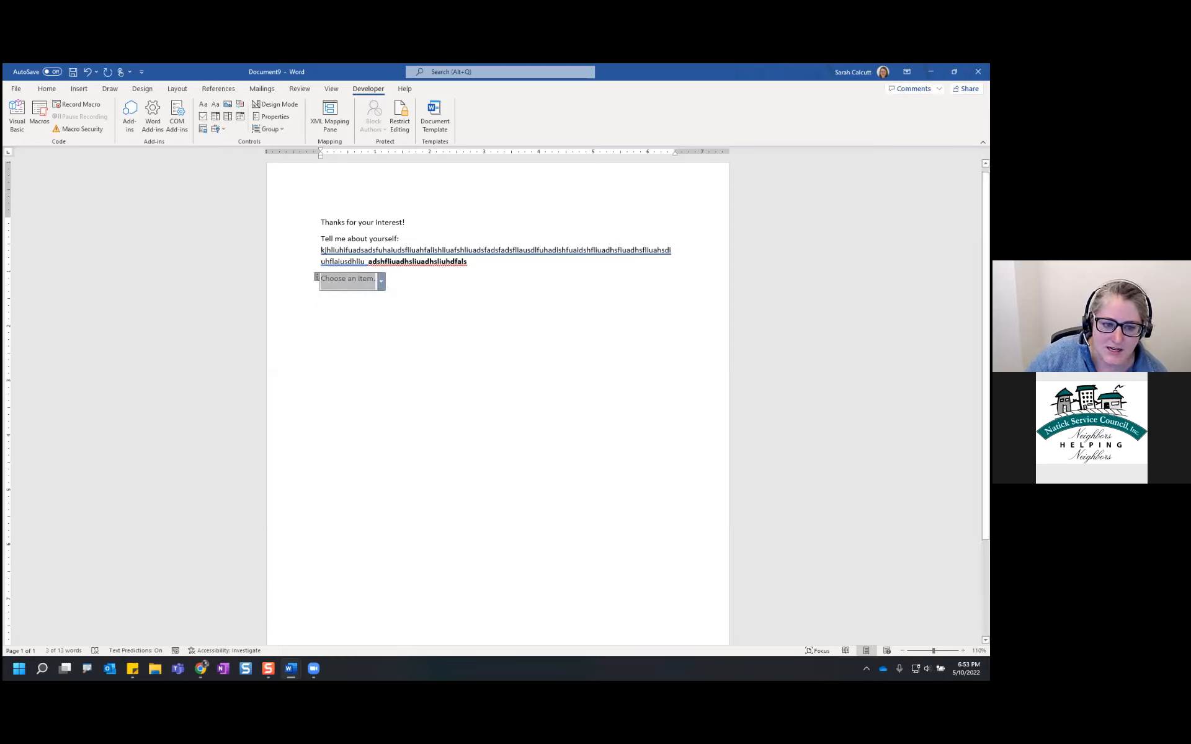
right_click(365, 290)
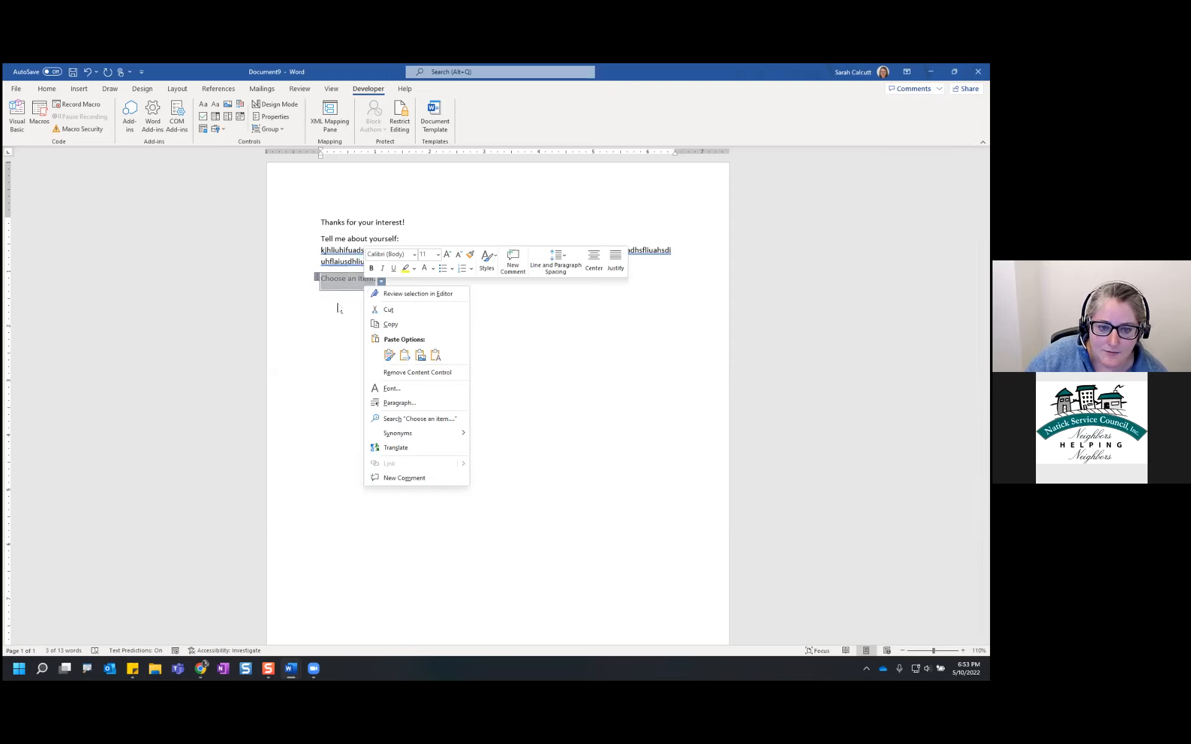
click(337, 346)
Step: Add the choices Blue, Green and Yellow to the combo box content control's drop-down list properties
click(348, 289)
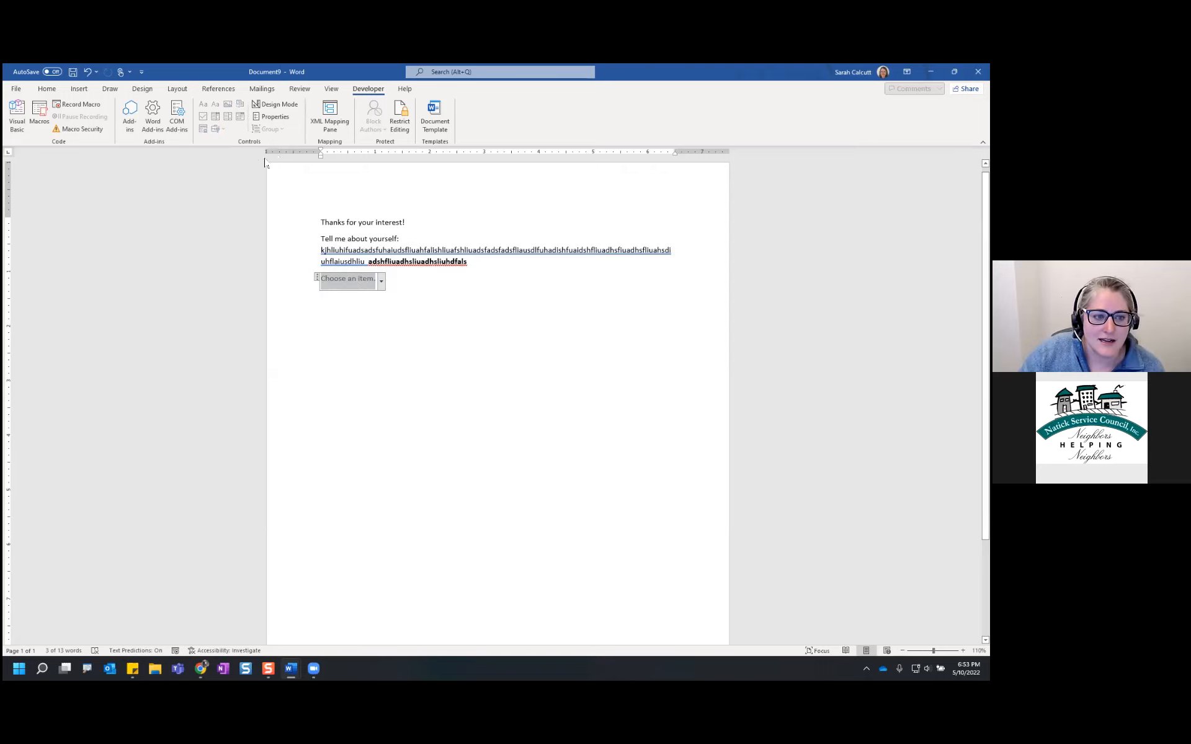
mouse_move(284, 162)
mouse_down()
mouse_move(287, 131)
mouse_move(299, 130)
mouse_up()
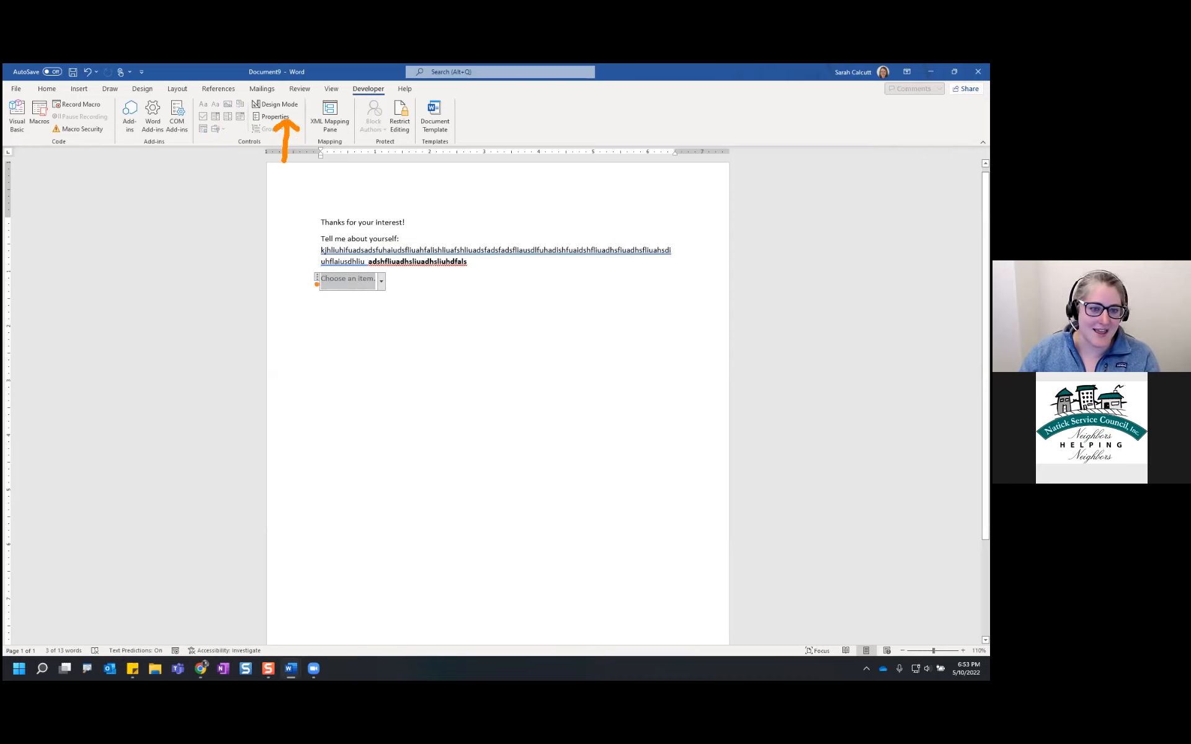
click(276, 121)
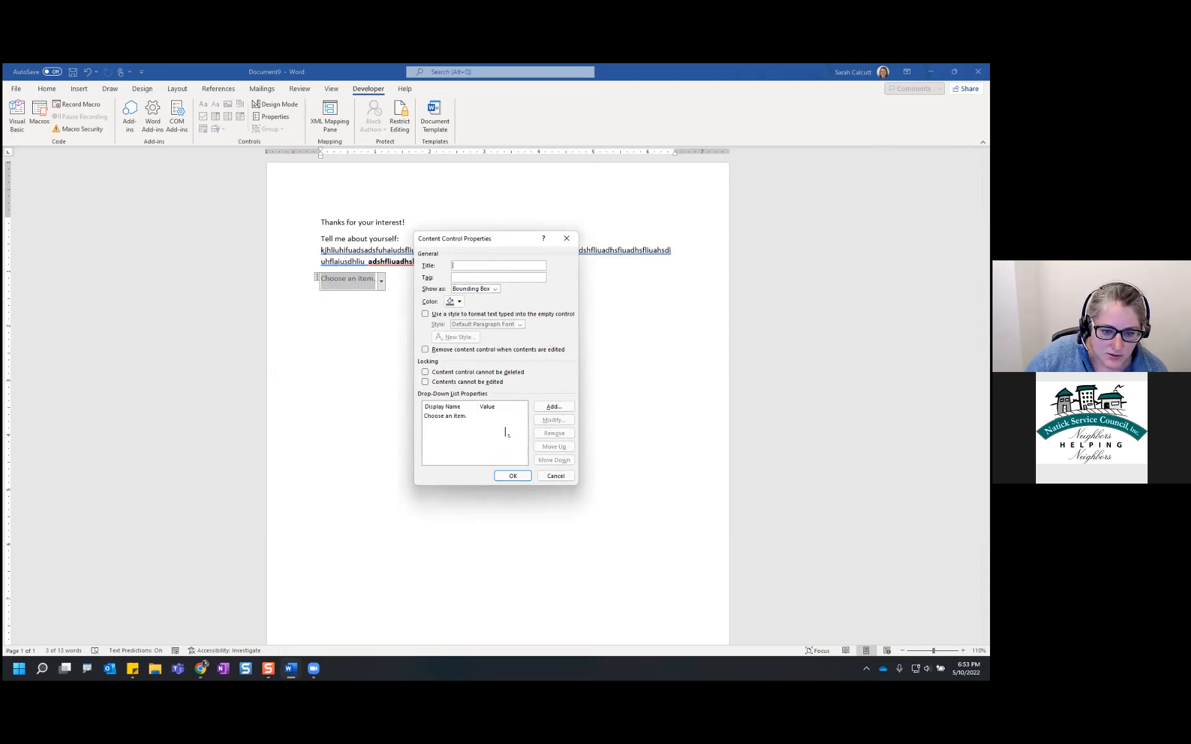
click(552, 407)
text(Blue)
key(Return)
click(554, 407)
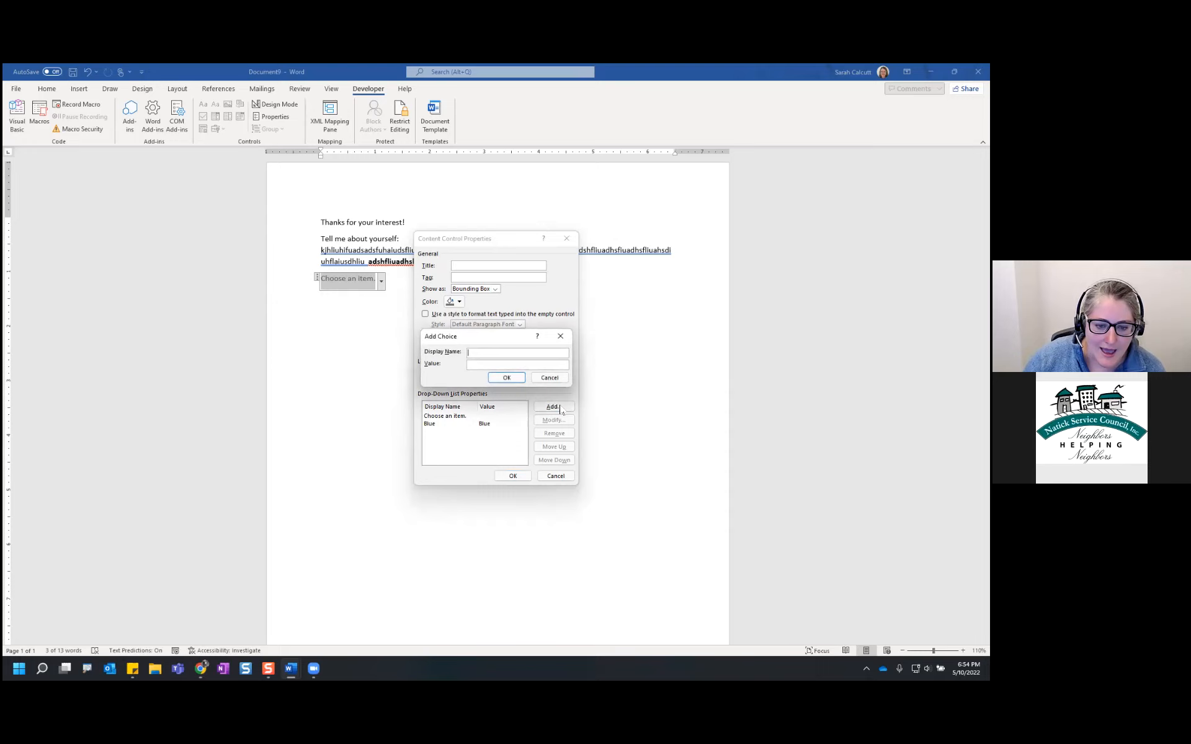
text(Green)
key(Return)
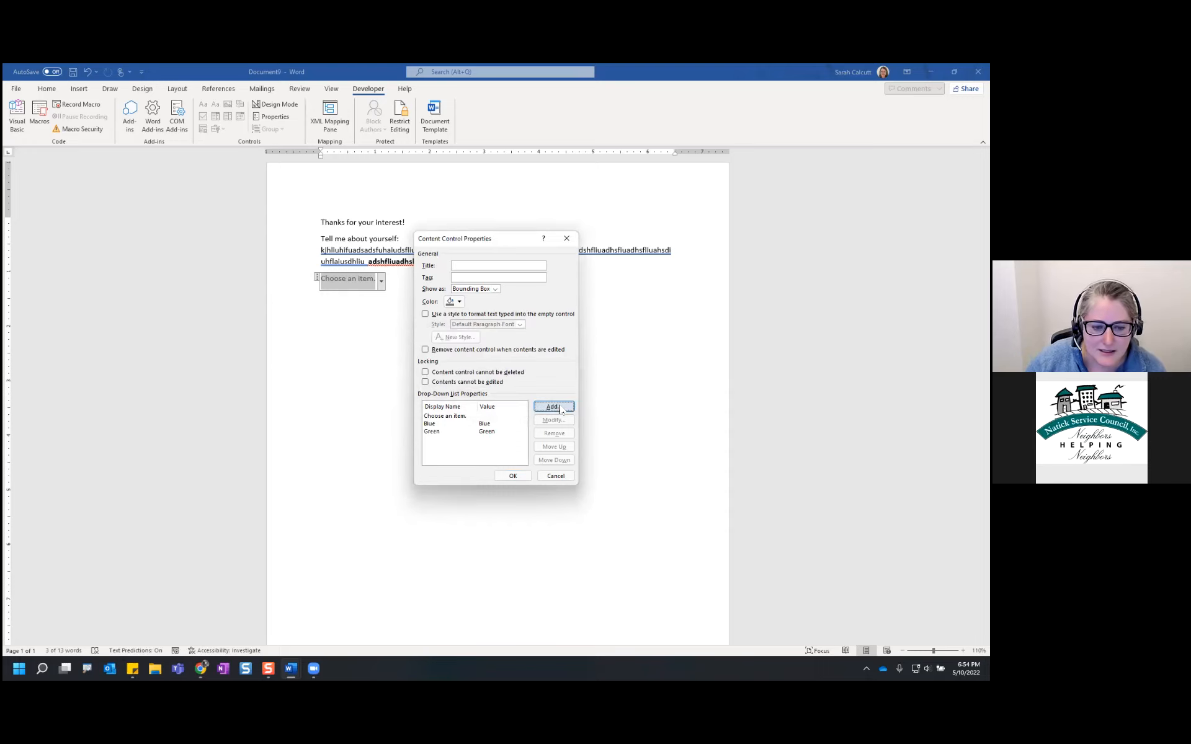
click(560, 410)
text(Yellow)
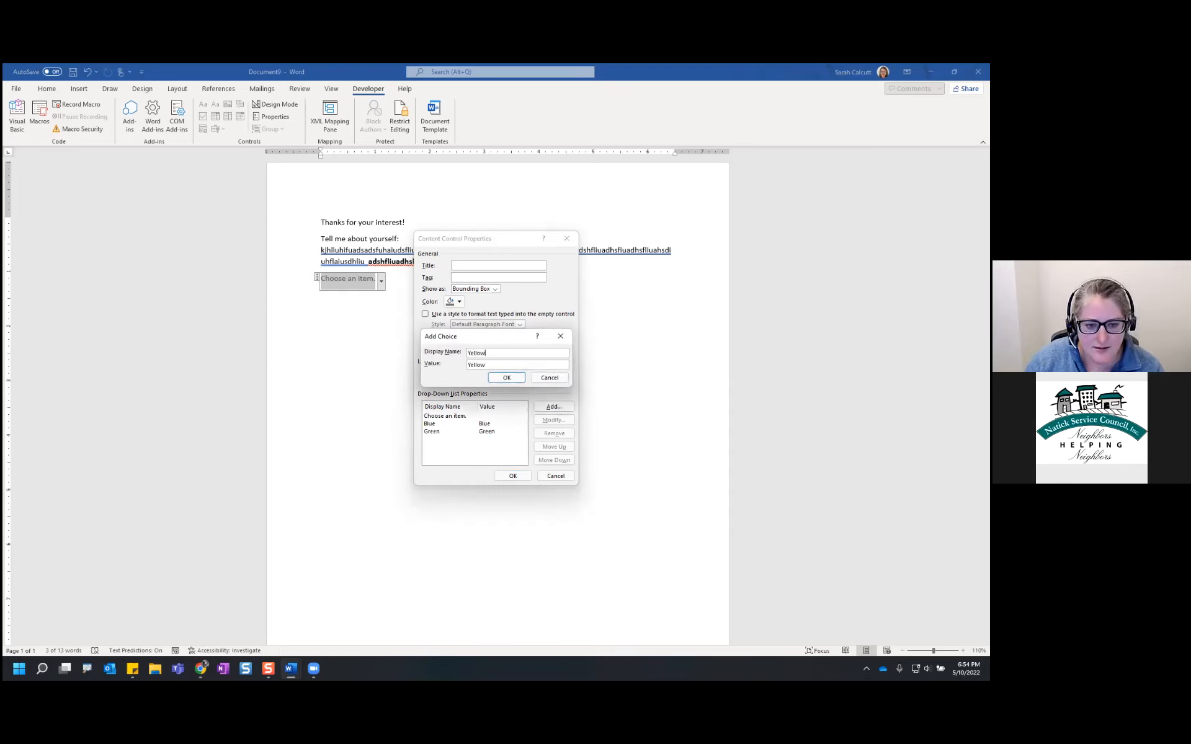
Step: Add Yellow and Red as choices in the drop-down list's properties
key(Return)
click(561, 409)
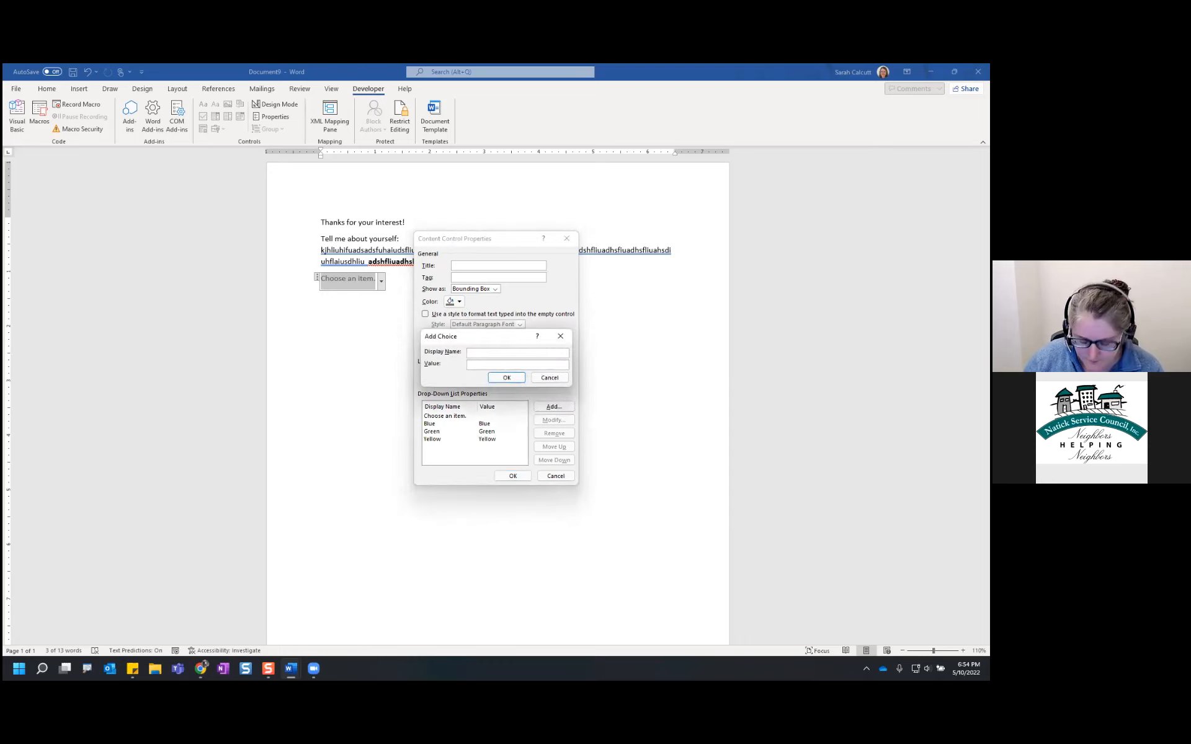
click(507, 378)
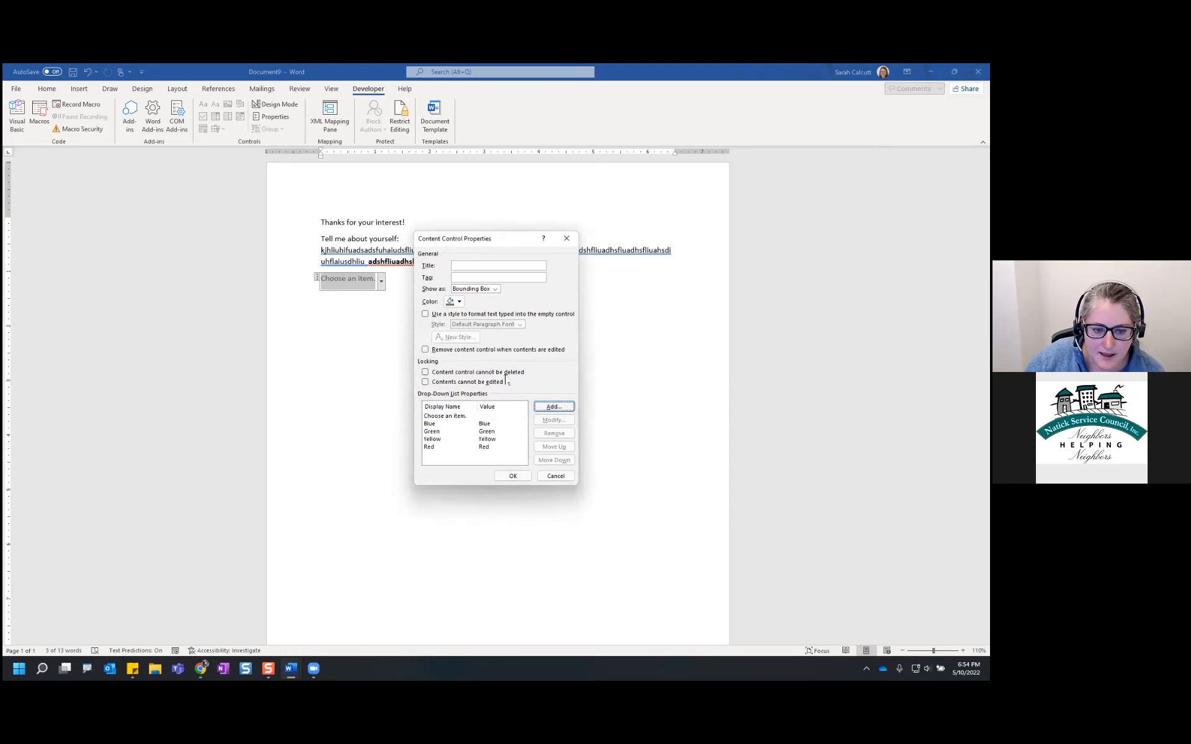
Step: Remove the "Choose an item." entry from the drop-down list's choices and apply the properties
click(466, 417)
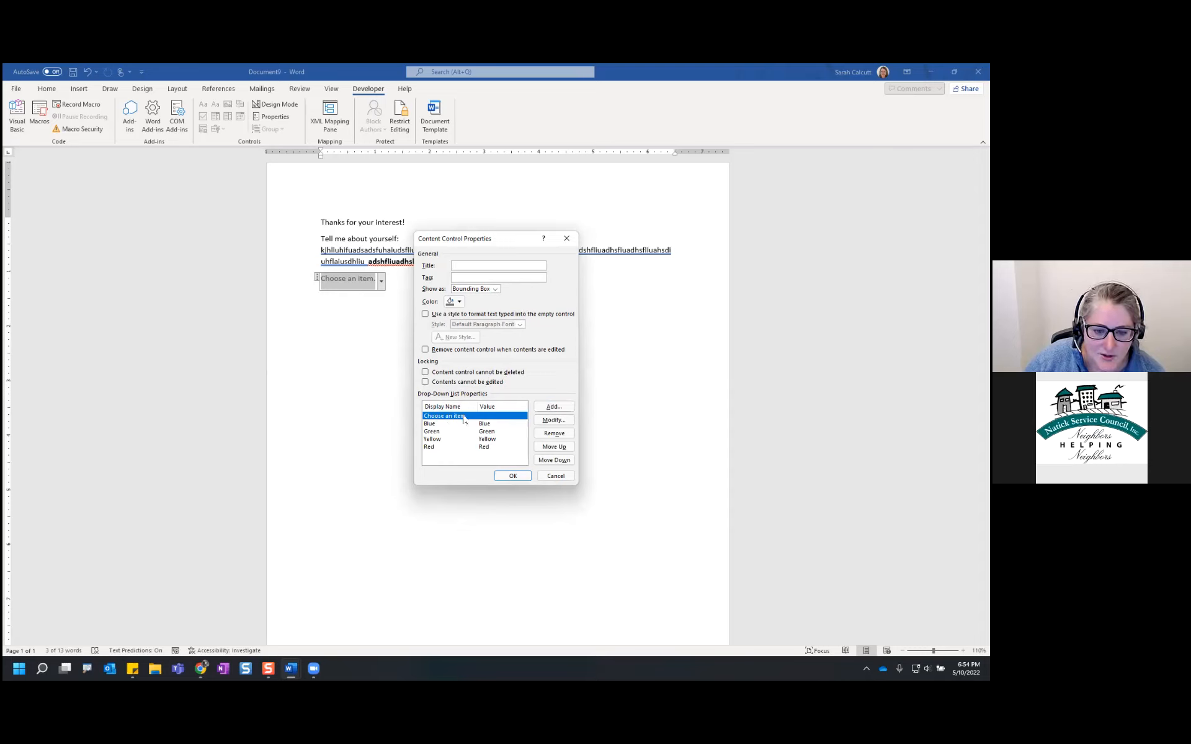
click(565, 437)
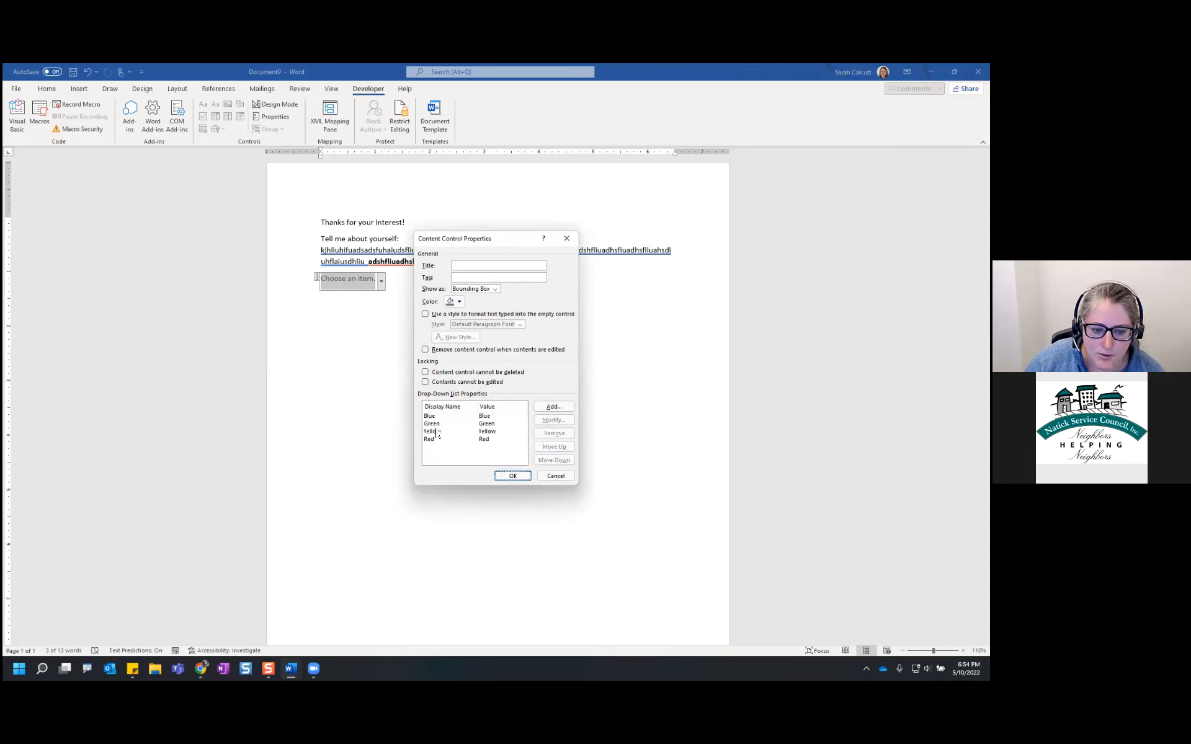
click(513, 476)
Step: Select Blue from the choices of the drop-down list below the "Tell me about yourself" answer
click(380, 280)
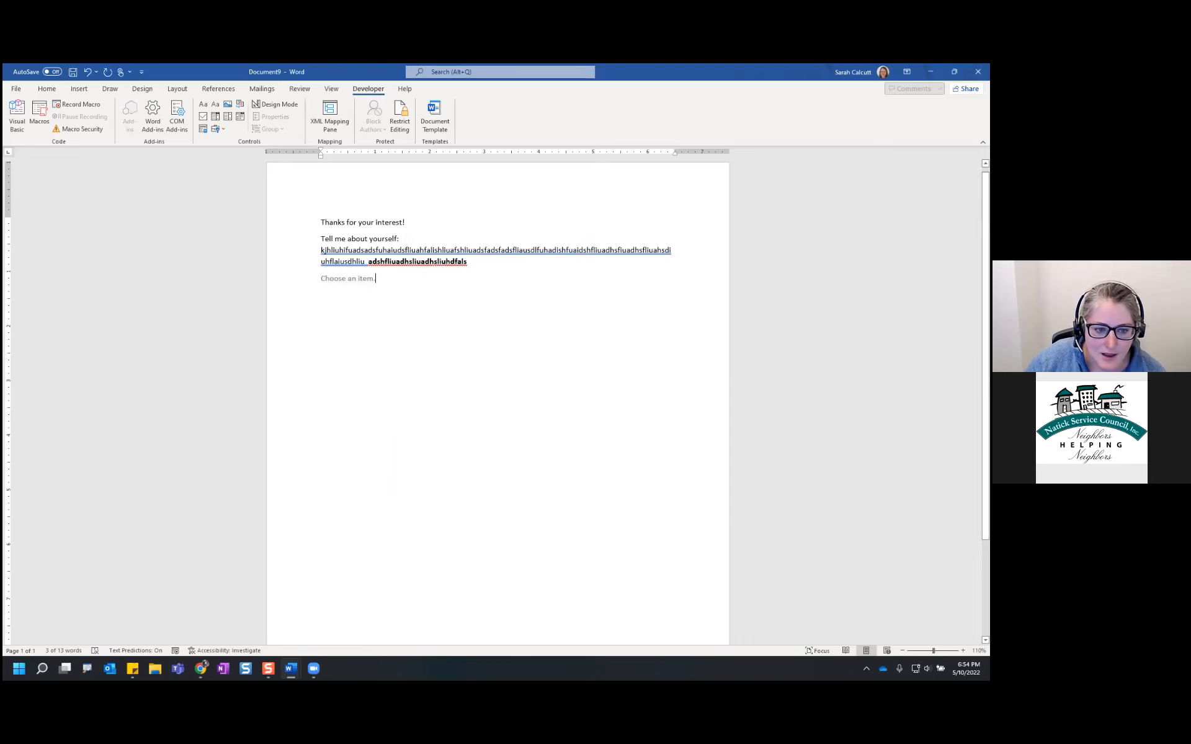
click(364, 278)
click(382, 283)
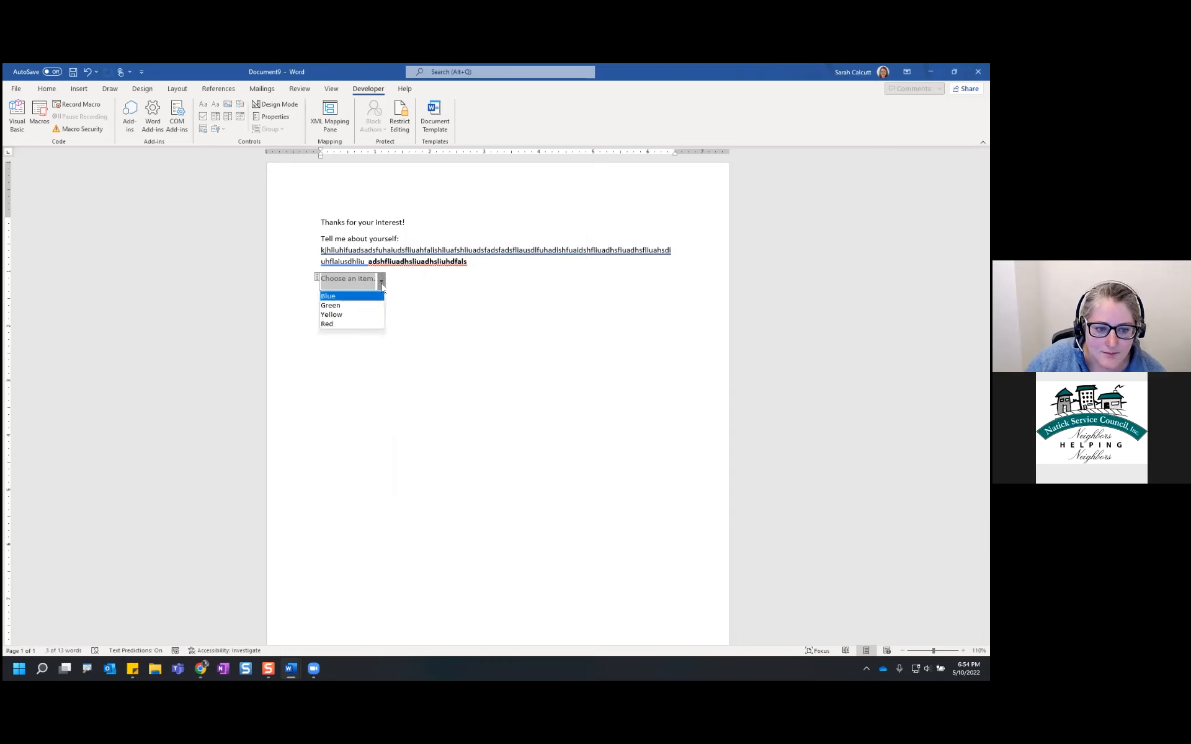
click(335, 297)
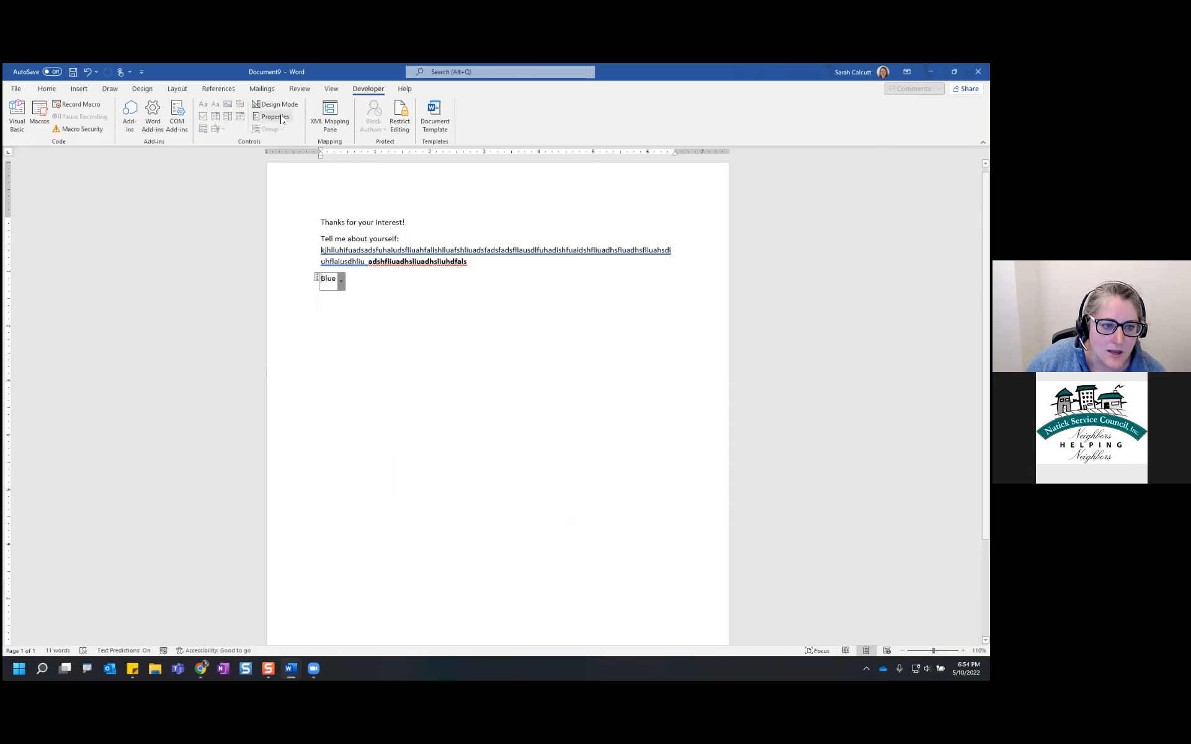
Step: Add three new lines below the Blue drop-down list and insert a combo box content control on the last one
key(Right)
key(Return)
key(Return)
key(Return)
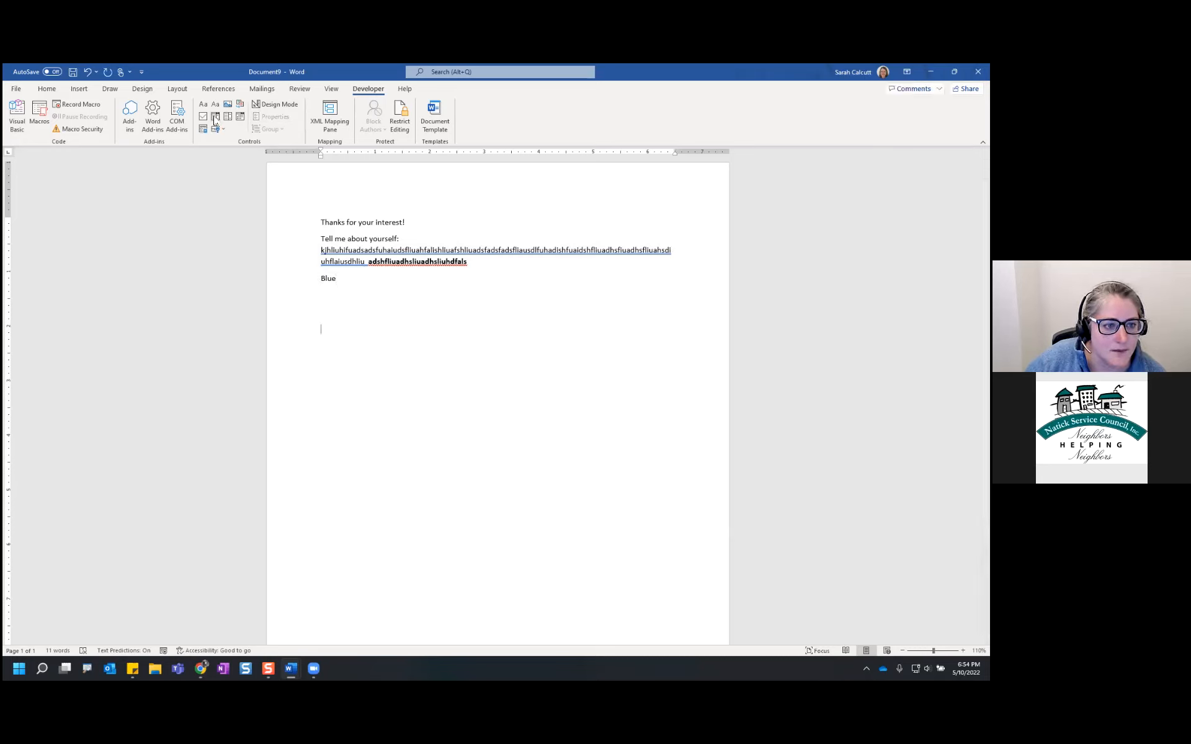
click(215, 118)
click(381, 333)
click(380, 332)
click(381, 333)
click(381, 332)
Step: Add the choices blue and green to the new combo box's properties and apply them
click(274, 118)
click(552, 407)
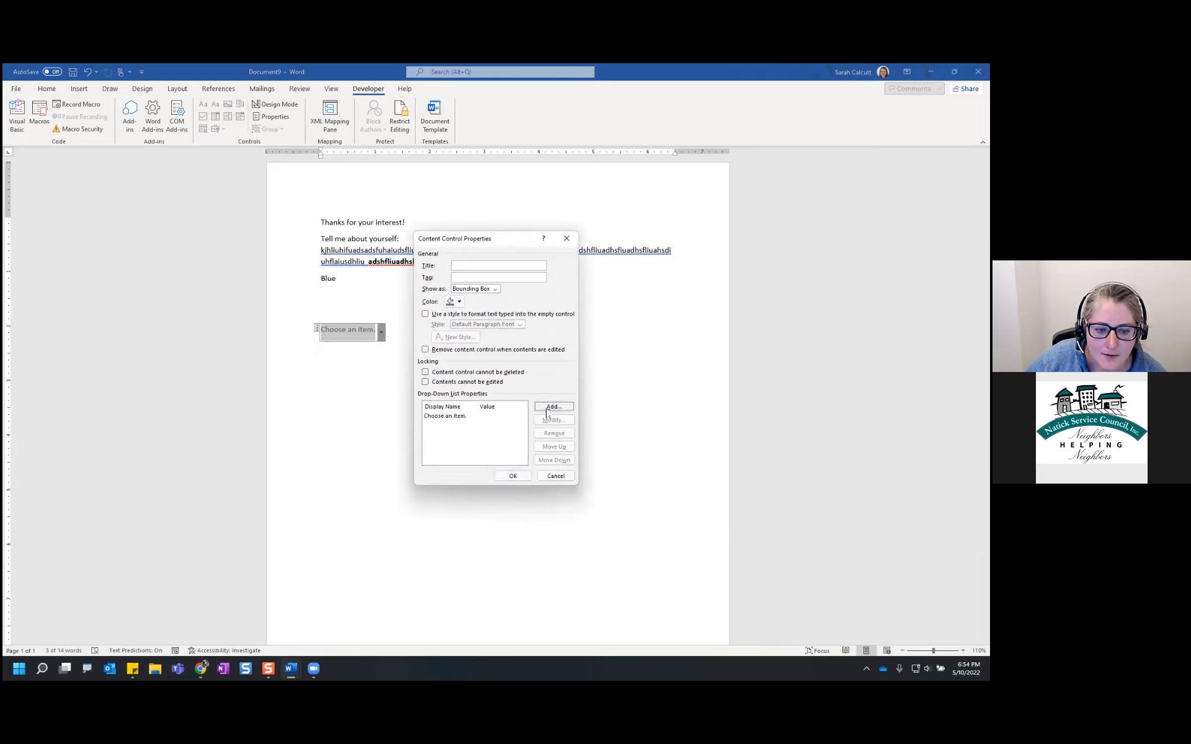
text(blue)
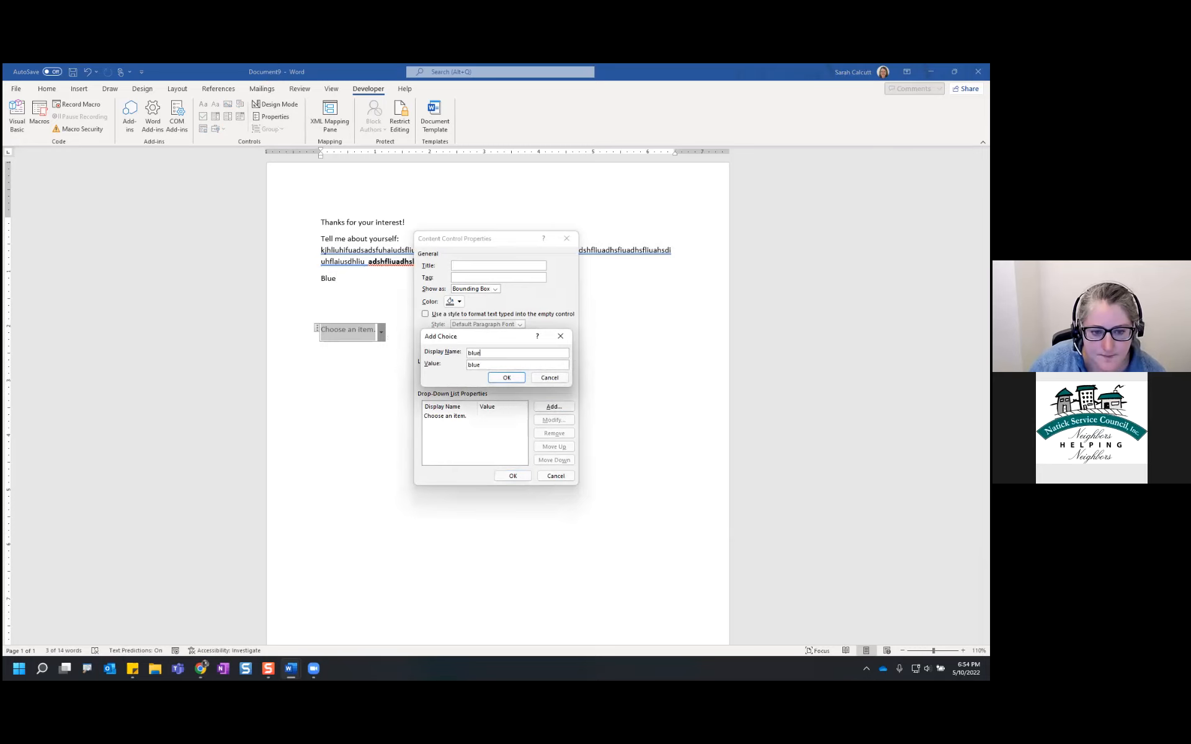
click(506, 378)
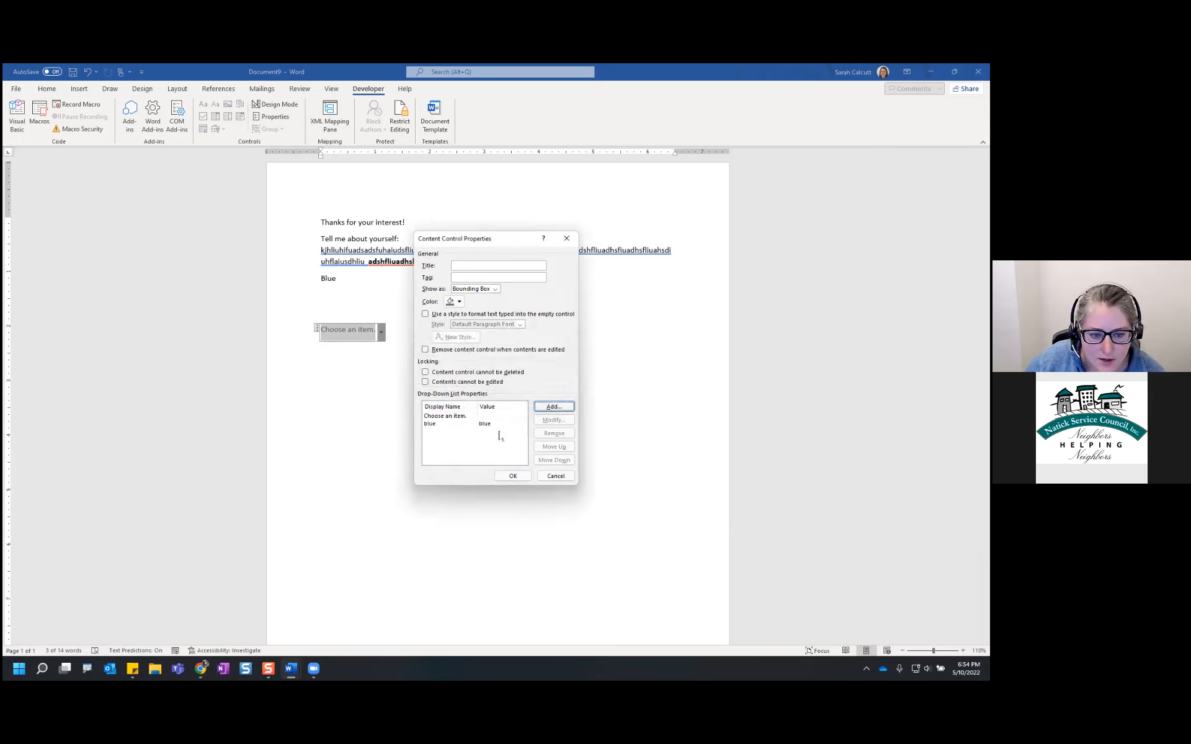
click(553, 407)
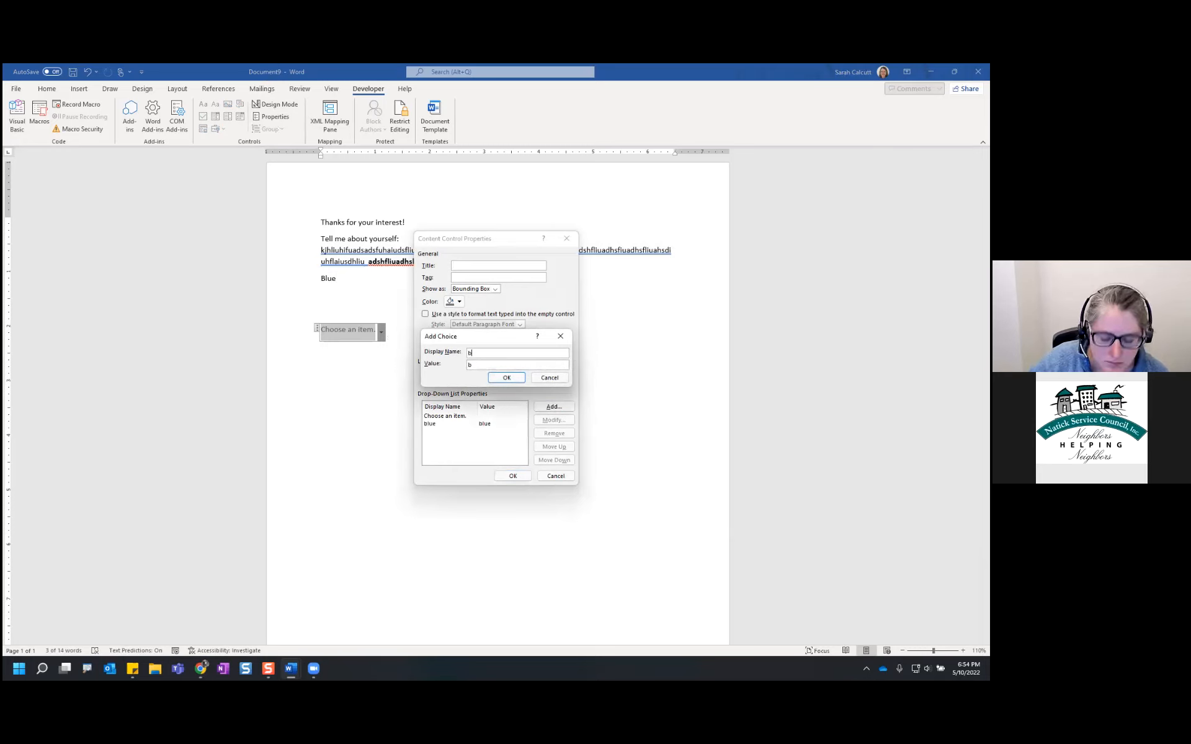
key(Return)
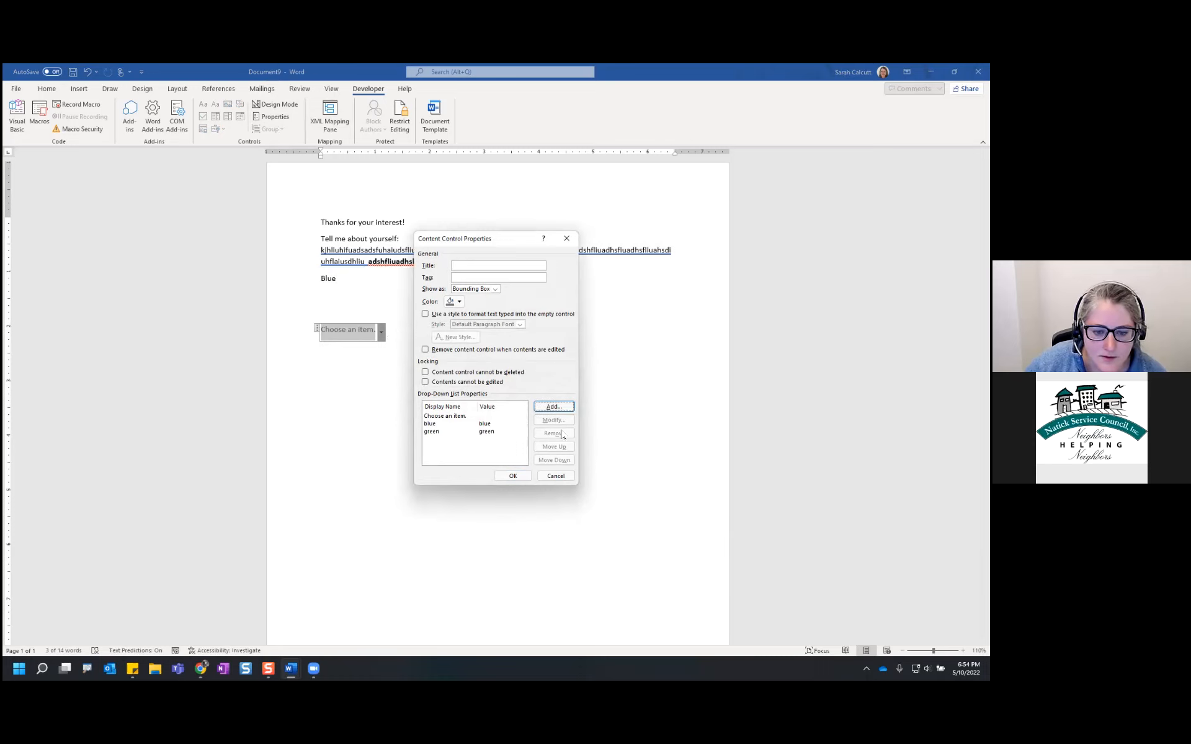
click(512, 476)
Step: Test the combo box by selecting blue, switching to green and returning to blue
click(381, 333)
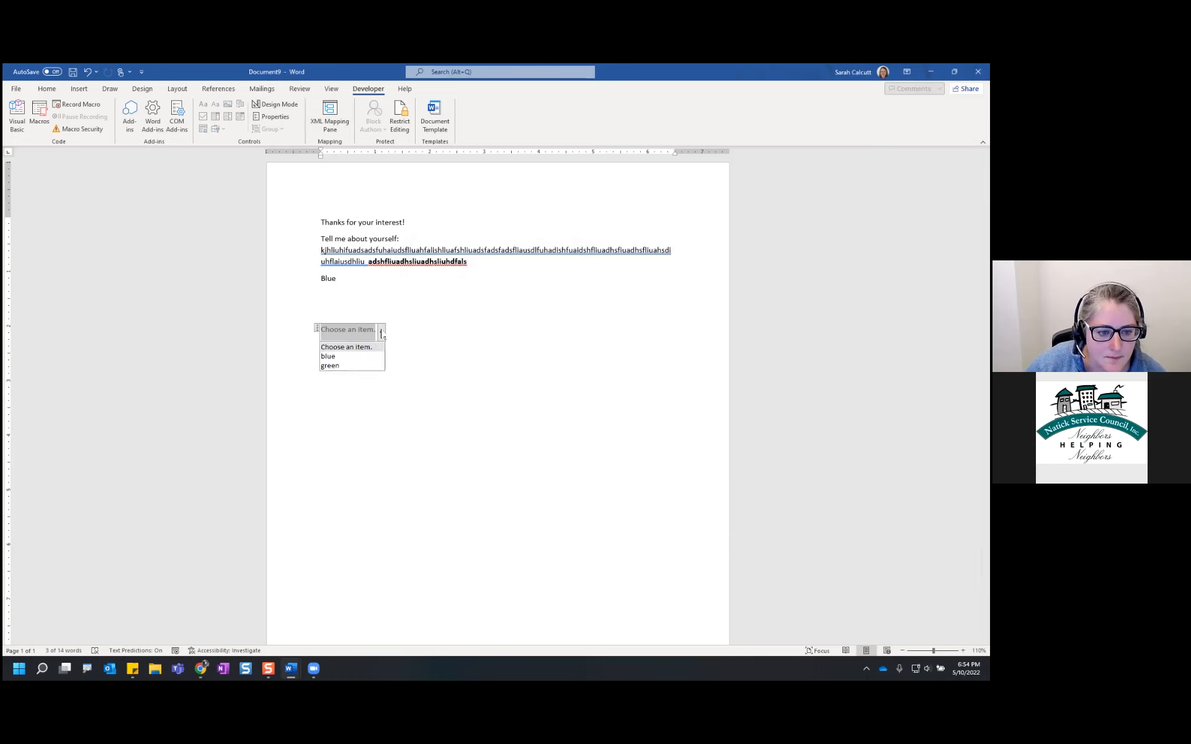
click(347, 356)
click(342, 336)
click(335, 365)
click(346, 334)
click(333, 366)
click(345, 332)
click(333, 356)
click(417, 337)
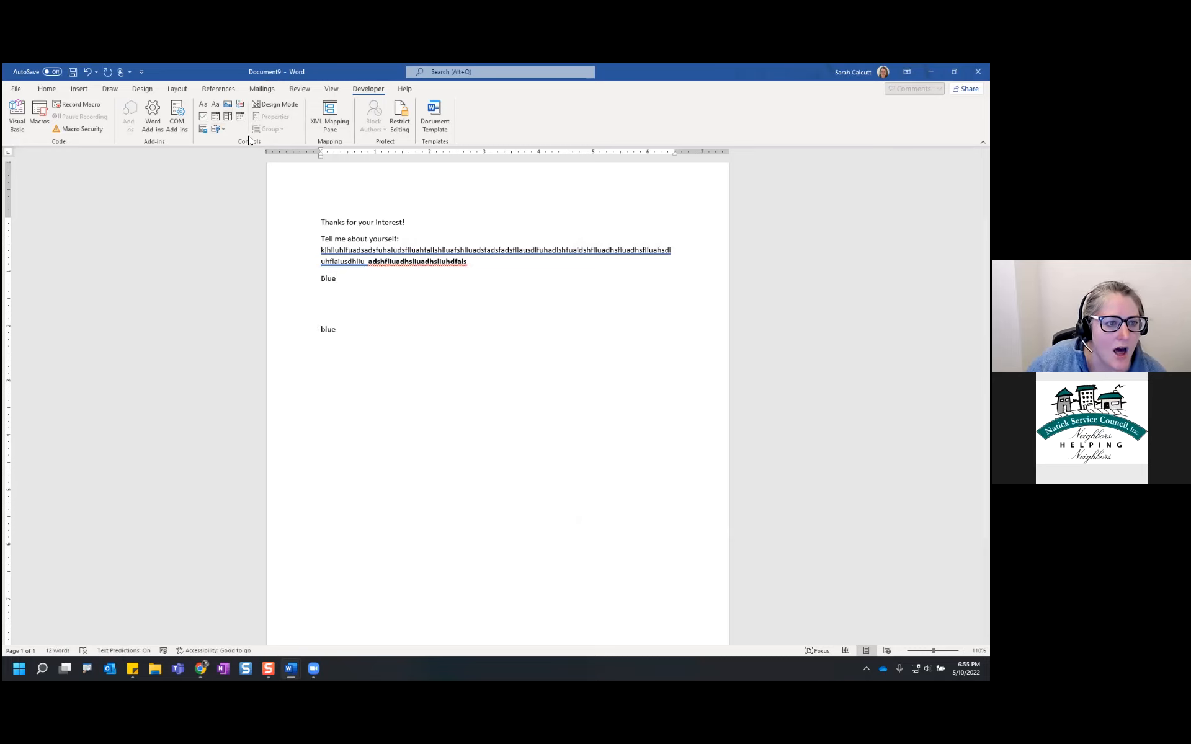
click(215, 118)
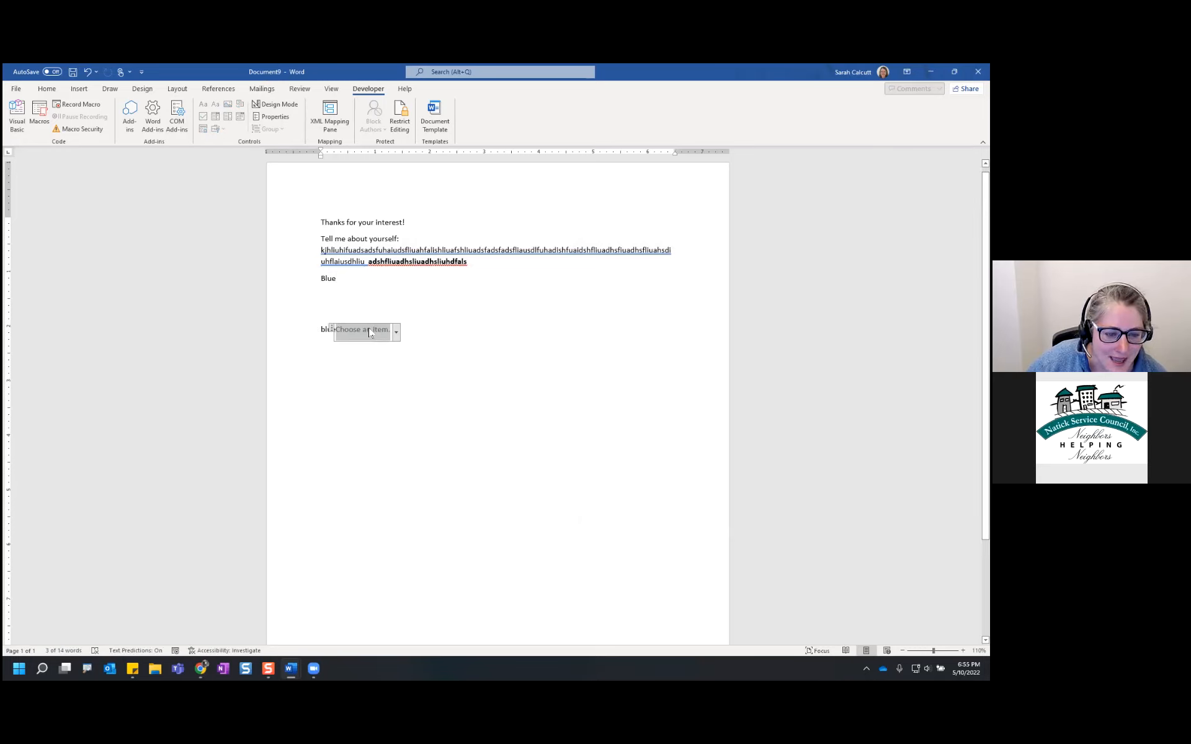
key(ctrl+z)
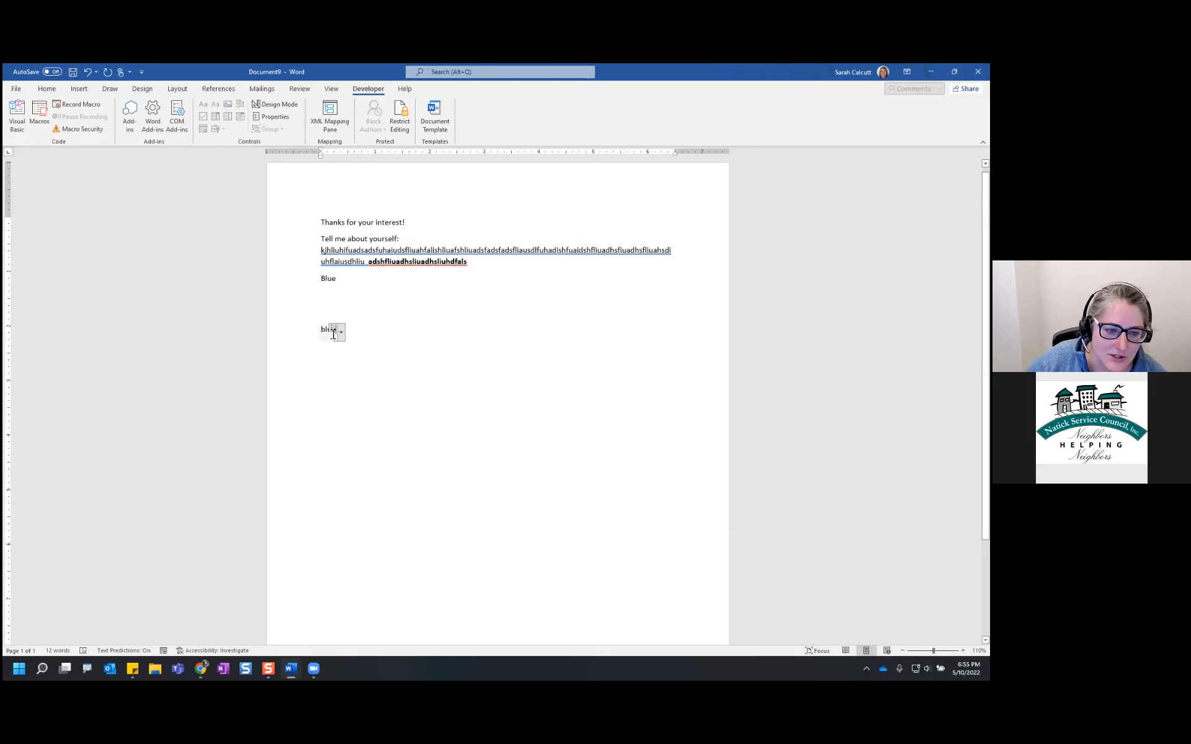
key(ctrl+y)
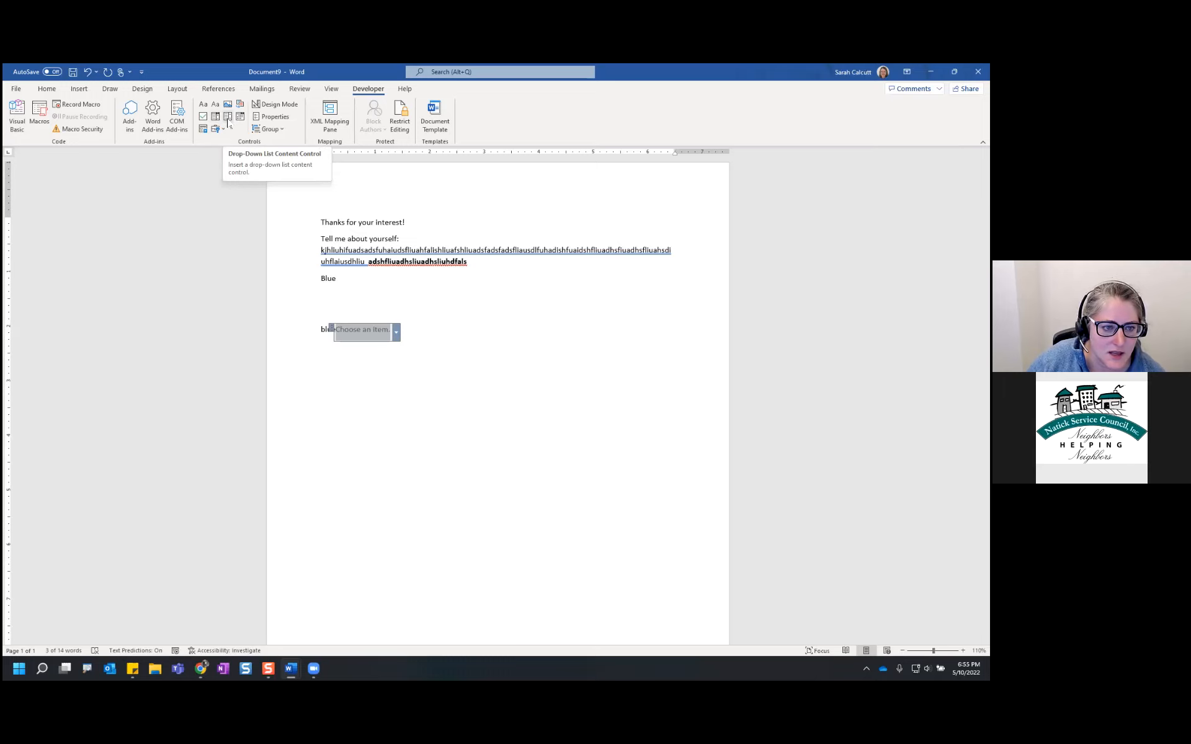
click(218, 117)
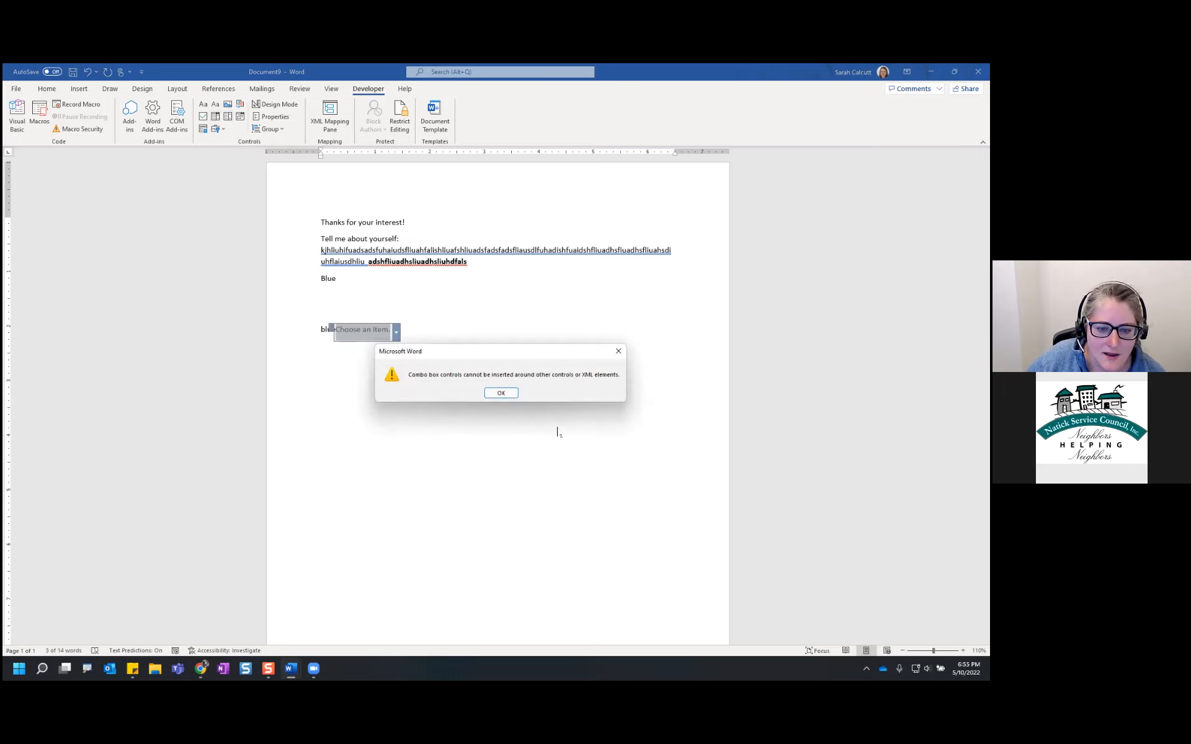
click(500, 393)
key(Delete)
Step: Select green in the combo box and start a new line below it
click(331, 329)
click(341, 332)
click(348, 365)
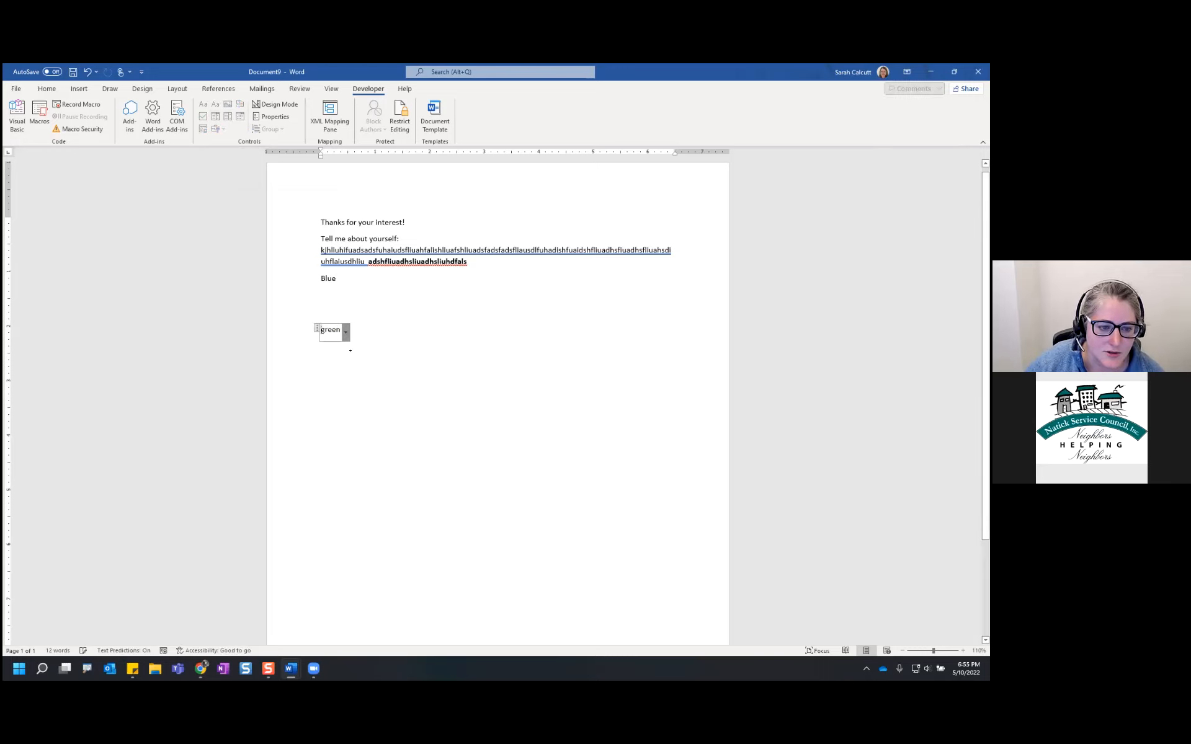
click(346, 332)
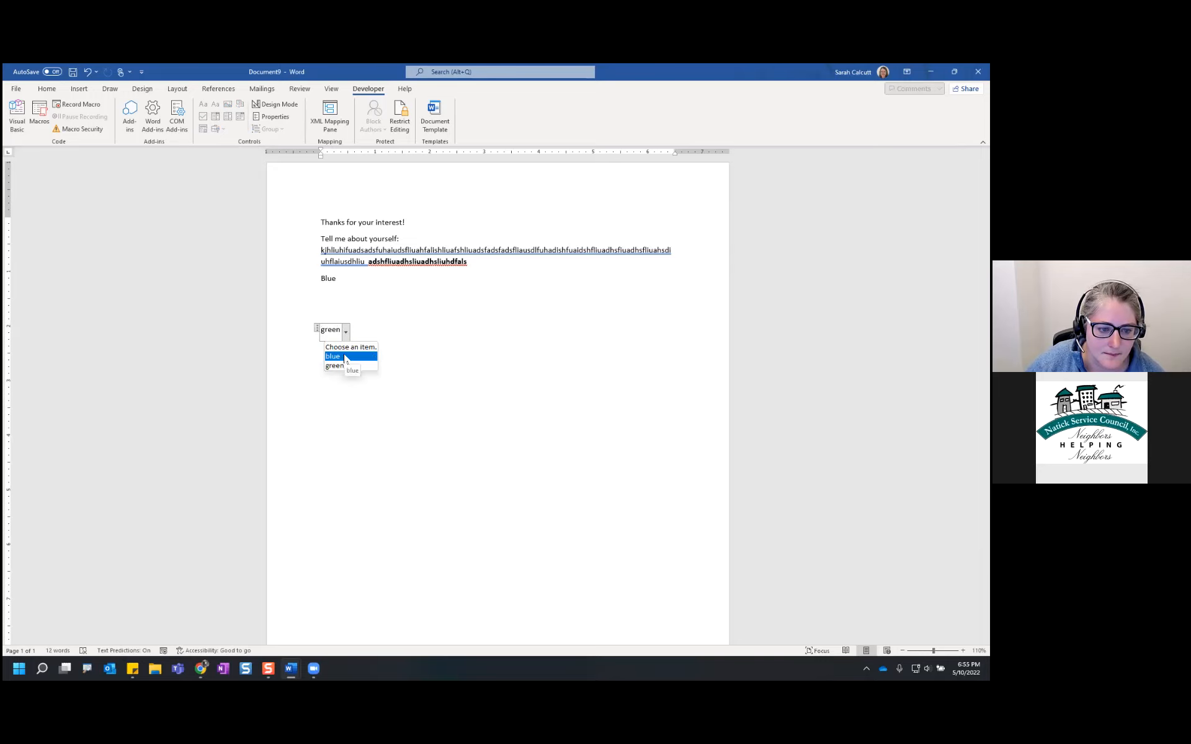
click(347, 364)
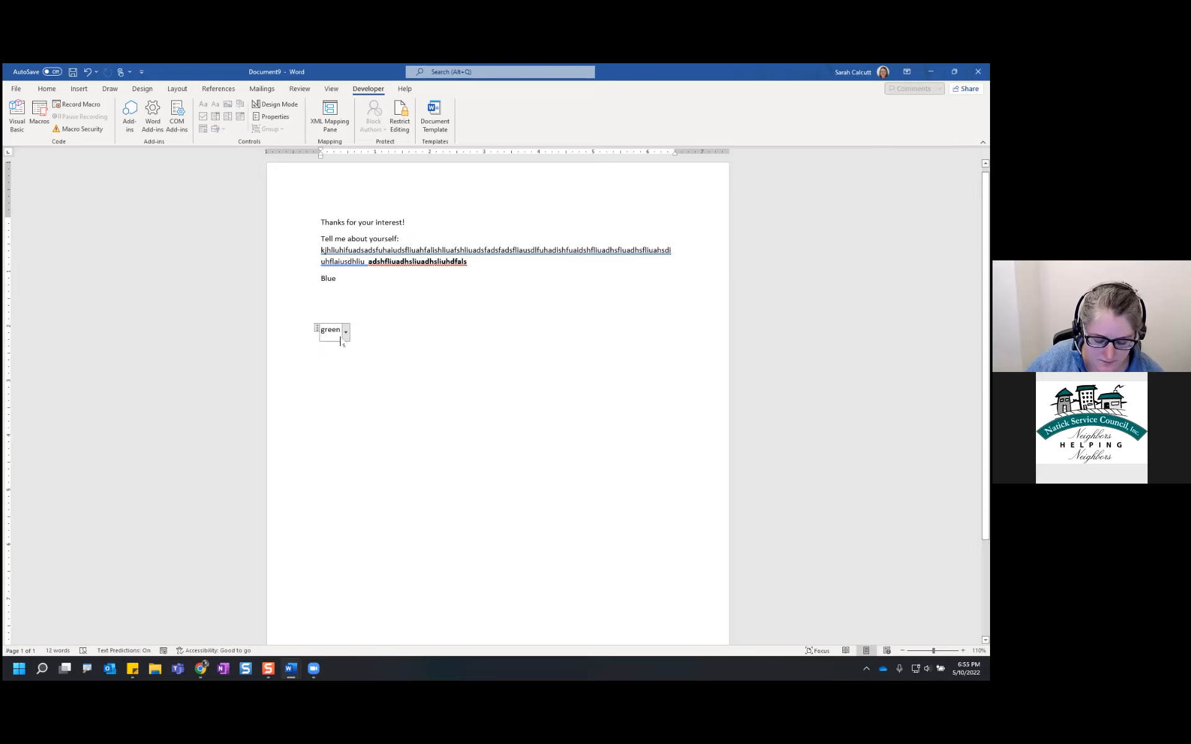
click(470, 308)
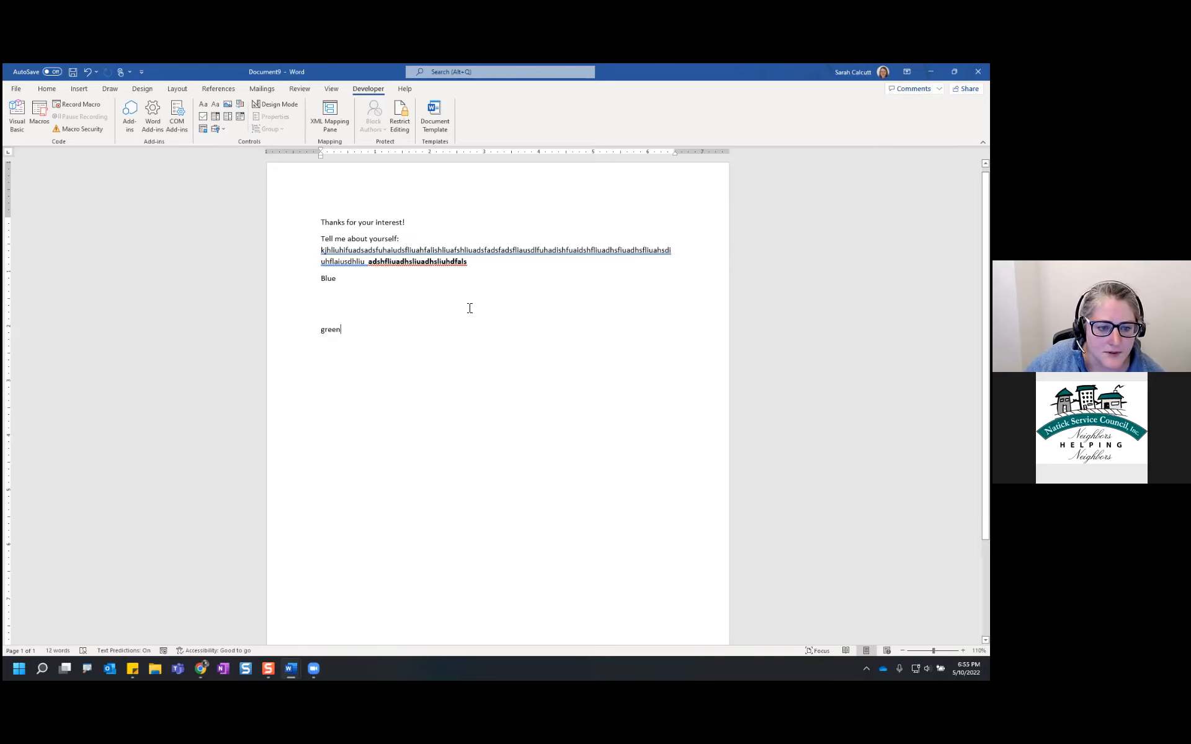
key(Return)
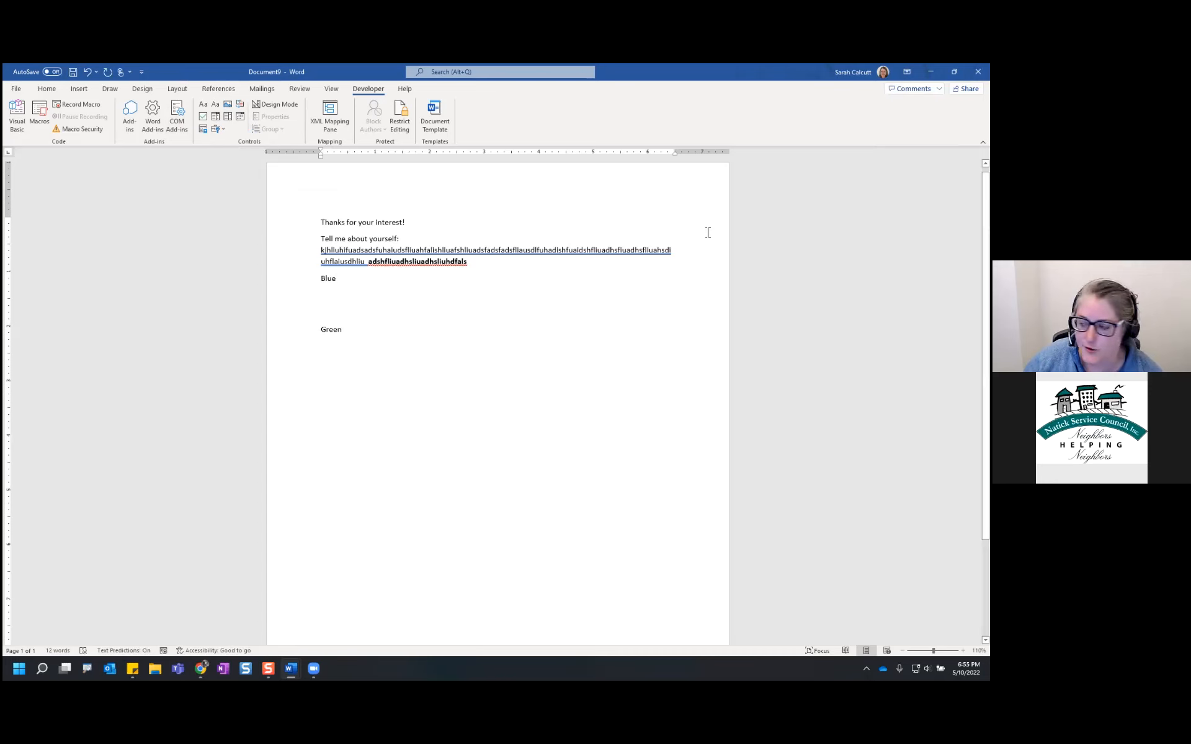
Step: Switch to Fake Florist Form.docx, examine its Estimated Time of Event and Date of Event controls, and return to the blank form document
key(alt+Tab)
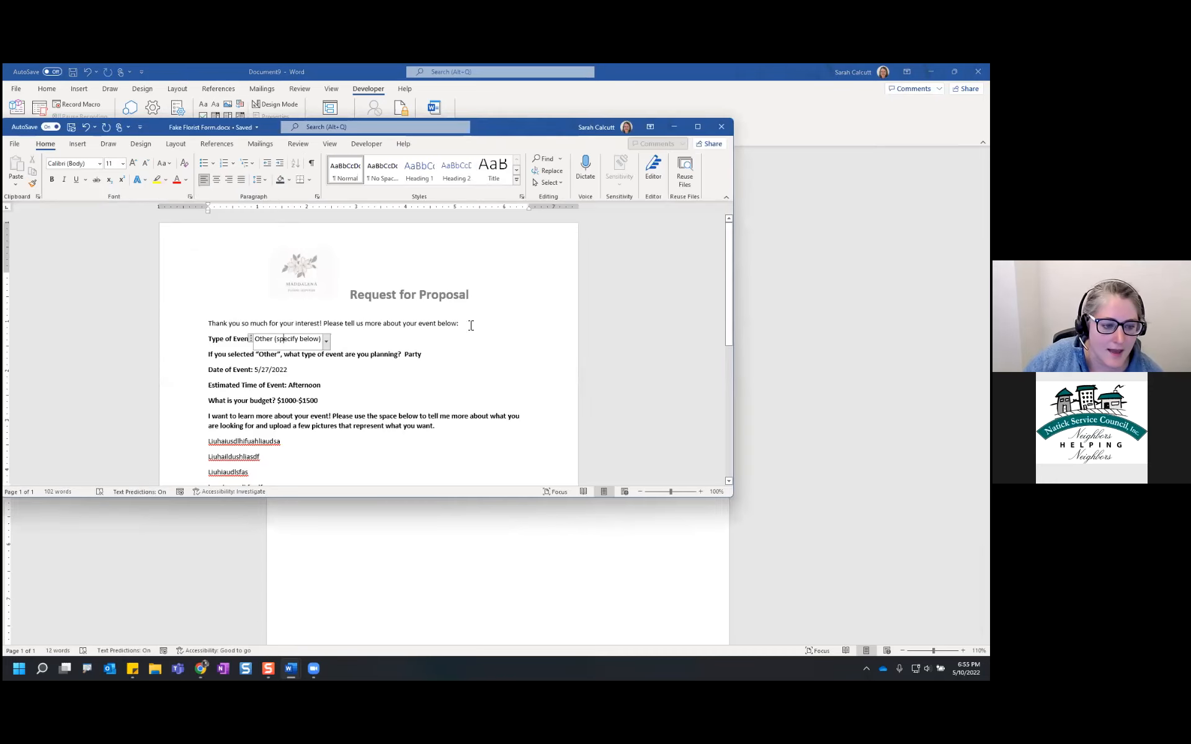
click(309, 386)
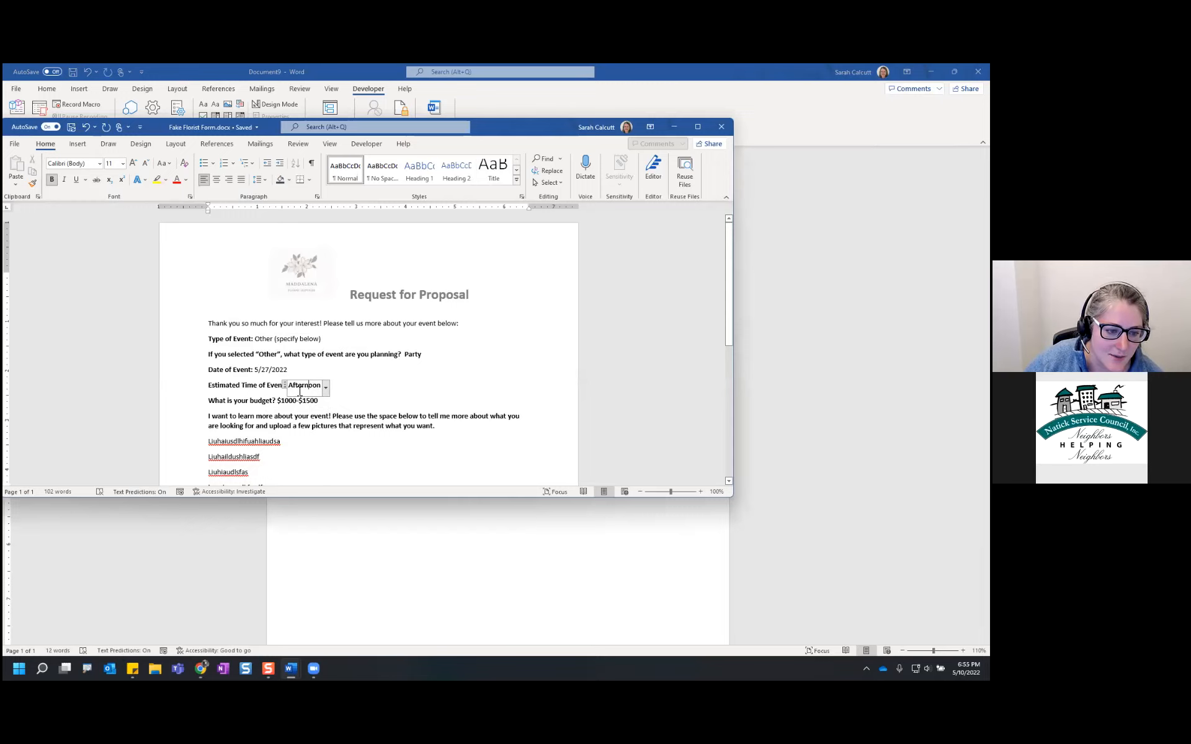
click(289, 371)
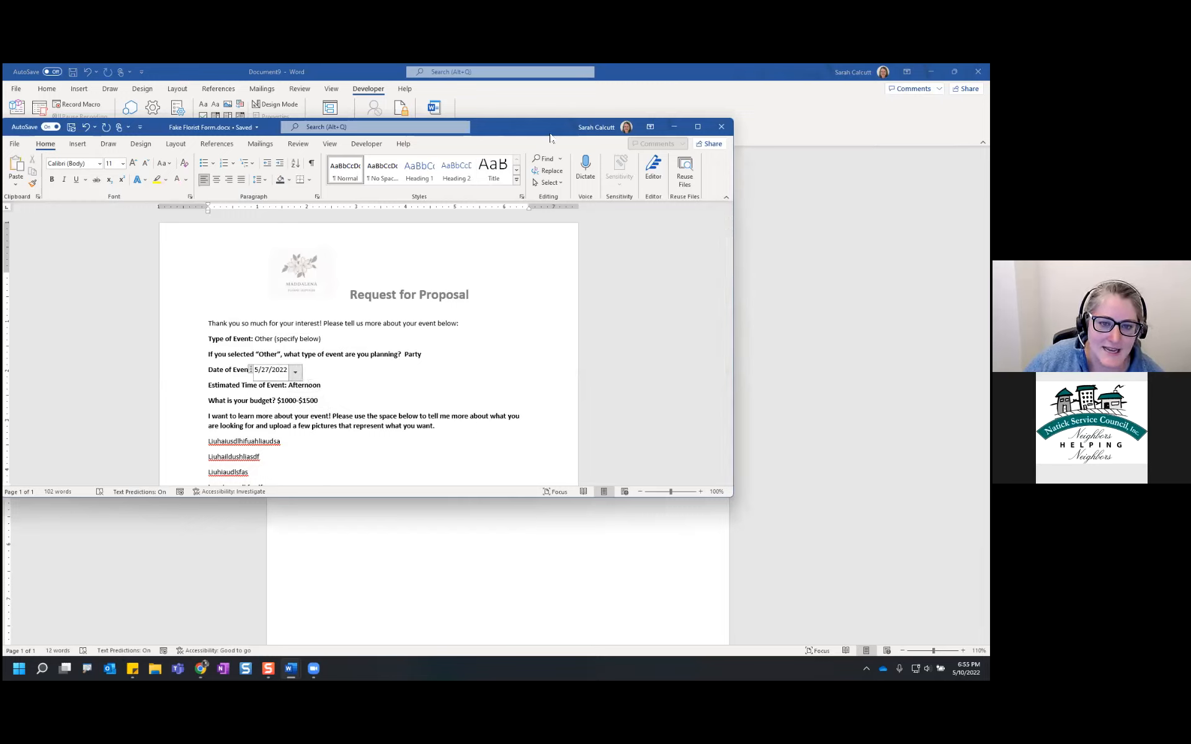
key(alt+Tab)
Step: Insert a date picker content control two lines below Green and check its pop-up calendar
click(371, 358)
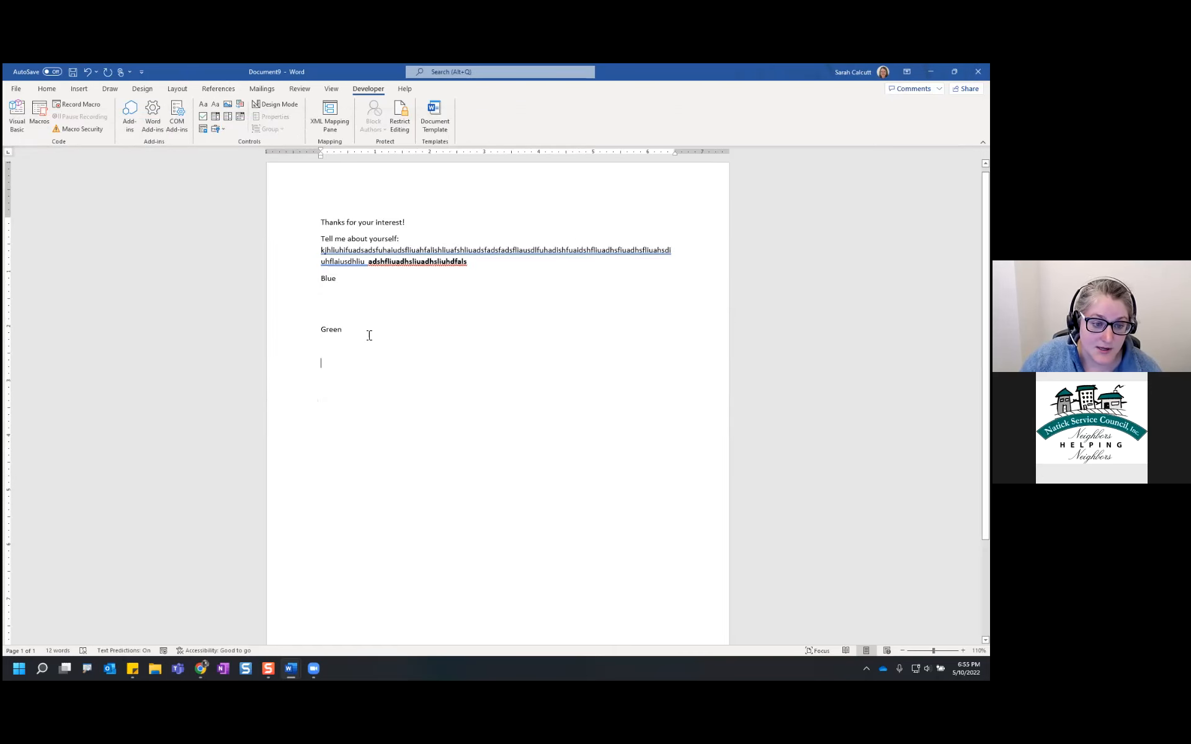
click(242, 123)
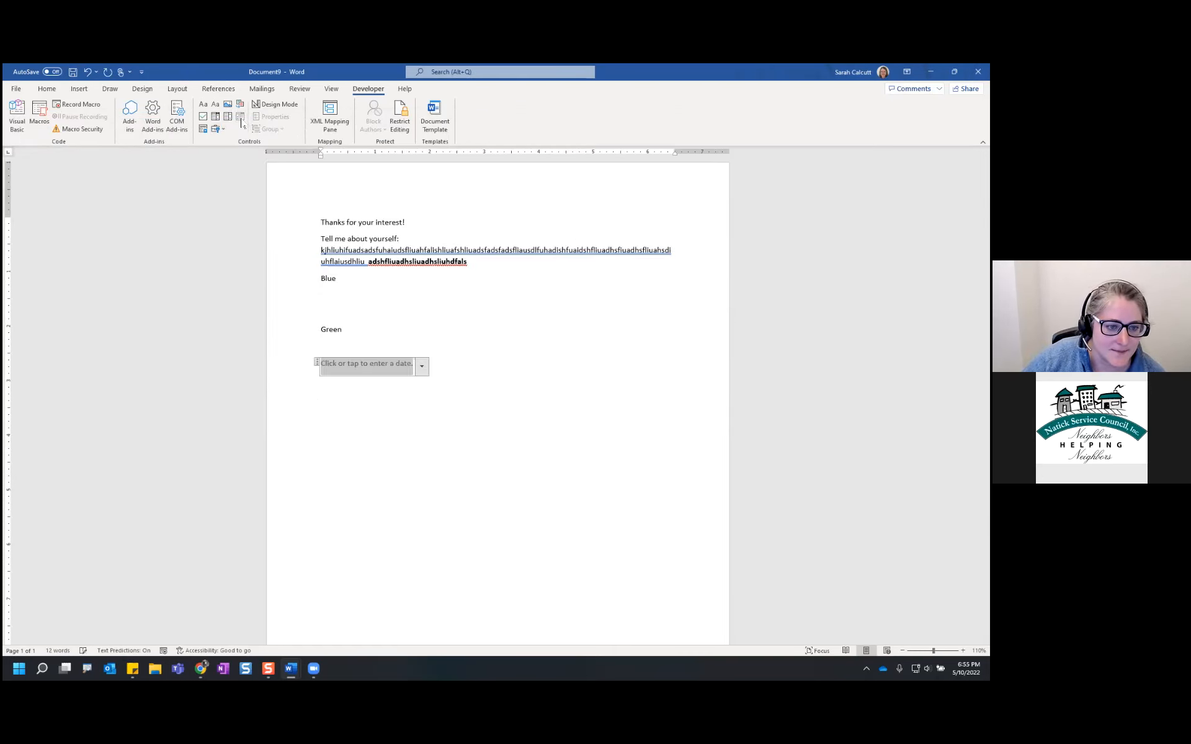
click(422, 367)
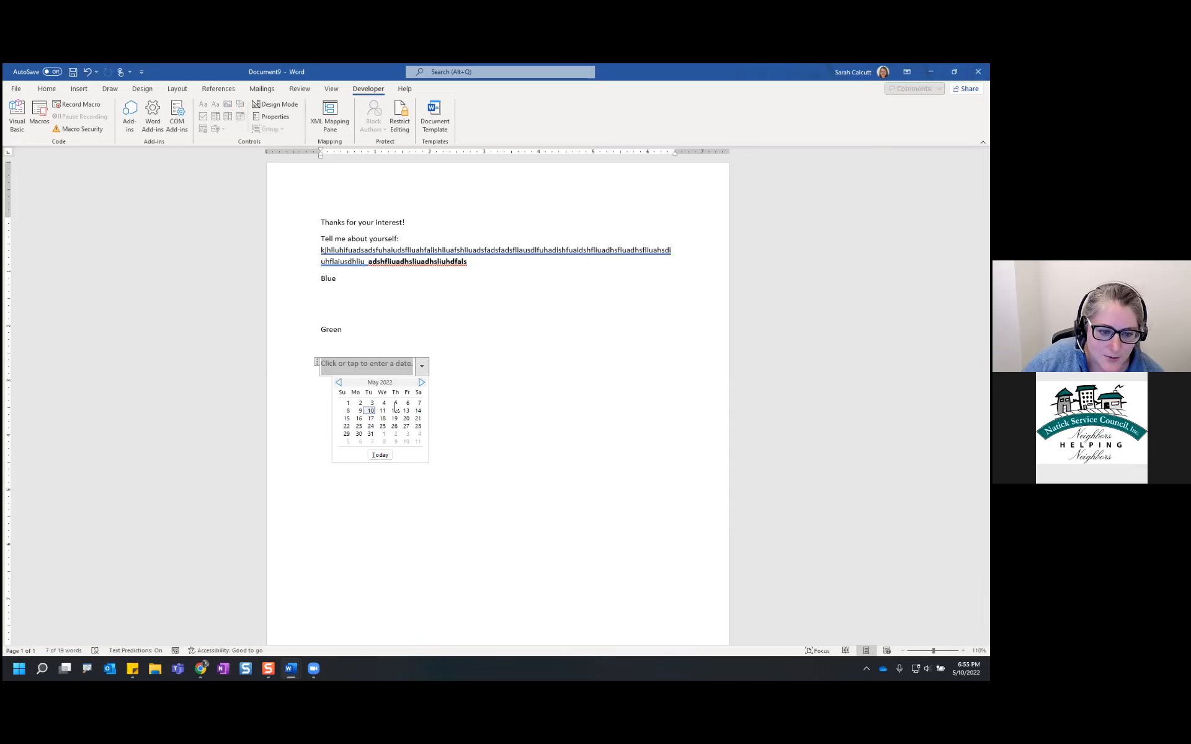
click(432, 449)
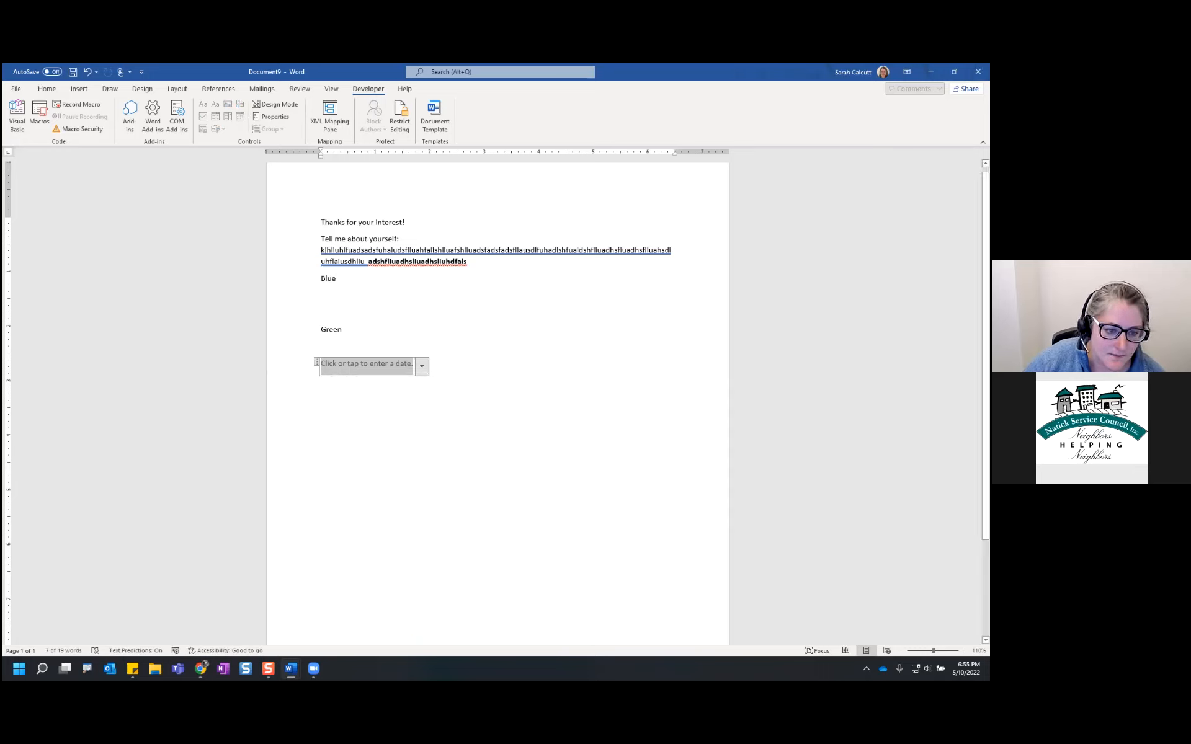
click(436, 449)
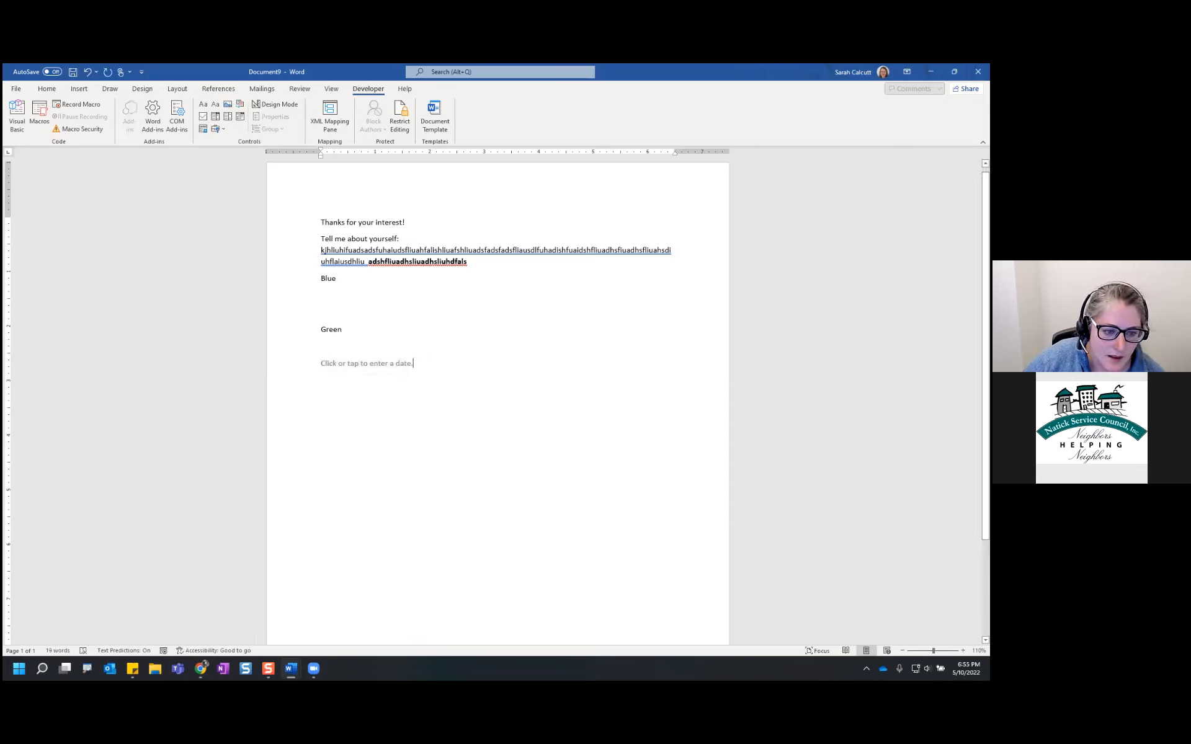
Step: Add the label "Date of event:" directly in front of the date picker control, on the same line
click(316, 364)
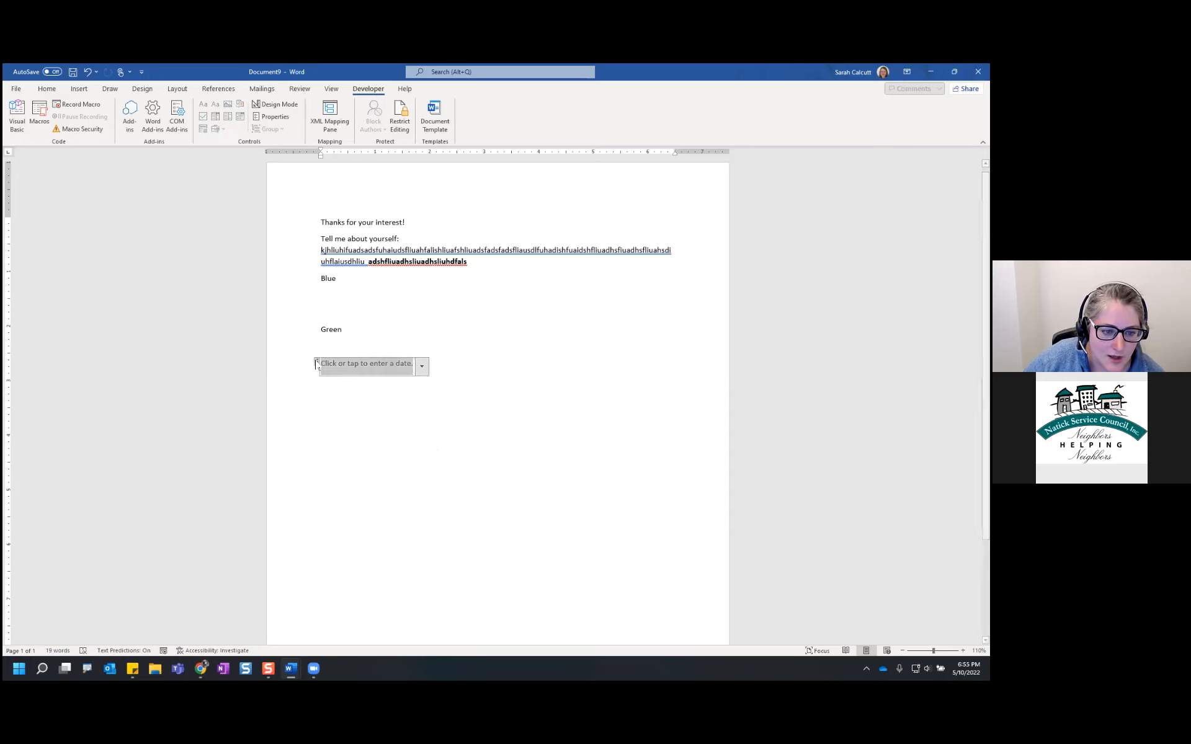
key(Up)
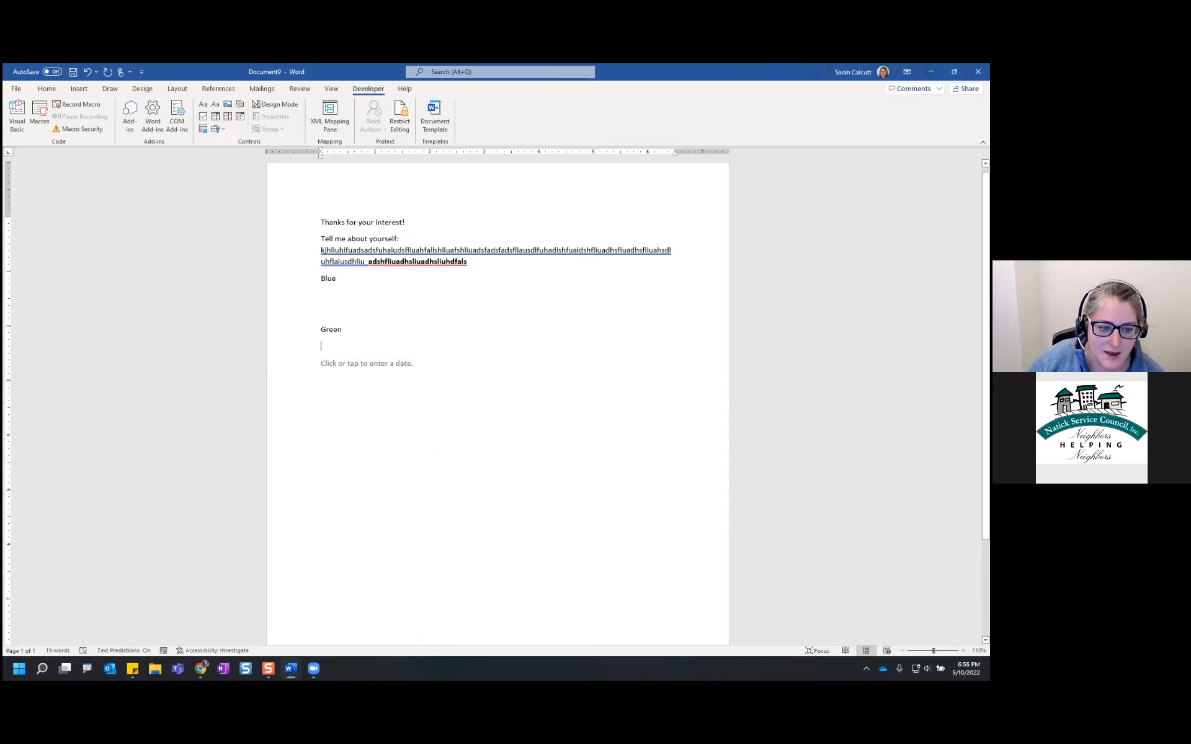
key(Down)
key(Left)
text(D)
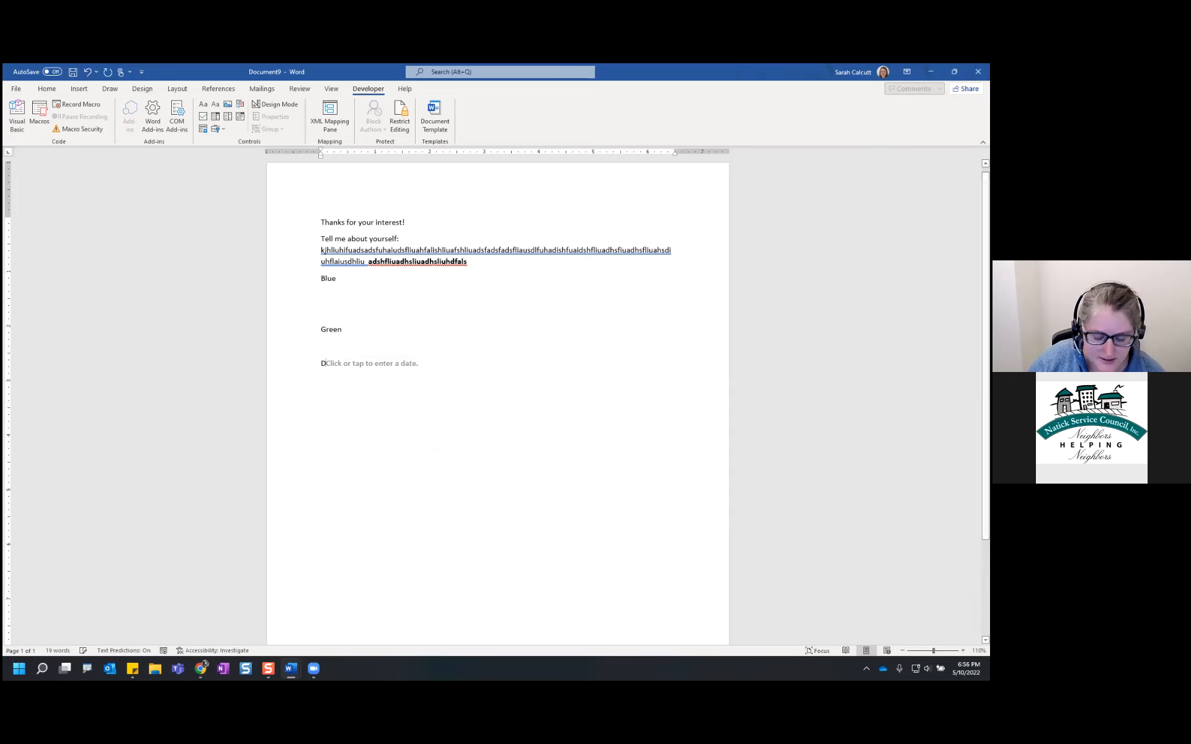
text(ate of e)
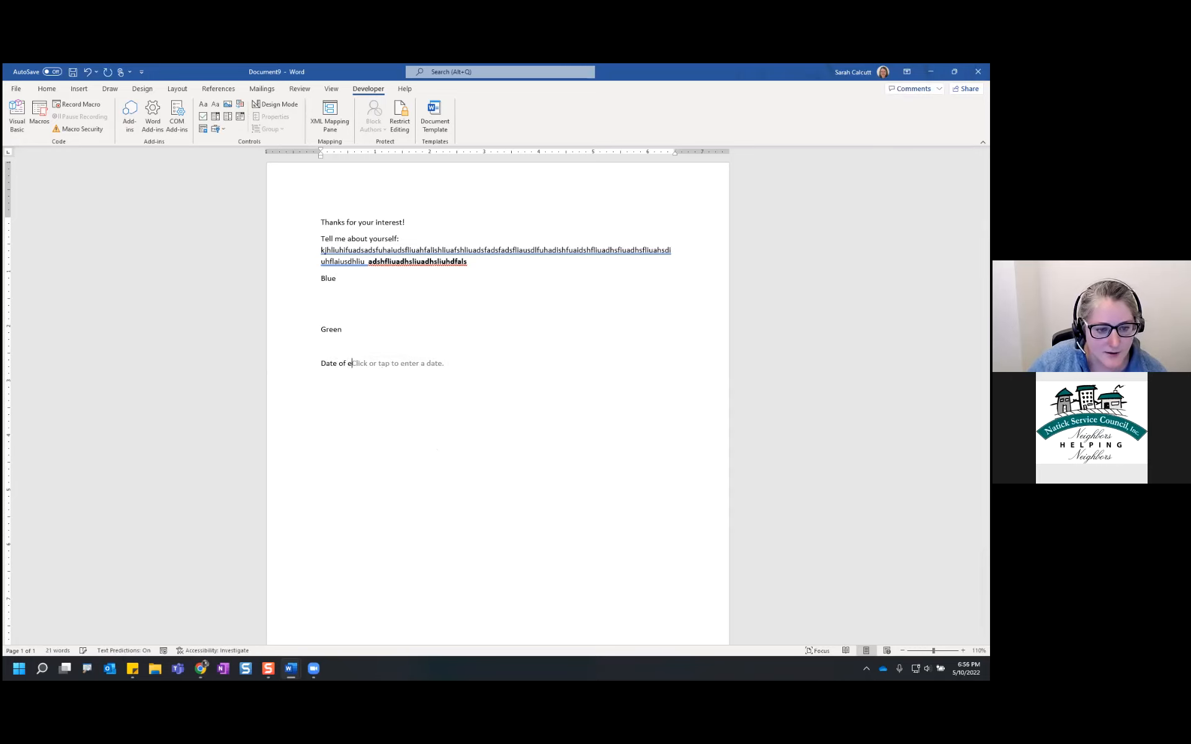
text(vent:)
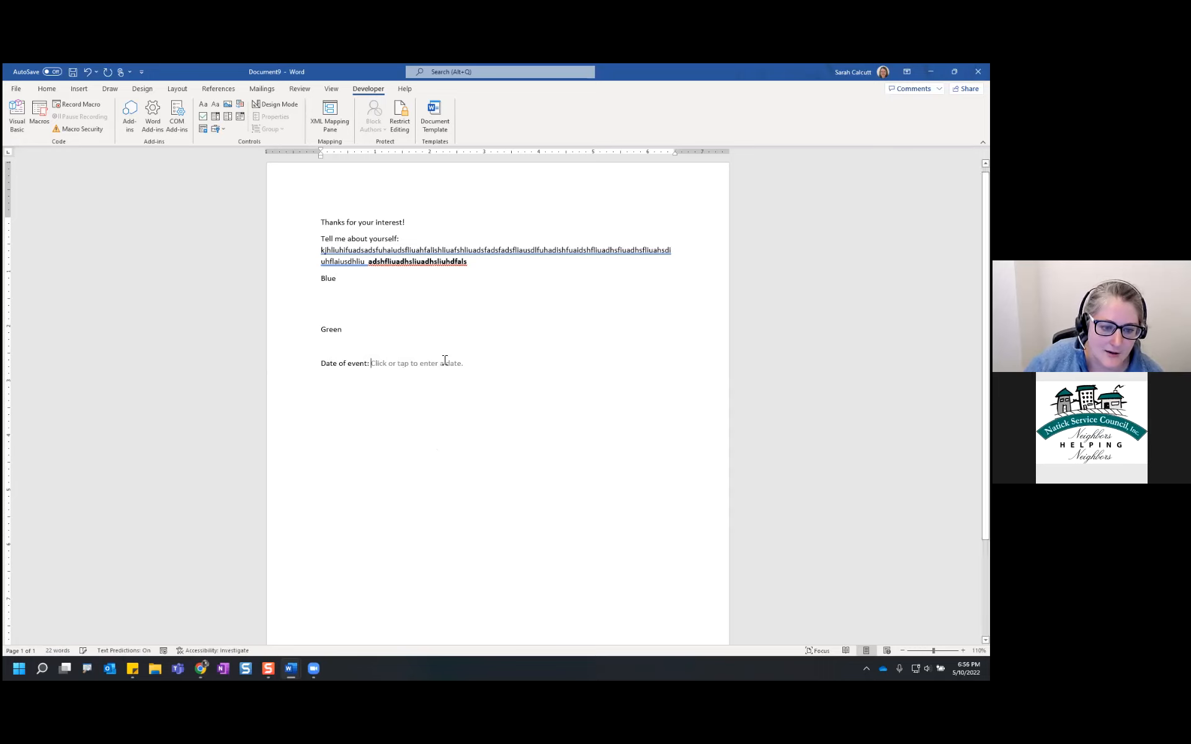
Step: Make the "Date of event:" label bold and enlarge its font size to 14
drag(320, 366, 372, 367)
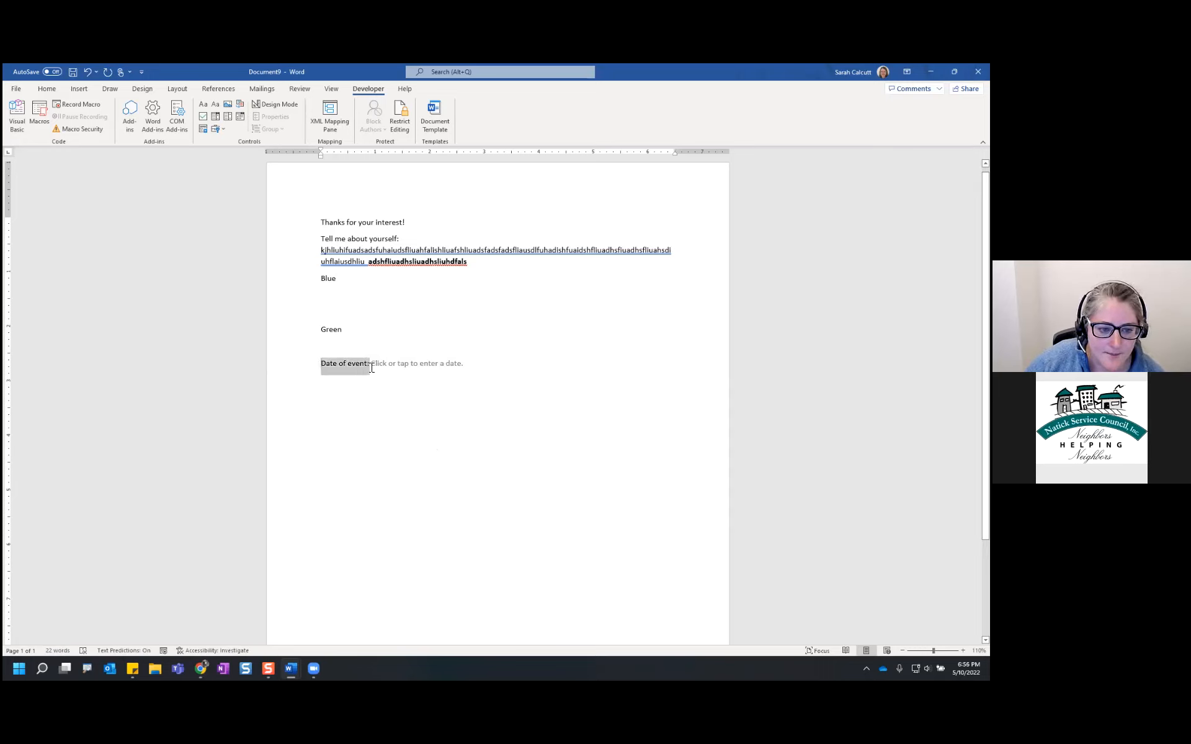
key(ctrl+b)
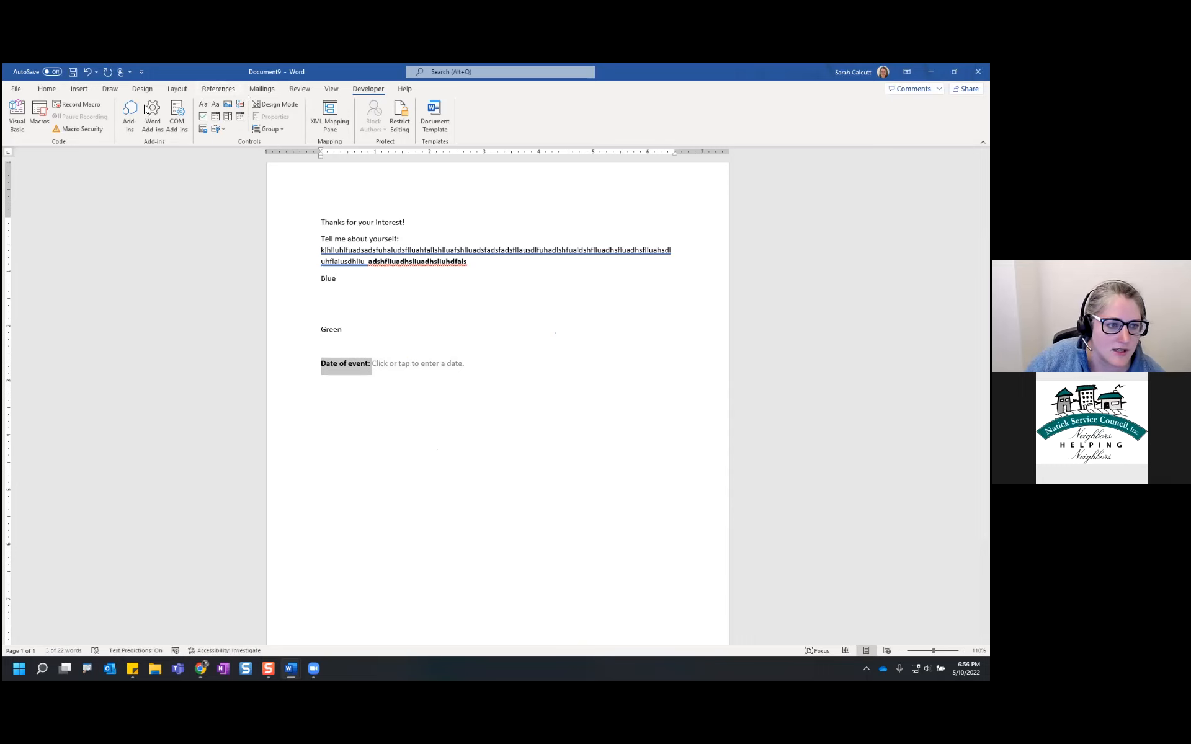
click(47, 88)
click(178, 108)
click(178, 108)
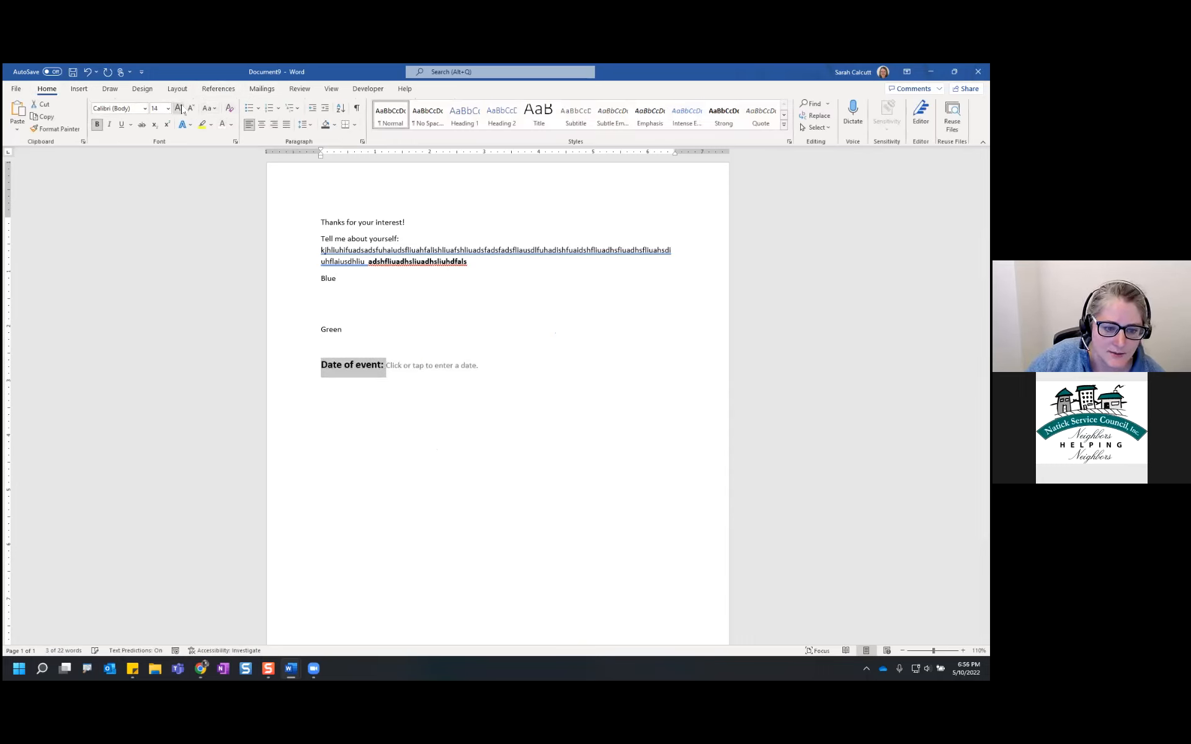
Step: Choose 5/19/2022 in the date picker next to the "Date of event:" label
click(450, 361)
click(487, 368)
click(459, 421)
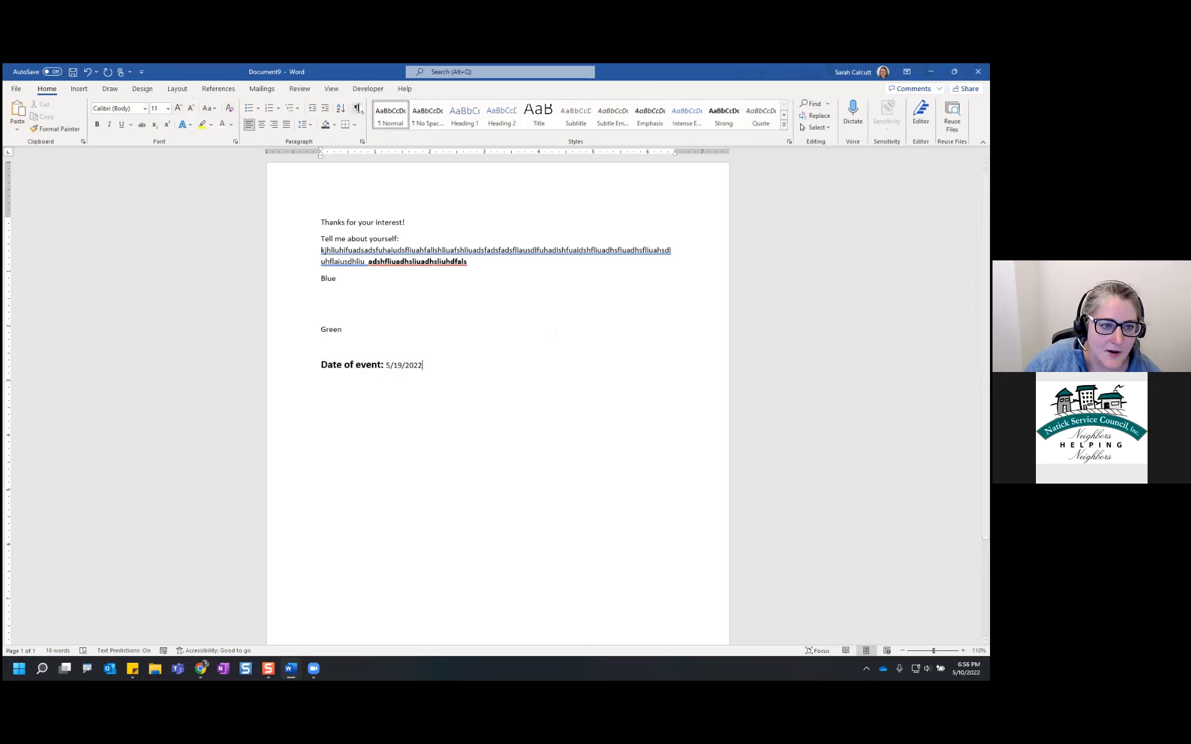
Step: Insert a picture content control on a new line below the event date and review its properties without changing them
click(368, 88)
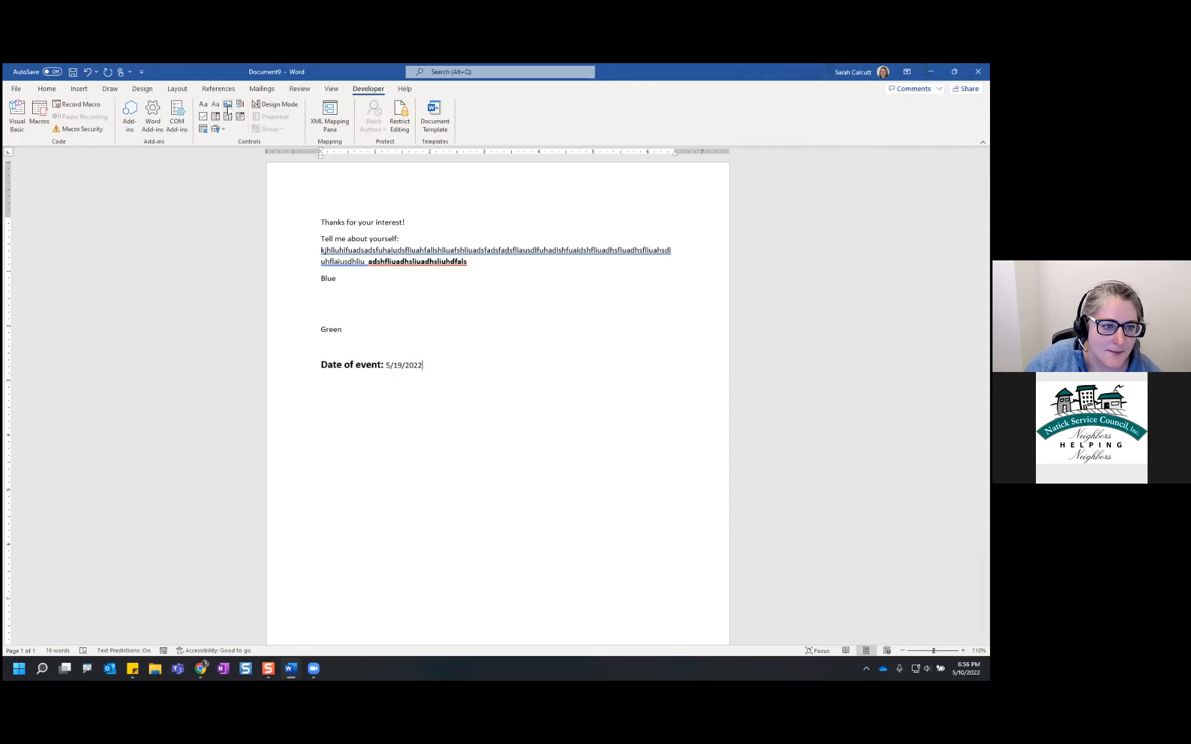
key(Return)
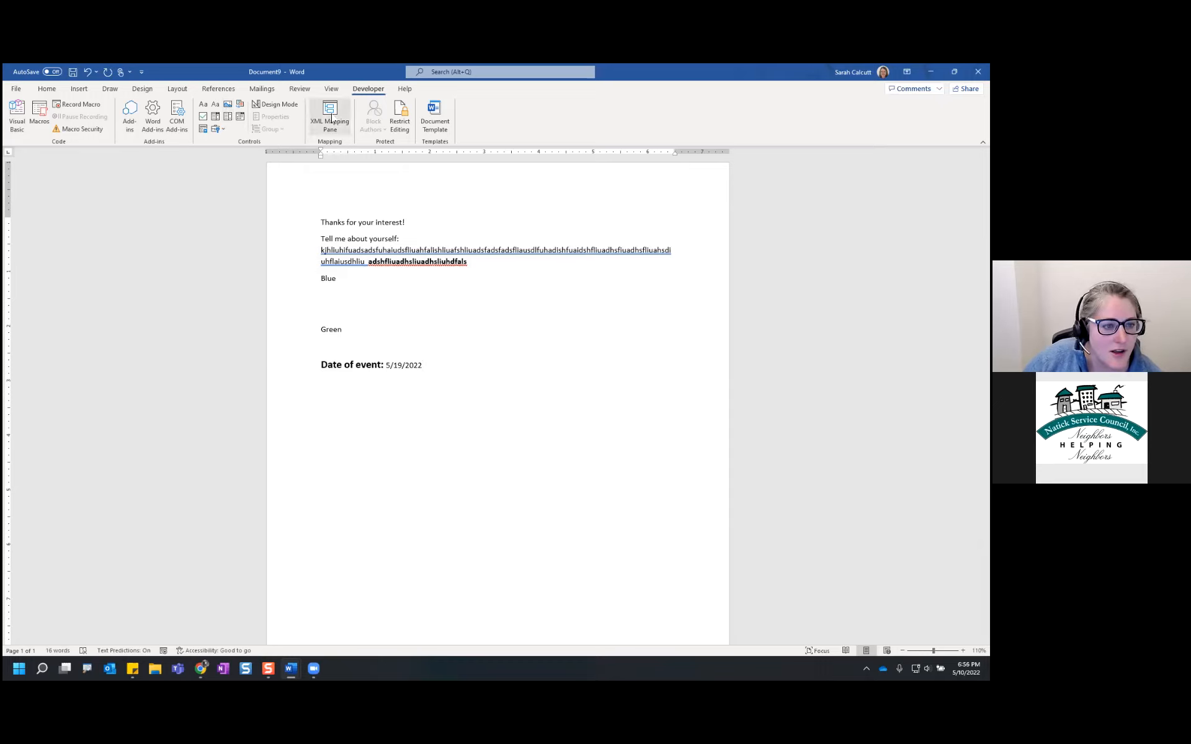
click(228, 105)
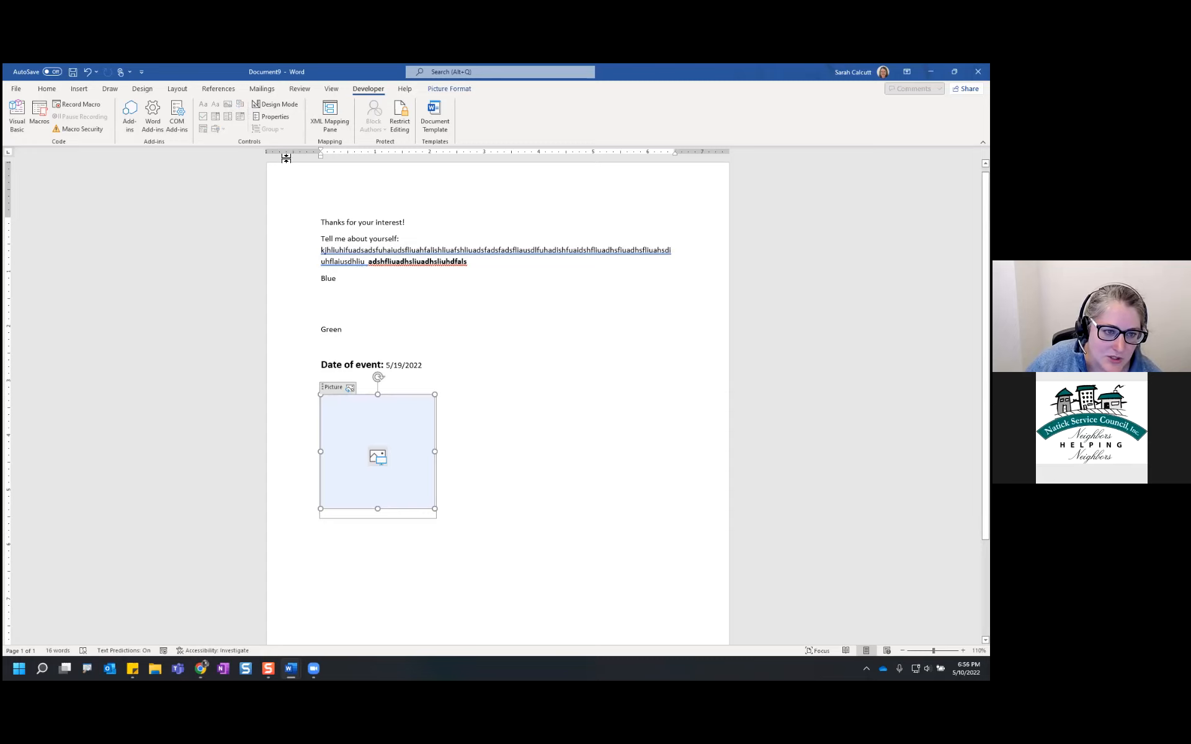
click(283, 118)
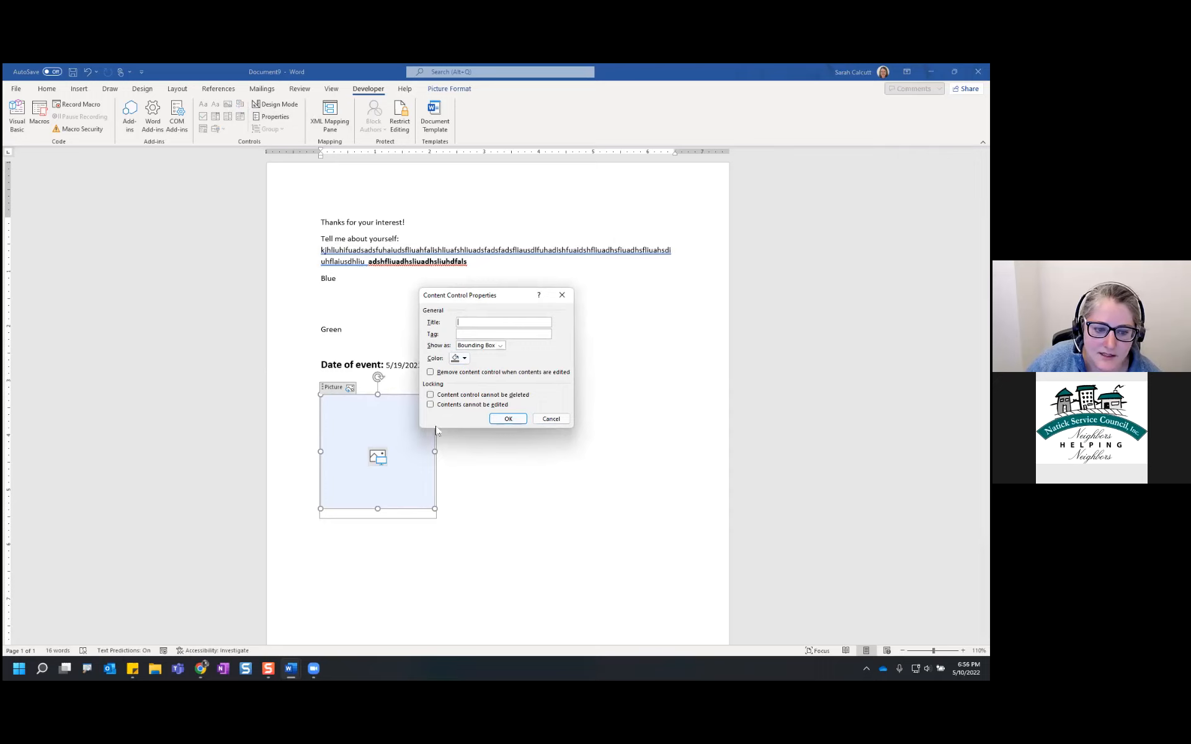
click(560, 418)
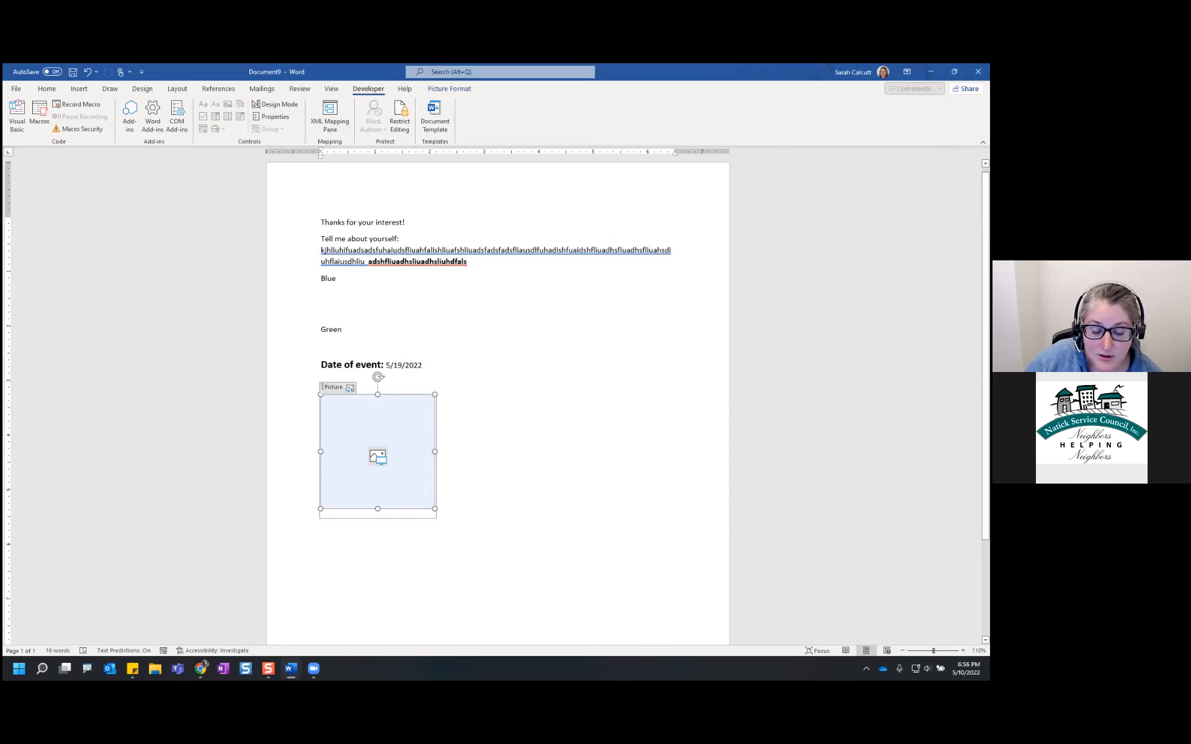
click(452, 508)
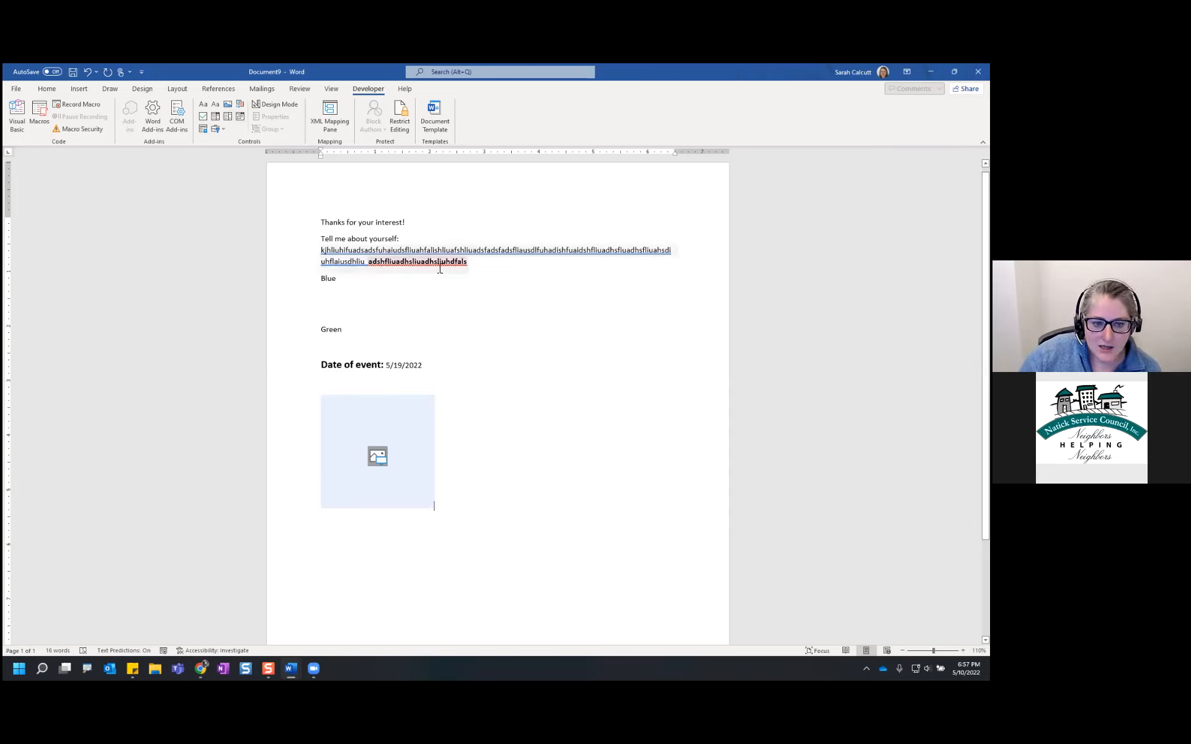
Step: Write "It's ok to email me about this topic" below the picture control and insert a check box content control before it
double_click(347, 261)
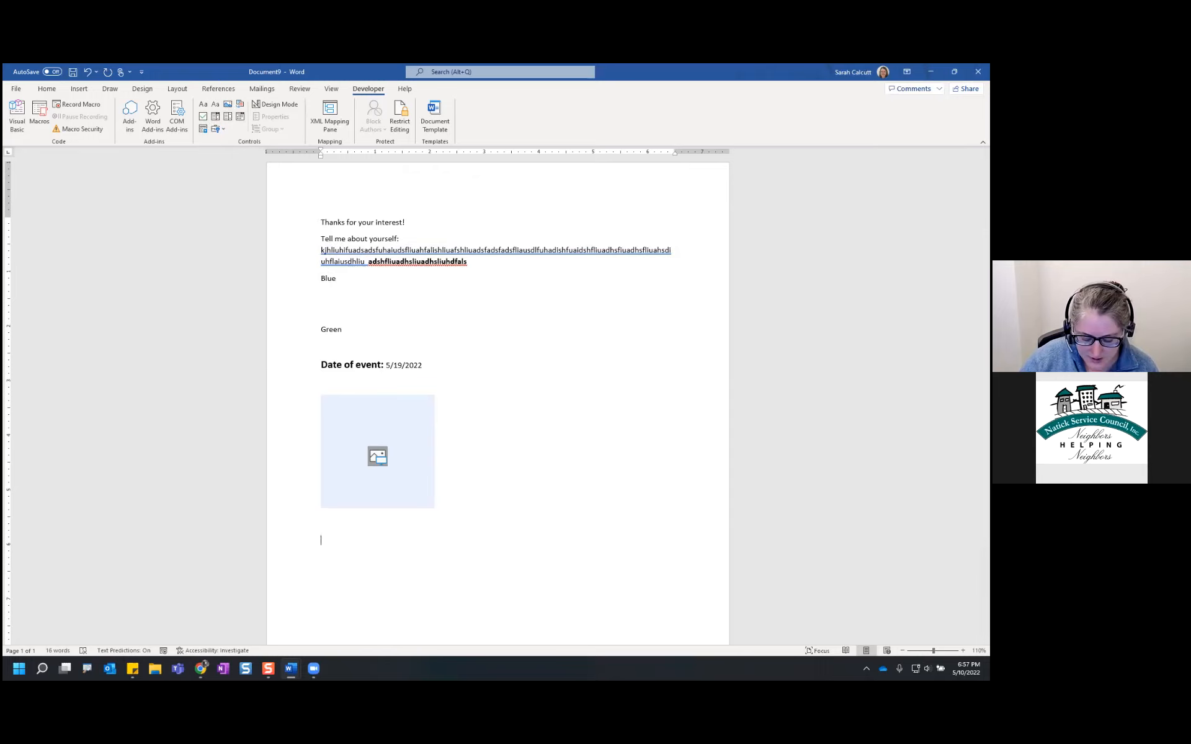
text(s ok to email me about this topi)
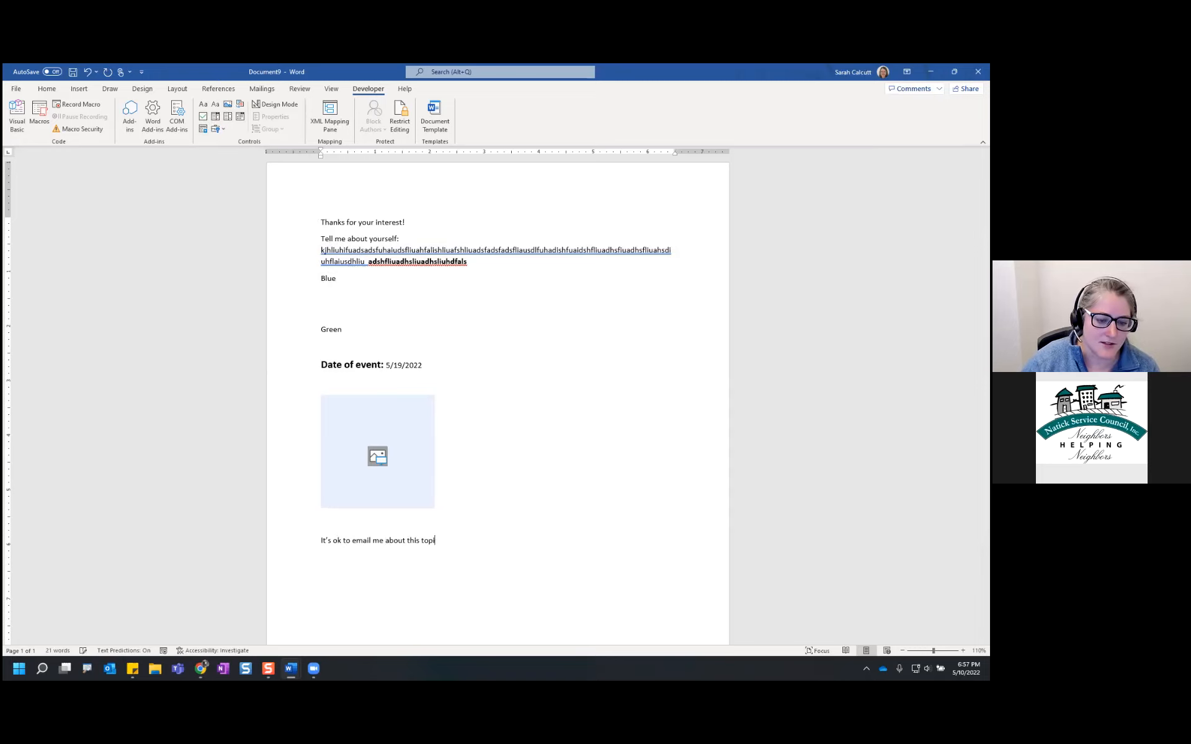
click(324, 539)
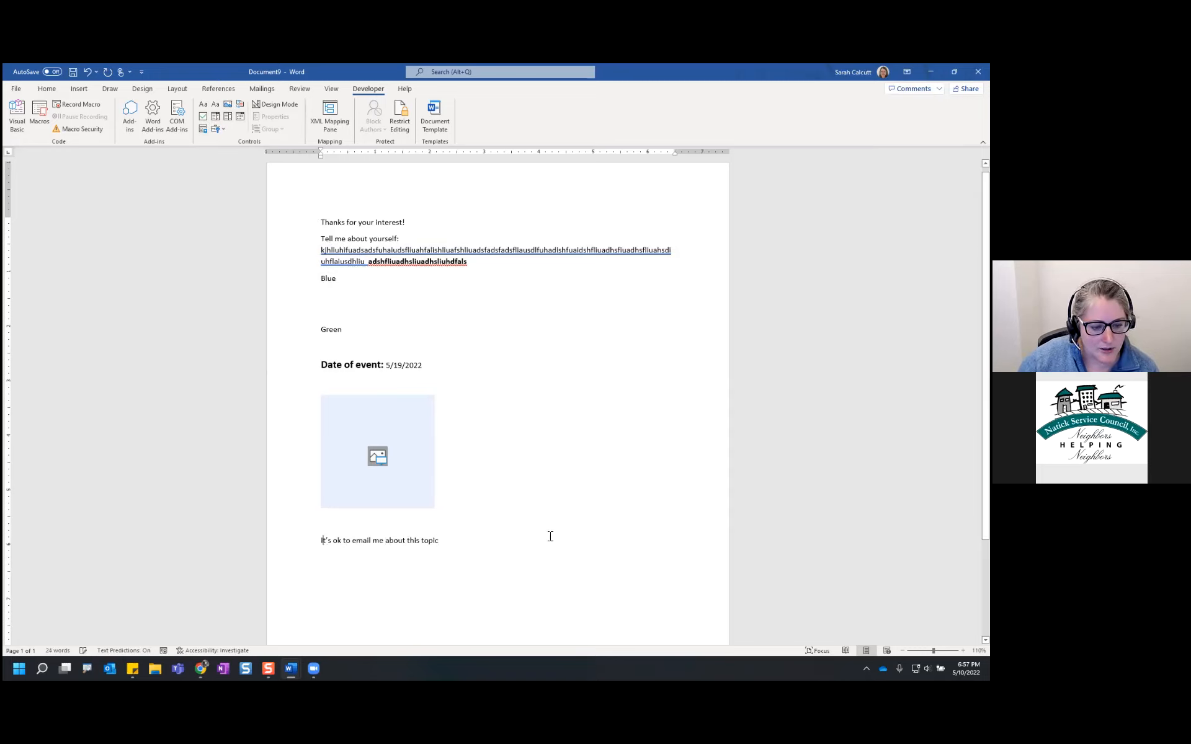
click(204, 116)
click(464, 541)
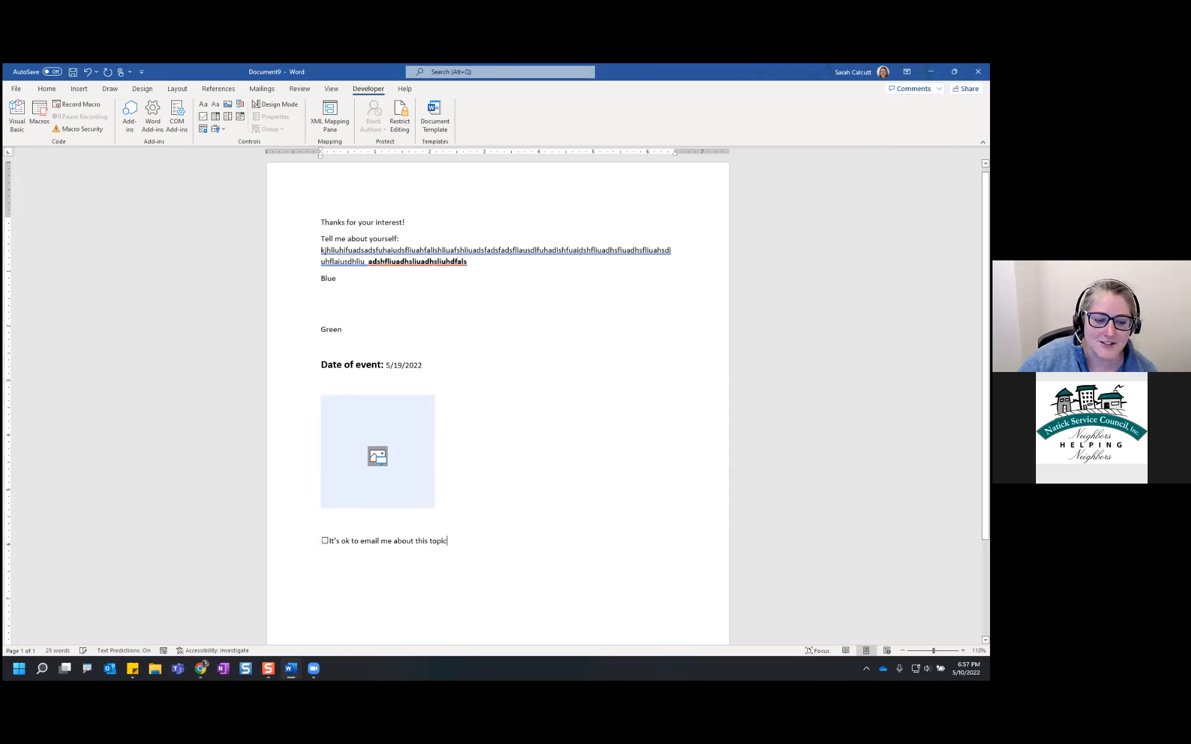
Step: Test the check box by checking and unchecking it, and examine the replacement symbols in its properties without changing them
click(325, 541)
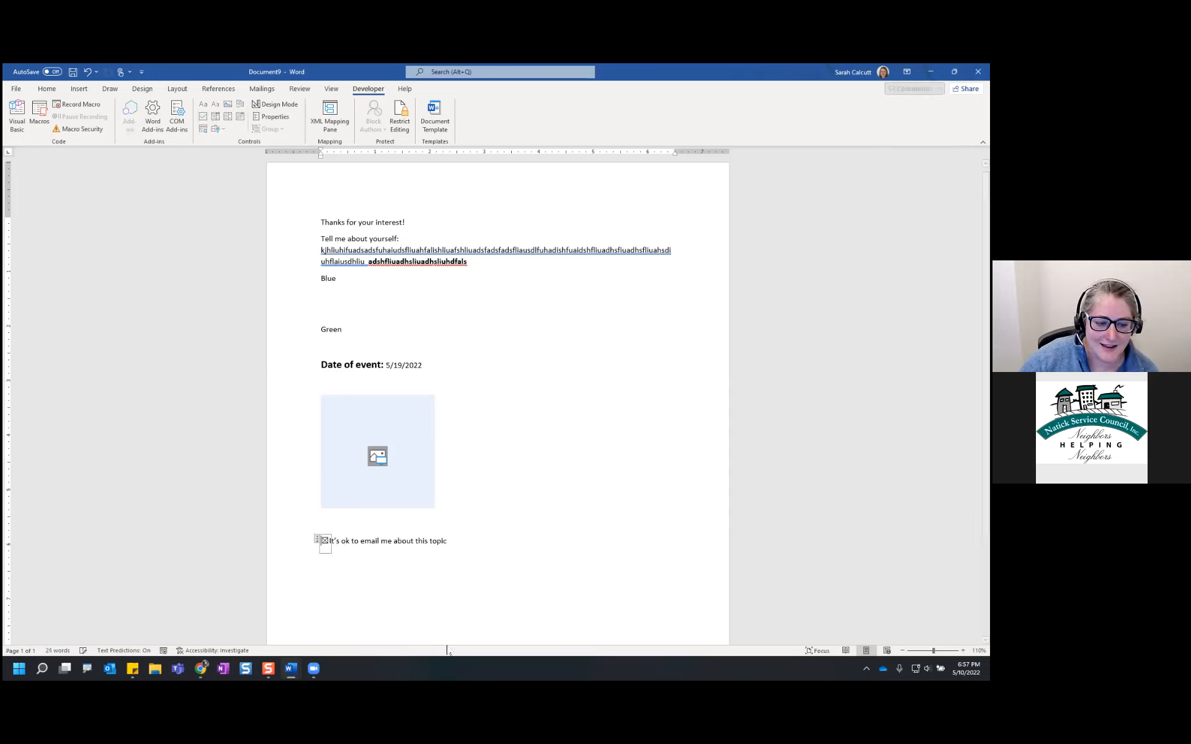
click(325, 541)
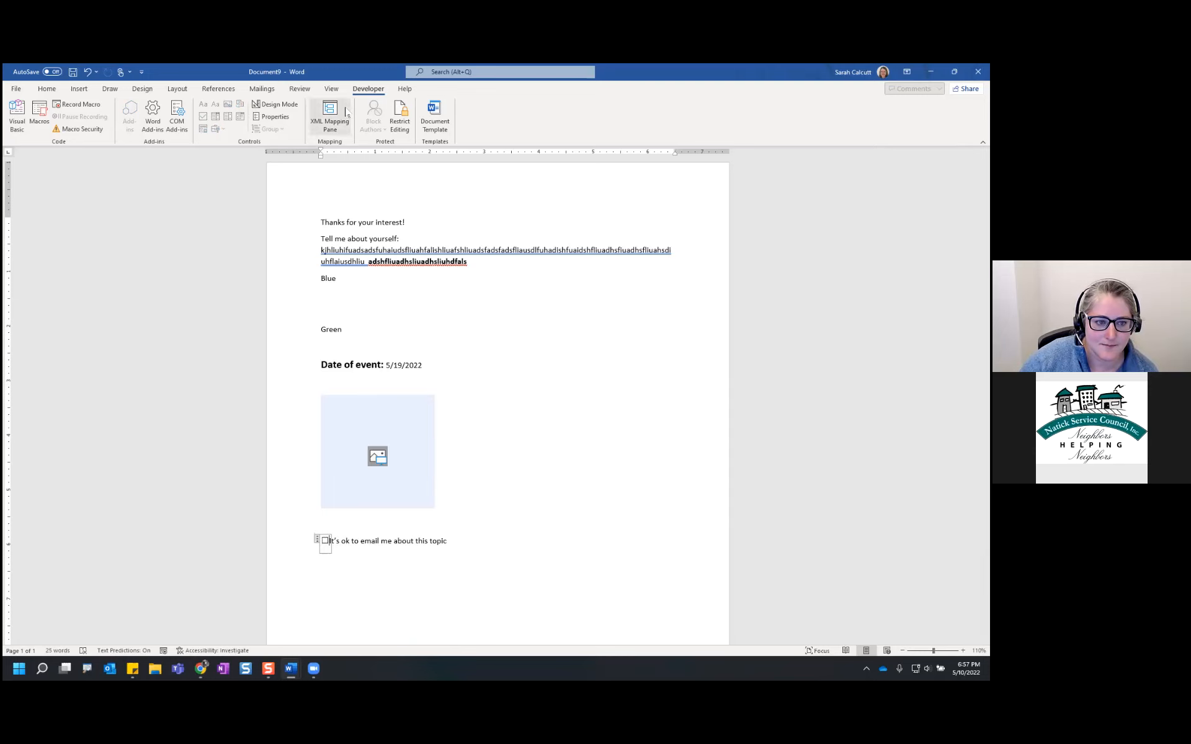
click(275, 117)
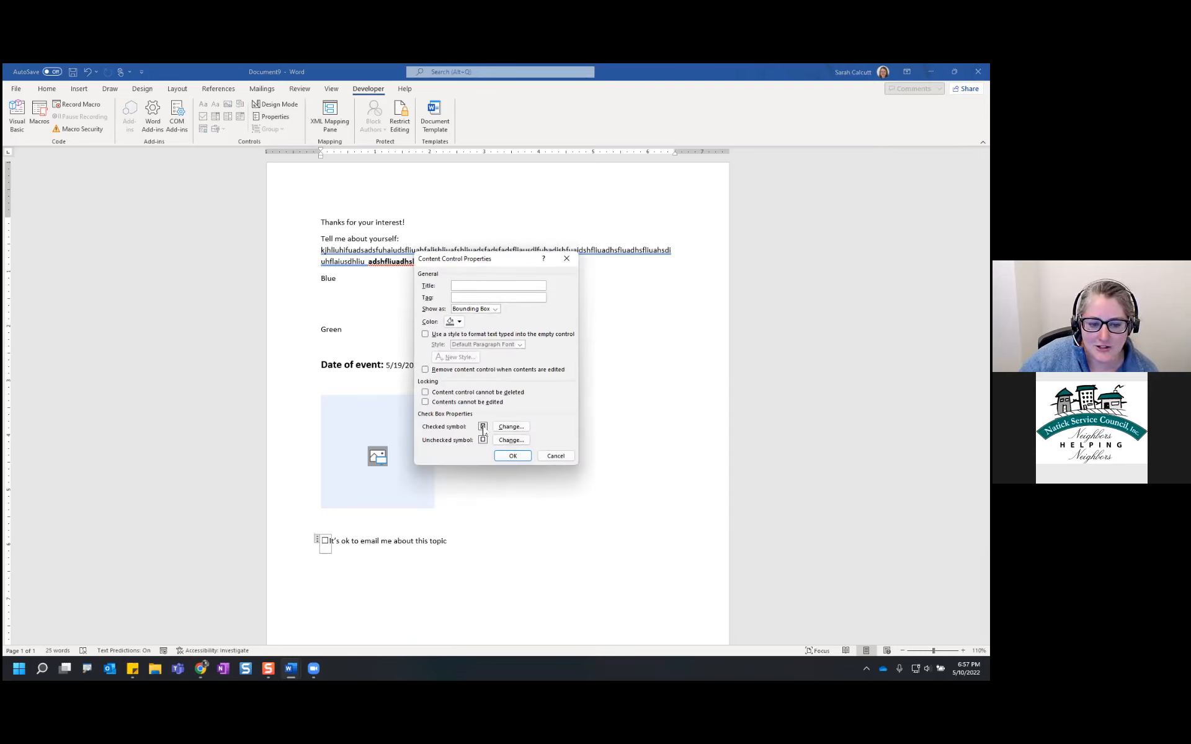
click(509, 427)
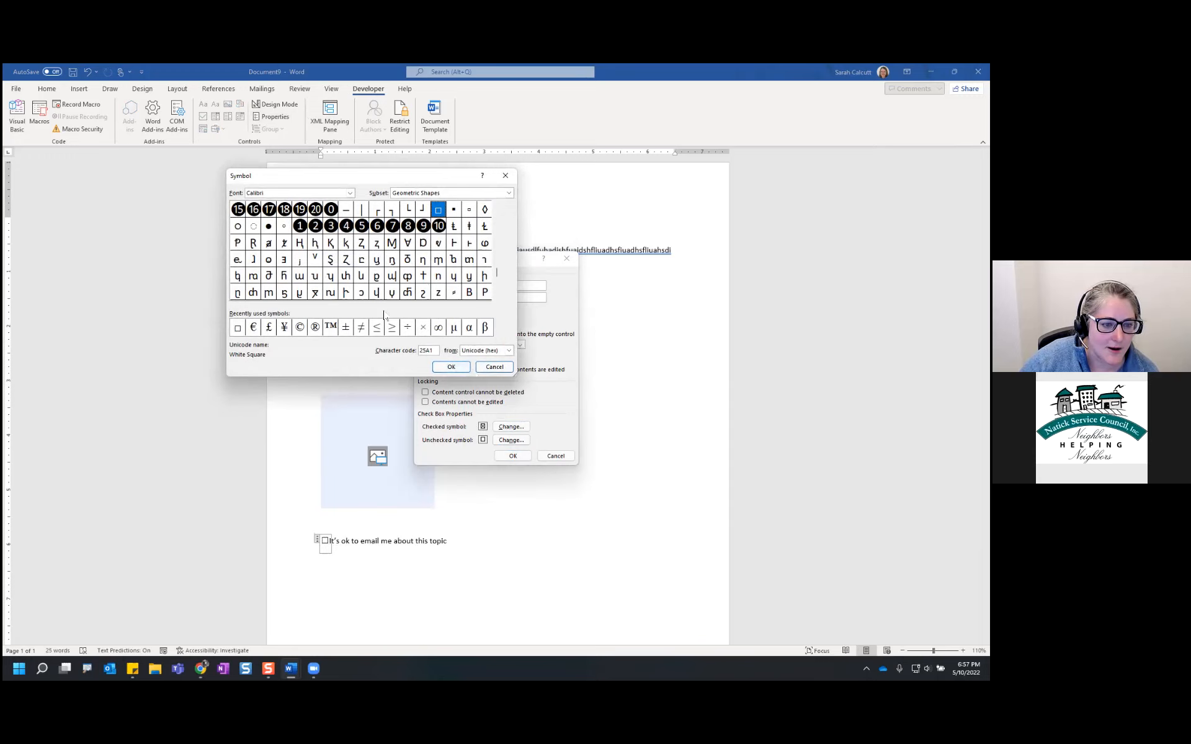
mouse_move(497, 273)
mouse_down()
mouse_move(497, 295)
mouse_move(497, 277)
mouse_up()
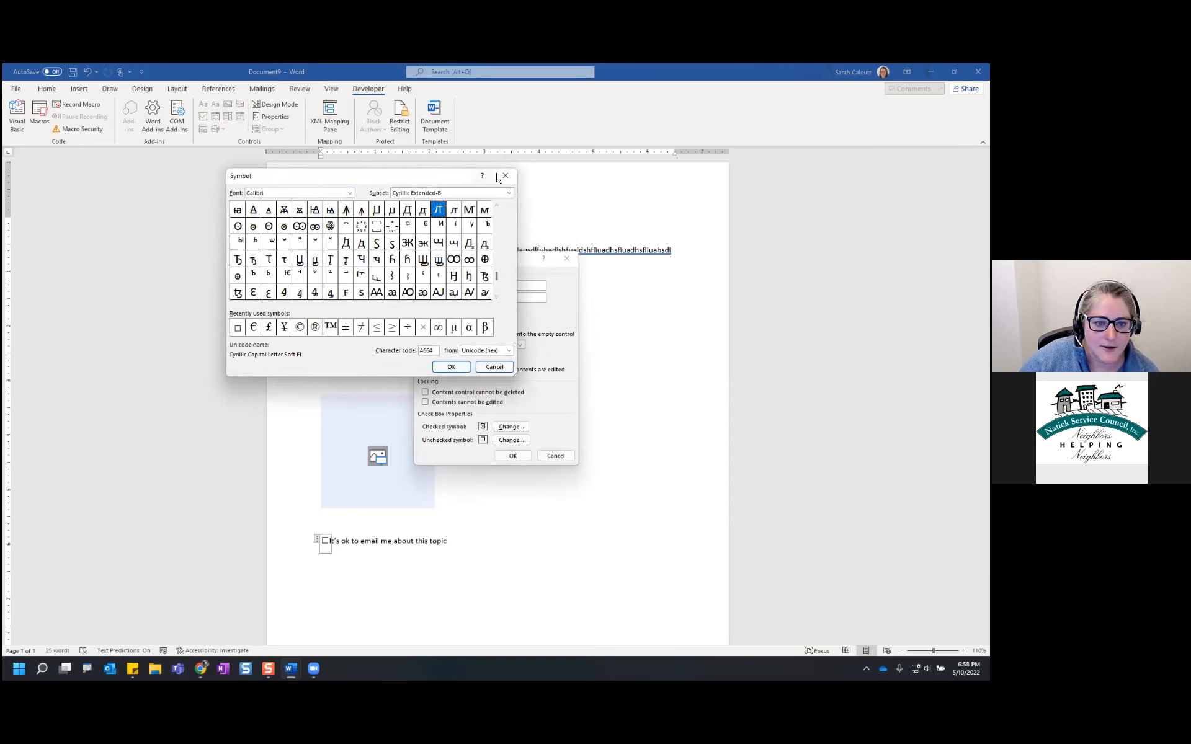
click(514, 178)
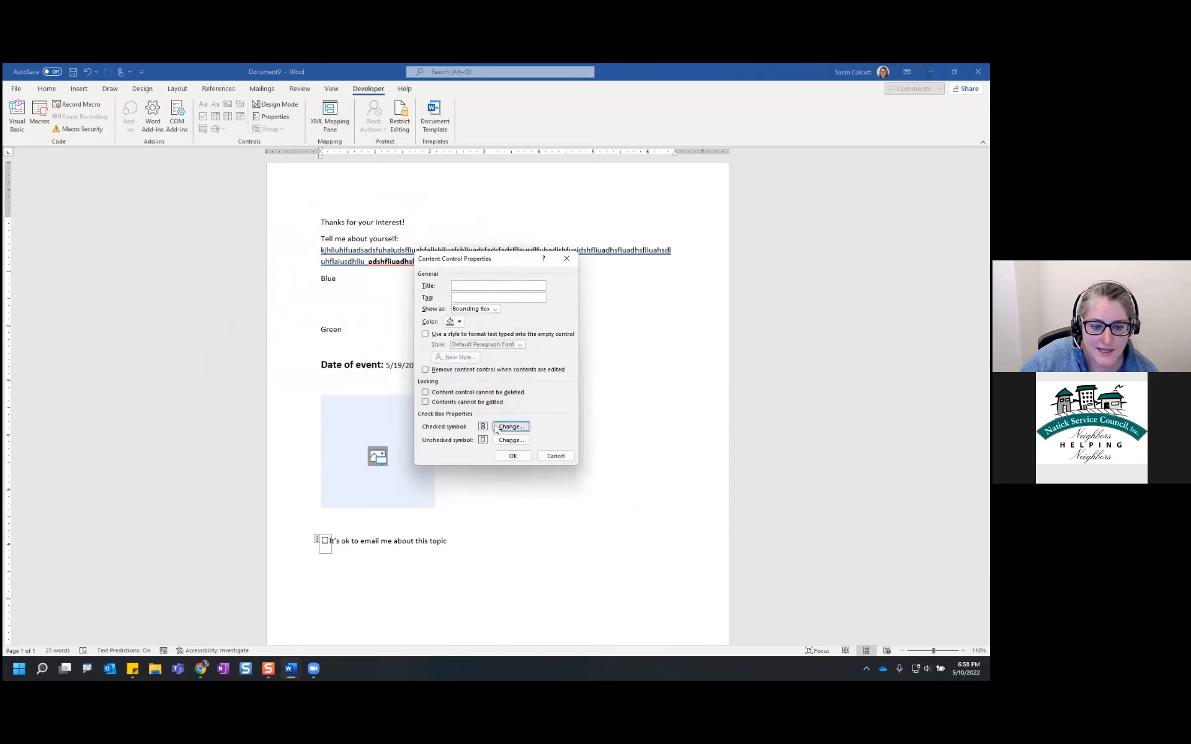
click(555, 455)
click(422, 544)
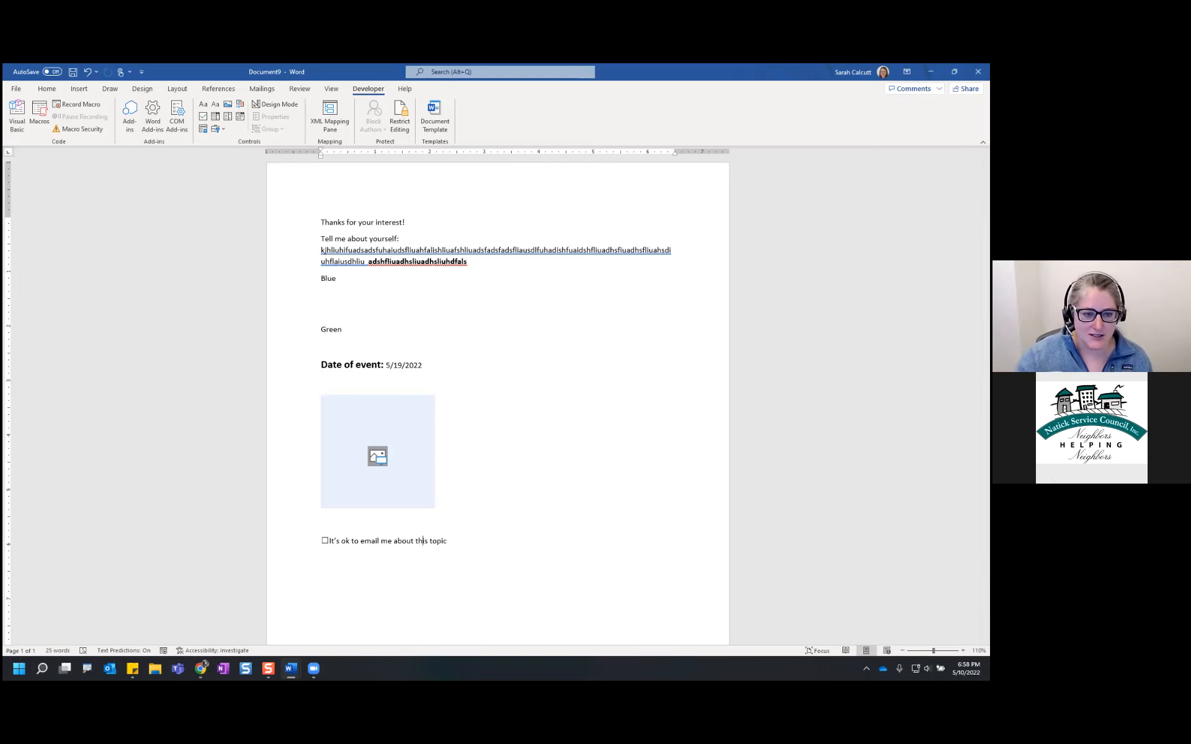
Step: Lock the text control under "Tell me about yourself:" so that it cannot be deleted and its contents cannot be edited
click(403, 459)
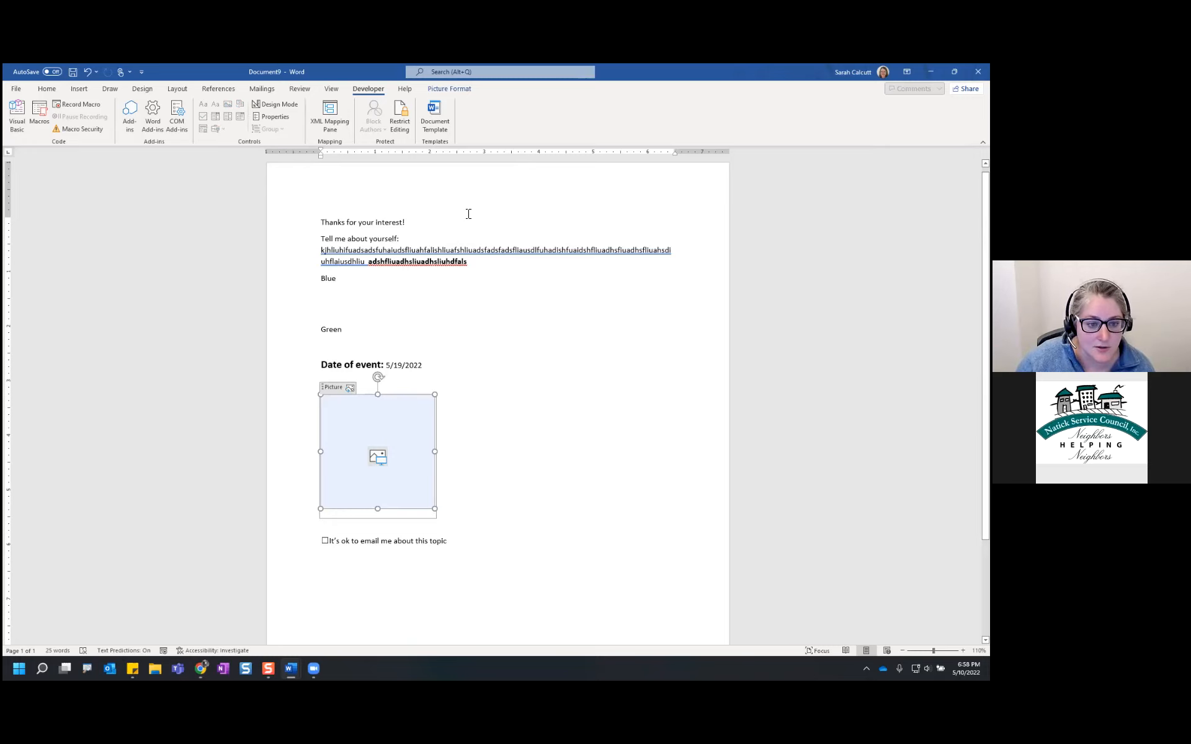
click(473, 264)
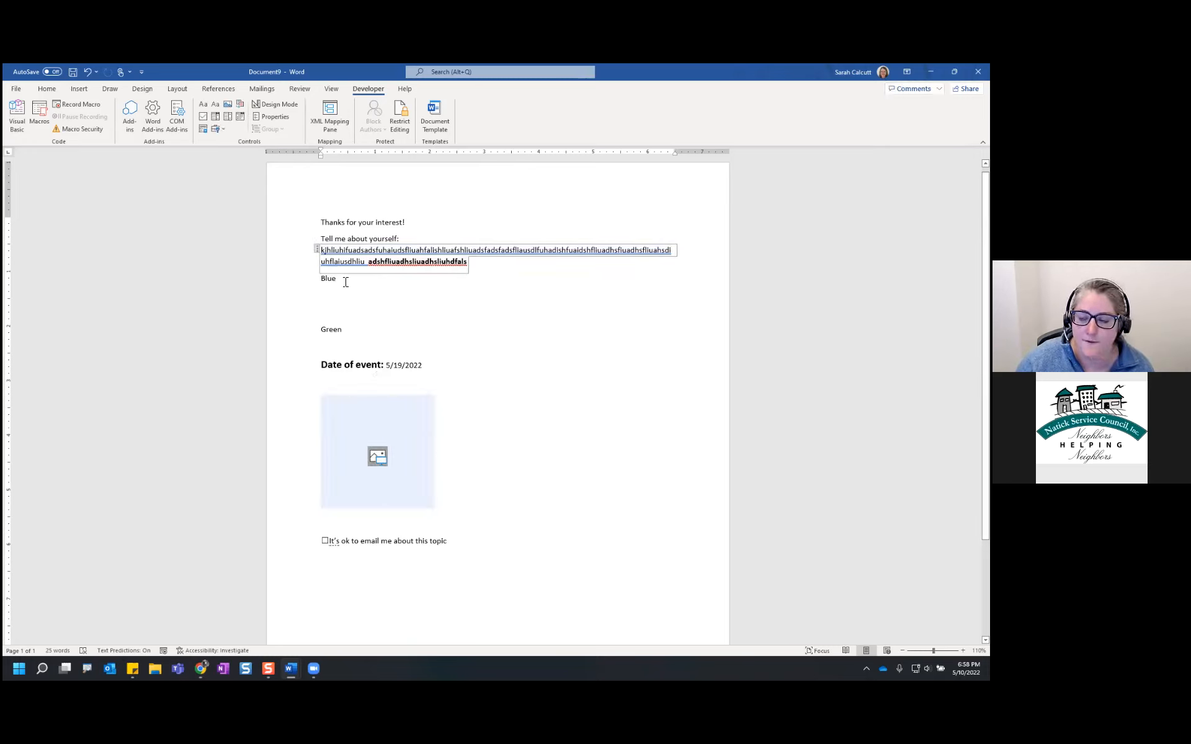
click(316, 249)
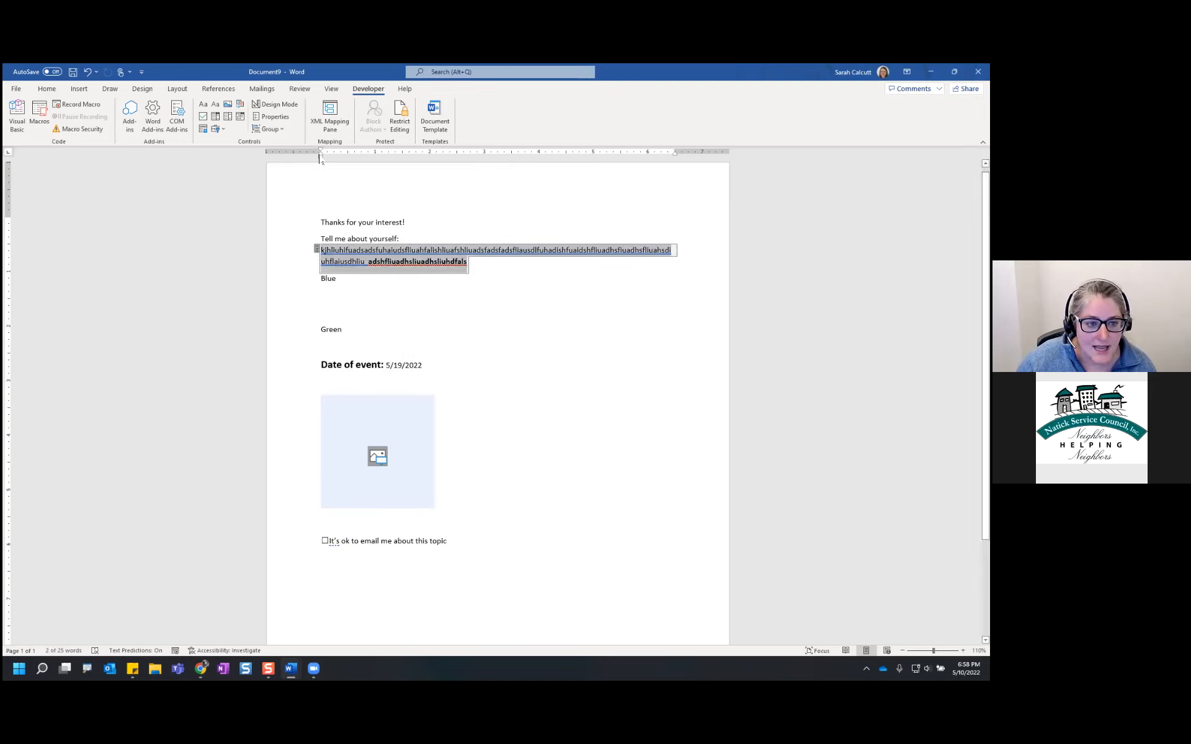
click(284, 119)
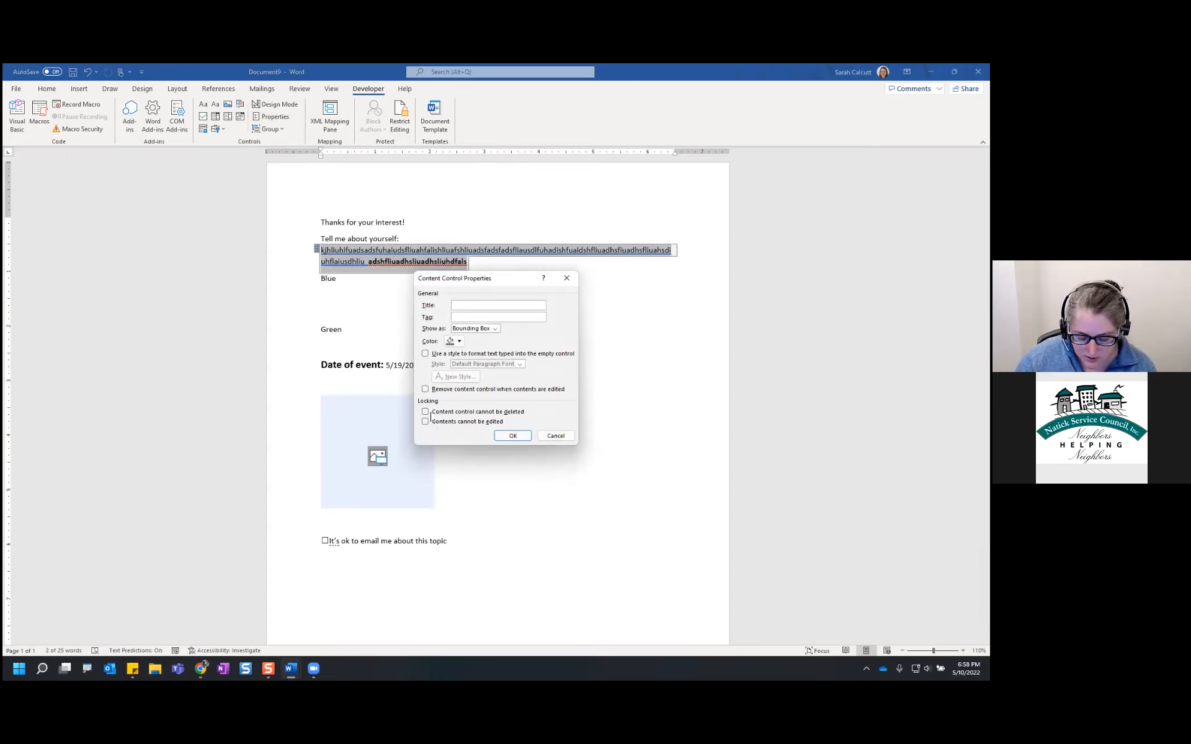
mouse_move(426, 404)
mouse_down()
mouse_move(419, 428)
mouse_move(496, 432)
mouse_move(536, 415)
mouse_move(532, 400)
mouse_up()
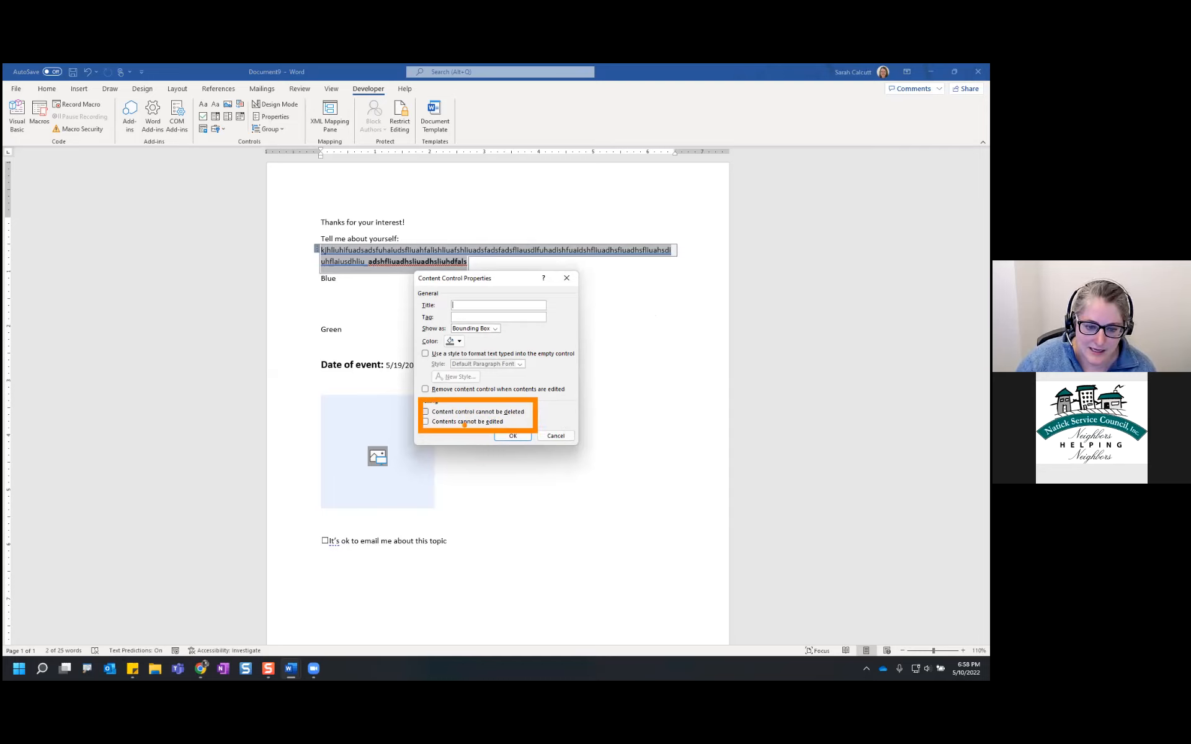
click(426, 411)
click(426, 422)
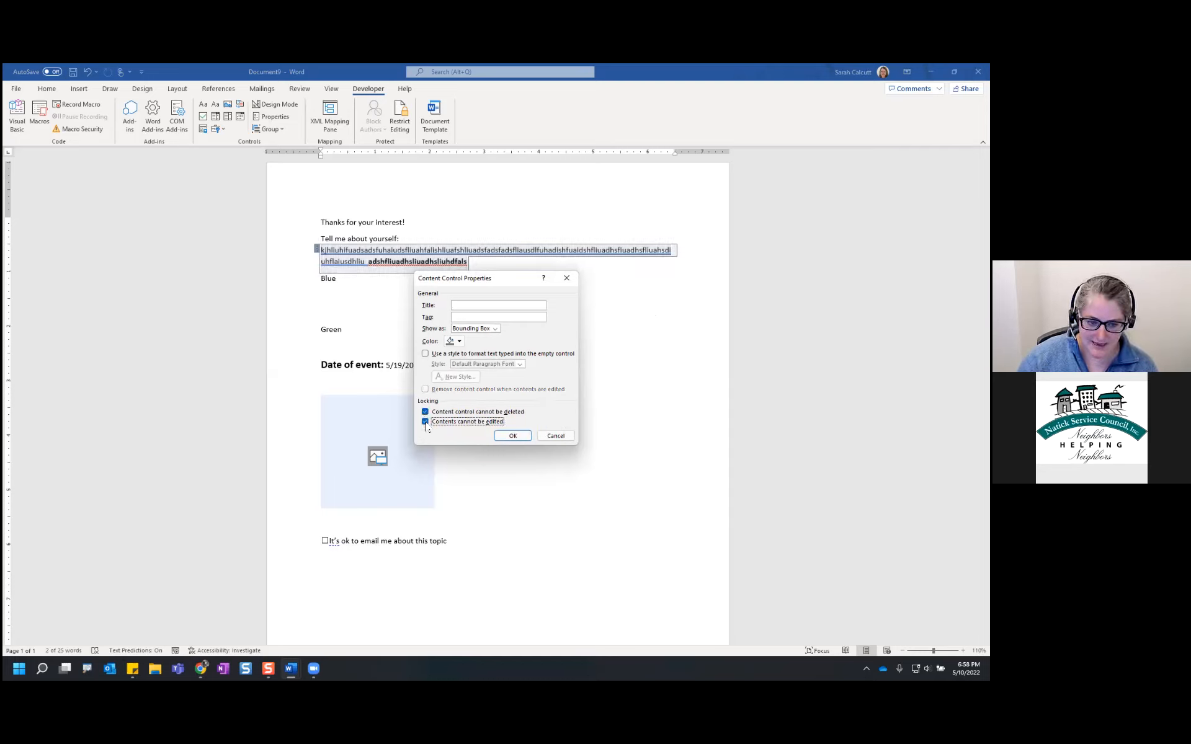
click(513, 436)
Step: Test the lock by trying to delete text inside the control under "Tell me about yourself:"
click(419, 284)
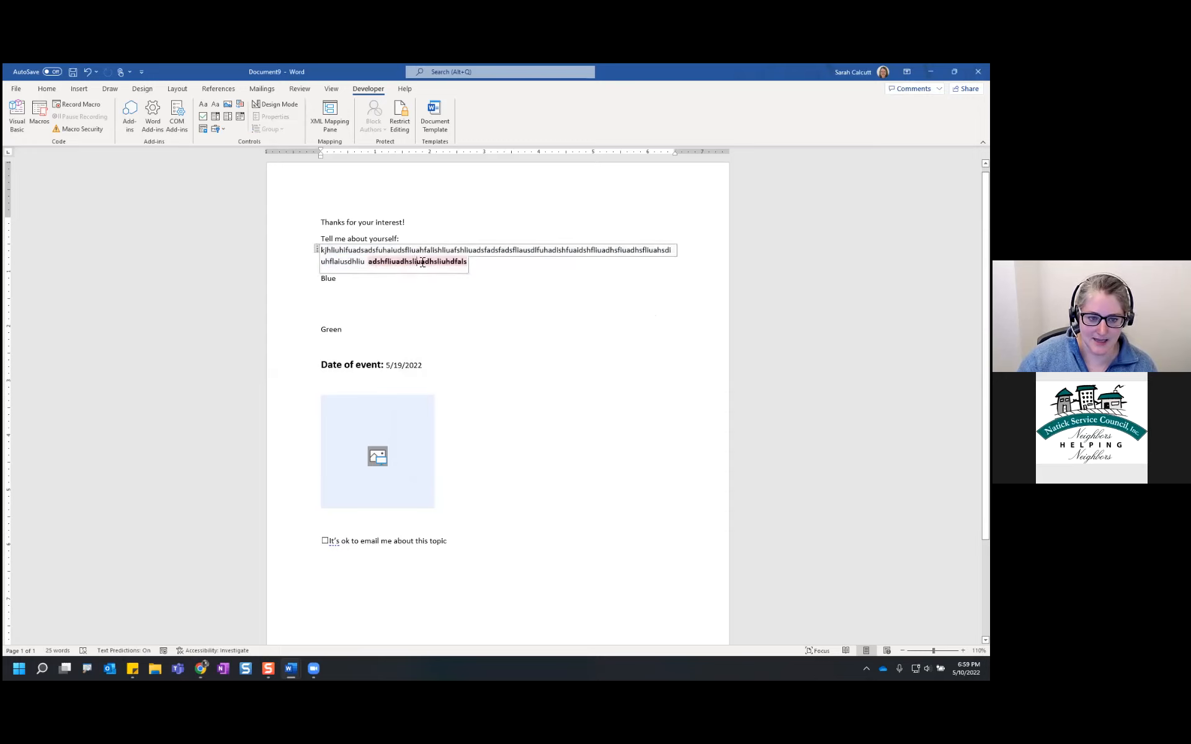
key(BackSpace)
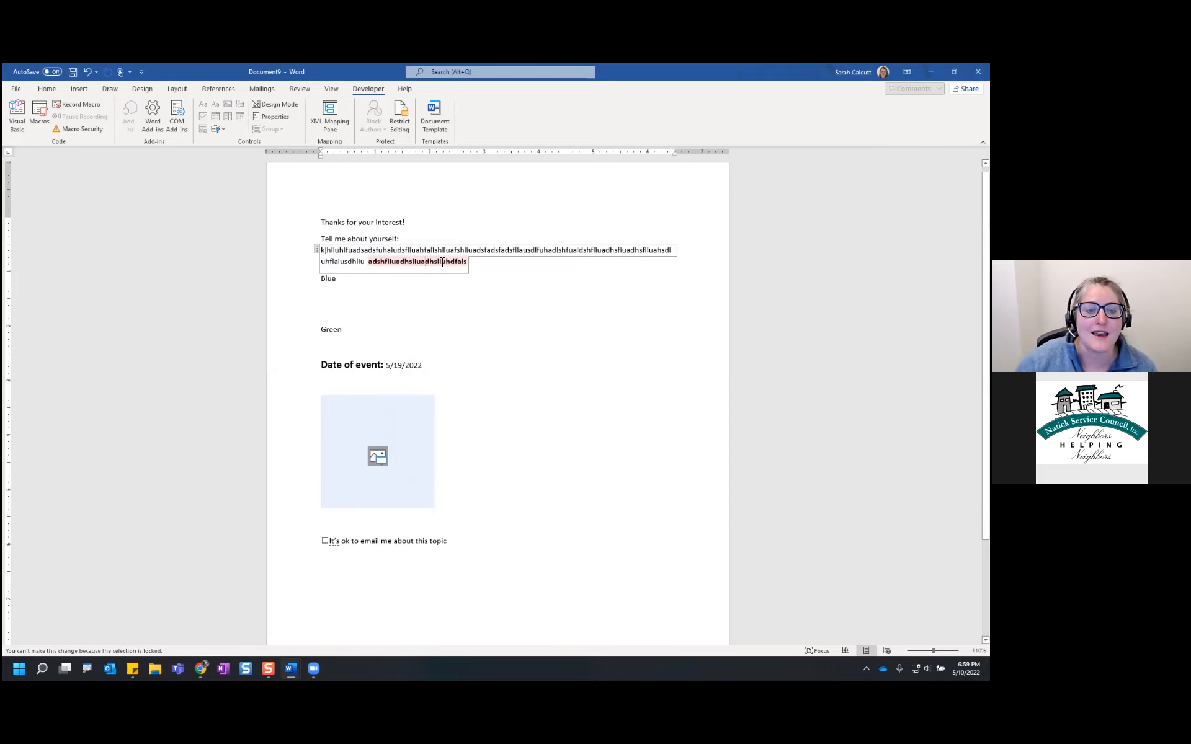
click(317, 248)
click(432, 261)
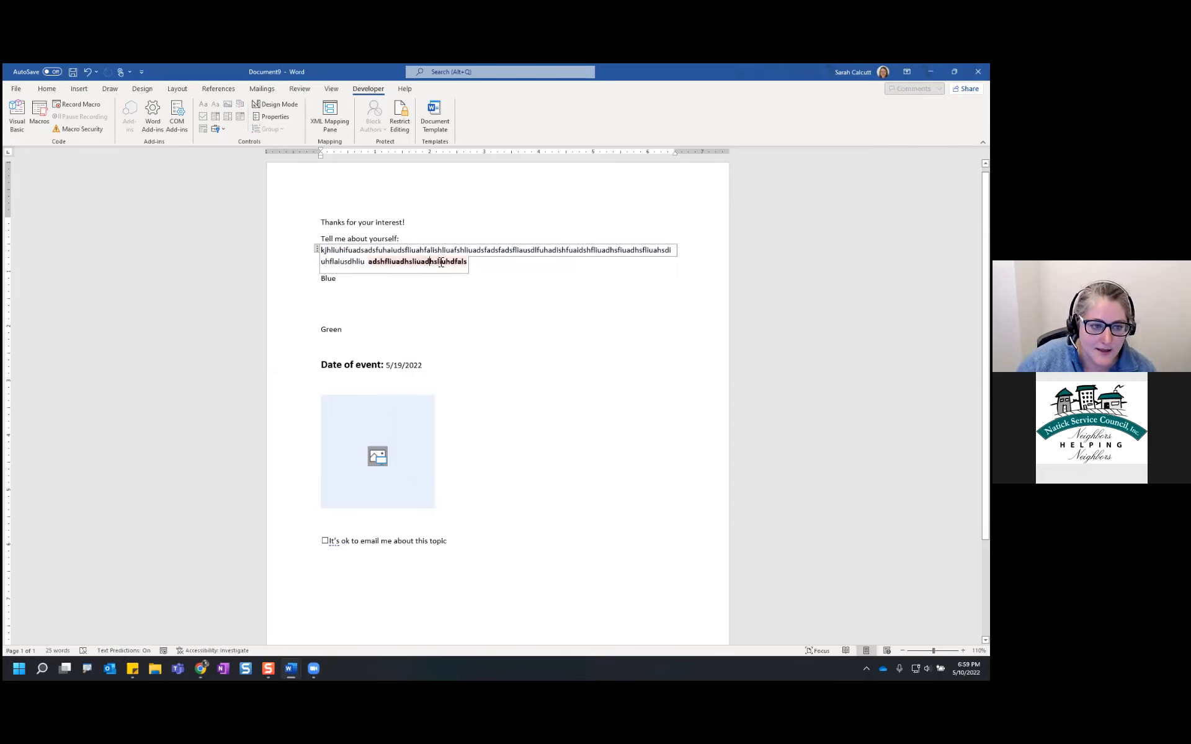
Step: Try toggling the deletion and editing locks in the properties of the text control under "Tell me about yourself:", then discard the changes
click(317, 249)
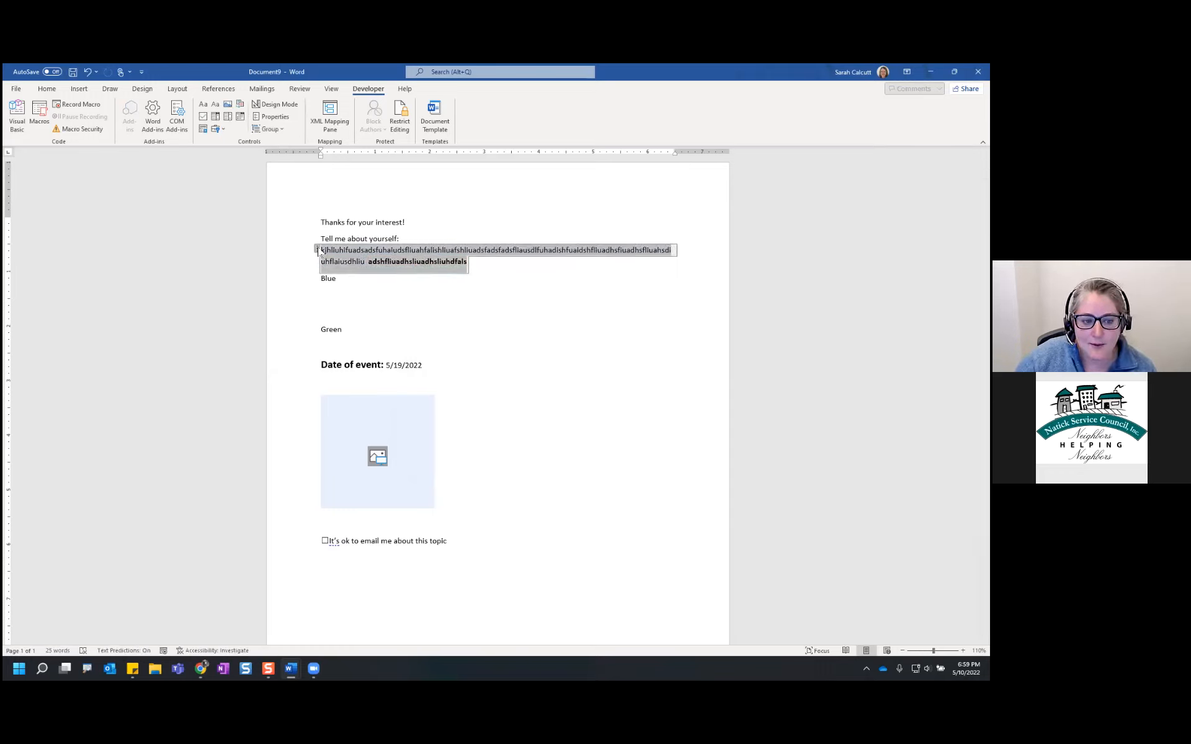
click(275, 117)
click(426, 422)
click(425, 422)
click(425, 412)
click(425, 422)
click(425, 422)
click(425, 412)
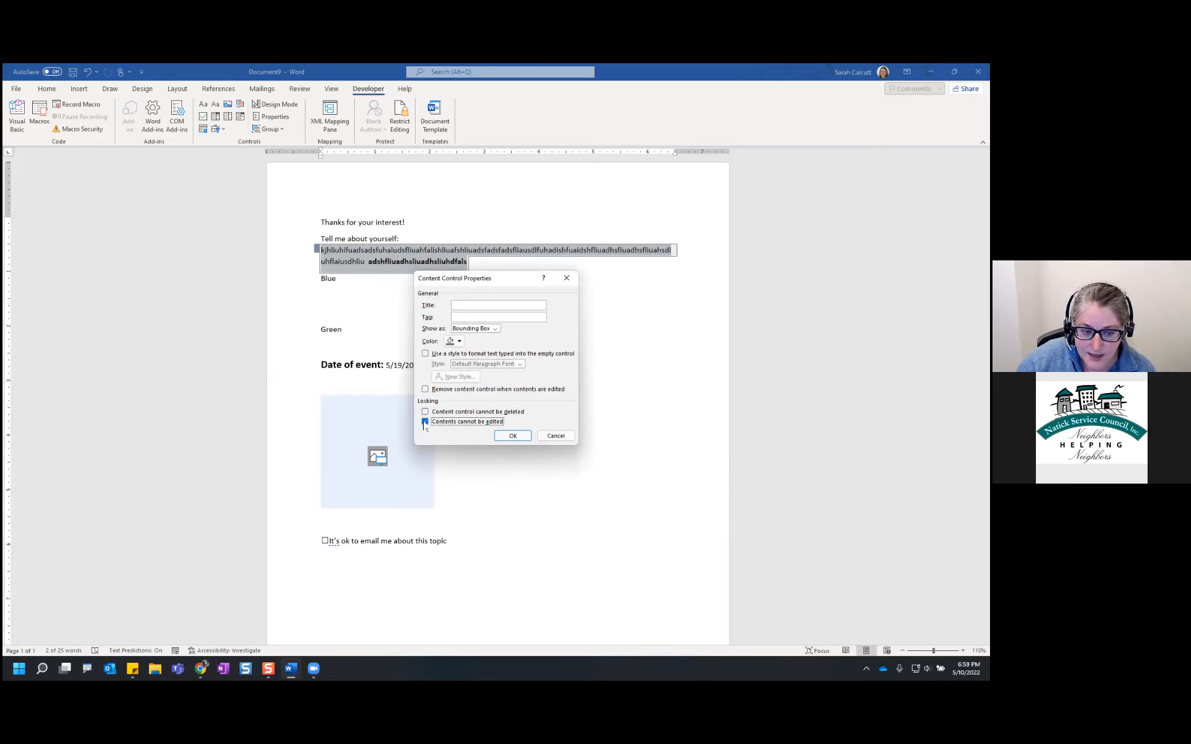
click(556, 436)
click(639, 456)
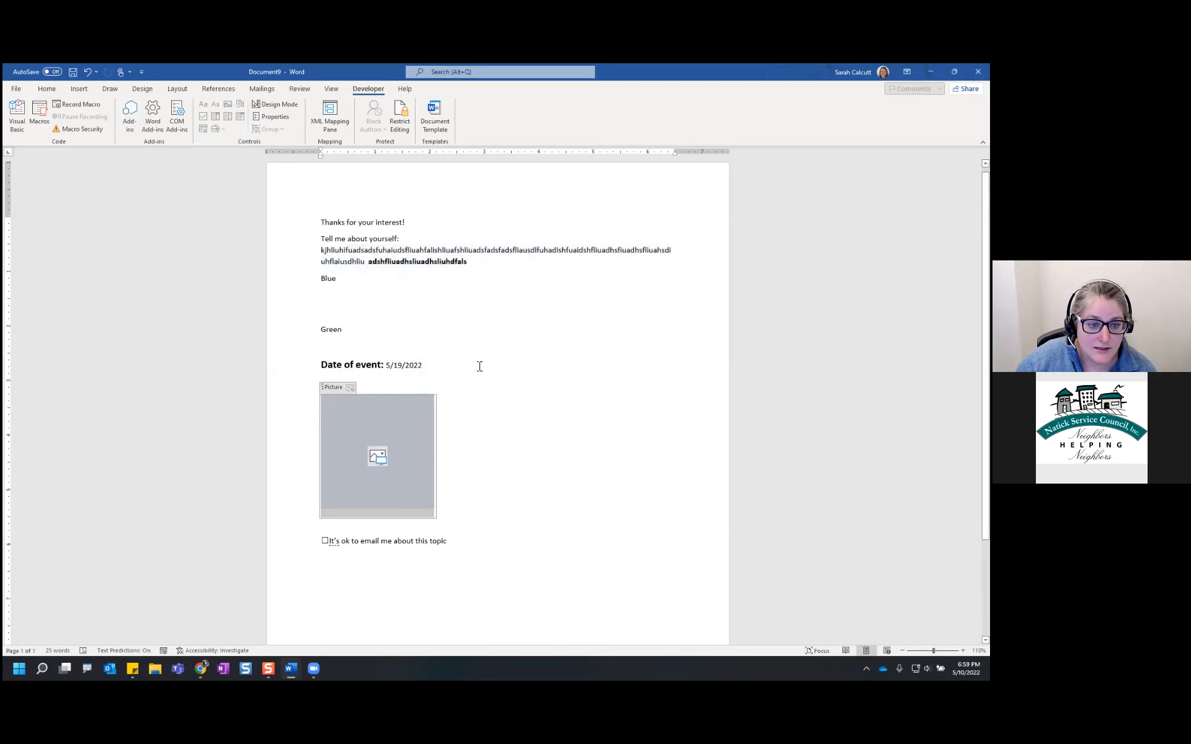
Step: Set up editing restrictions for the document so that the only type of editing allowed is Filling in forms
click(331, 251)
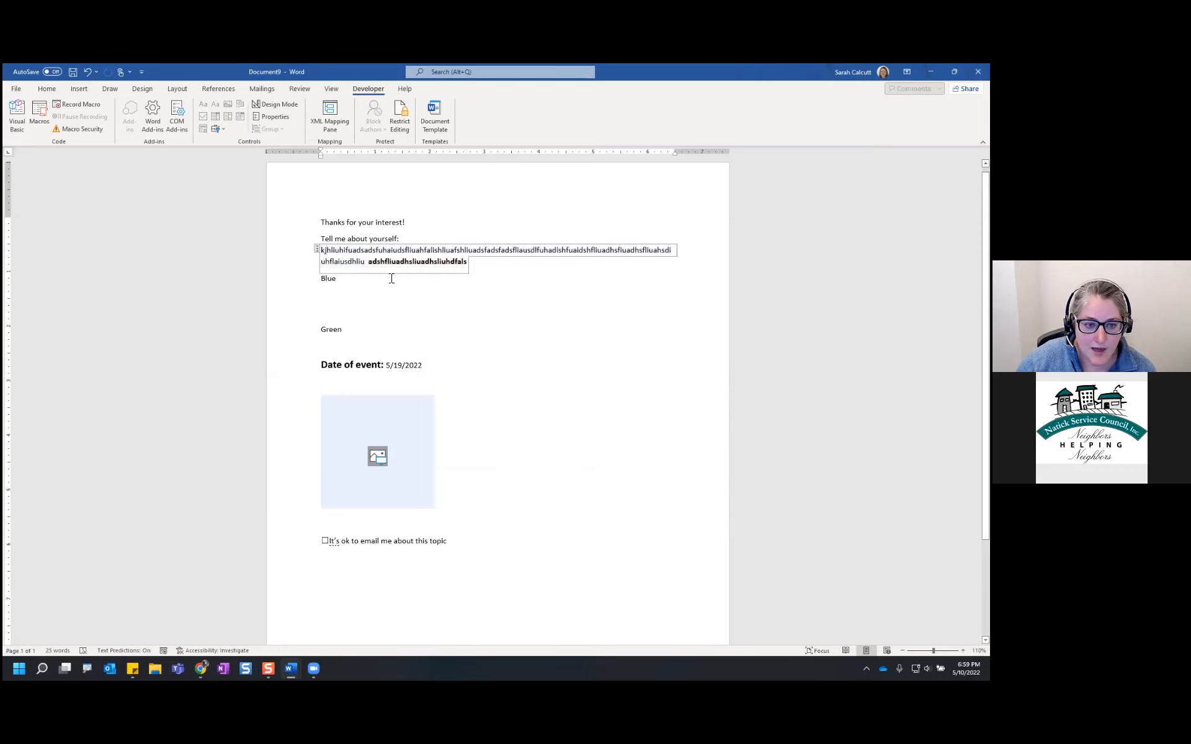
click(317, 250)
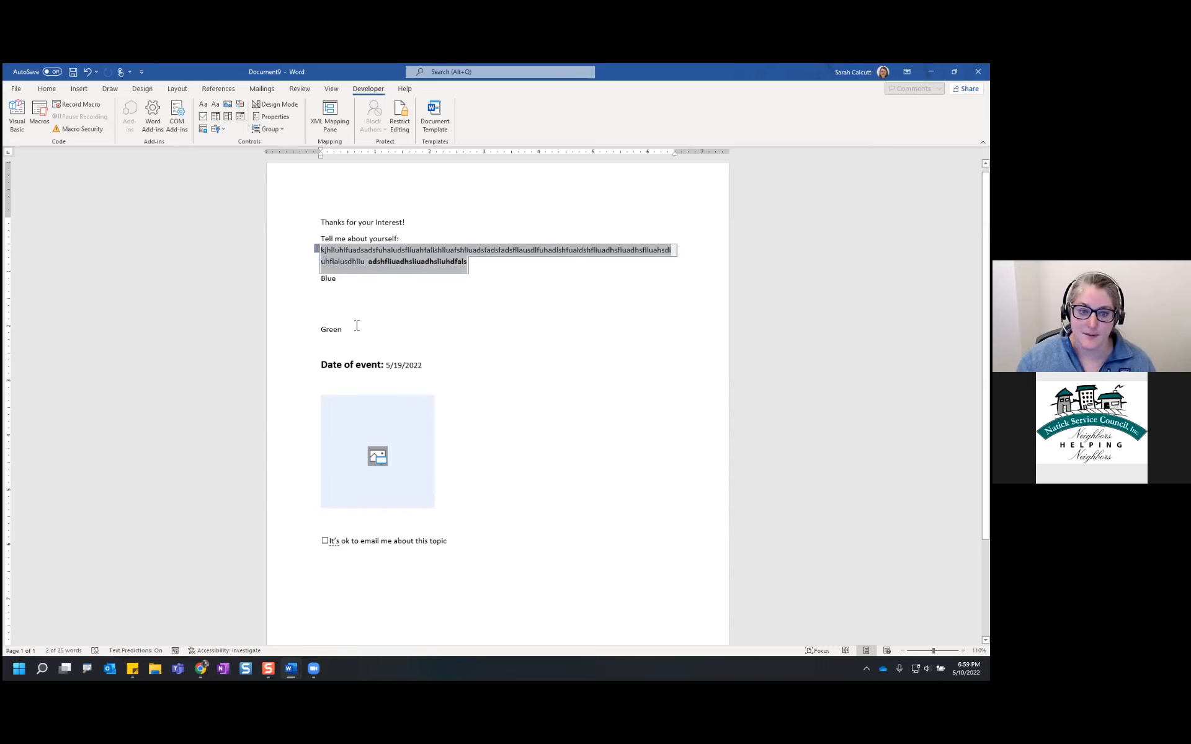
click(401, 127)
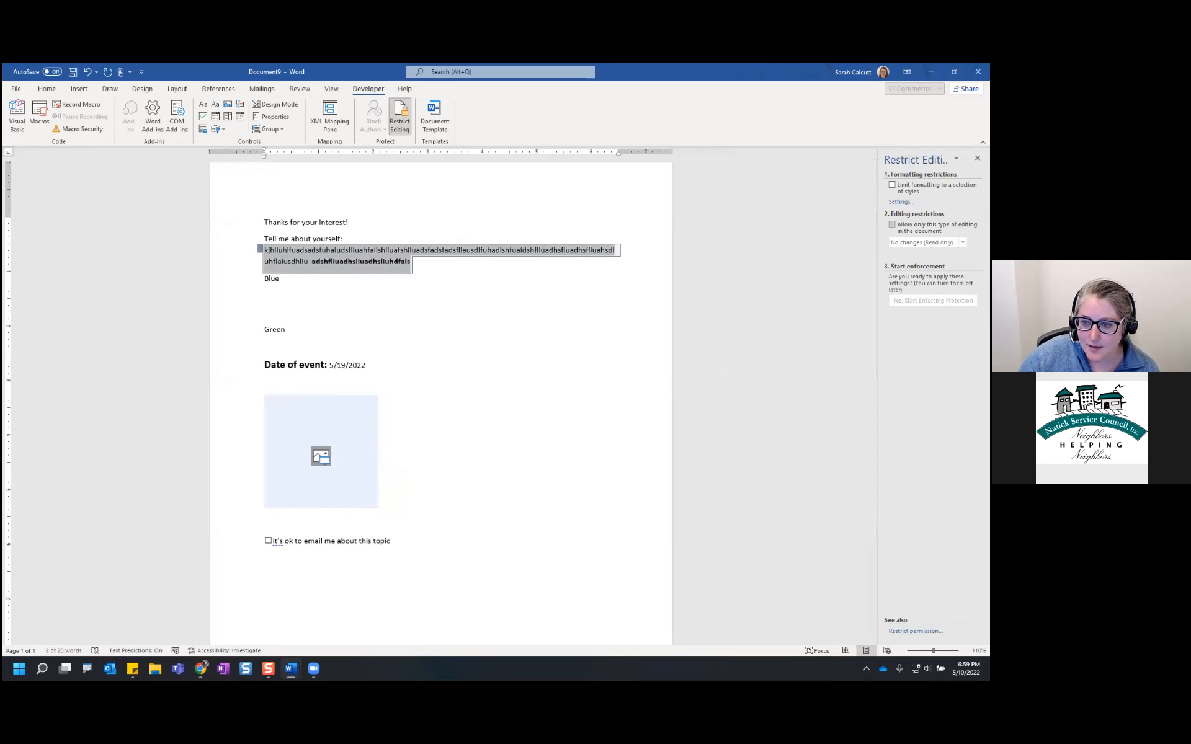
drag(821, 224, 874, 225)
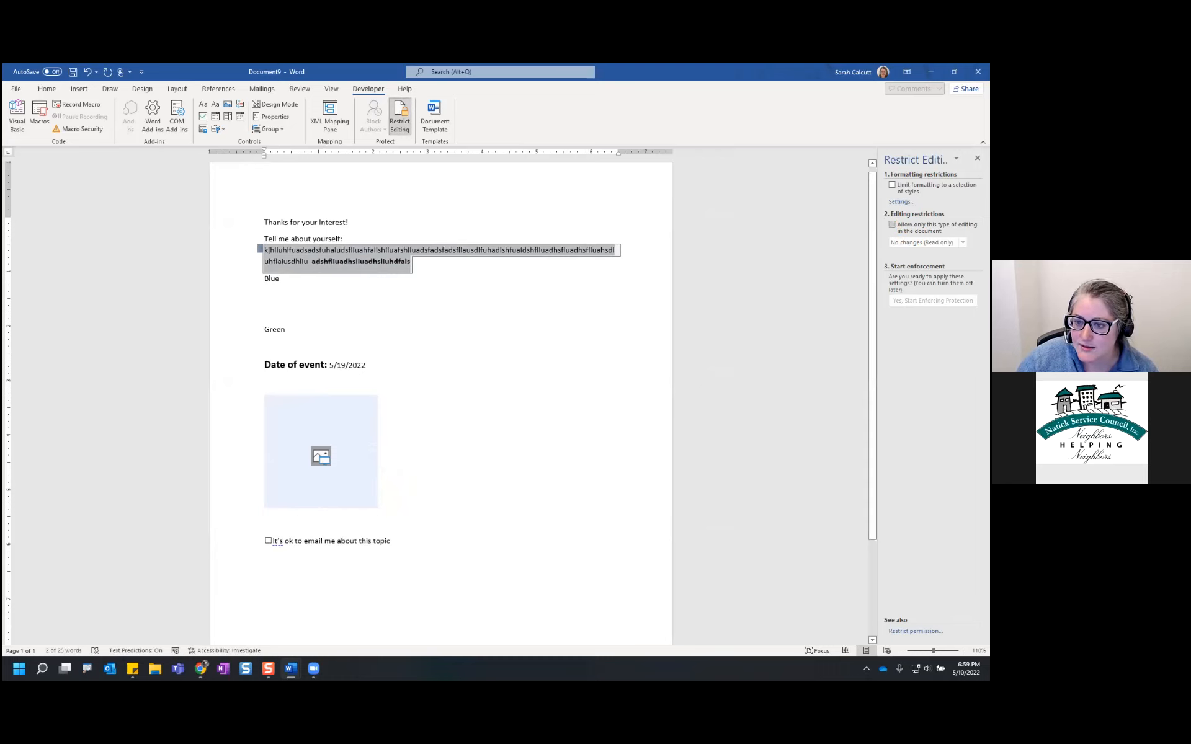
click(892, 225)
click(963, 243)
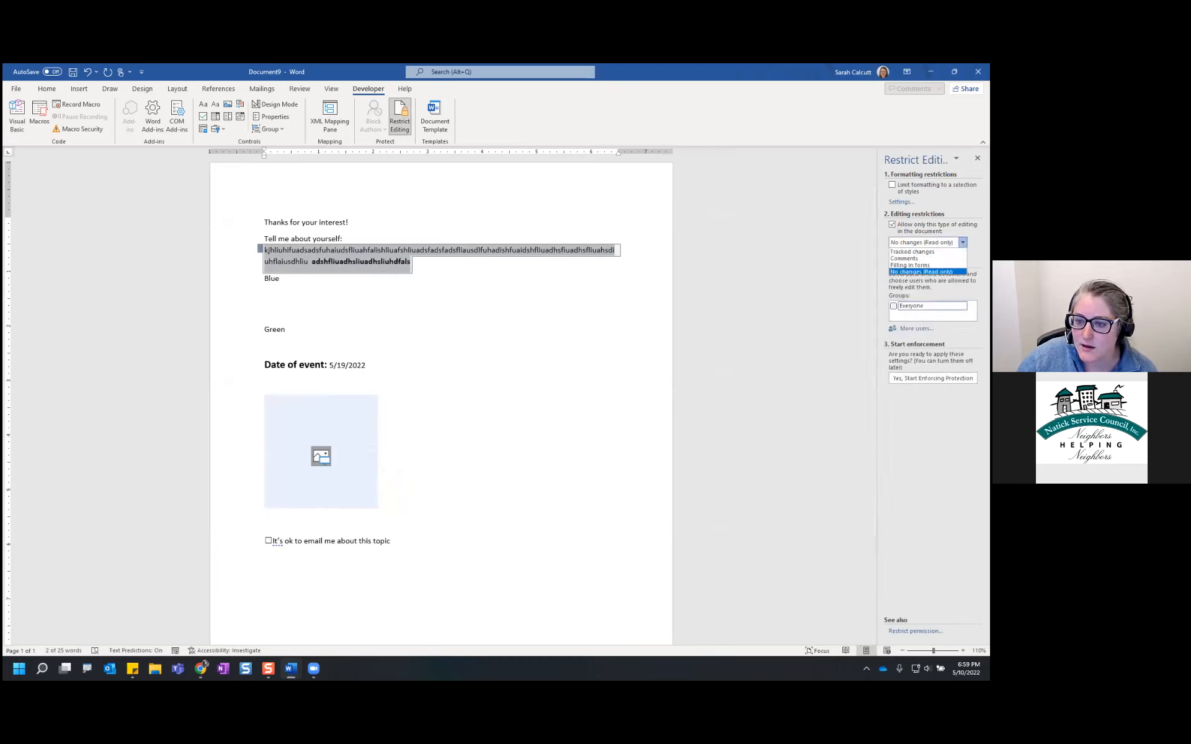
click(910, 264)
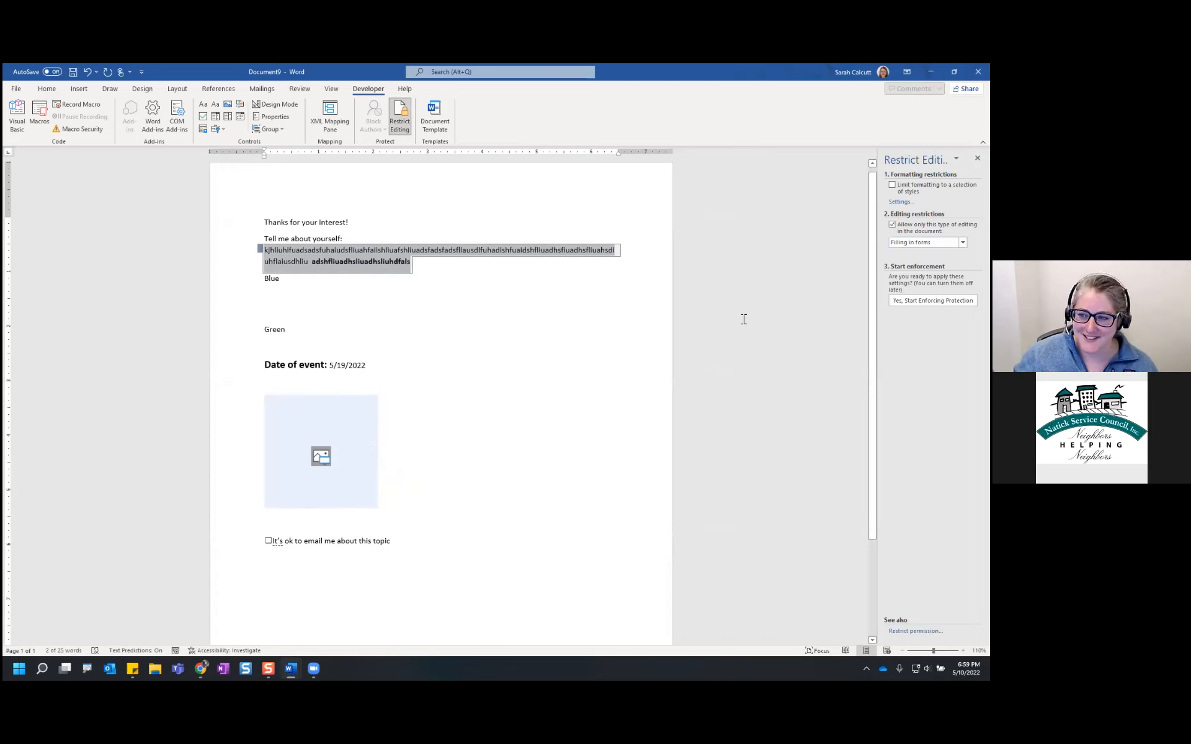
Step: Choose Green in the list control directly below the "Tell me about yourself:" text
click(301, 251)
click(307, 261)
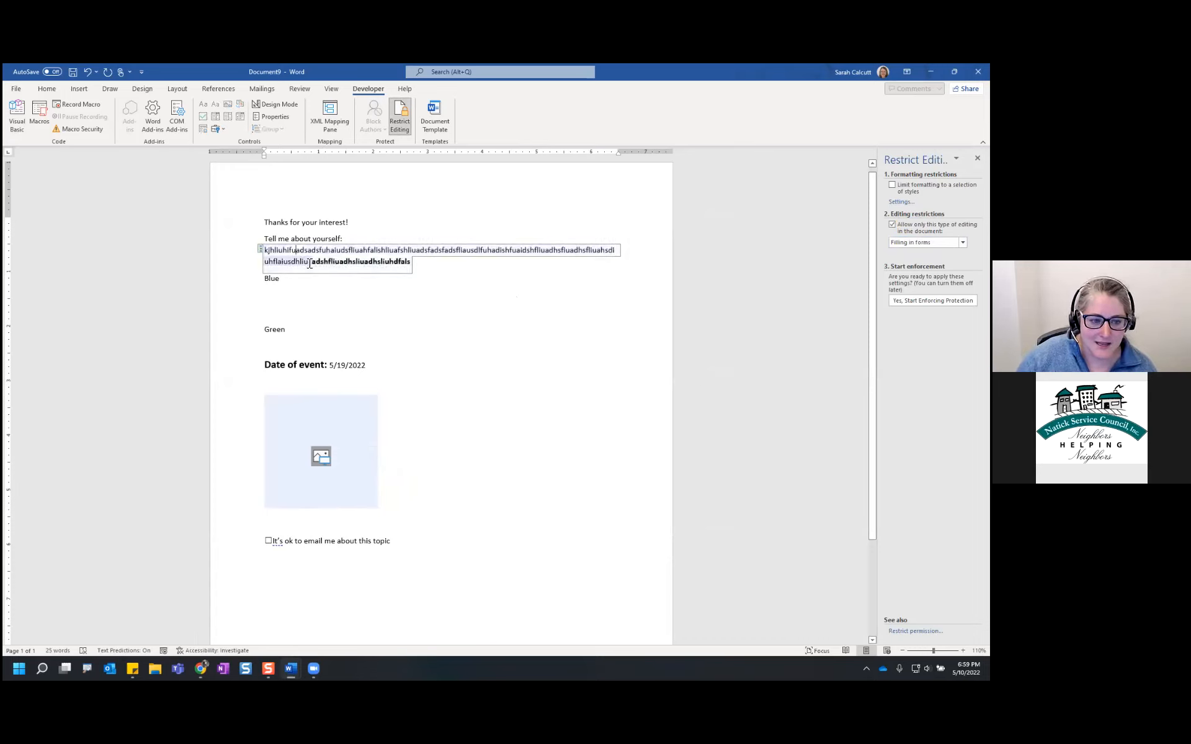
click(278, 284)
click(290, 281)
click(276, 312)
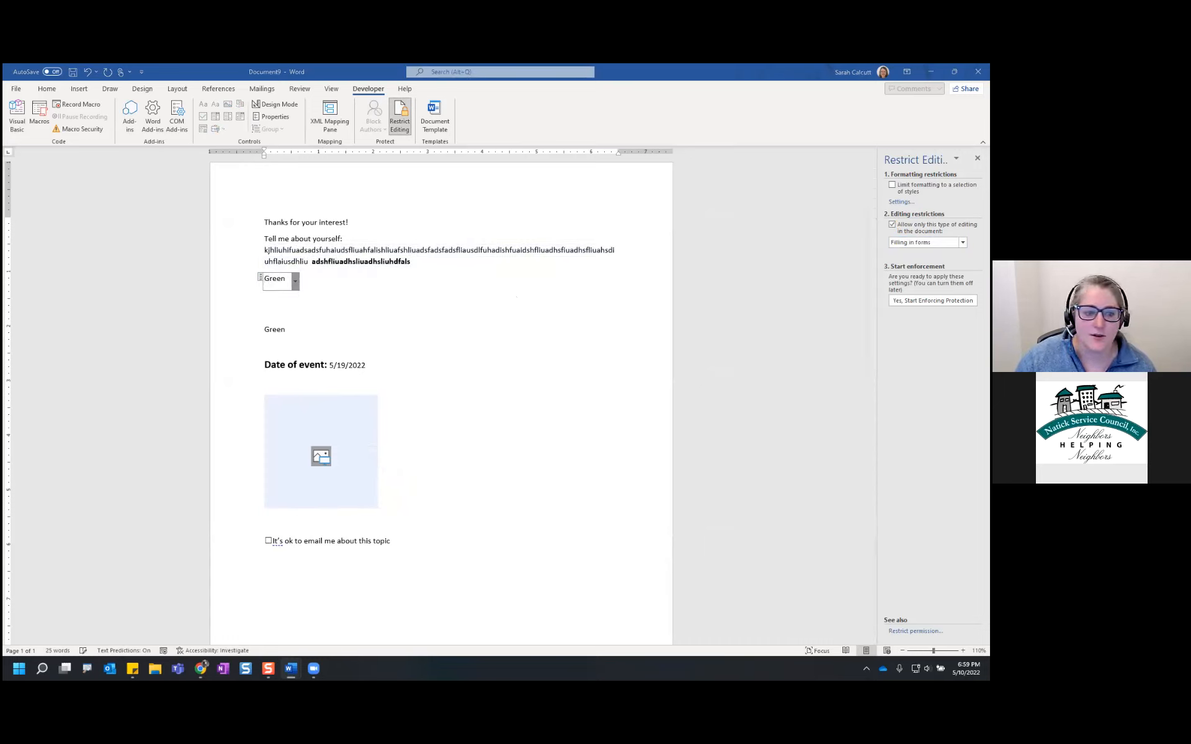
Step: Switch to the Fake Florist Form document and examine its event date picker and the free-text control above the pictures
drag(327, 72, 328, 65)
click(787, 279)
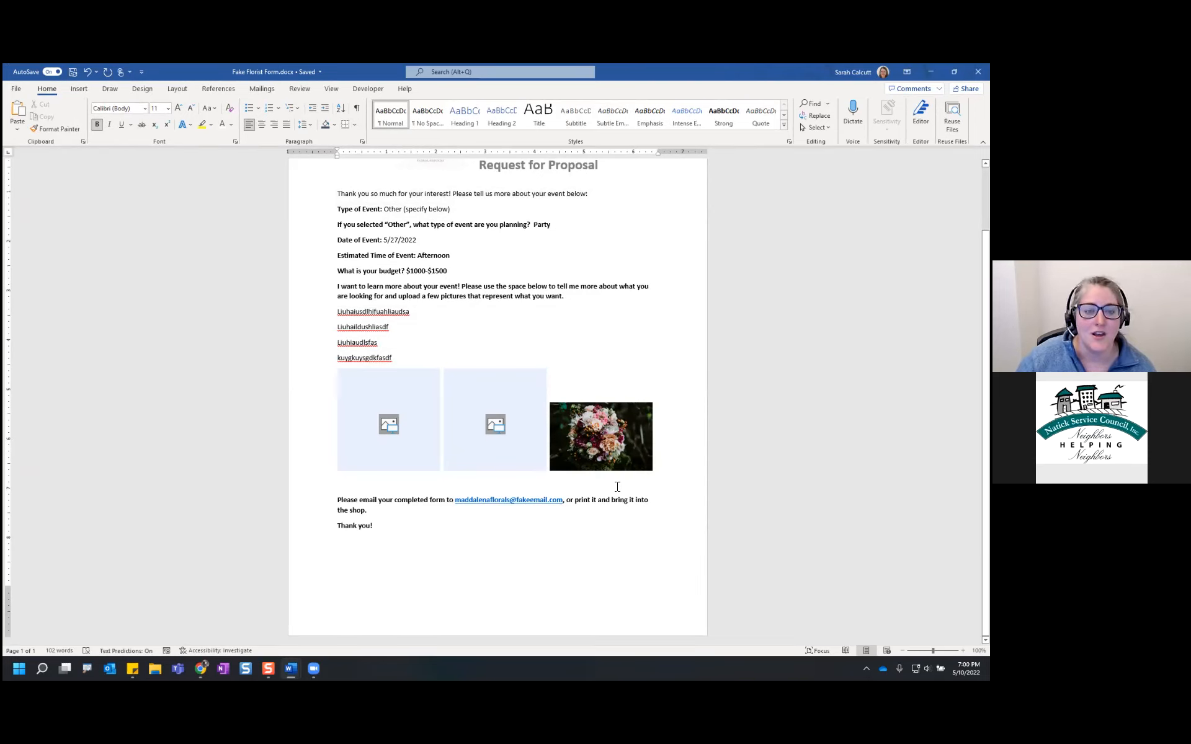
click(407, 242)
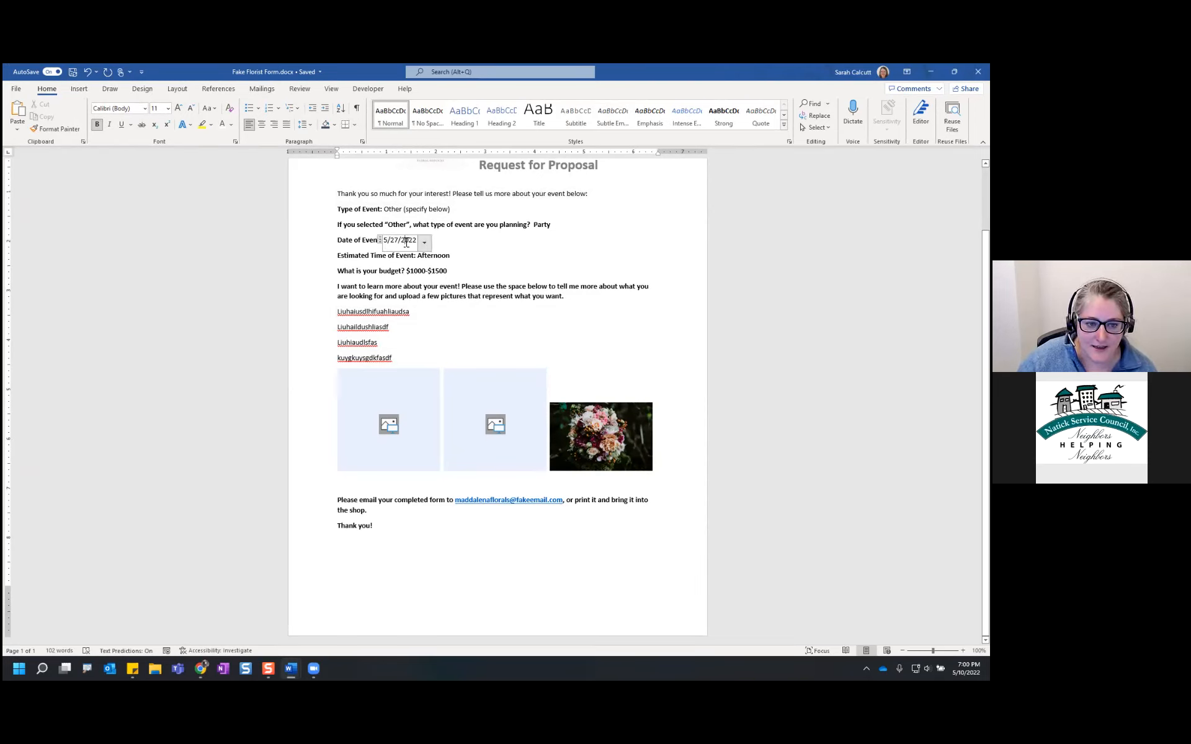
click(424, 244)
click(425, 244)
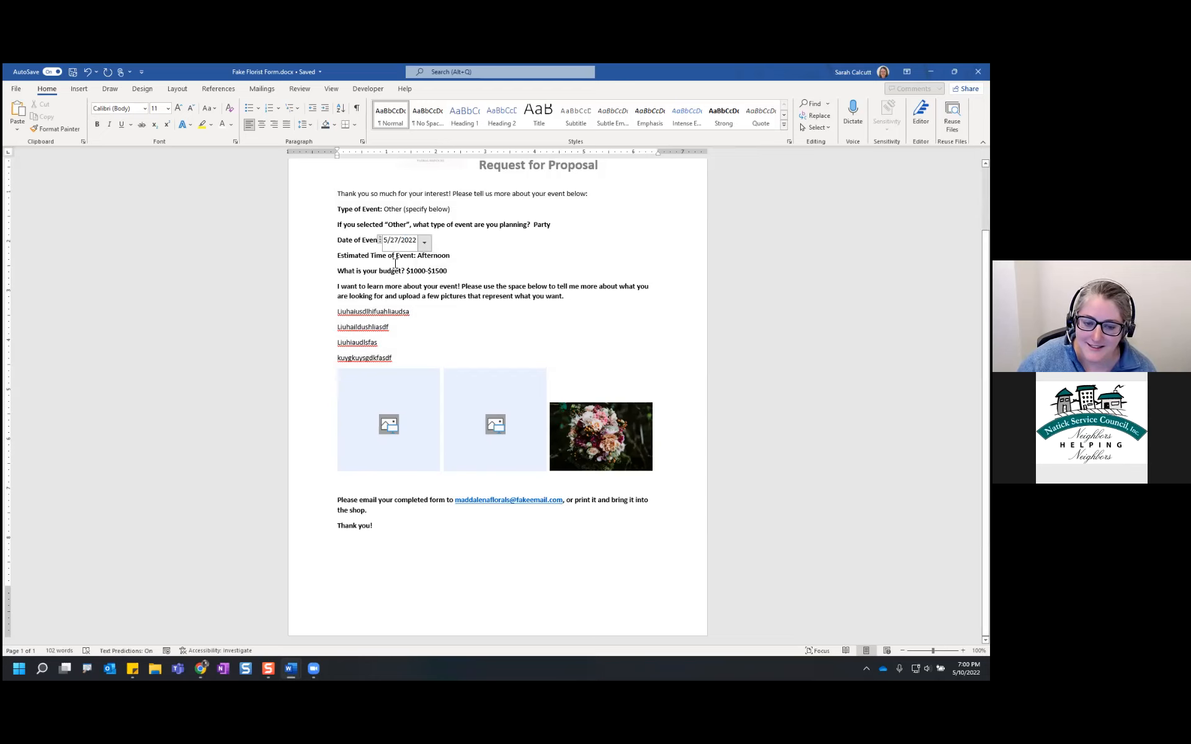
click(412, 353)
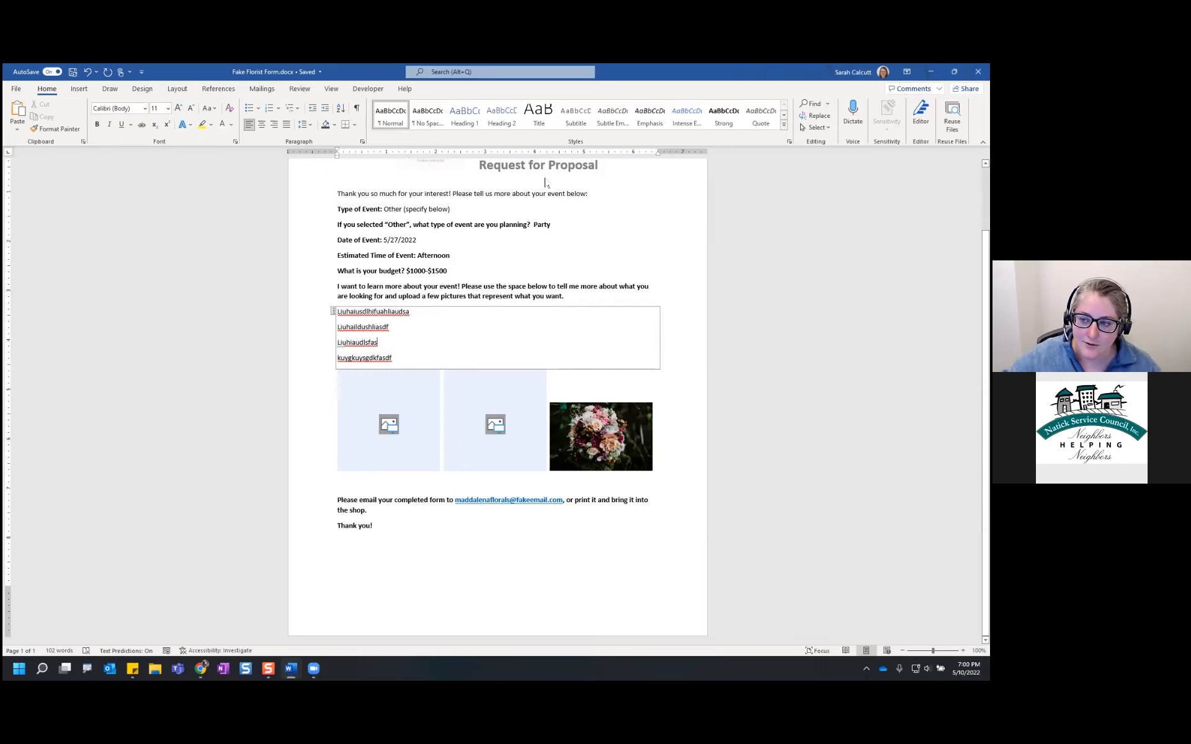
click(788, 426)
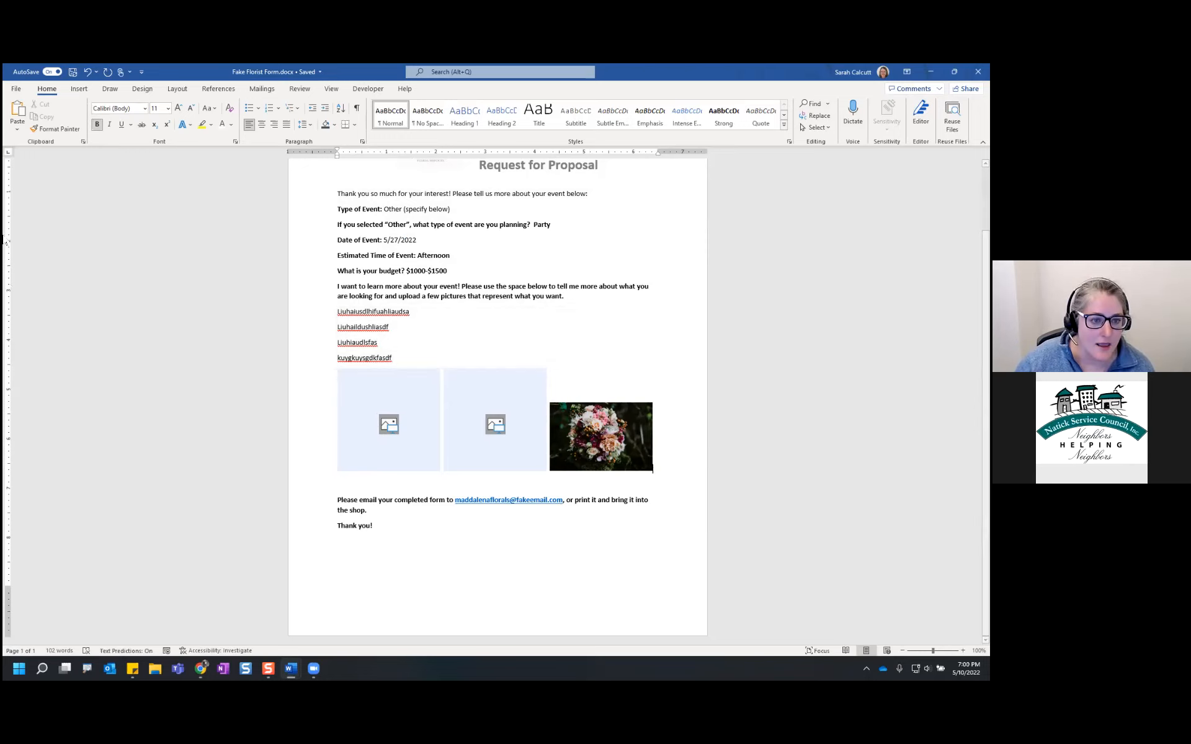
Step: Create a new document from the Travel newsletter template
click(16, 89)
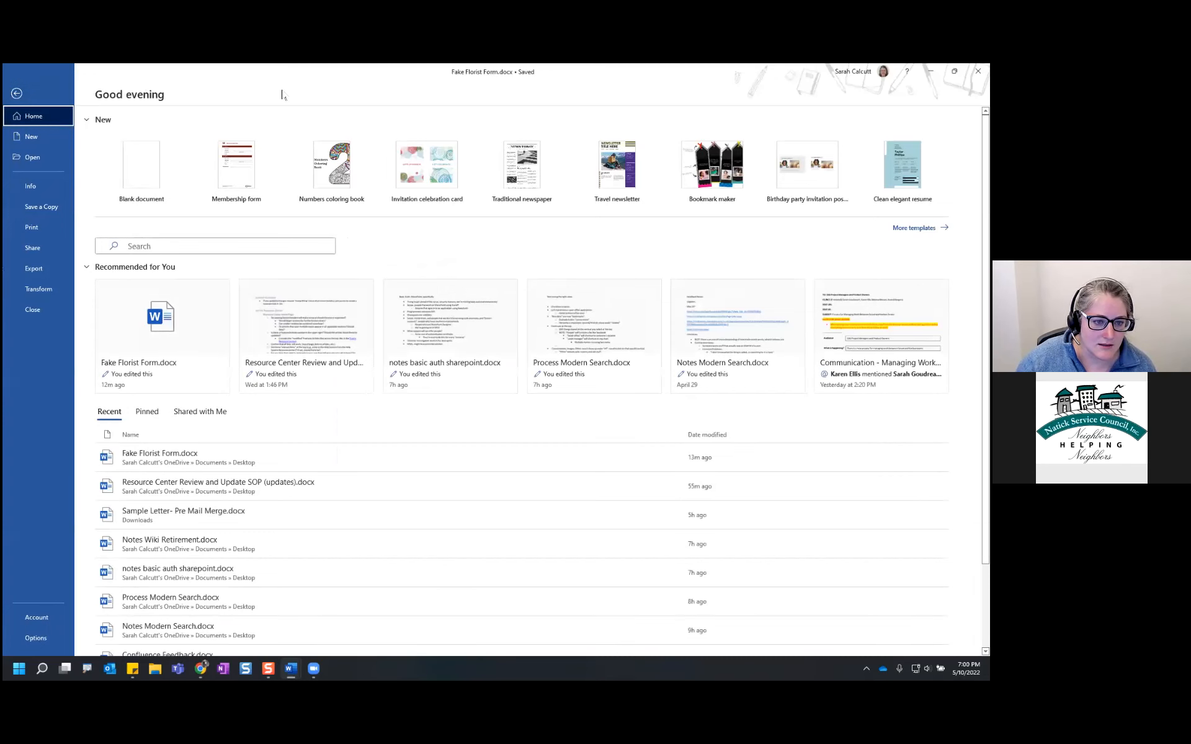
click(25, 138)
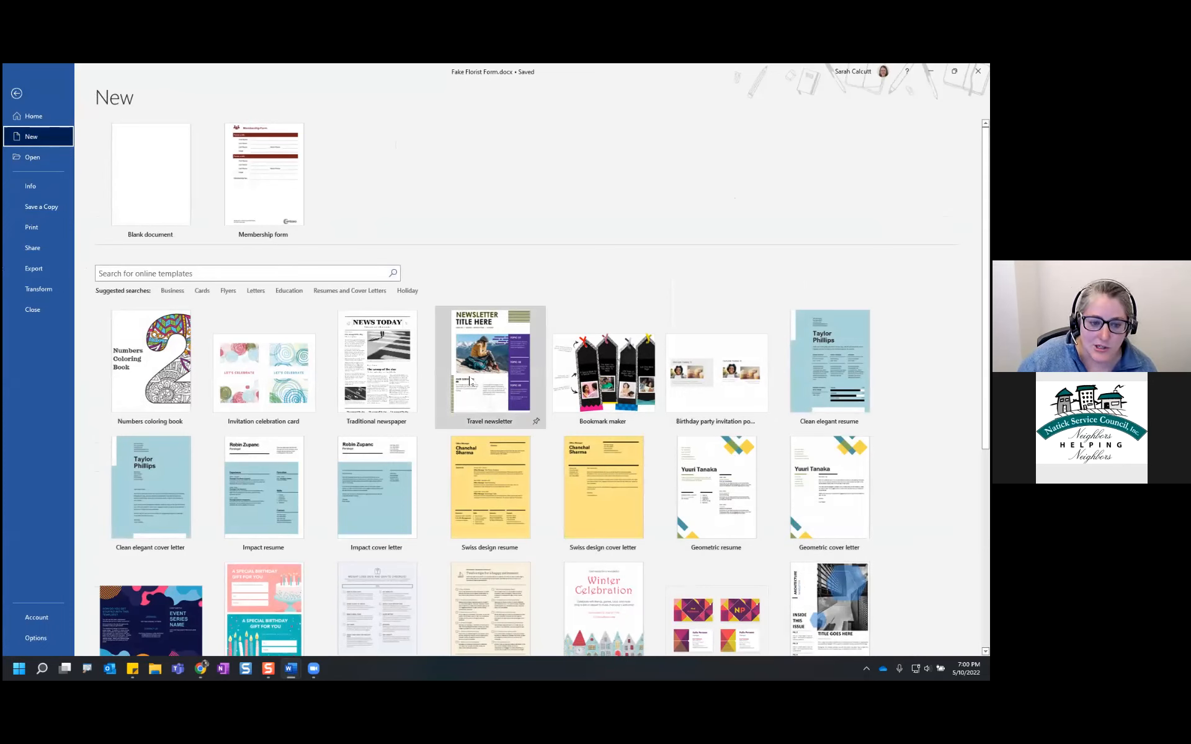
click(471, 383)
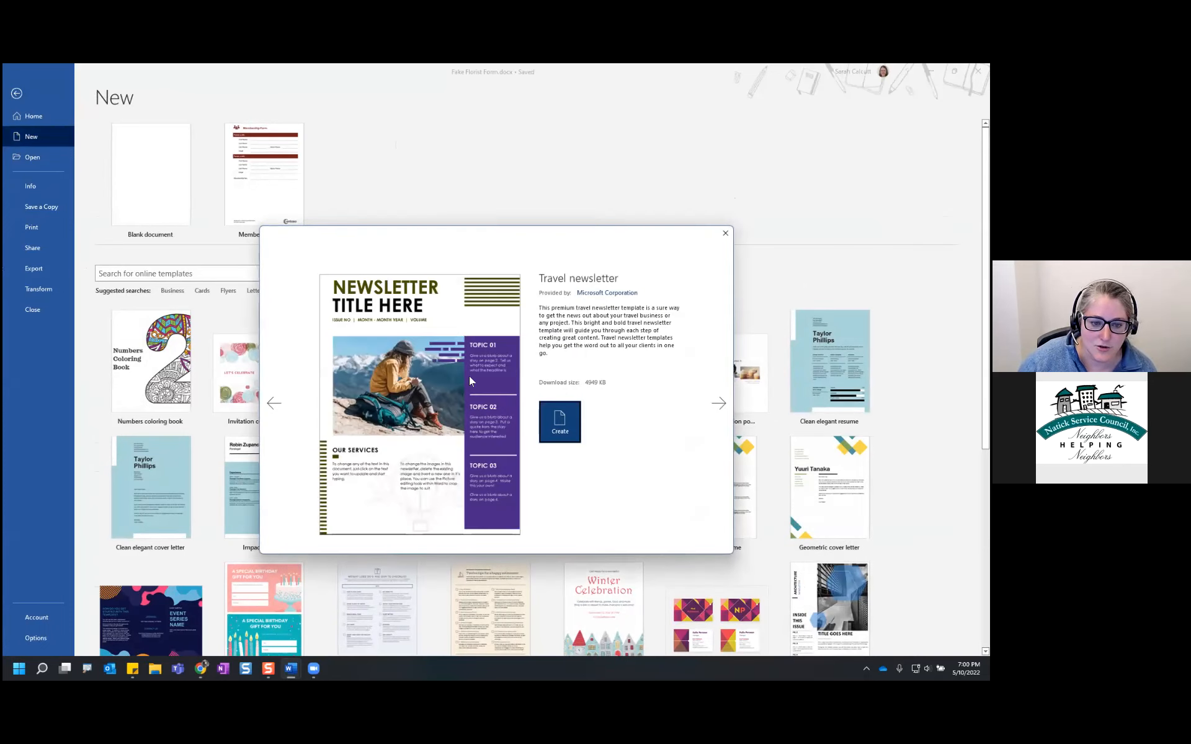
click(544, 436)
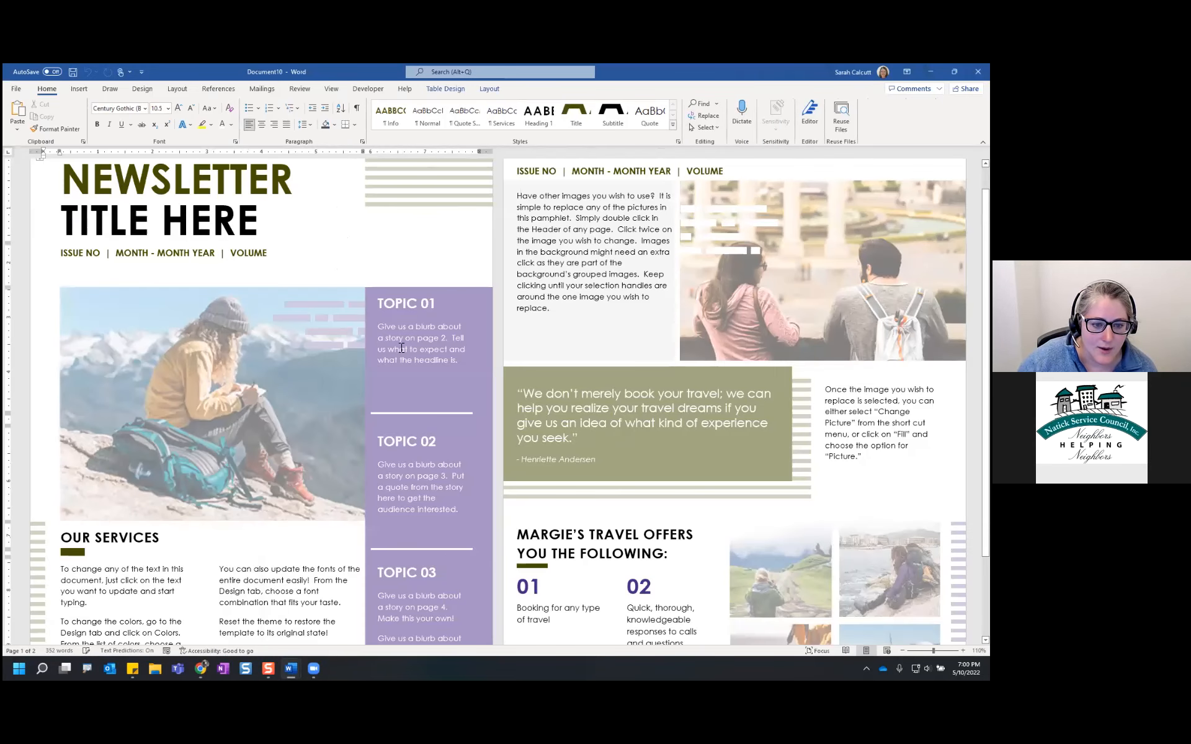
Step: Turn off removing the Topic 01 text control when its contents are edited, and replace its placeholder with "Dfadszkjxcnvkj.nzxcv"
click(399, 338)
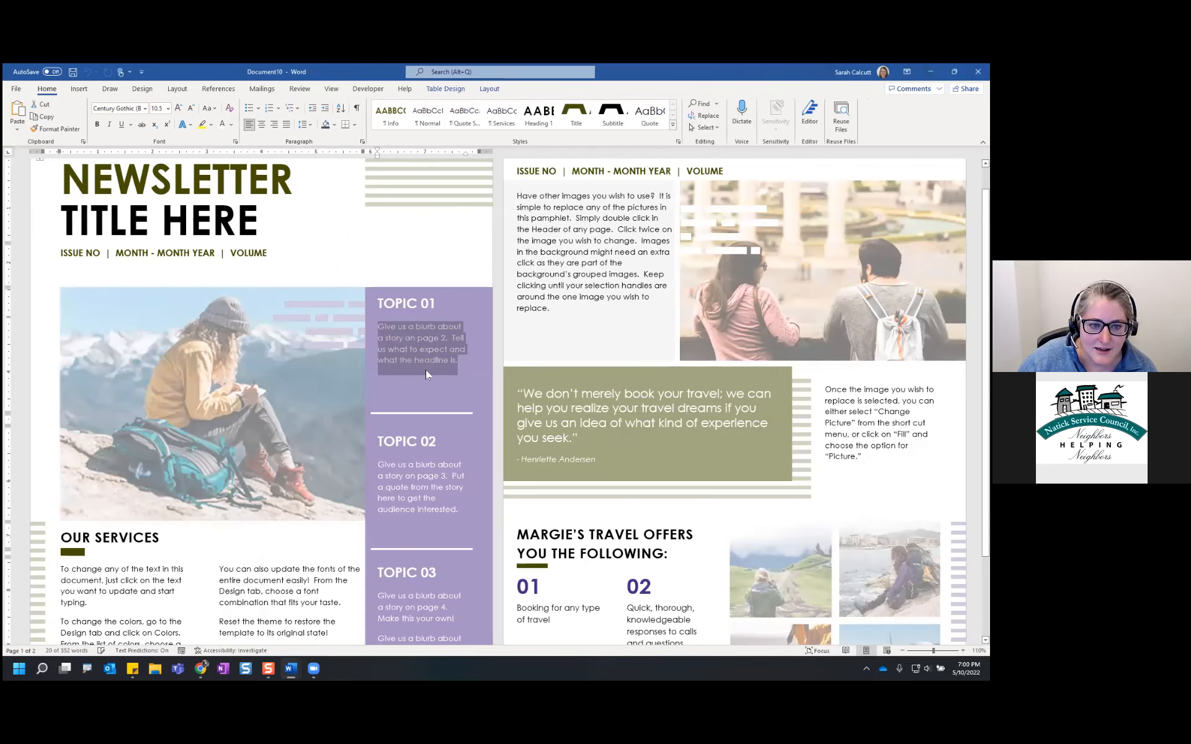
click(368, 88)
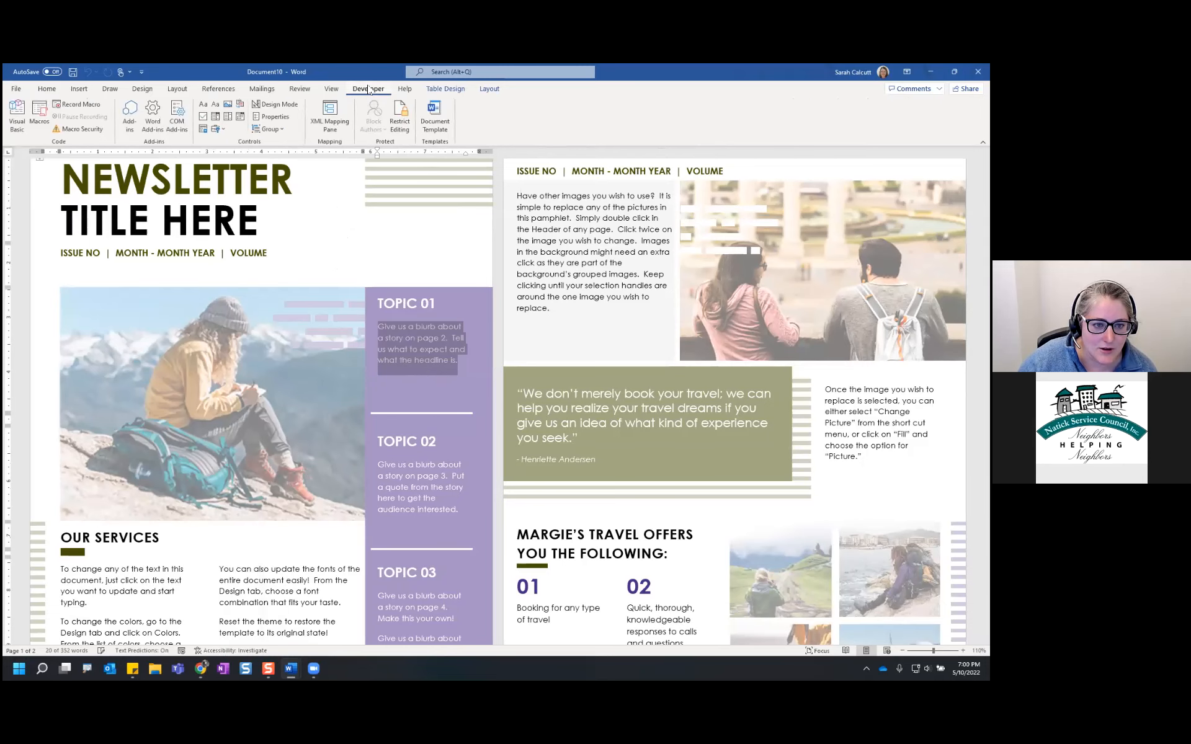
click(272, 116)
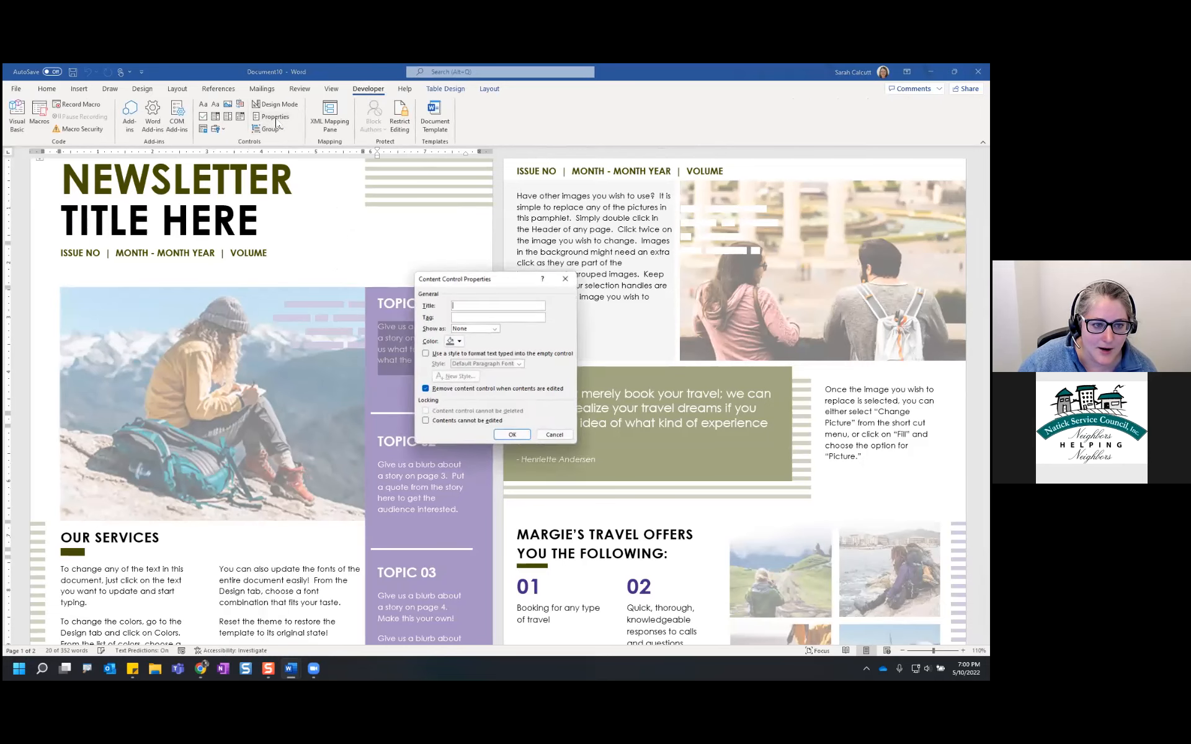
click(425, 389)
click(512, 436)
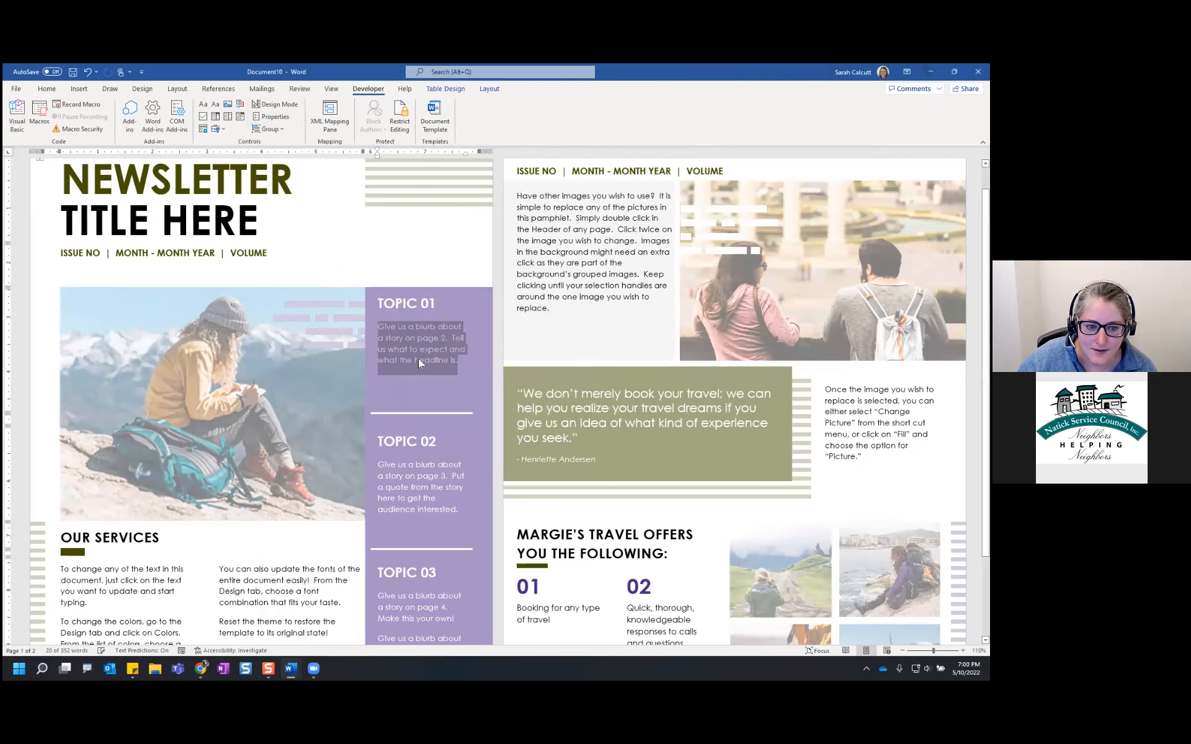
text(dfadszkjxcnvkj.nzxcv)
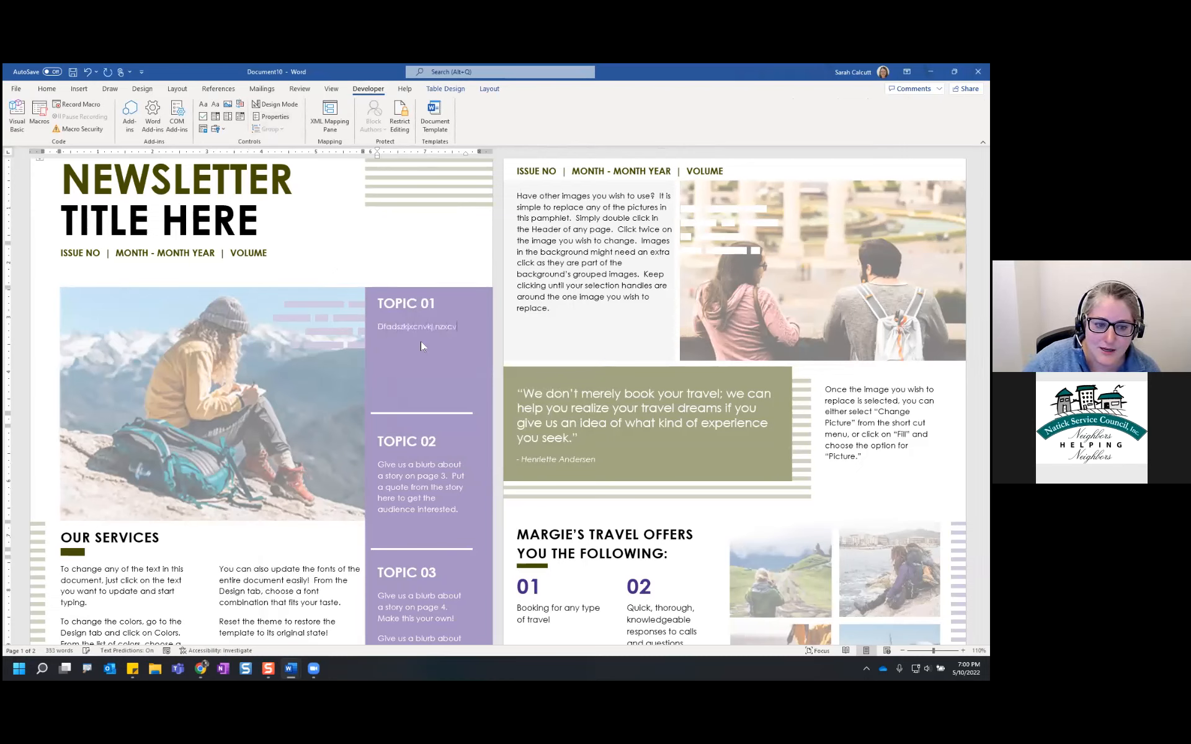
Step: Check the hiker picture, the first text block on page 2 and the Topic 01 text for content controls
click(276, 382)
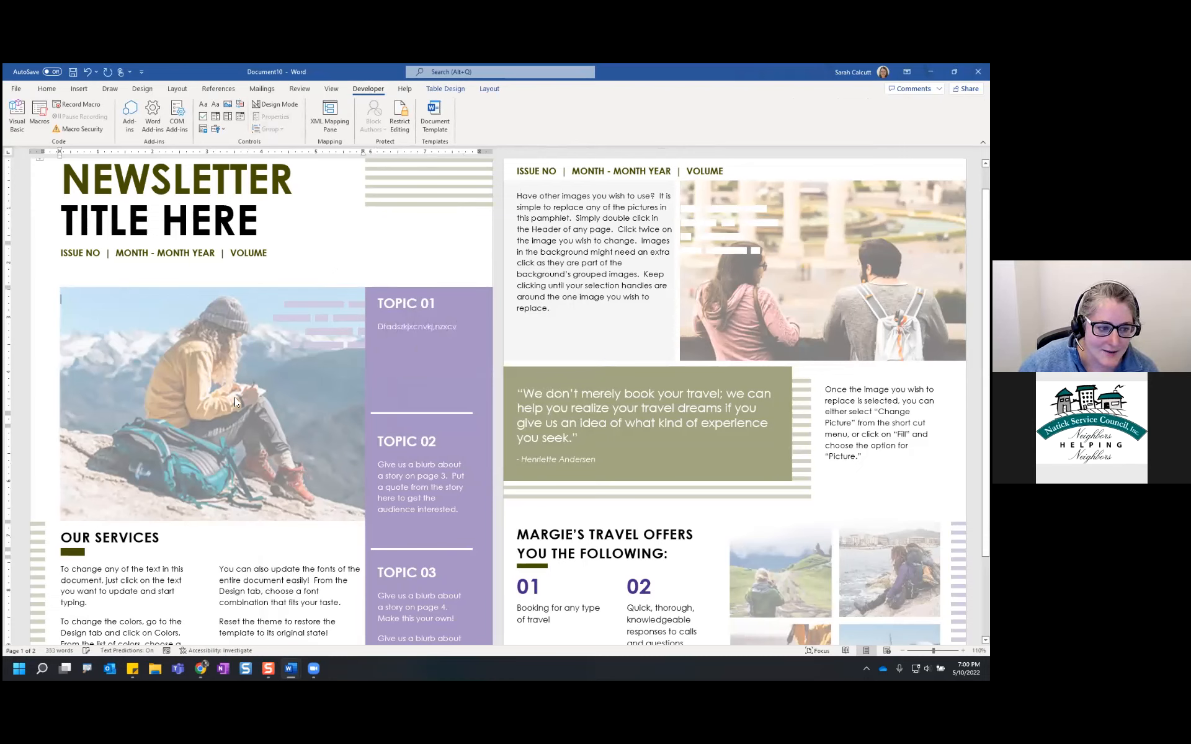
right_click(235, 397)
click(203, 392)
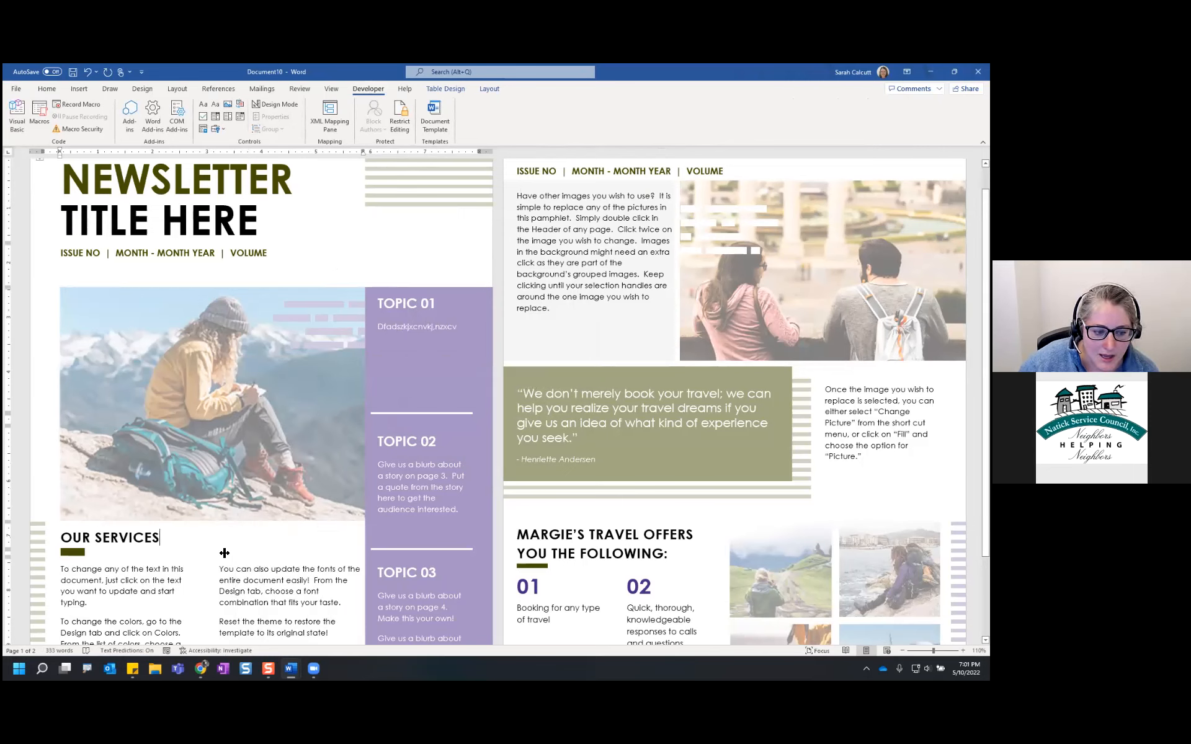
triple_click(535, 201)
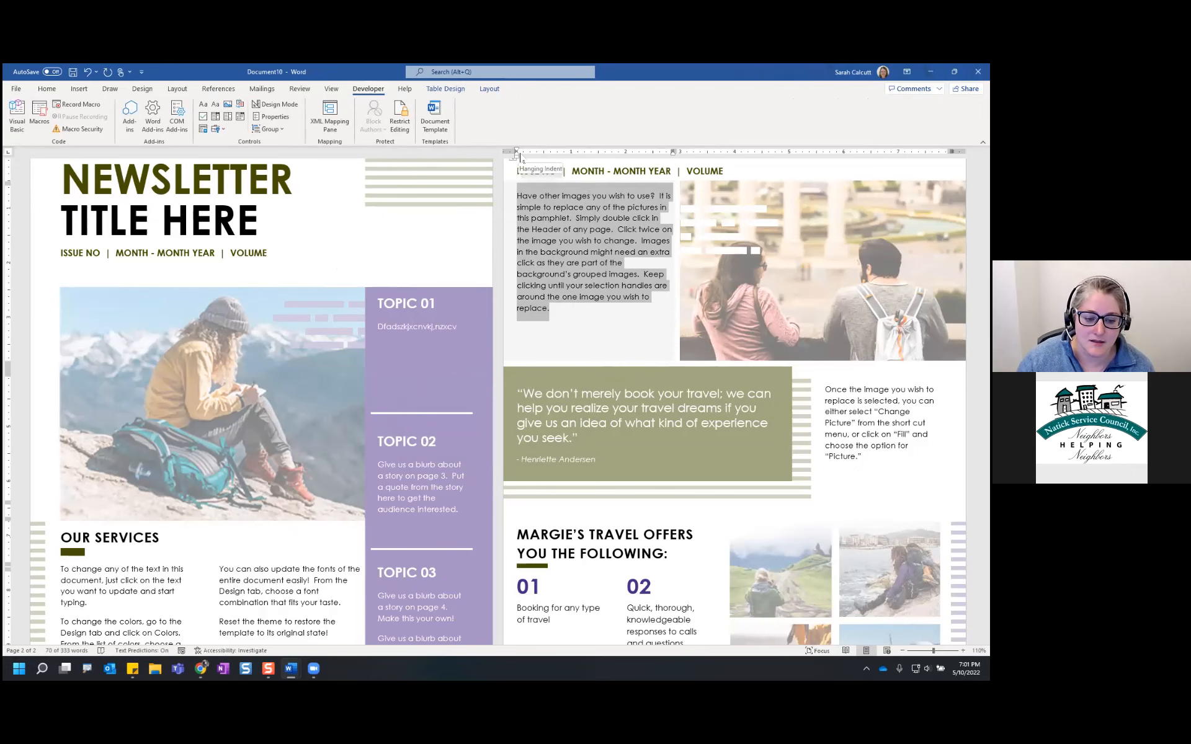
click(421, 338)
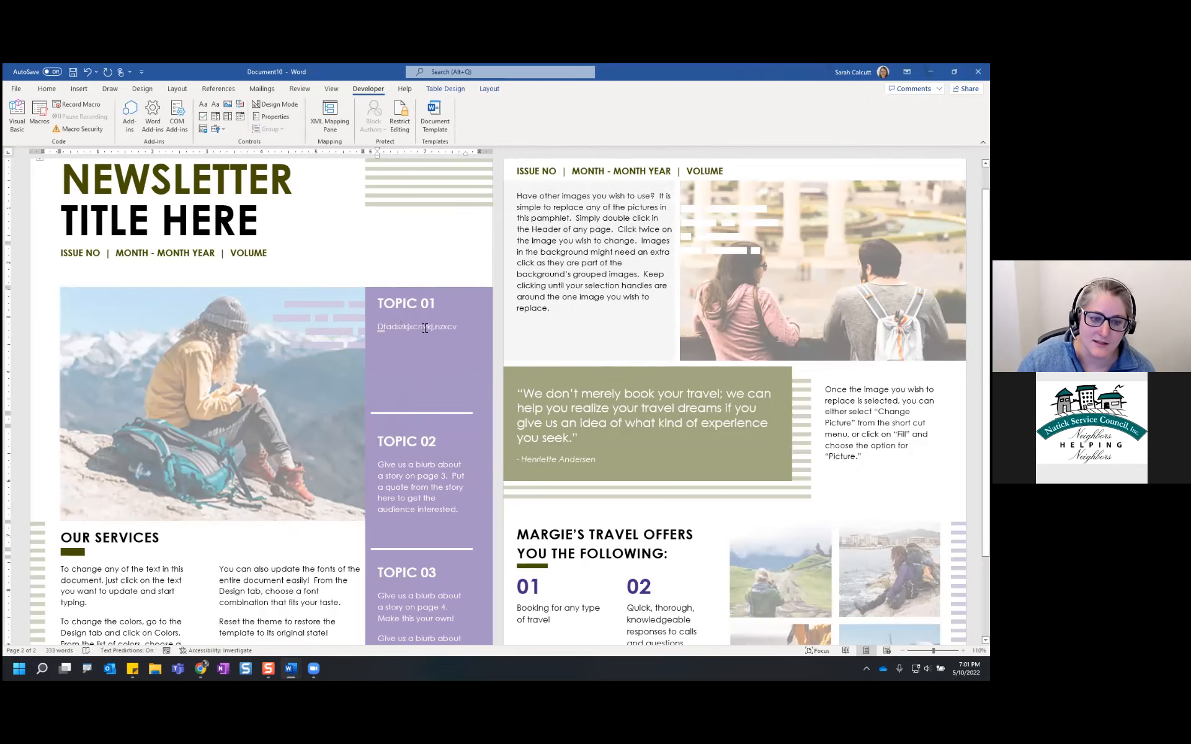
Step: Replace the Topic 02 placeholder text with "kjhbzxcjhv" and the first Topic 03 placeholder with "zcxhjvbjzhcx"
click(410, 472)
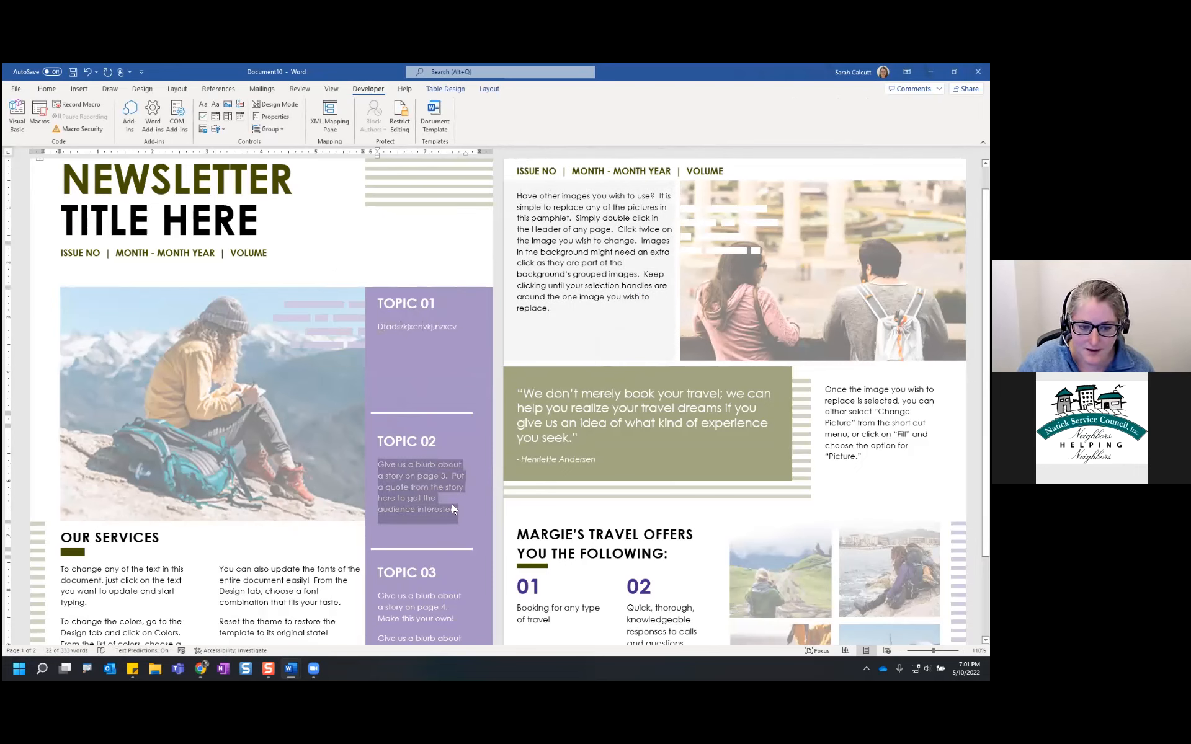
text(kjhbzxcjhj)
click(419, 606)
text(zcxhjvbjzhck)
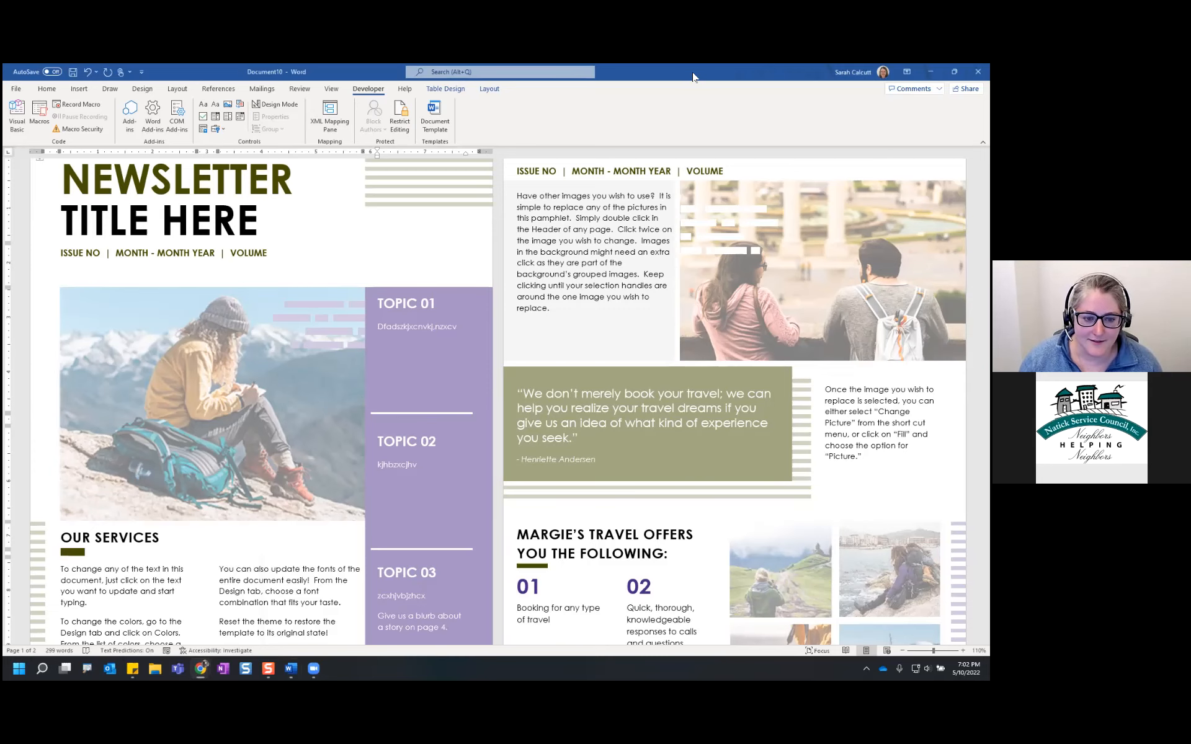
Step: Close the newsletter document without saving it, and close the Fake Florist Form to return to the practice form
drag(693, 70, 673, 110)
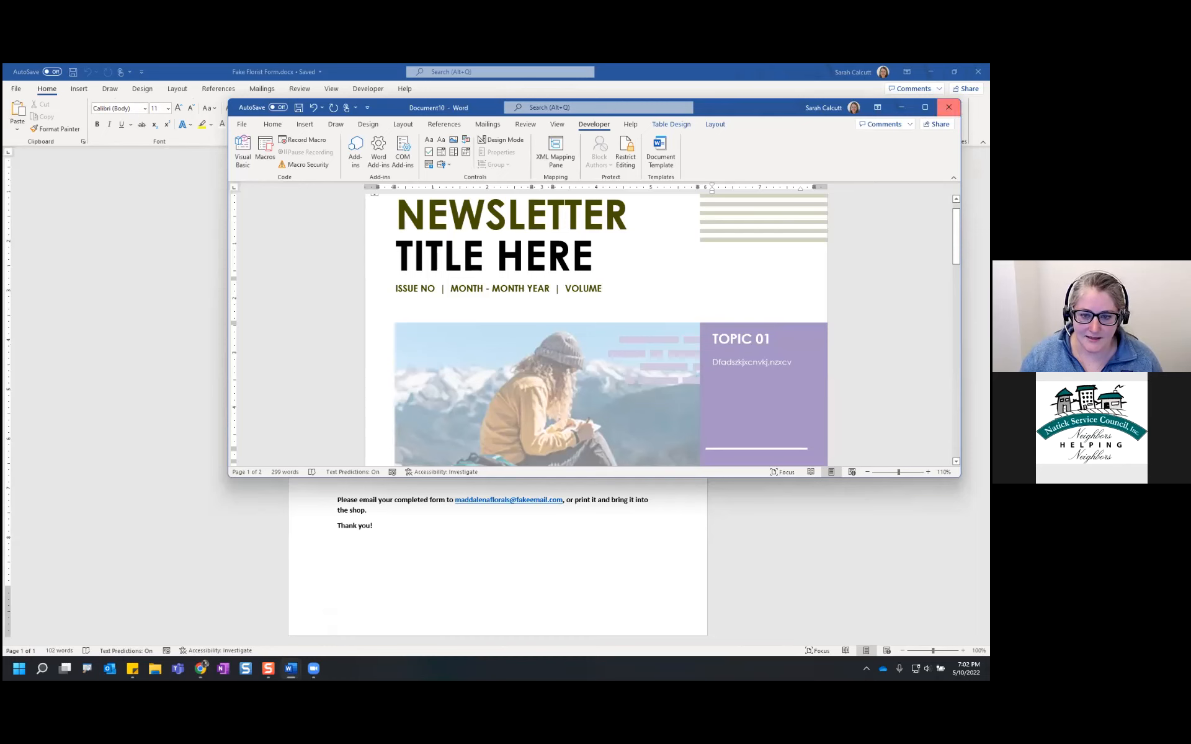
click(948, 107)
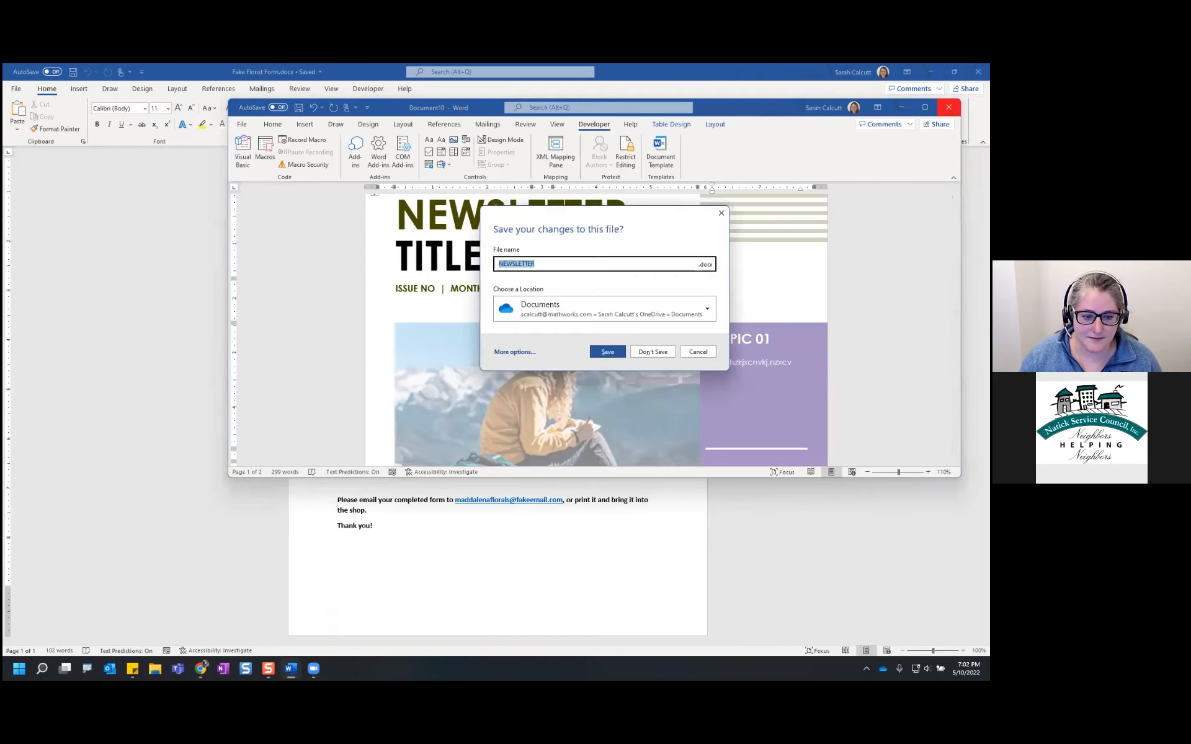
click(644, 351)
drag(789, 68, 732, 145)
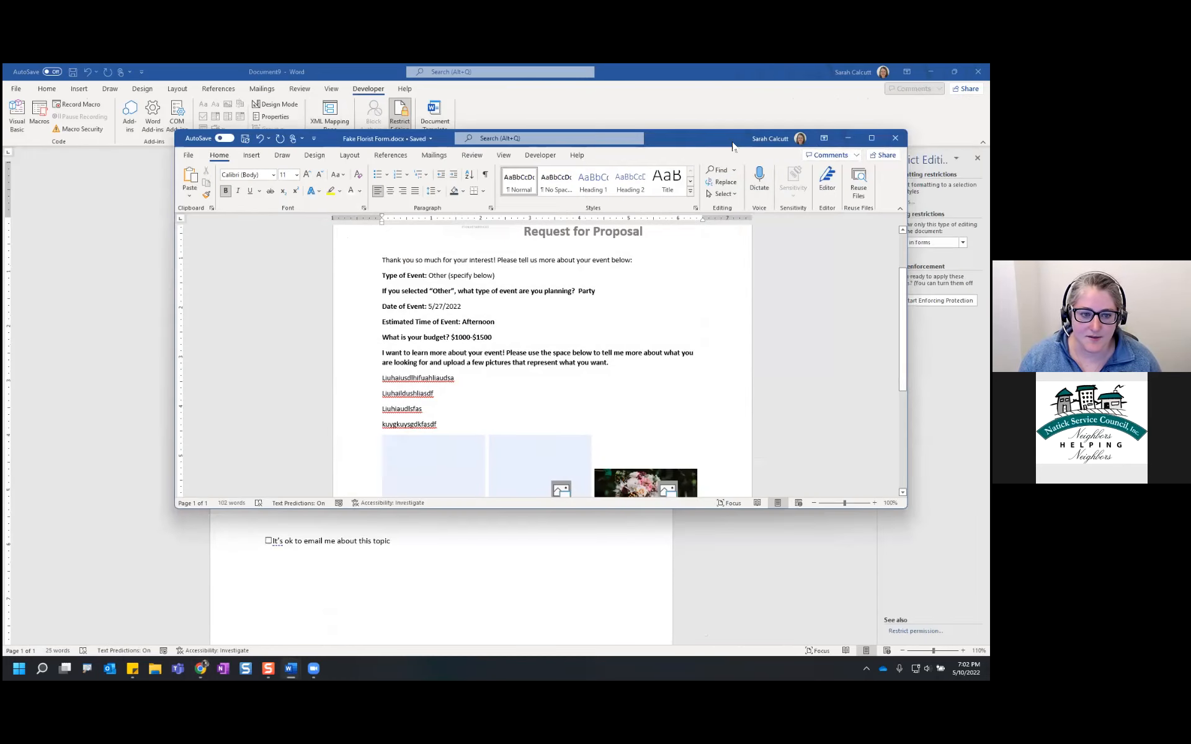
click(895, 138)
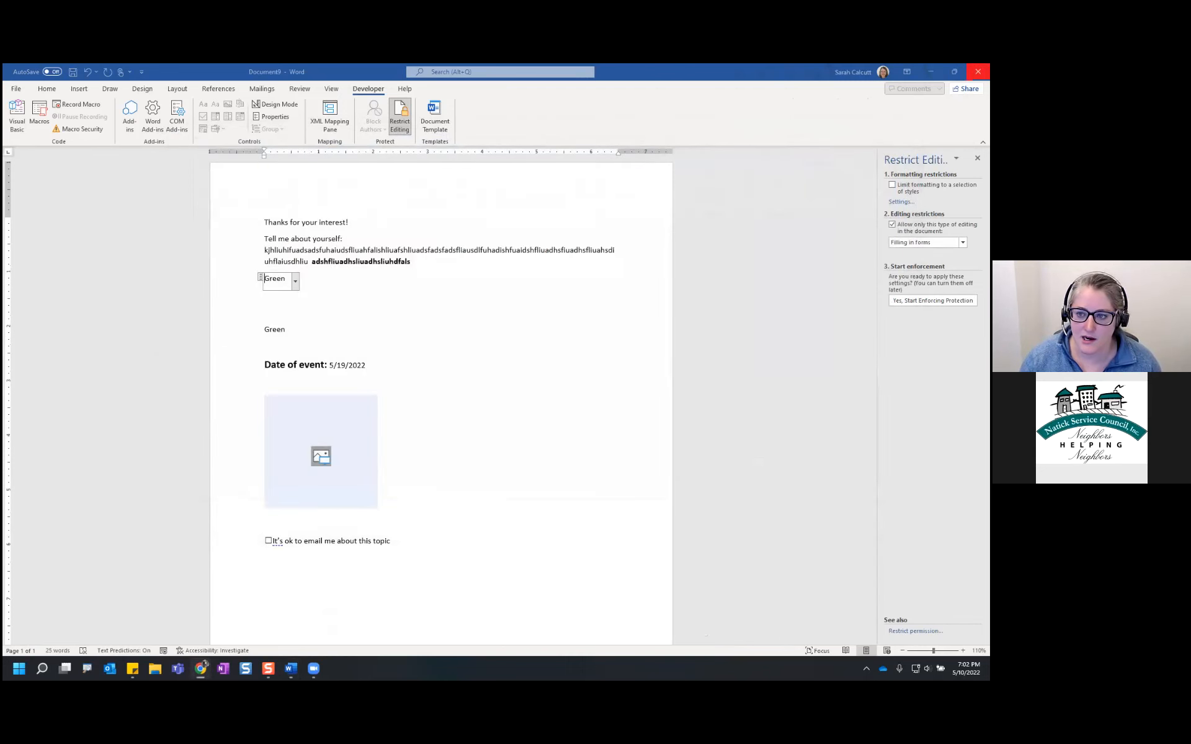
Step: Close the practice form and the NSC Newsletter document without saving either one
click(978, 71)
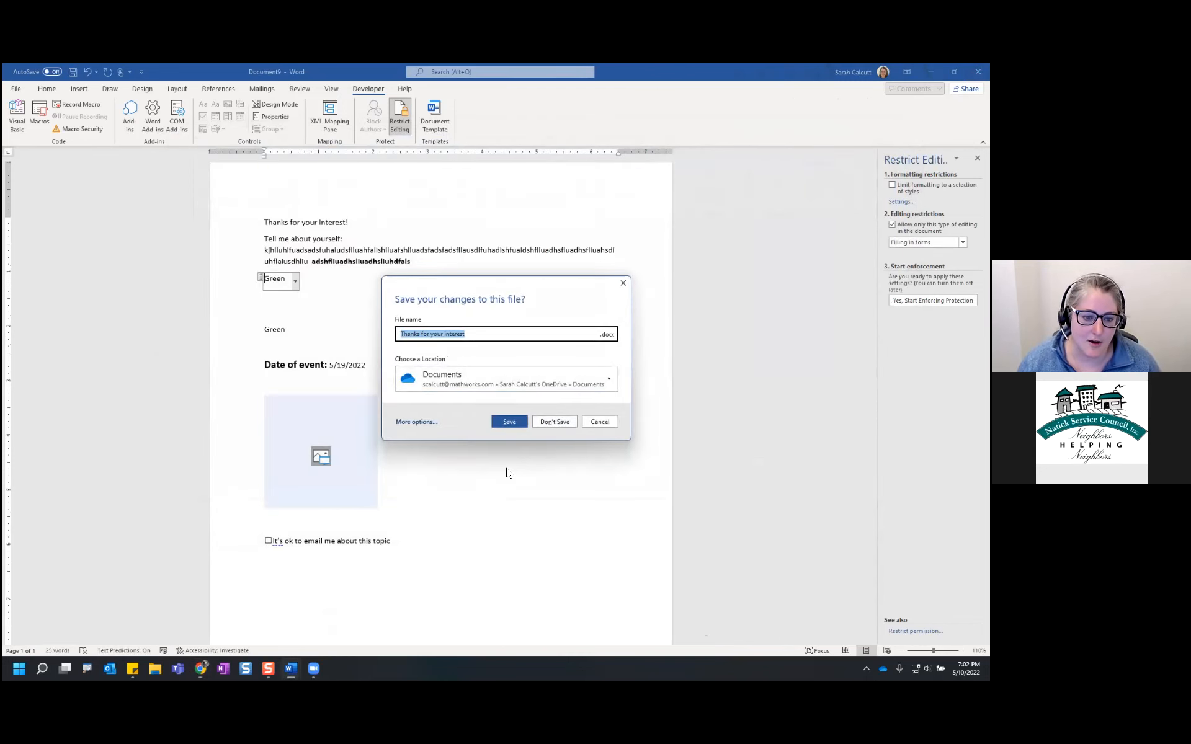
click(555, 422)
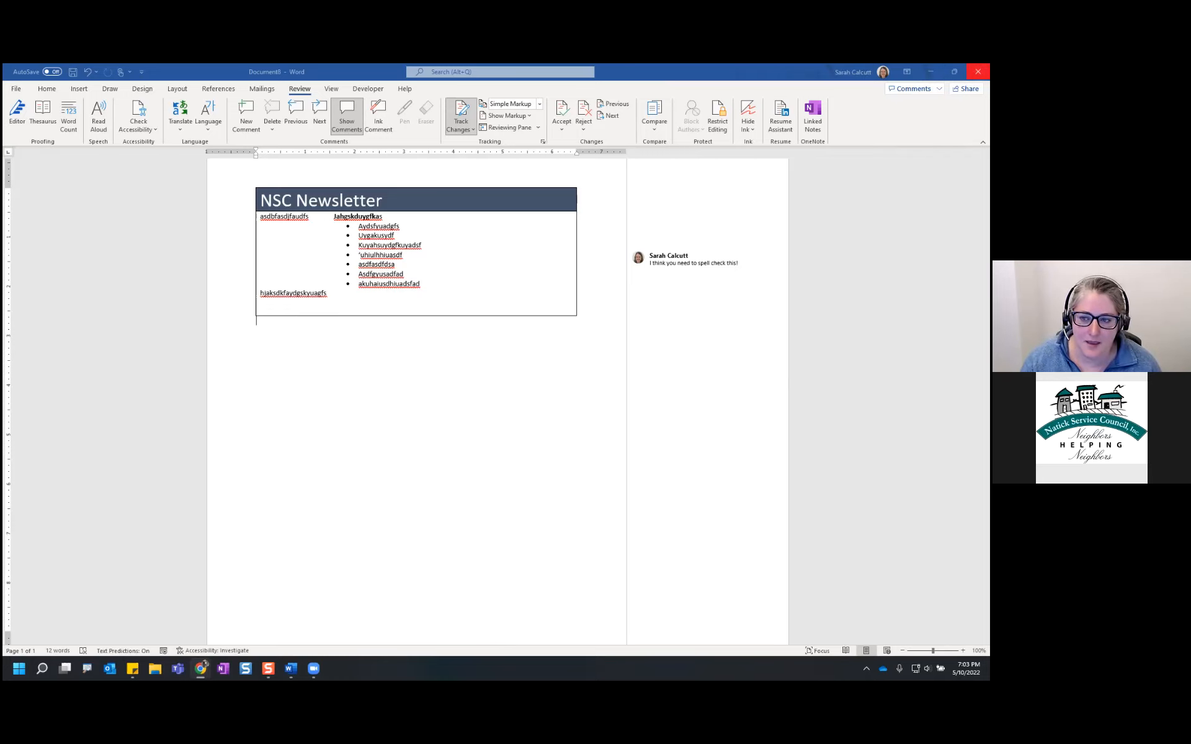
click(978, 71)
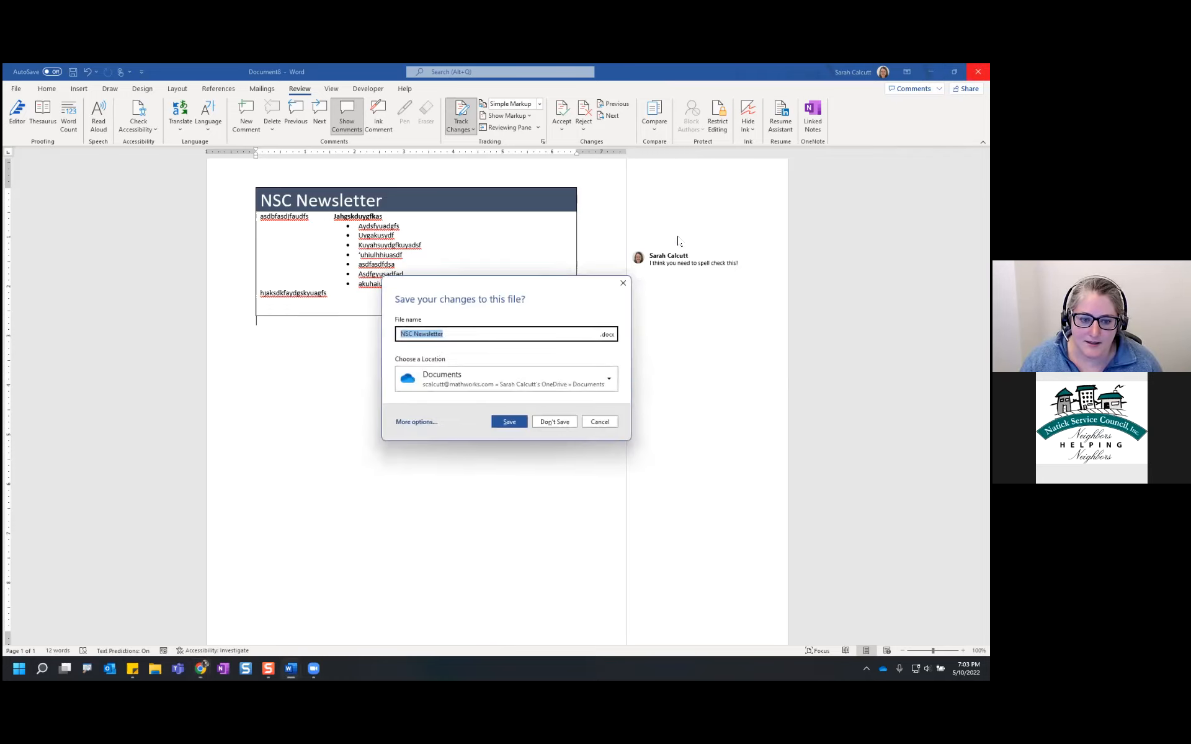
click(562, 421)
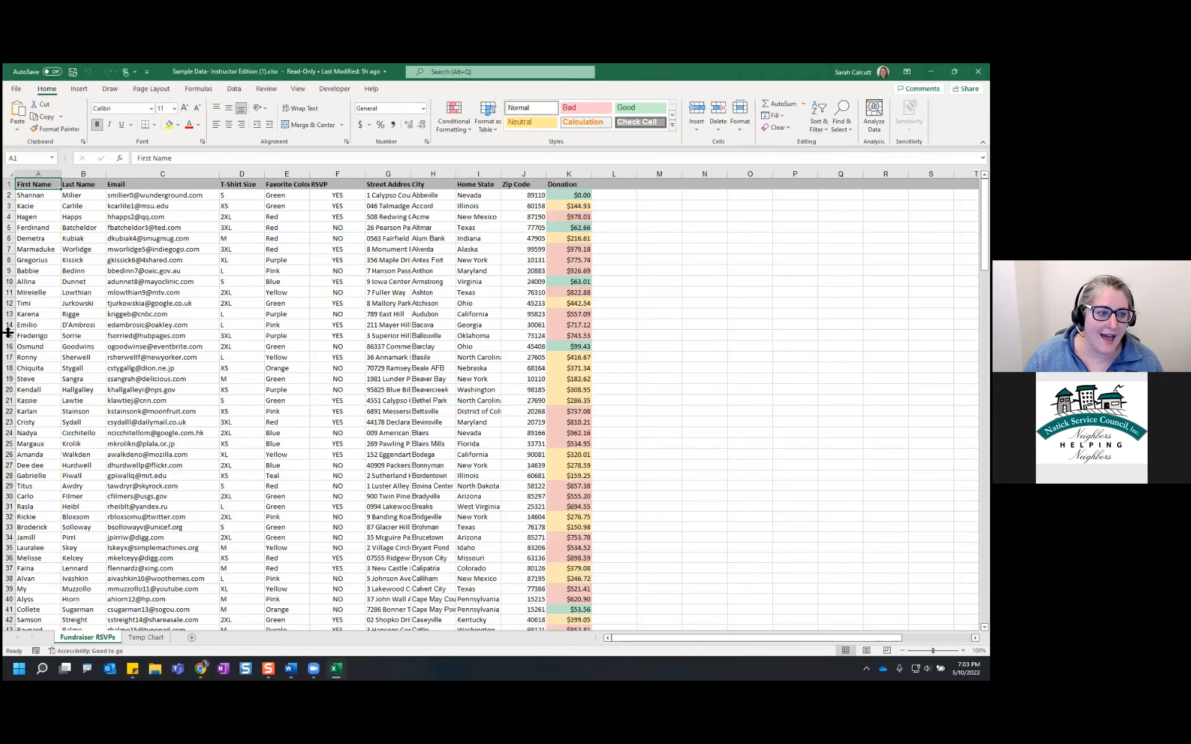
Step: Review the names, emails, T-shirt sizes, favorite colors and RSVP answers in the Fundraiser RSVPs sheet
drag(34, 196, 100, 303)
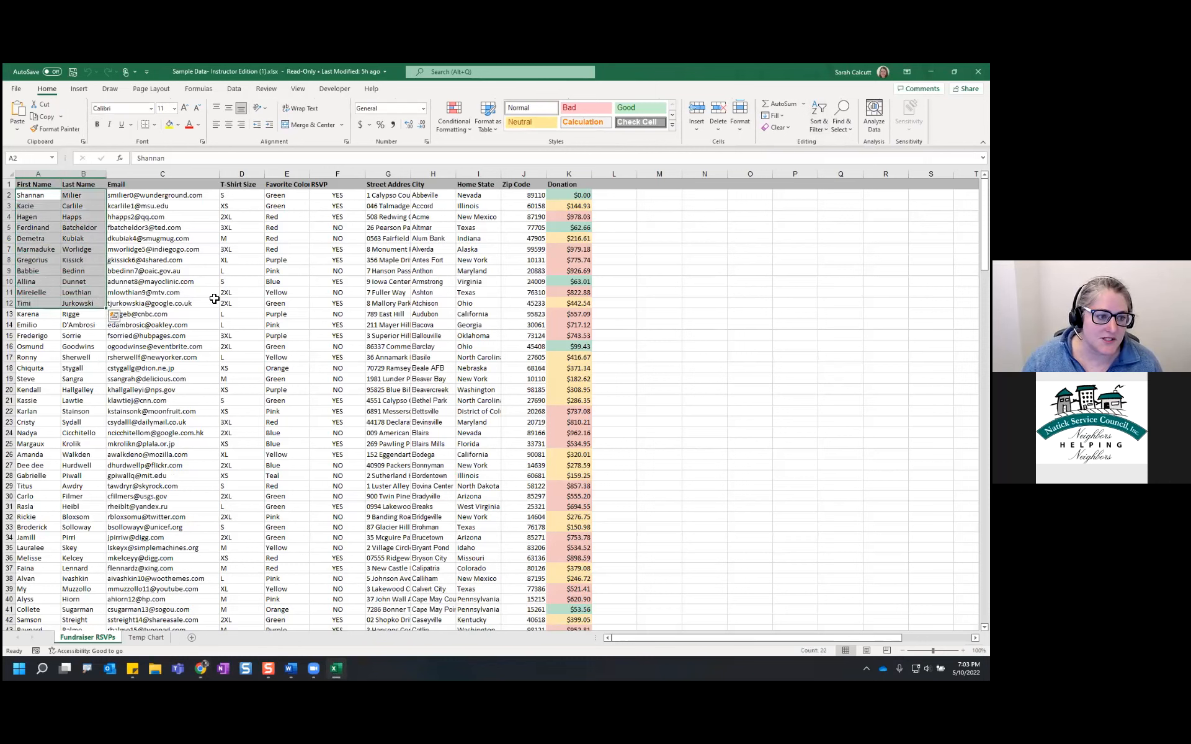
click(214, 301)
drag(180, 205, 178, 261)
click(211, 262)
drag(250, 193, 278, 308)
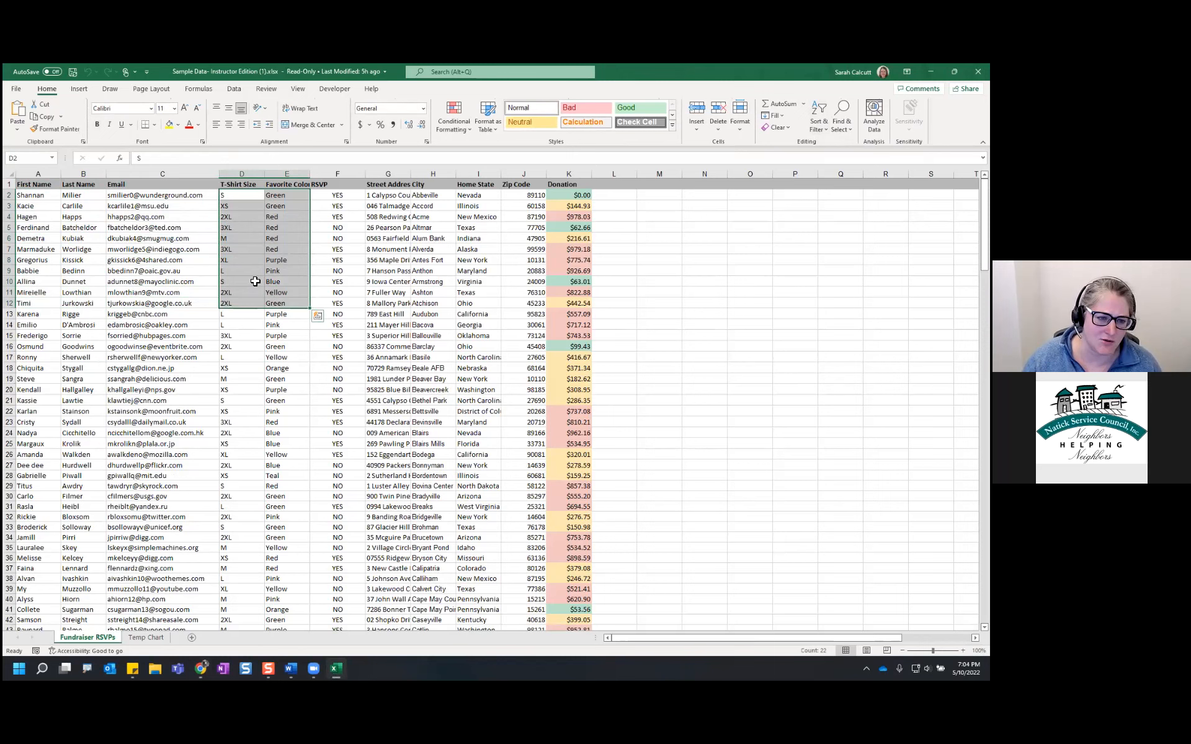
click(351, 210)
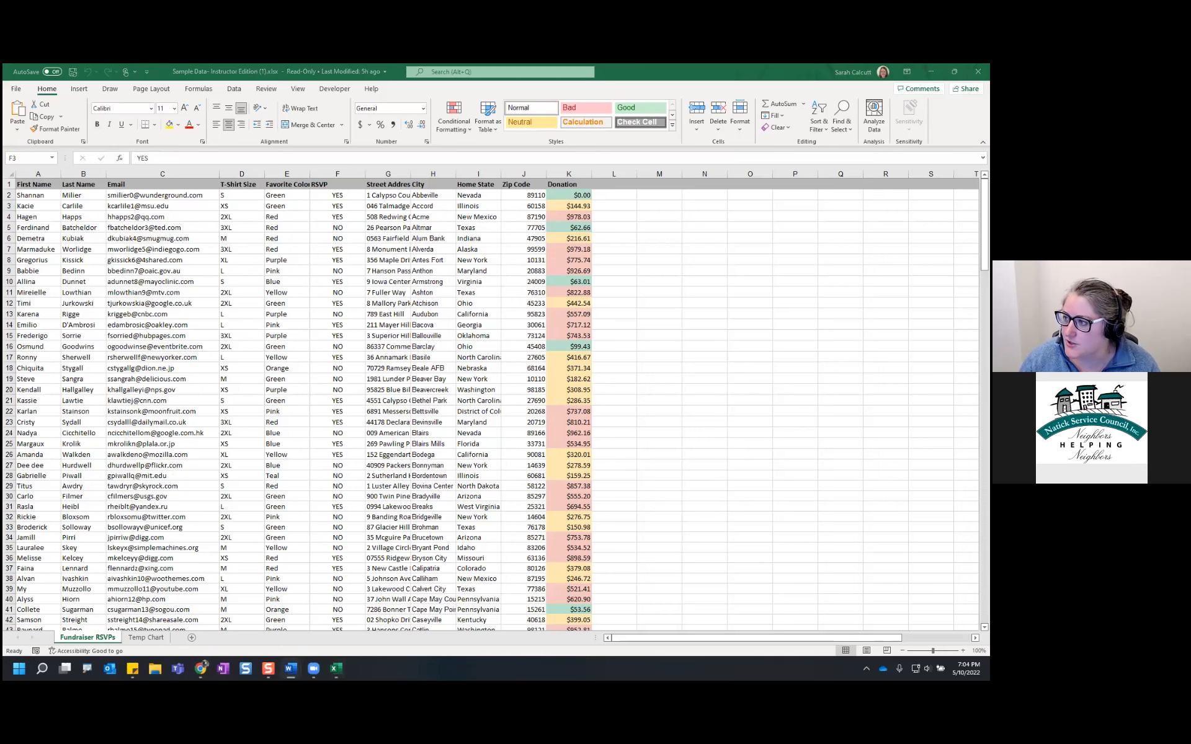
Step: Switch to the Sample Letter- Pre Mail Merge document in Word and examine its NAME and ADDRESS placeholders
key(alt+Tab)
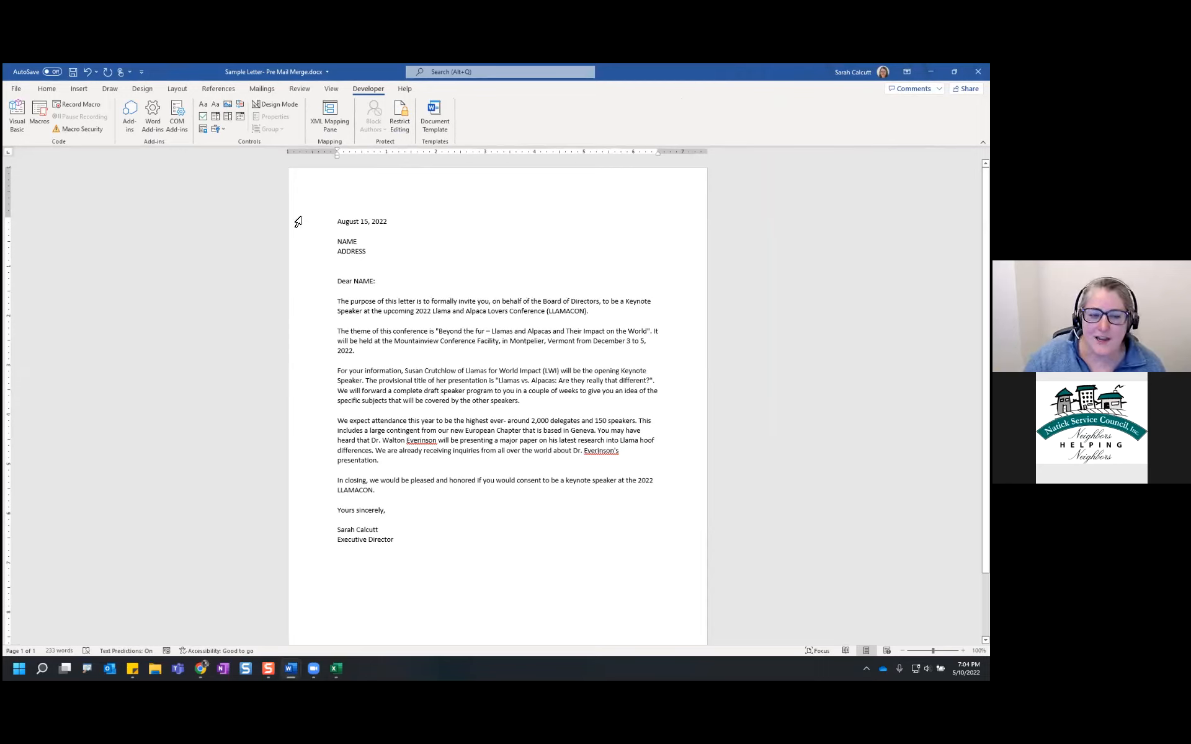
double_click(344, 251)
drag(344, 251, 373, 286)
click(372, 286)
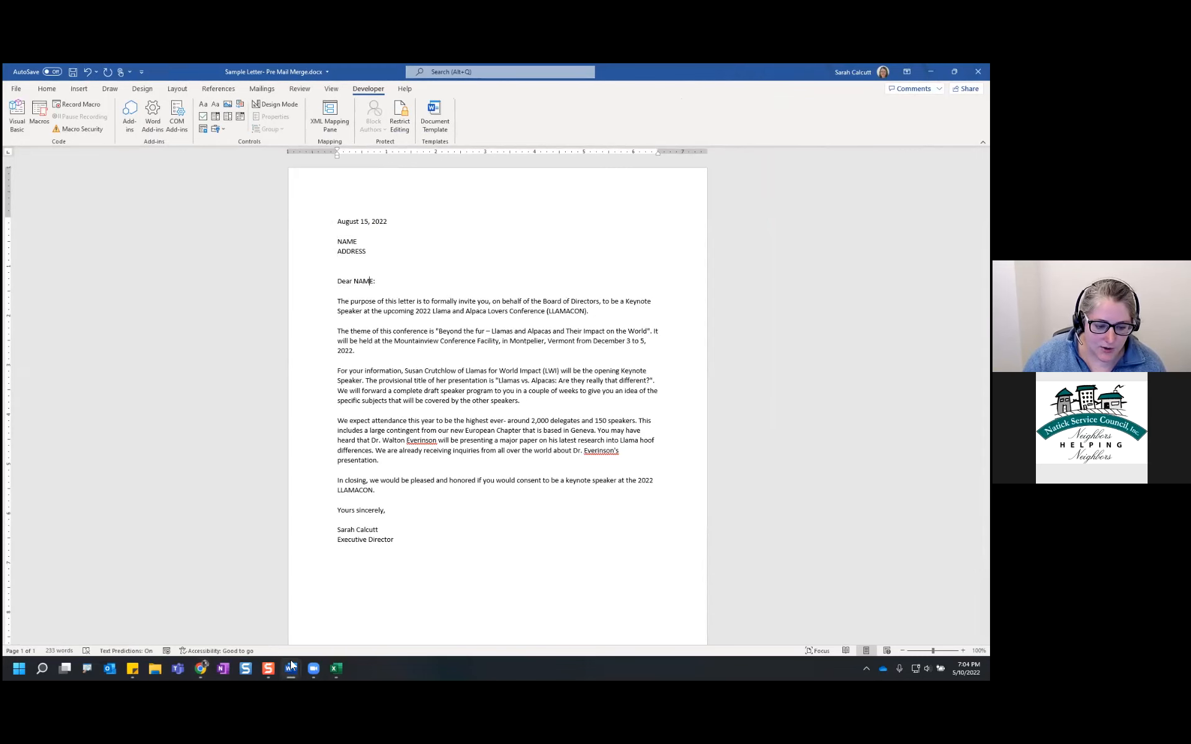
Step: Shrink the sample data workbook window in Excel and minimize it, and bring up the mail merge commands for the letter in Word
click(336, 668)
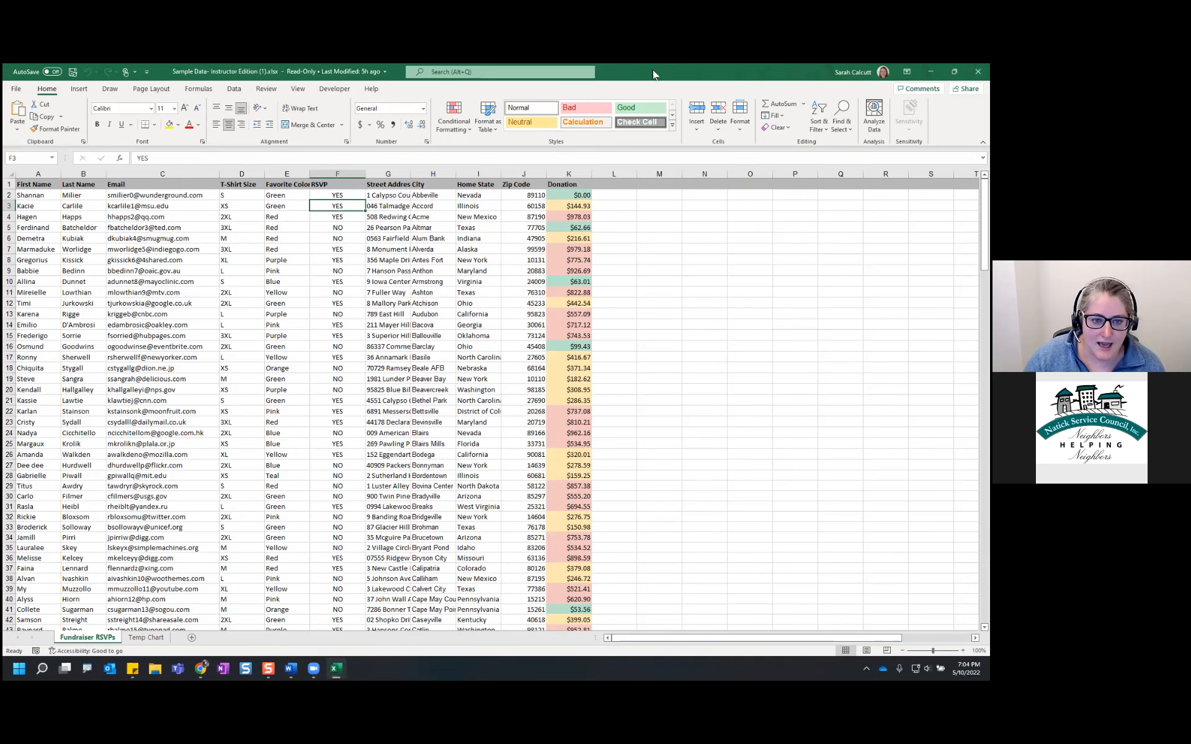
drag(653, 71, 576, 137)
click(696, 77)
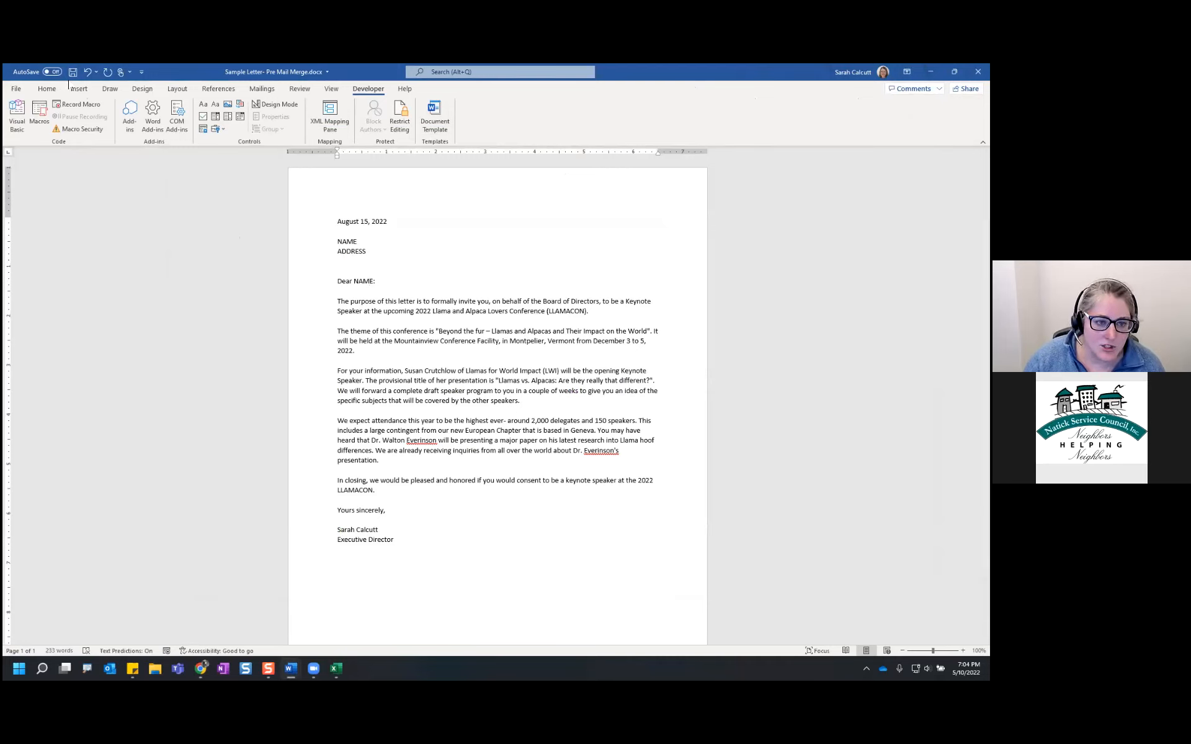
click(264, 89)
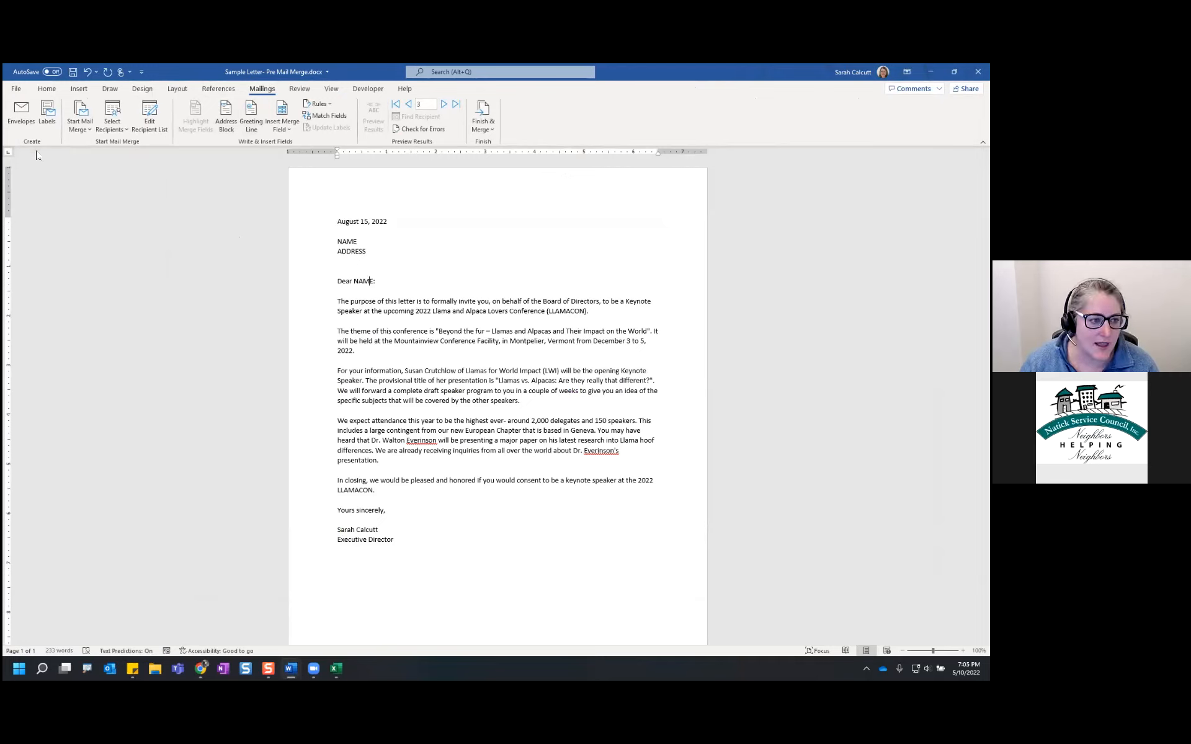
mouse_move(33, 177)
mouse_down()
mouse_move(21, 132)
mouse_move(59, 177)
mouse_move(55, 130)
mouse_move(67, 140)
mouse_up()
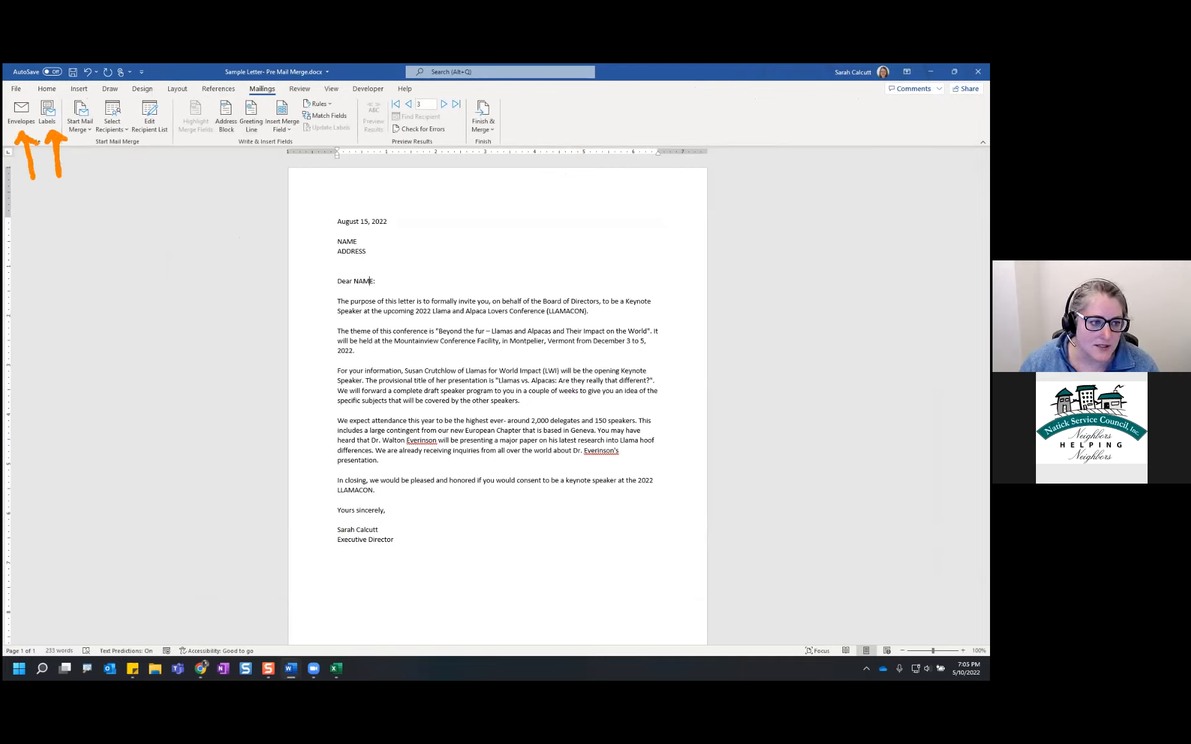
click(59, 181)
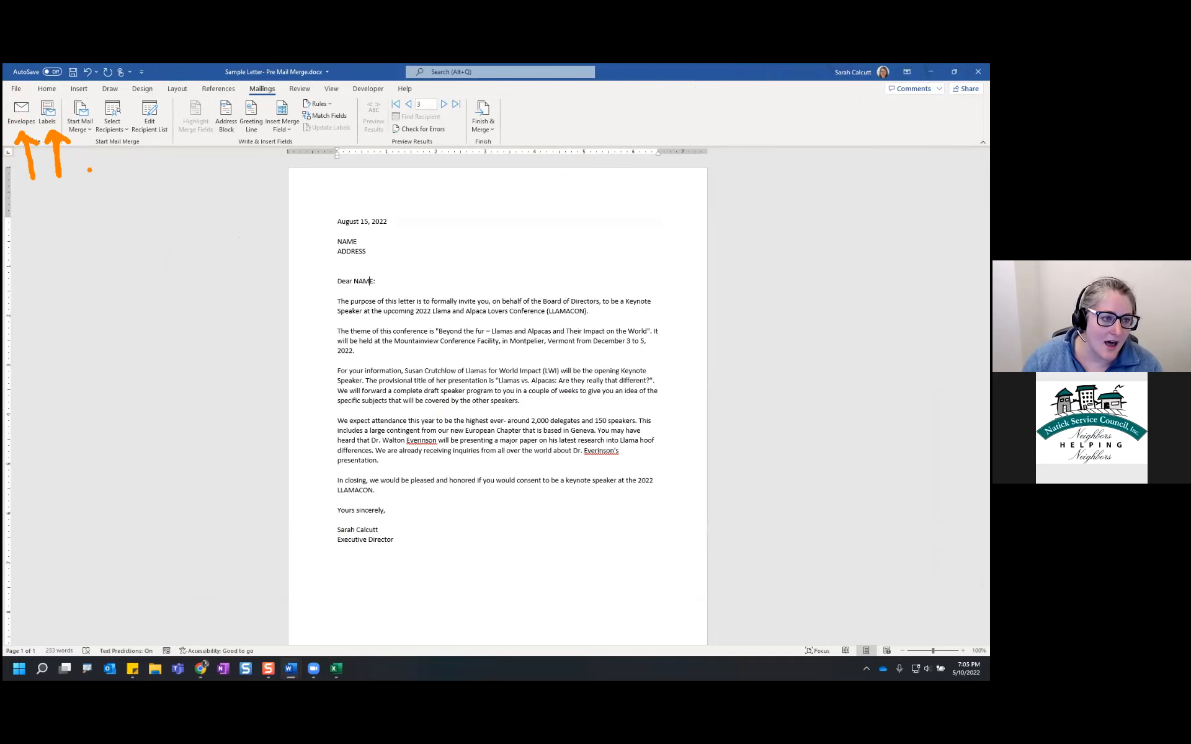
key(e)
mouse_move(86, 179)
mouse_down()
mouse_move(80, 139)
mouse_move(69, 151)
mouse_move(96, 153)
mouse_up()
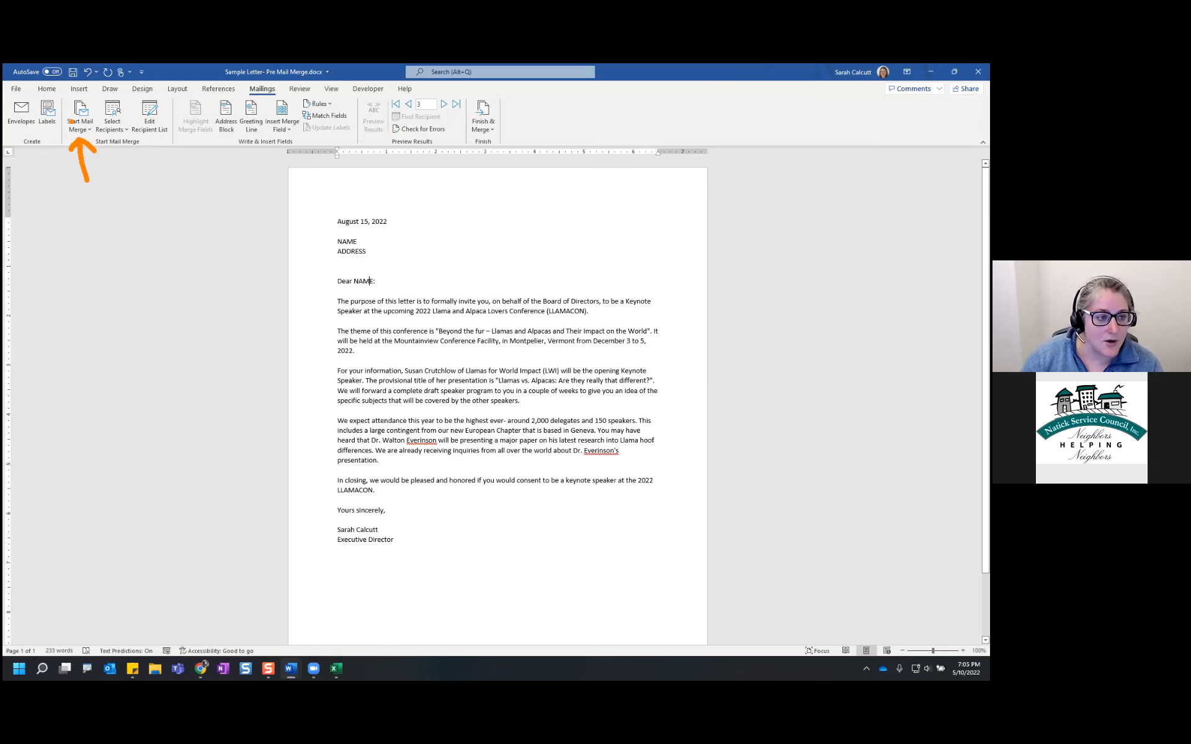
Step: Start the Step-by-Step Mail Merge Wizard for the letter and go back to its document type selection
click(80, 121)
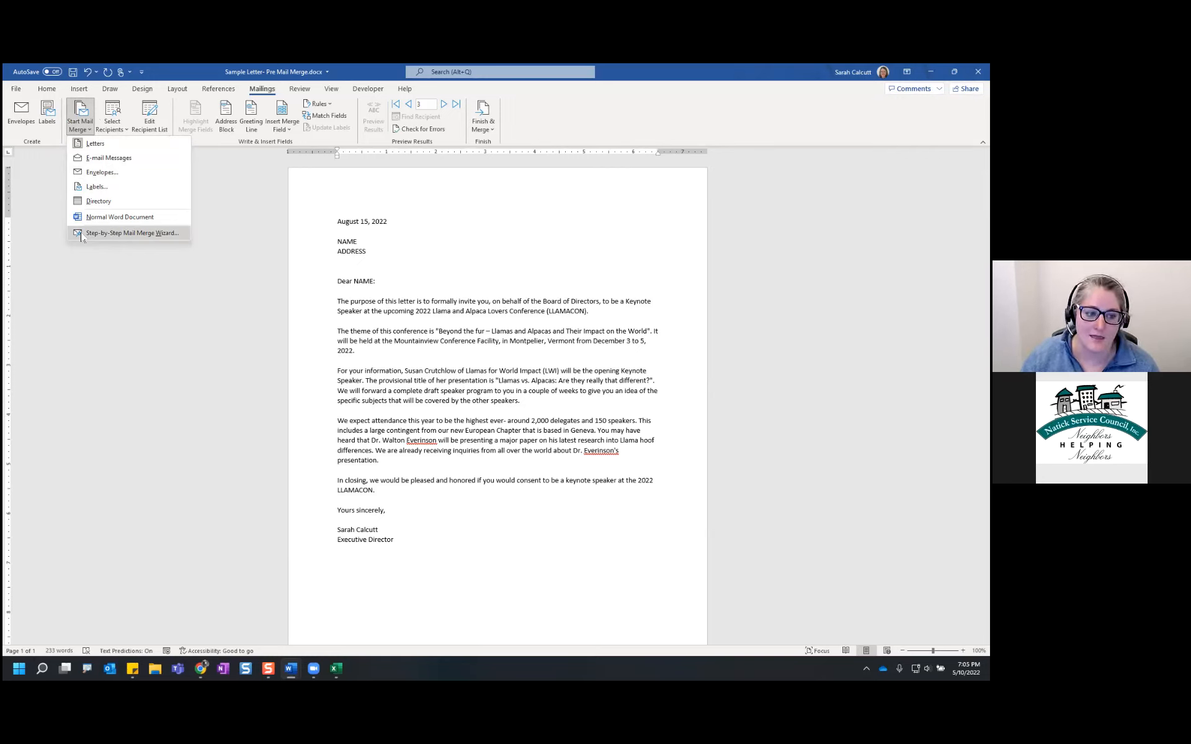
click(125, 234)
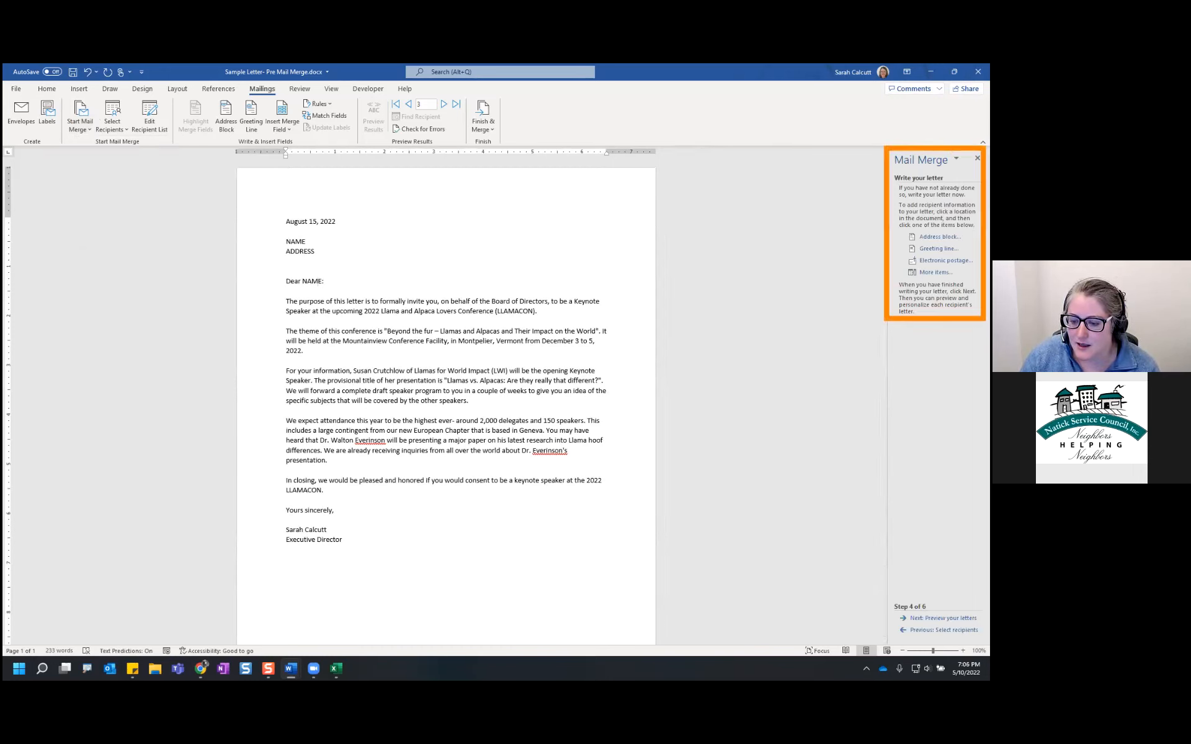
click(911, 631)
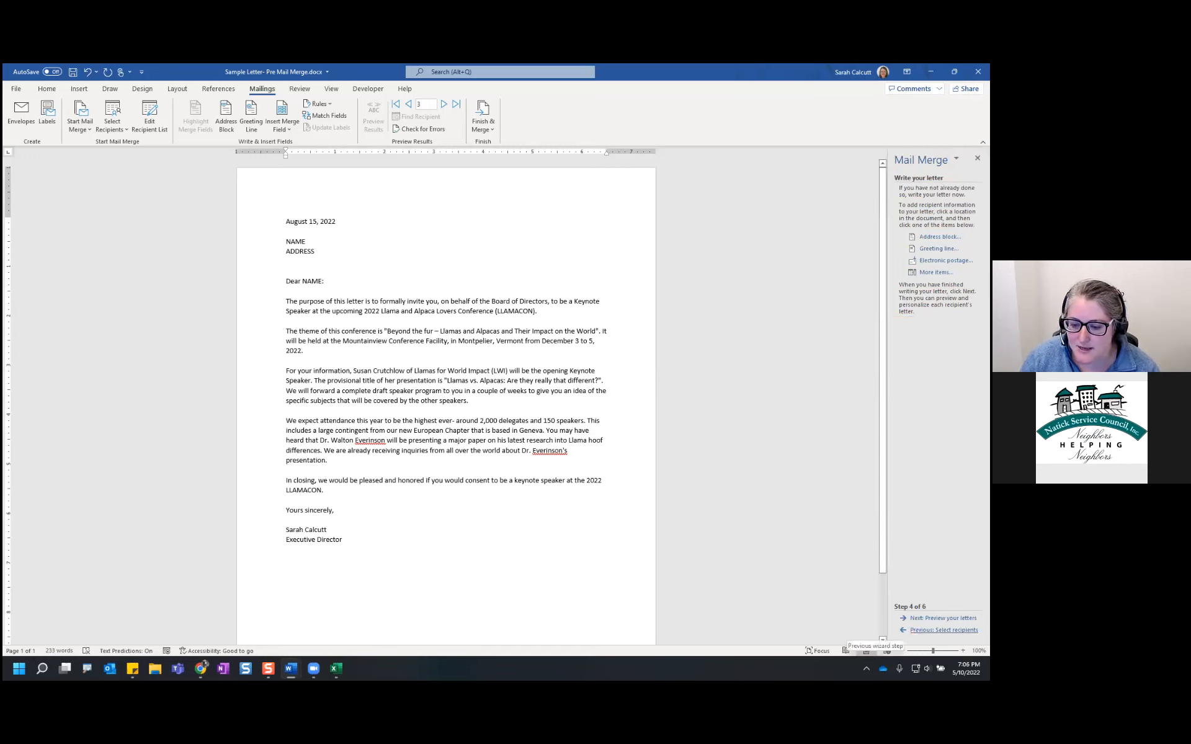
click(911, 631)
click(911, 631)
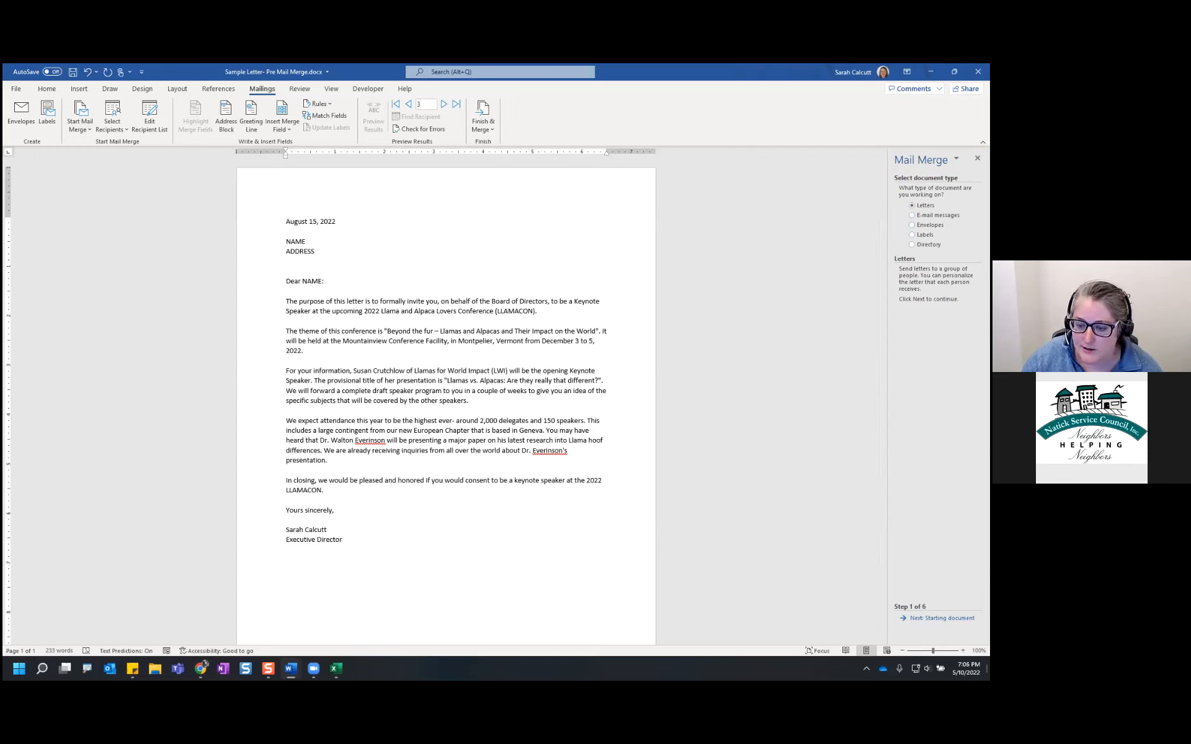
Step: Keep Letters as the document type and the current document as the starting document, and advance to selecting recipients
click(942, 618)
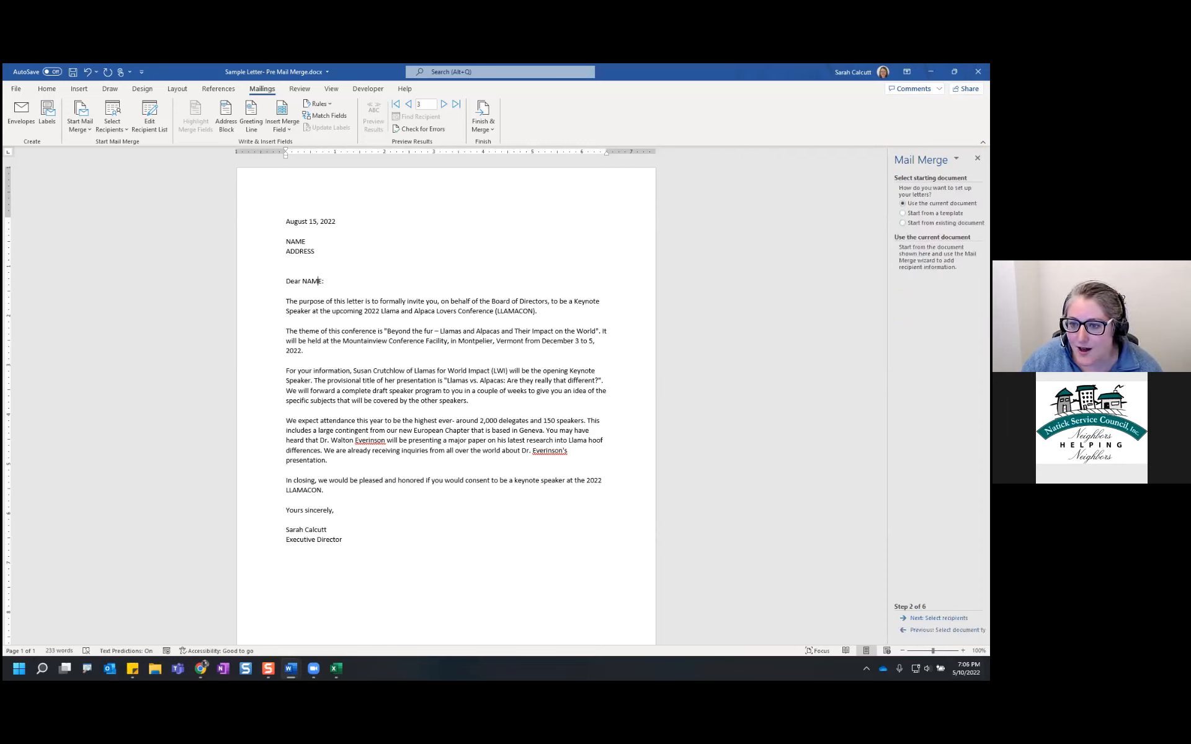
drag(284, 222, 452, 547)
click(451, 546)
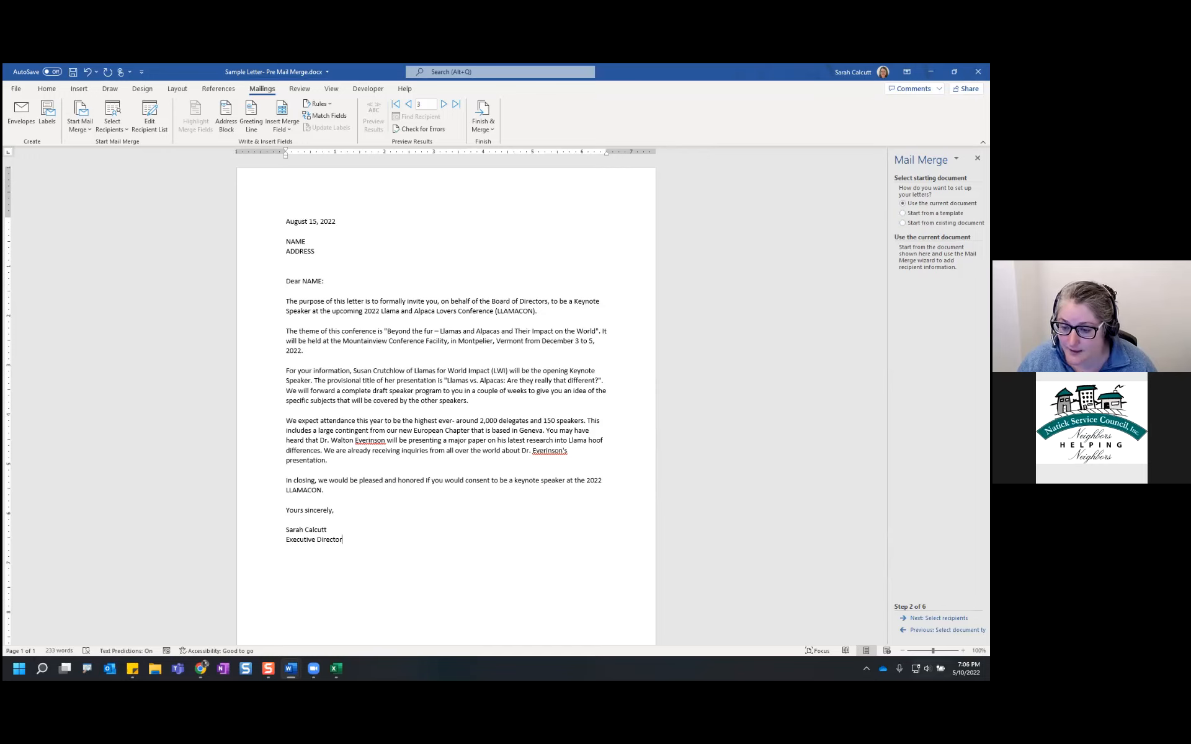
click(938, 618)
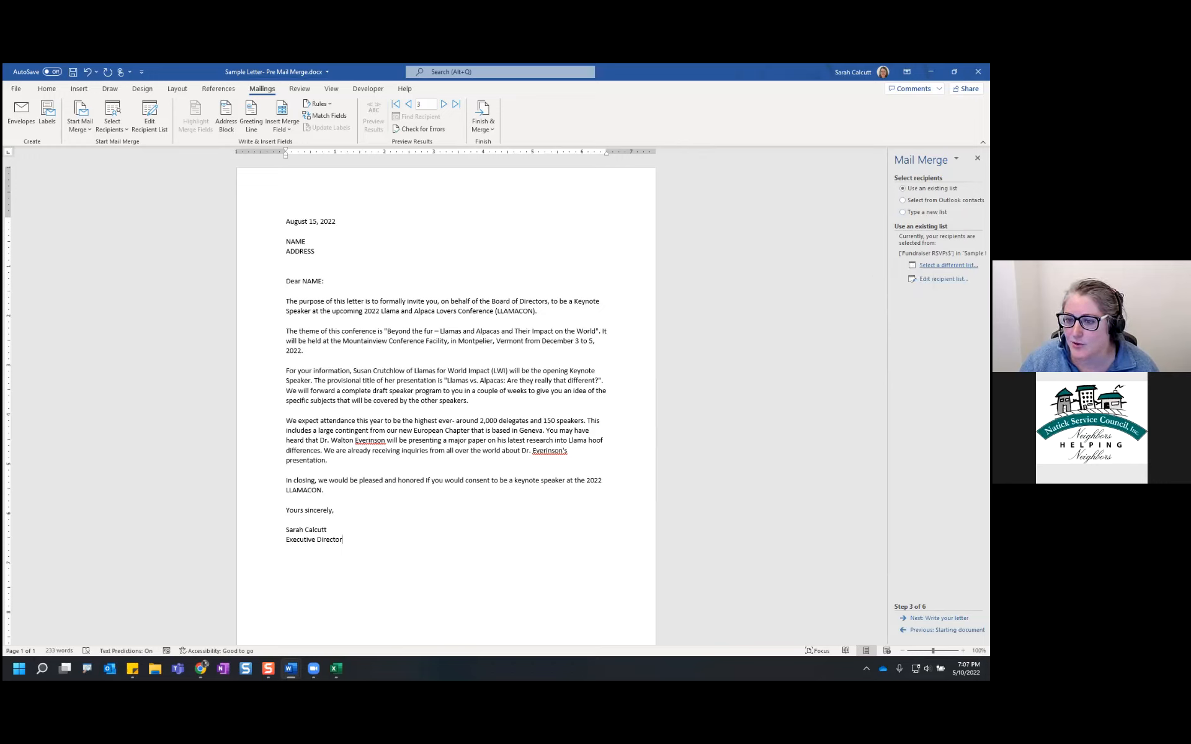
Step: Choose Sample Data- Instructor Edition (1).xlsx from the desktop as a different existing recipient list
click(948, 265)
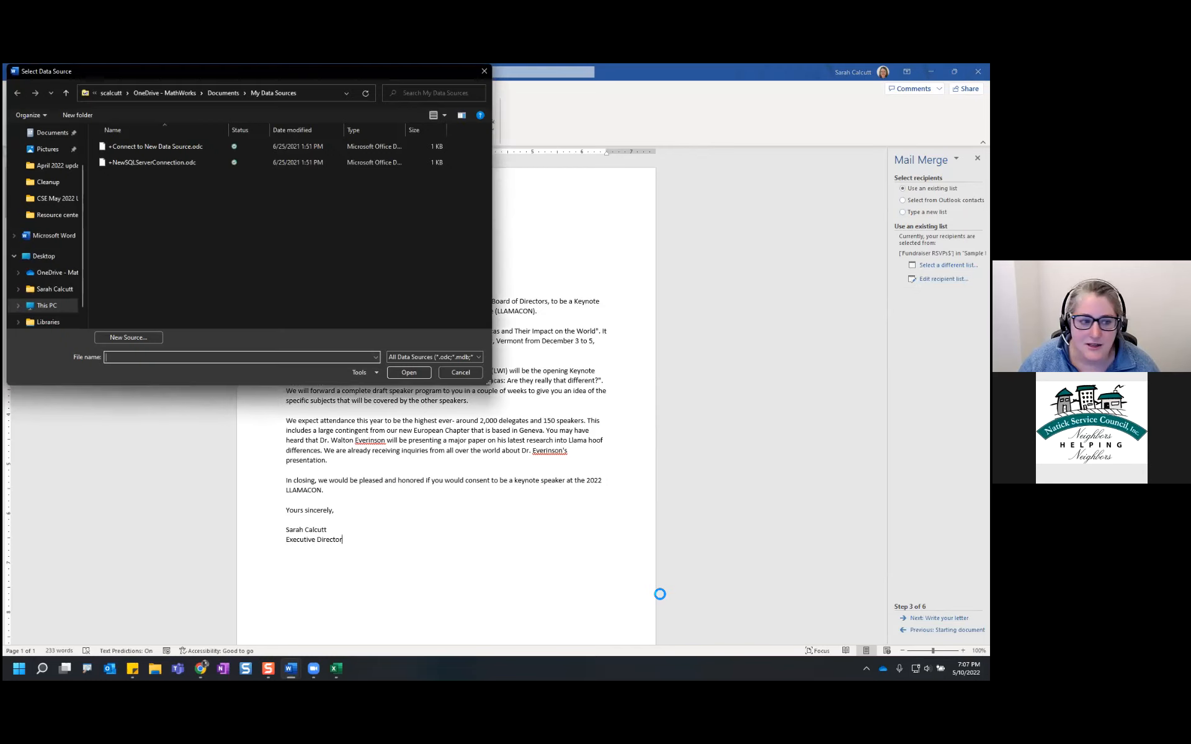
click(44, 255)
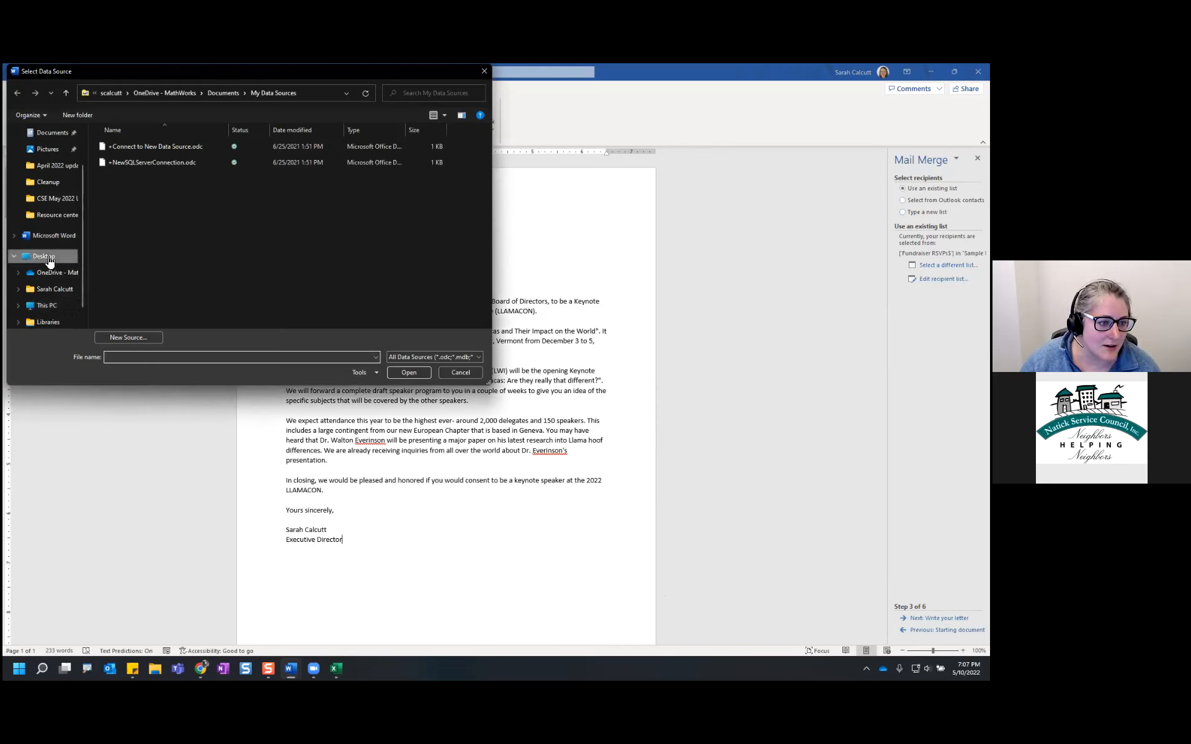
scroll(256, 240, down, 1)
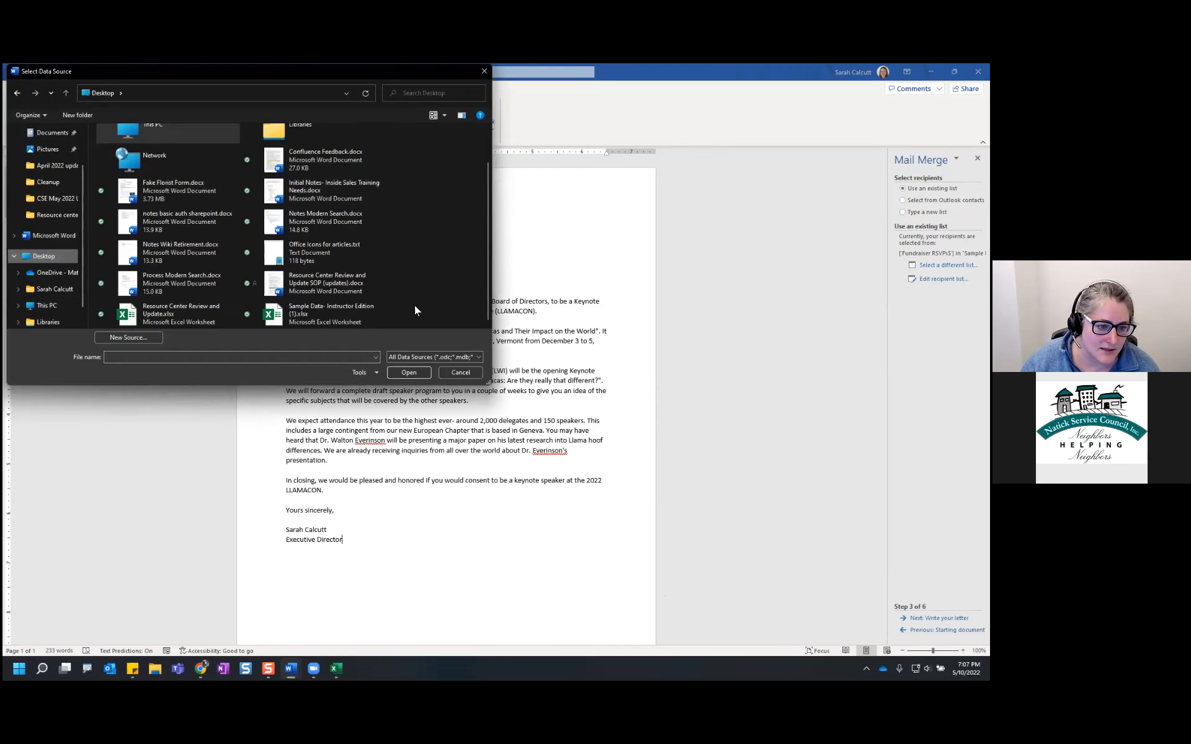
click(285, 316)
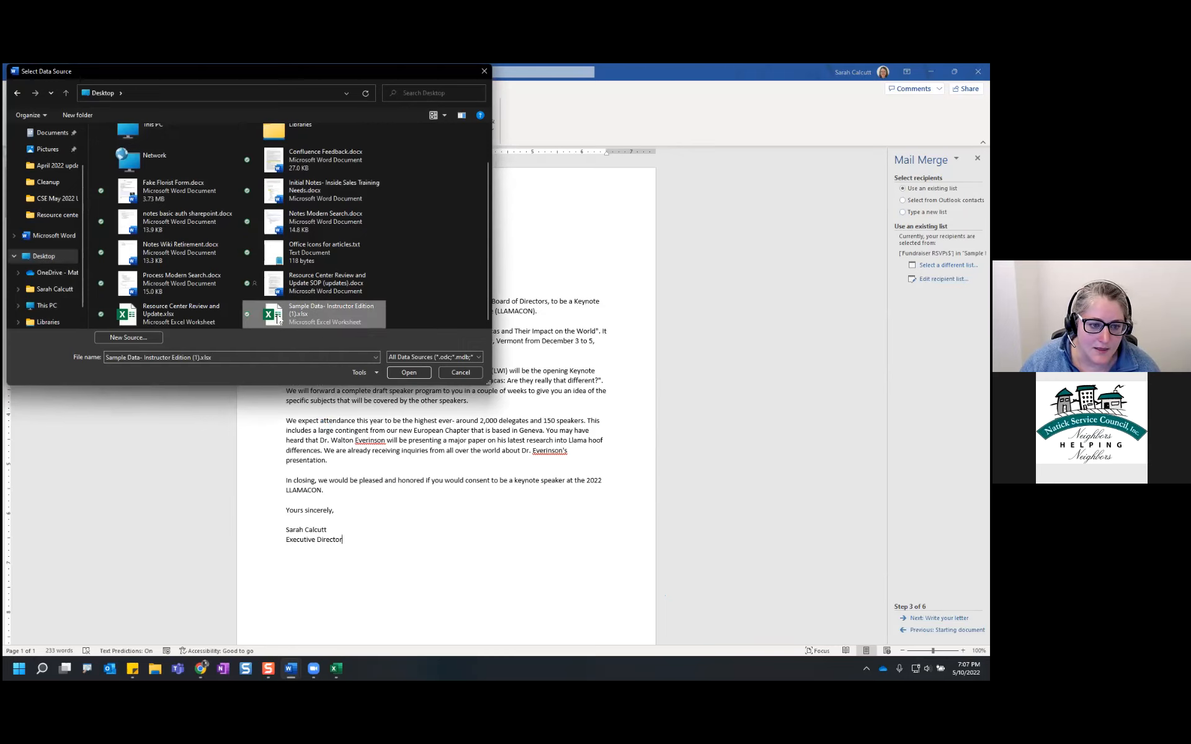
click(411, 372)
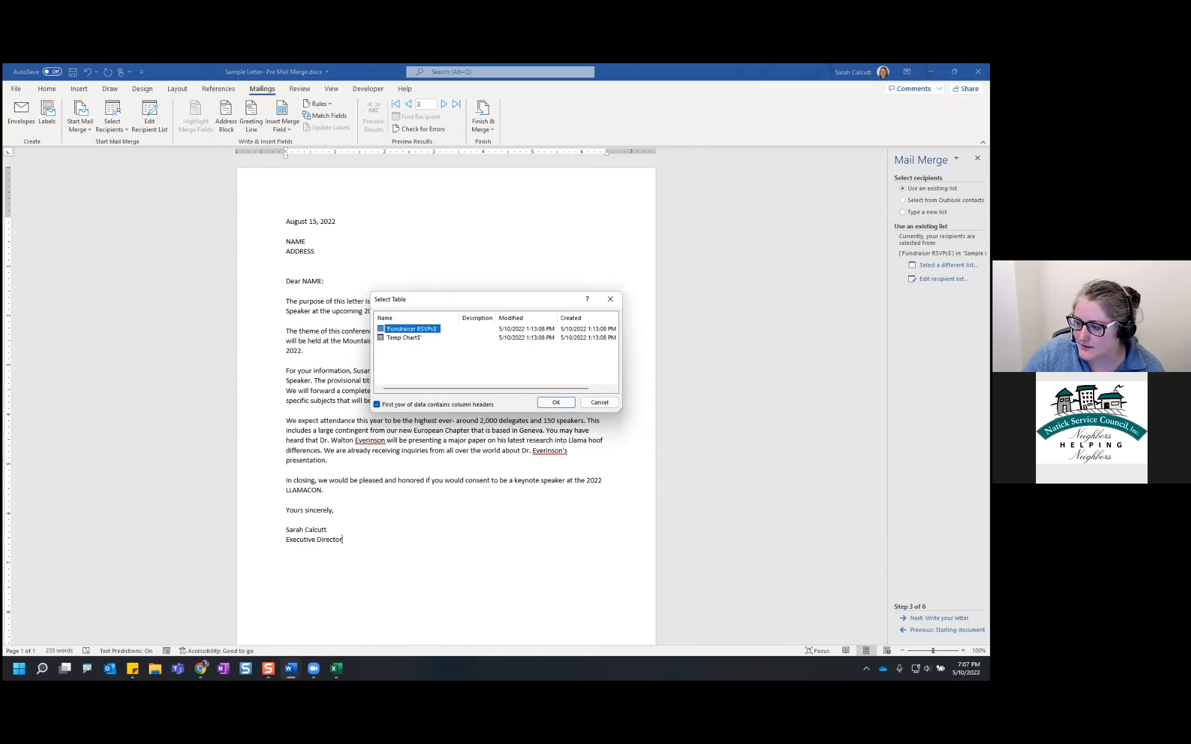
Step: Compare the Fundraiser RSVPs and Temp Chart sheets in the Excel workbook, and minimize it to return to the table selection
key(alt+Tab)
click(320, 539)
click(267, 539)
click(324, 539)
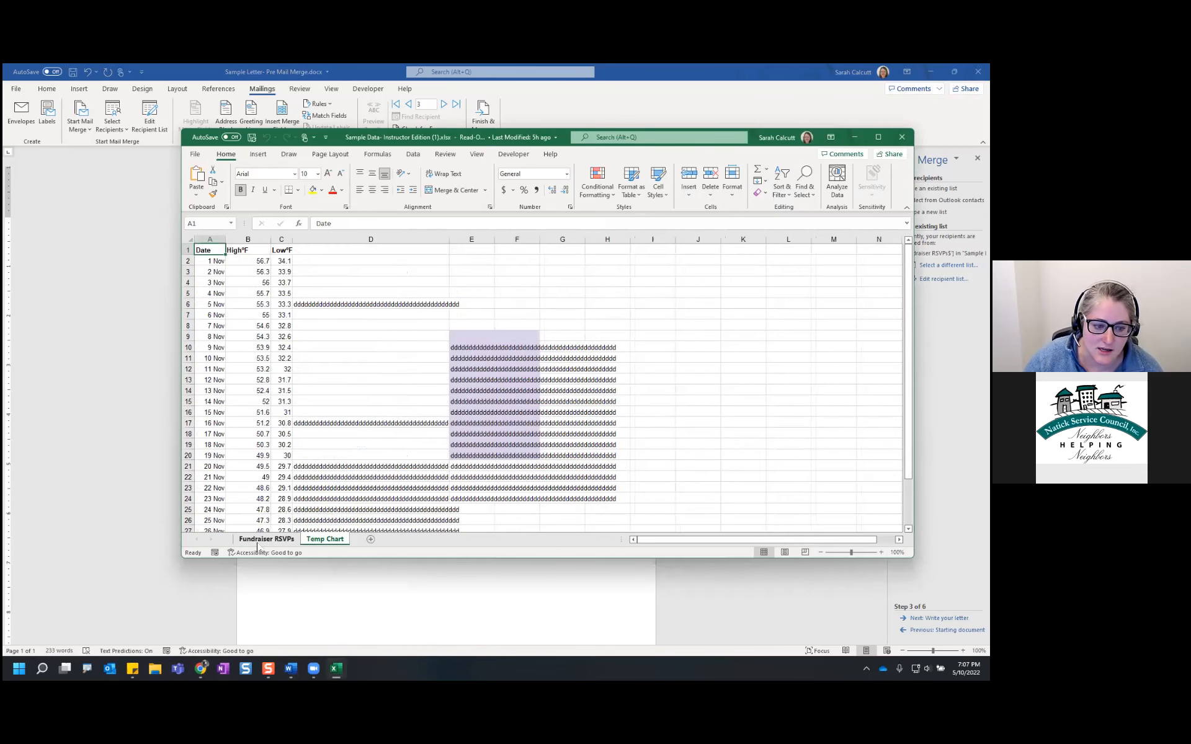
click(258, 541)
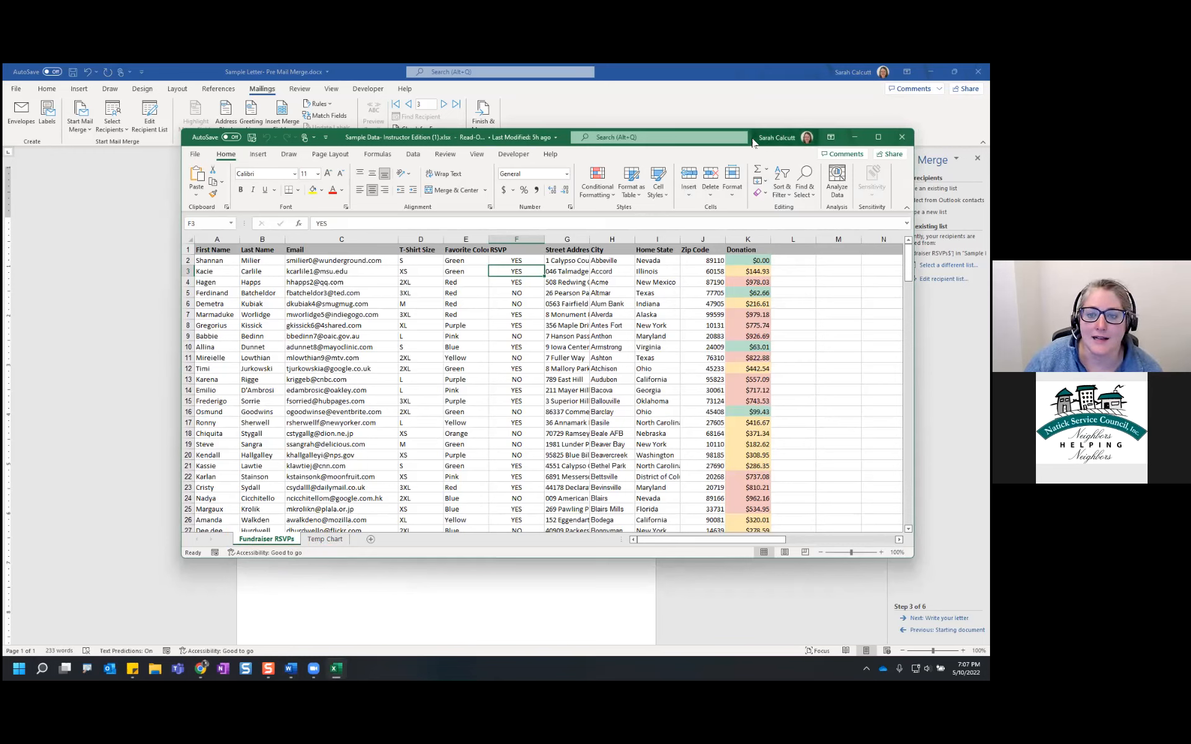
click(775, 138)
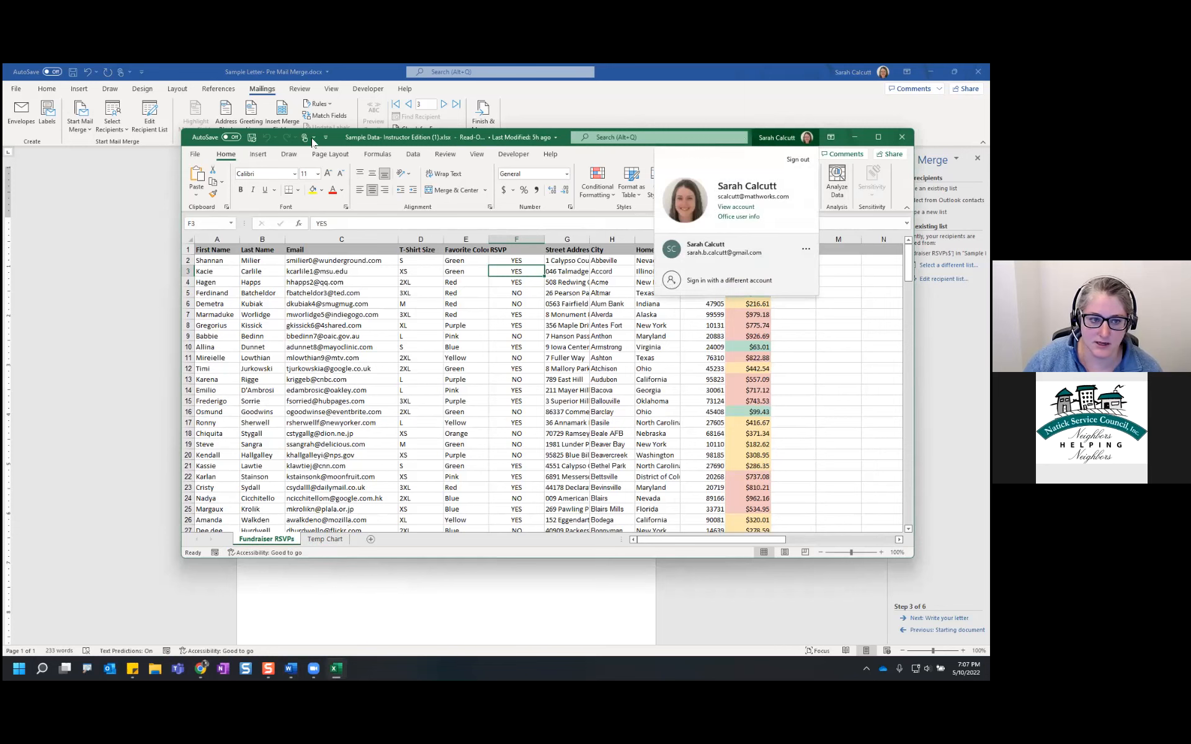
click(340, 136)
click(854, 137)
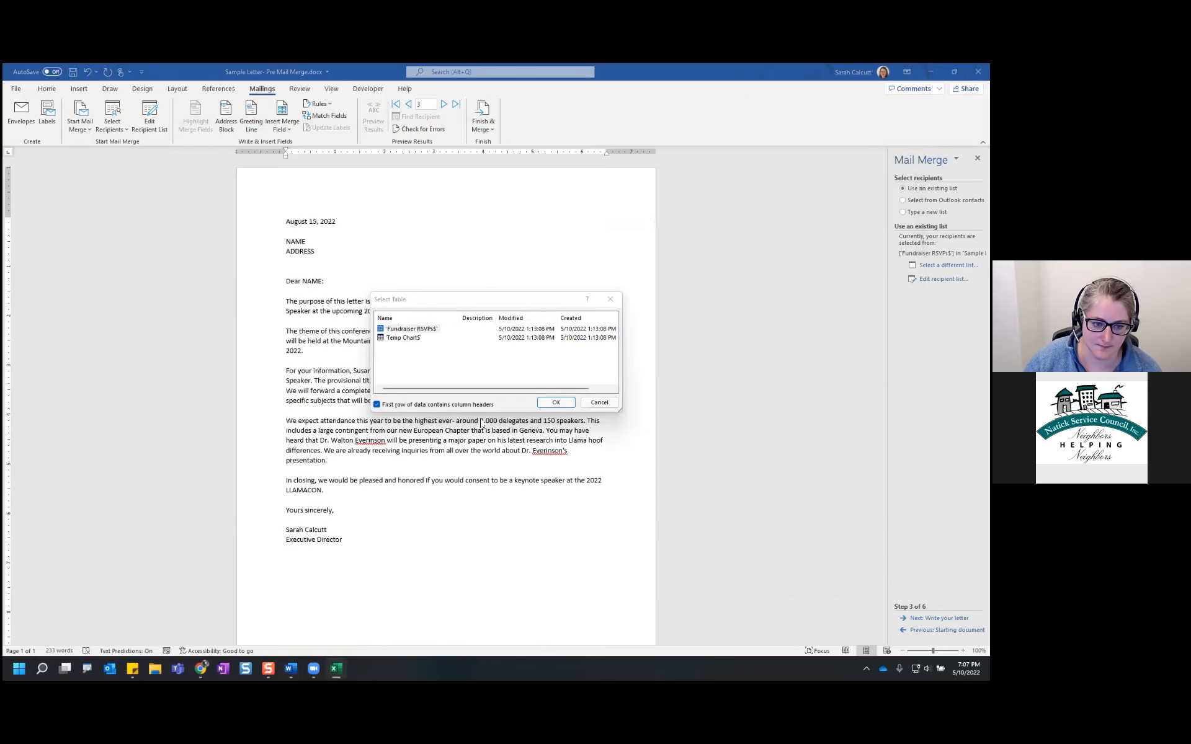
Step: Try to connect the Fundraiser RSVPs table, with column headers in its first row, as the merge data source
click(405, 330)
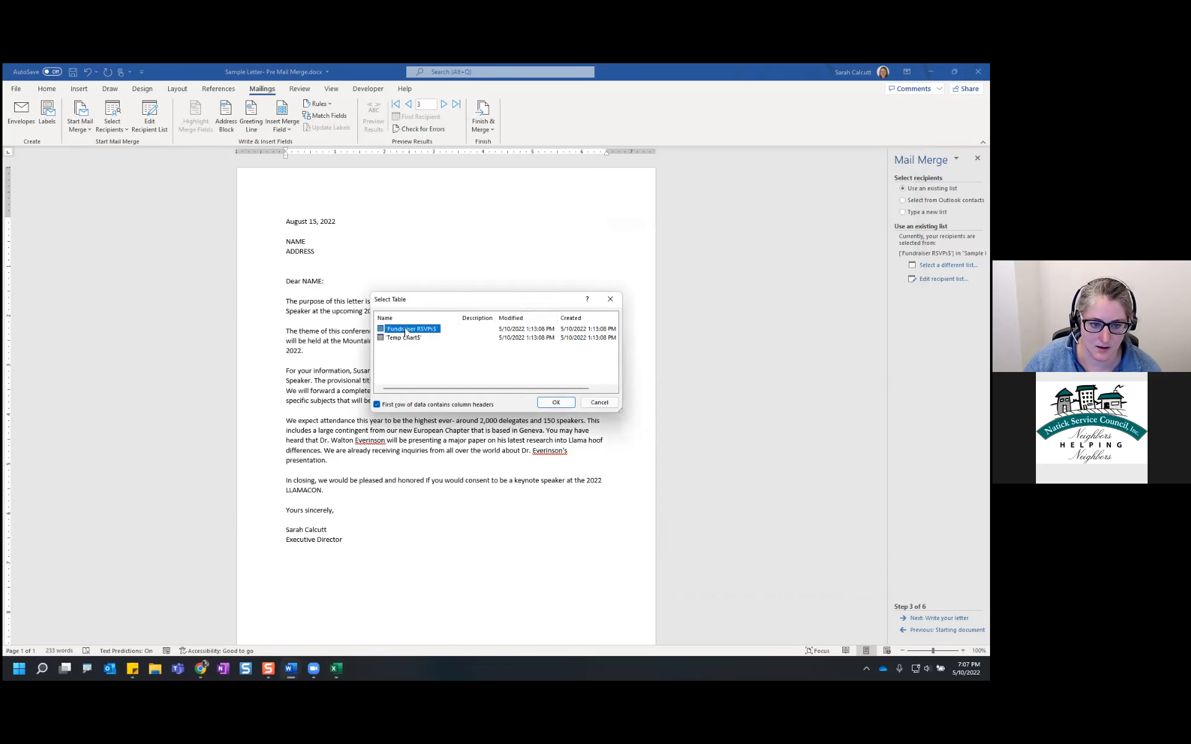
click(557, 403)
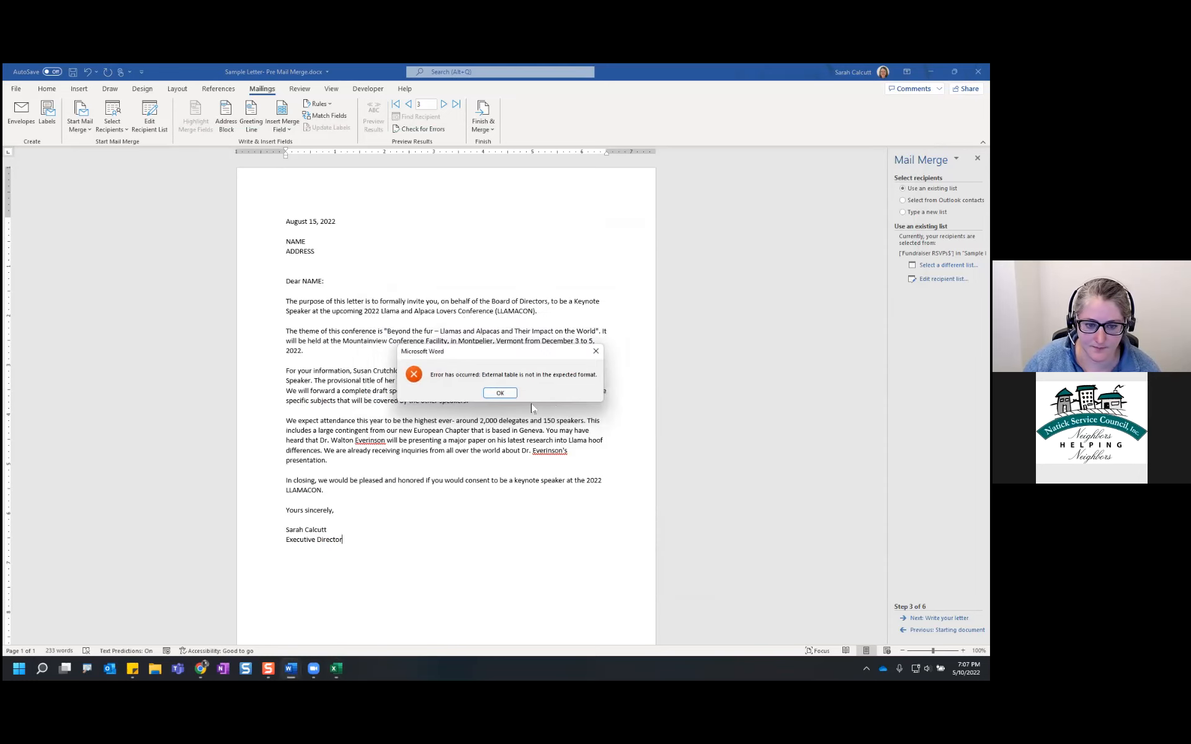
click(500, 395)
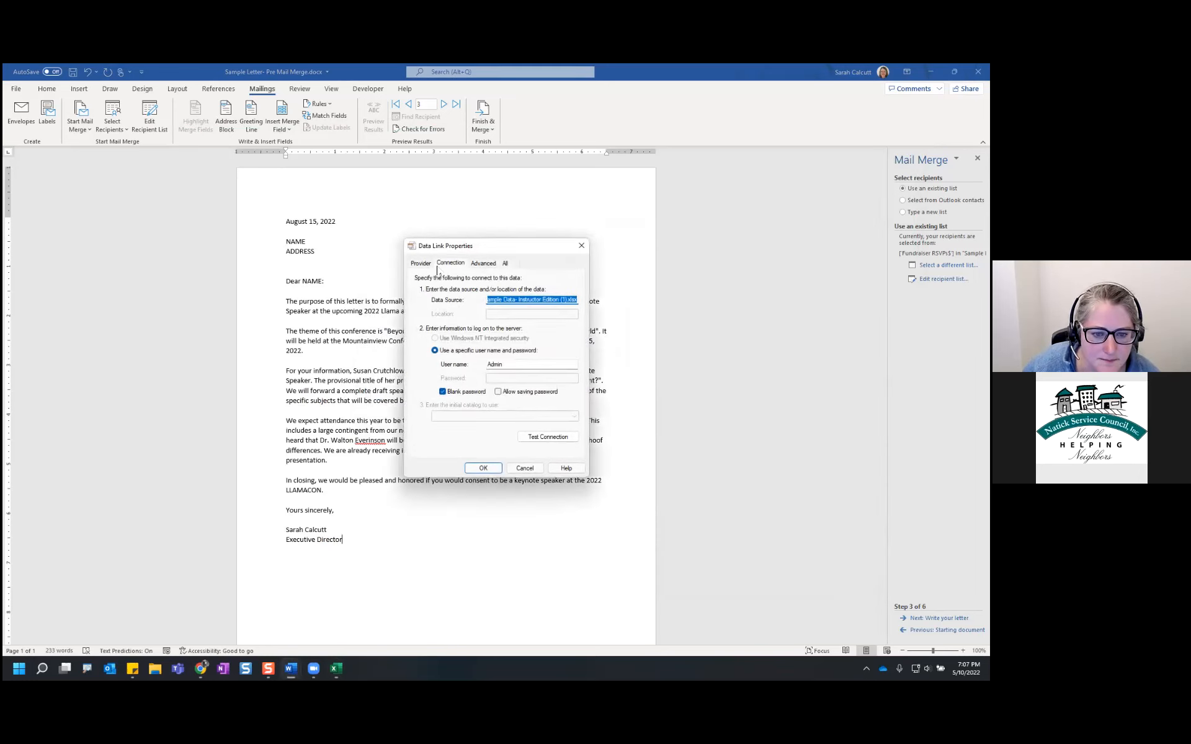
click(525, 468)
click(503, 392)
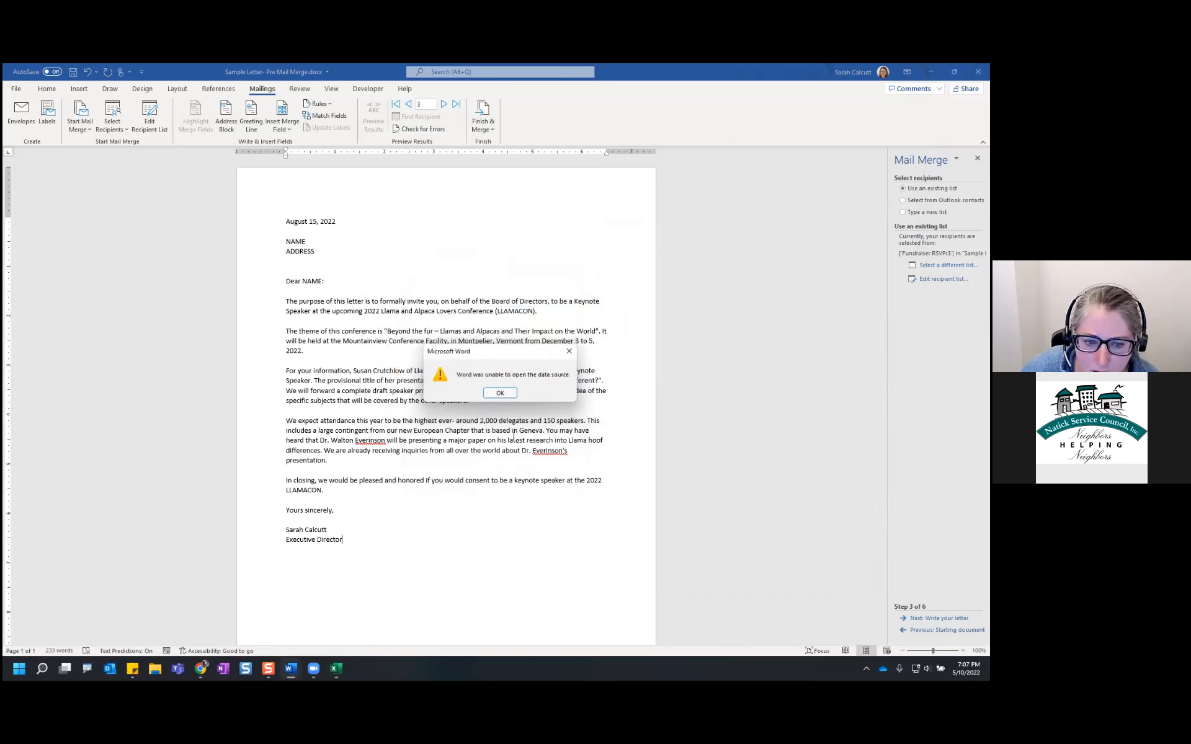
Step: Try again to connect Sample Data- Instructor Edition (1).xlsx from the desktop as the letter's existing recipient list
click(513, 393)
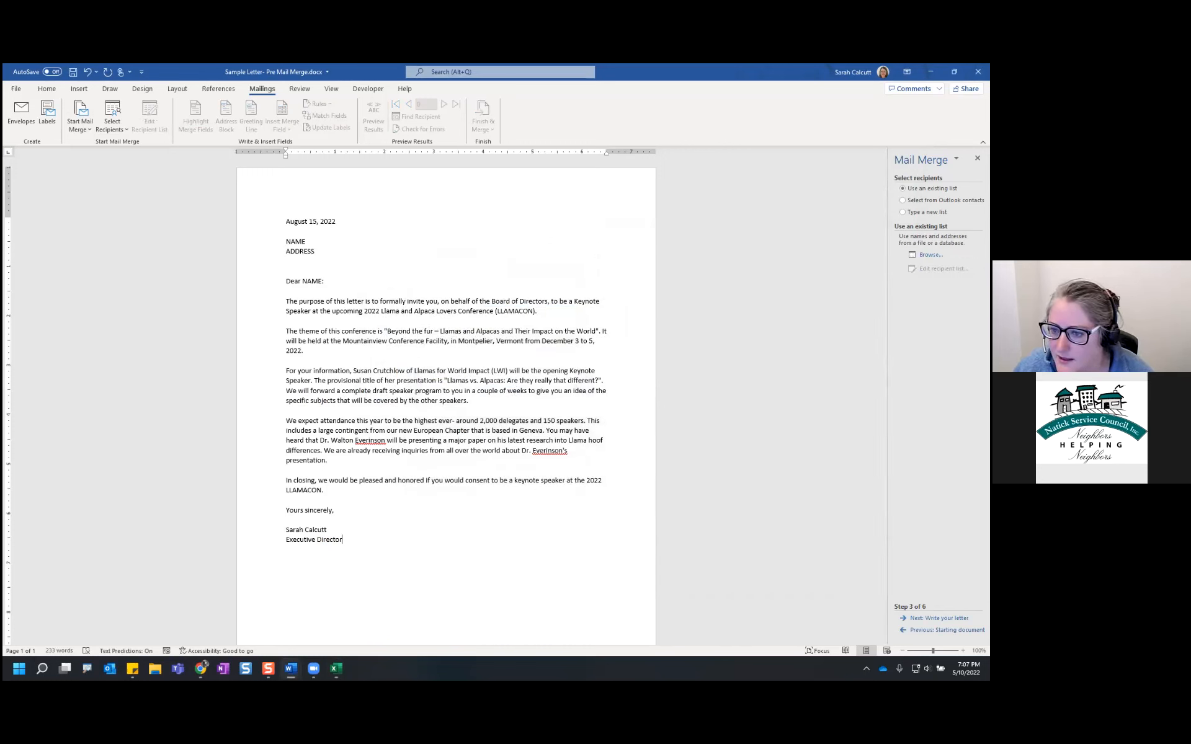
click(931, 255)
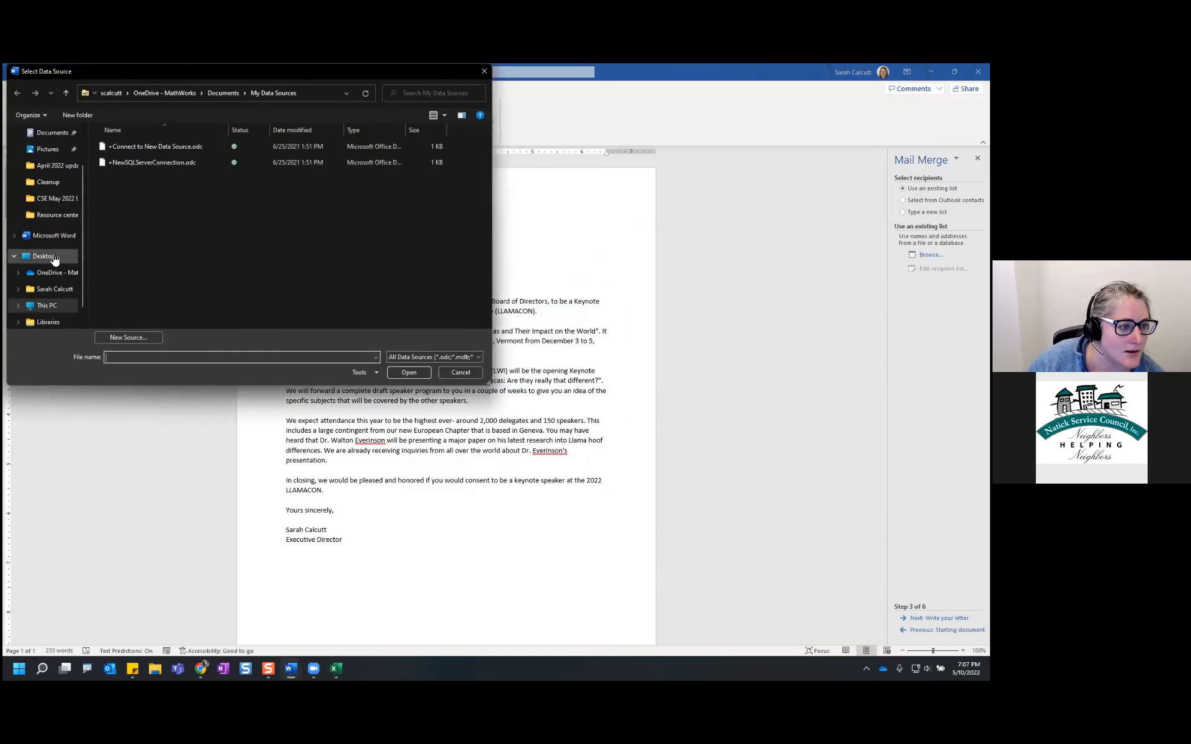
click(43, 255)
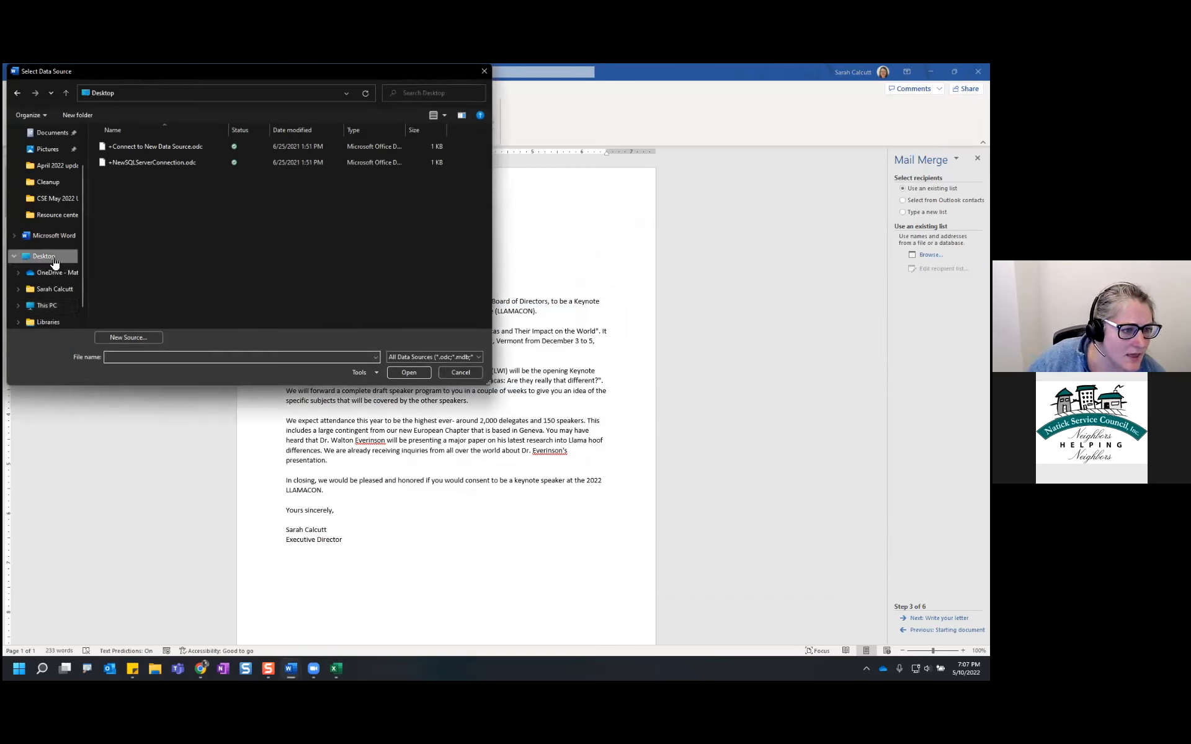
scroll(279, 242, down, 1)
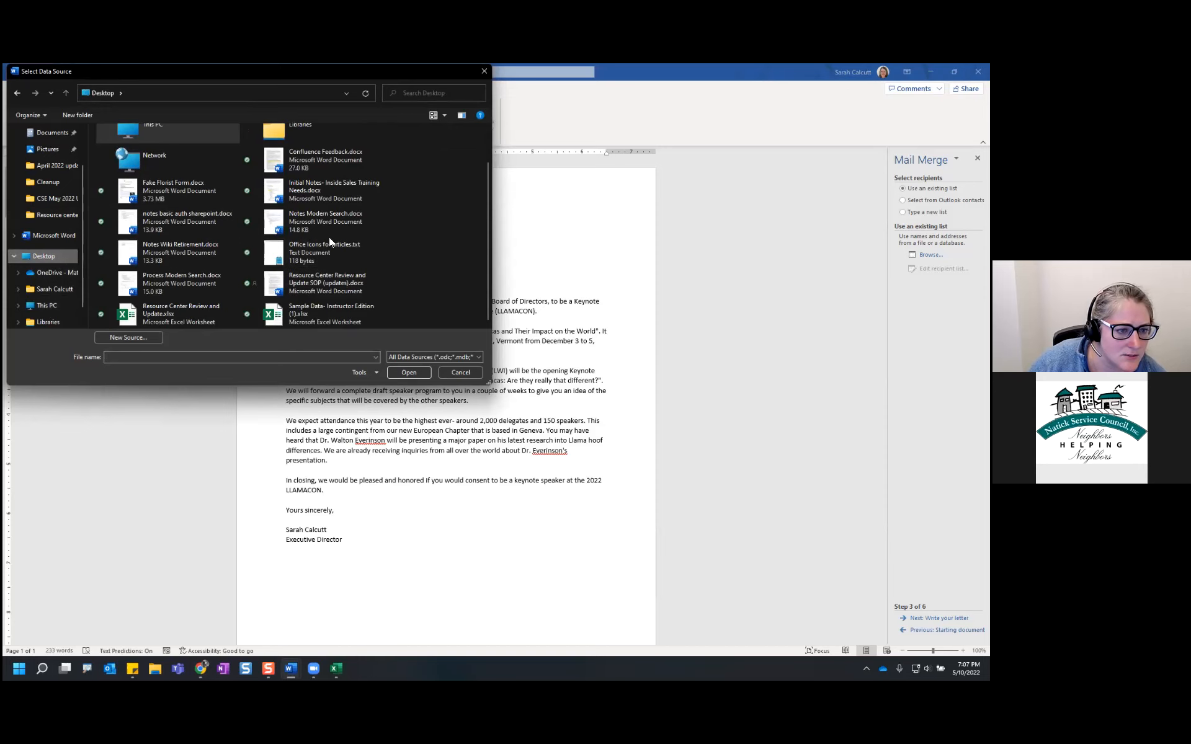
click(276, 316)
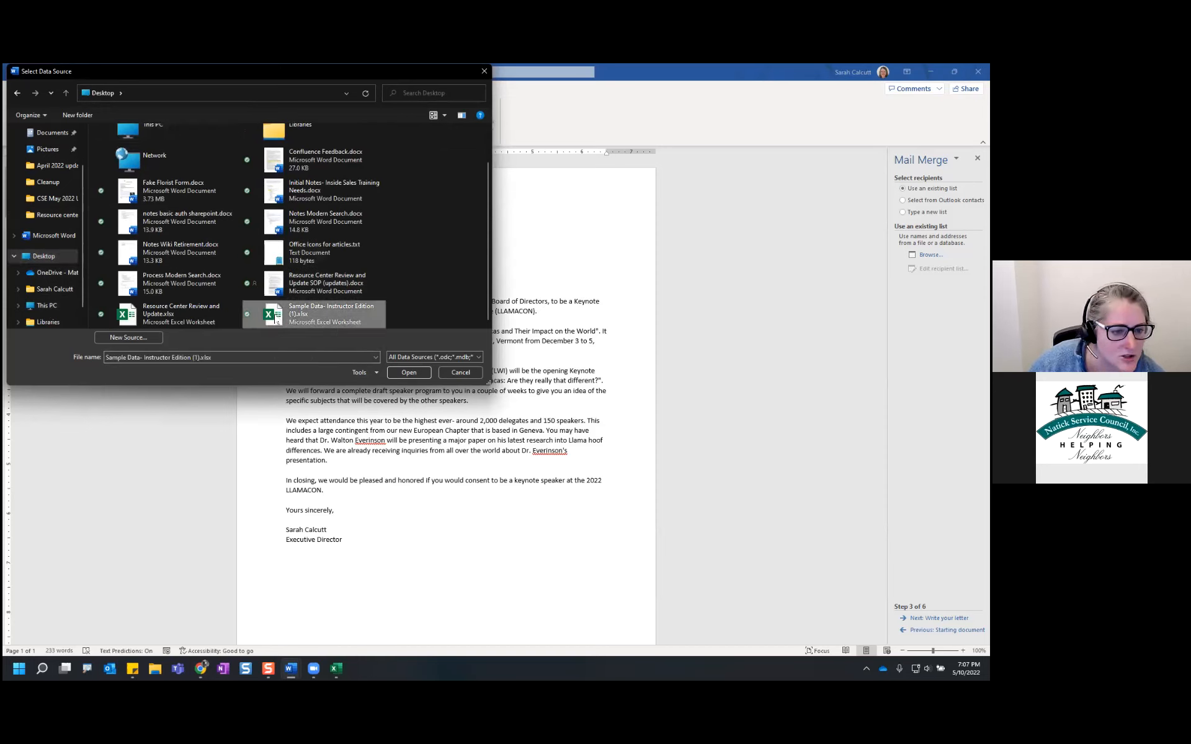
click(409, 374)
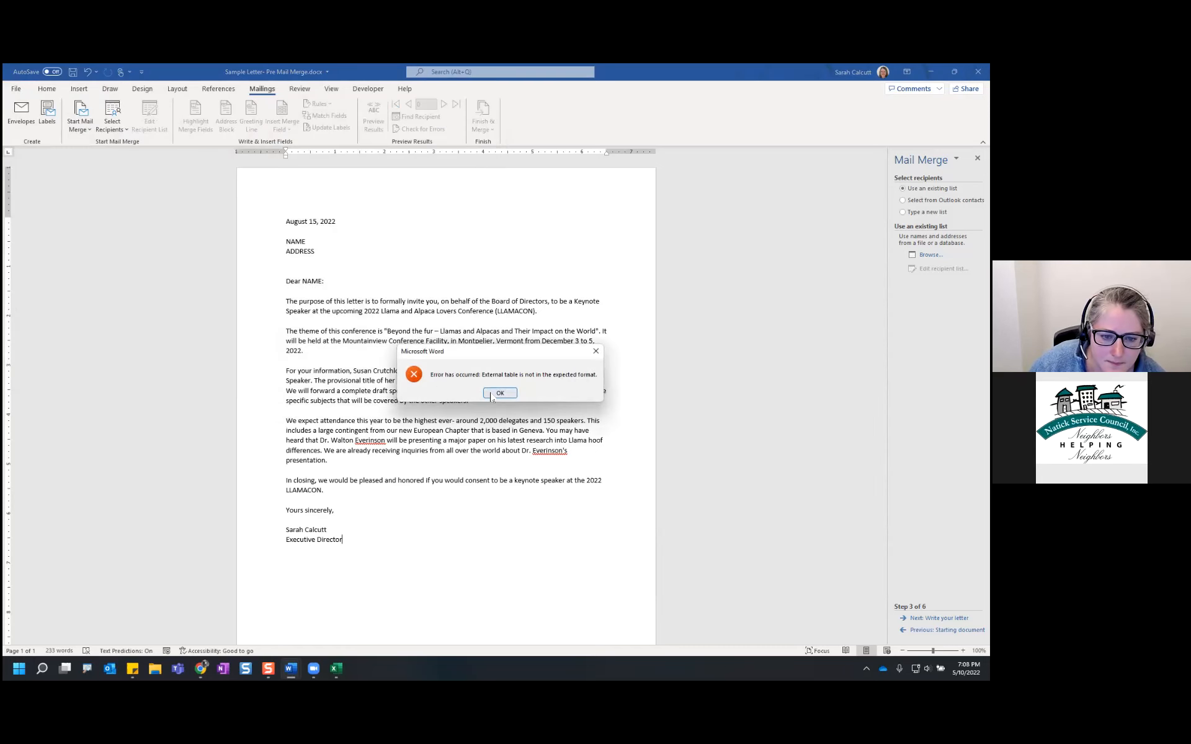
click(493, 395)
click(442, 265)
click(425, 267)
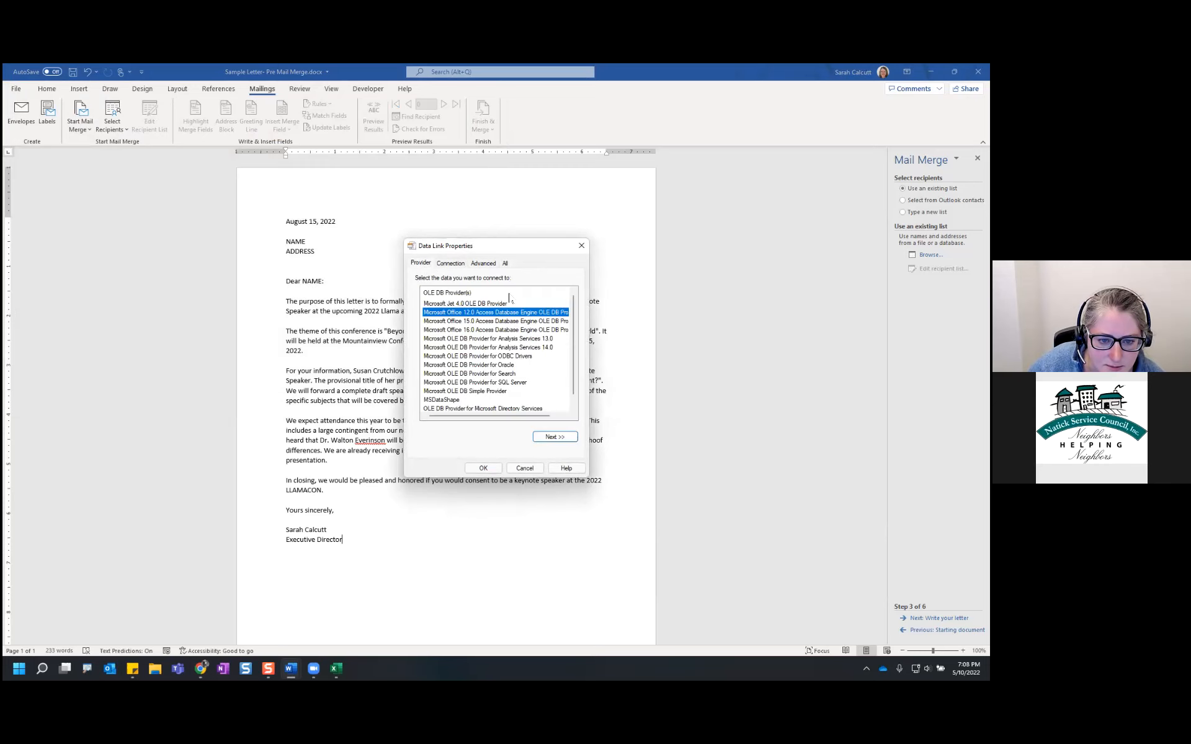
click(523, 470)
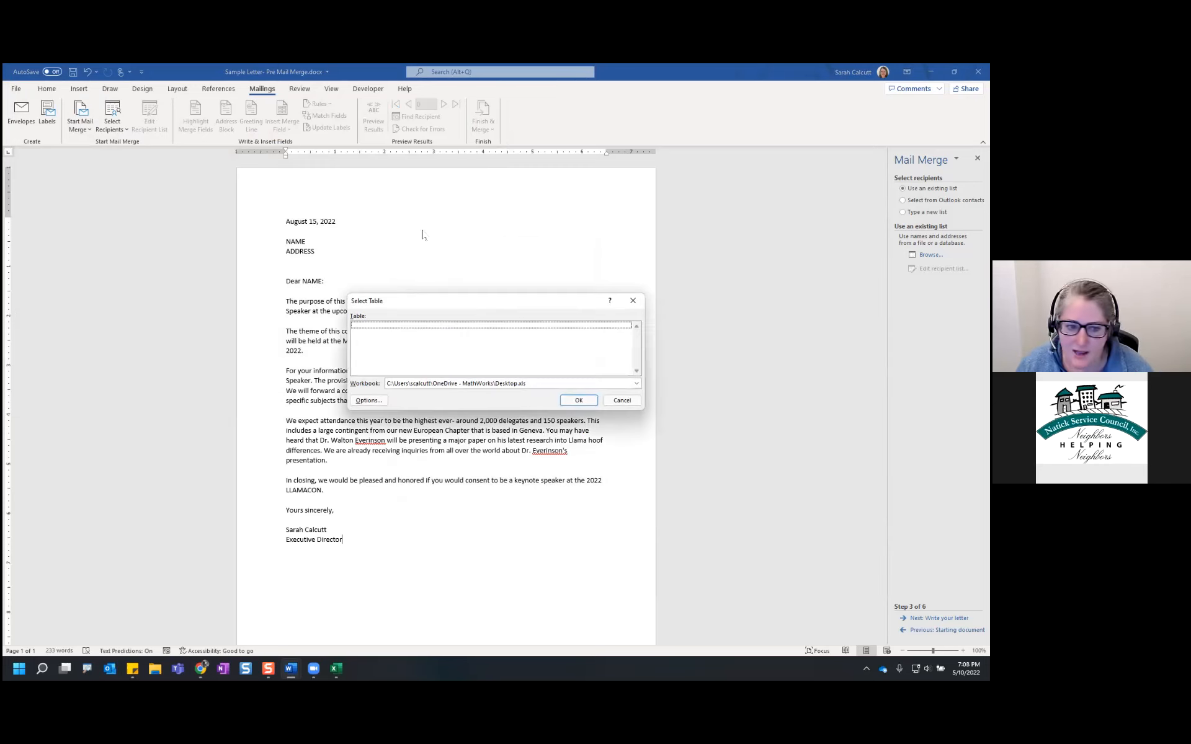
click(621, 400)
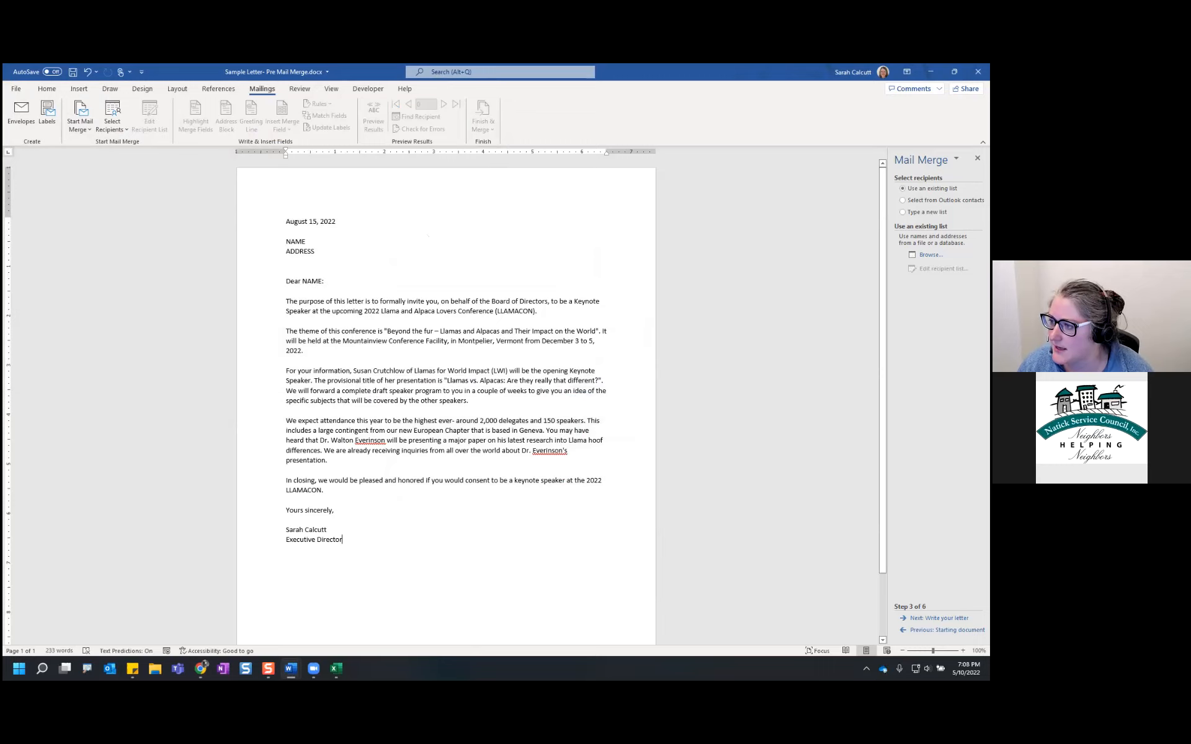
Step: Switch to the recovered copy of Sample Letter- Pre Mail Merge.docx, maximize it and save it
key(alt+Tab)
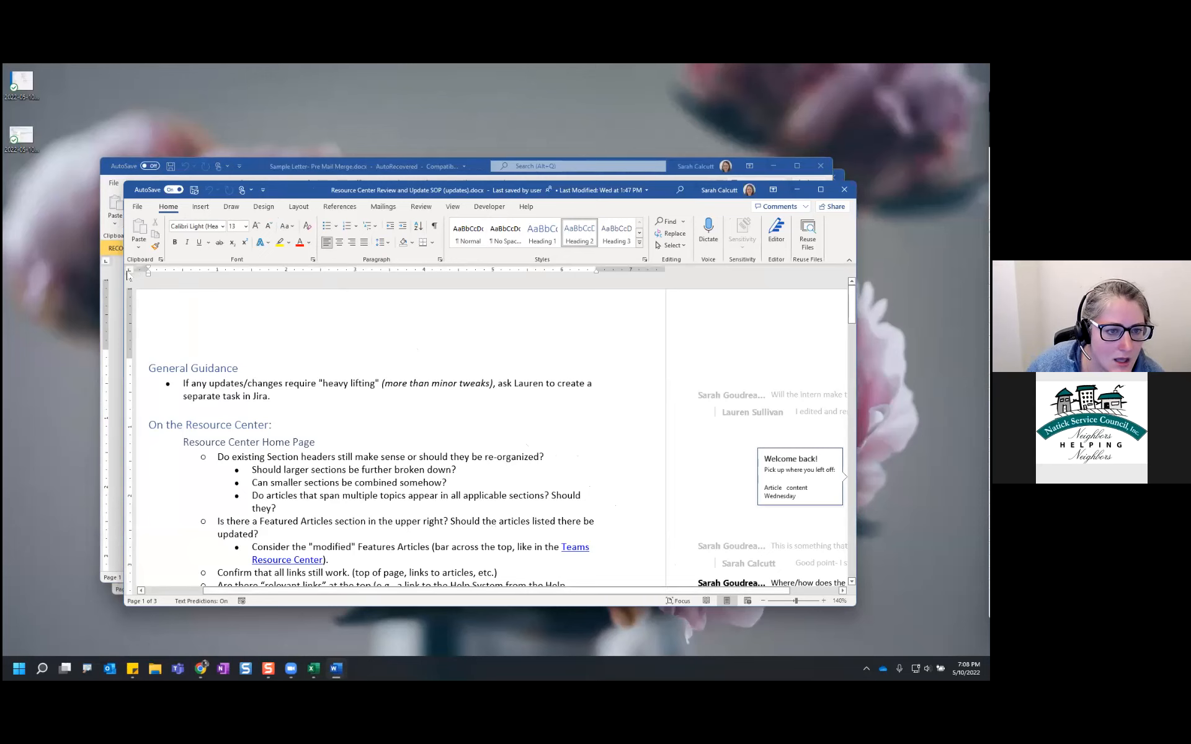
click(252, 171)
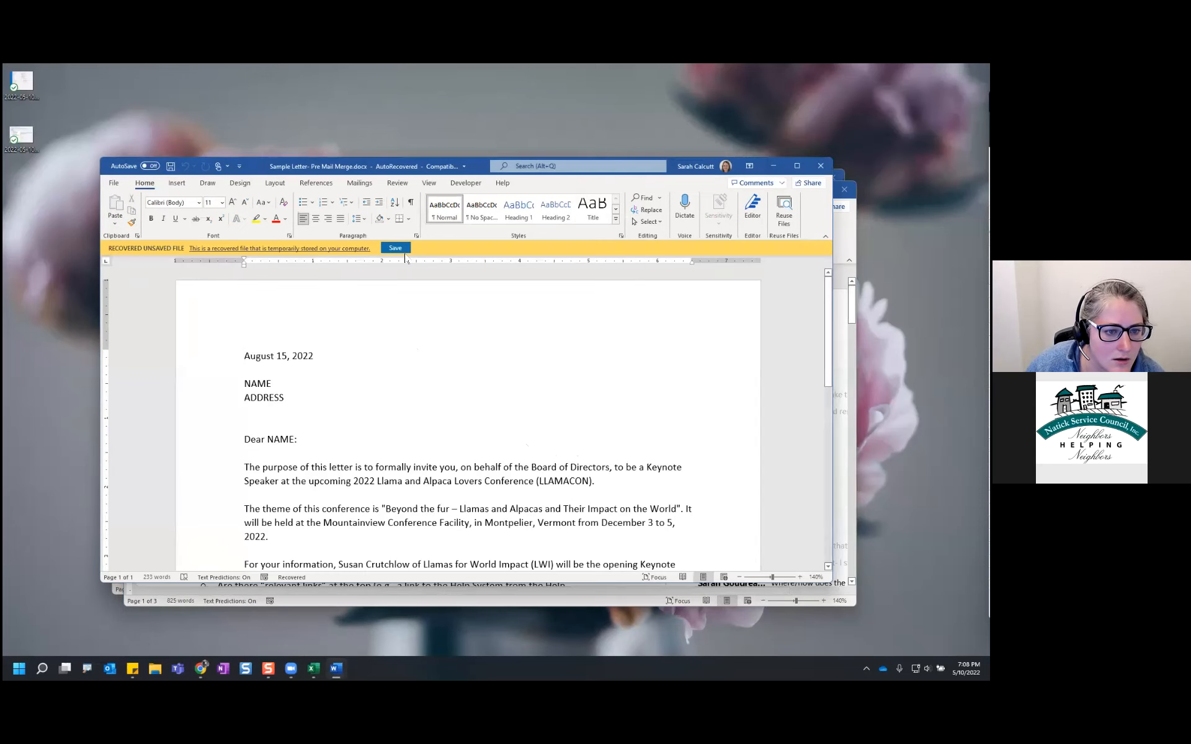
click(796, 166)
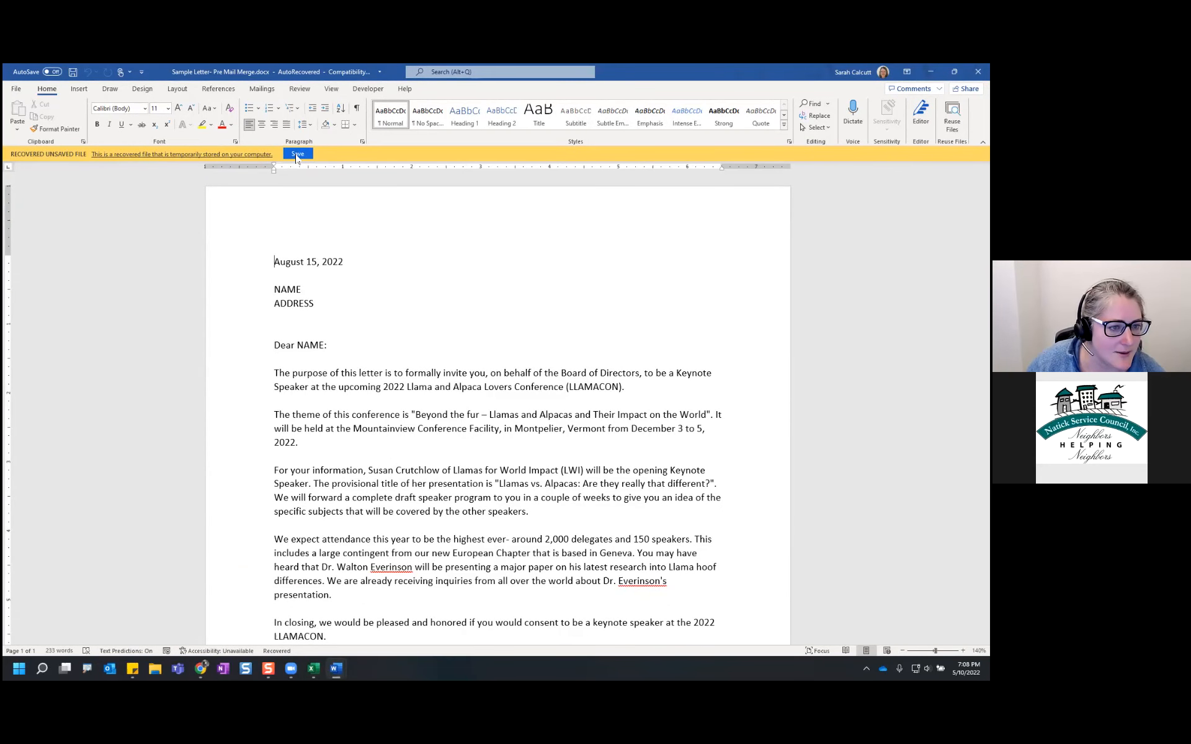
click(297, 154)
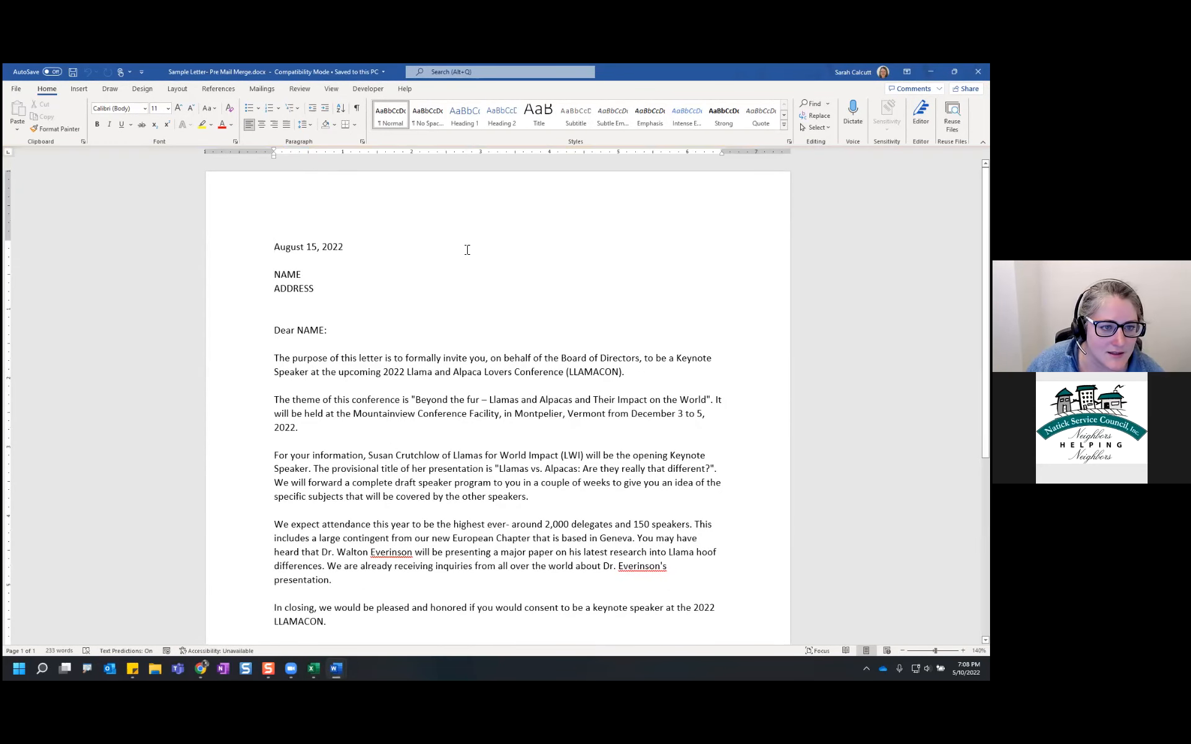
Step: Start the Step-by-Step Mail Merge Wizard in the recovered letter and try to connect Sample Data- Instructor Edition (1).xlsx from the desktop
click(261, 89)
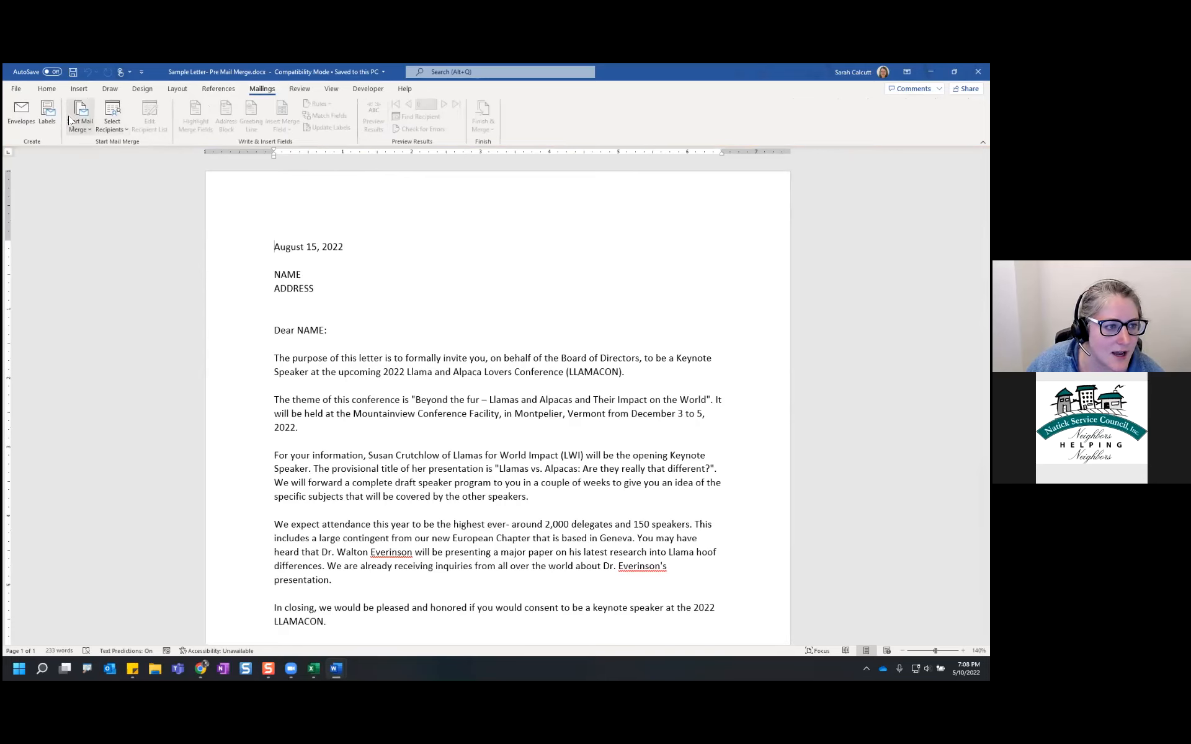
click(72, 122)
click(101, 239)
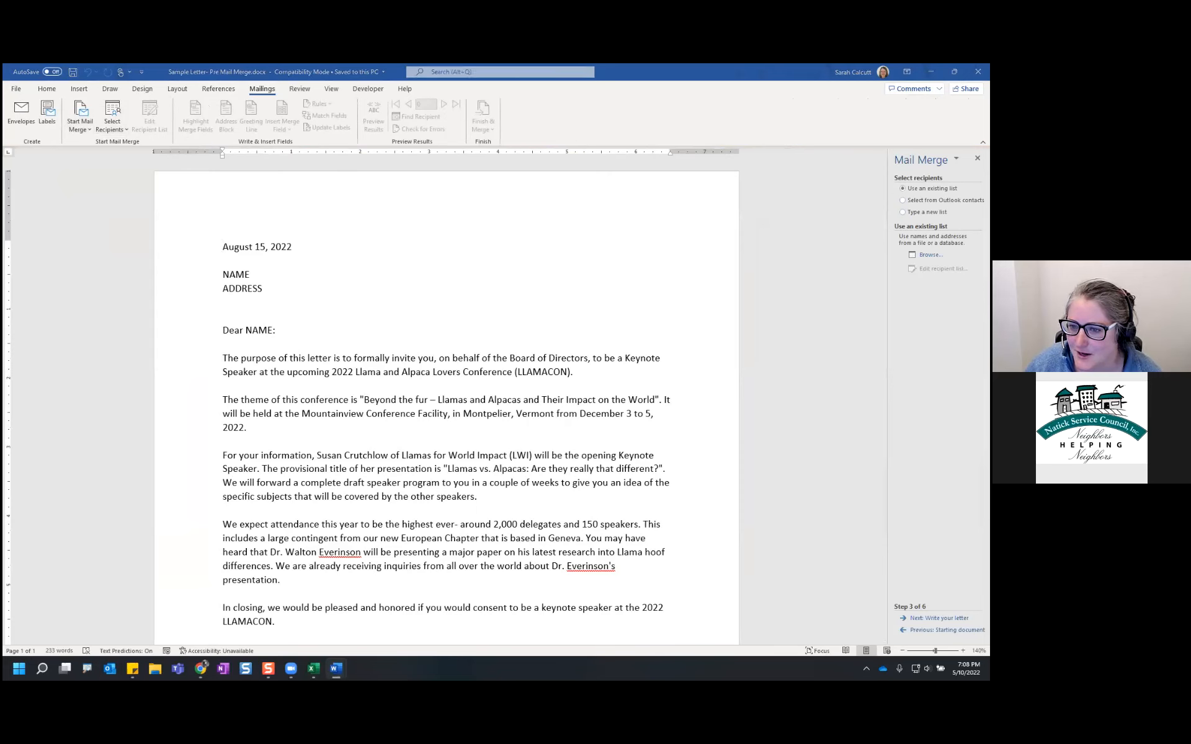
click(931, 254)
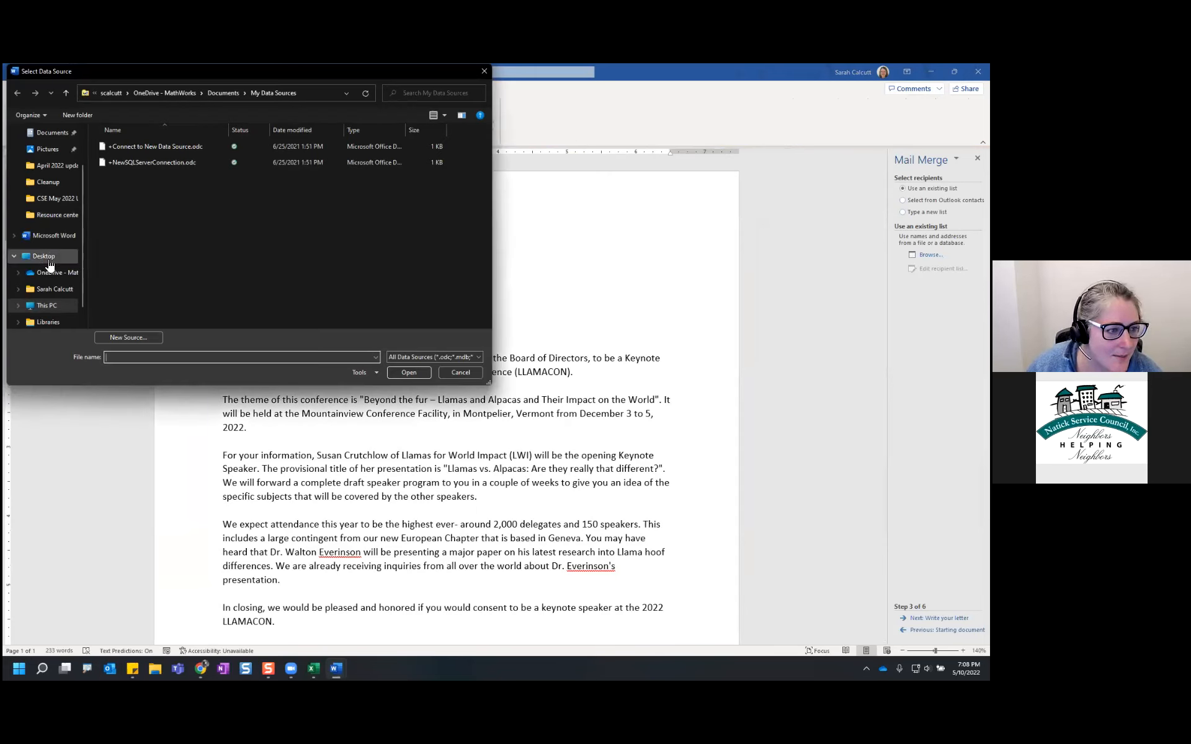
click(52, 253)
scroll(323, 262, down, 1)
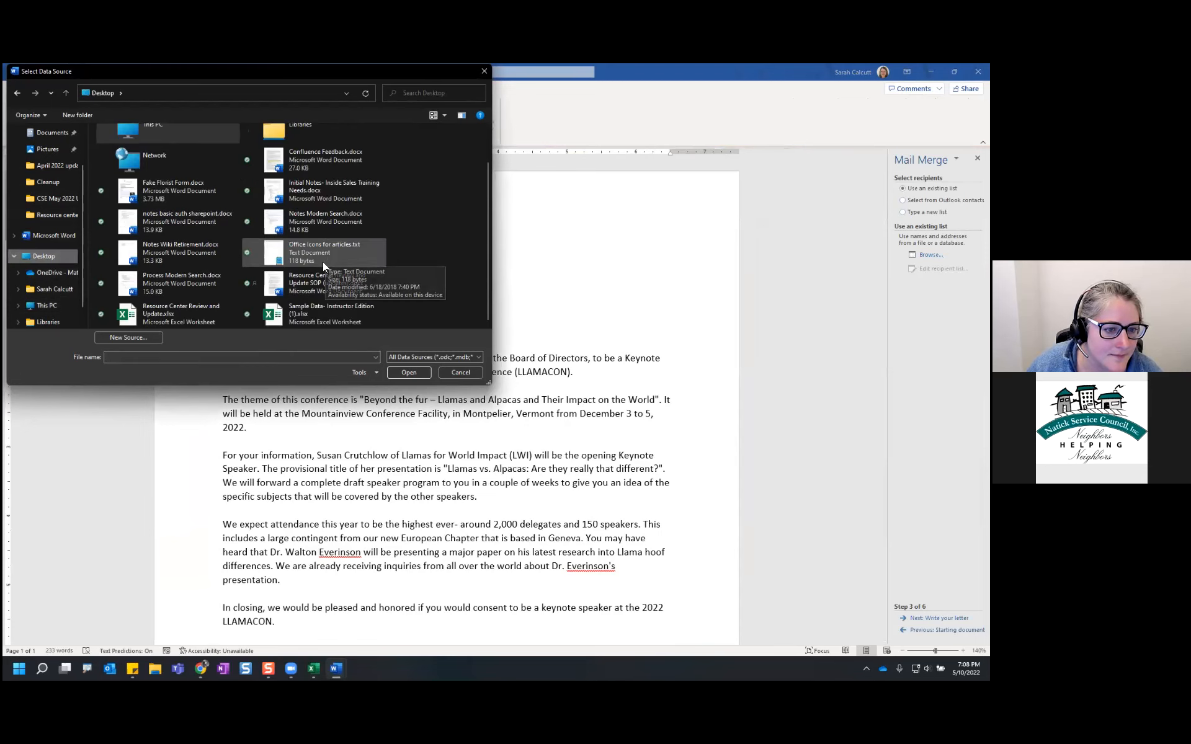
click(330, 313)
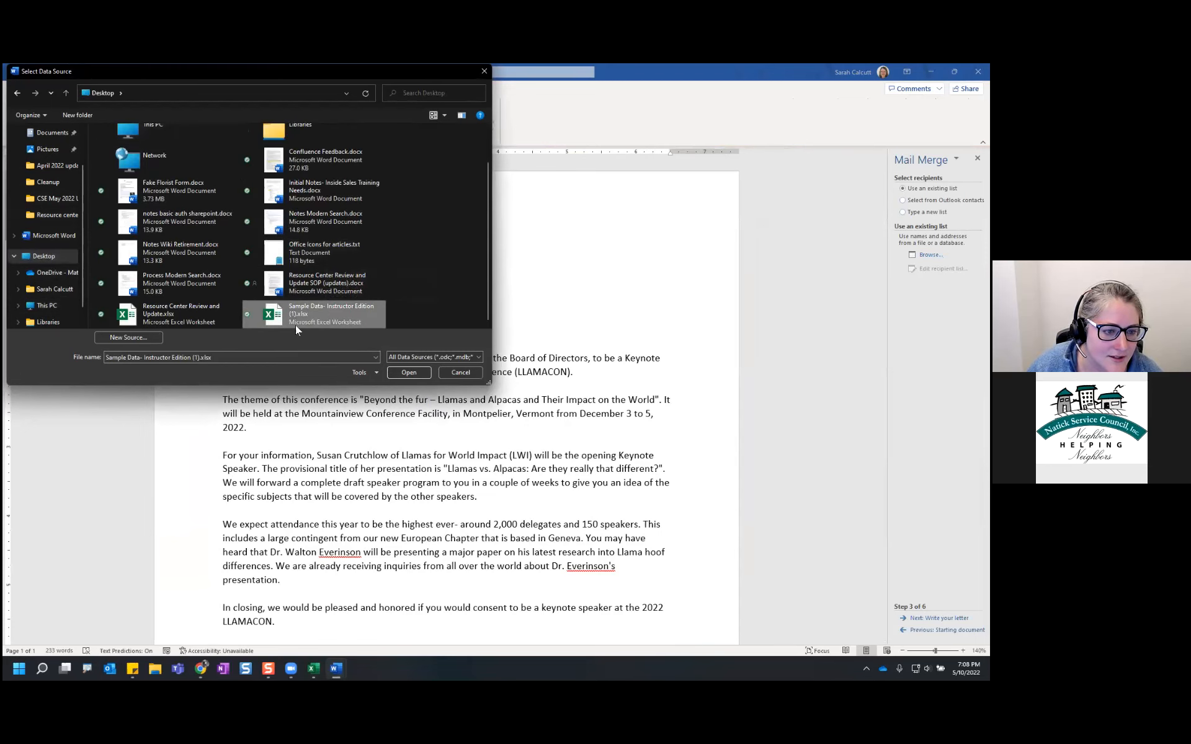
click(409, 372)
click(496, 393)
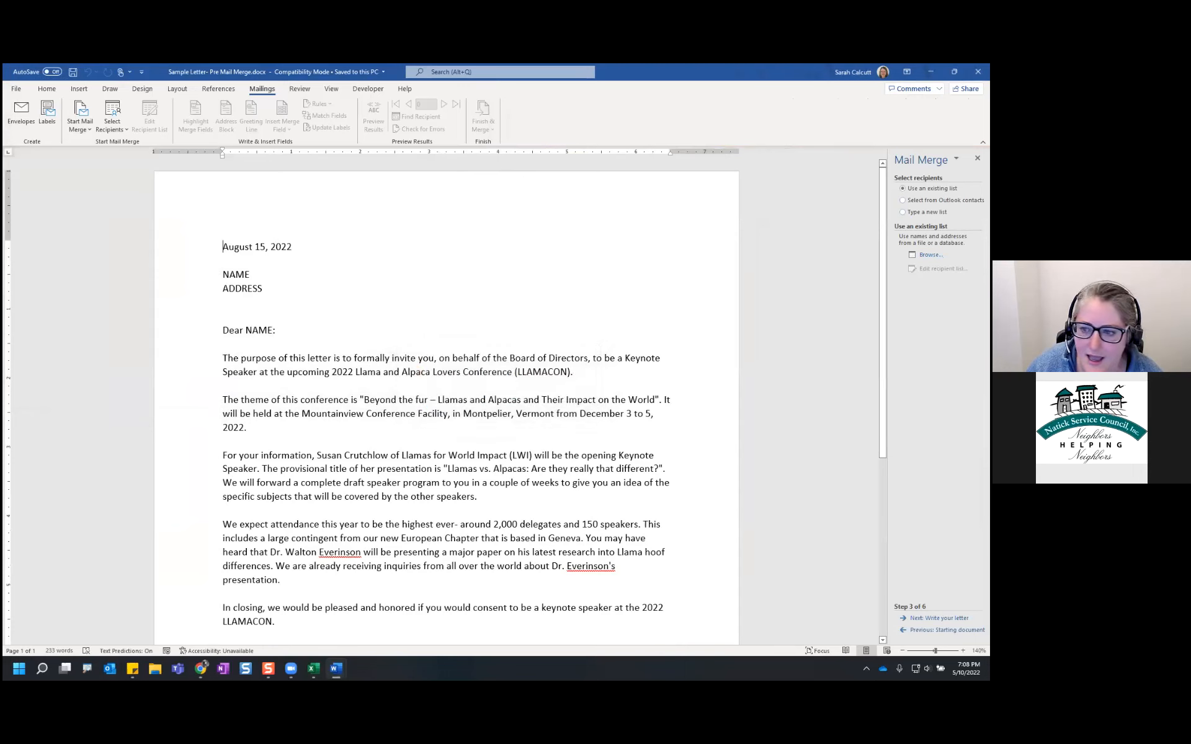
click(524, 465)
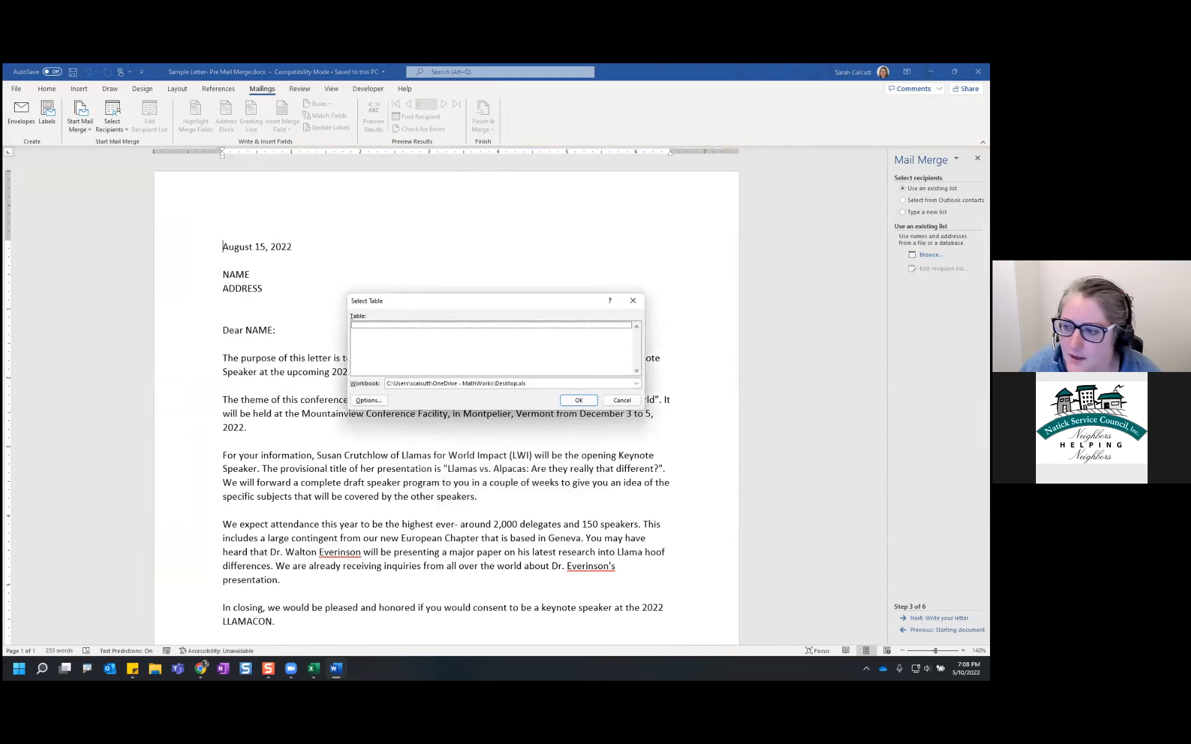
click(623, 400)
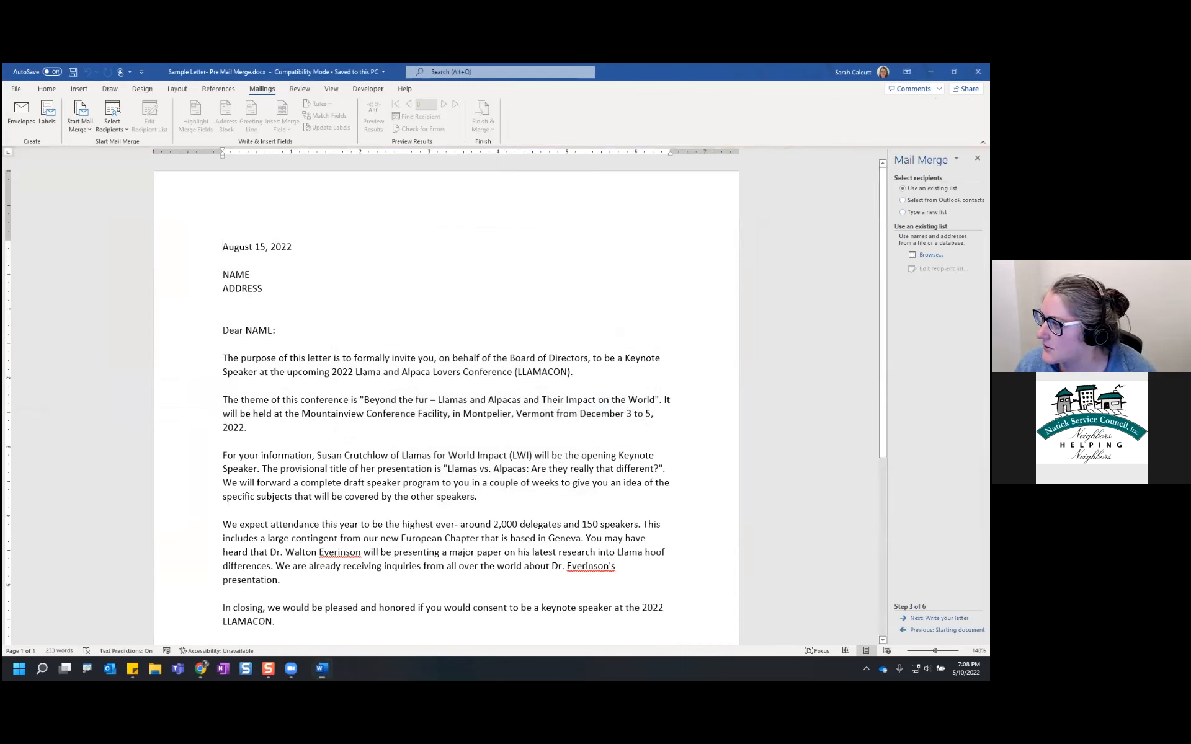
Step: Close the recovered letter and the Resource Center Review and Update SOP document, and minimize the recovered LLAMACON email document
click(978, 71)
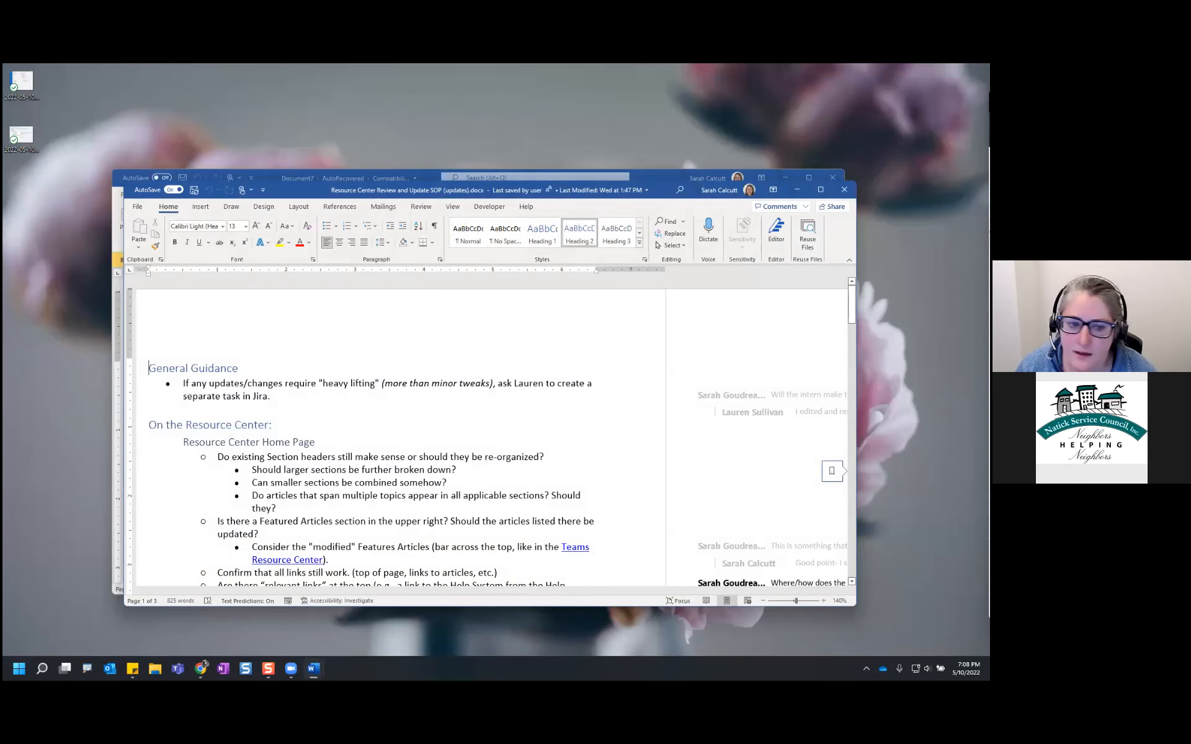
click(844, 190)
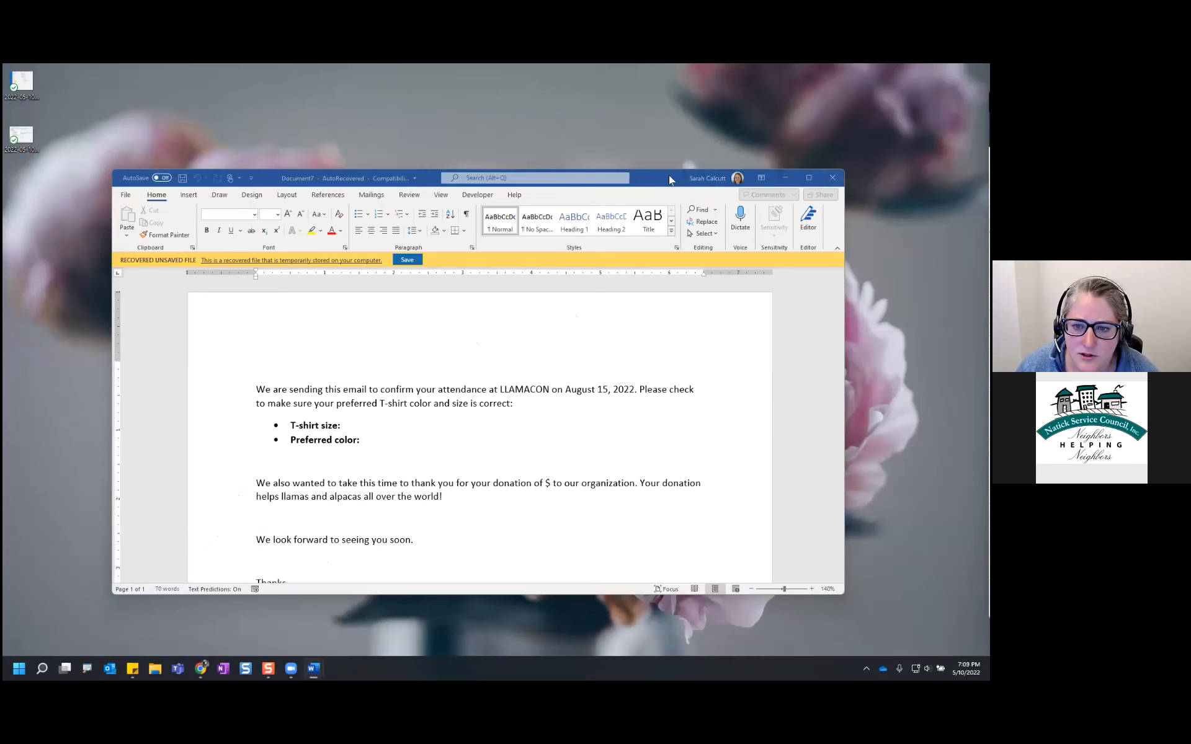
click(785, 178)
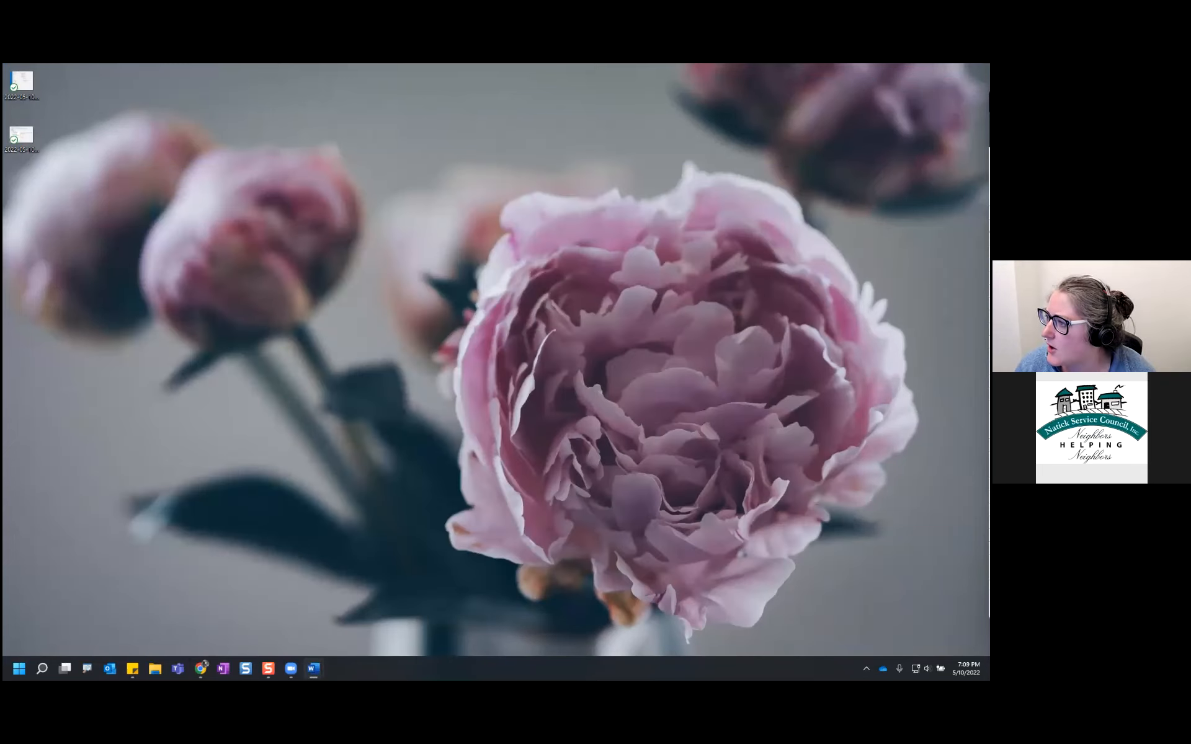
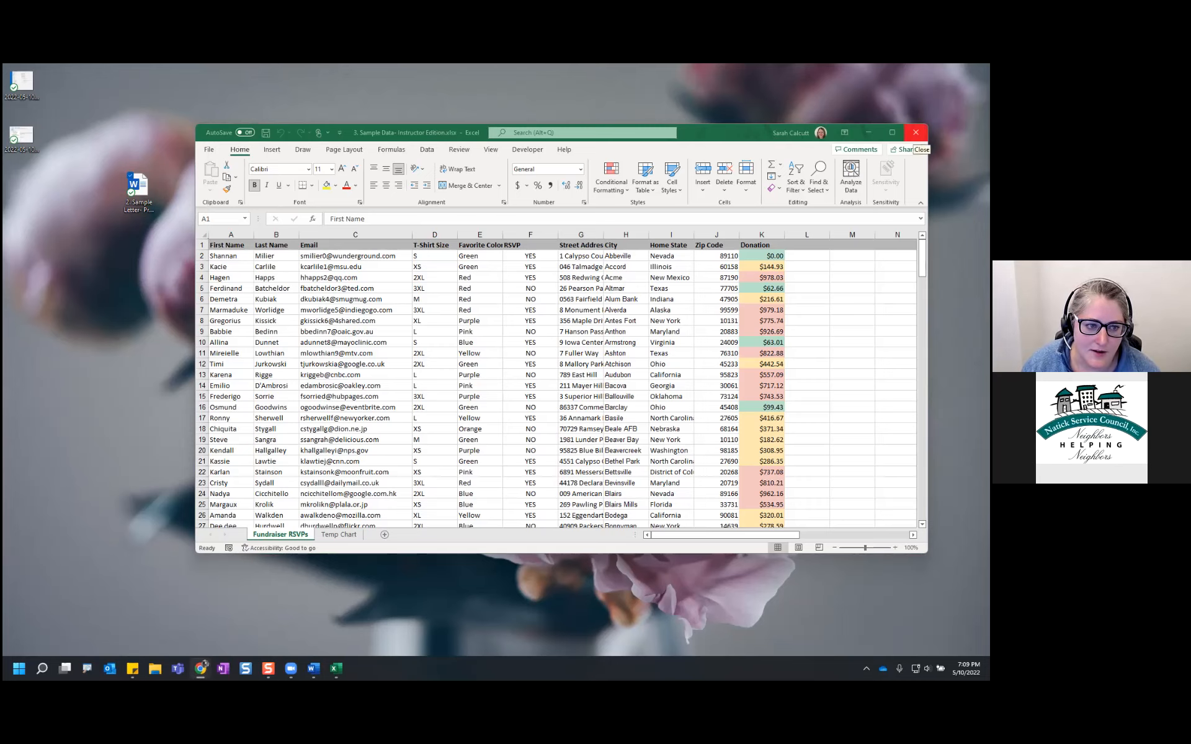
Step: Close the 3. Sample Data- Instructor Edition workbook and open 3. Sample Data- Instructor Edition (1).xlsx from the desktop instead
click(916, 132)
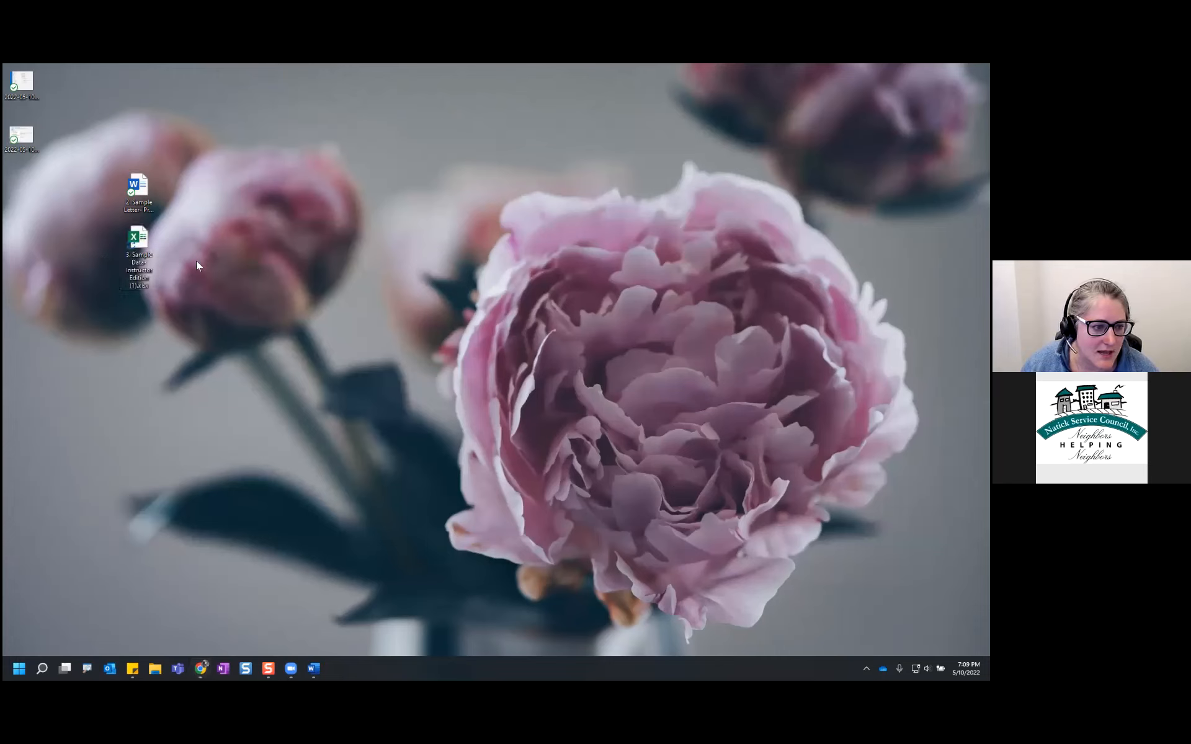
double_click(138, 255)
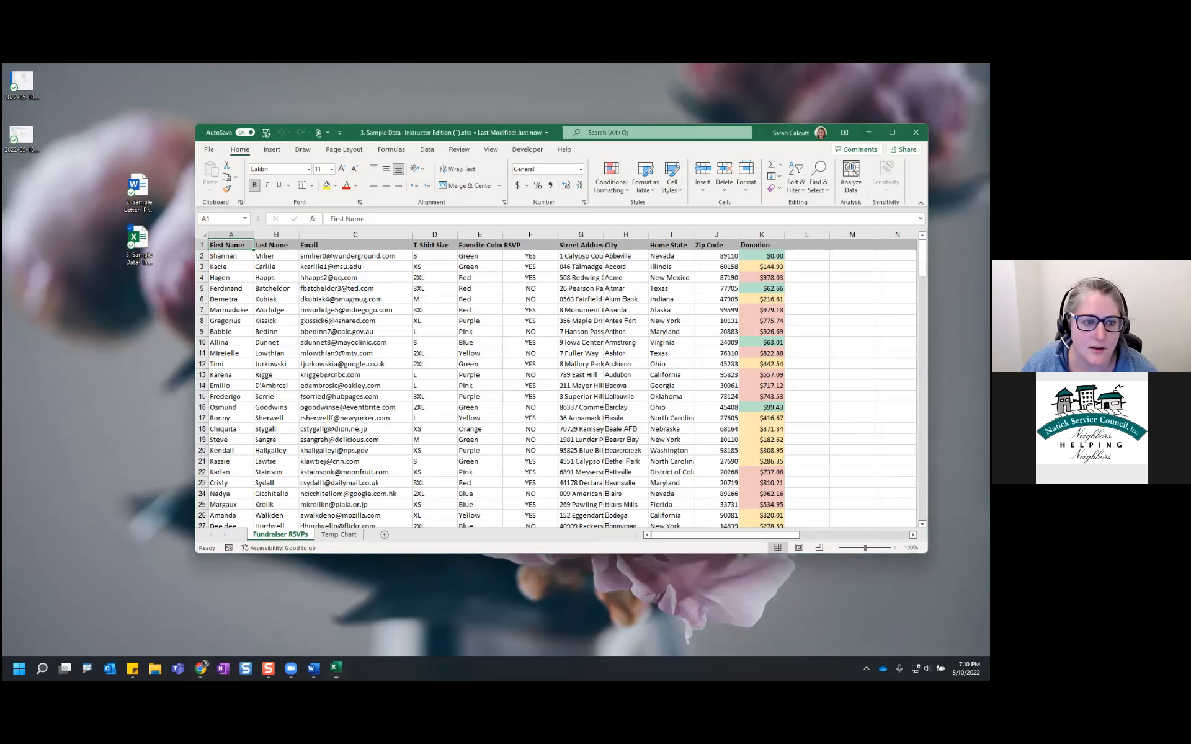
drag(760, 134, 769, 133)
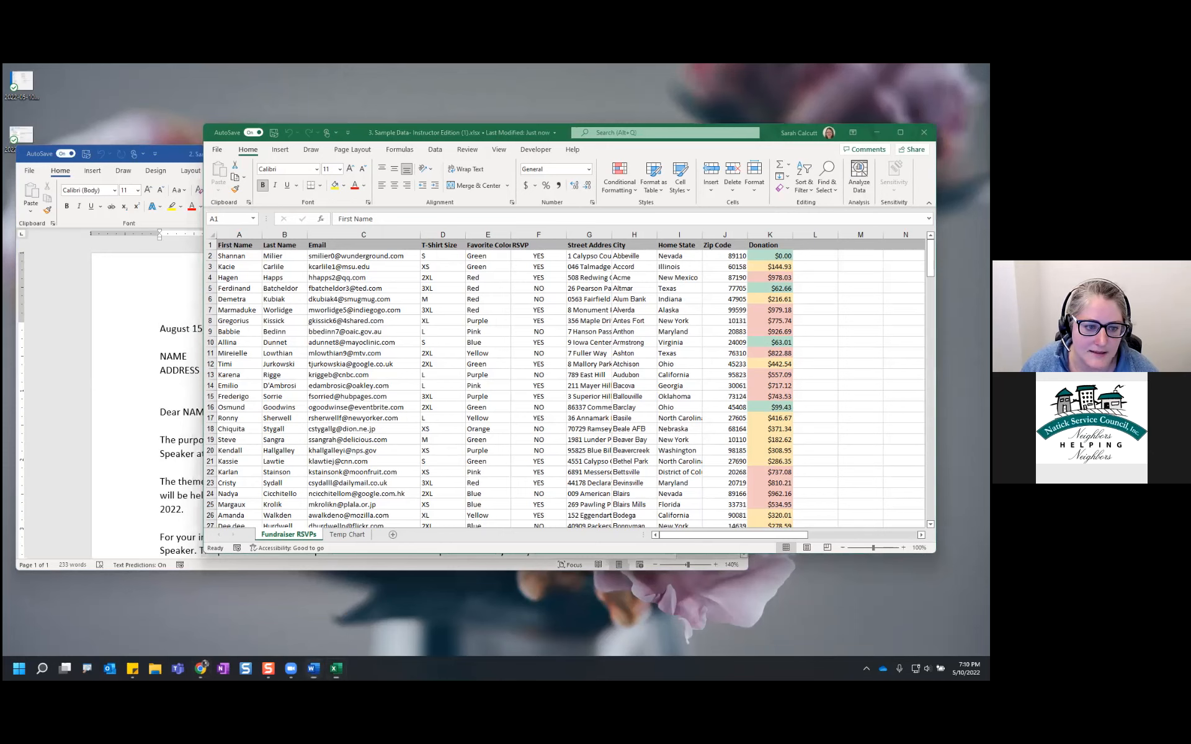
Step: Minimize the workbook, maximize 2. Sample Letter- Pre Mail Merge.docx in Word and start the Step-by-Step Mail Merge Wizard
click(876, 133)
click(588, 147)
double_click(523, 146)
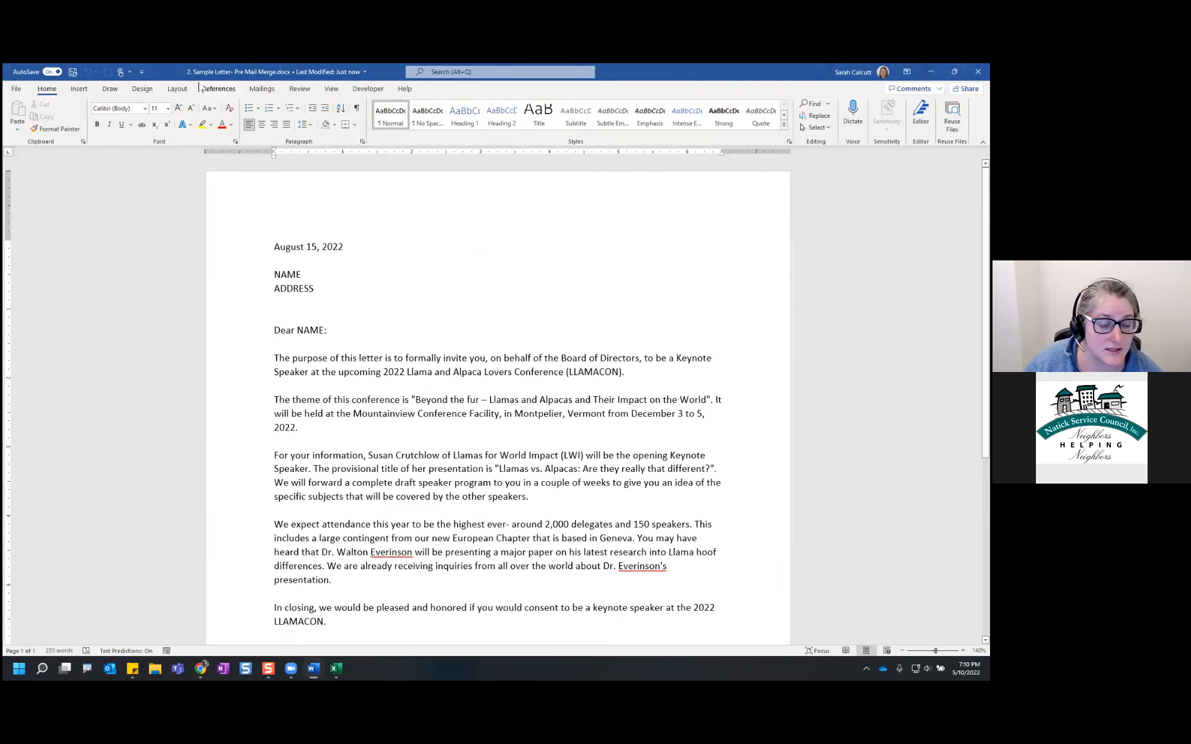
click(263, 90)
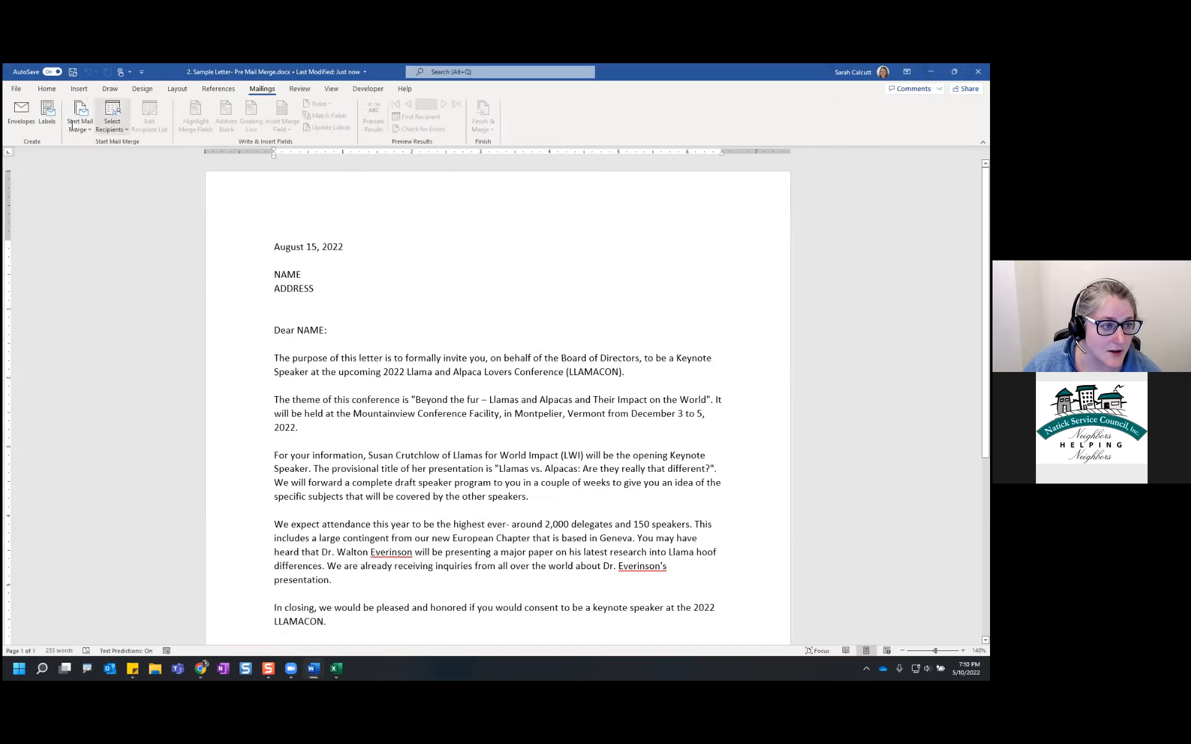
click(85, 122)
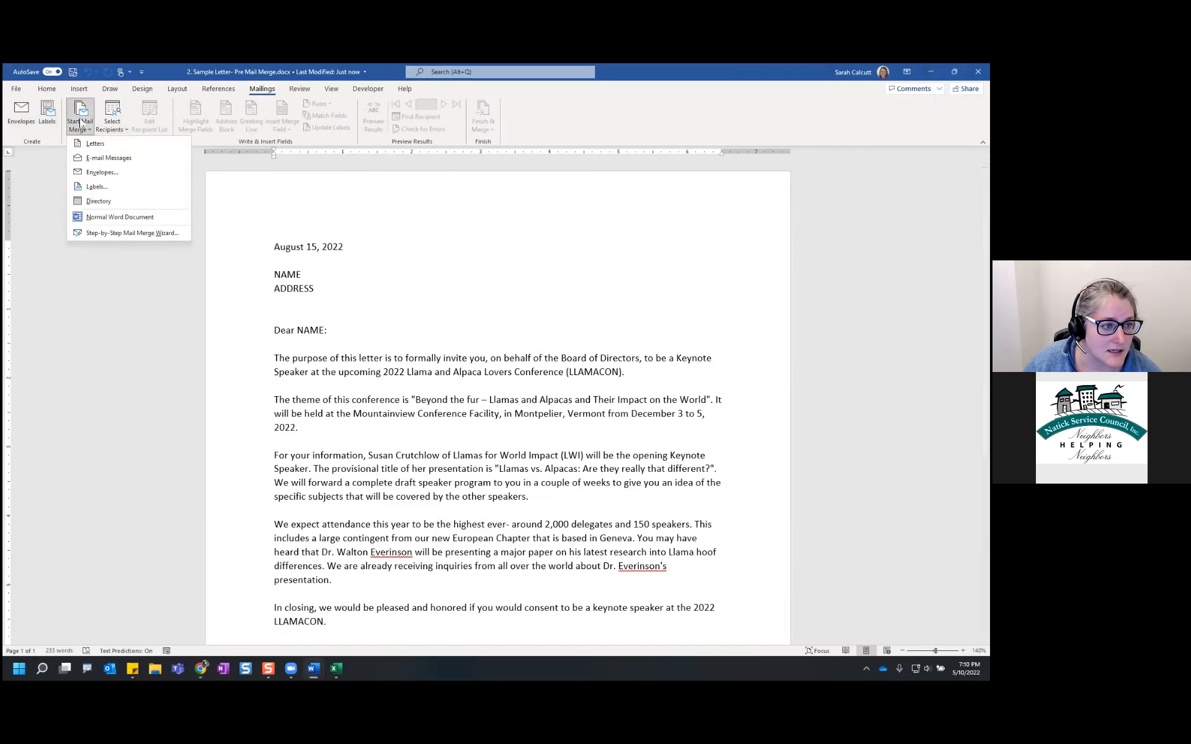
click(125, 236)
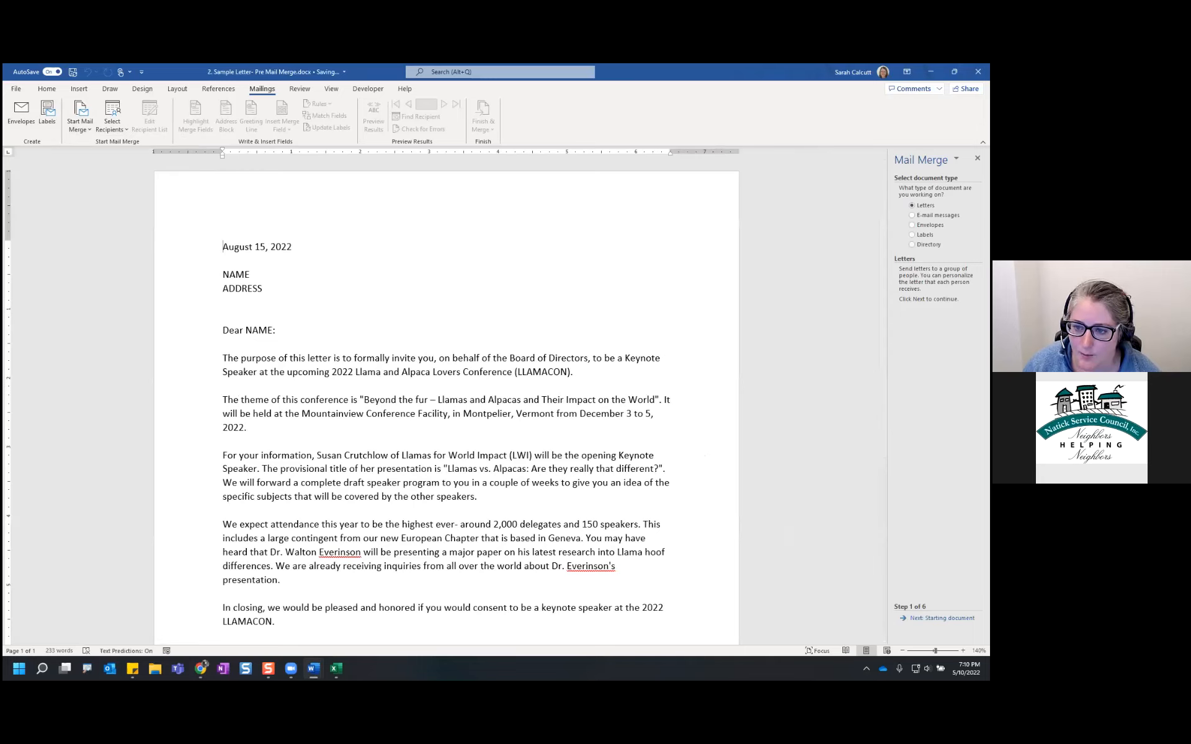
Step: Keep the current document as the letter and connect the Fundraiser RSVPs sheet of 3. Sample Data- Instructor Edition (1).xlsx from the desktop as the recipient list
click(942, 619)
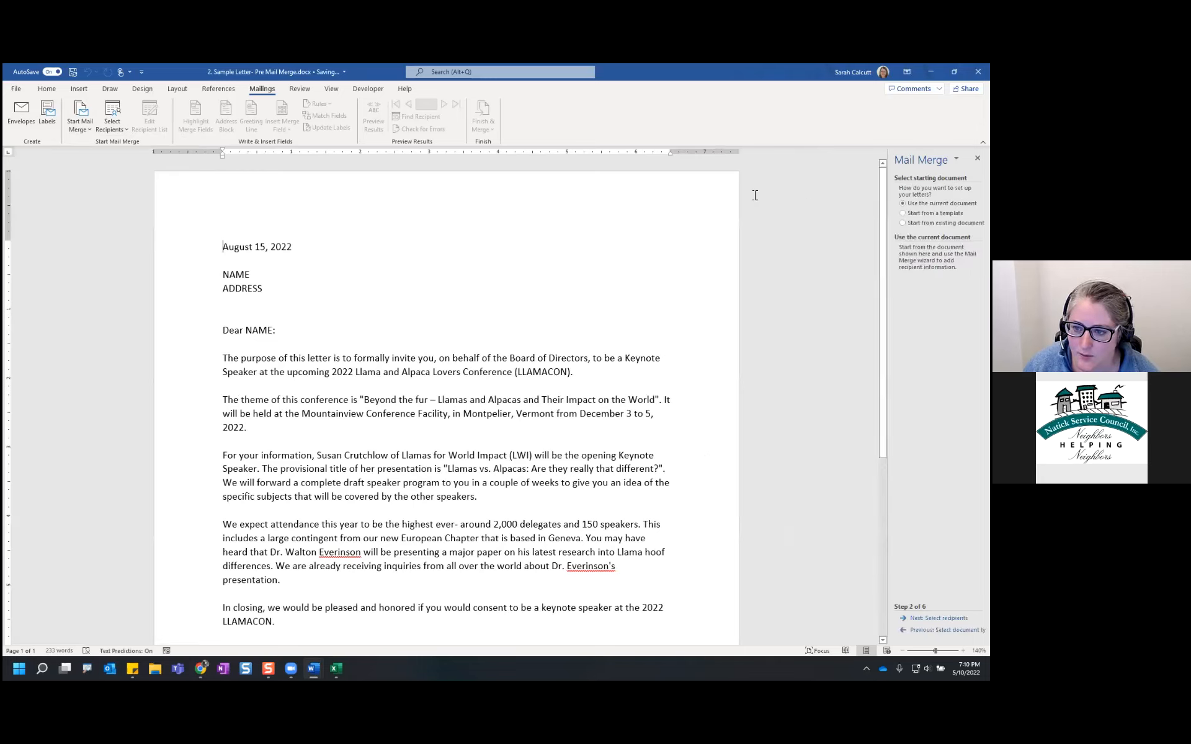
click(938, 618)
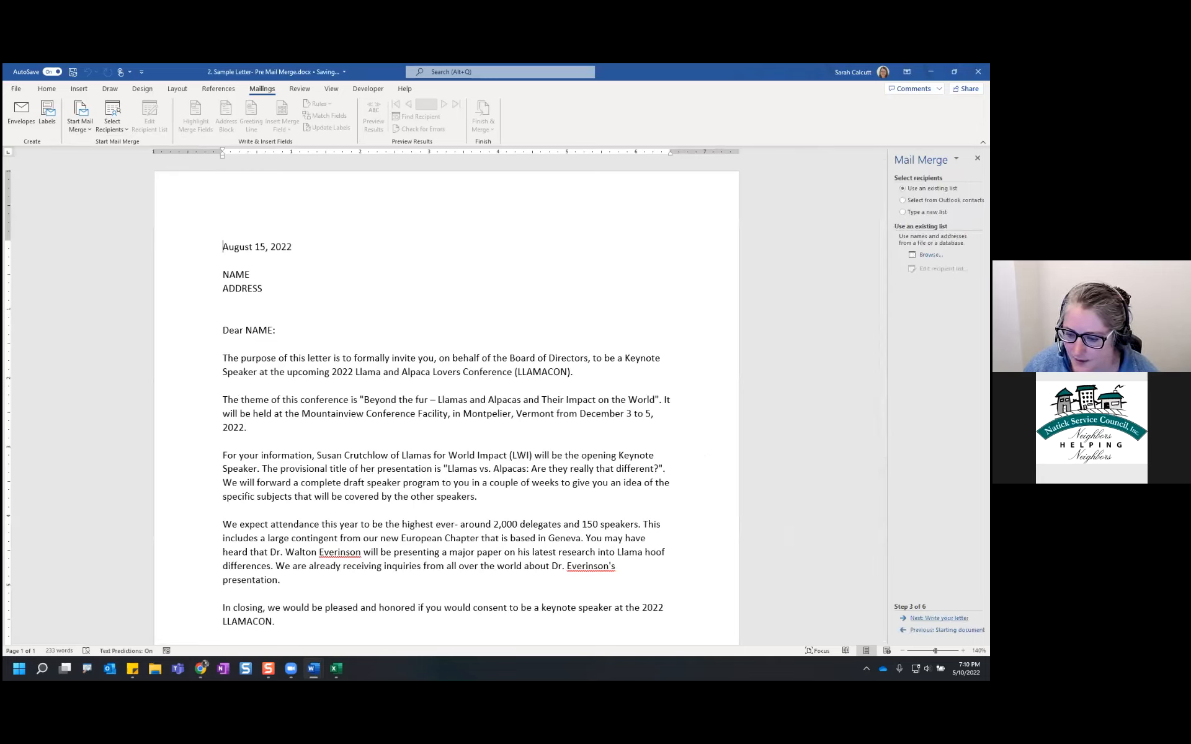
click(931, 255)
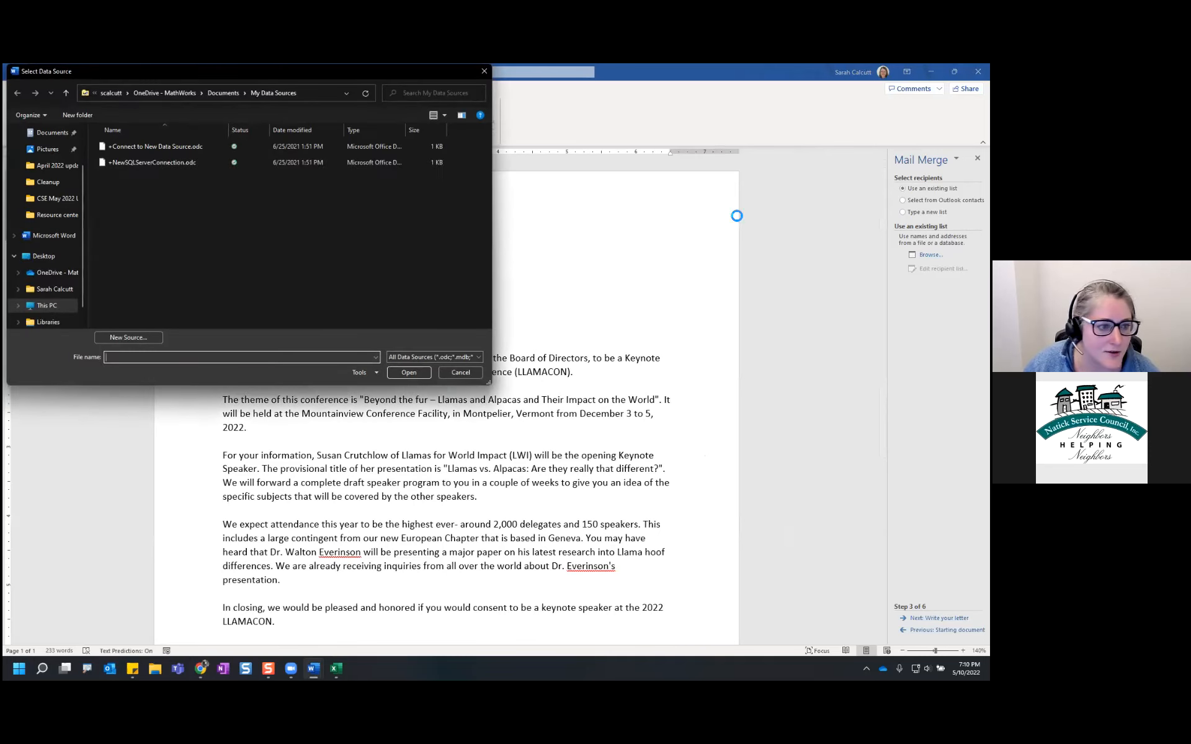
click(35, 262)
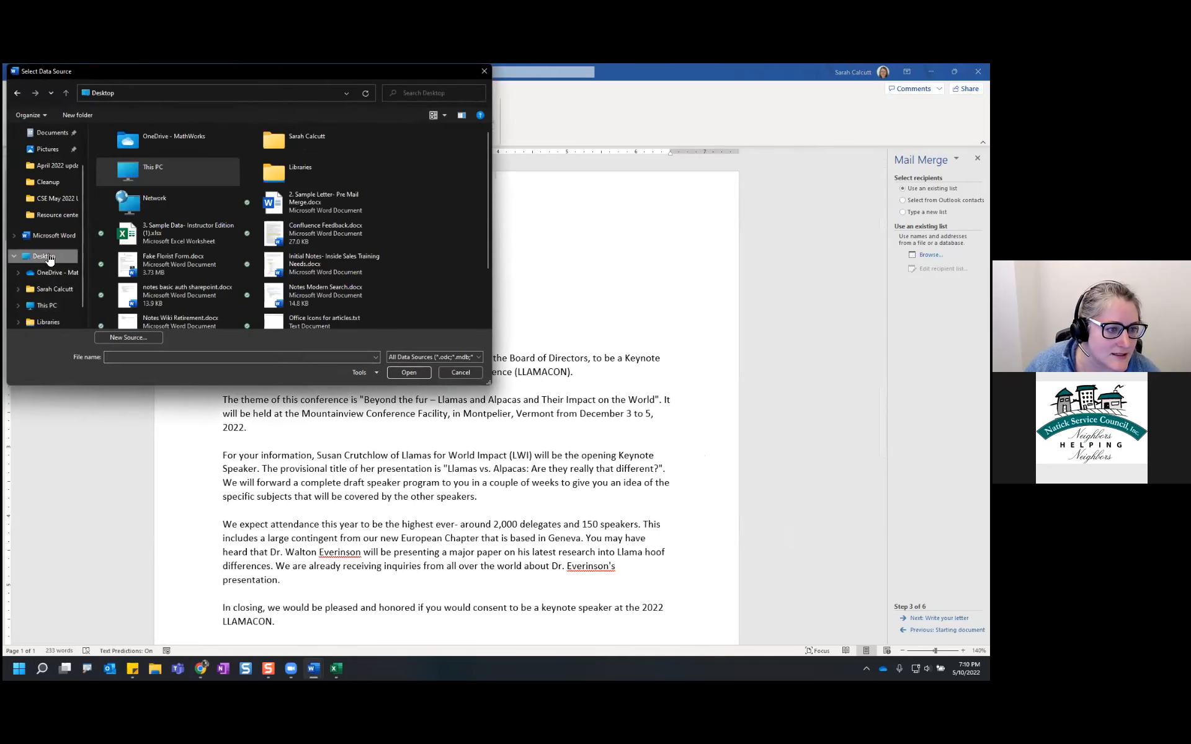
click(160, 225)
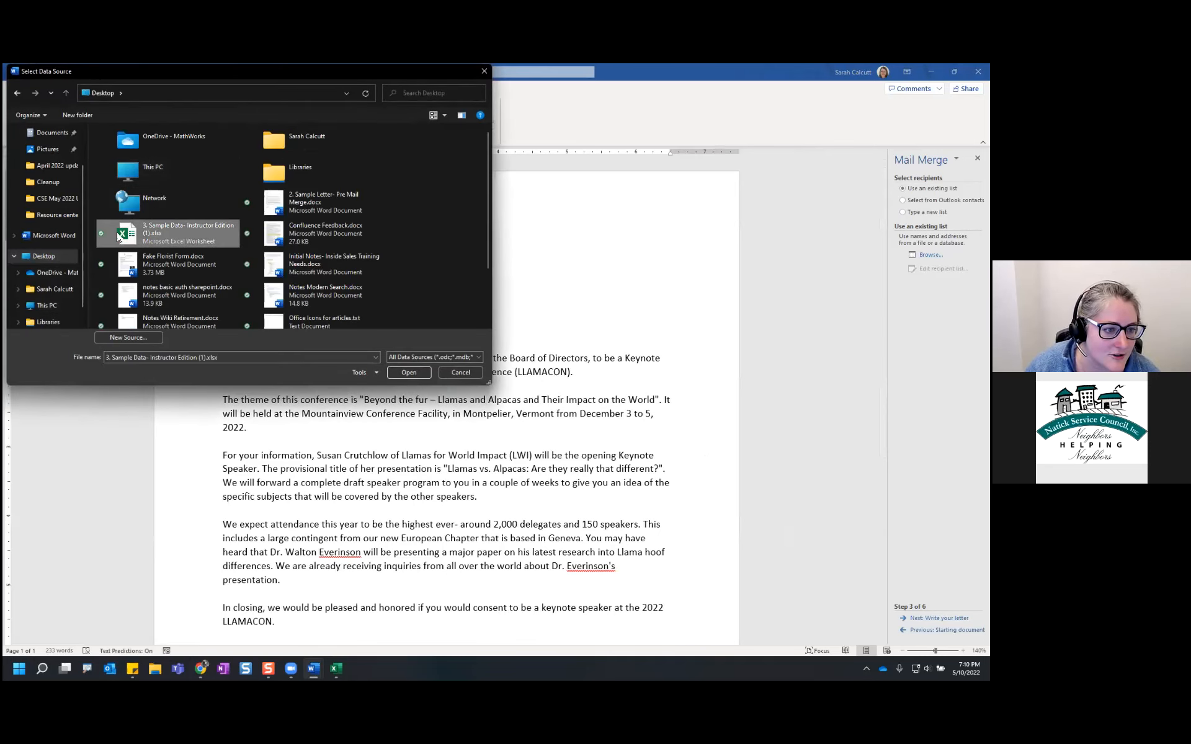
click(415, 374)
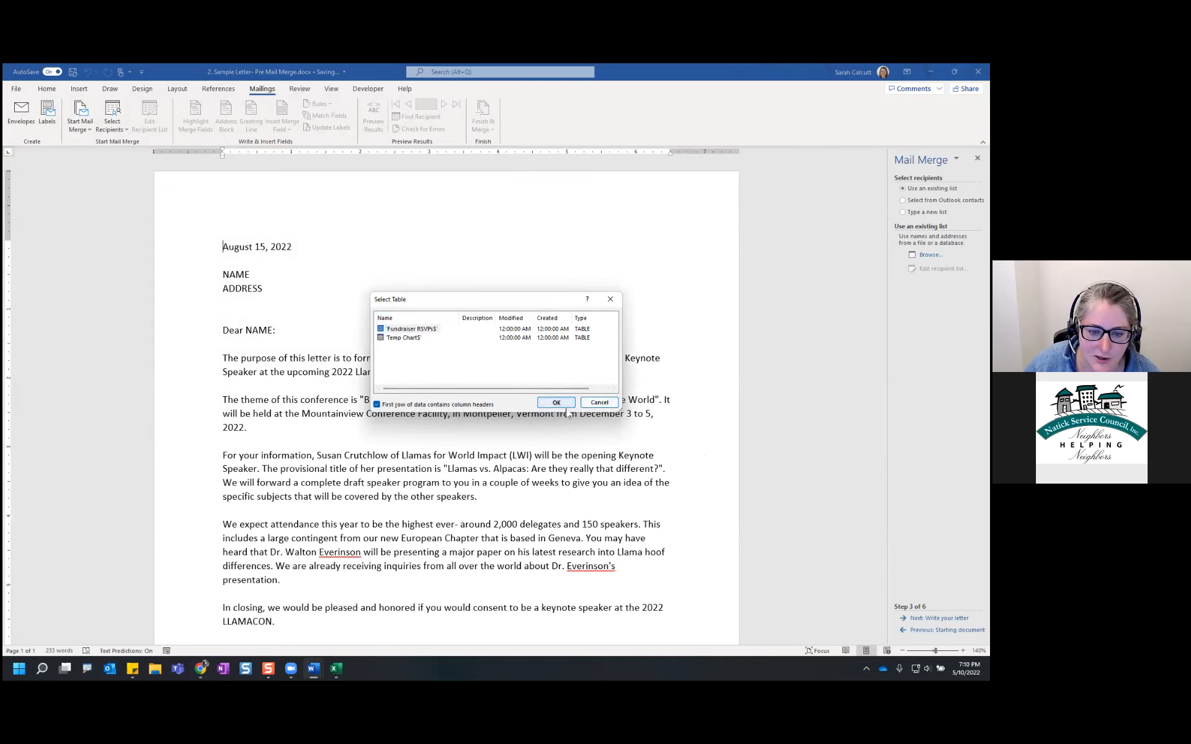
click(556, 402)
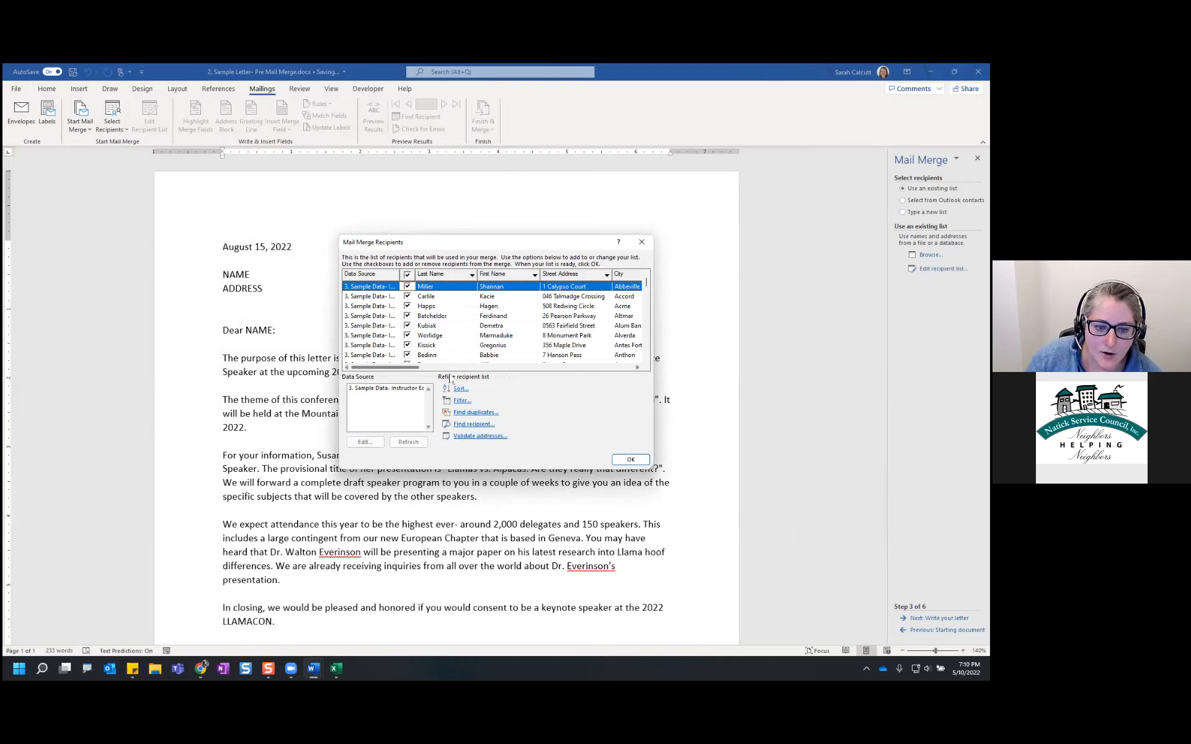
drag(385, 370, 484, 371)
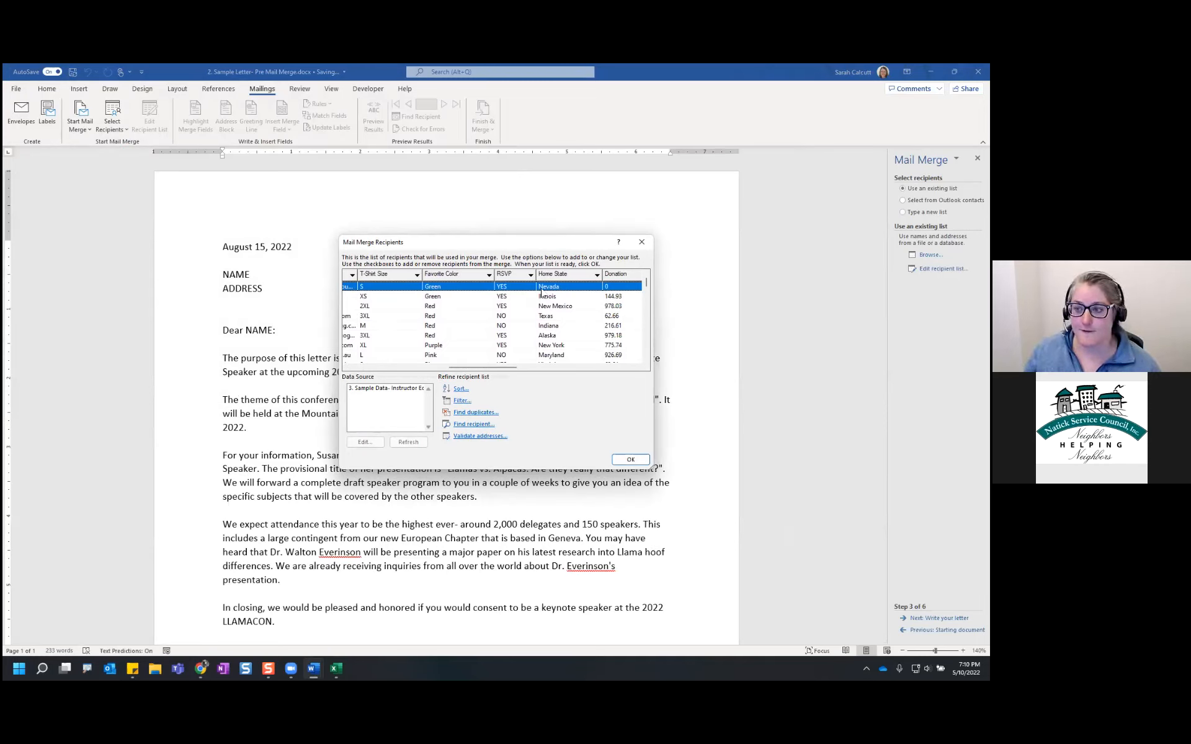
click(463, 402)
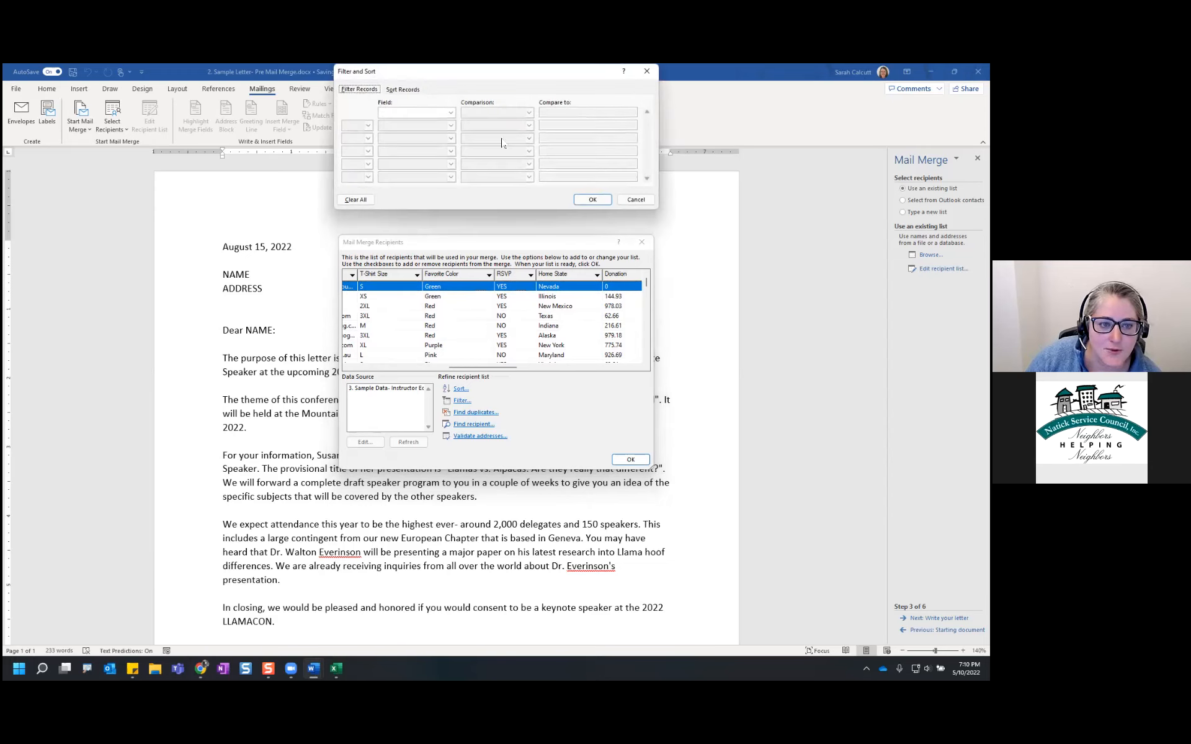
click(450, 113)
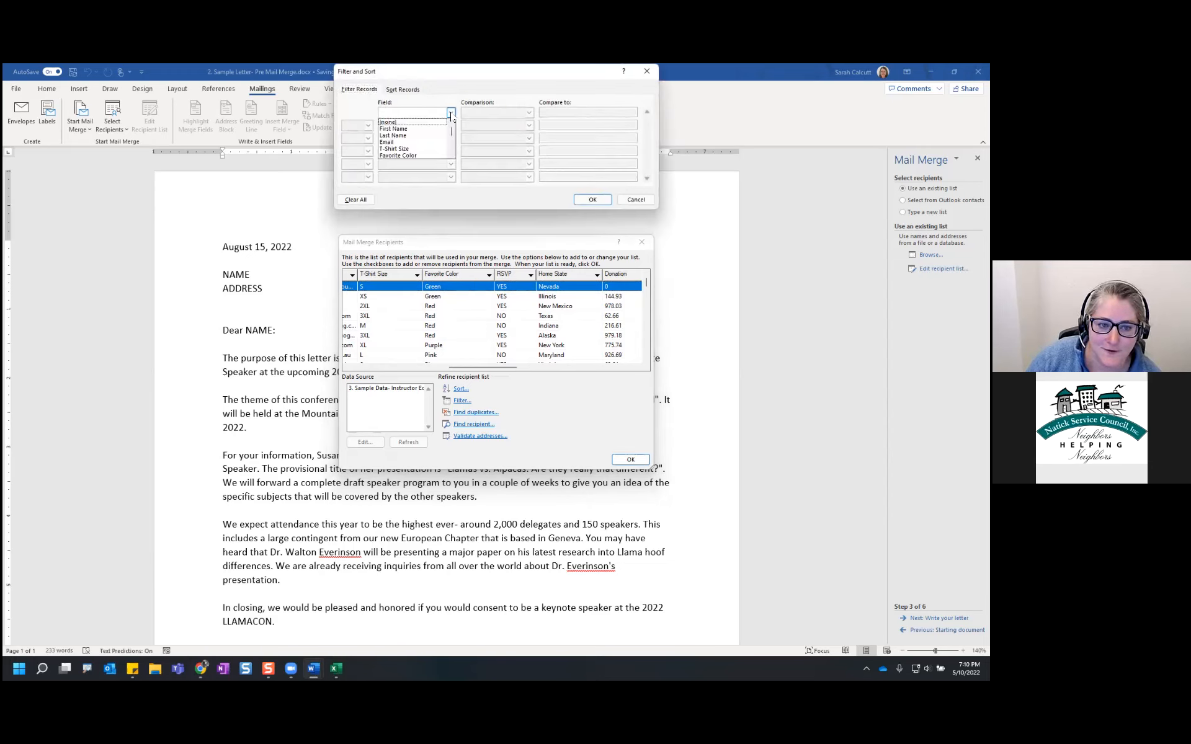
drag(451, 134, 451, 138)
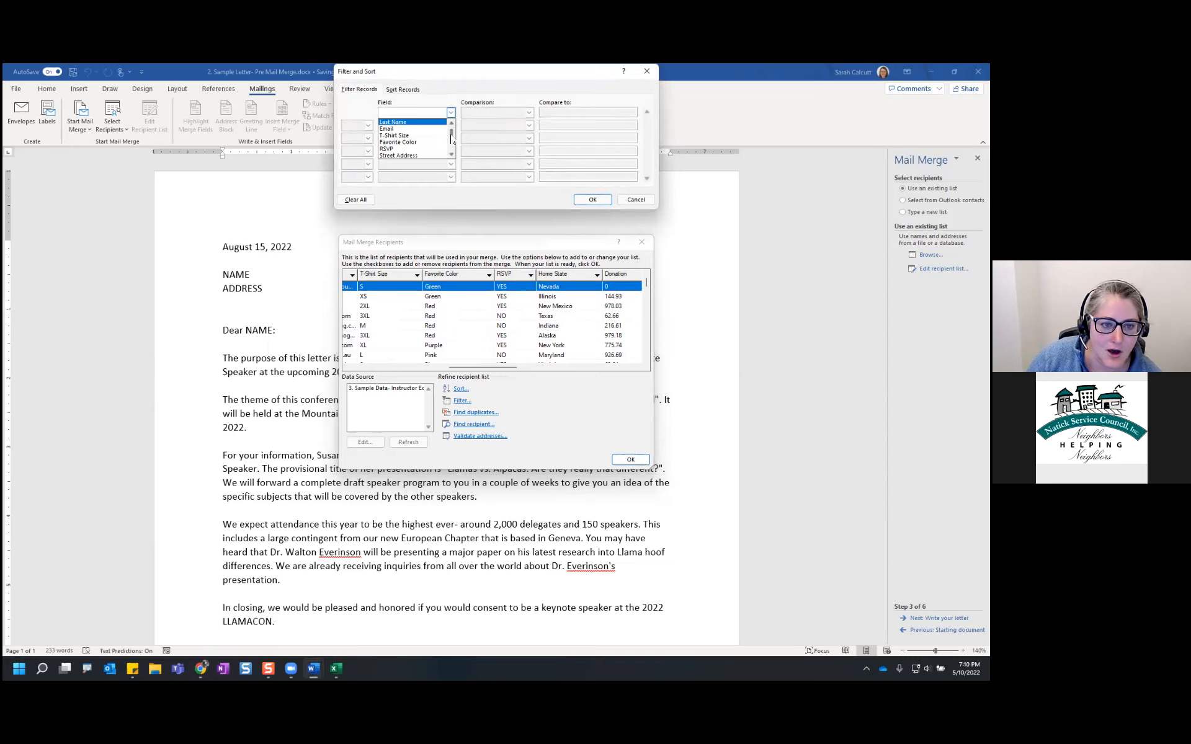
click(417, 149)
click(574, 114)
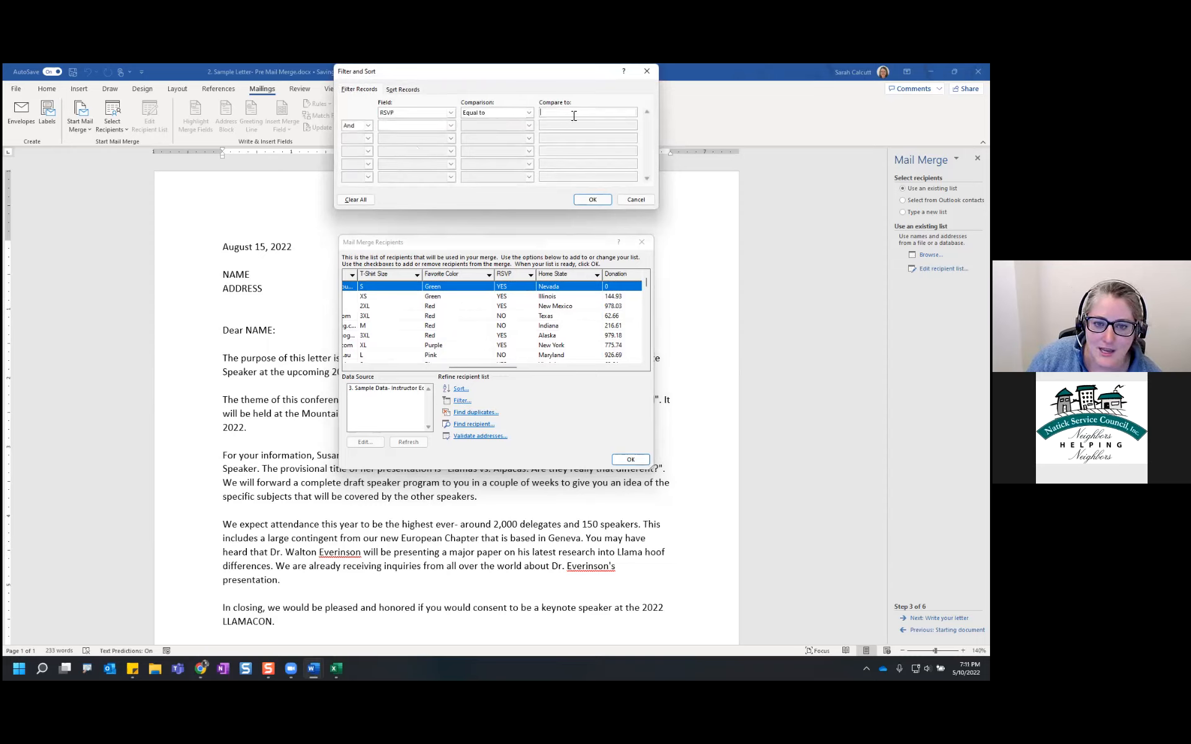
text(YES)
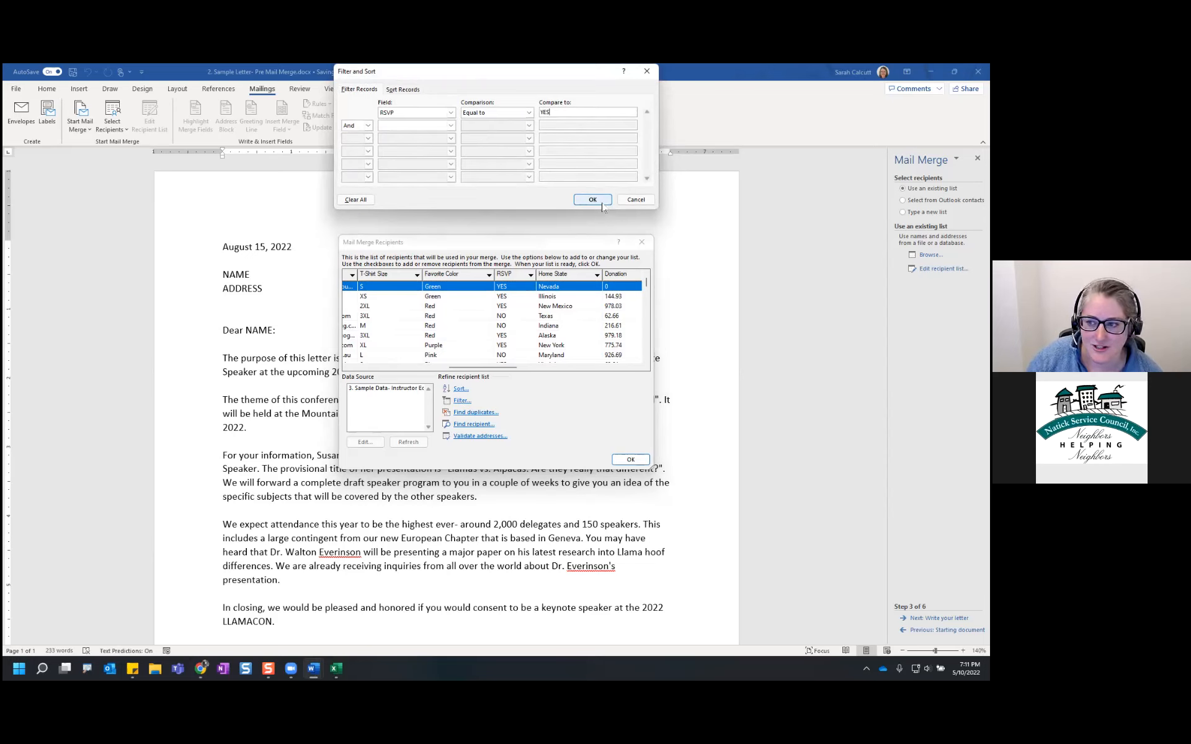
click(628, 201)
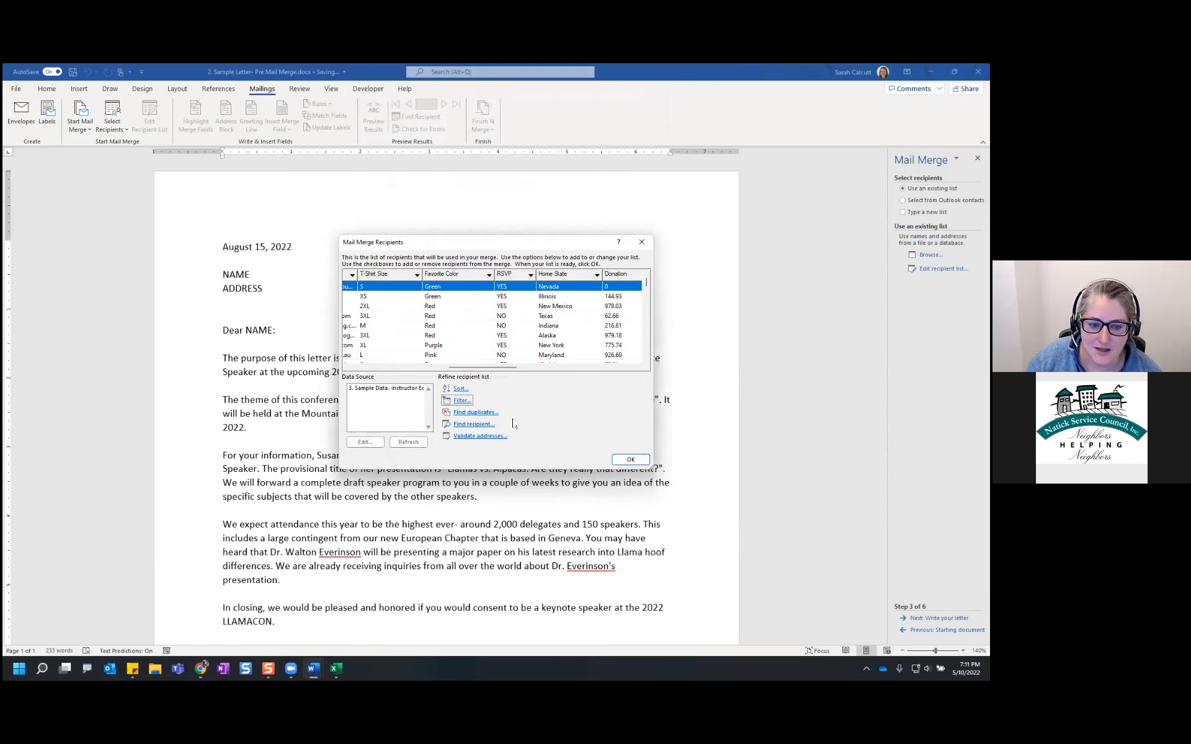
Step: Review the recipient list's columns, accept the list with all recipients included and advance the wizard to writing the letter
drag(493, 368, 448, 369)
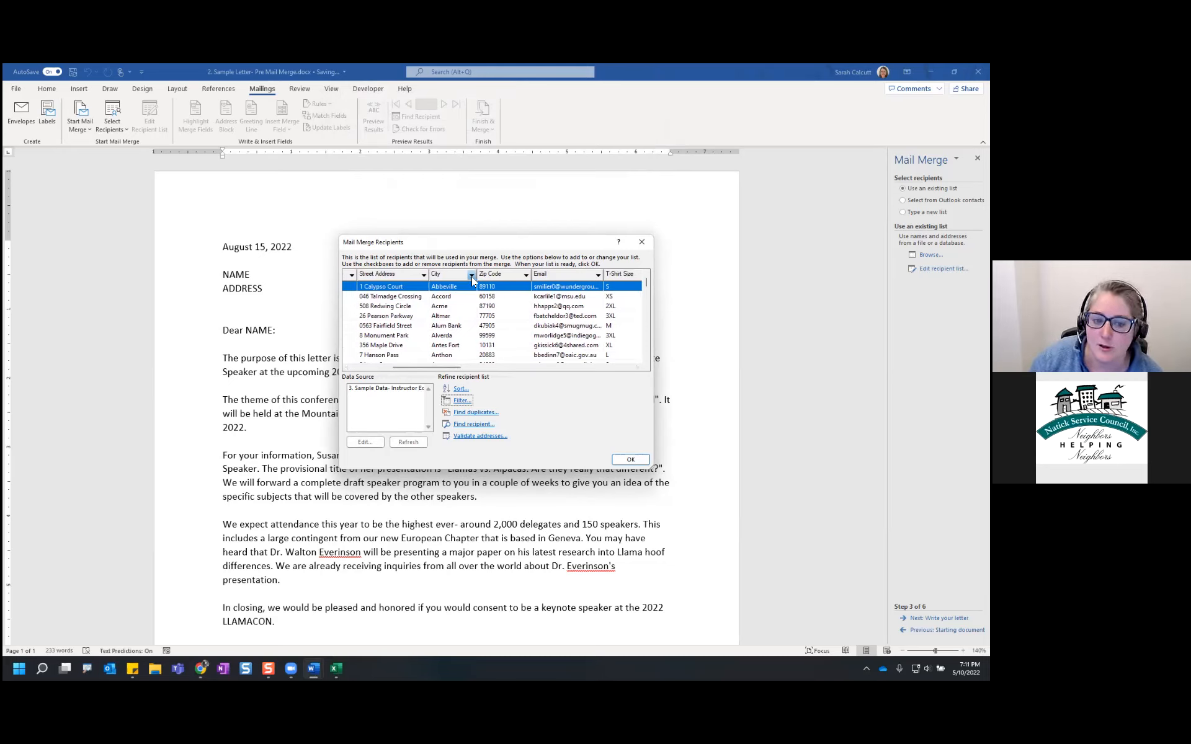
drag(453, 368, 407, 362)
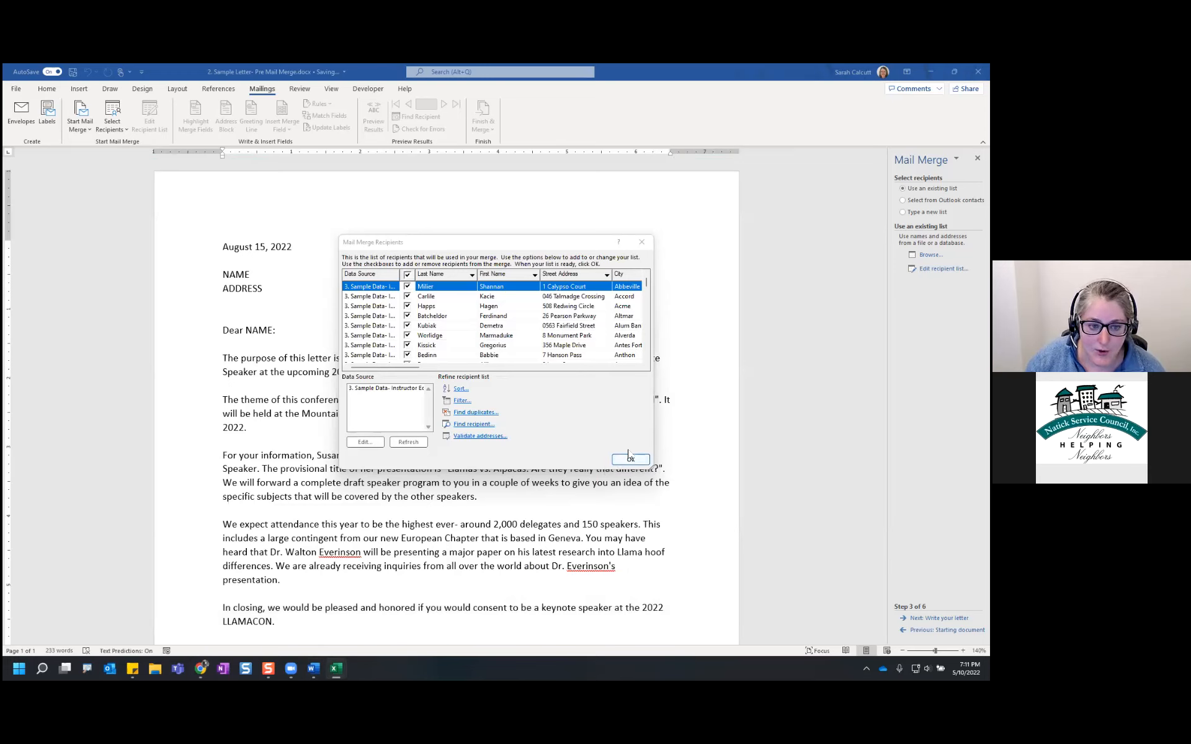
click(626, 462)
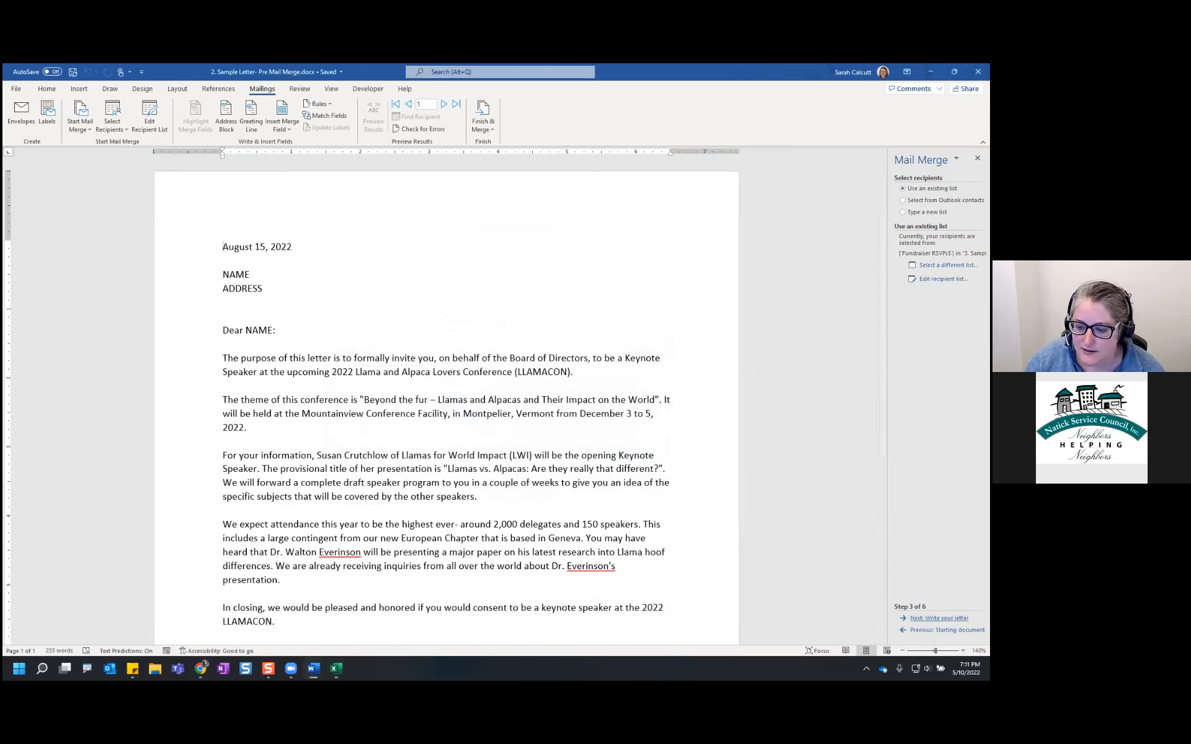
click(930, 618)
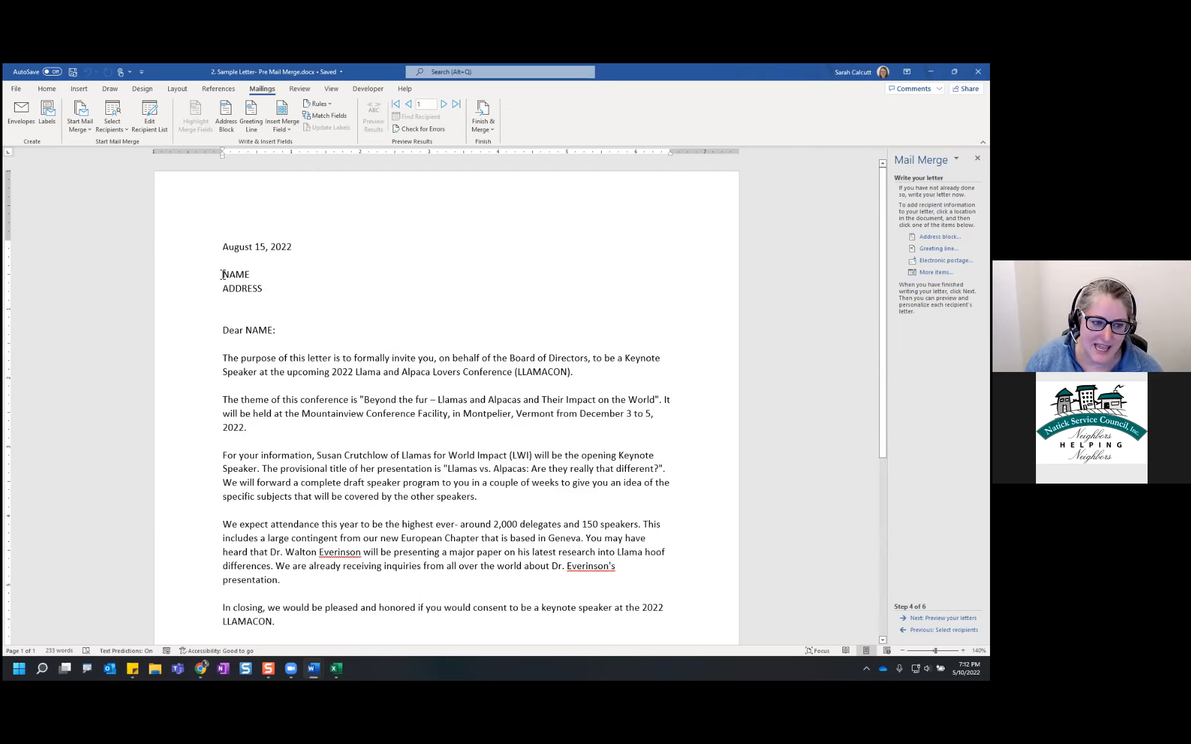
Step: Delete the NAME and ADDRESS placeholder lines under the date and open the address block settings there
drag(223, 274, 274, 289)
key(Delete)
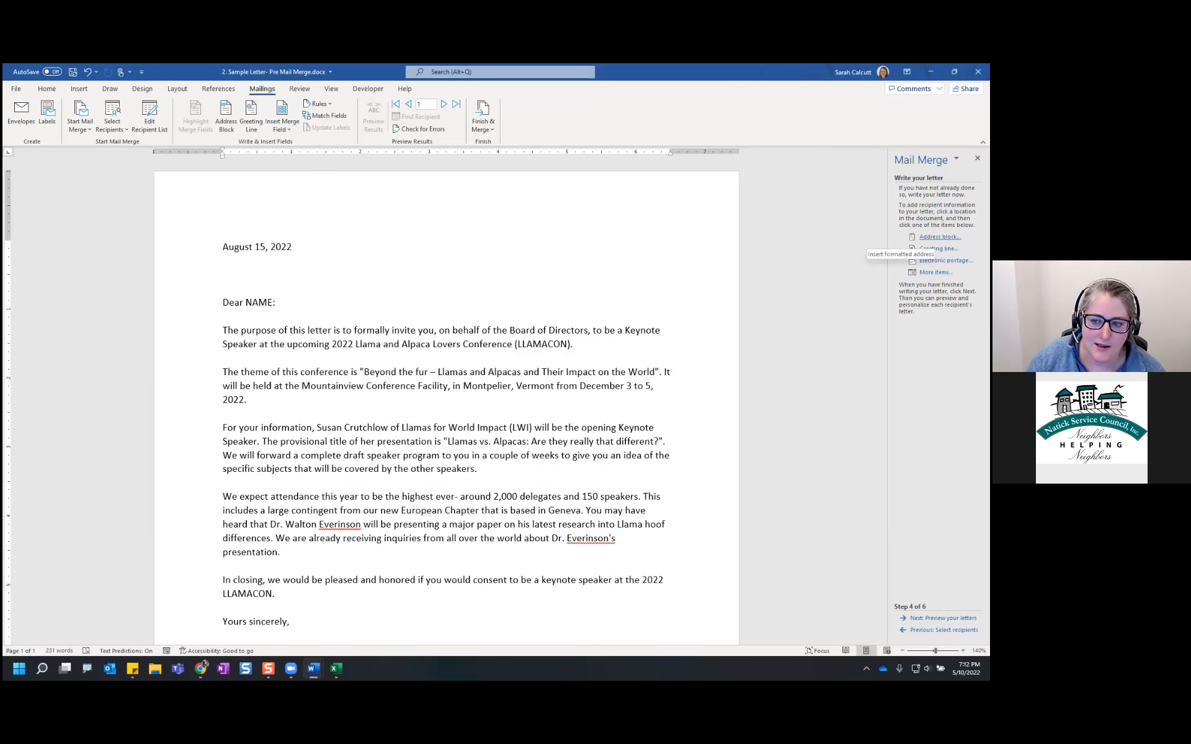
click(937, 237)
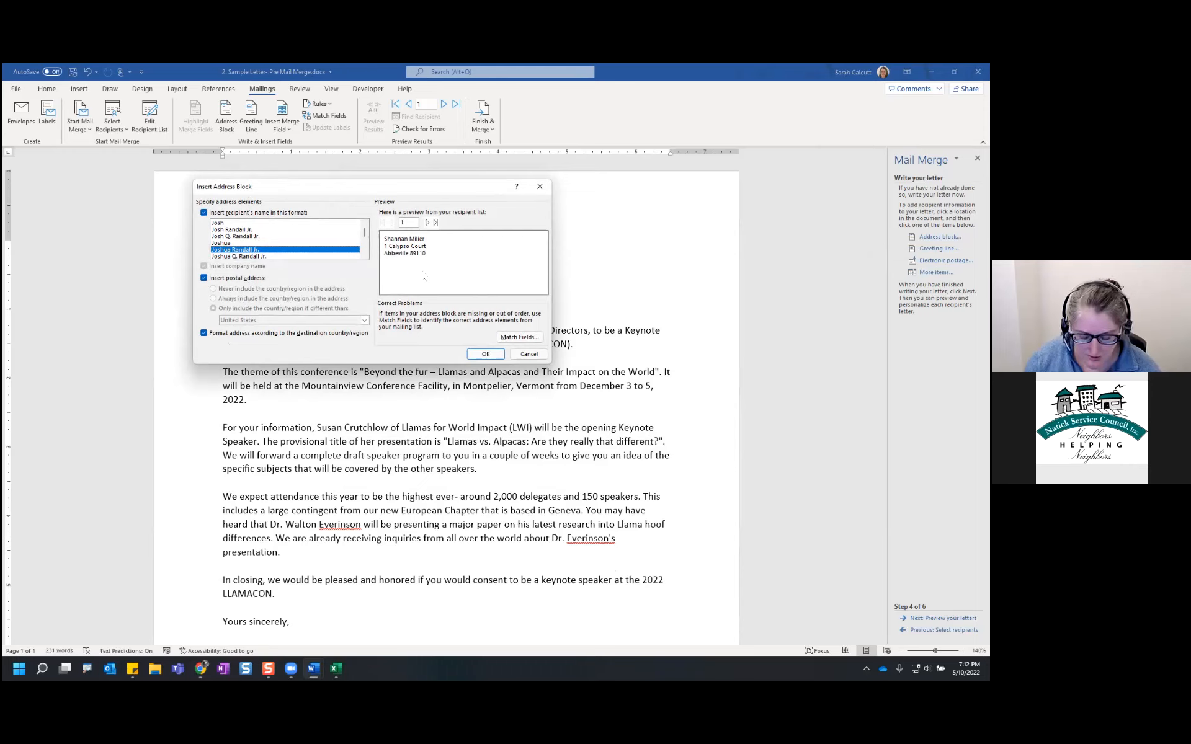
drag(374, 226, 443, 267)
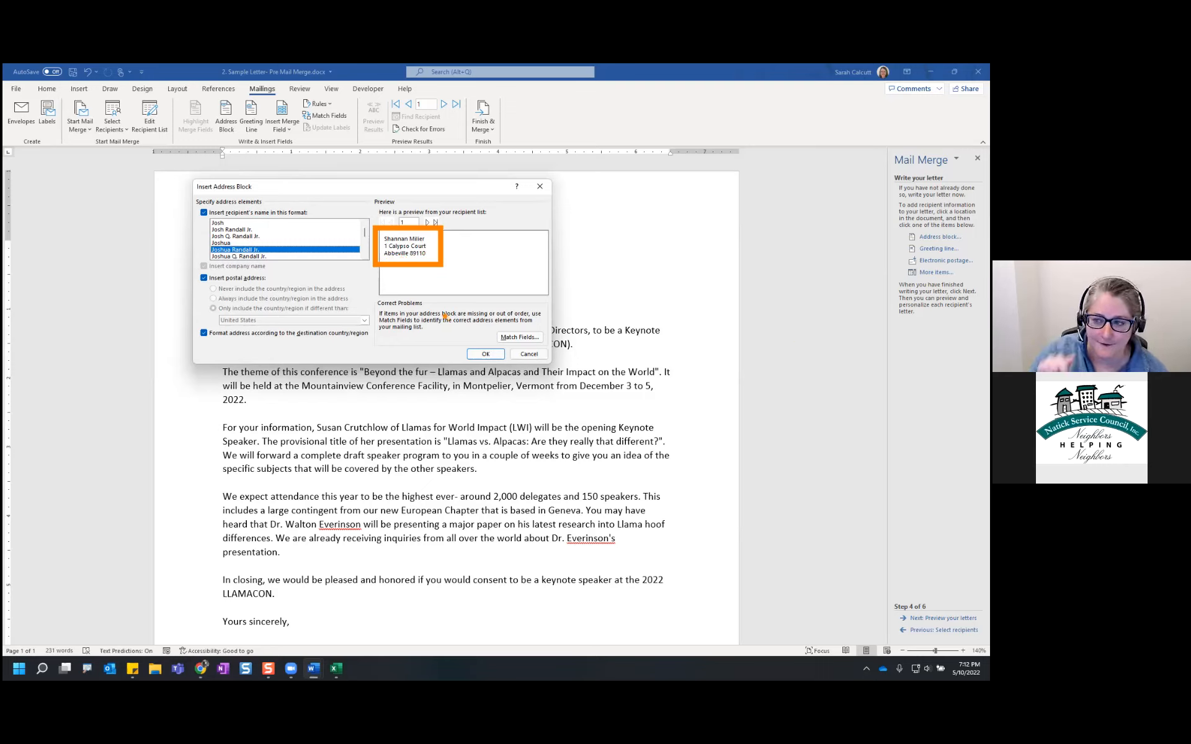
mouse_move(523, 289)
mouse_down()
mouse_move(529, 322)
mouse_move(537, 314)
mouse_up()
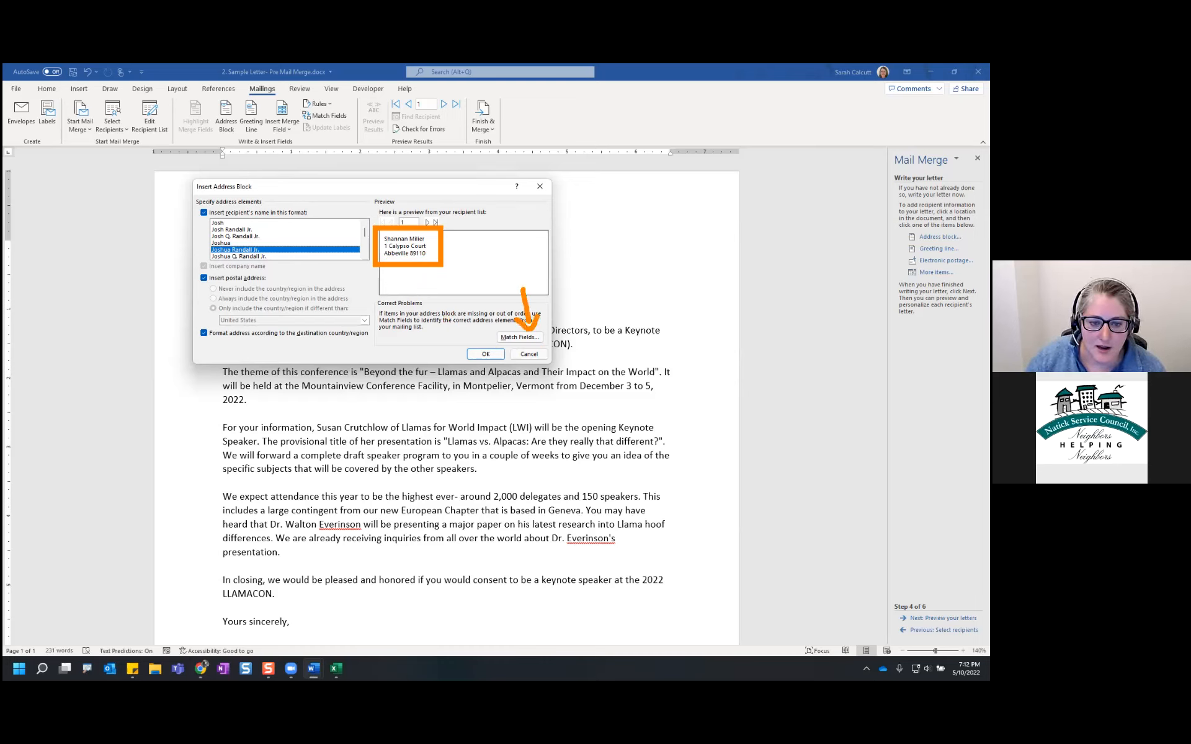
key(Escape)
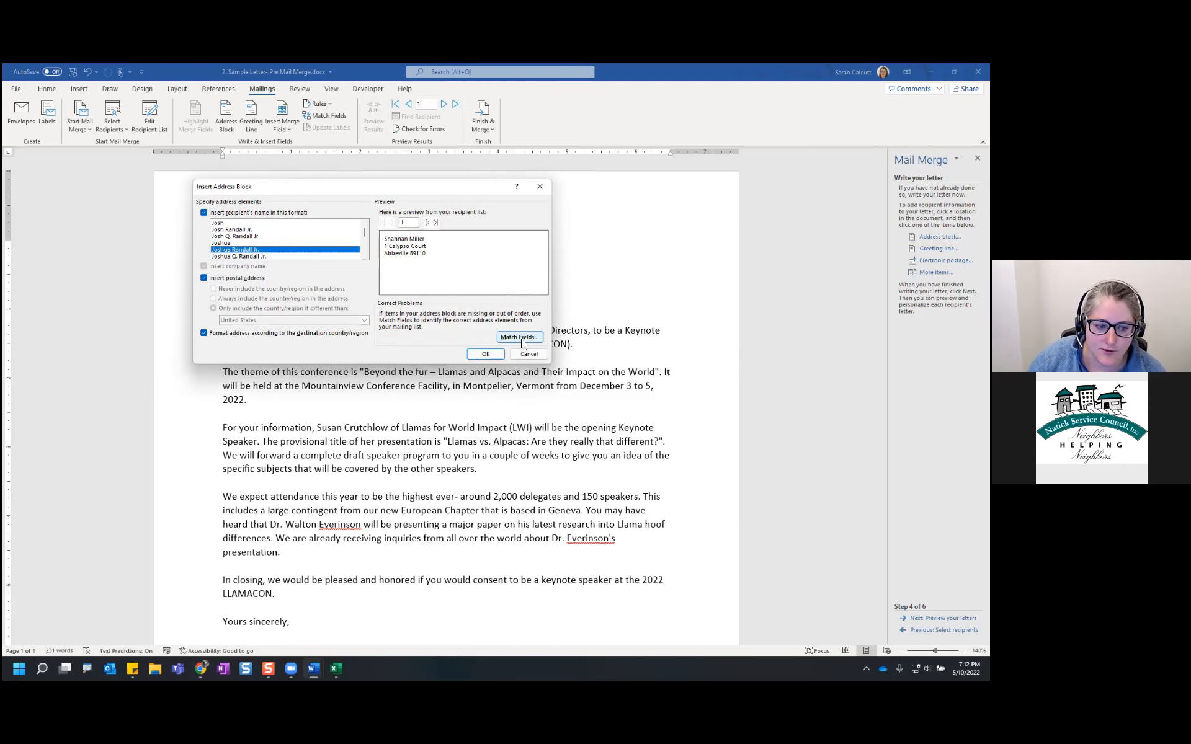
Step: Check the Home State column in the Excel workbook and match the address block's State field to Home State
click(521, 340)
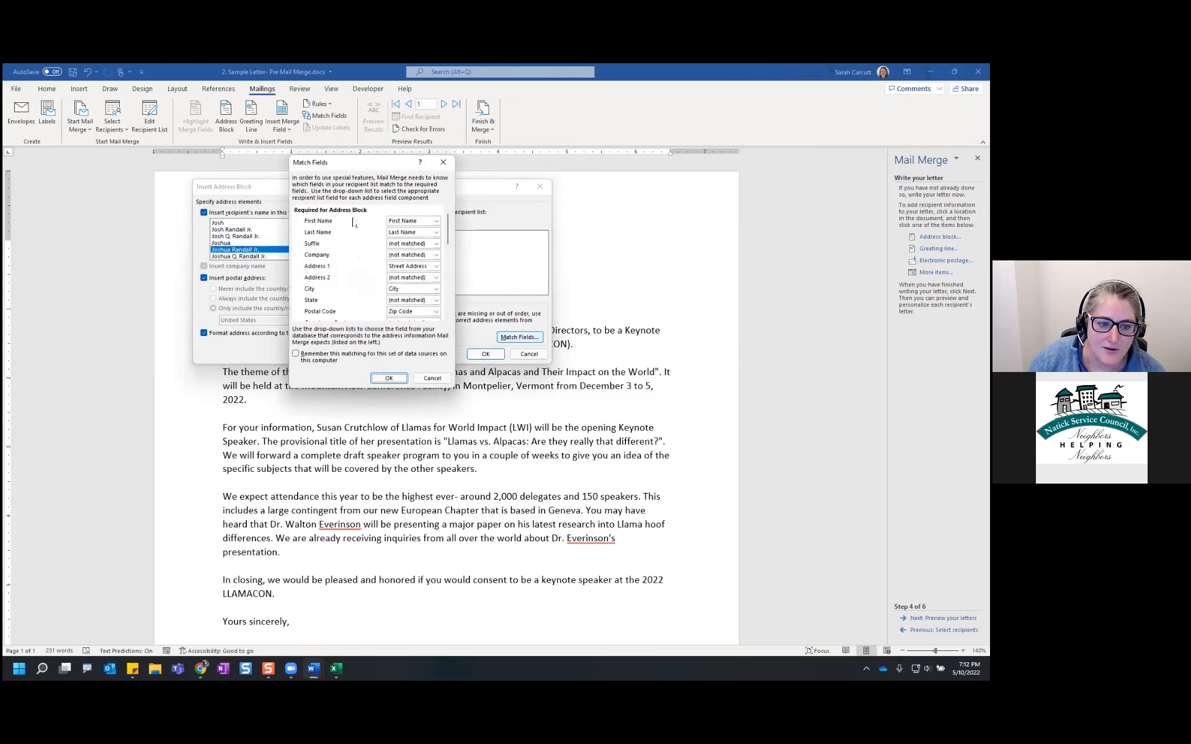
scroll(360, 313, down, 3)
scroll(358, 313, up, 2)
scroll(358, 314, up, 1)
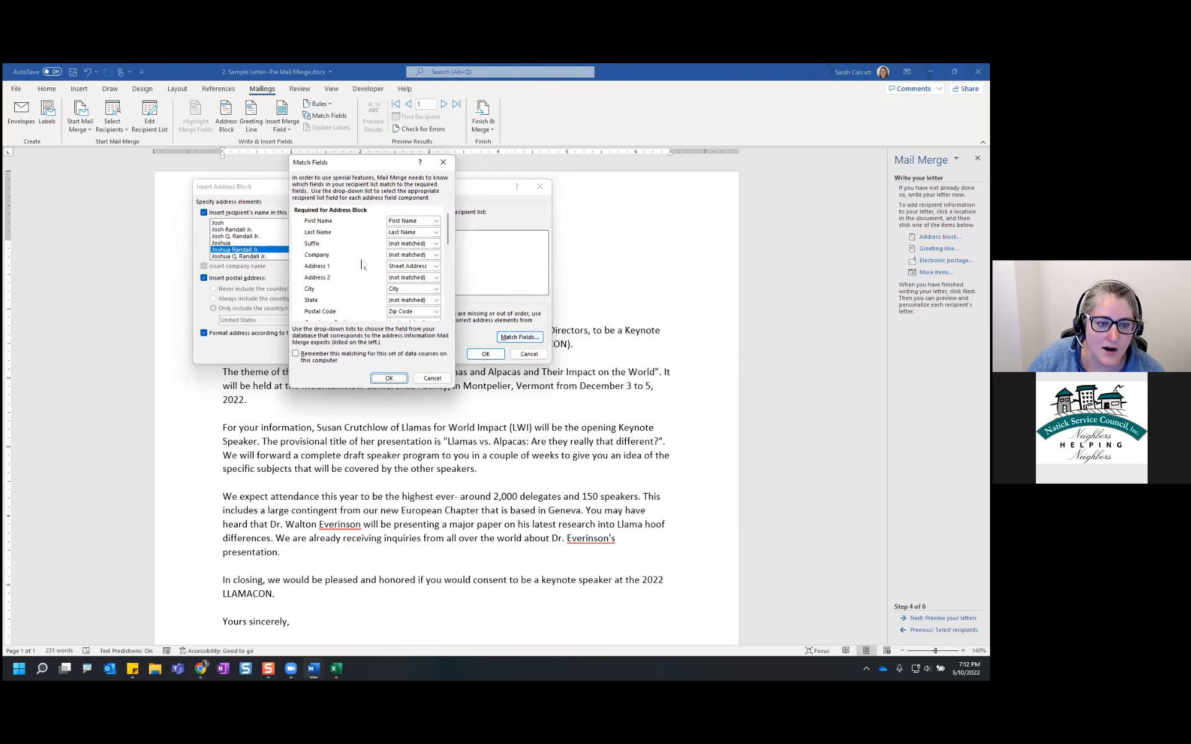
scroll(324, 273, down, 2)
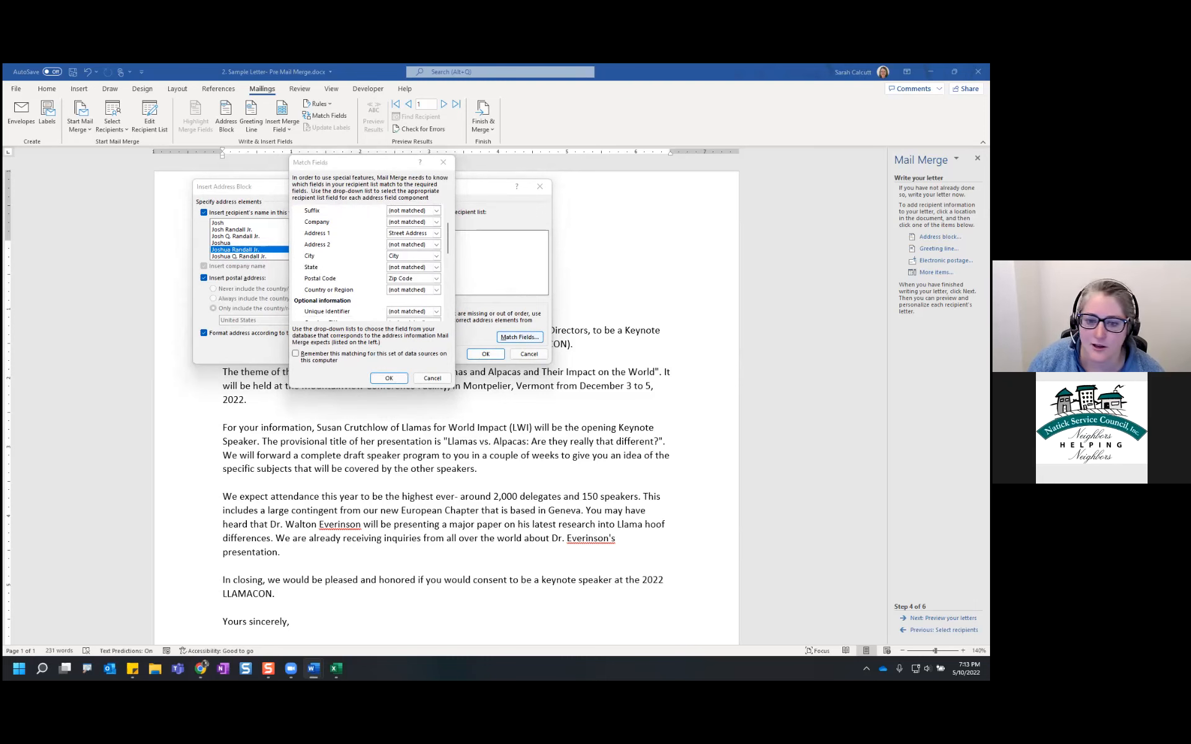
key(alt+Tab)
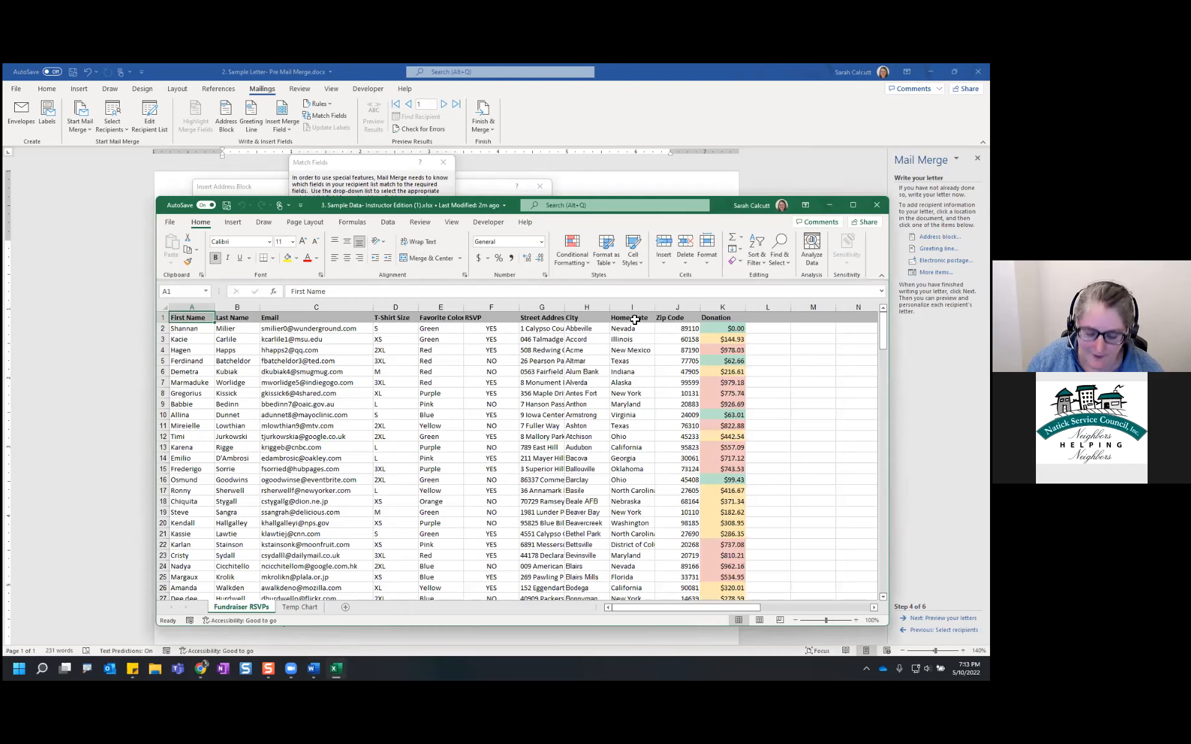
mouse_move(606, 305)
mouse_down()
mouse_move(664, 376)
mouse_move(660, 432)
mouse_up()
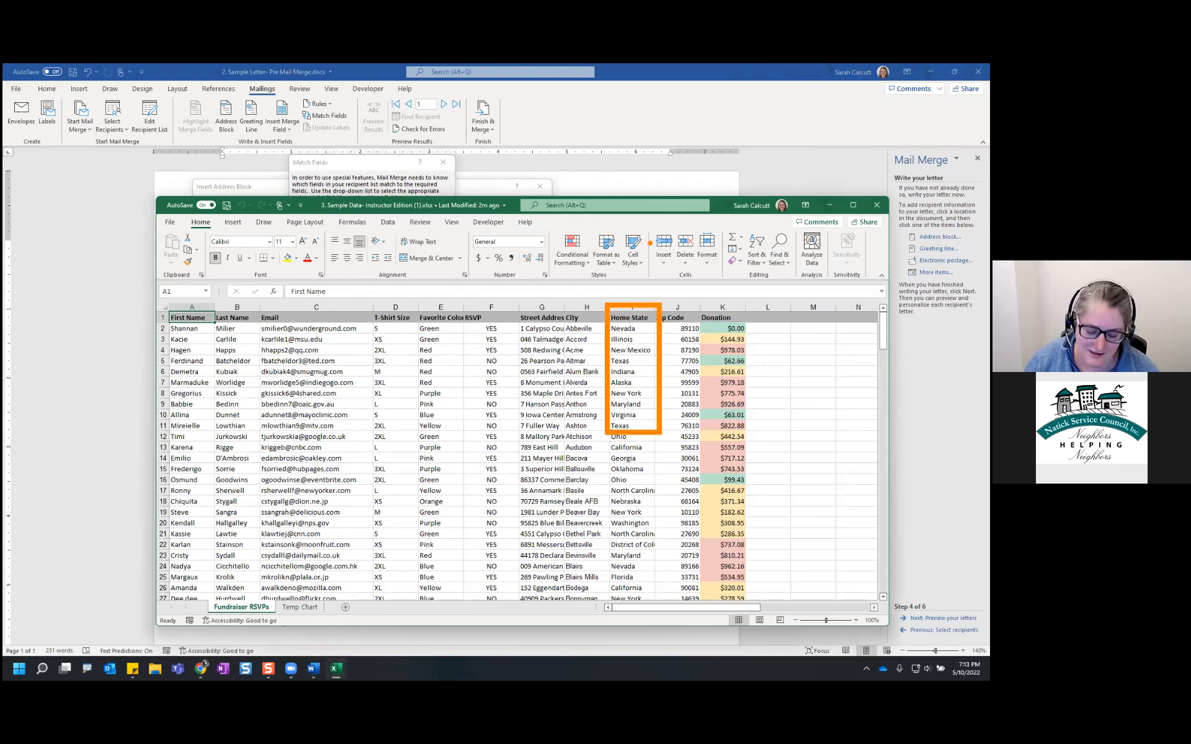
key(Escape)
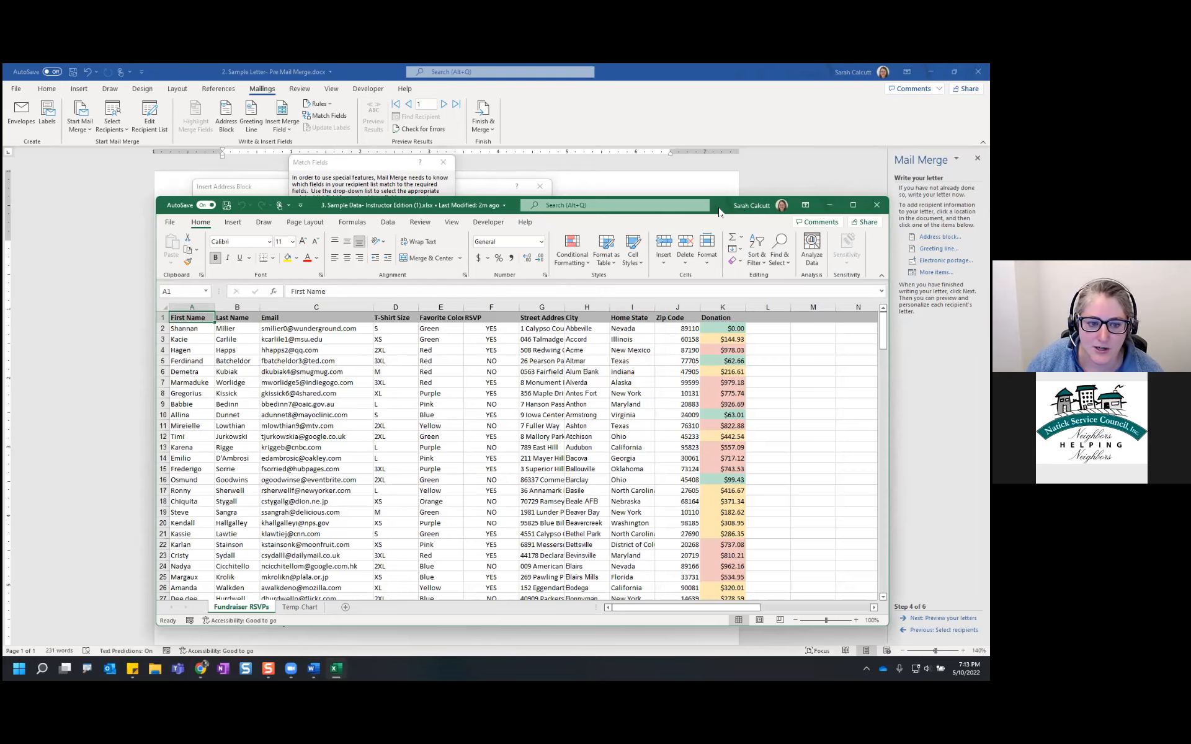
drag(719, 212, 682, 64)
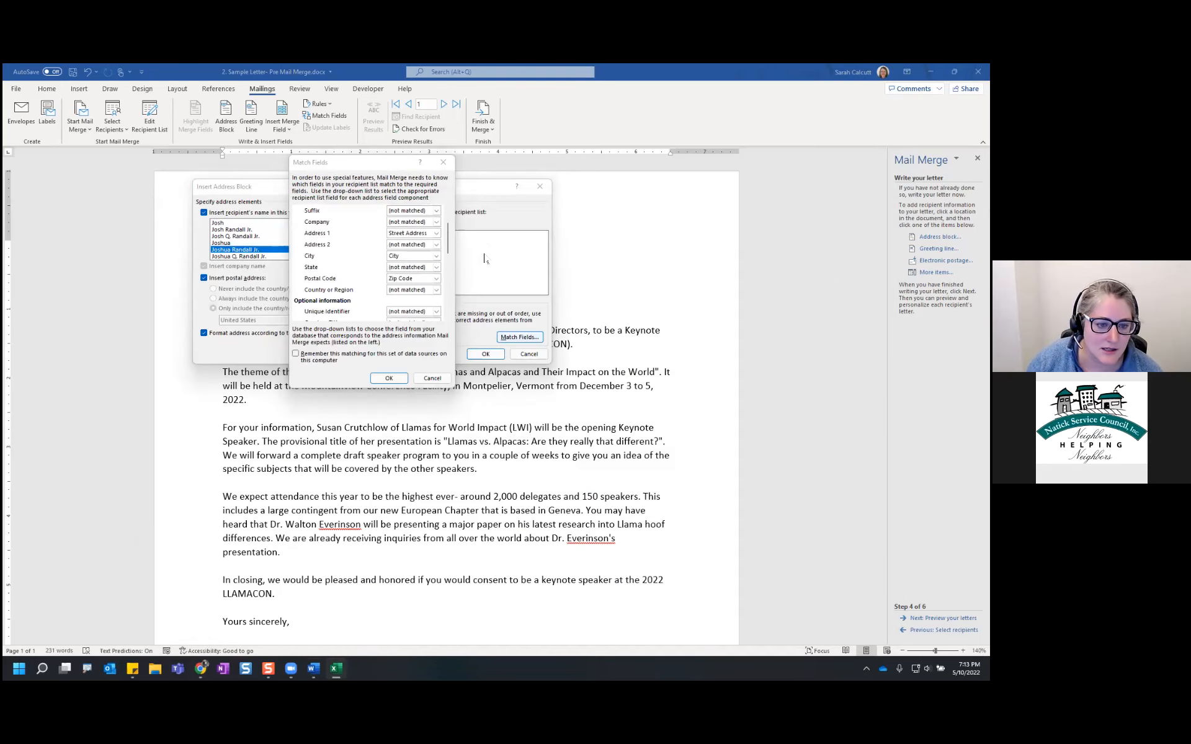
click(415, 268)
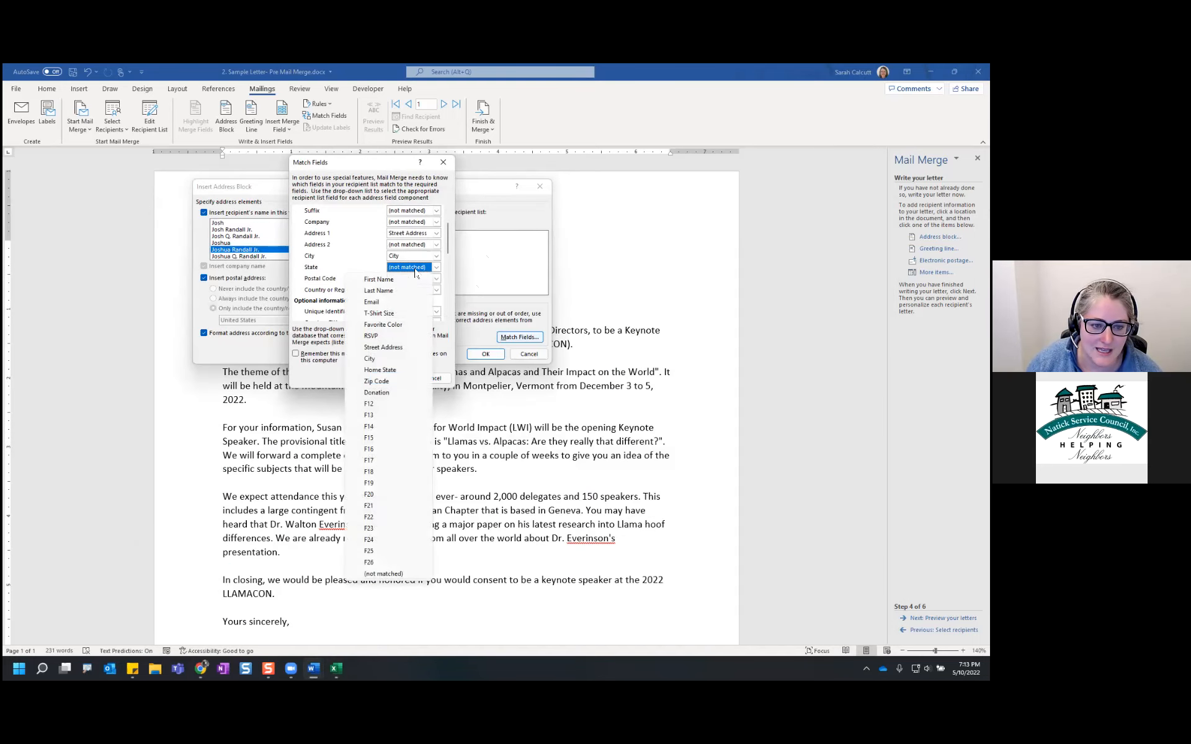
click(403, 371)
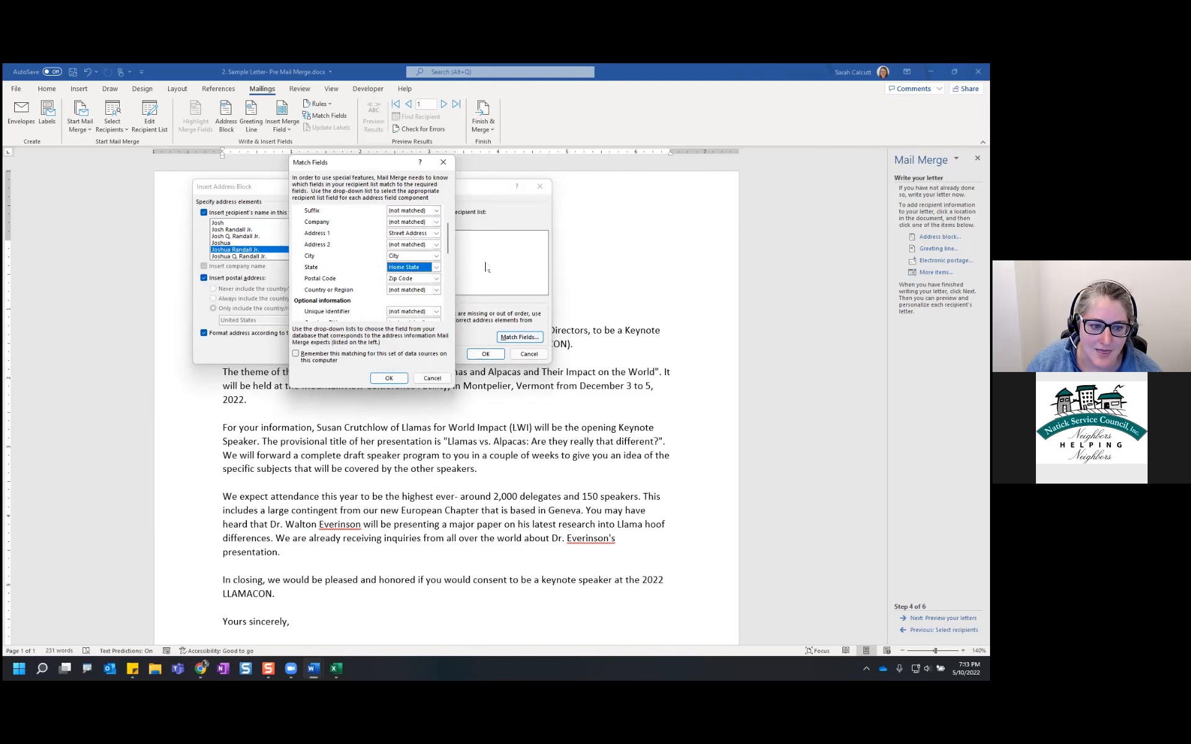
click(401, 382)
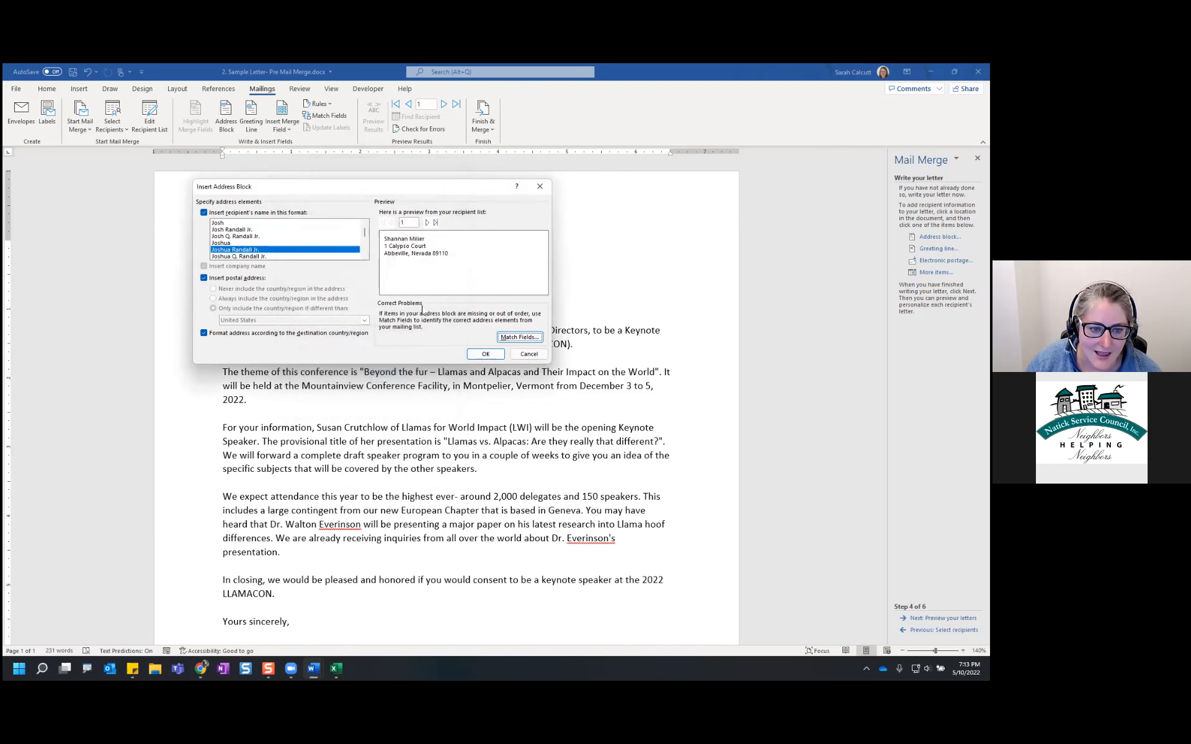
Step: Preview the address block for the following recipients, up to record 5
click(428, 225)
click(428, 225)
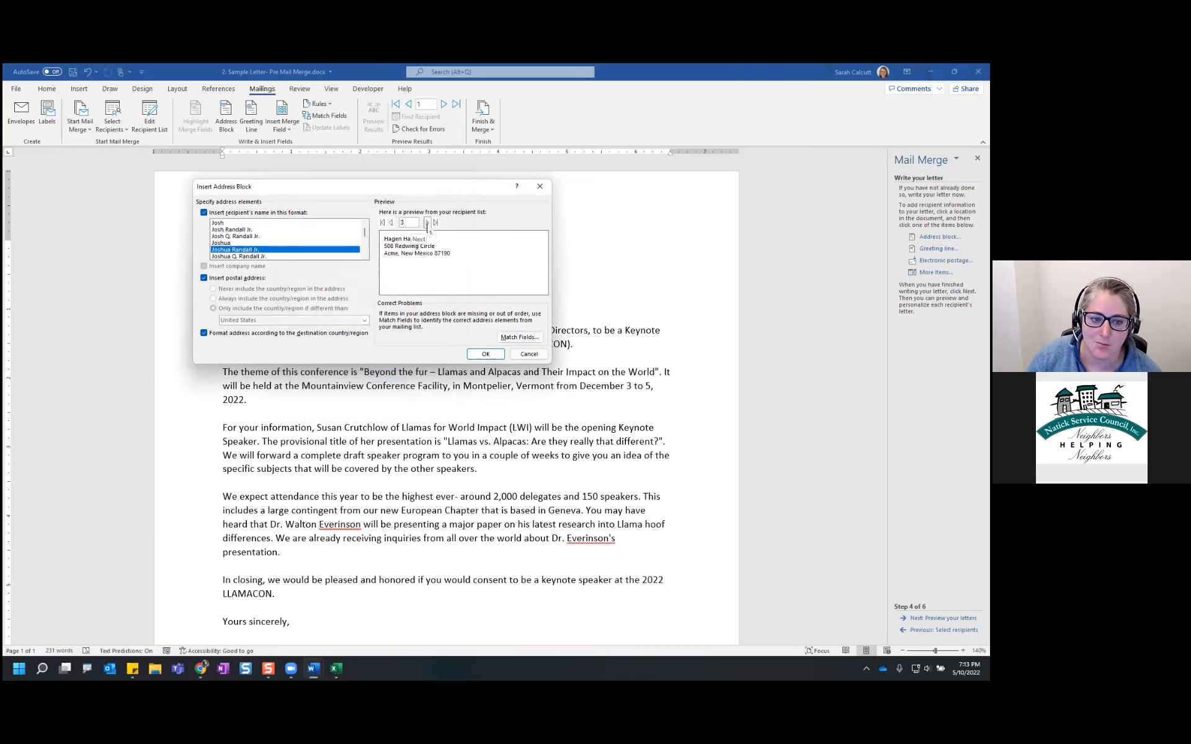
click(428, 223)
click(428, 224)
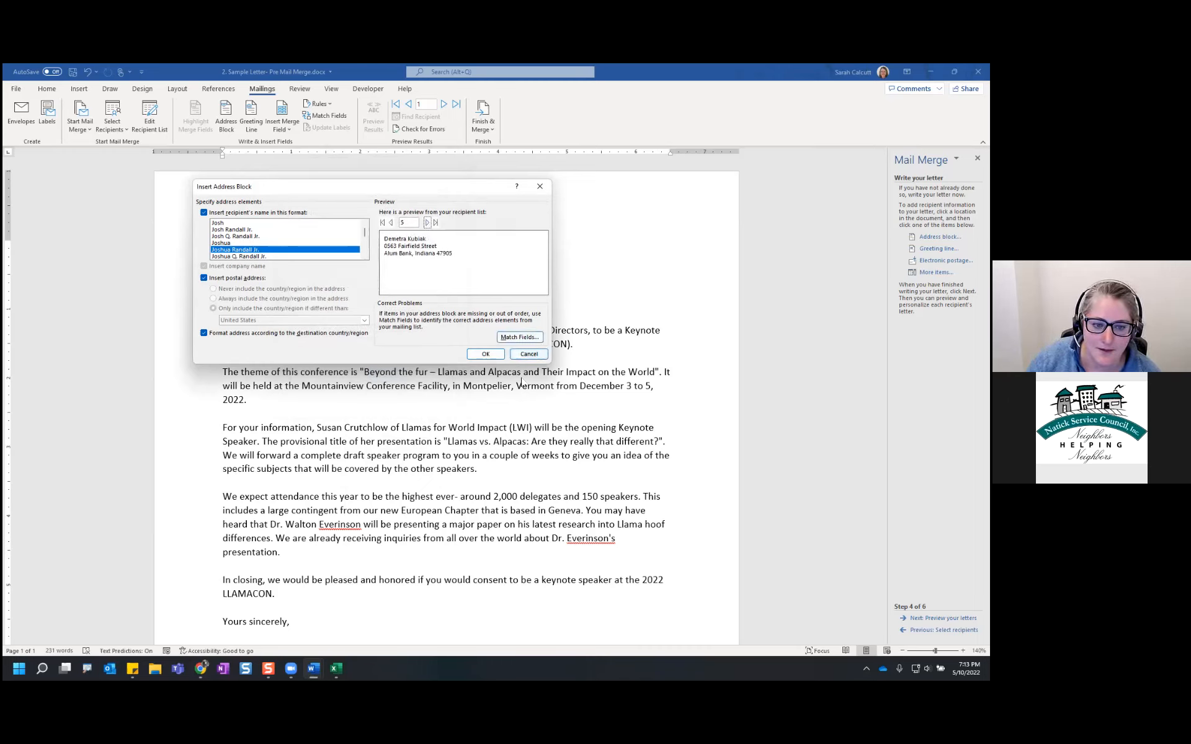
Step: Insert the configured address block under the date and turn on highlighting of the letter's merge fields
click(486, 354)
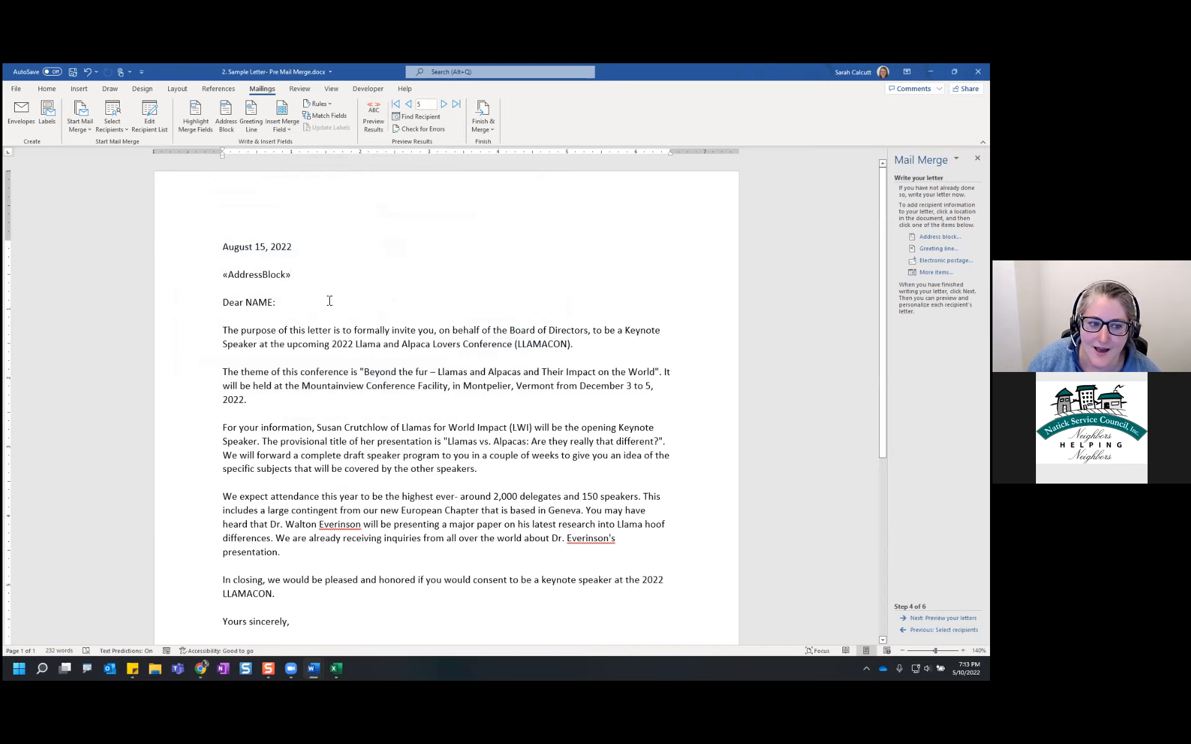
click(239, 276)
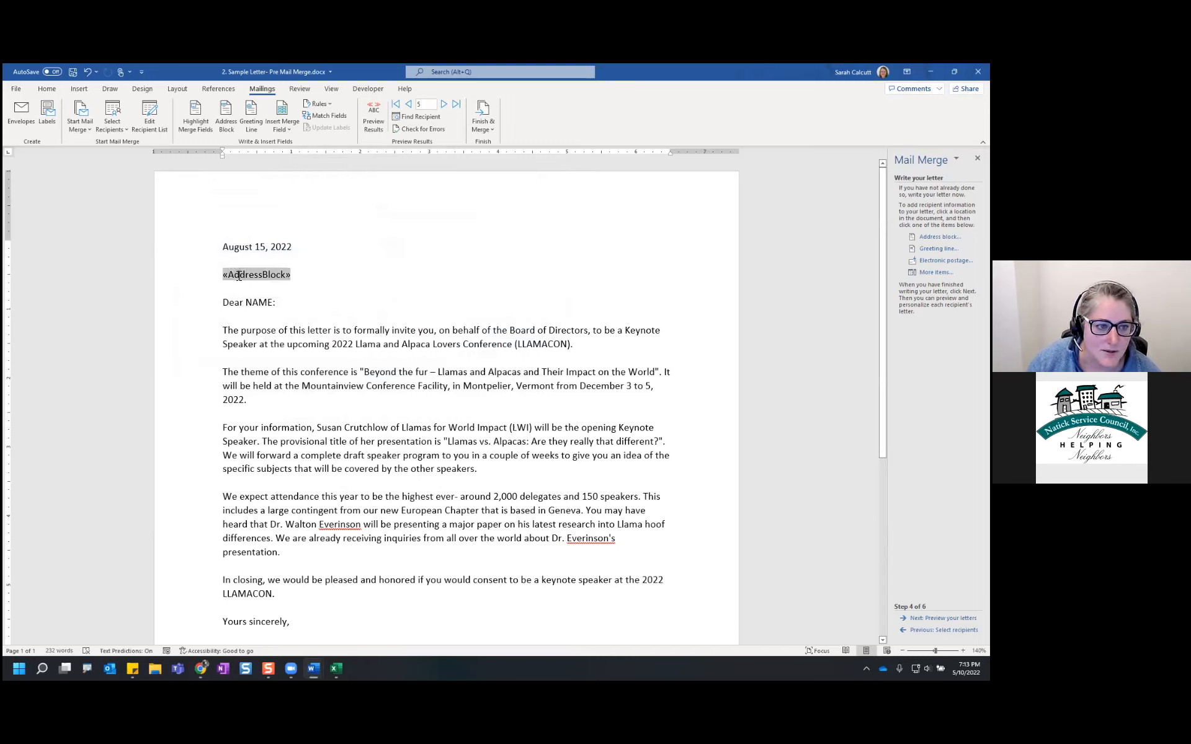
mouse_move(231, 203)
mouse_down()
mouse_move(215, 143)
mouse_move(203, 158)
mouse_move(247, 158)
mouse_up()
mouse_move(248, 107)
mouse_down()
mouse_move(240, 93)
mouse_move(210, 121)
mouse_move(249, 99)
mouse_move(299, 127)
mouse_move(288, 94)
mouse_up()
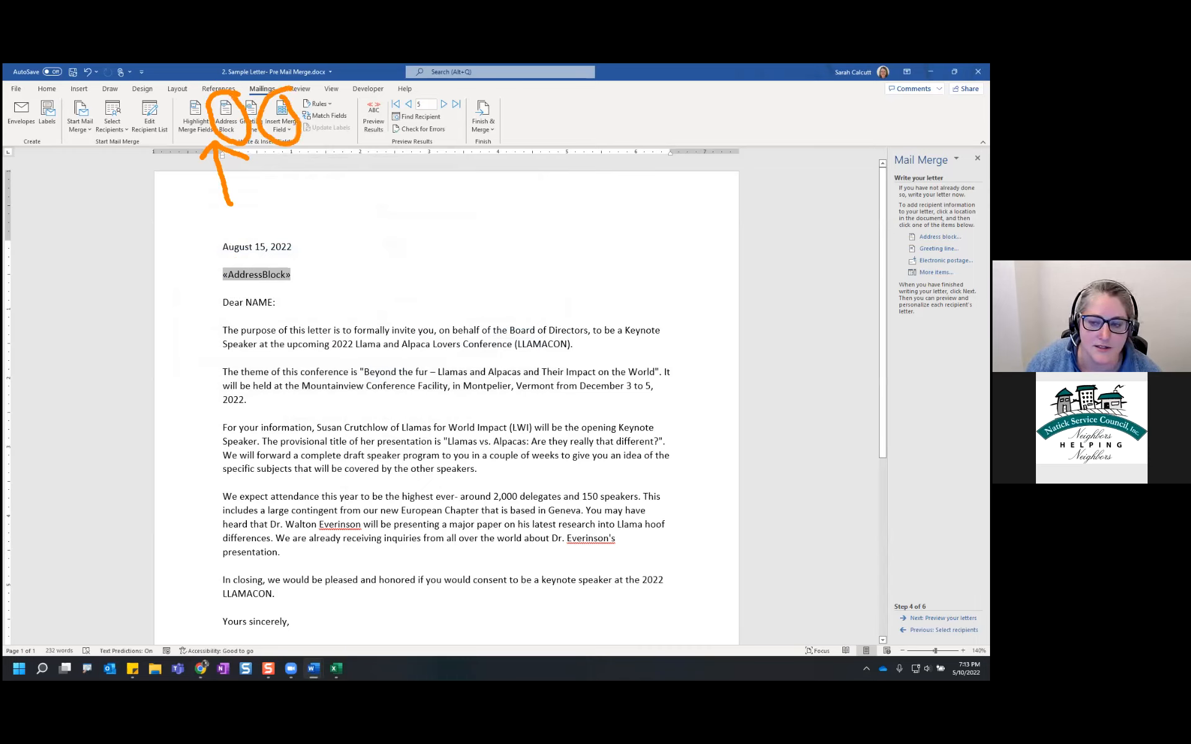
mouse_move(970, 239)
mouse_down()
mouse_move(965, 227)
mouse_move(883, 262)
mouse_move(974, 279)
mouse_move(971, 229)
mouse_up()
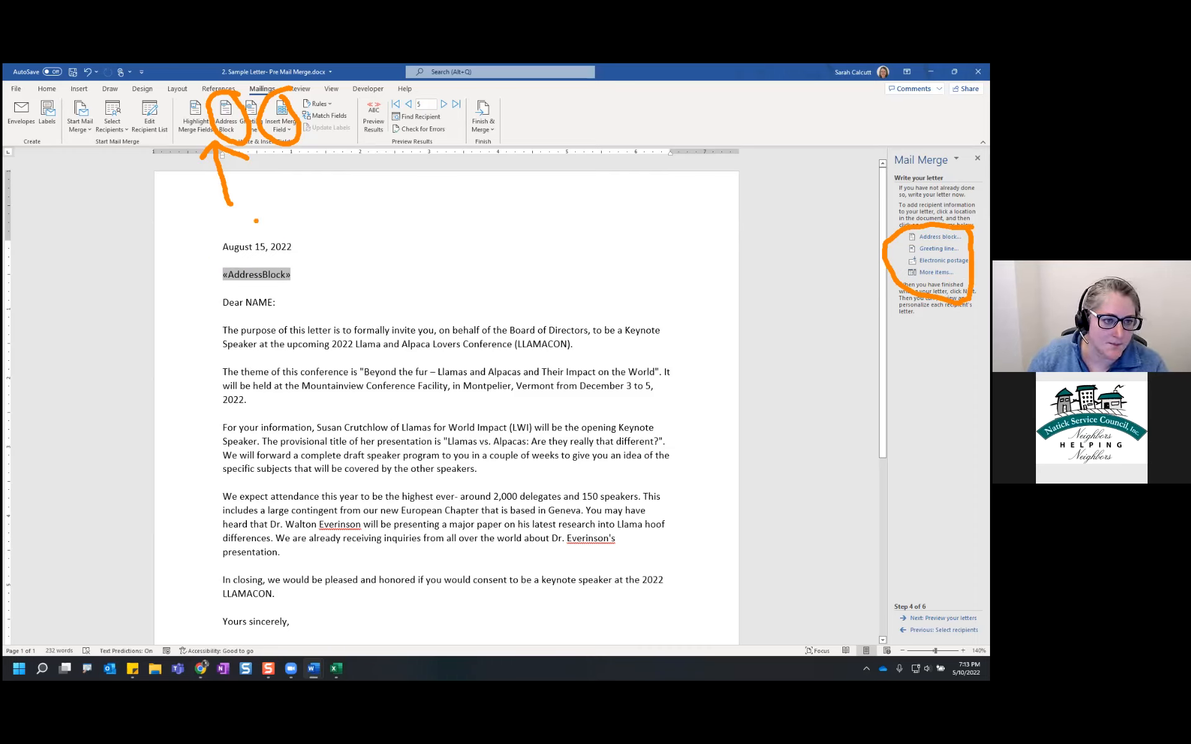
key(Escape)
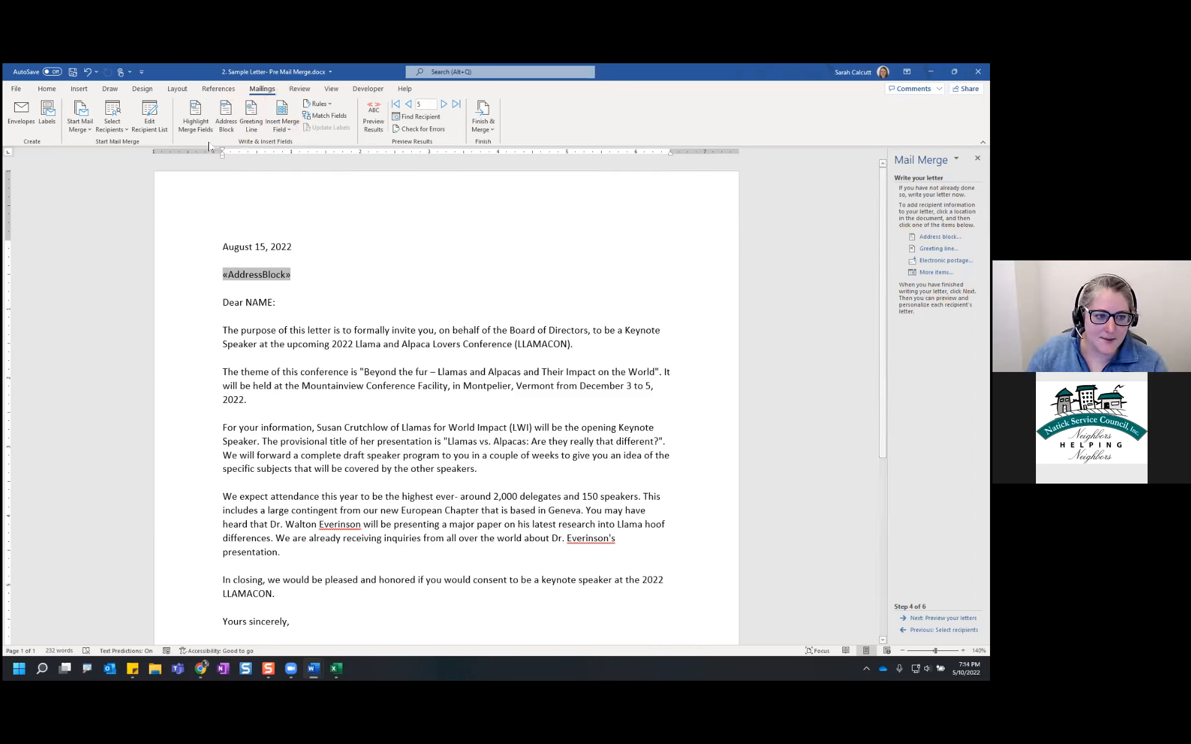
click(195, 118)
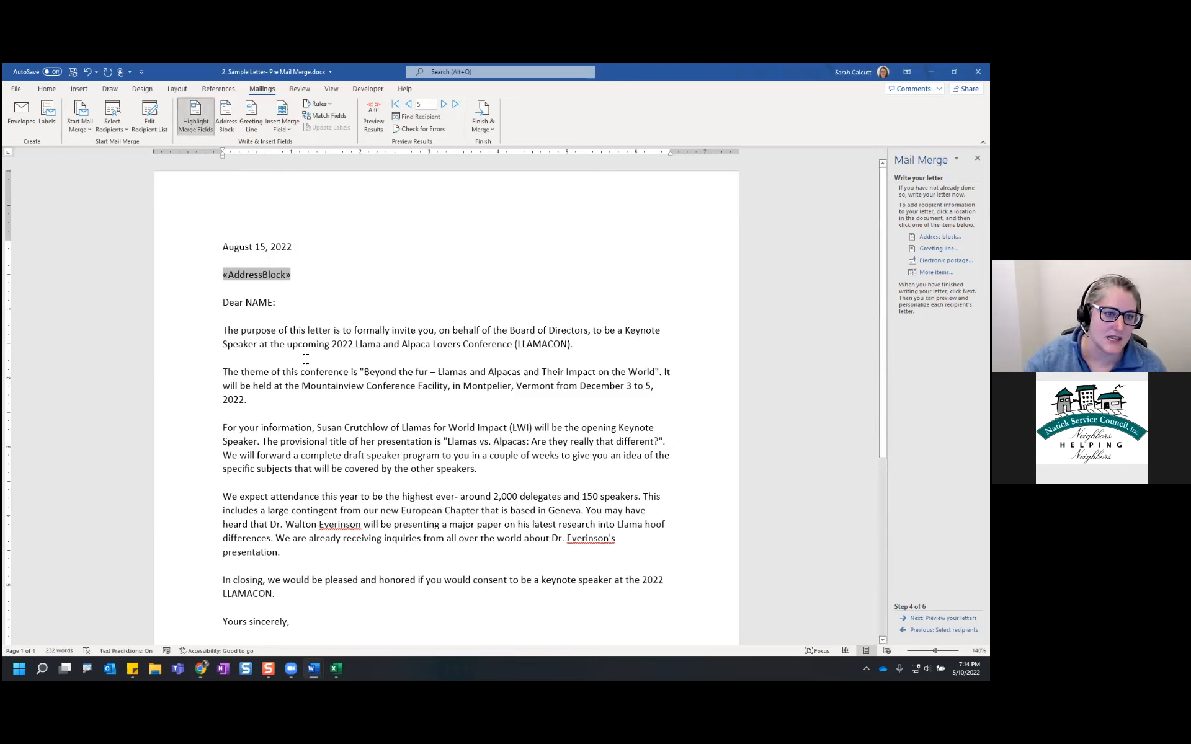
Step: Replace the NAME placeholder after "Dear" with the First_Name merge field, separated by a space
drag(273, 303, 247, 301)
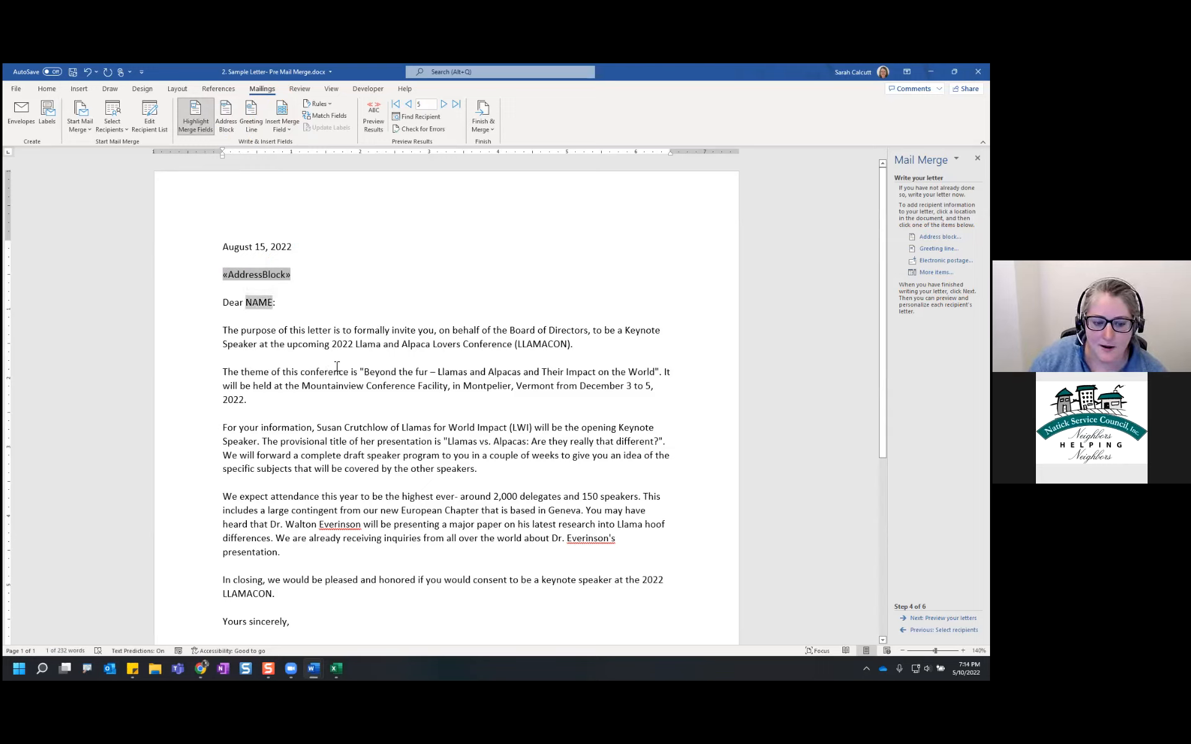
key(Delete)
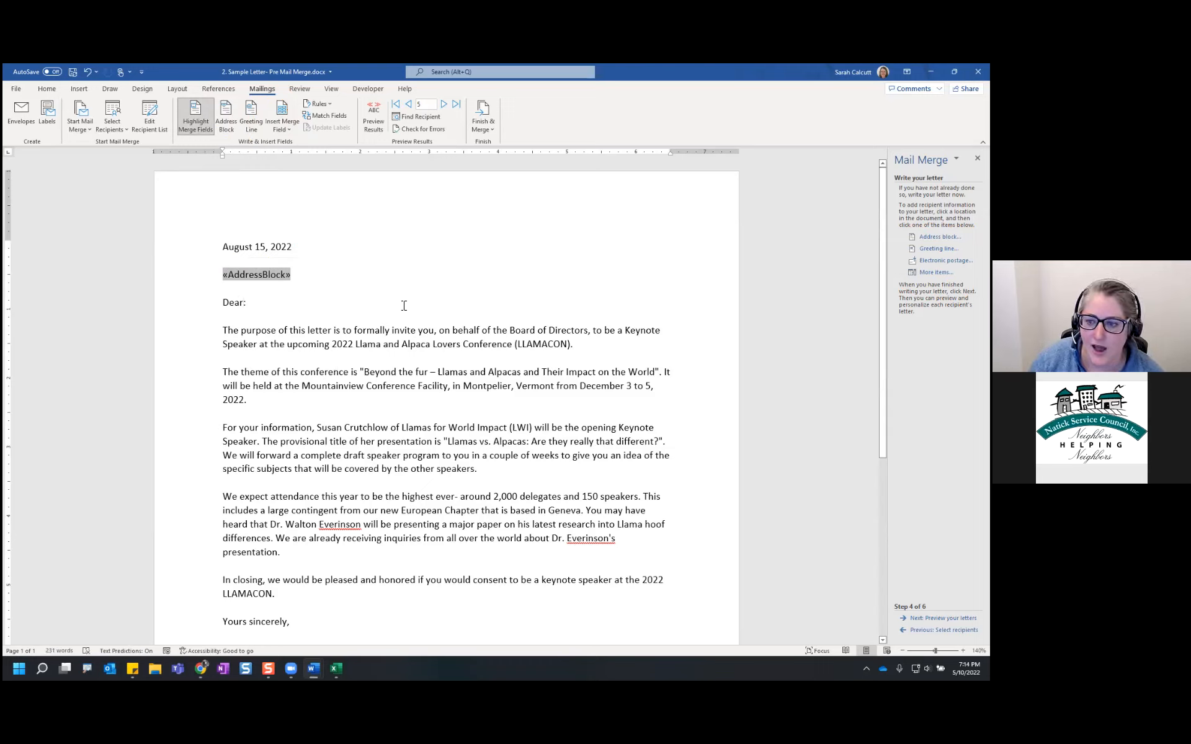
click(288, 128)
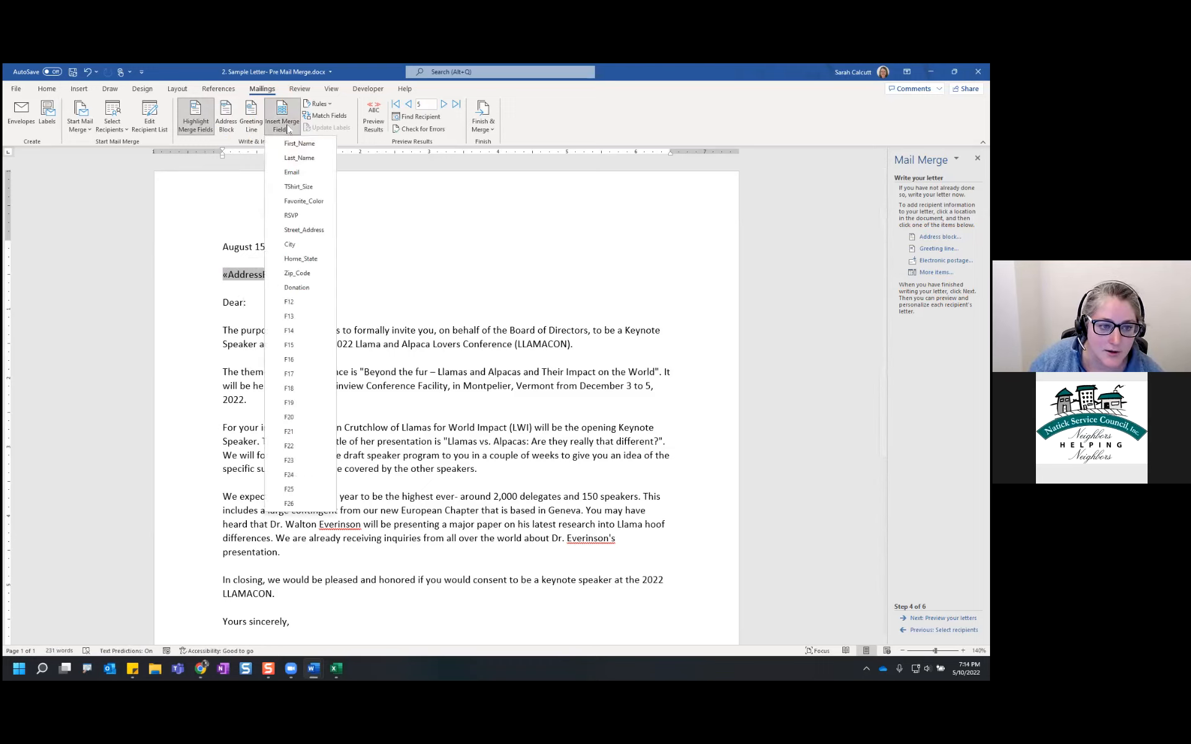
click(299, 144)
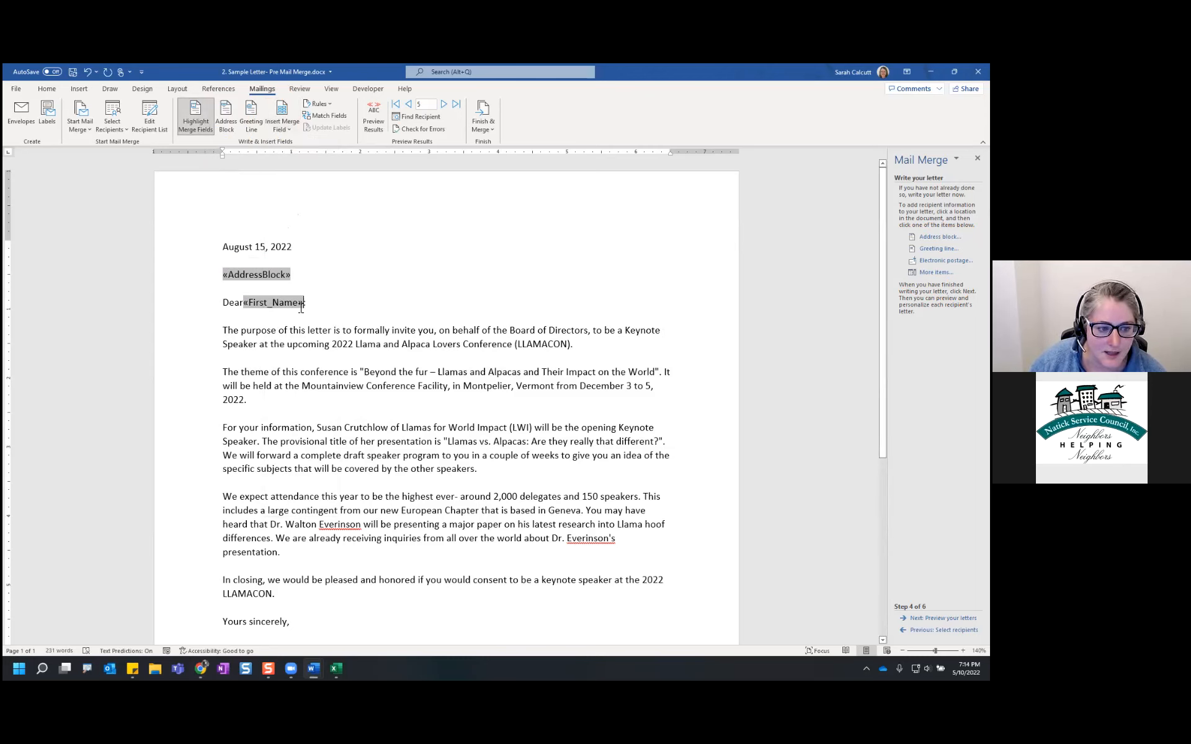
click(242, 302)
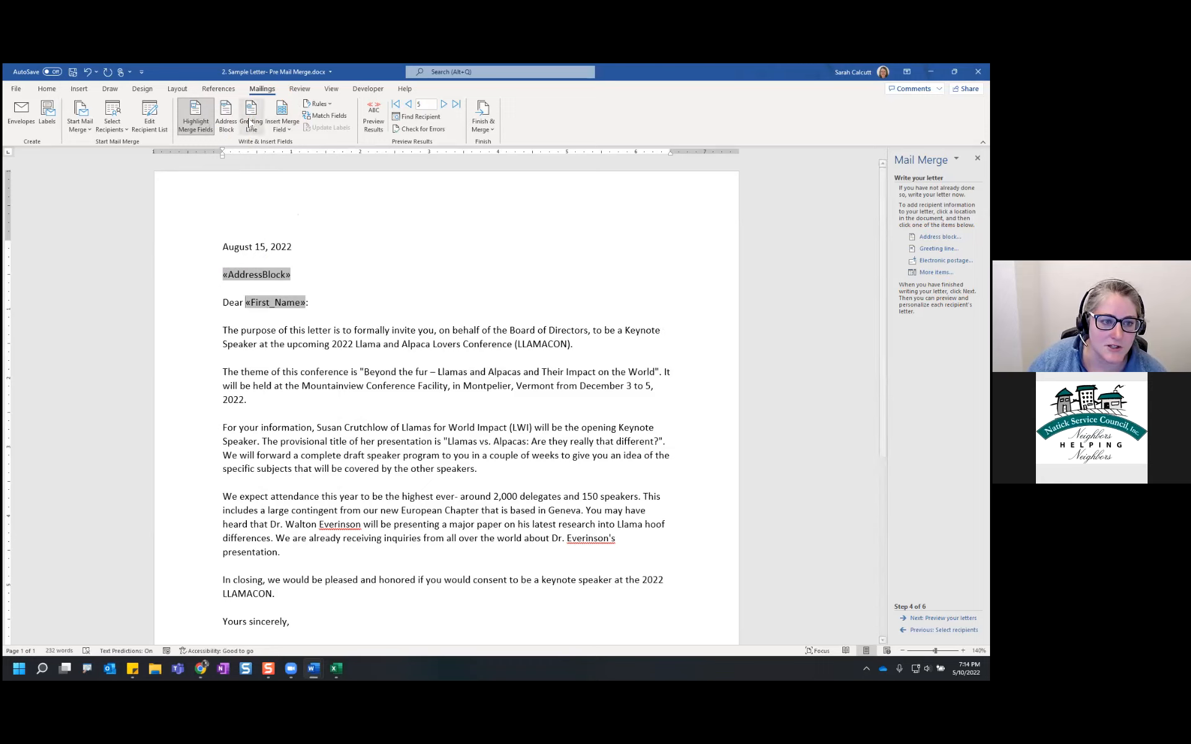
key(ctrl+2)
mouse_move(256, 183)
mouse_down()
mouse_move(257, 139)
mouse_move(248, 147)
mouse_move(266, 146)
mouse_up()
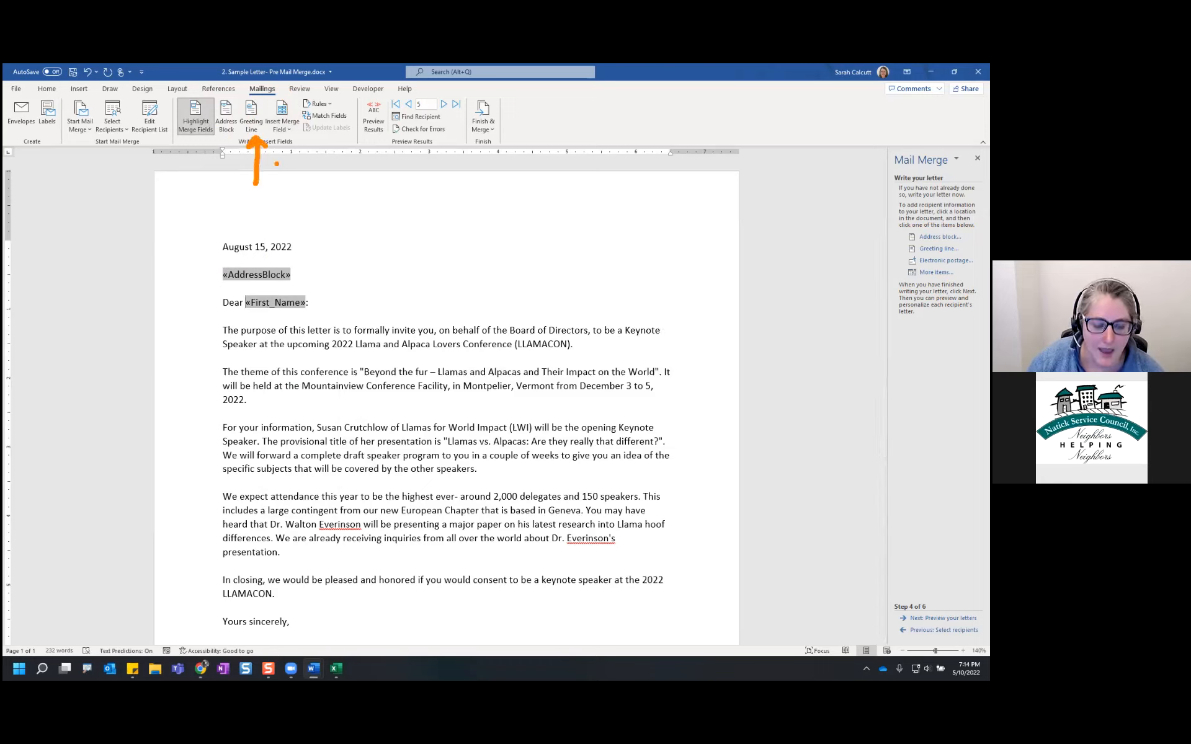
key(Escape)
Step: Delete the salutation line and set up a greeting line with Dear, first name only, and "To Whom It May Concern" for invalid names
drag(313, 303, 218, 304)
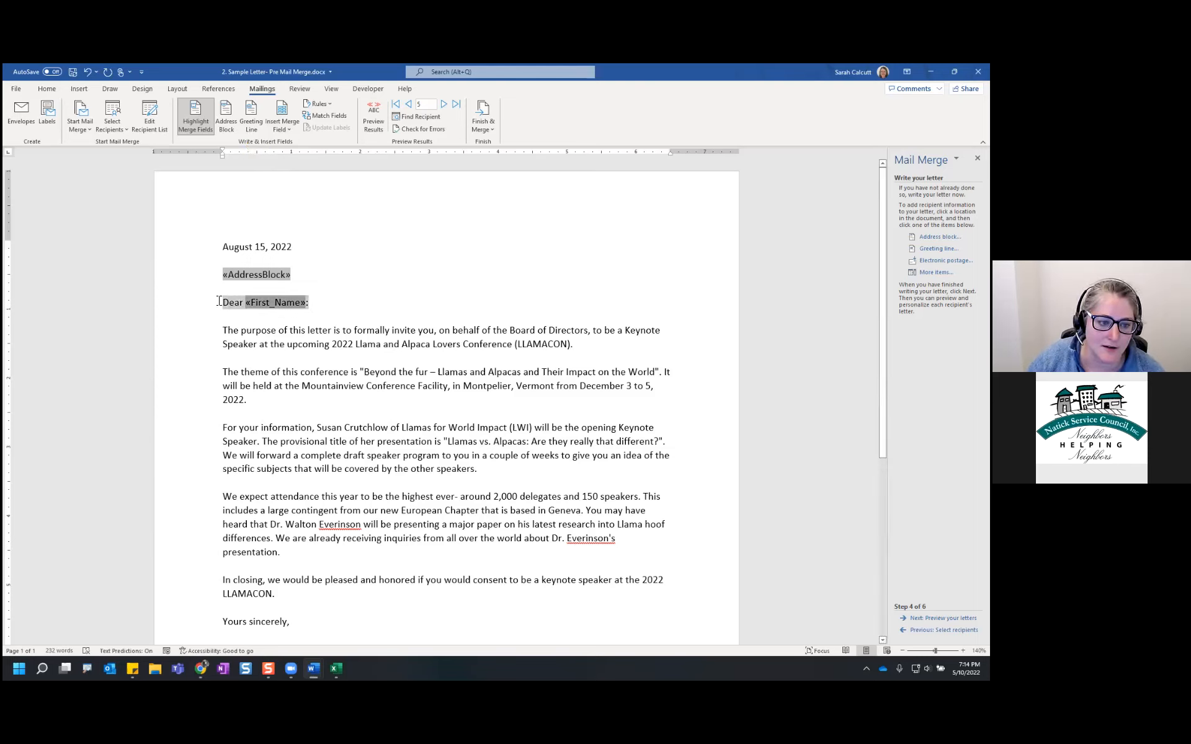
key(Delete)
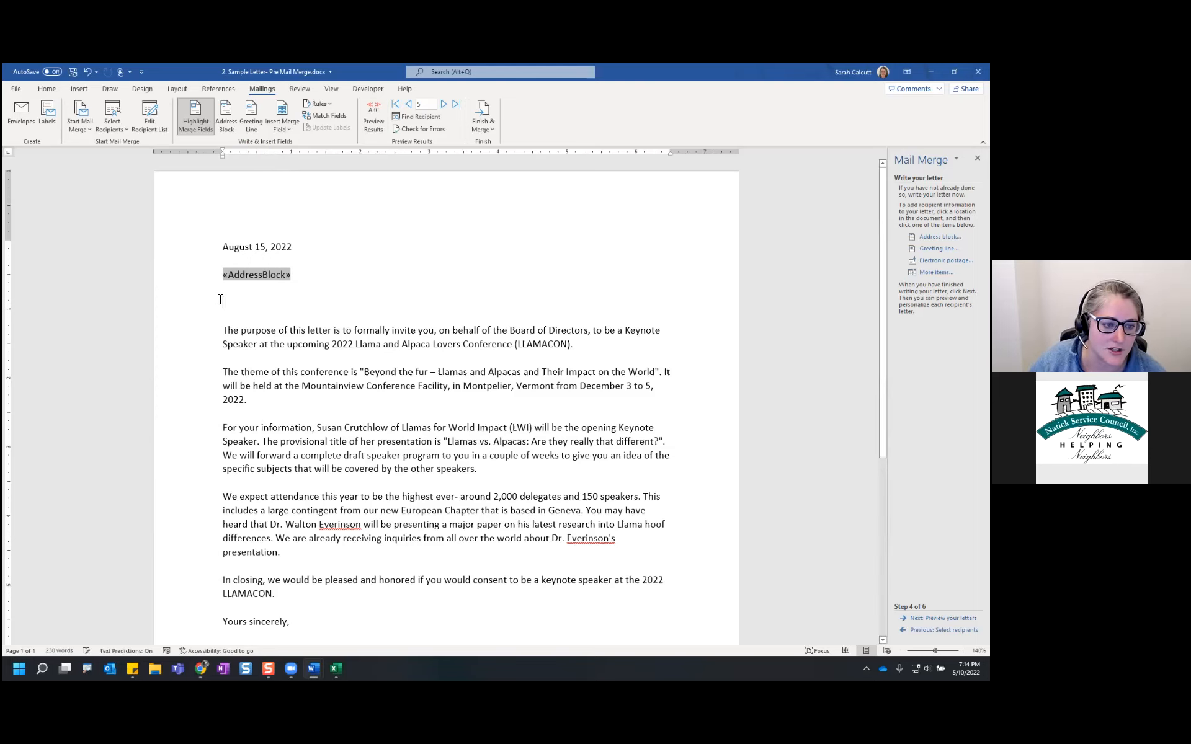
click(251, 118)
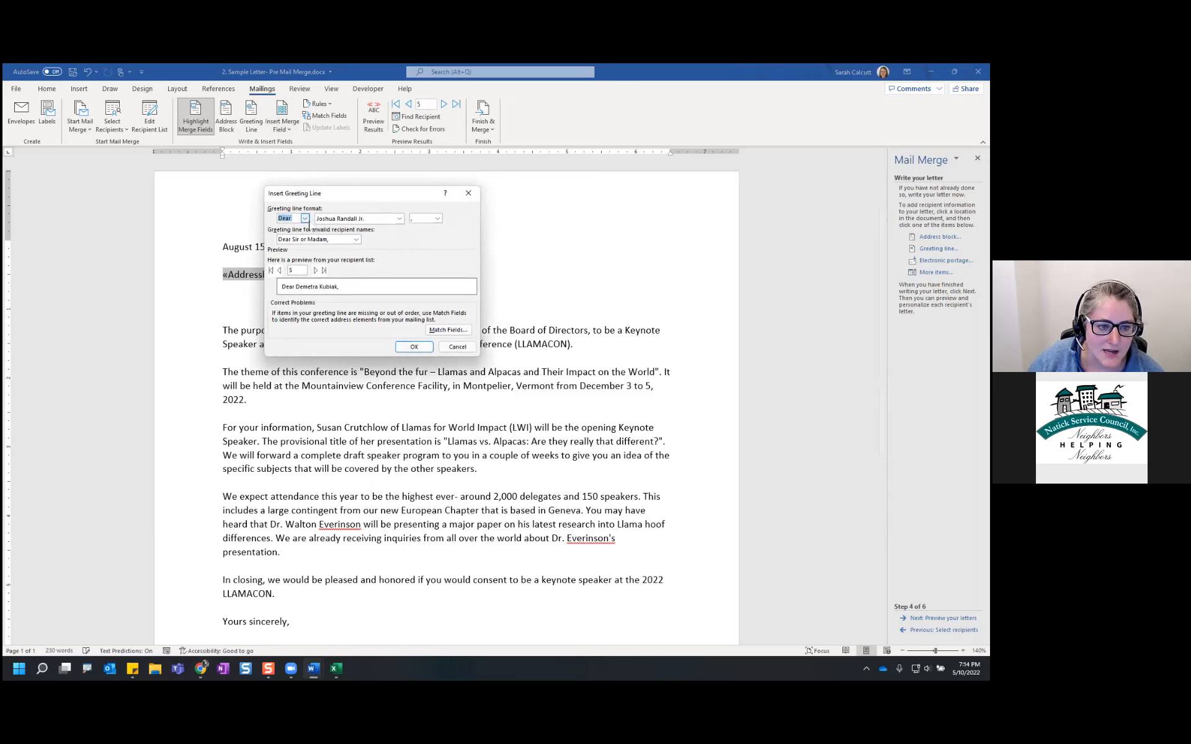
click(399, 219)
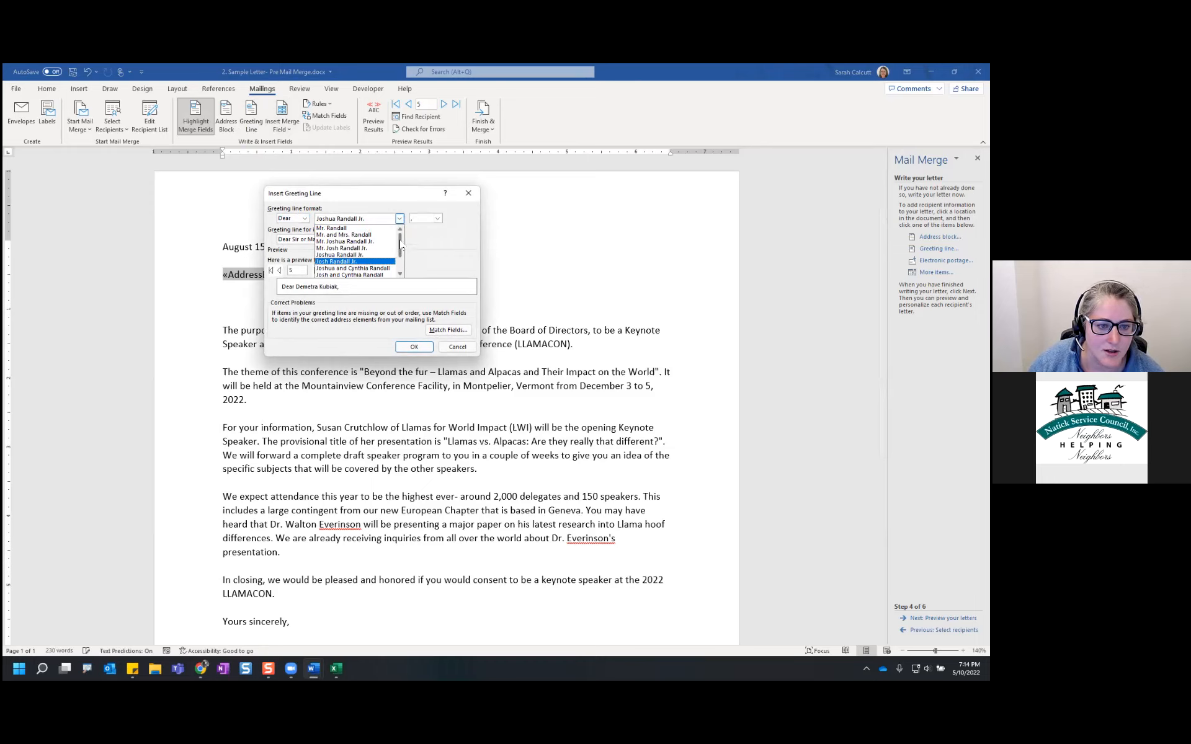
drag(401, 243, 402, 256)
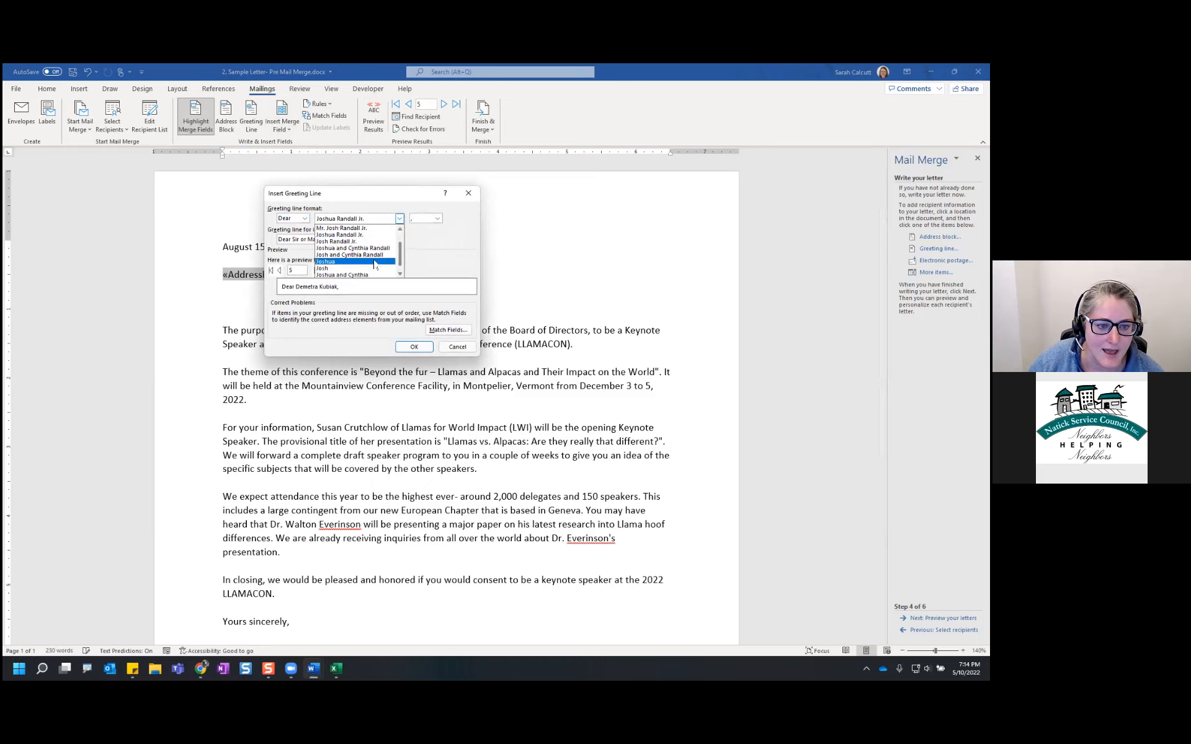
click(380, 261)
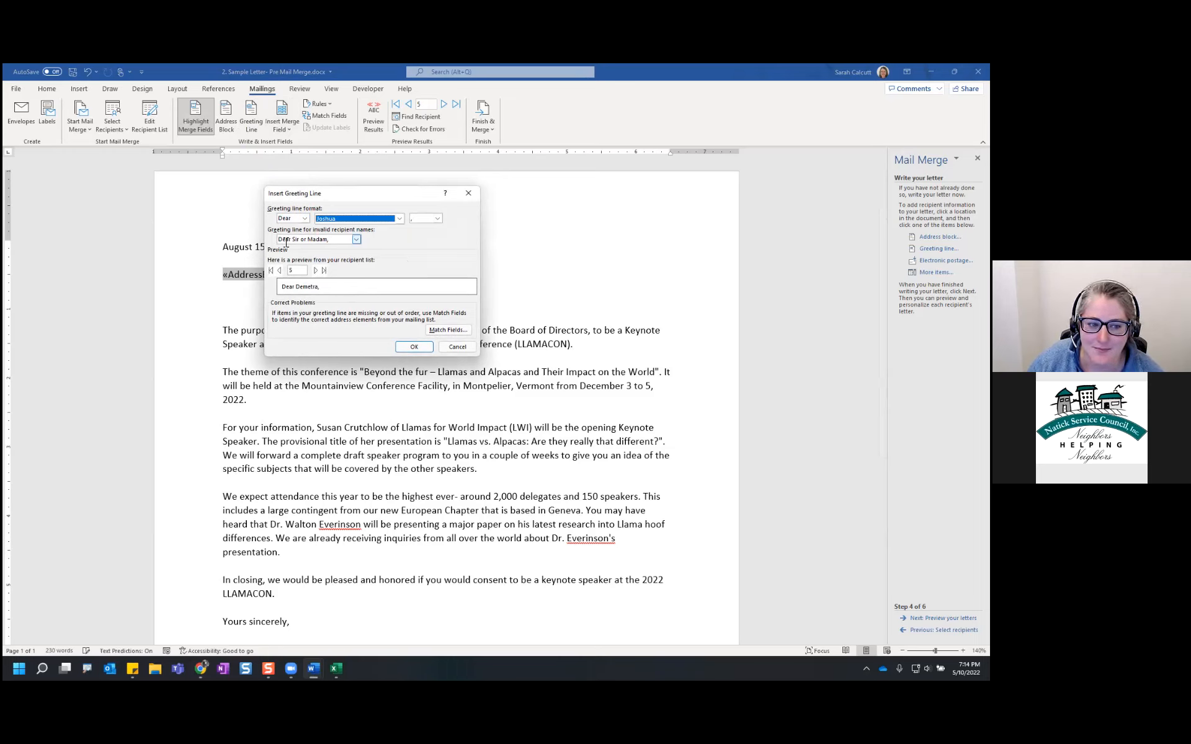
click(356, 239)
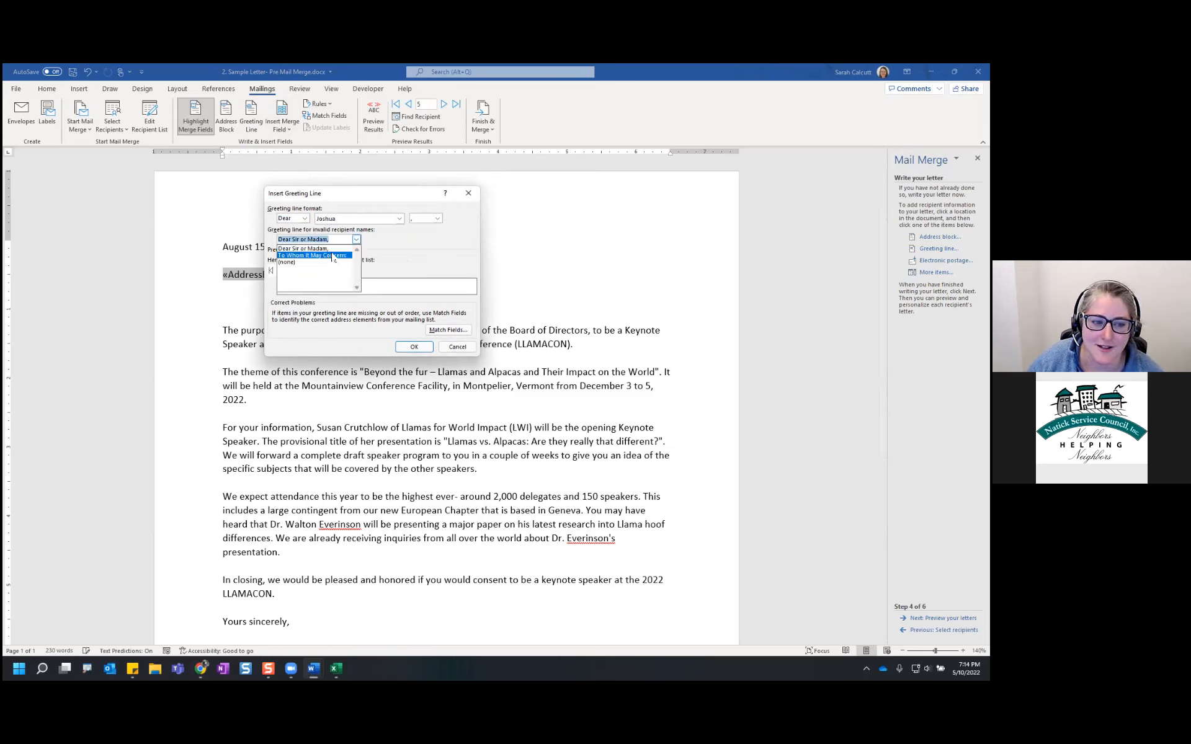
click(333, 255)
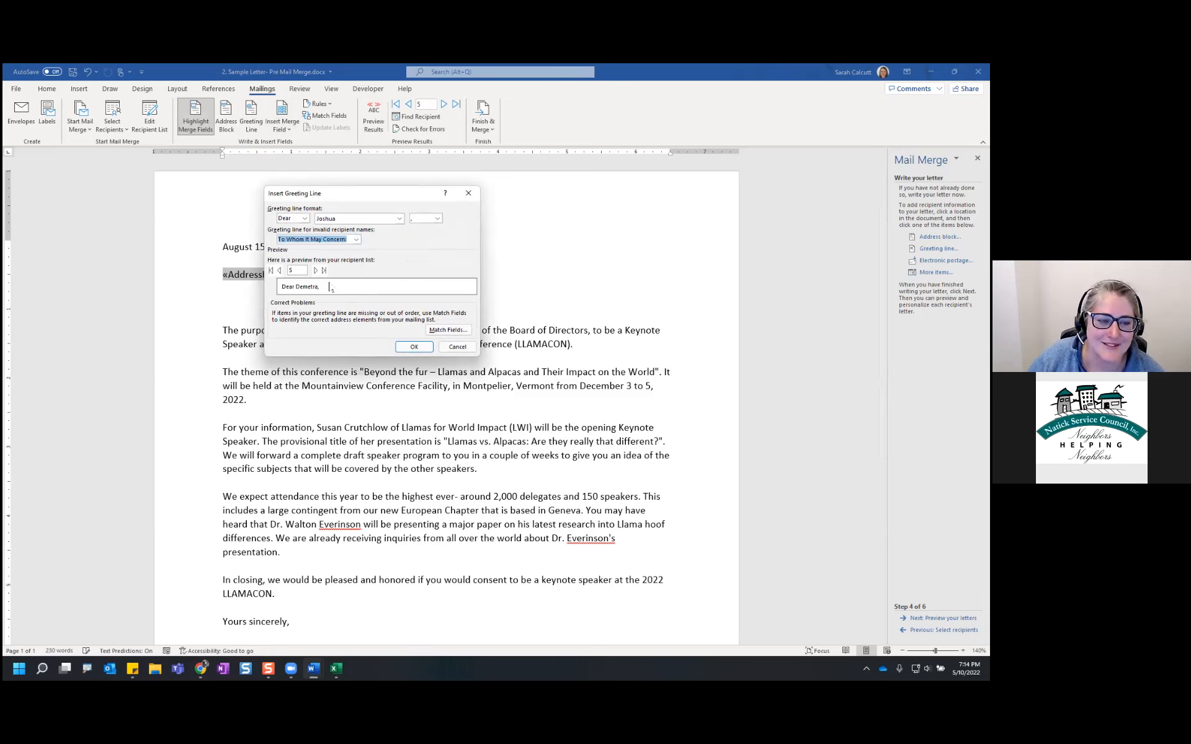
Step: Preview the greeting for the following recipients up to record 10 and insert the greeting line in the letter
click(315, 271)
click(315, 271)
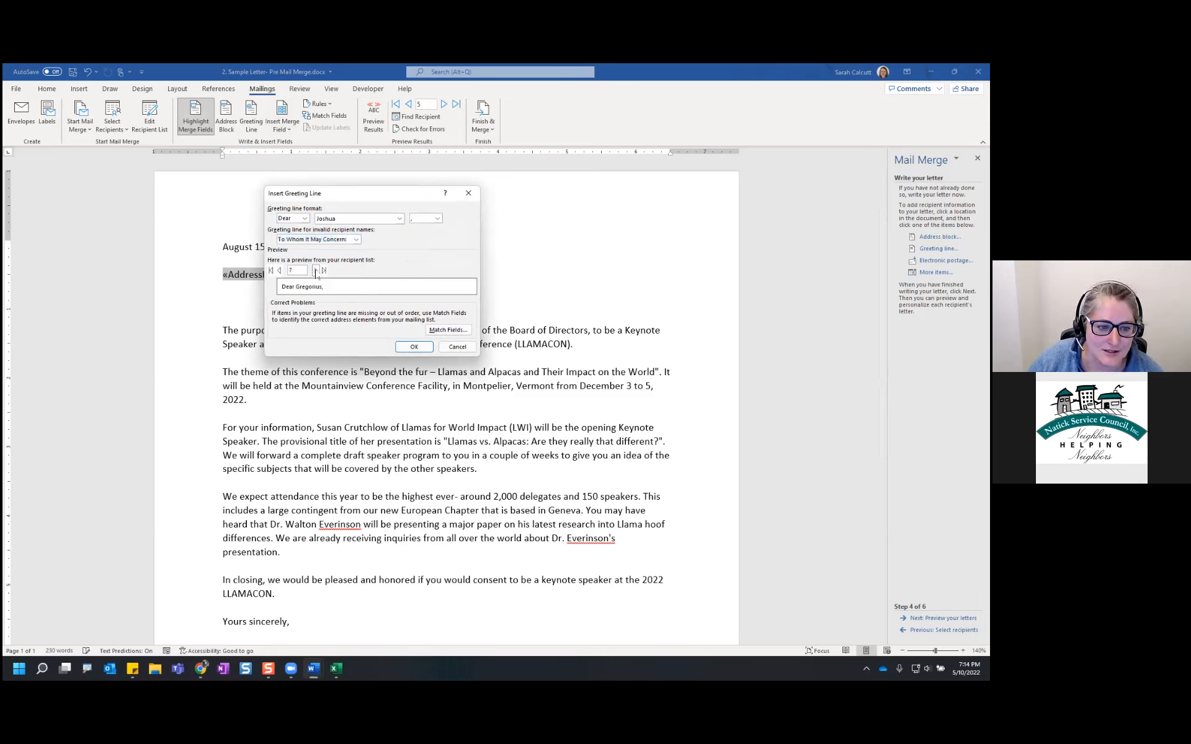
click(316, 270)
click(315, 271)
click(316, 270)
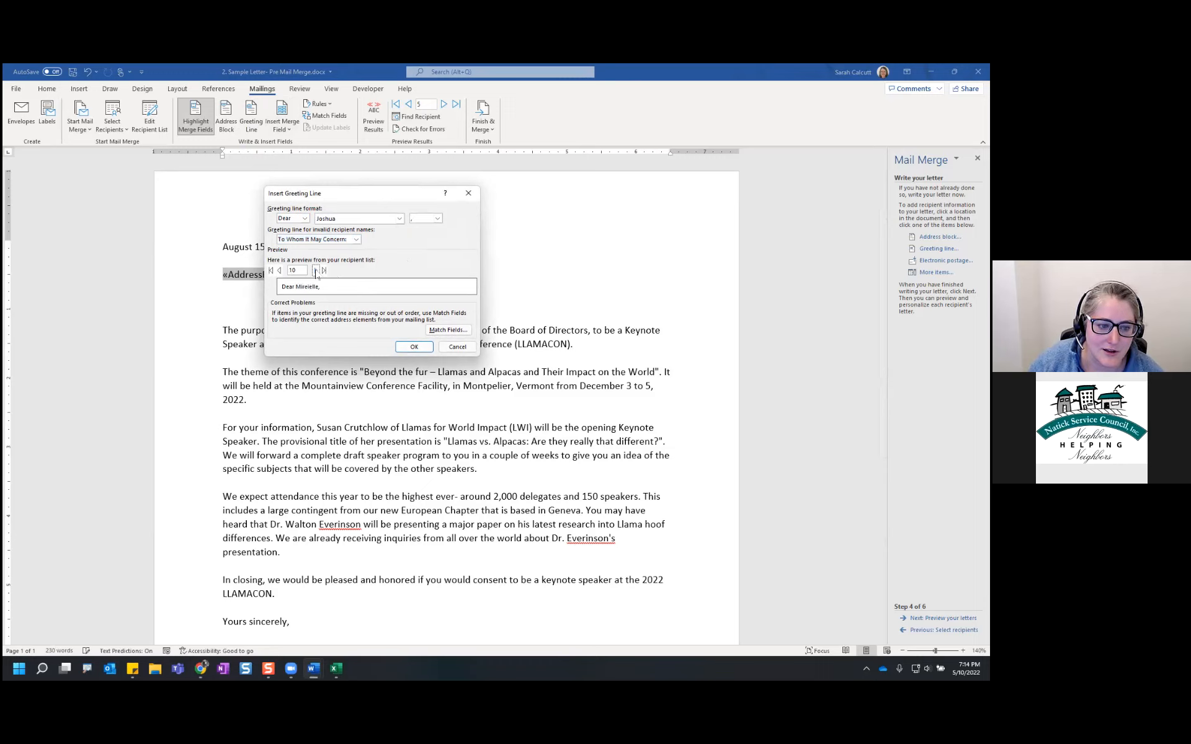
click(414, 347)
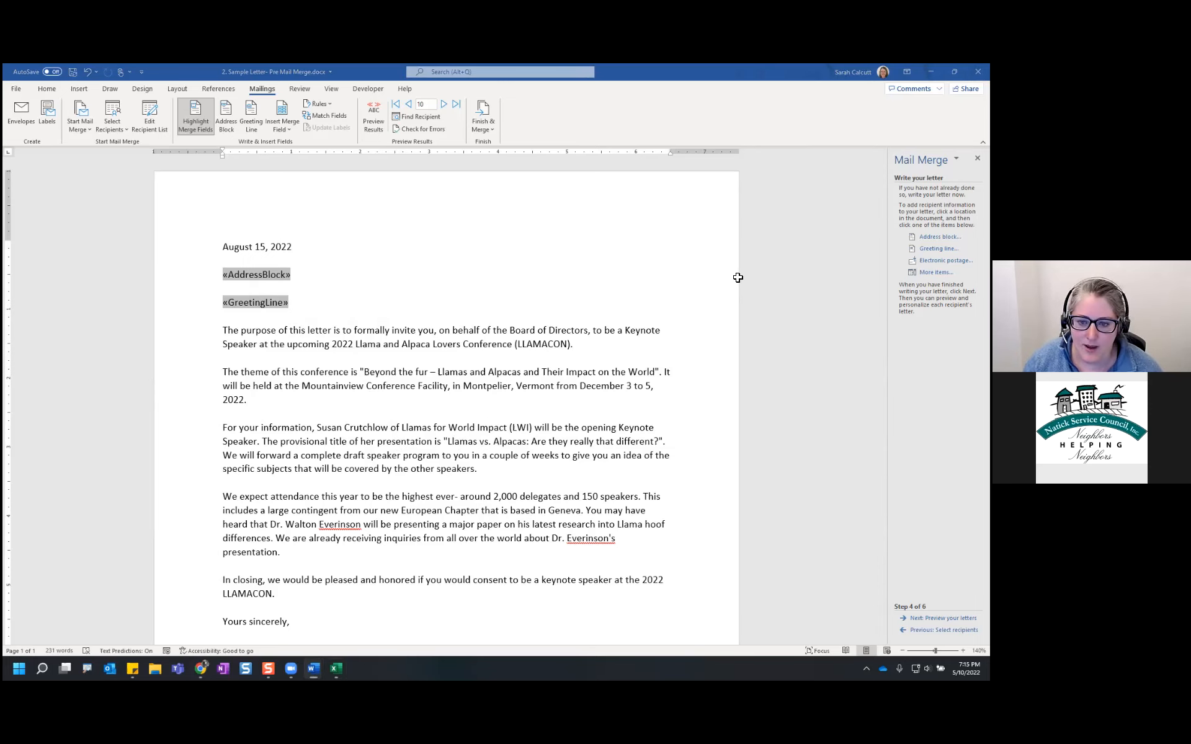
Step: Check the columns in the Excel workbook, then insert the Donation merge field in Word on a new line after the conference theme paragraph
key(alt+Tab)
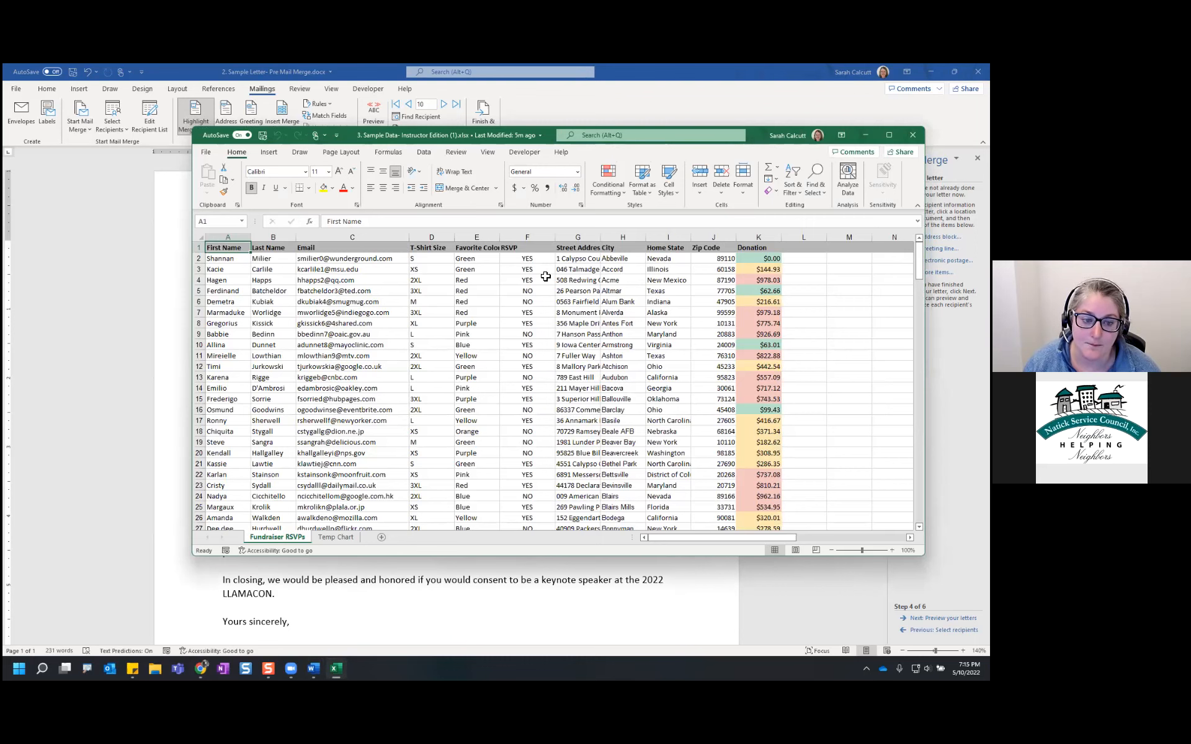
key(alt+Tab)
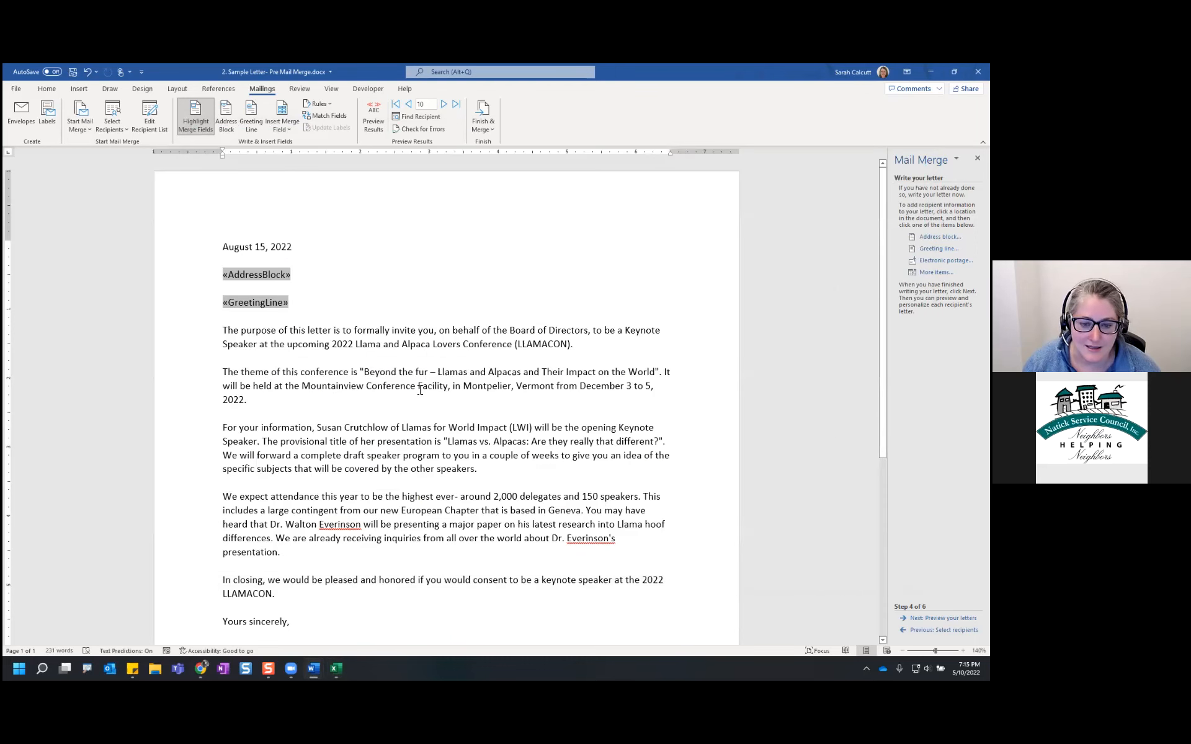
key(Return)
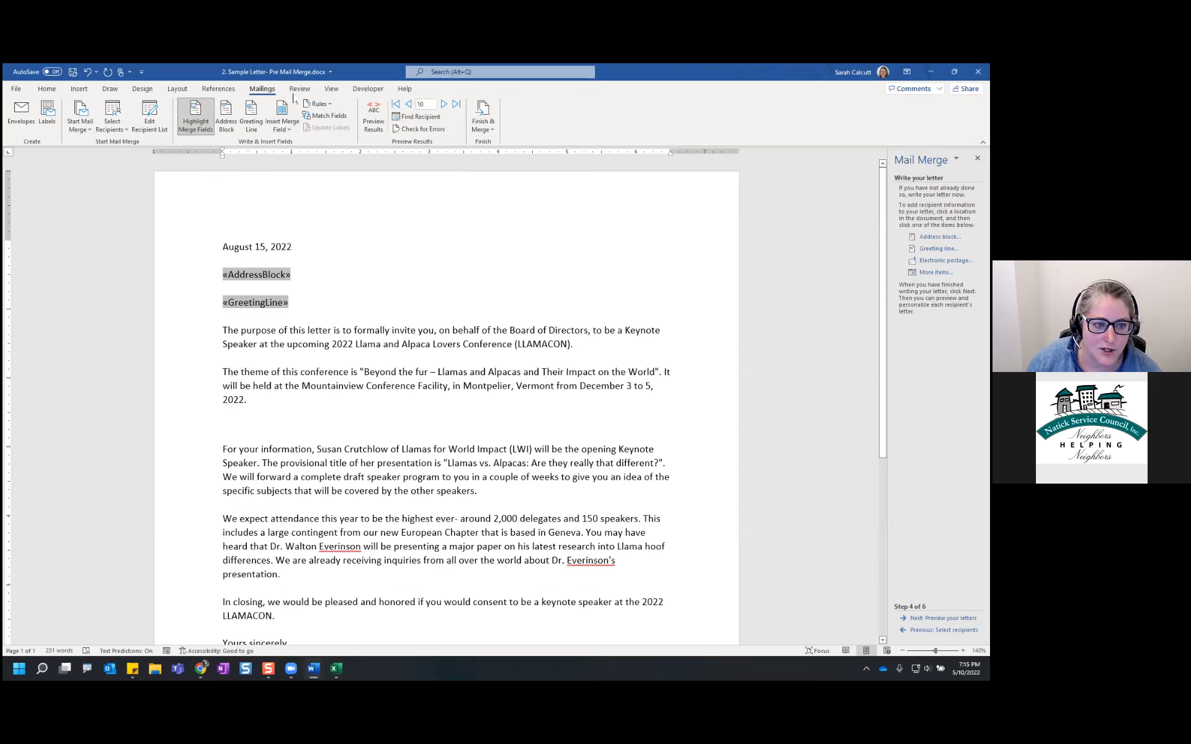
click(290, 122)
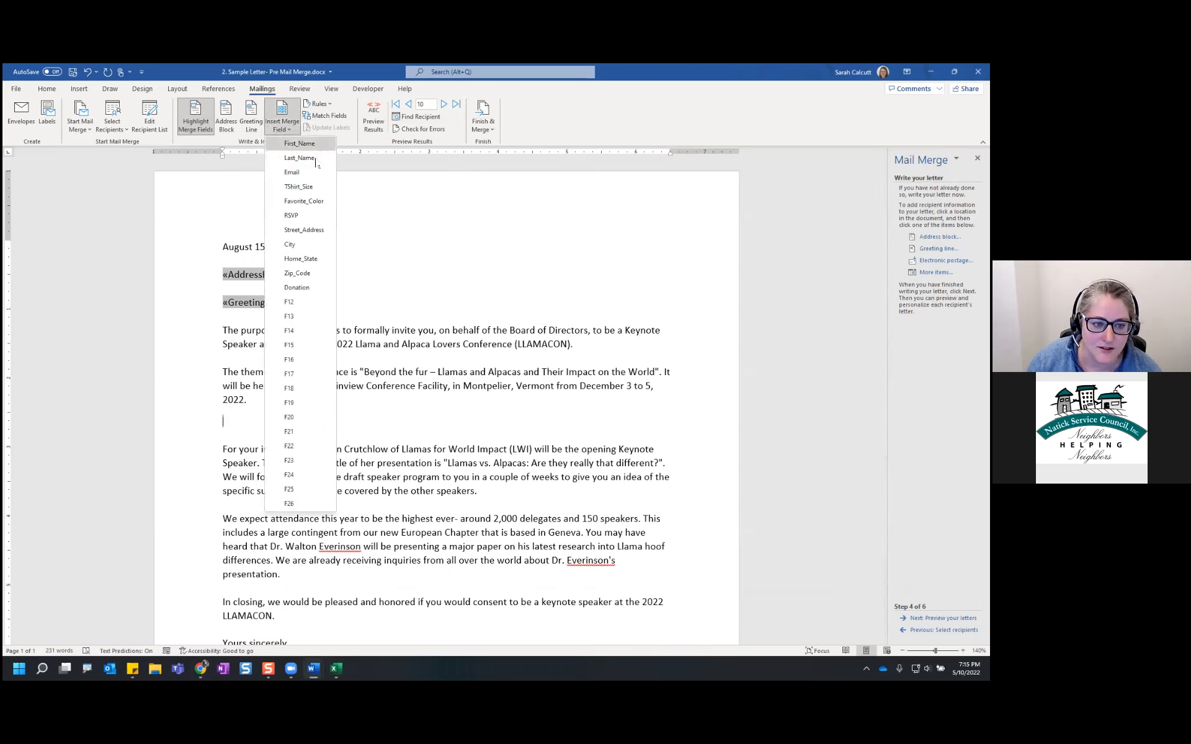
click(296, 288)
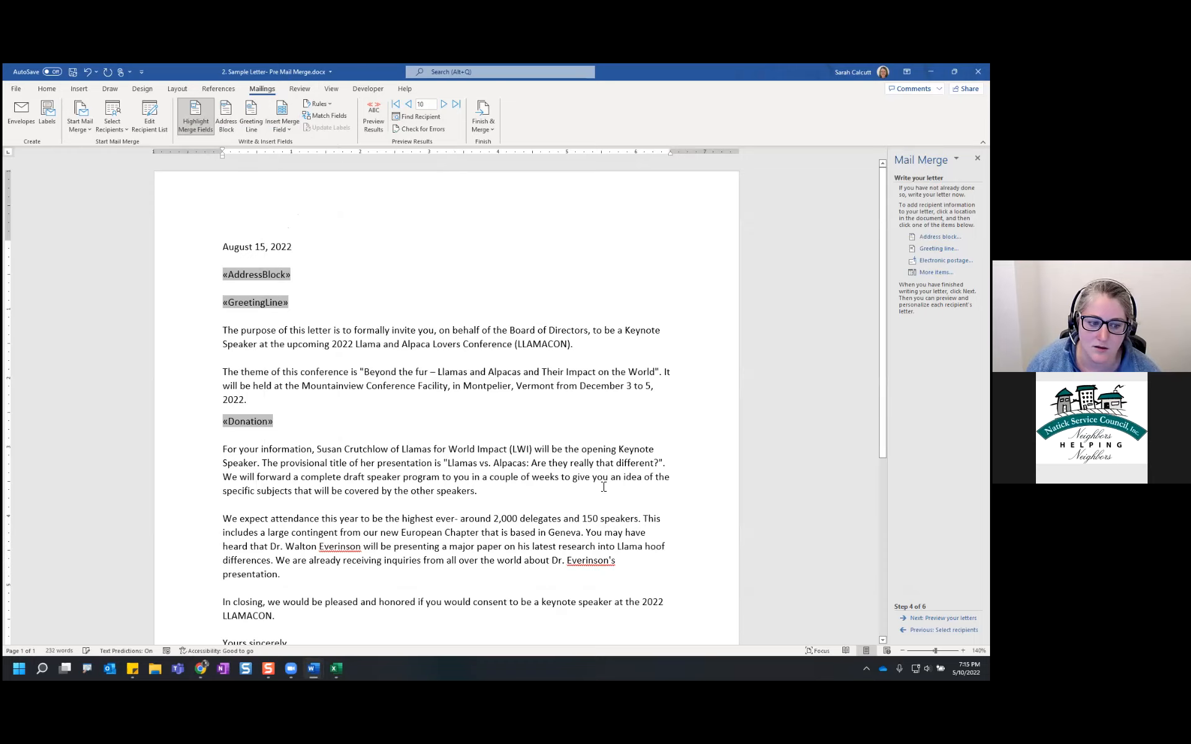
Step: Complete the donation line around the merge field to read "Thank you for your generous donation of $«Donation»."
key(Home)
text(Thank you for your generous donation of)
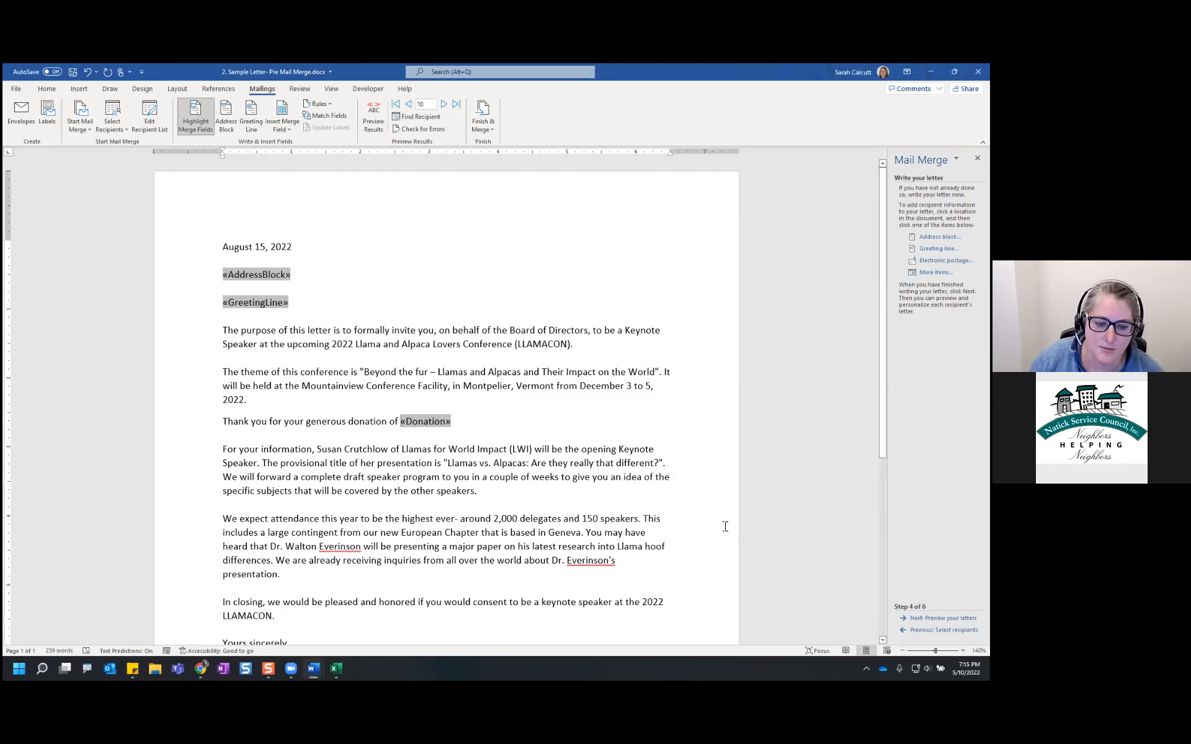
mouse_move(939, 580)
mouse_down()
mouse_move(943, 613)
mouse_move(958, 599)
mouse_up()
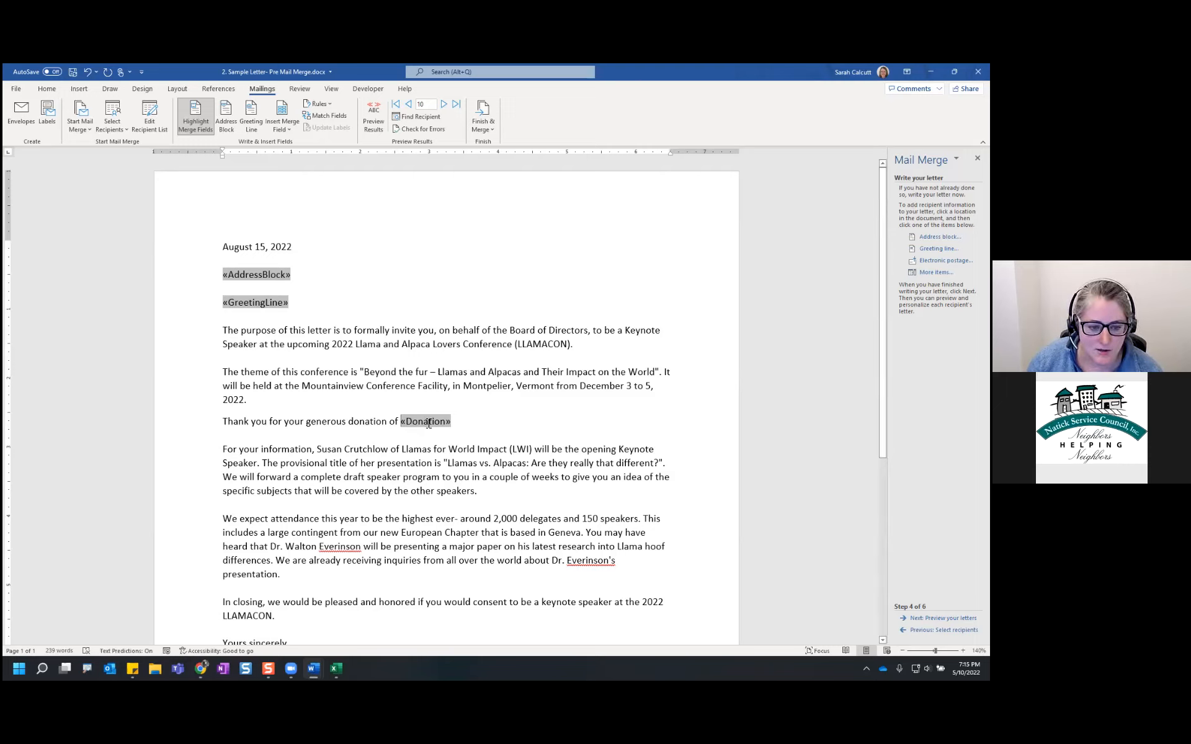
text($)
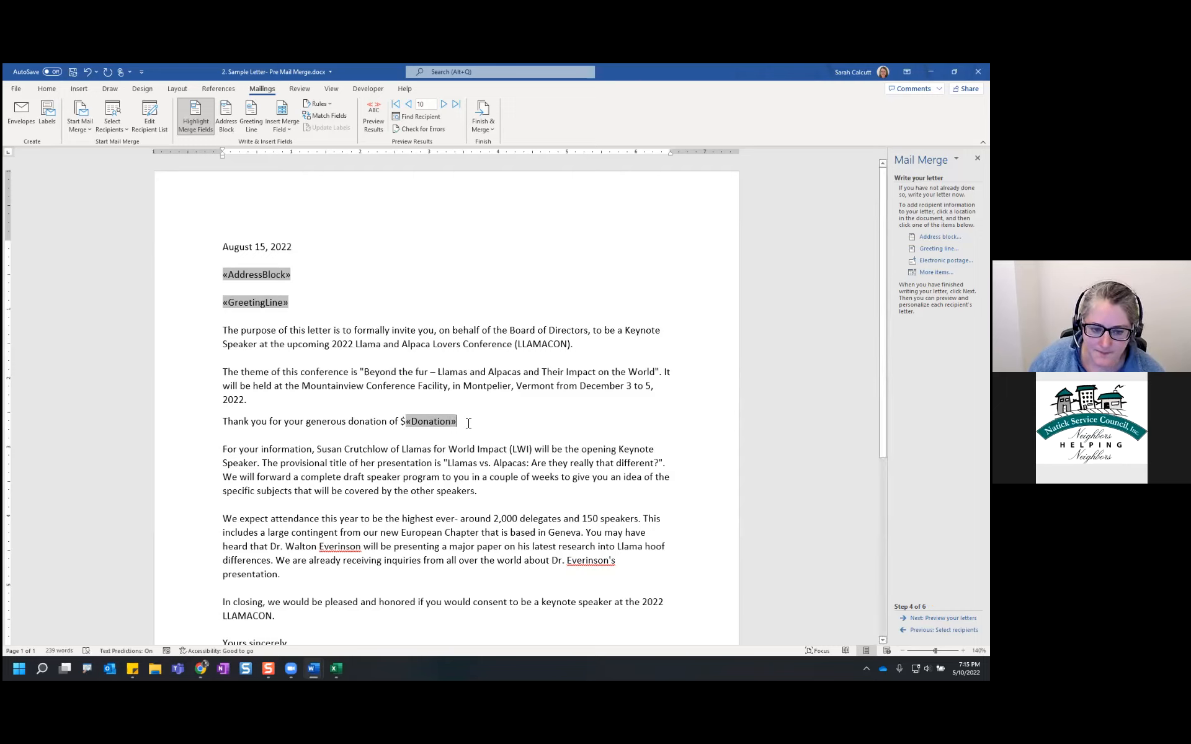
text(.)
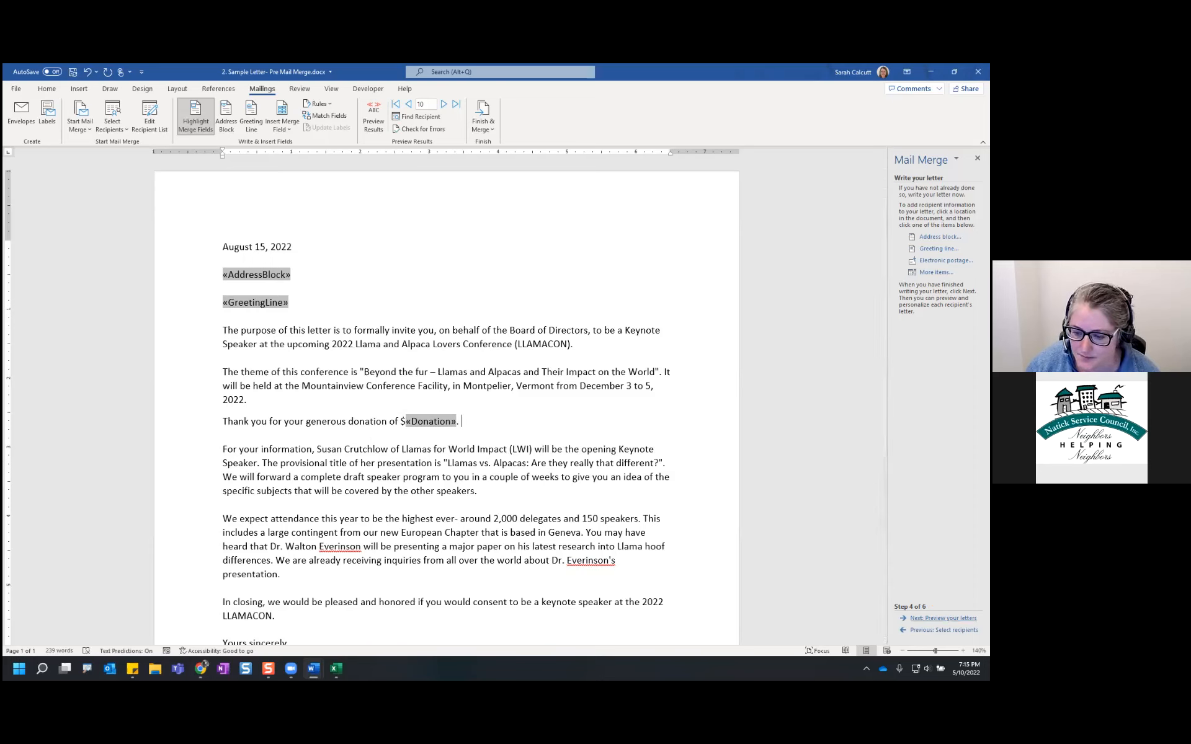
Step: Advance the mail merge wizard to previewing the merged letters
click(924, 619)
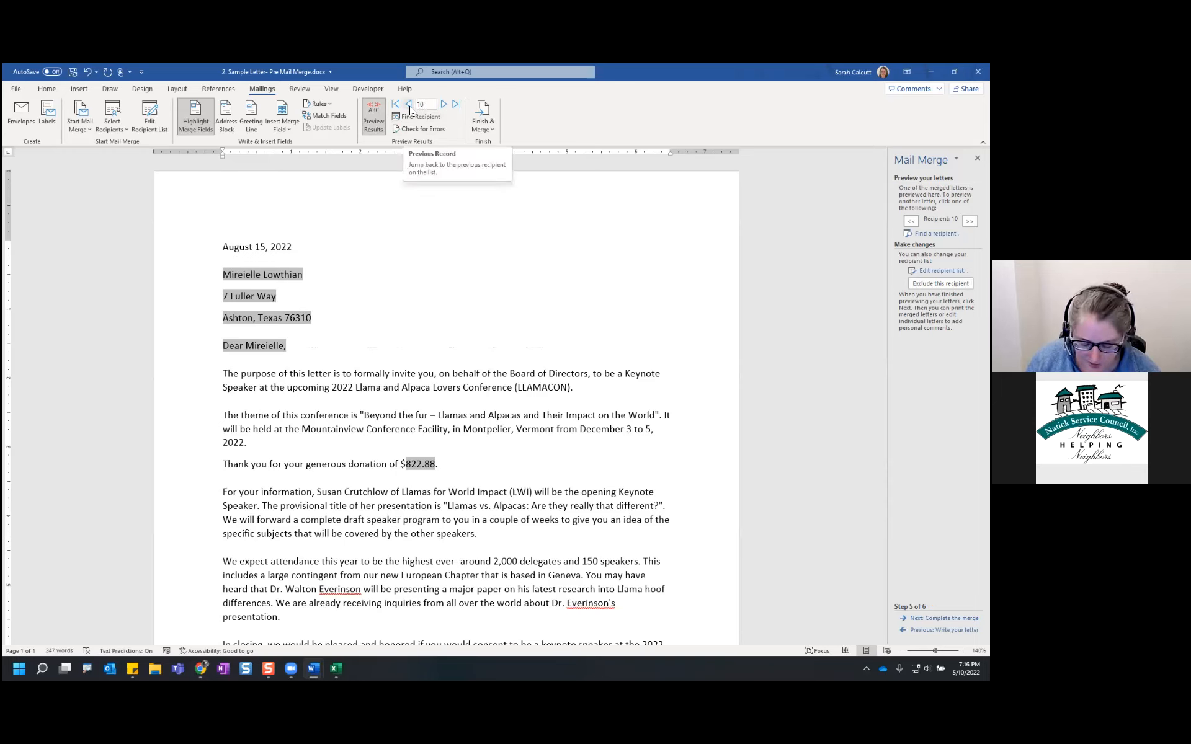
mouse_move(428, 200)
mouse_down()
mouse_move(428, 151)
mouse_move(411, 143)
mouse_move(444, 144)
mouse_up()
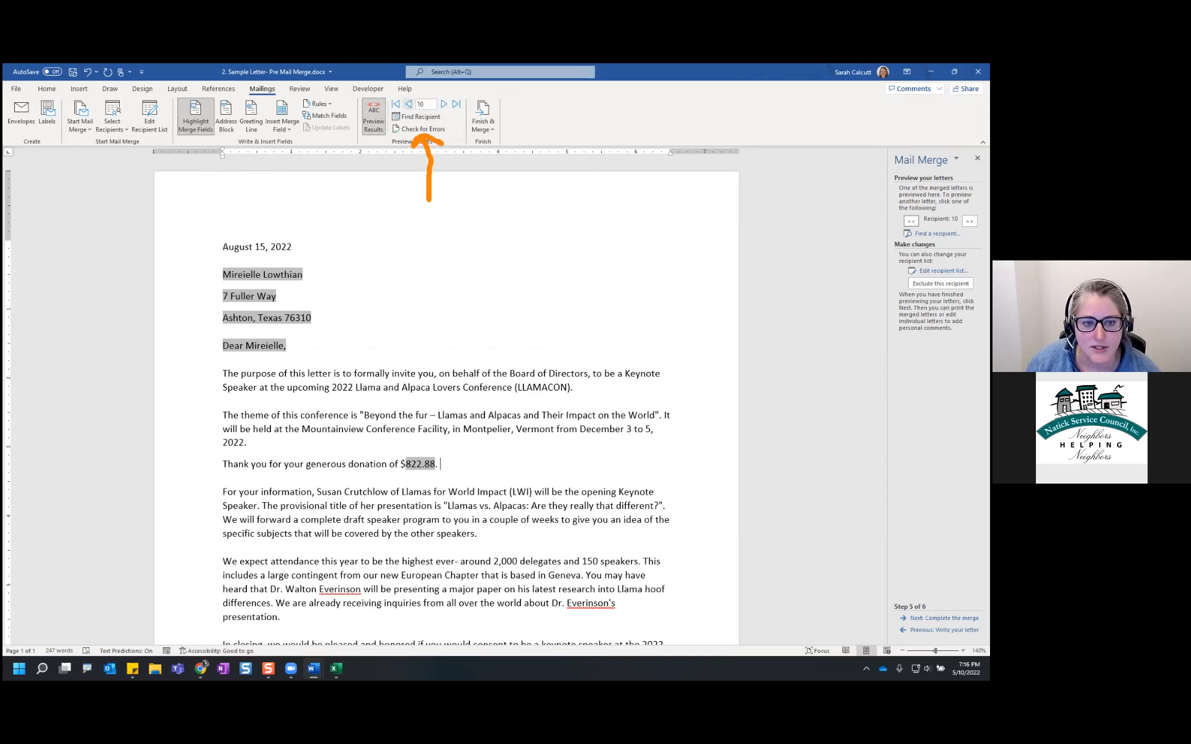
key(Escape)
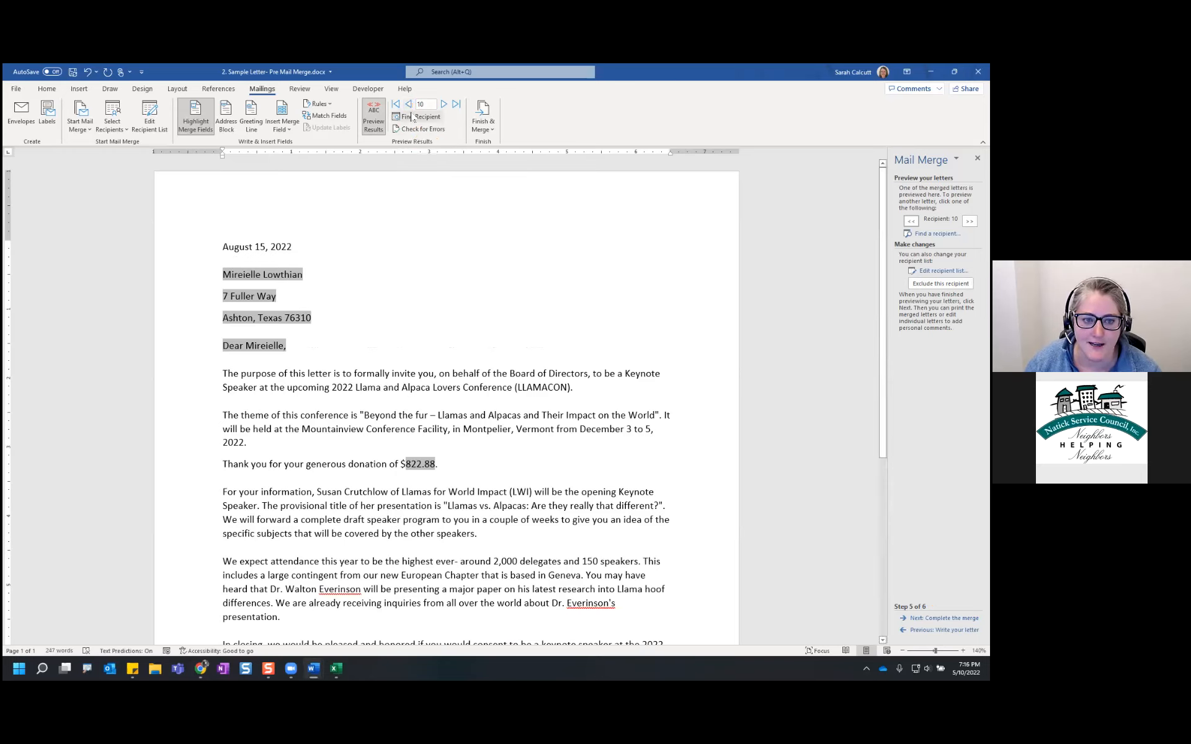
Step: Preview the merged letters backwards from recipient 10 to the first recipient, checking the address, greeting and donation amount in each
click(408, 105)
click(408, 105)
click(409, 104)
click(408, 105)
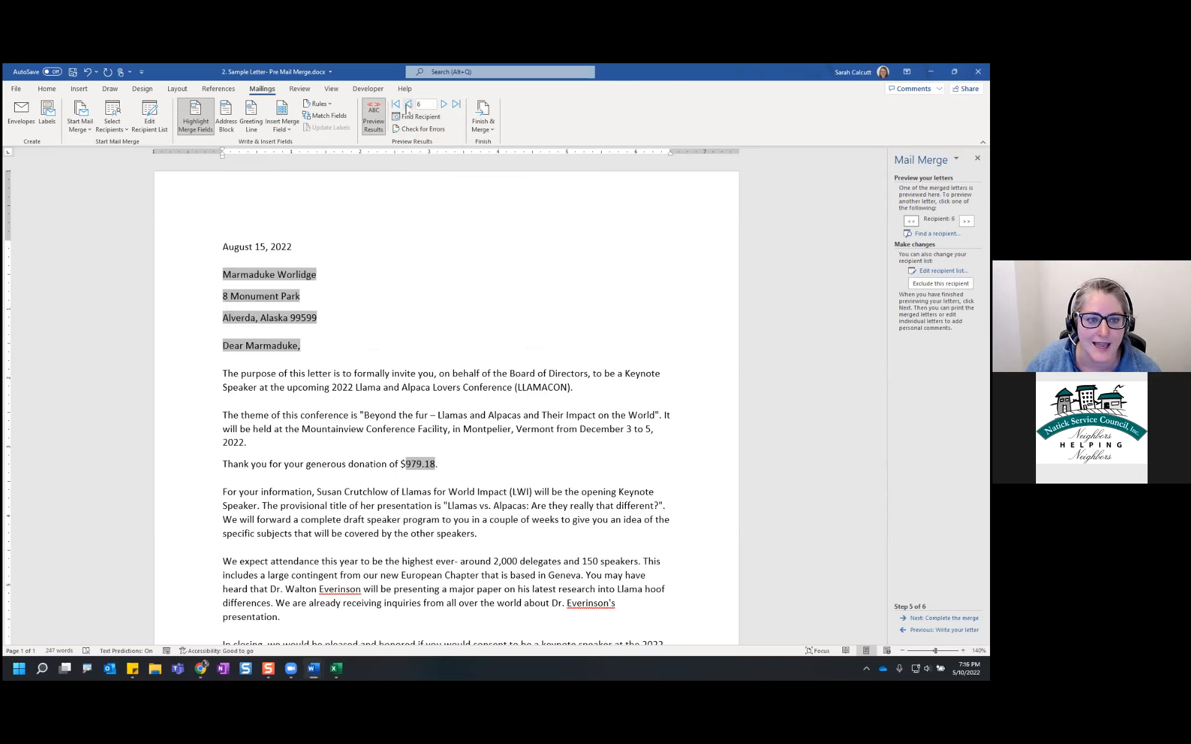
click(408, 105)
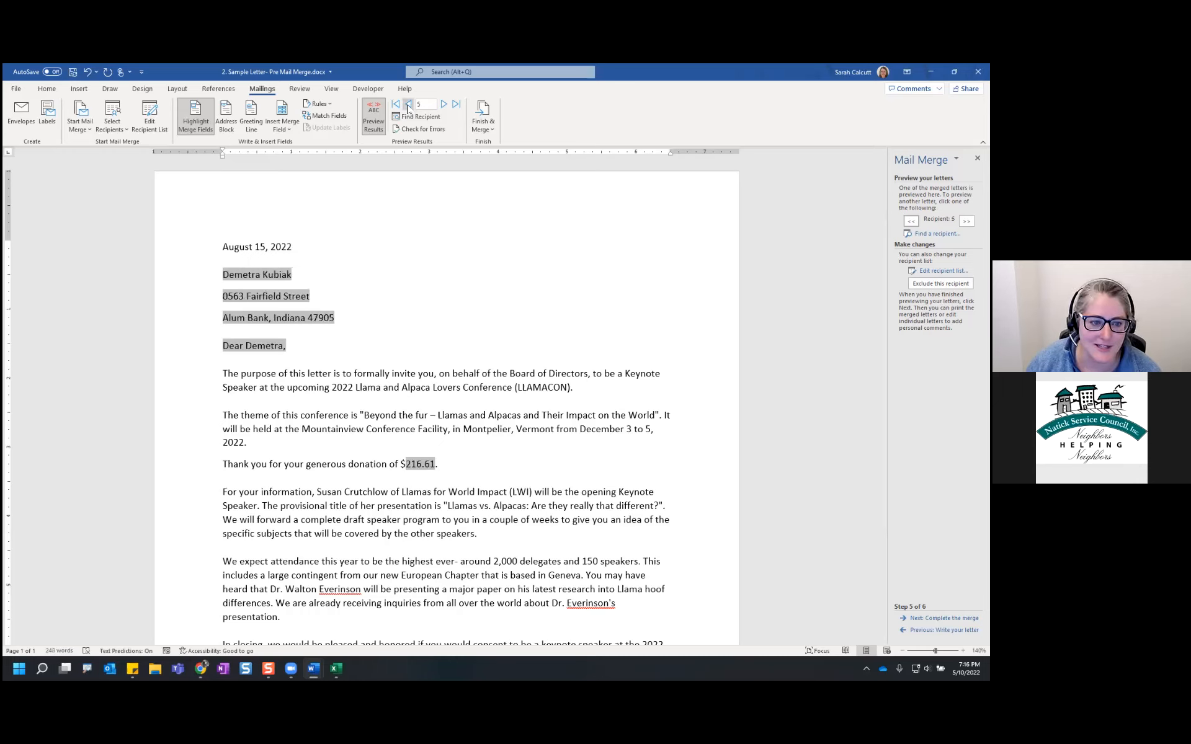
click(407, 106)
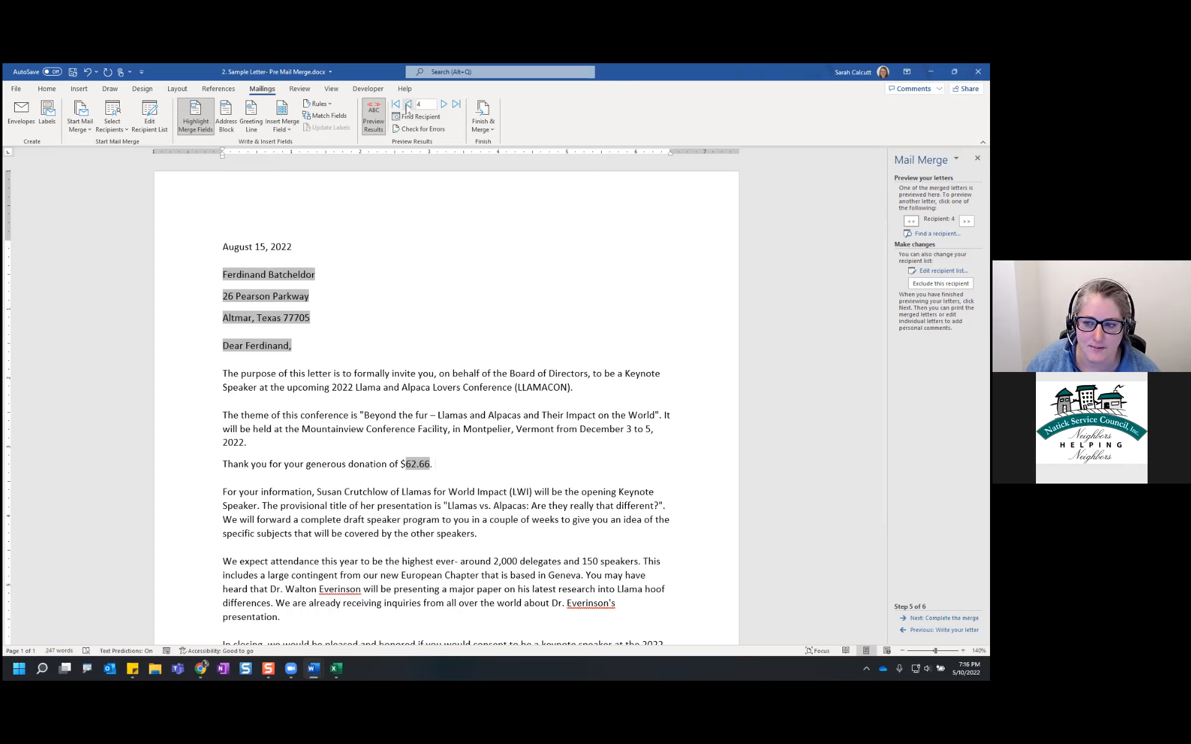
click(407, 105)
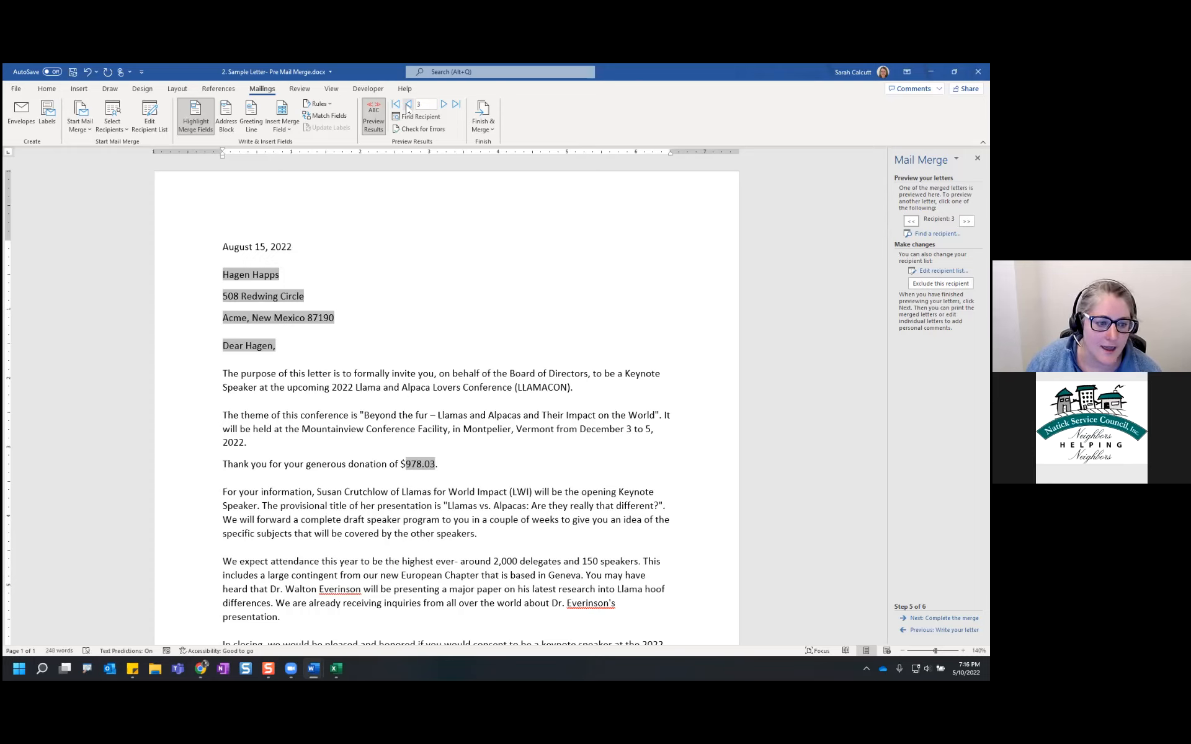
click(408, 104)
click(407, 104)
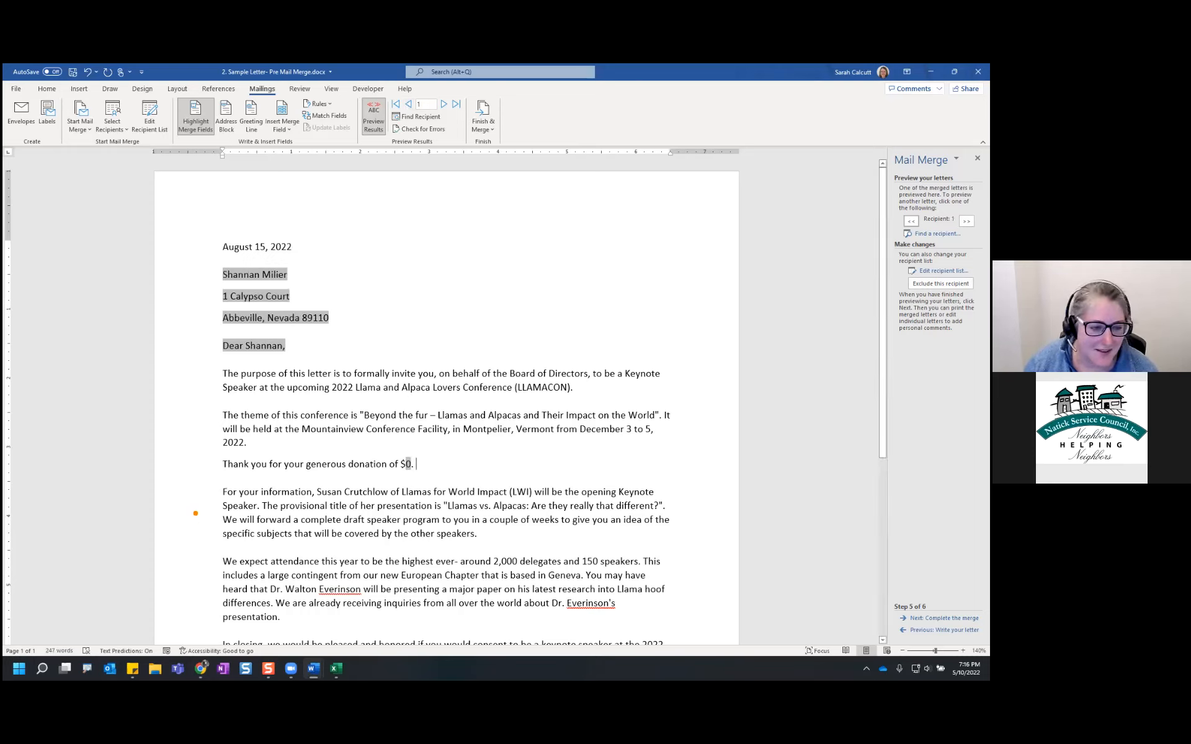
mouse_move(199, 442)
mouse_down()
mouse_move(476, 476)
mouse_move(506, 443)
mouse_move(516, 477)
mouse_up()
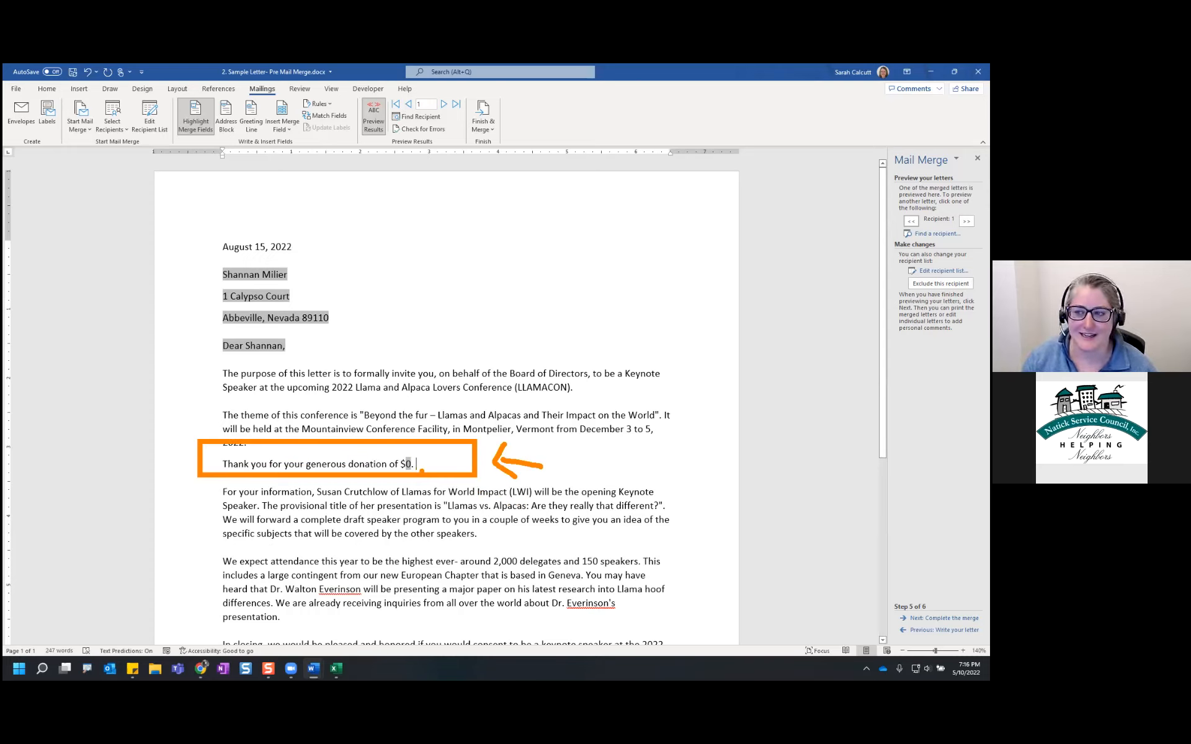
mouse_move(412, 452)
mouse_down()
mouse_move(392, 459)
mouse_move(408, 475)
mouse_move(421, 455)
mouse_up()
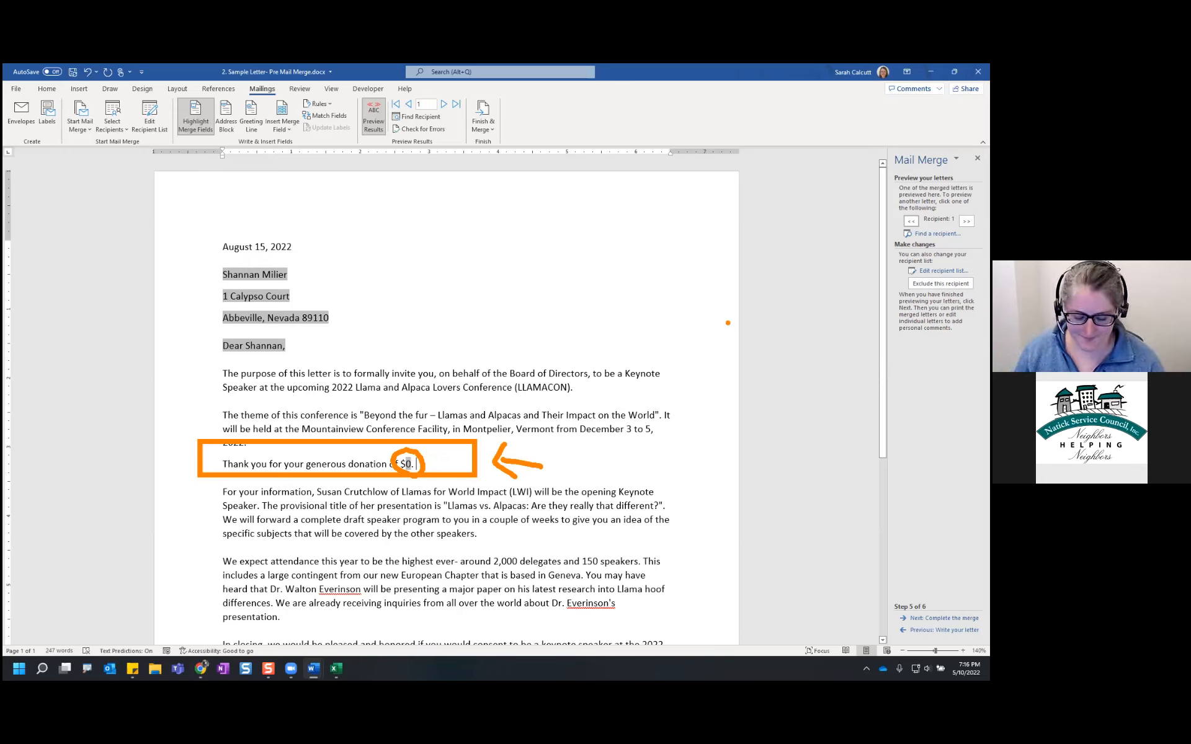
mouse_move(907, 296)
mouse_down()
mouse_move(964, 304)
mouse_move(959, 265)
mouse_move(903, 282)
mouse_move(911, 296)
mouse_up()
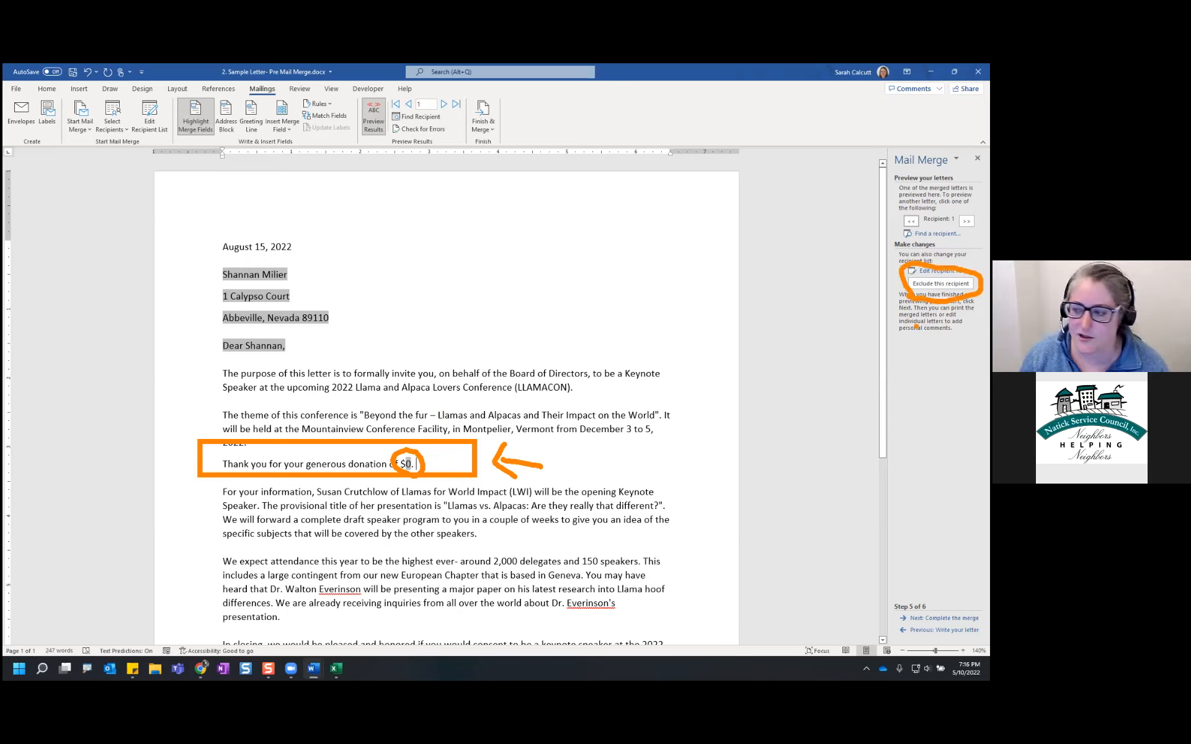
key(Escape)
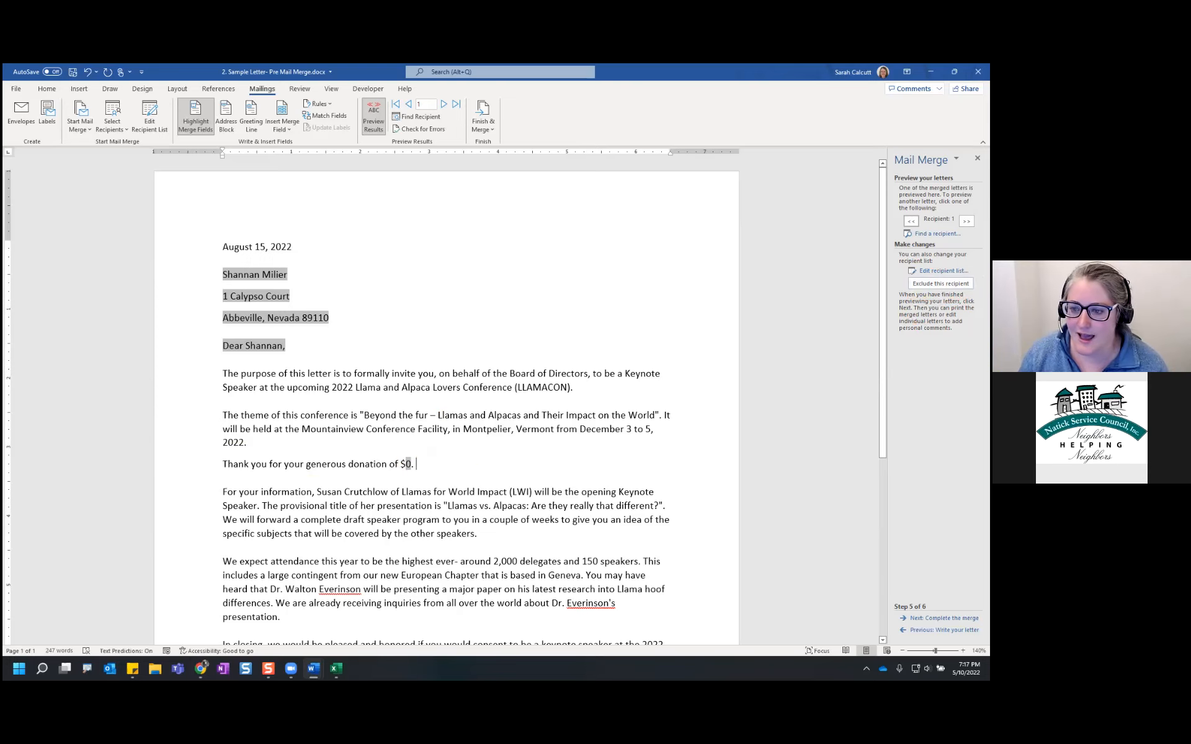
Step: Exclude the first recipient, whose donation is $0, from the merge and advance the wizard to completing the merge
click(941, 284)
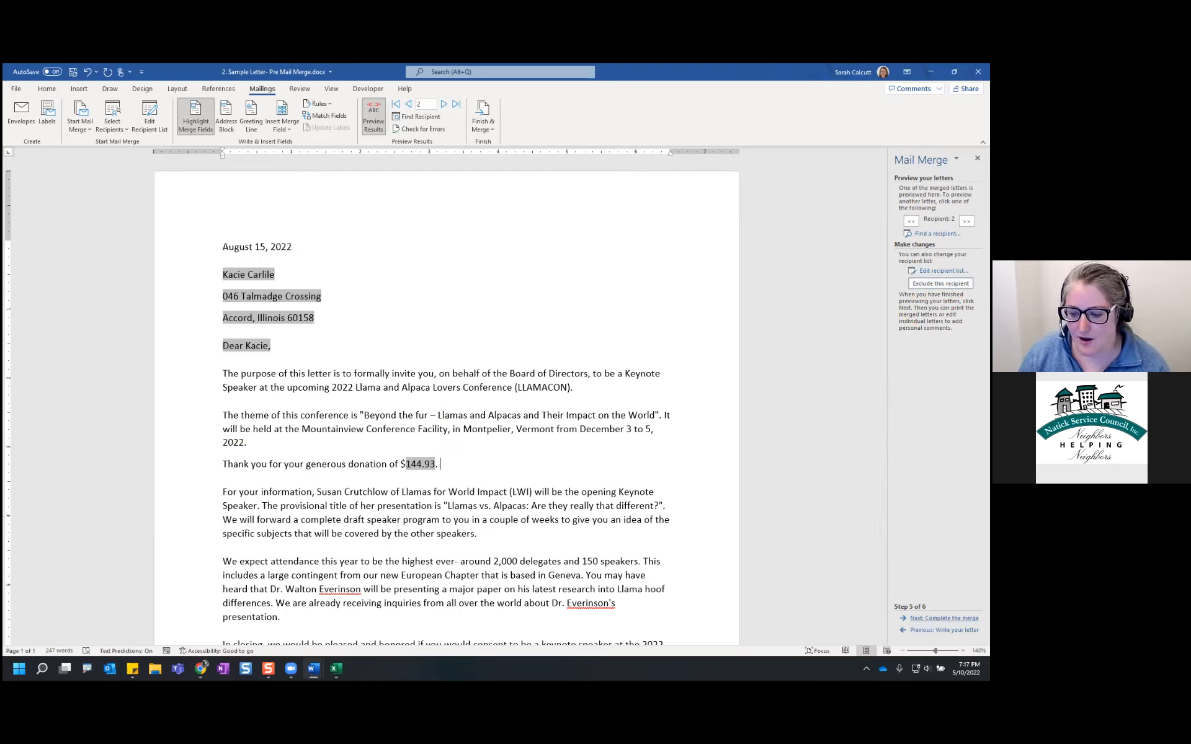
click(944, 618)
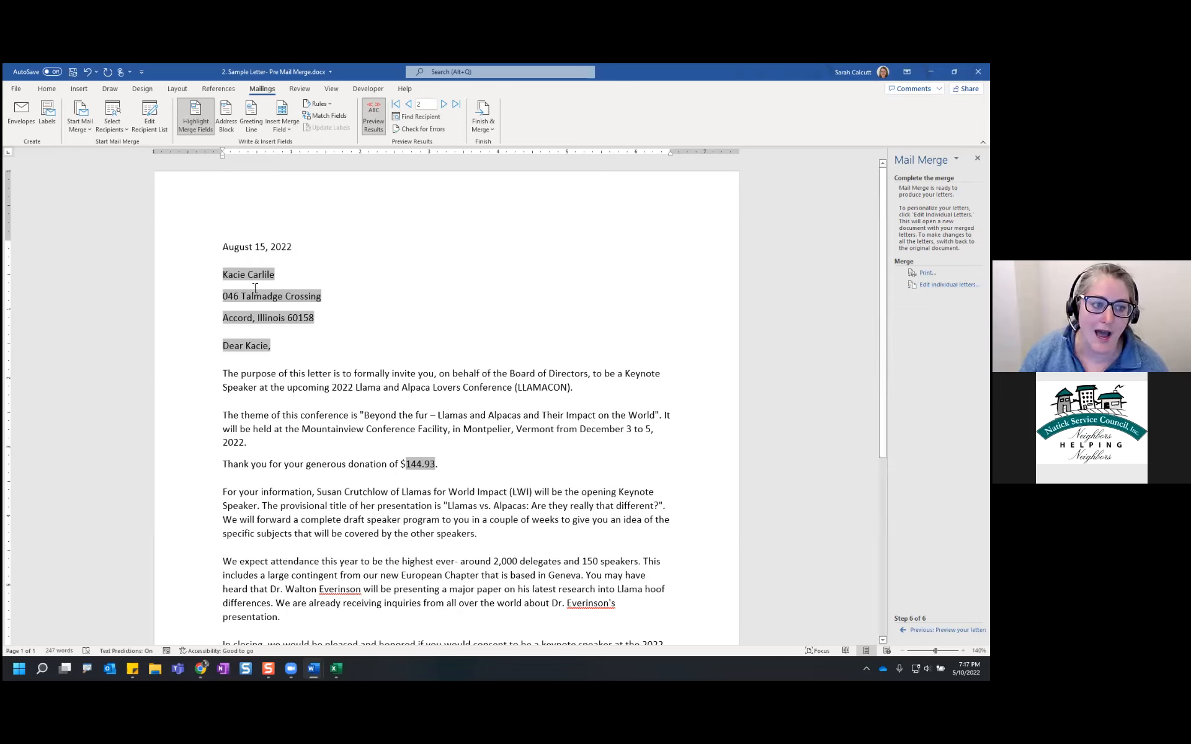
Step: Turn off merge field highlighting and review the merged letter from the date to the signature
click(196, 116)
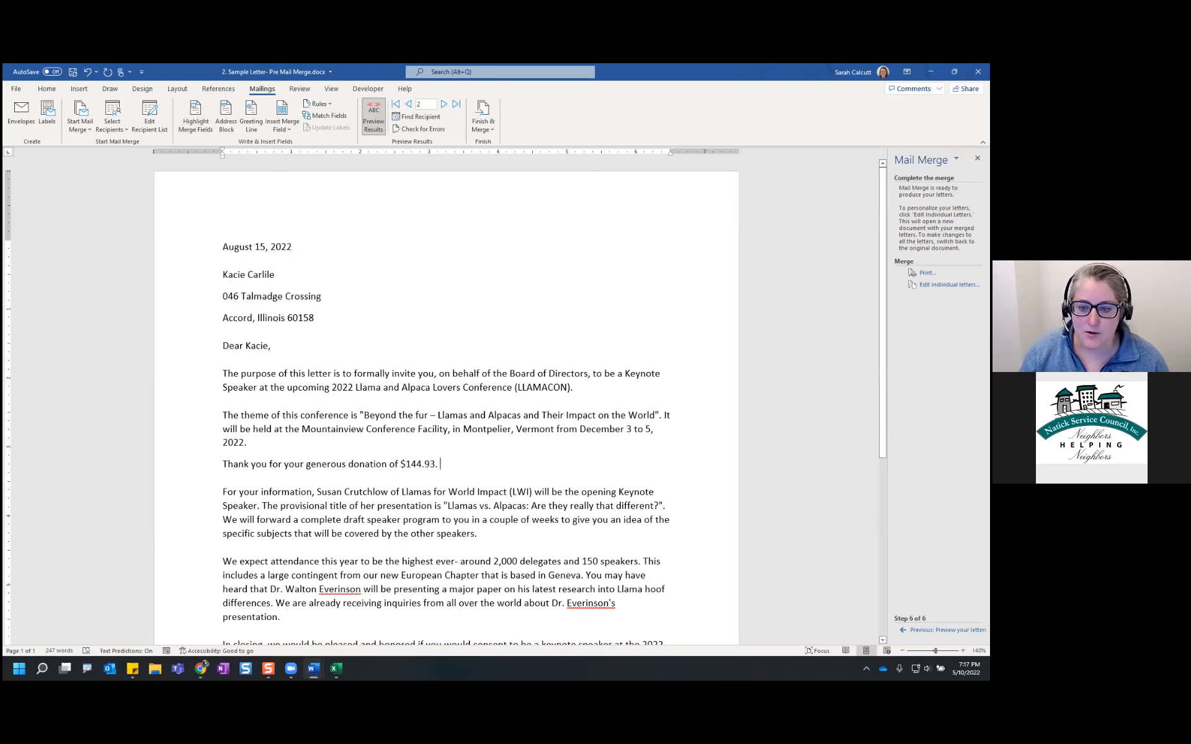
scroll(462, 389, down, 2)
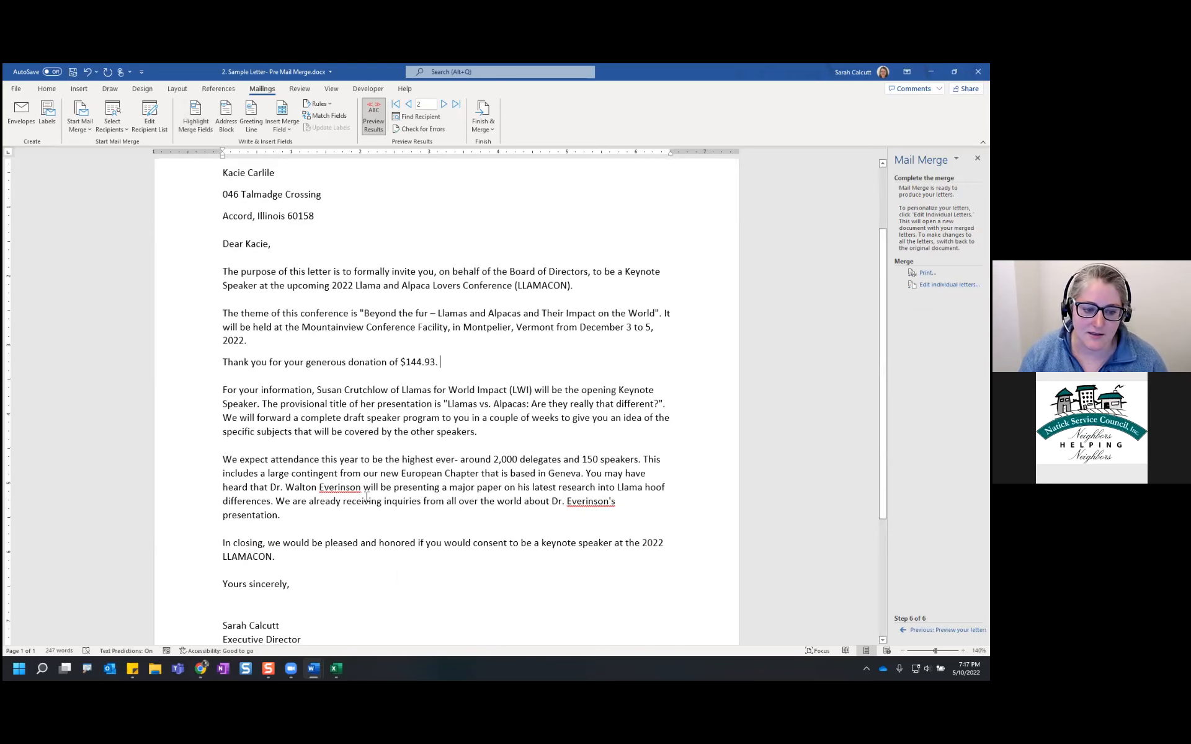
scroll(451, 549, down, 2)
scroll(451, 548, down, 5)
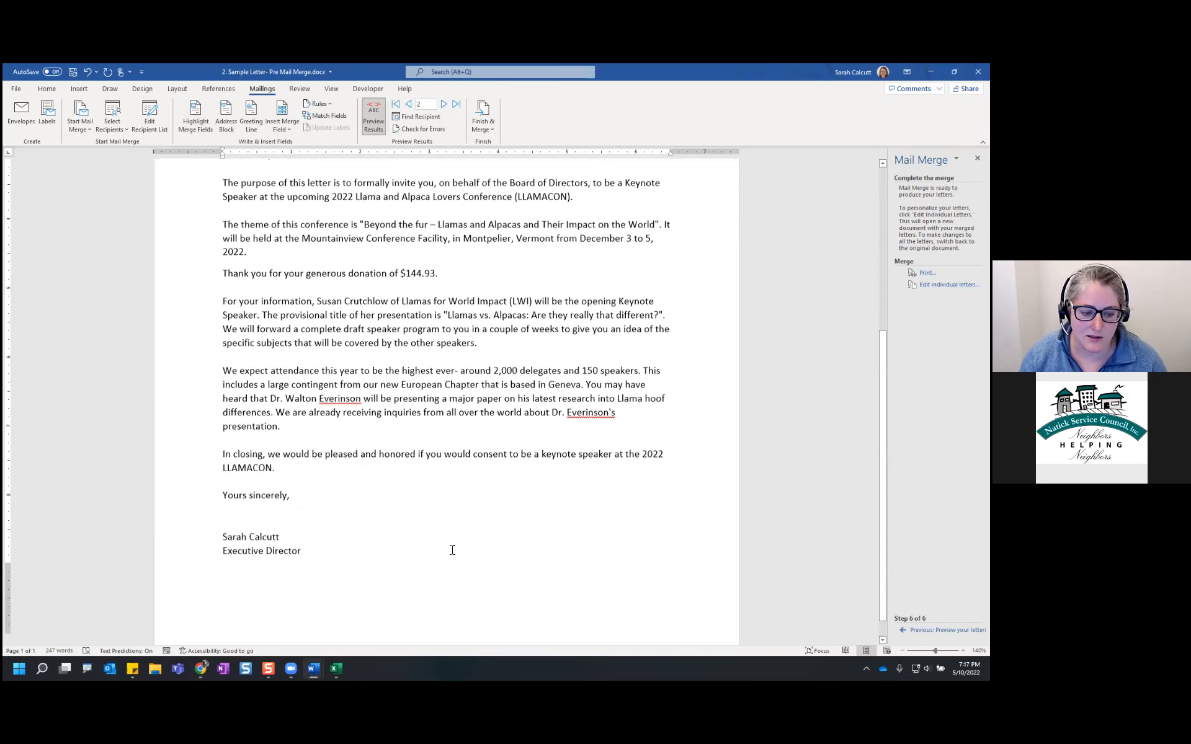
scroll(436, 542, up, 9)
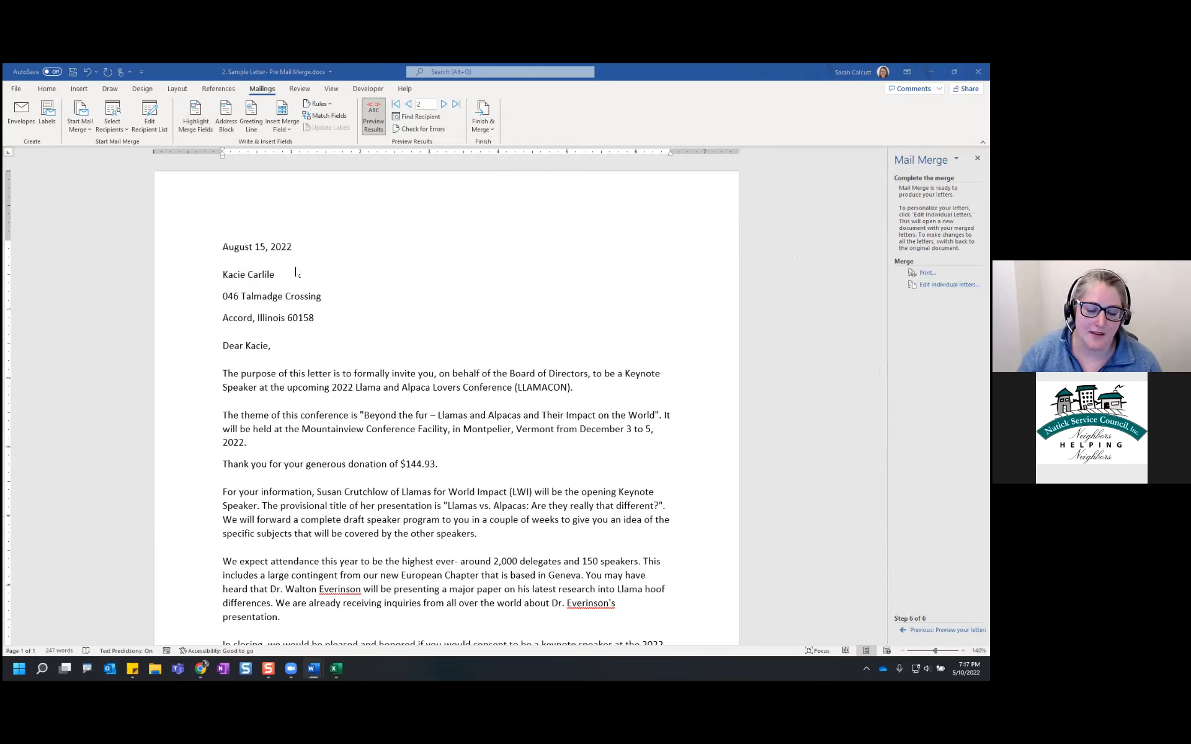
scroll(422, 384, down, 4)
scroll(422, 385, up, 3)
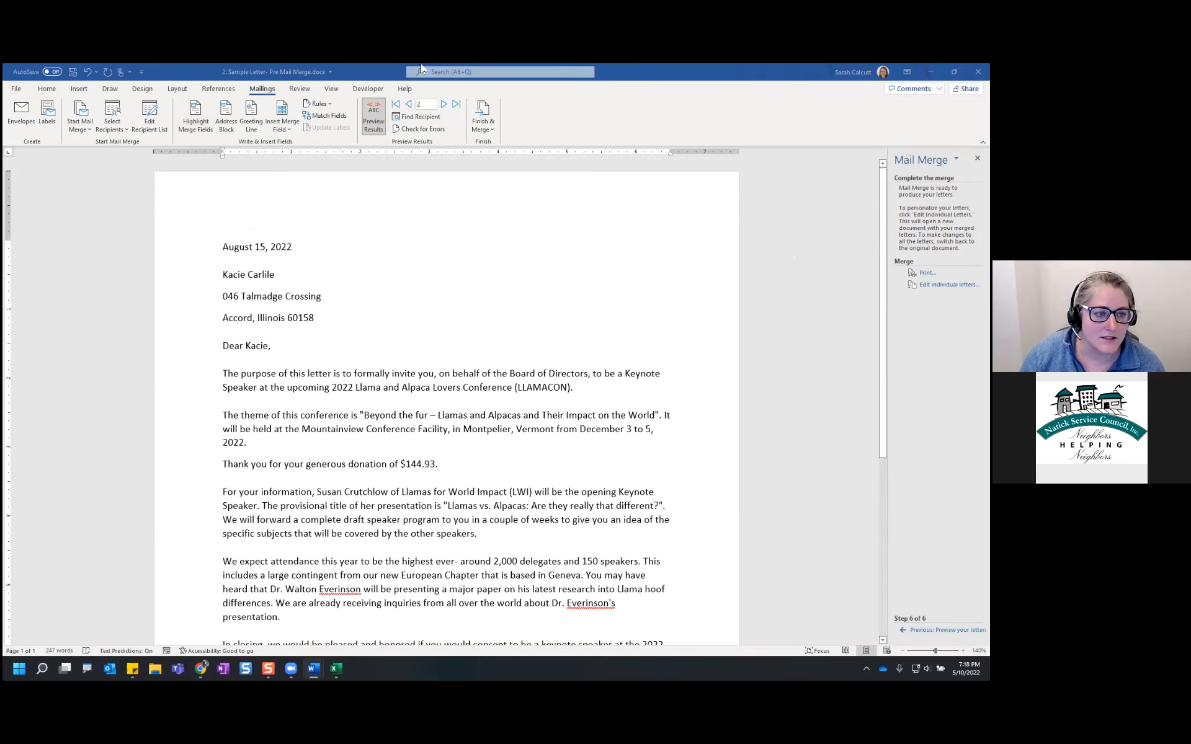
Step: Create a blank document containing the email text that confirms LLAMACON attendance on August 15, 2022, with T-shirt size, preferred color and donation wording
click(16, 92)
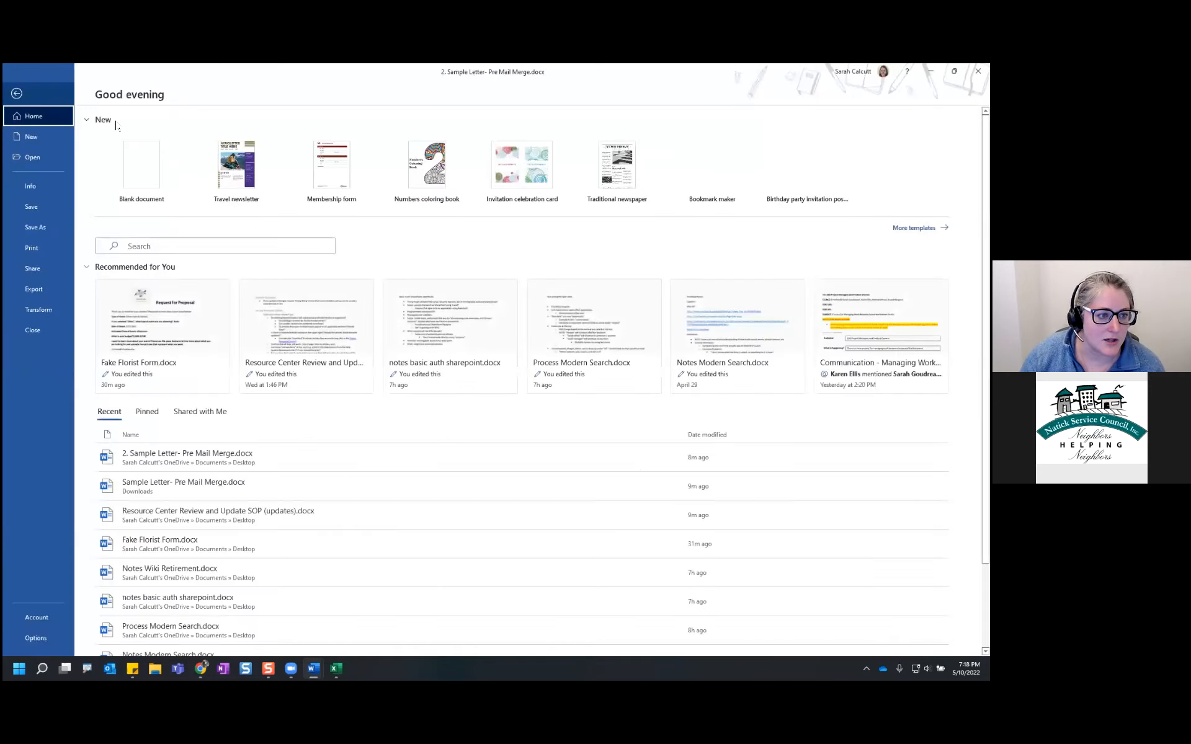
click(148, 177)
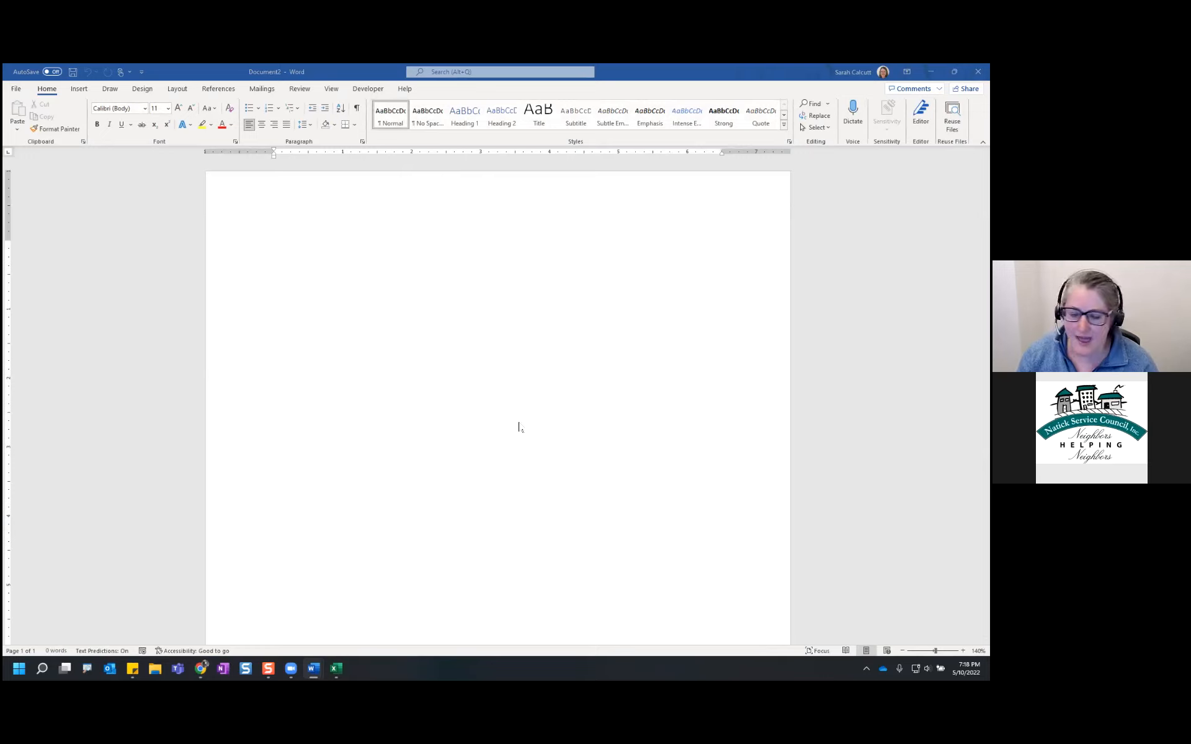
text(We are sending this email to confirm your attendance at LLAMACON on August 15, 2022. Please check to make sure your preferred T-shirt color and size is correct: T-shirt size: Preferred color:  We also wanted to take this time to thank you for your donation of $ to our organization. Your donation helps llamas and alpacas all over the world!  We look forward to seeing you soon.  Thanks, Executive Director)
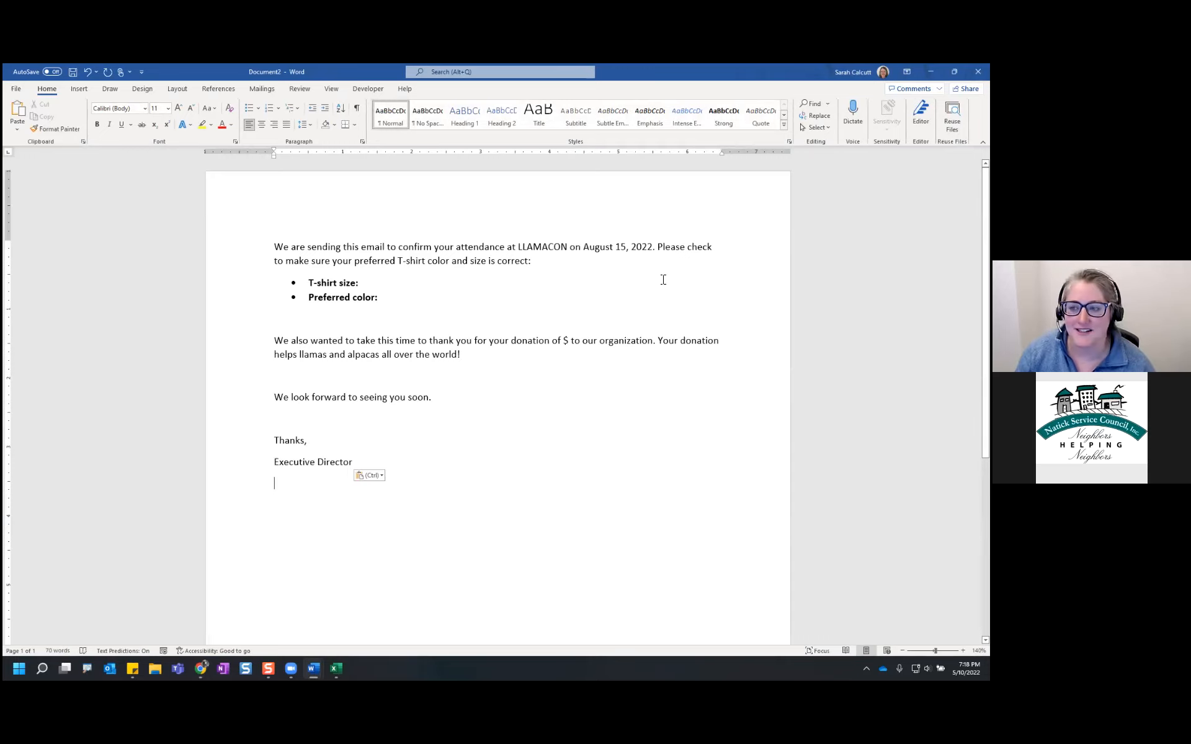
Step: Add an empty line above the opening paragraph of the email text and place the cursor on it
click(280, 248)
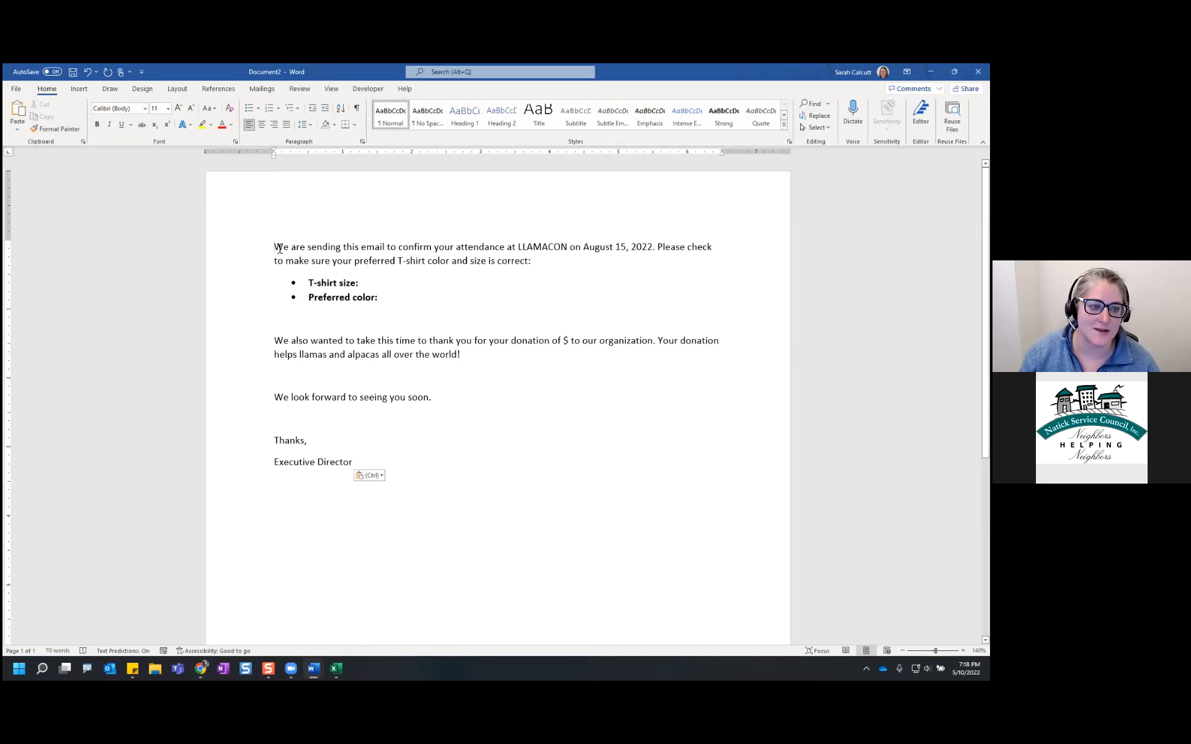
key(Return)
click(277, 239)
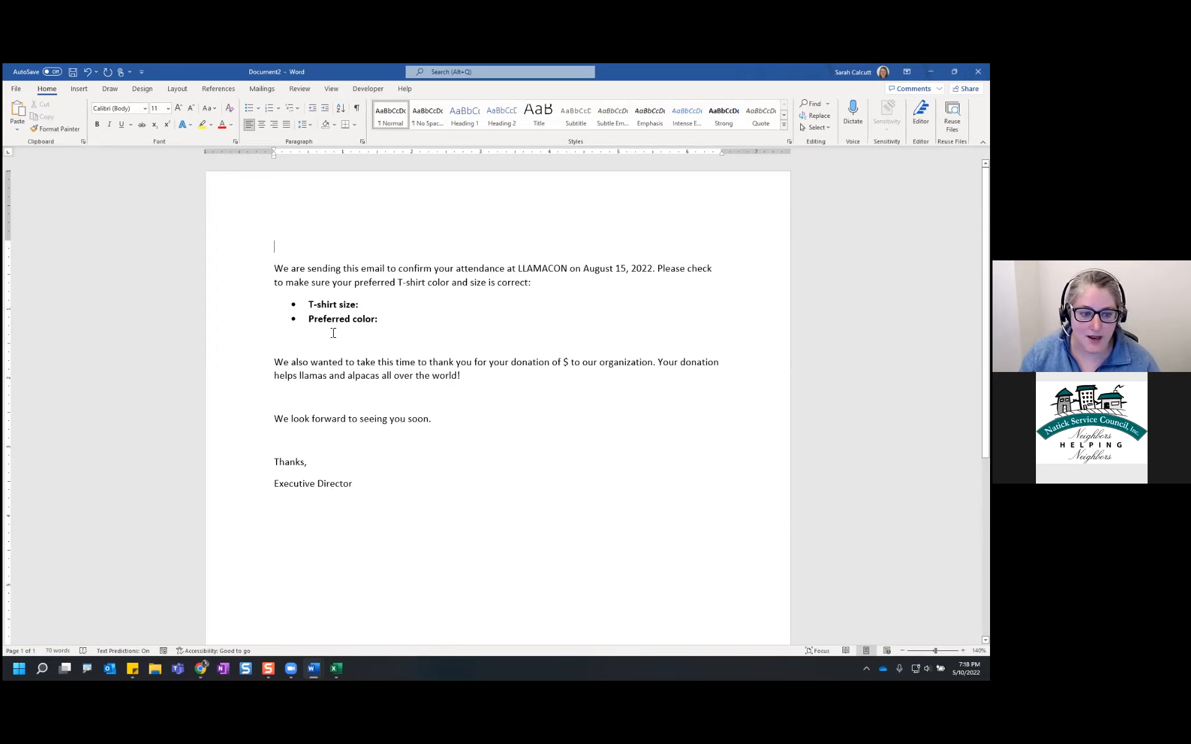
Step: Set the new document up as an E-mail Messages mail merge
click(261, 88)
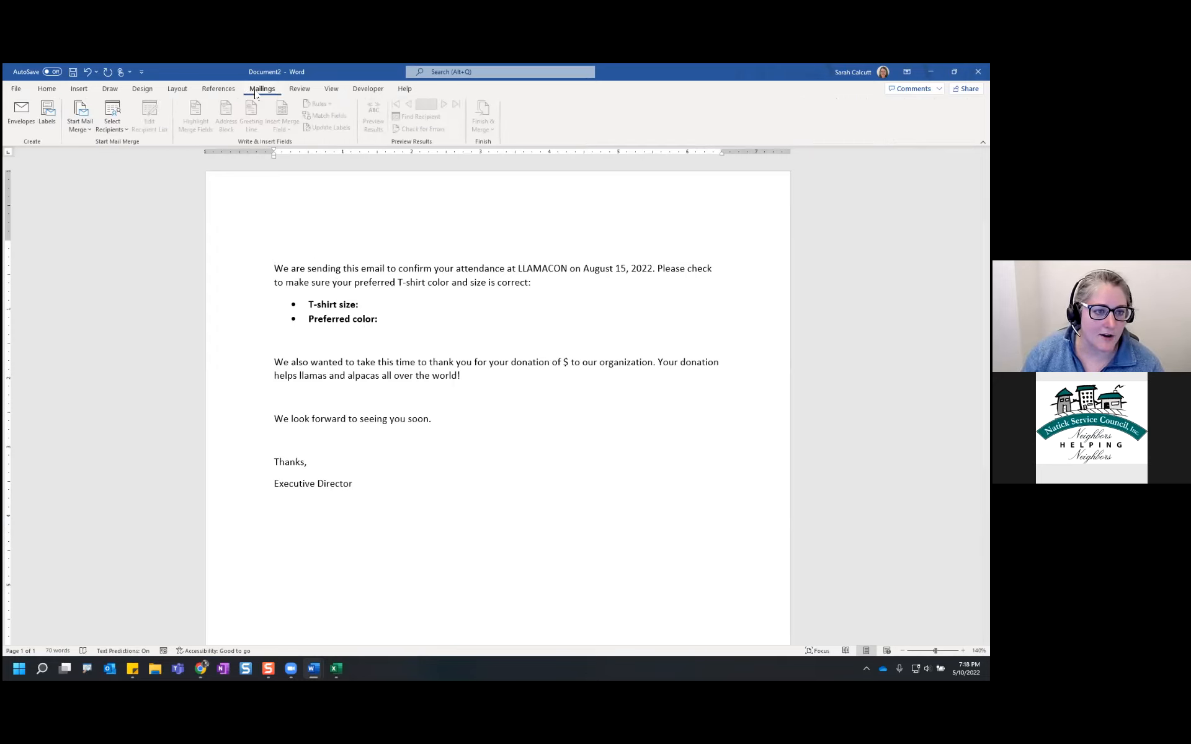
click(83, 131)
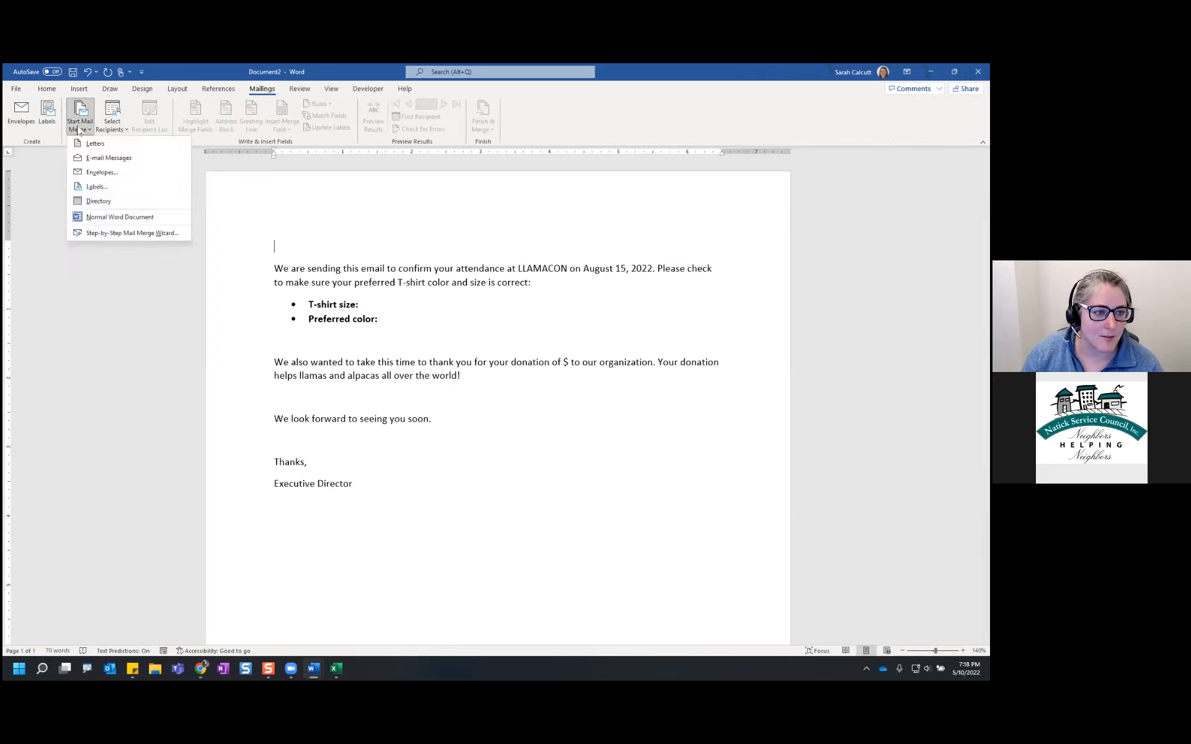
click(103, 160)
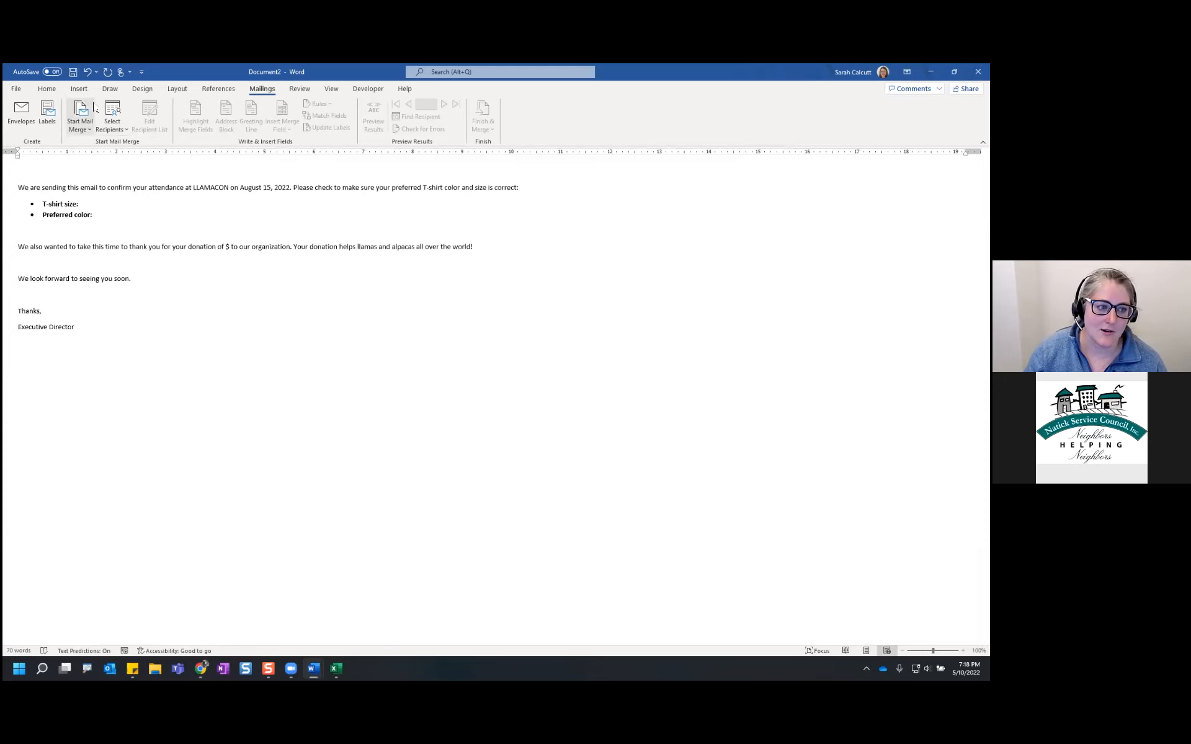
click(47, 89)
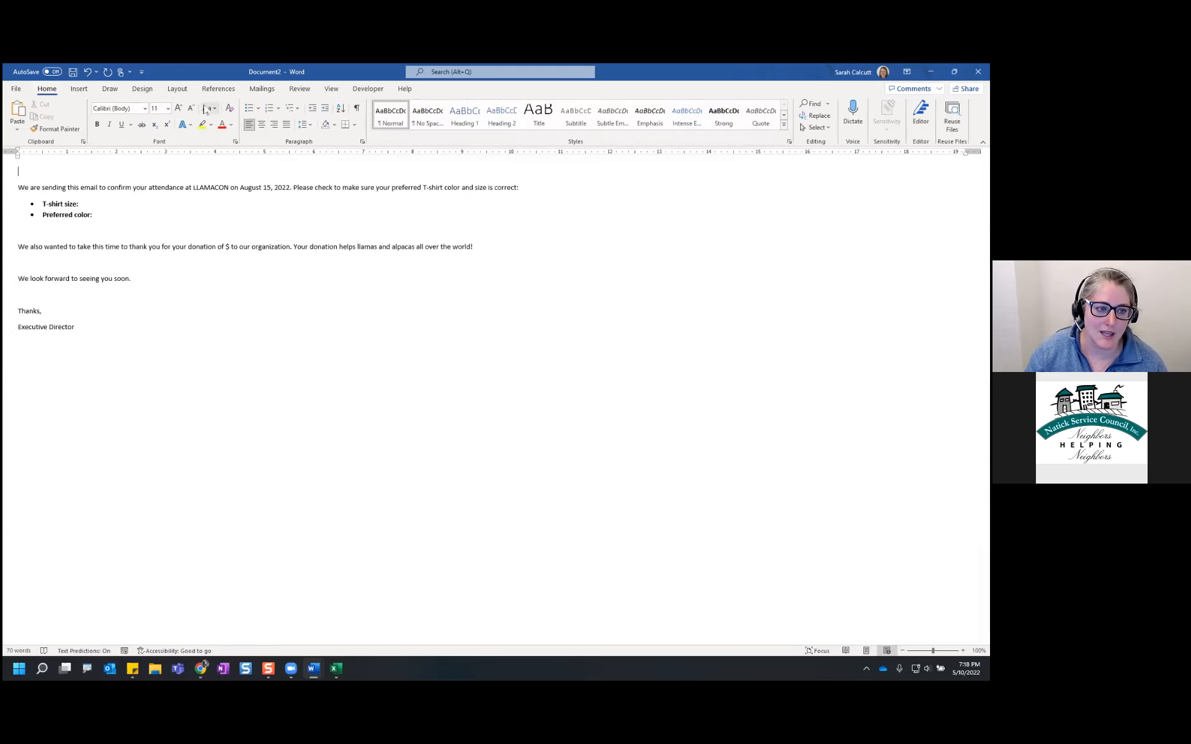
click(262, 88)
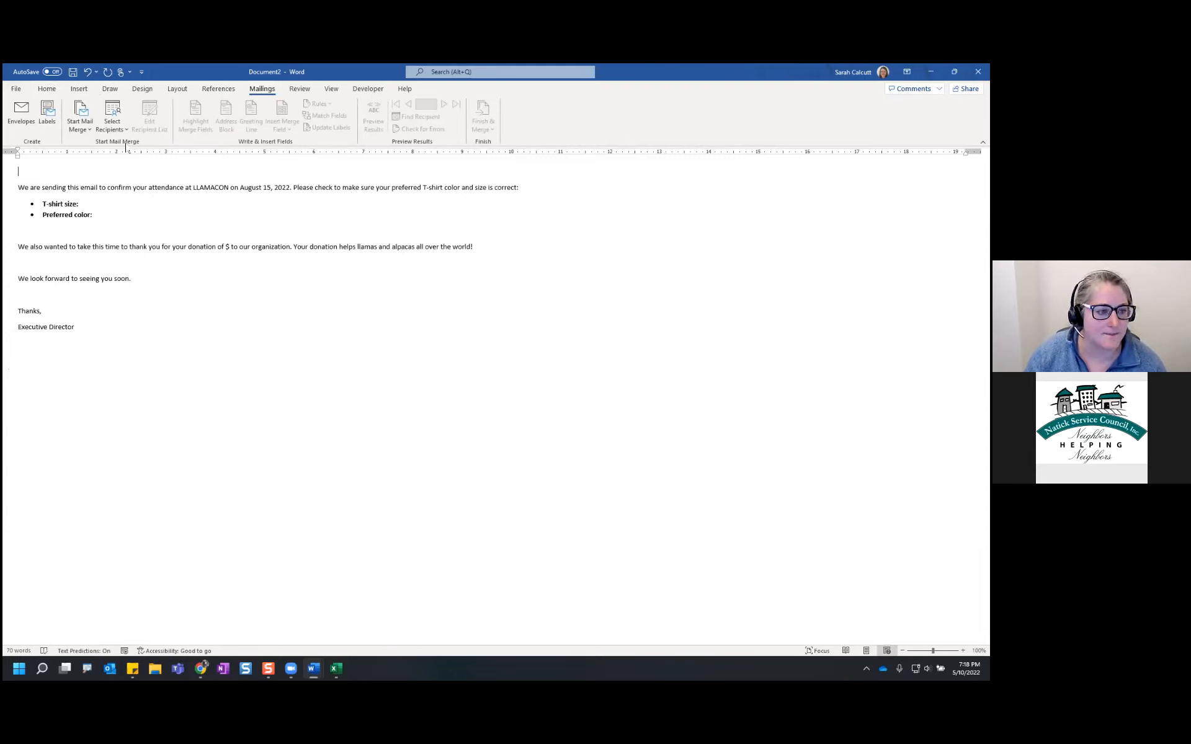
Step: Start the Step-by-Step Mail Merge Wizard for e-mail messages and advance to selecting recipients, using the current document
click(80, 123)
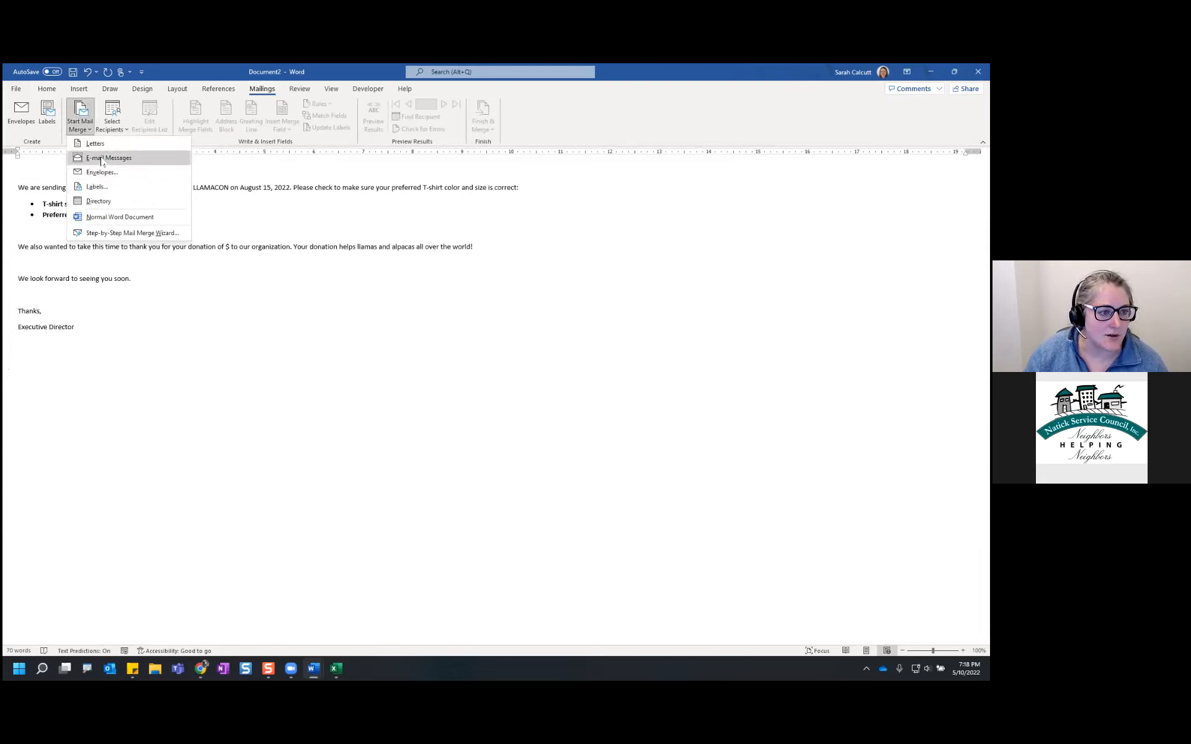
click(123, 233)
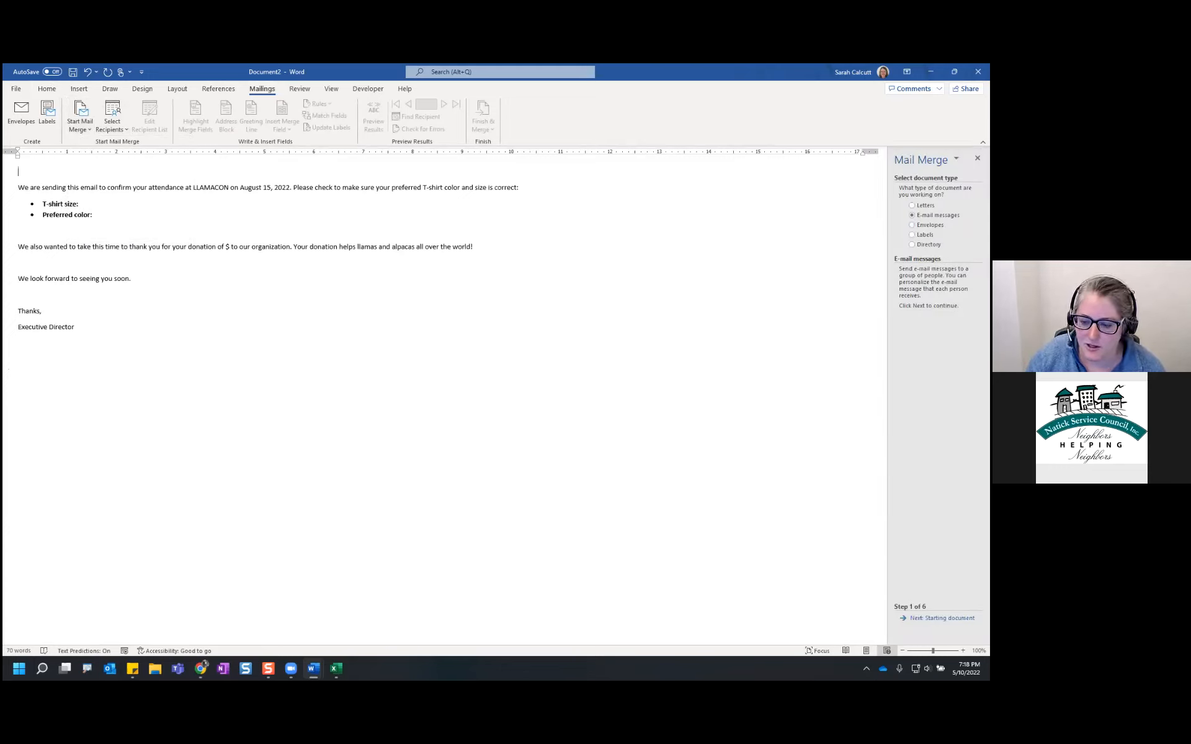
click(925, 618)
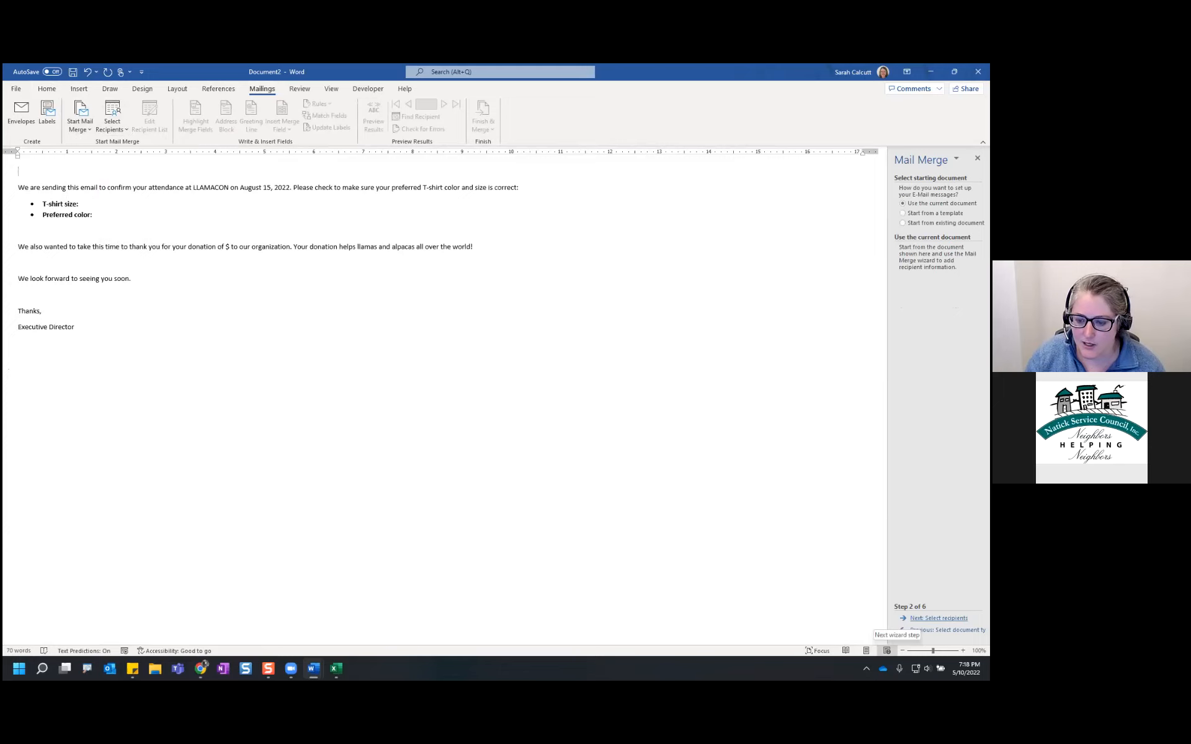
click(924, 618)
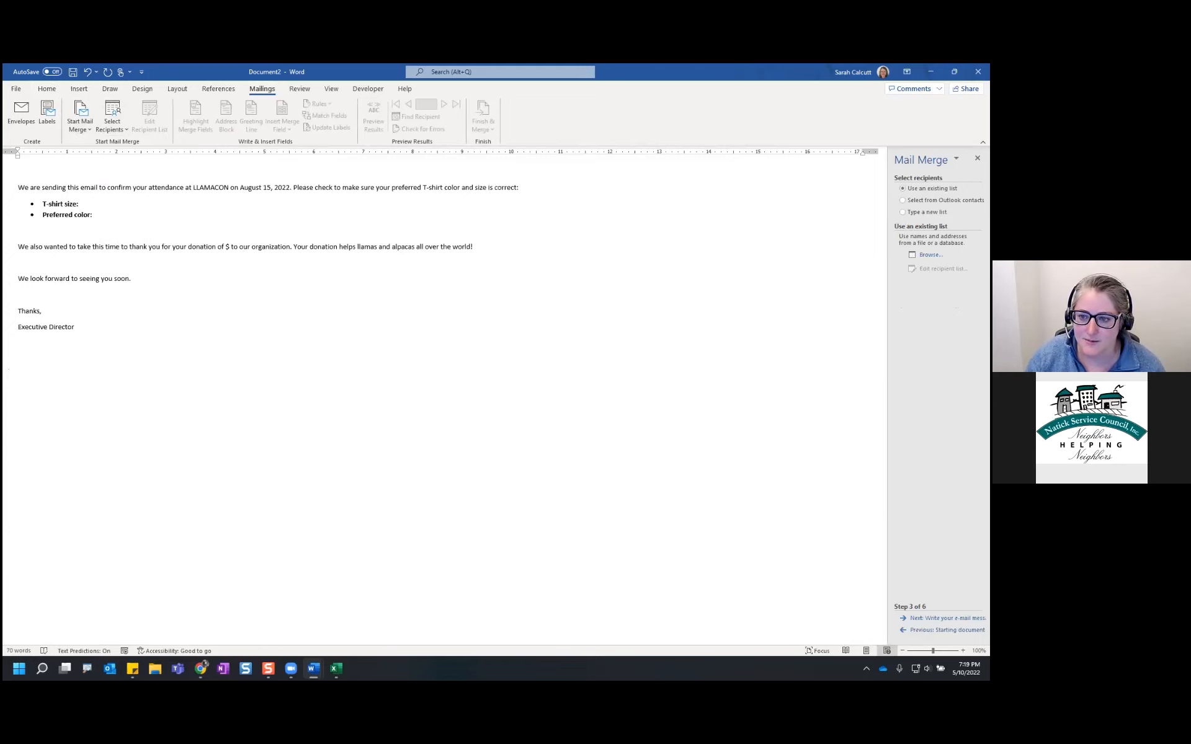
Step: Use the Fundraiser RSVPs sheet of the desktop workbook 3. Sample Data- Instructor Edition (1).xlsx as the recipient list, with column headers
click(931, 254)
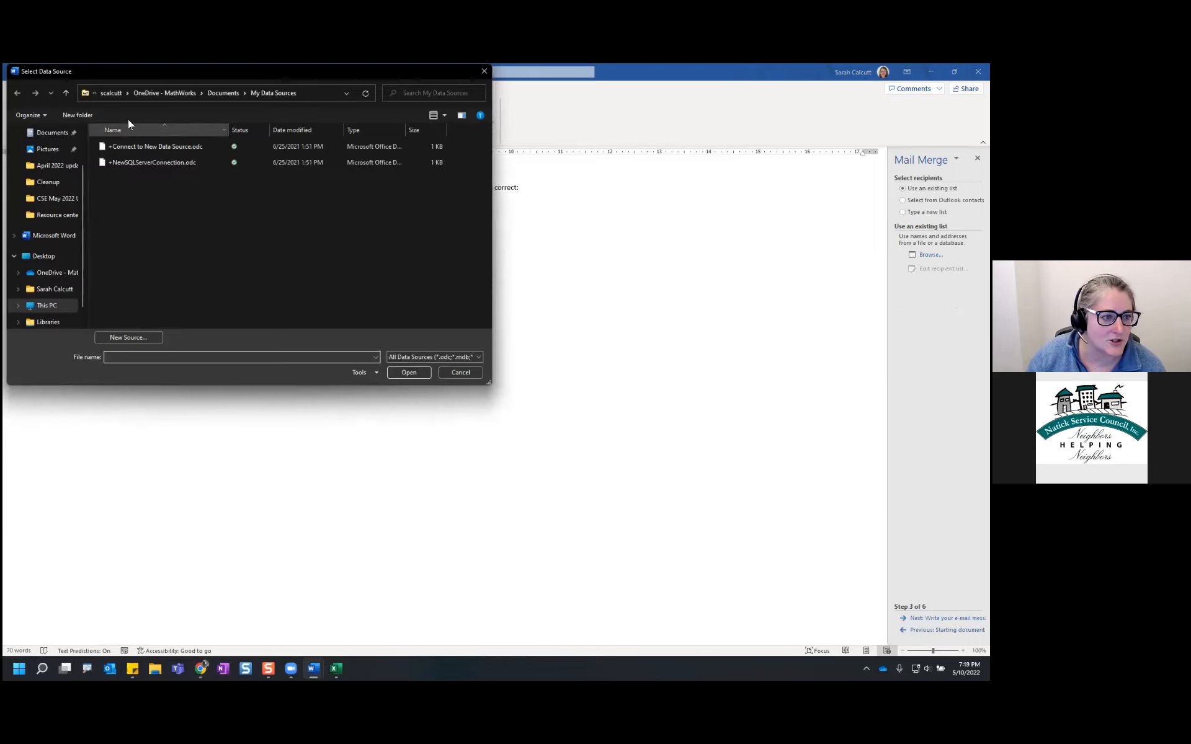
click(48, 258)
click(167, 233)
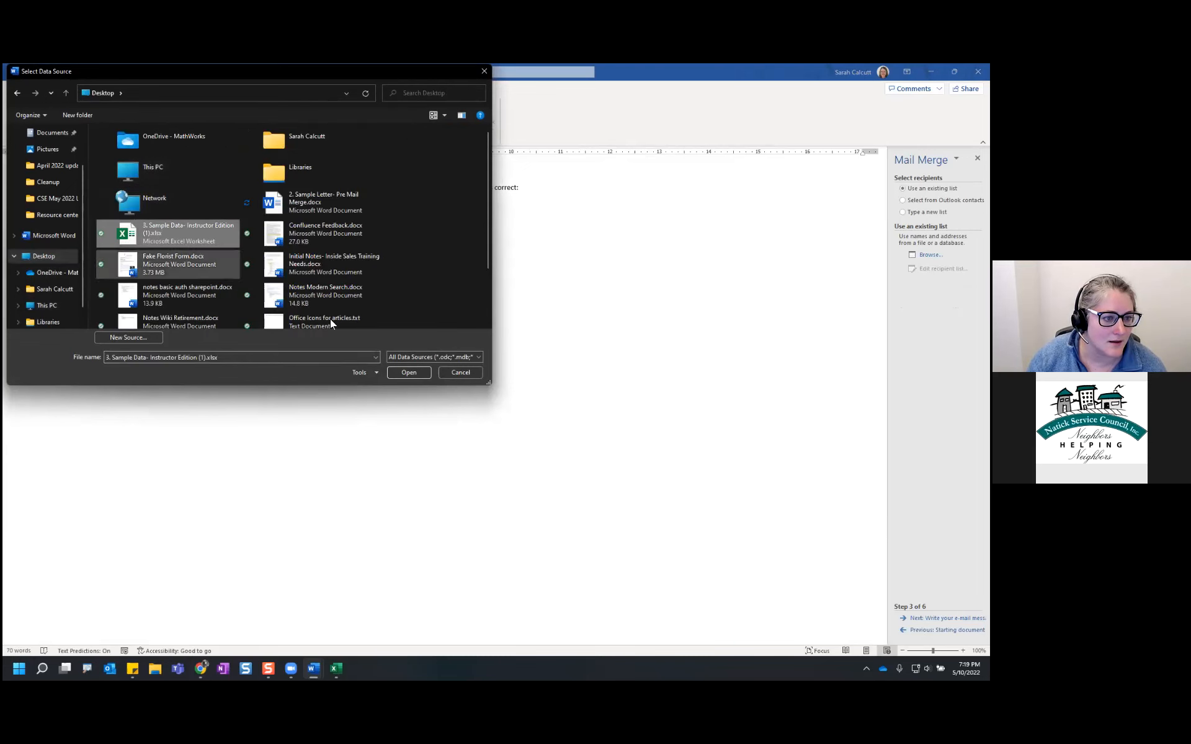
click(414, 375)
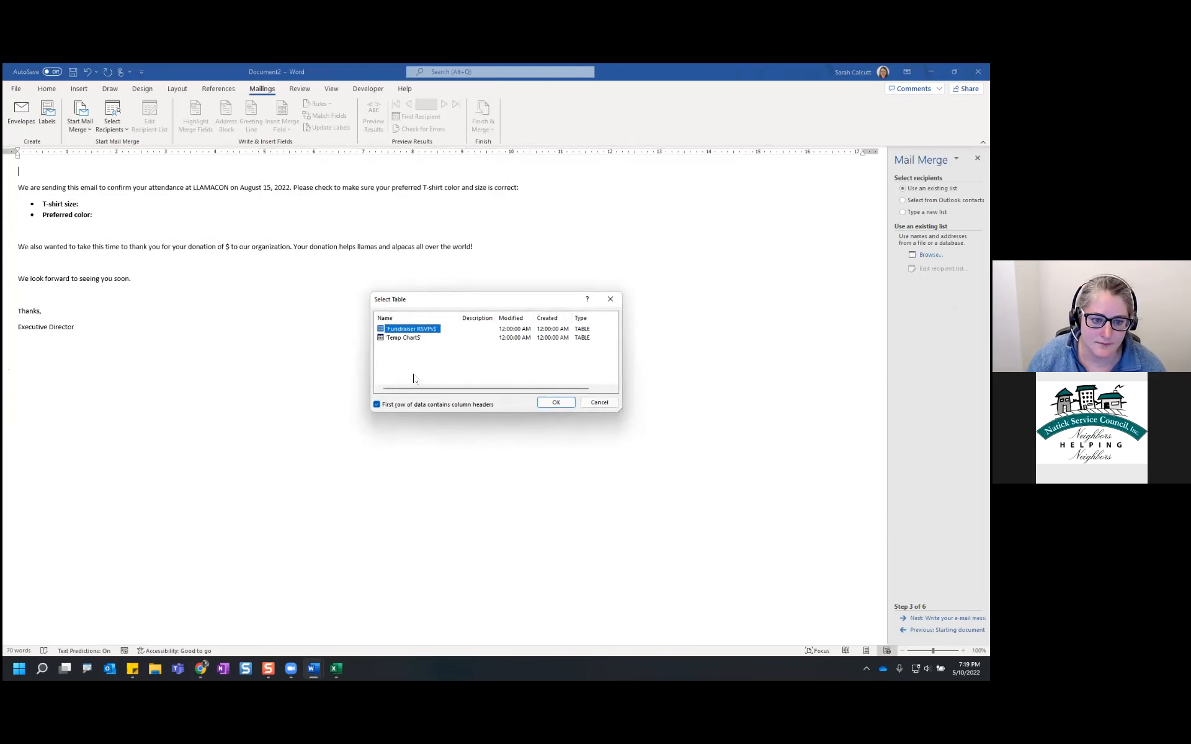
click(555, 403)
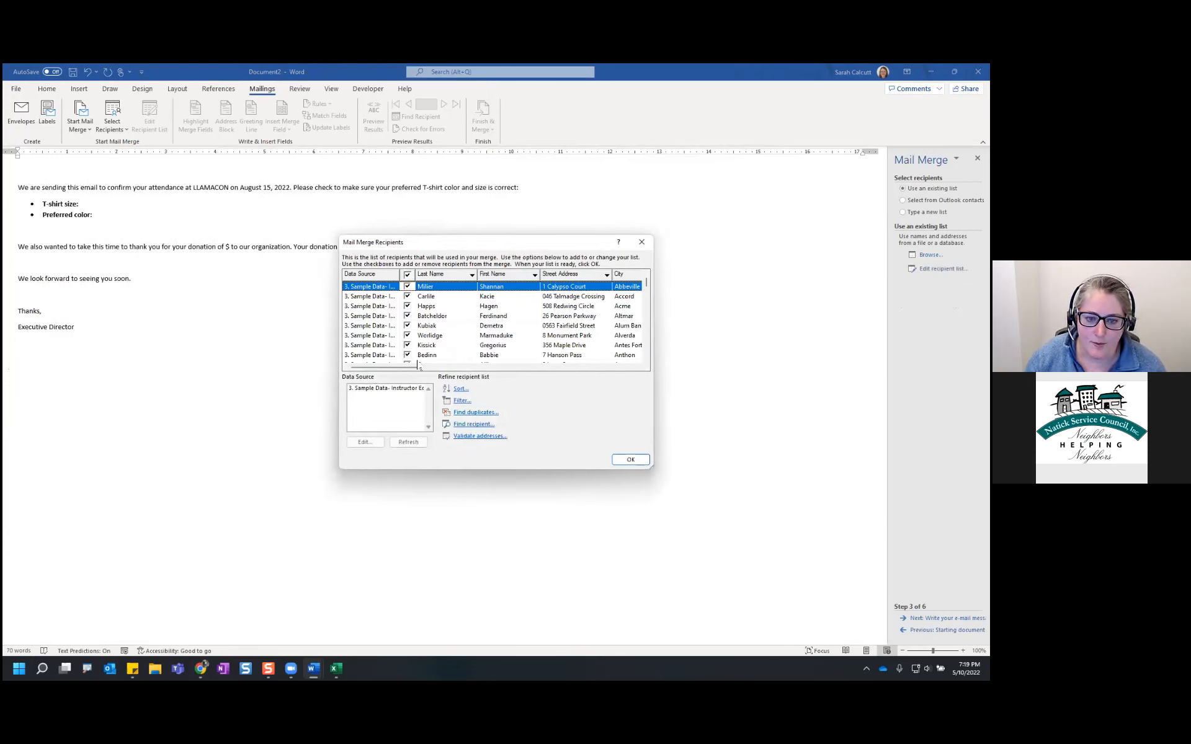
Step: Exclude the first recipient, filter the recipient list to records whose RSVP is equal to Y, and accept the list
click(407, 286)
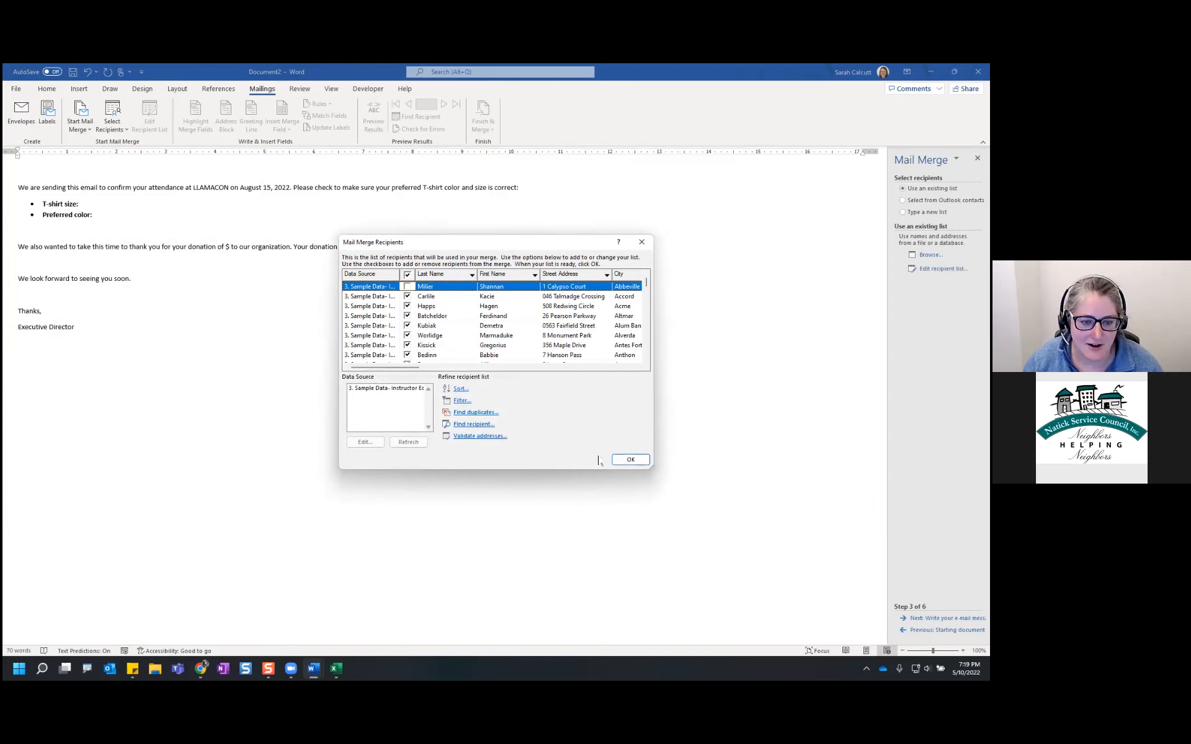
click(465, 402)
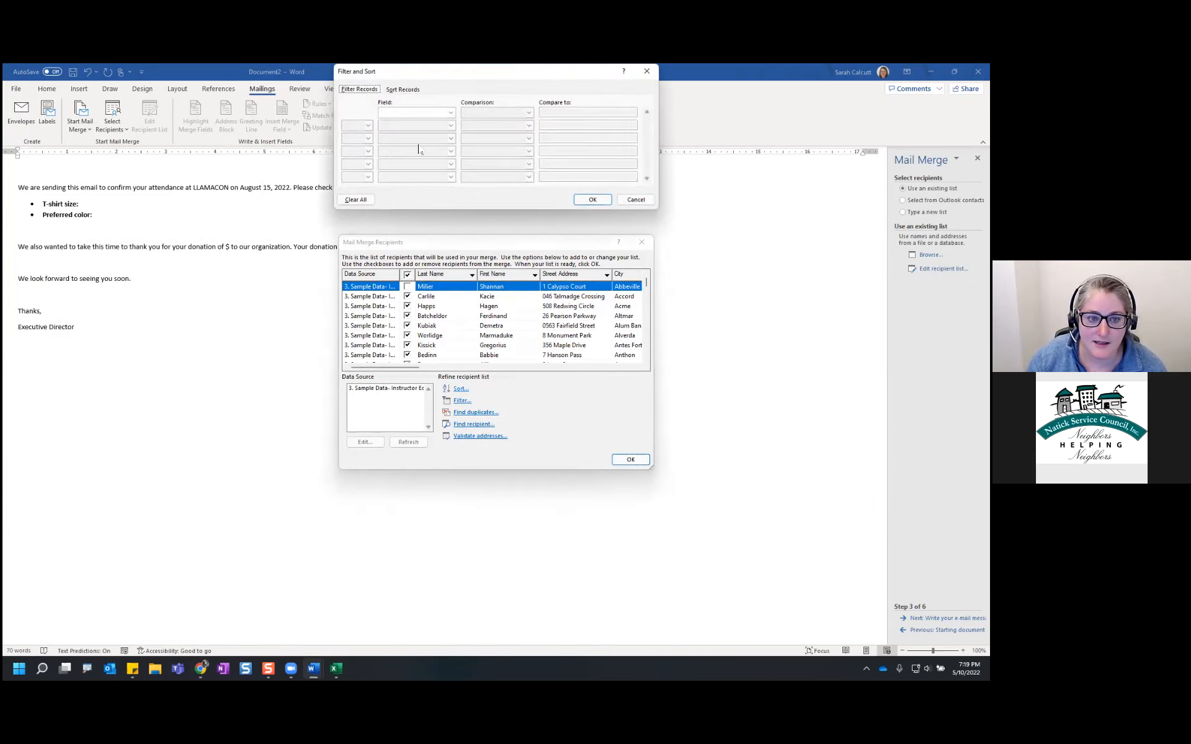
click(451, 114)
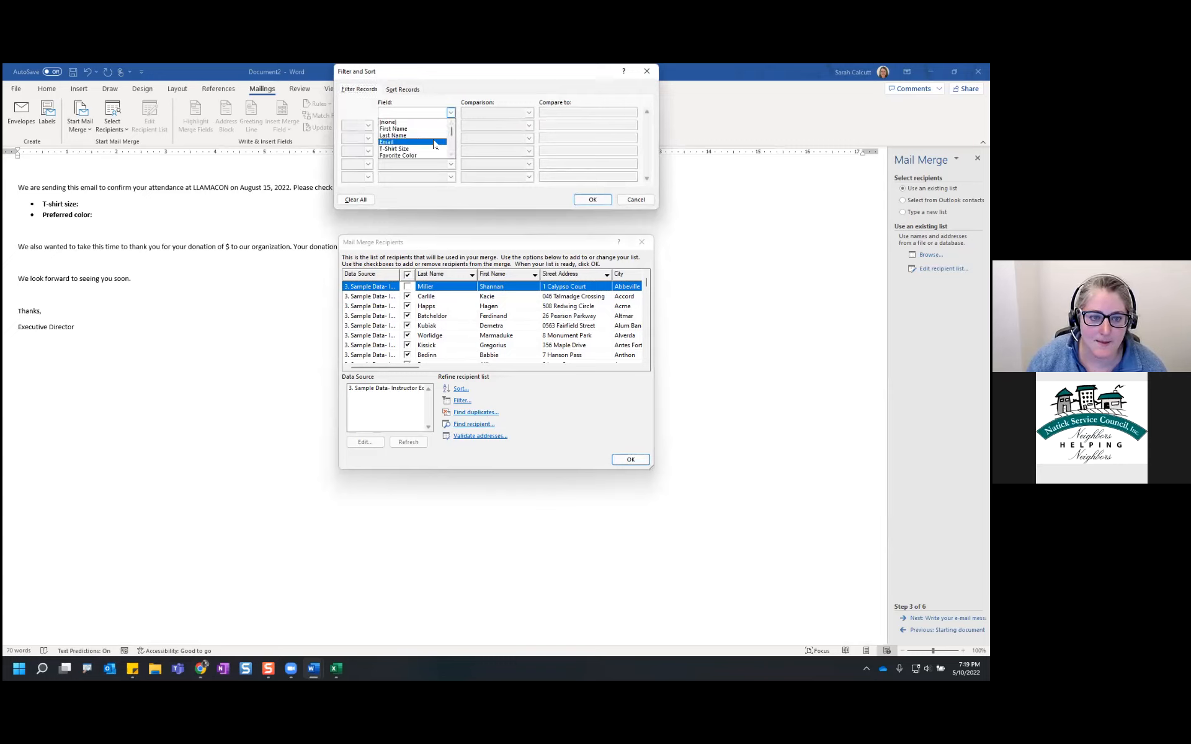
click(425, 155)
click(507, 114)
click(579, 115)
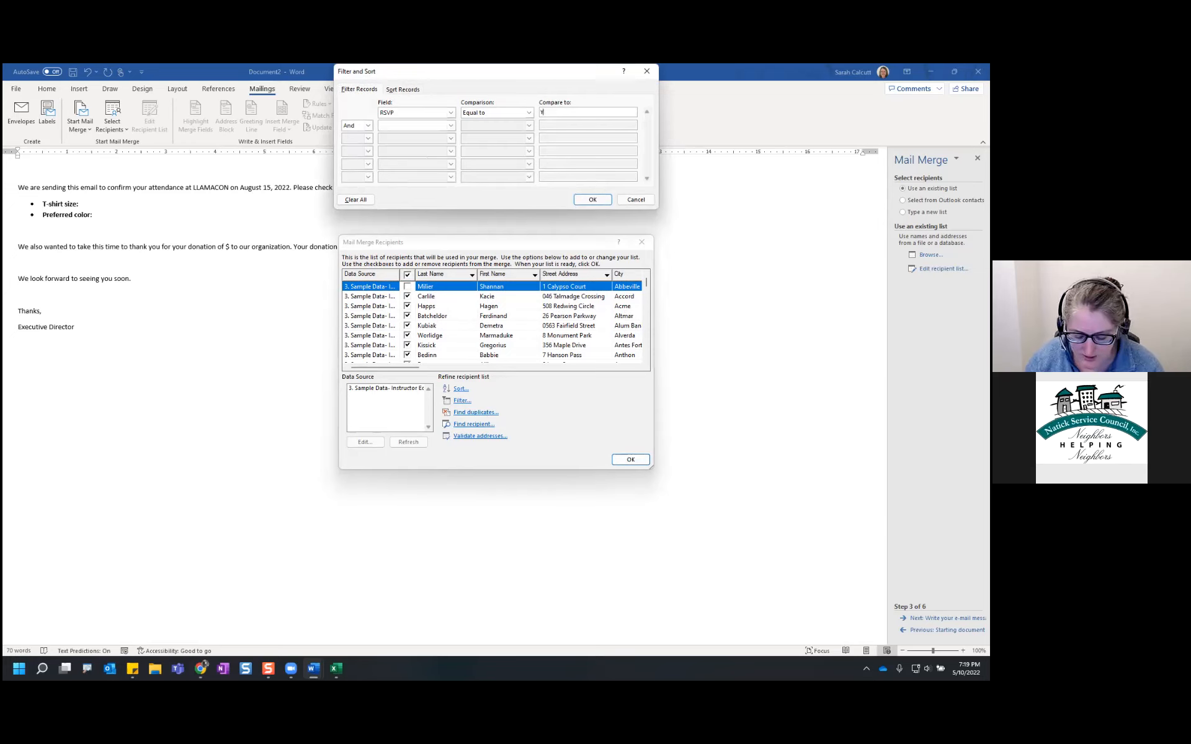
click(592, 199)
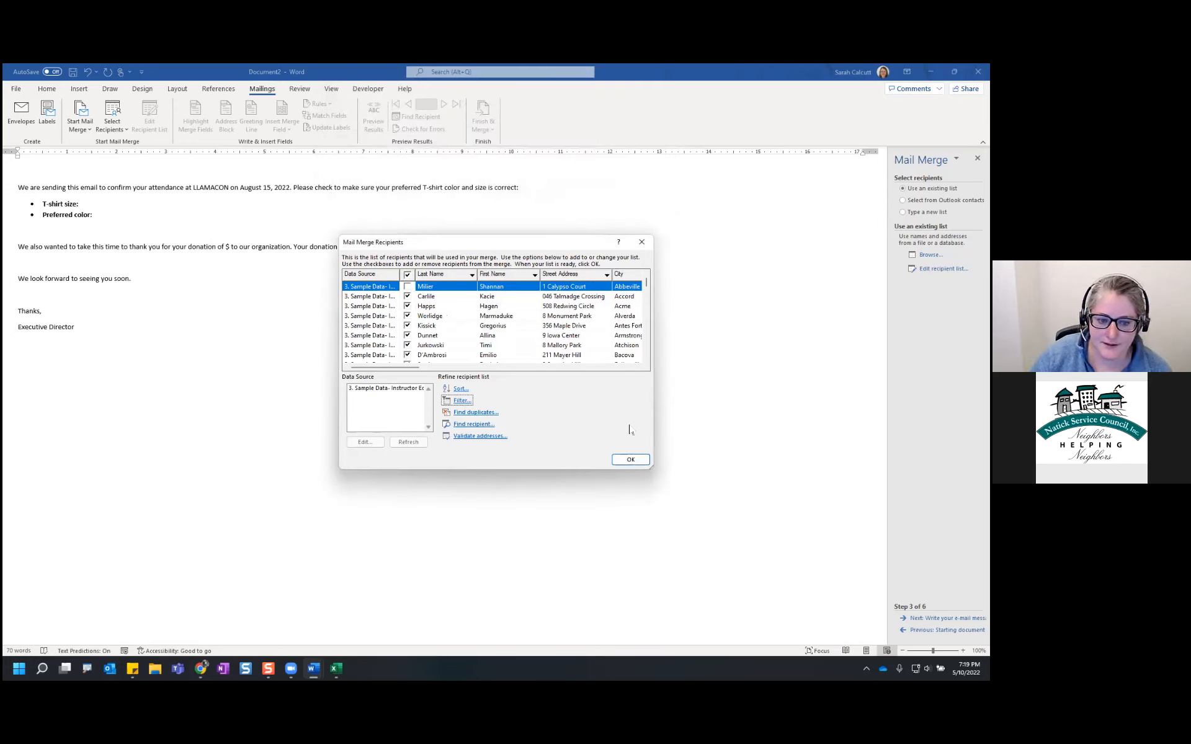
click(630, 459)
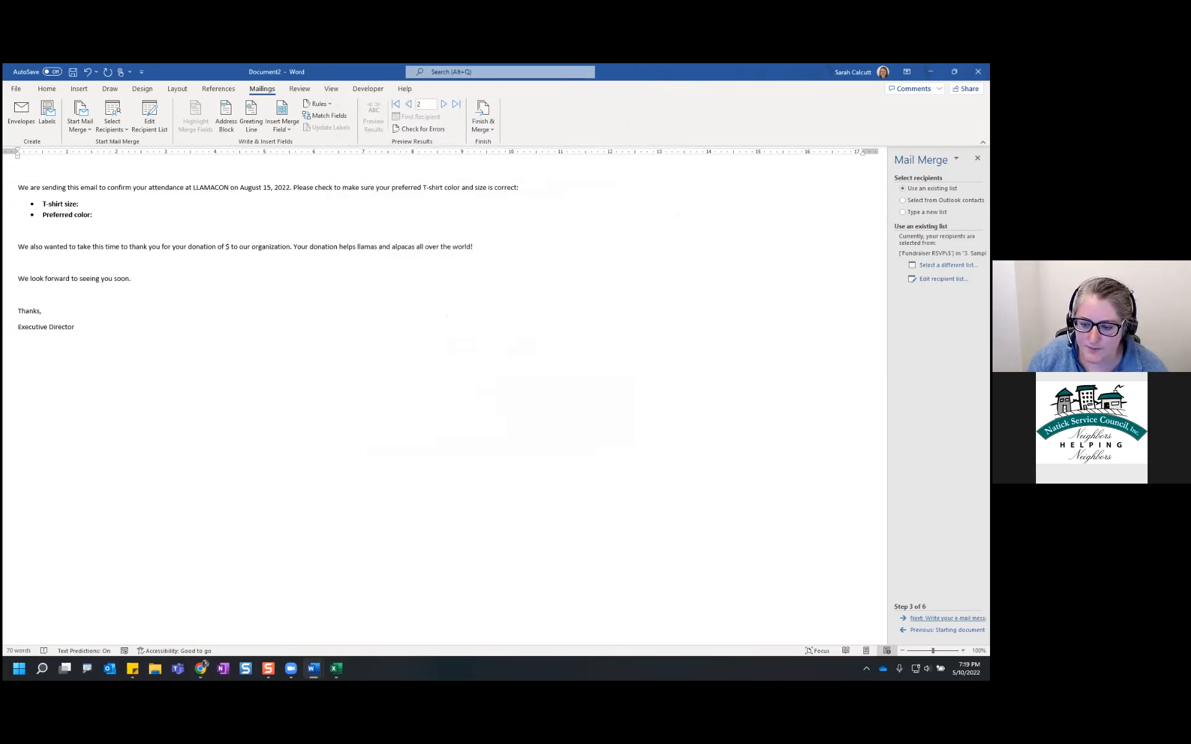
Step: Advance to writing the message and insert a greeting line with Dear, the first name only and a comma above the opening paragraph
click(930, 618)
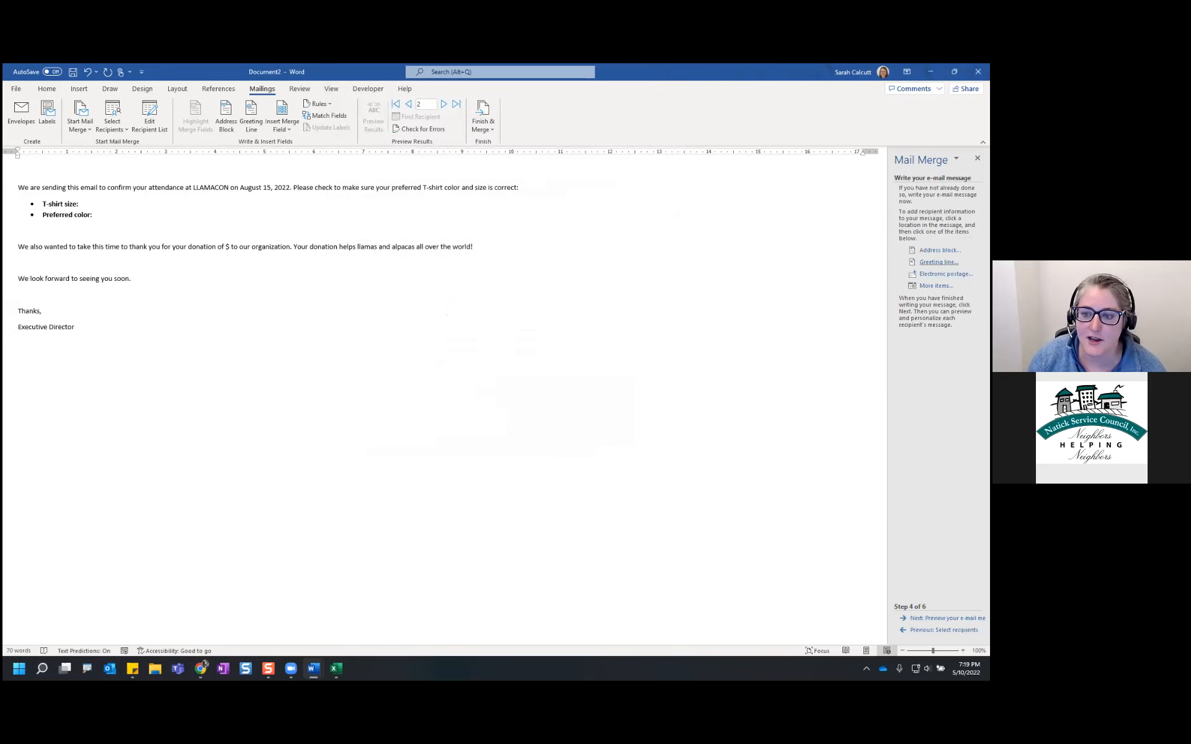
click(938, 262)
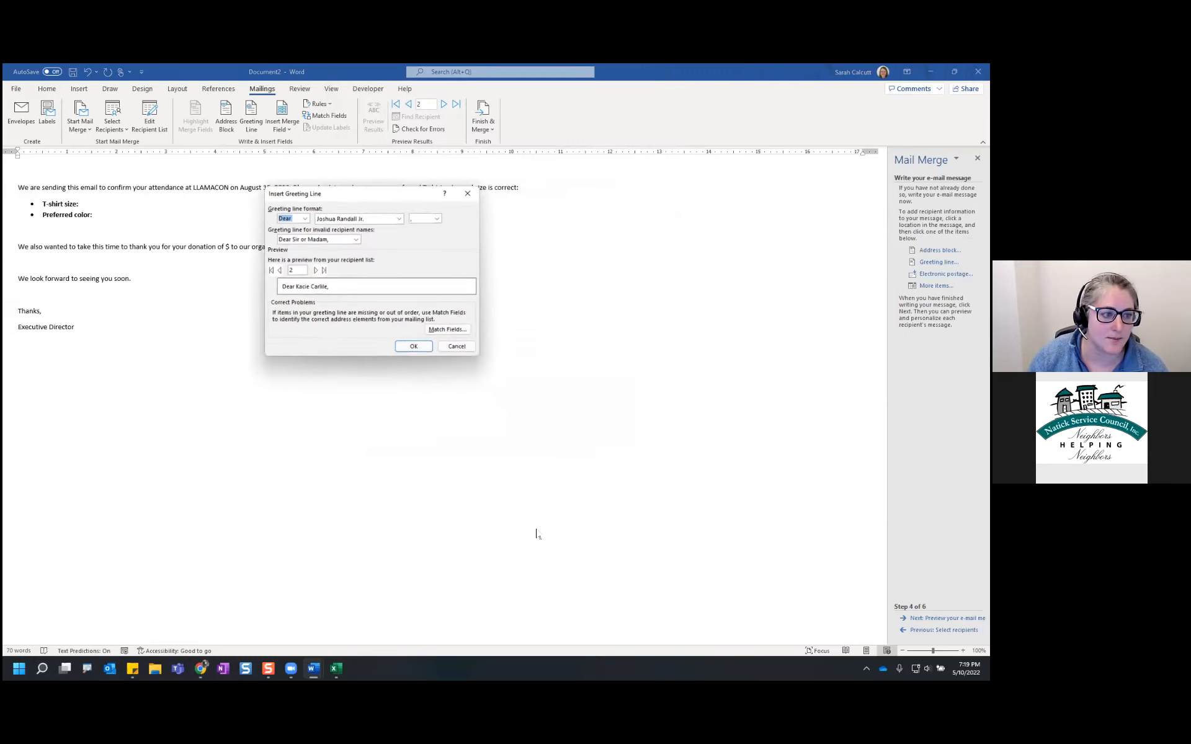
click(305, 219)
click(307, 221)
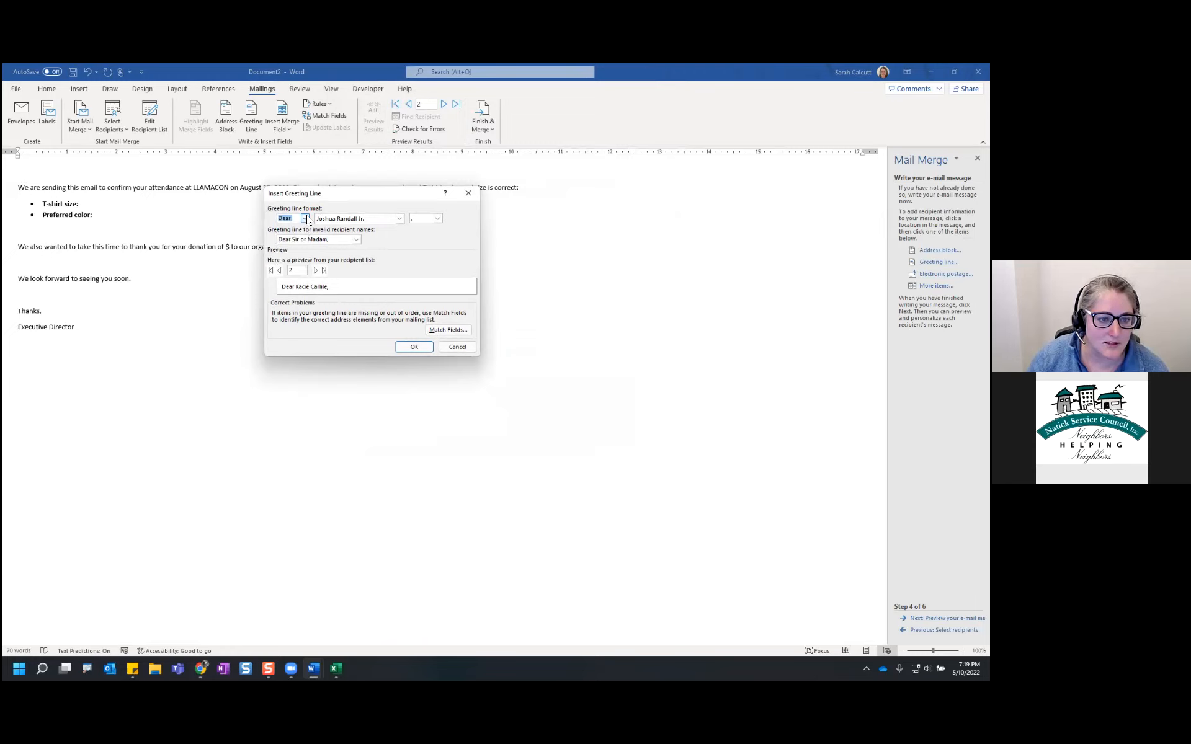
click(399, 222)
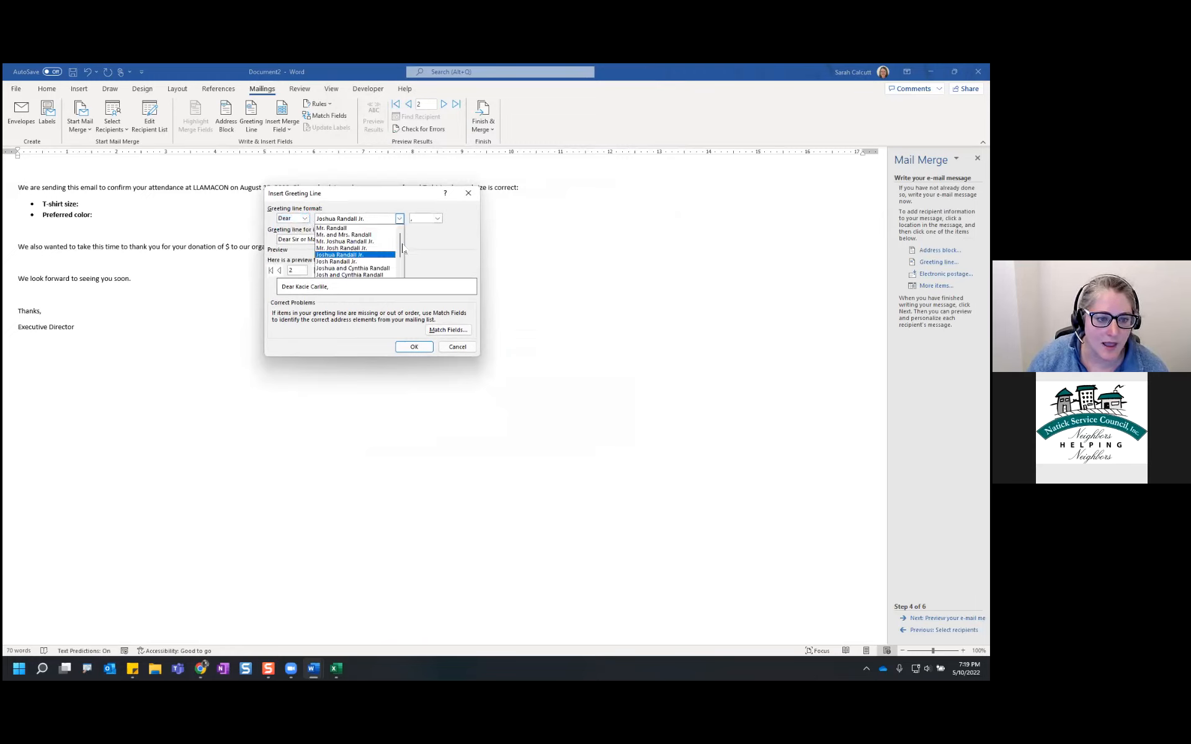
scroll(402, 267, down, 2)
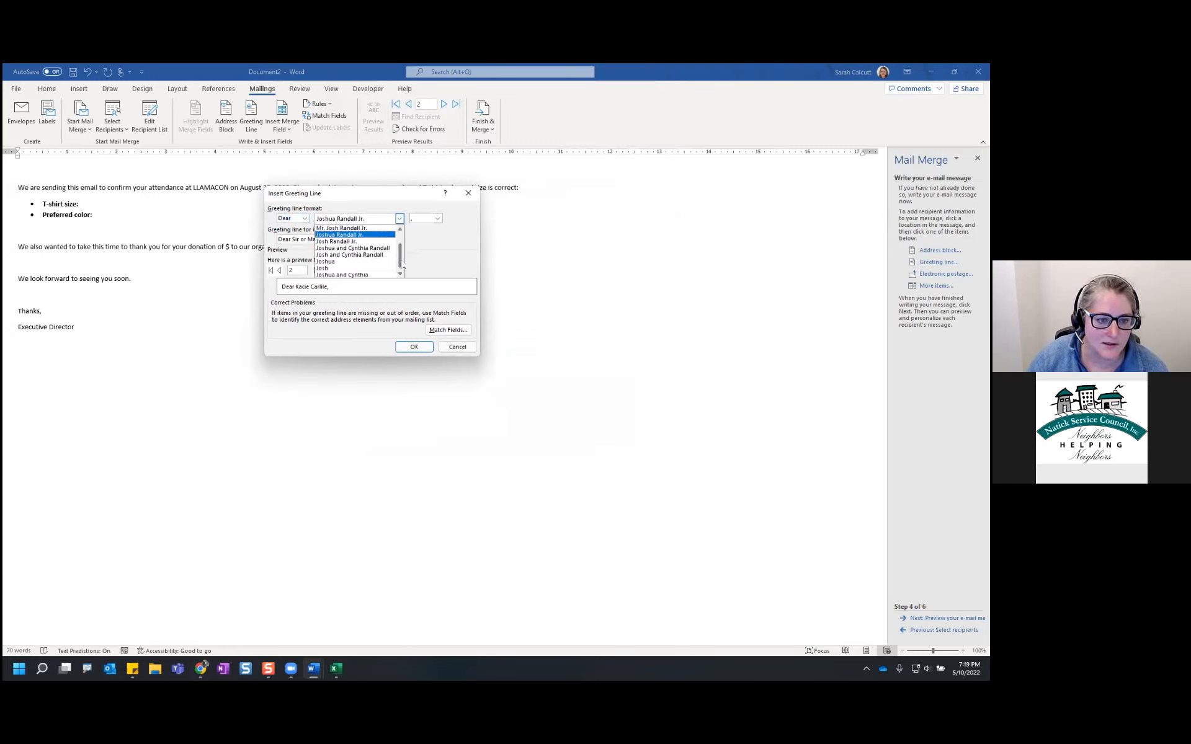
click(359, 262)
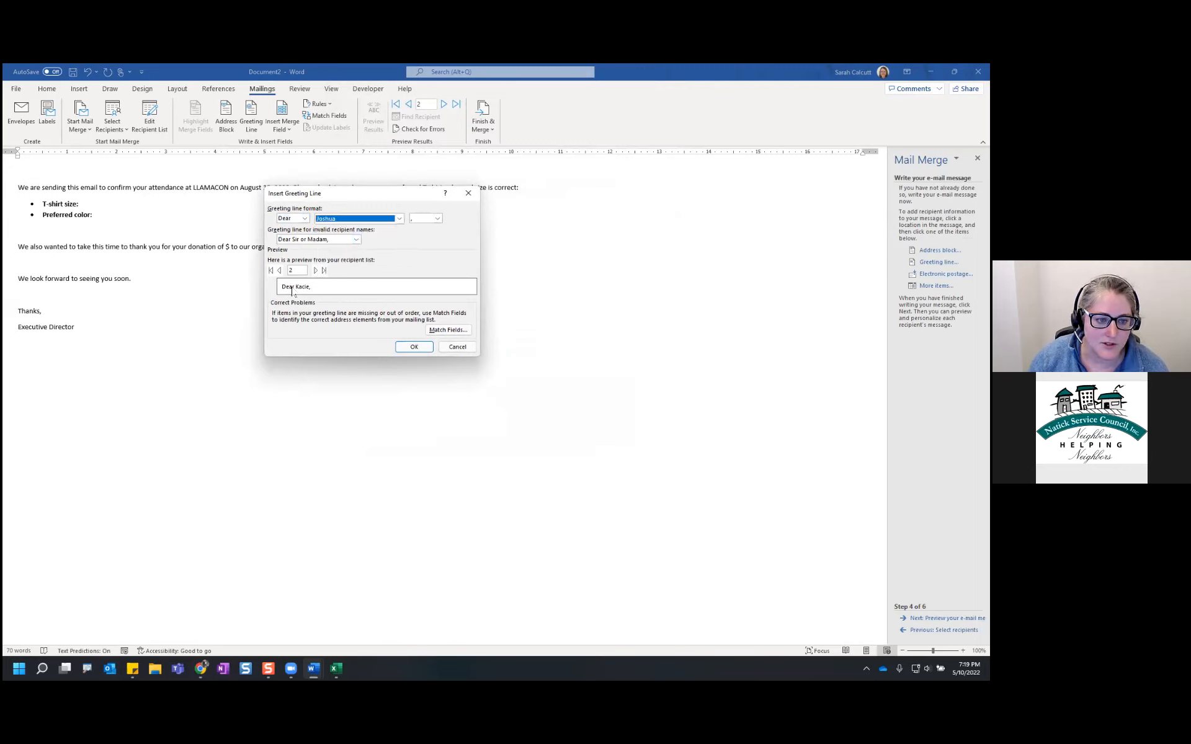
click(279, 271)
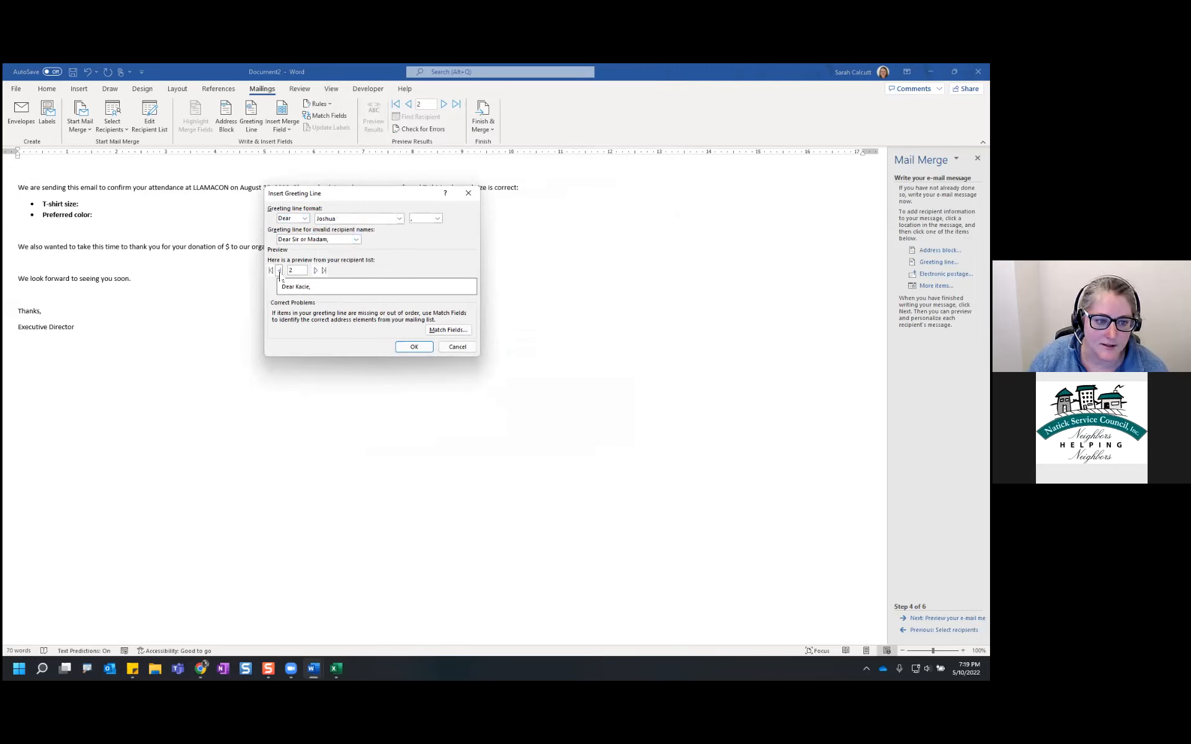
click(315, 271)
click(316, 271)
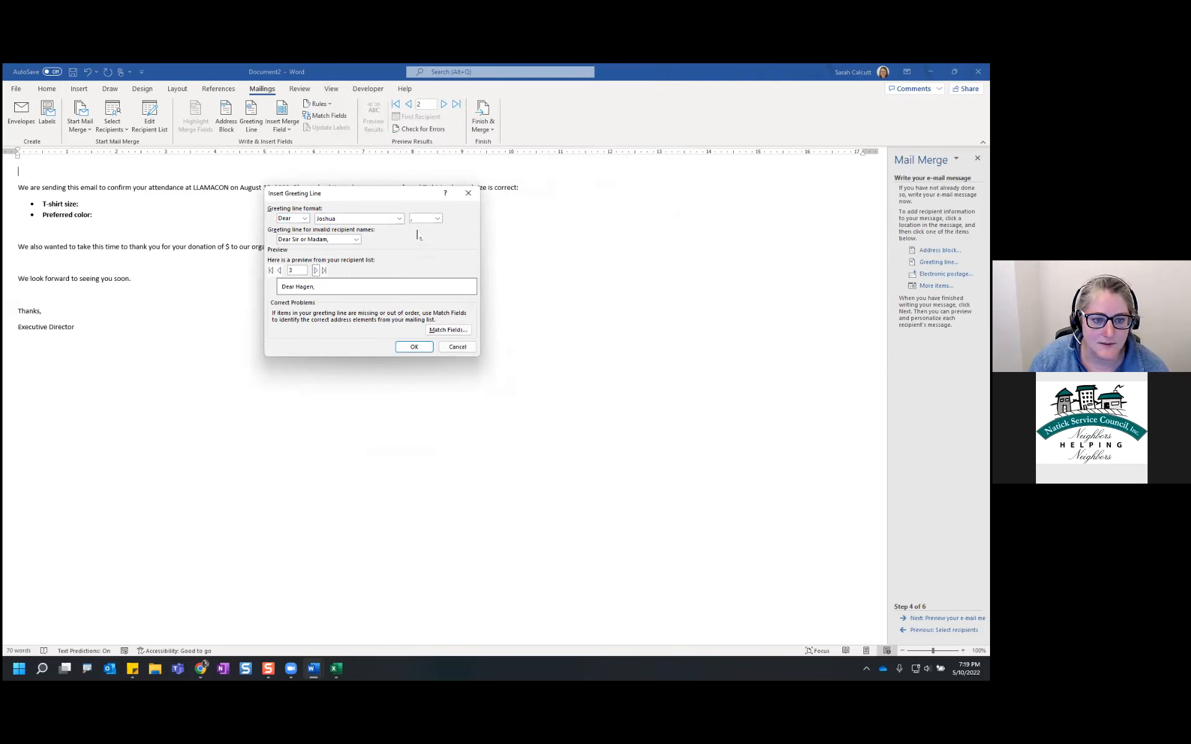
click(414, 347)
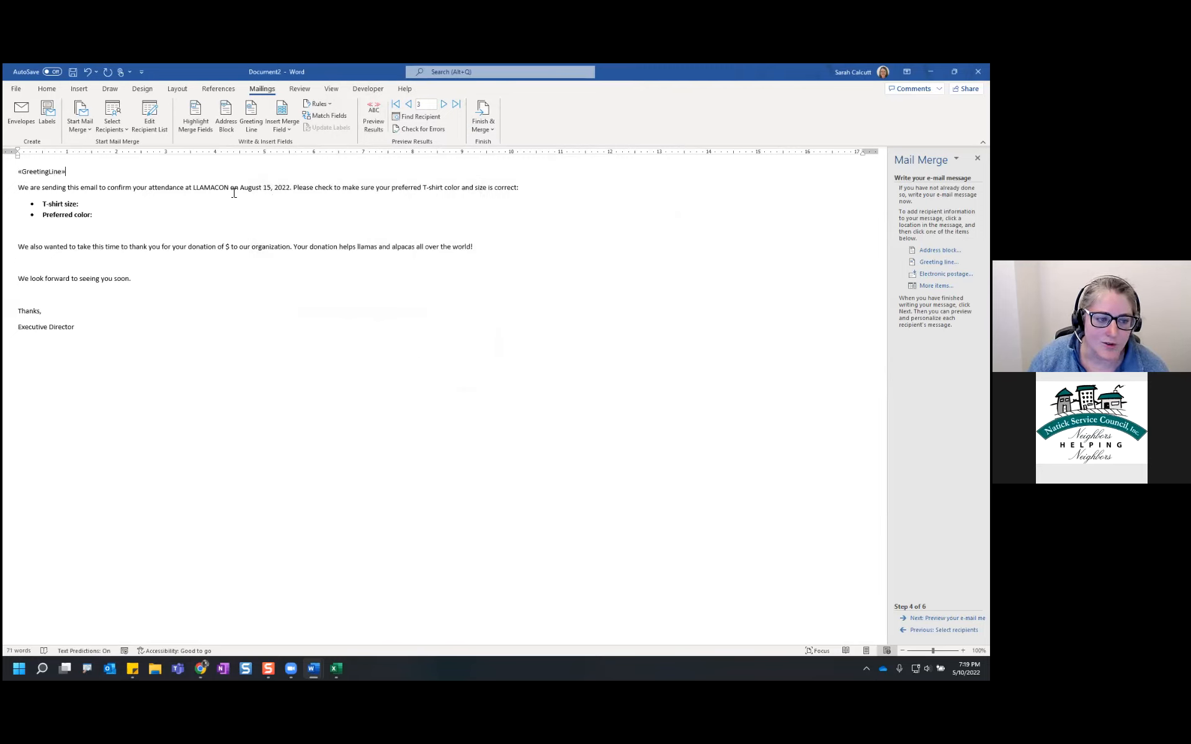
Step: Insert the TShirt_Size merge field after "T-shirt size:" and the Favorite_Color merge field after "Preferred color:"
click(132, 206)
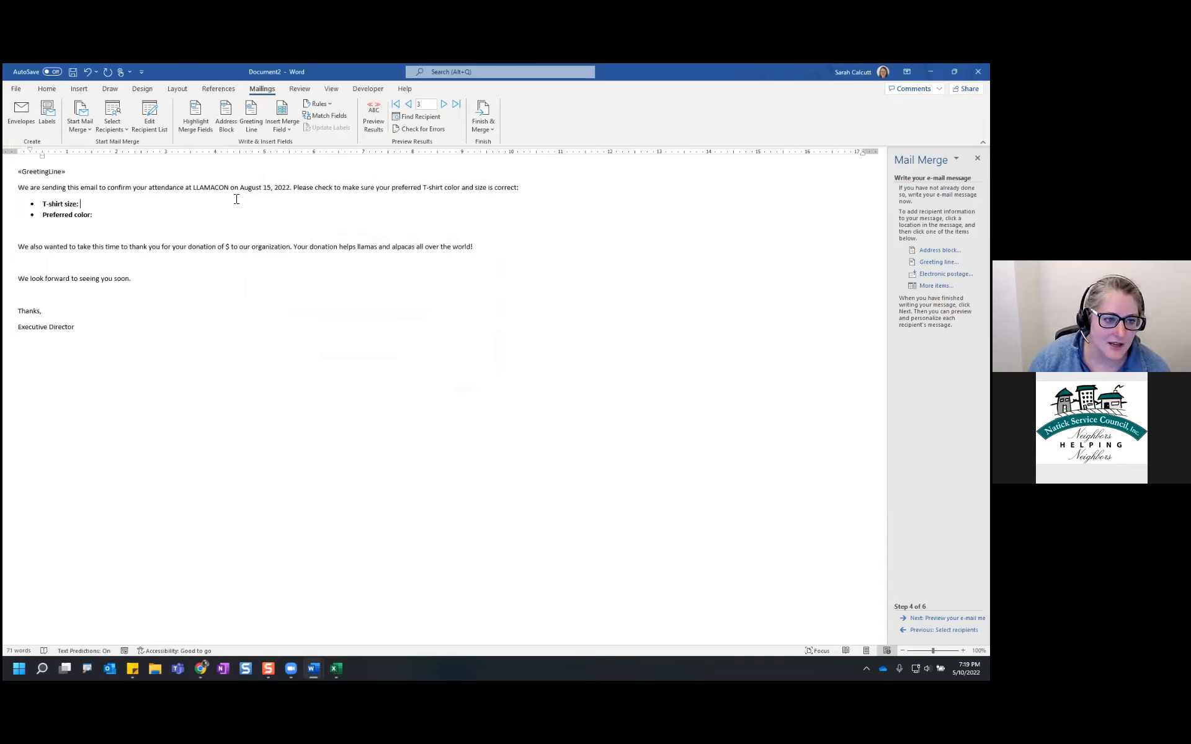
click(282, 124)
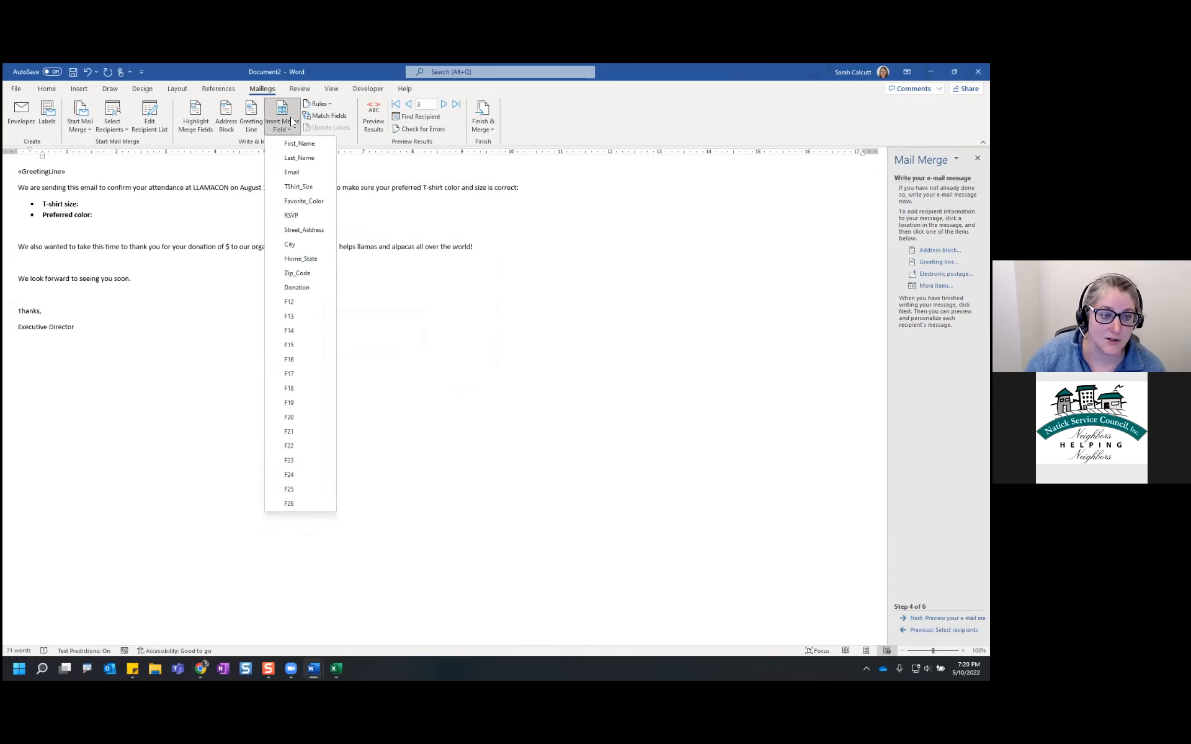
click(298, 187)
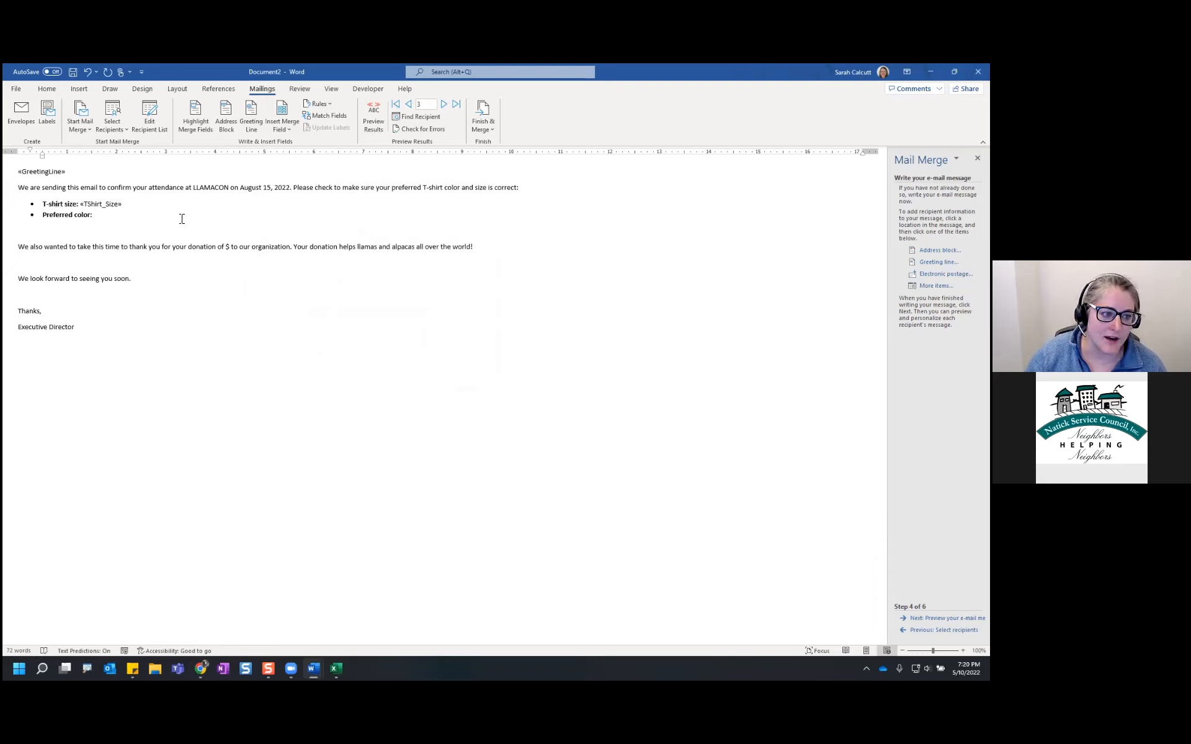
click(282, 124)
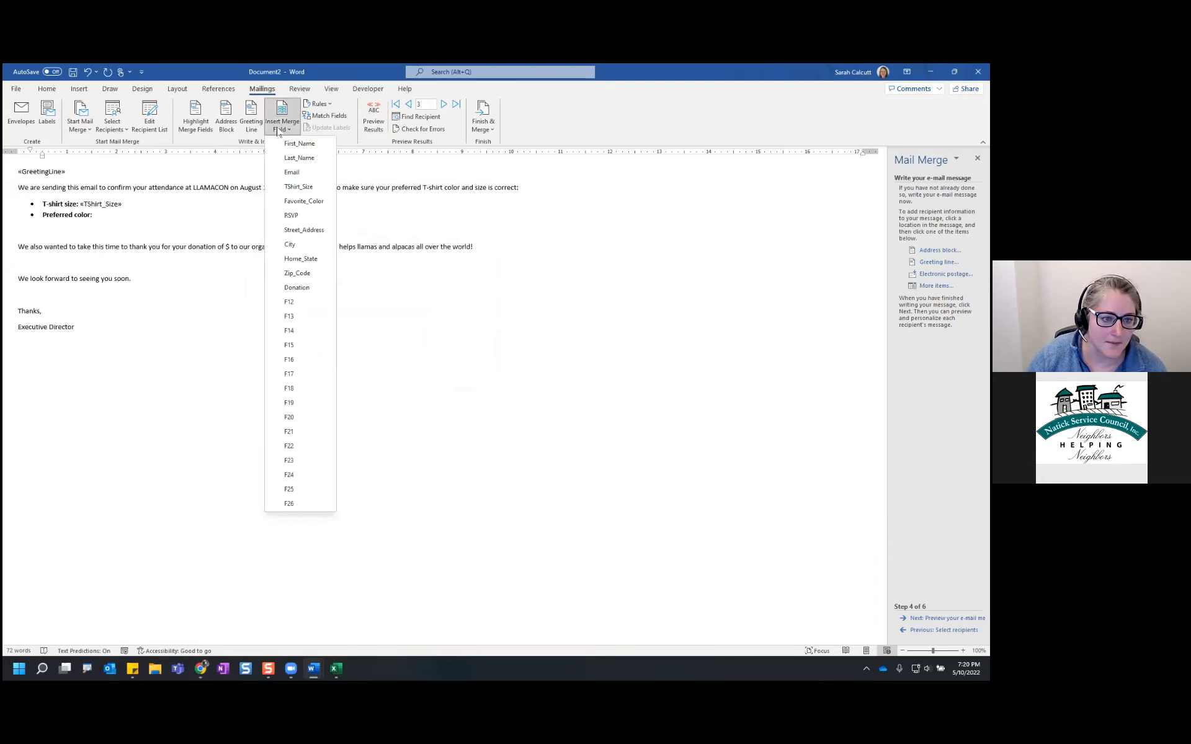
click(304, 201)
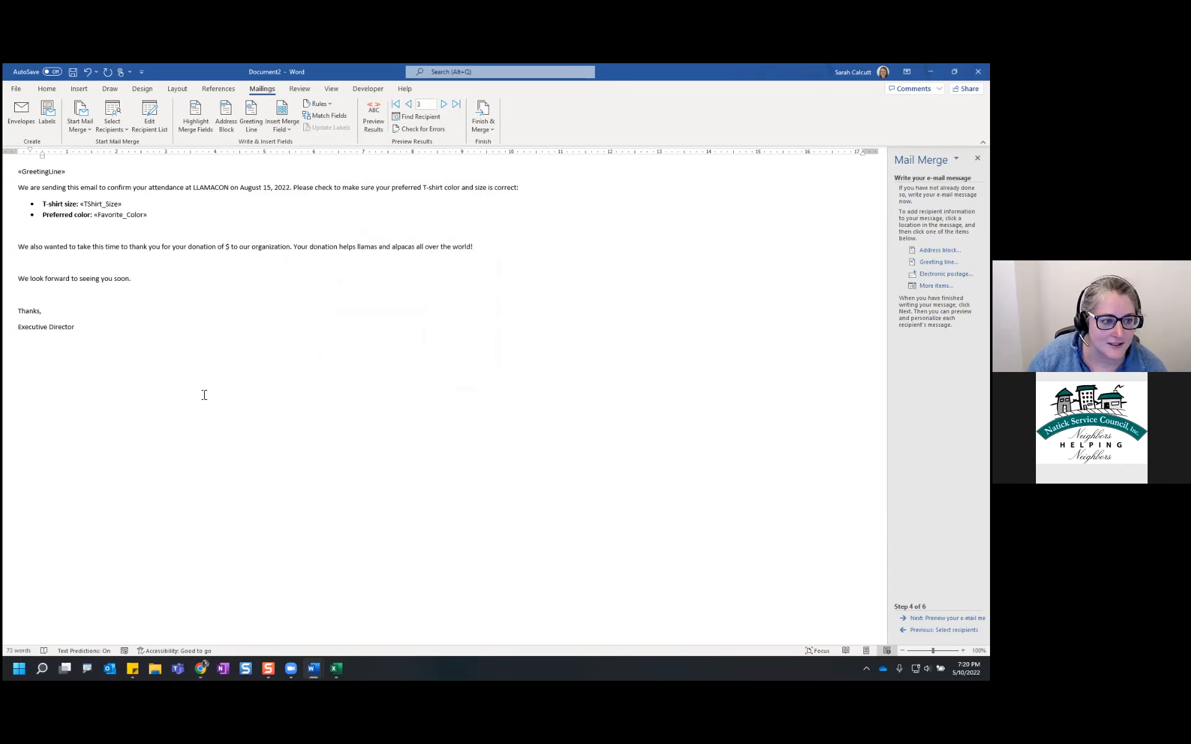
Step: Insert the Donation merge field directly after the dollar sign in the thank-you sentence
click(229, 248)
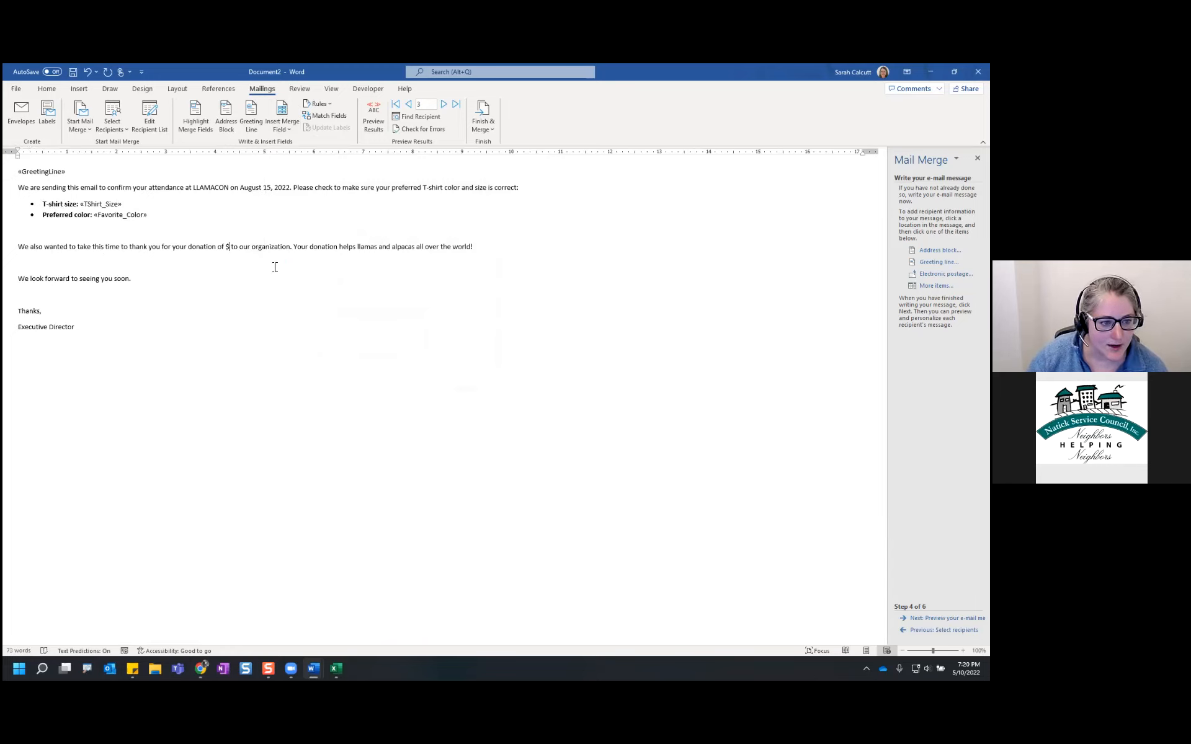
click(282, 124)
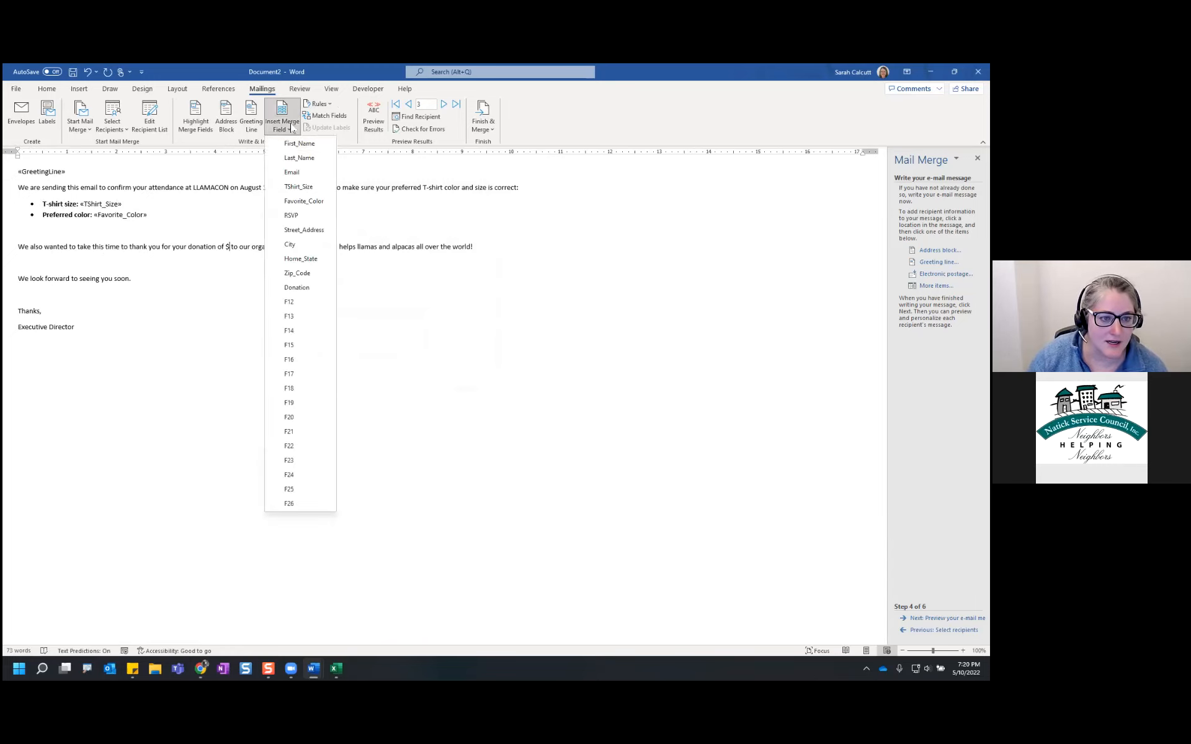
click(316, 287)
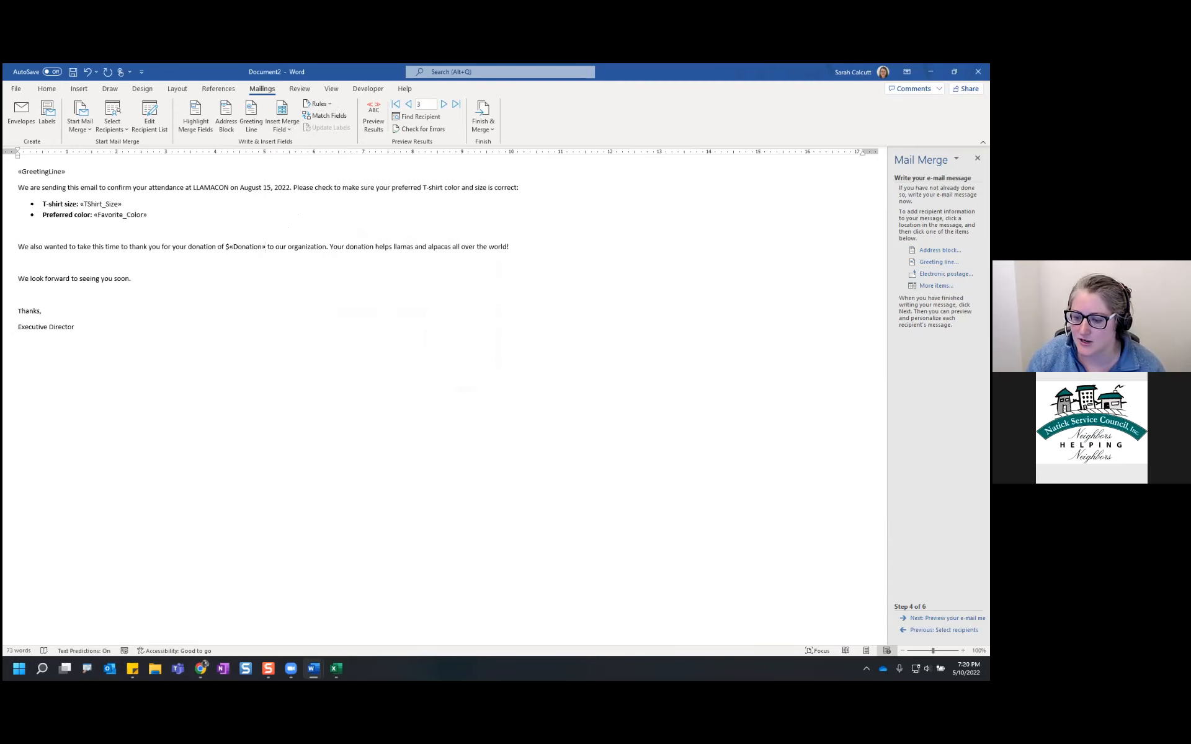